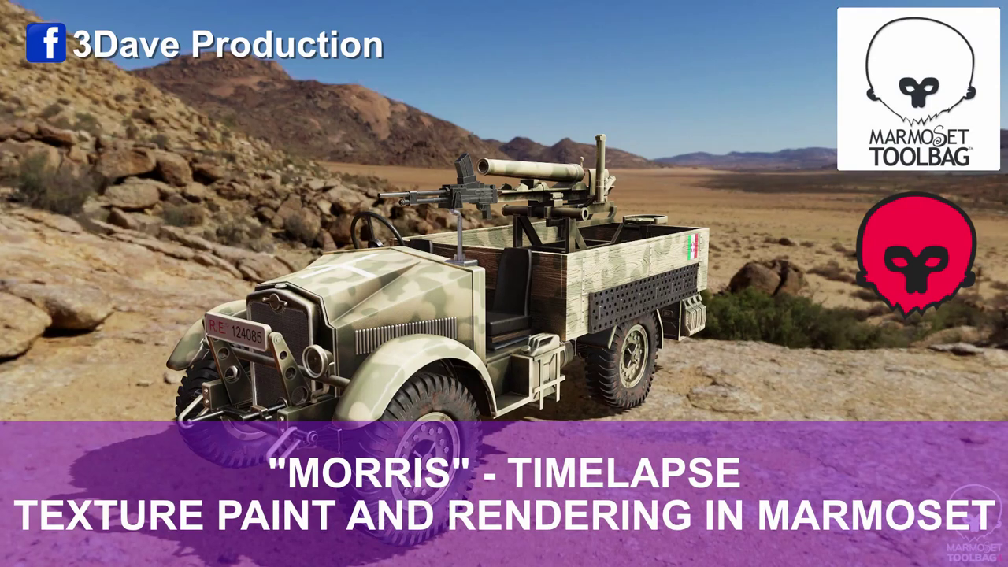
Step: Browse to the Texturing folder and import the Morris_Textures model file
{"action": "left_click", "coordinate": [43, 94]}
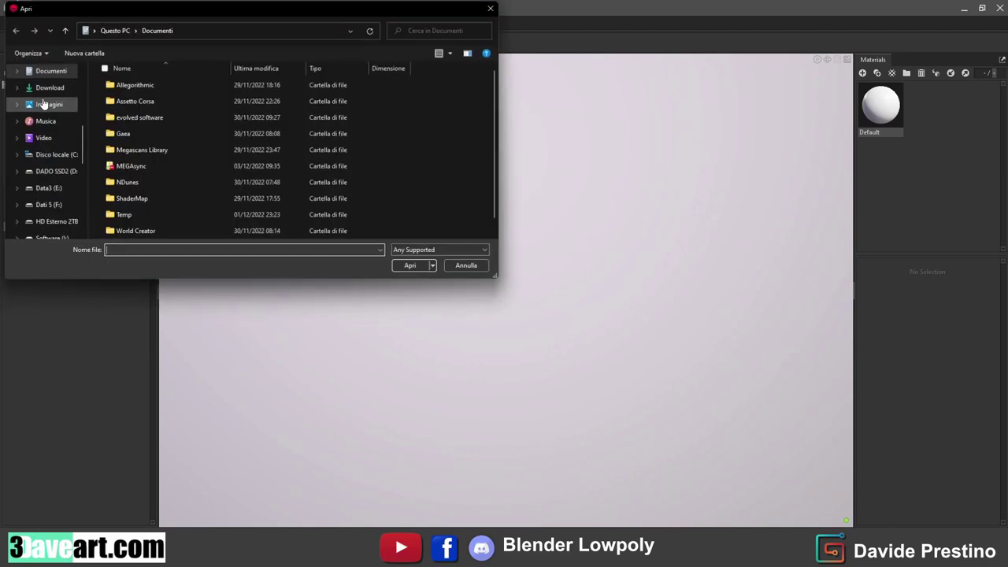
{"action": "scroll", "scroll_direction": "up", "scroll_amount": 3}
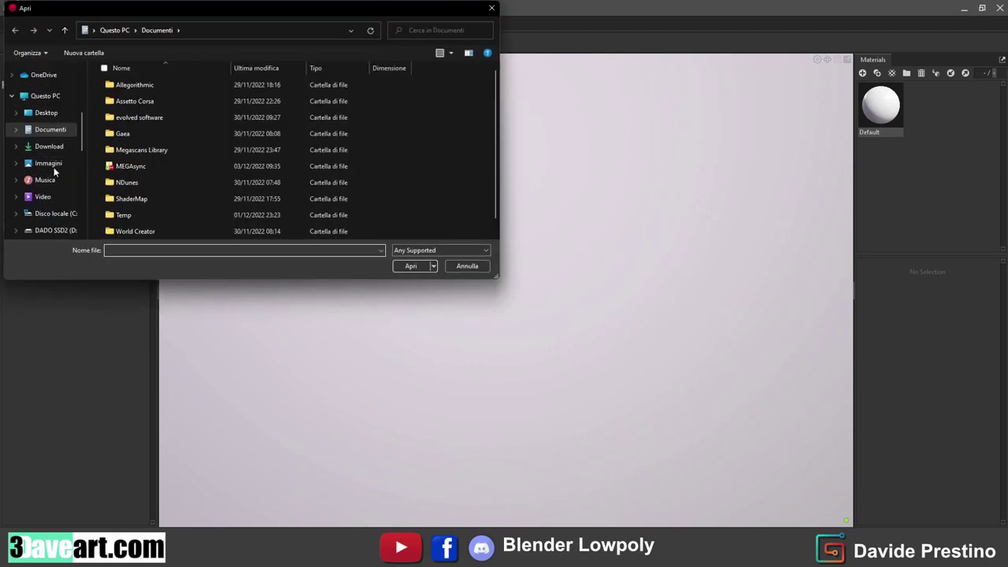
{"action": "scroll", "scroll_direction": "up", "scroll_amount": 3}
{"action": "scroll", "scroll_direction": "up", "scroll_amount": 3}
{"action": "left_click", "coordinate": [47, 138]}
{"action": "left_click", "coordinate": [46, 123]}
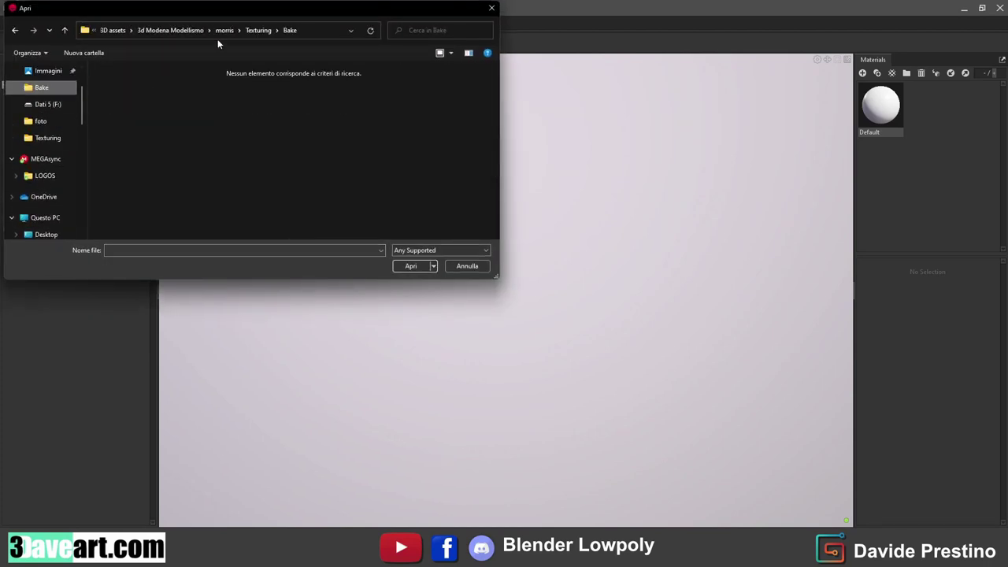
{"action": "left_click", "coordinate": [296, 30]}
{"action": "left_click", "coordinate": [138, 101]}
{"action": "left_click", "coordinate": [409, 266]}
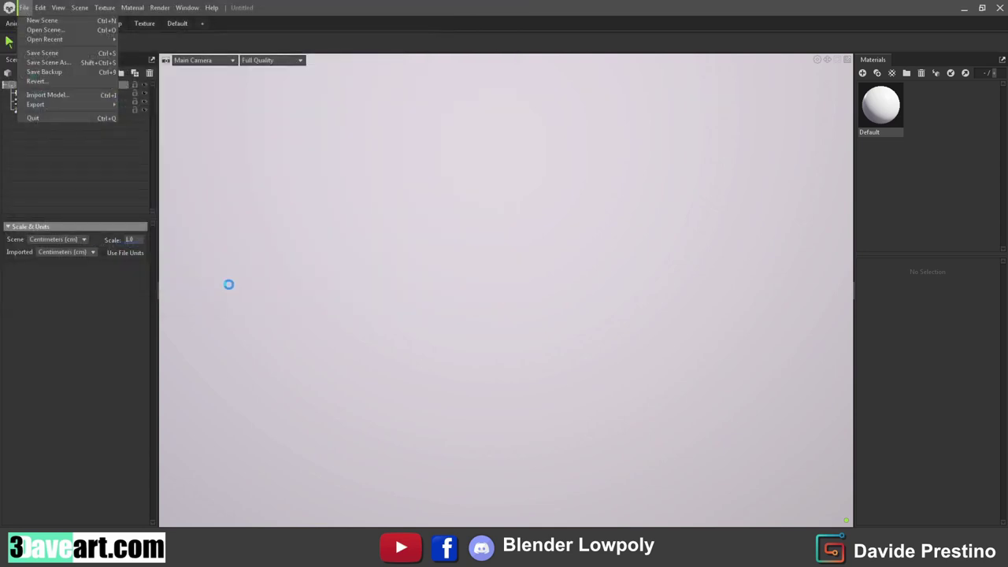
Step: Duplicate Morris_Textures and add a new bake project with Ctrl+B
{"action": "left_click_drag", "start_coordinate": [315, 282], "coordinate": [377, 281]}
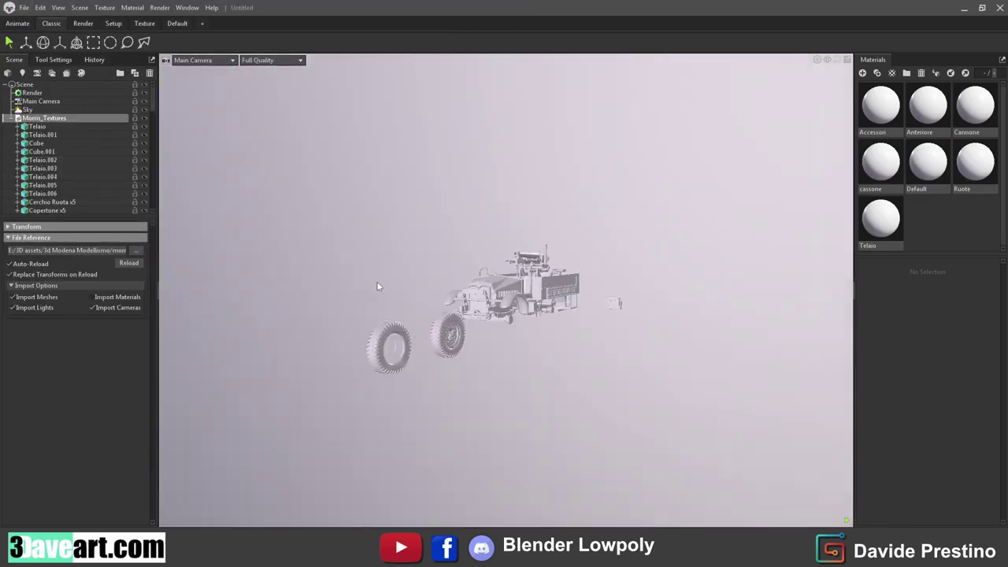
{"action": "left_click", "coordinate": [8, 118]}
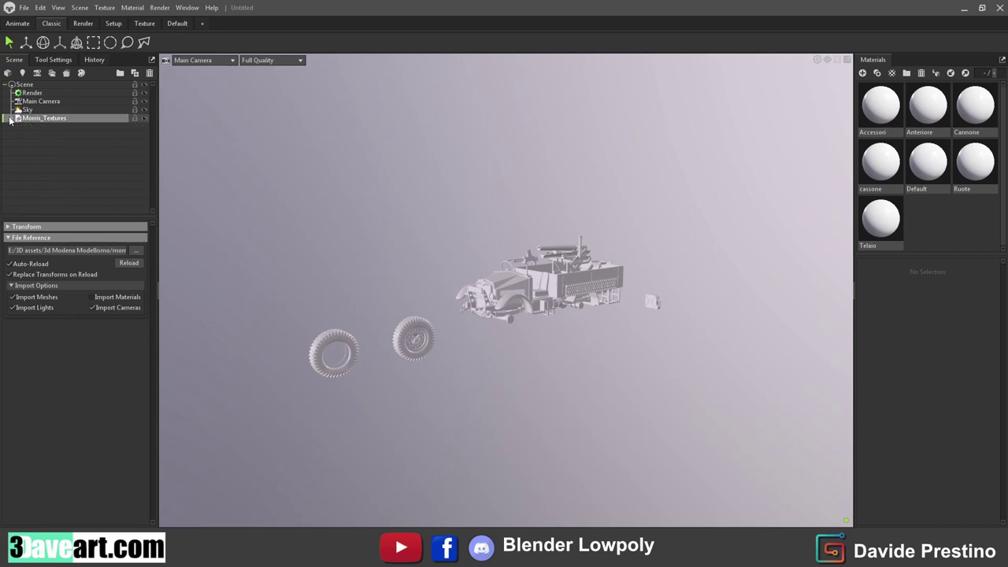
{"action": "right_click", "coordinate": [34, 120]}
{"action": "left_click", "coordinate": [55, 132]}
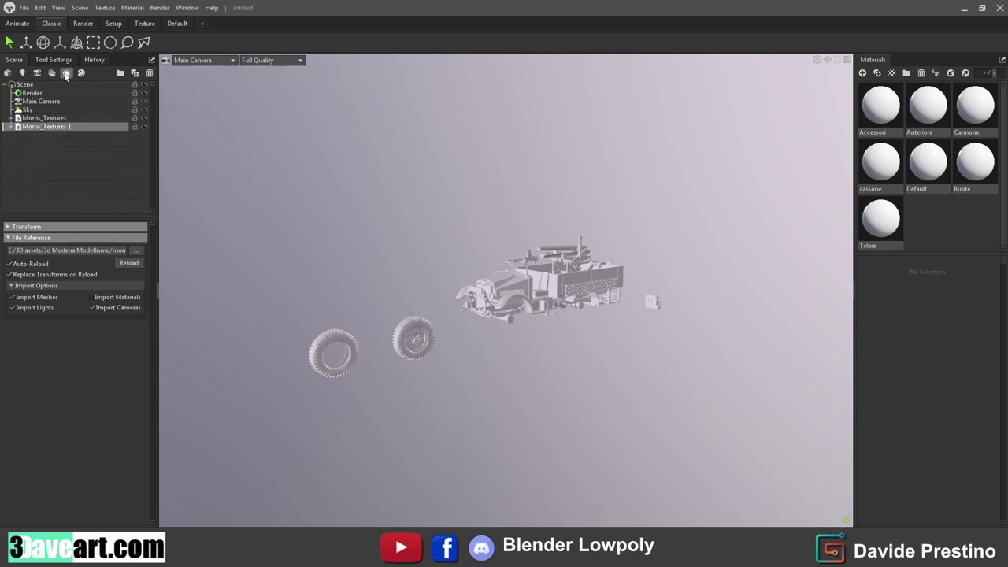
{"action": "key", "text": "ctrl+b"}
Step: Move the Morris_Textures 1 copy into the High group, hide the original, and select a wheel
{"action": "left_click", "coordinate": [47, 126]}
{"action": "left_click_drag", "start_coordinate": [48, 126], "coordinate": [40, 151]}
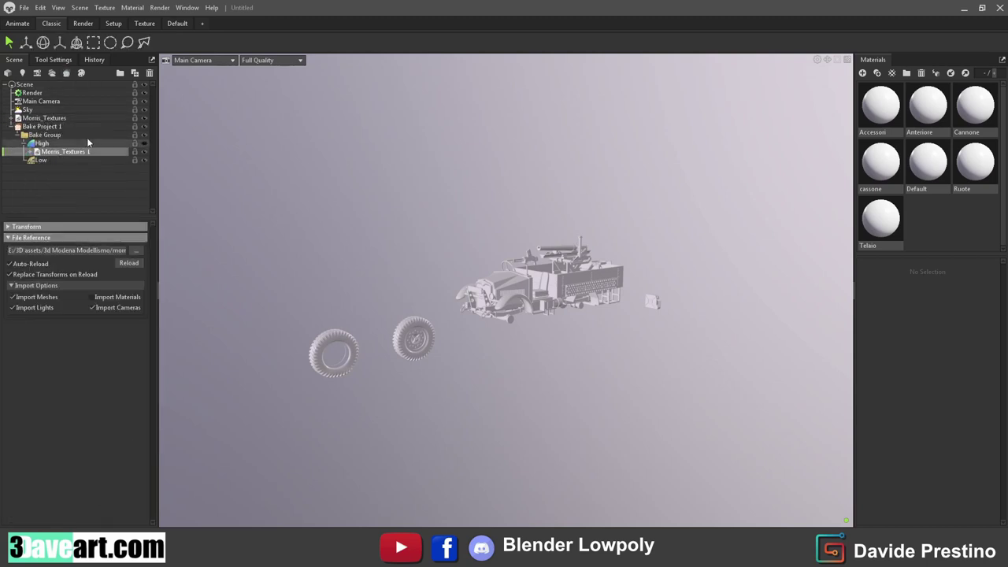
{"action": "left_click", "coordinate": [144, 118]}
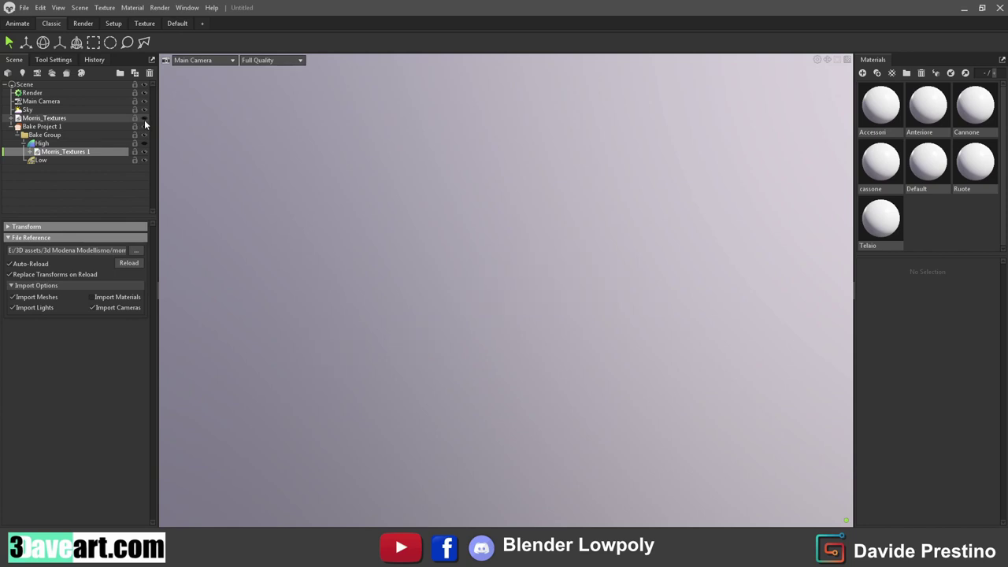
{"action": "left_click", "coordinate": [143, 142]}
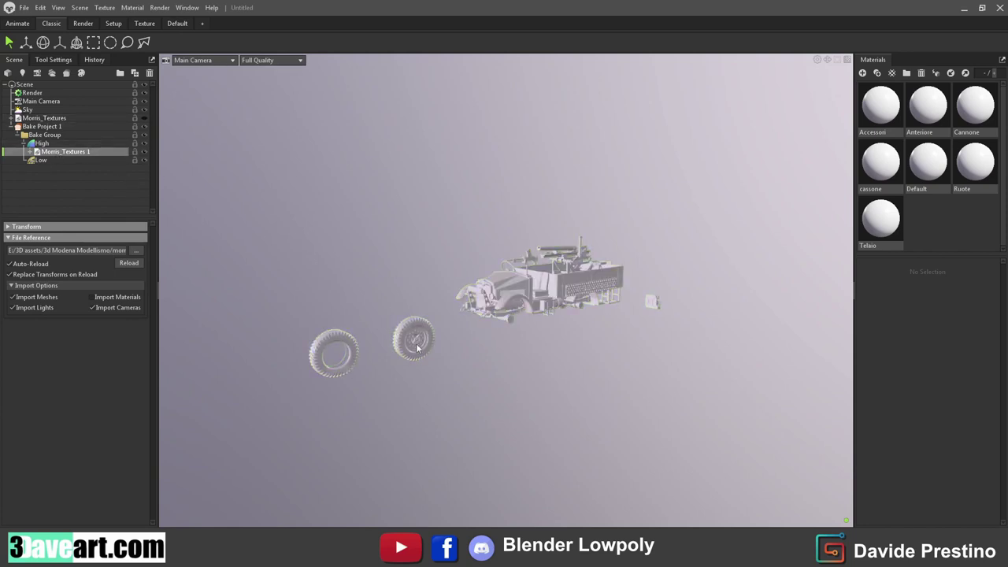
{"action": "left_click", "coordinate": [418, 347]}
{"action": "left_click", "coordinate": [33, 44]}
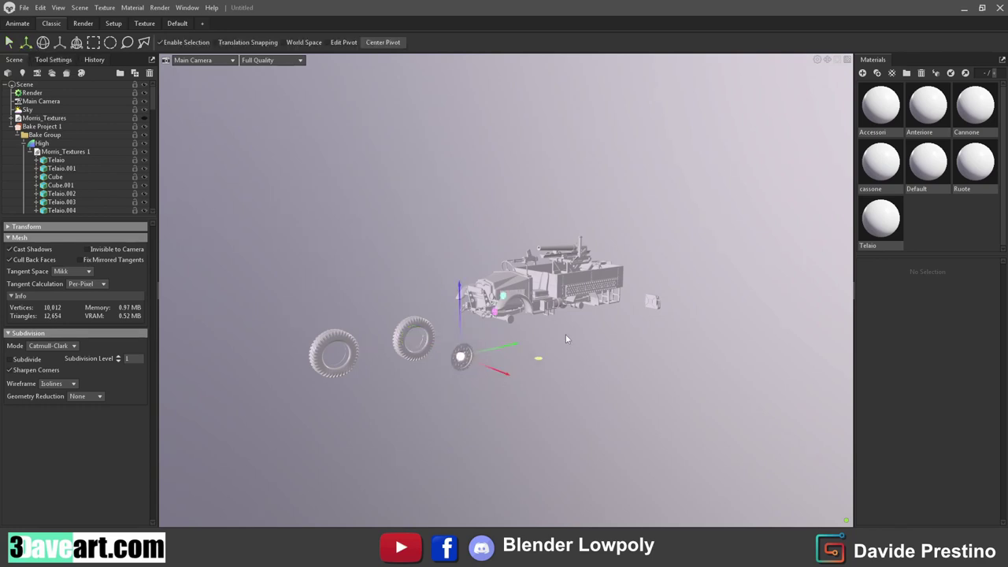
Step: Pull the small front plate and the grille plate out to the left of the truck
{"action": "scroll", "scroll_direction": "up", "scroll_amount": 3}
{"action": "scroll", "scroll_direction": "up", "scroll_amount": 3}
{"action": "scroll", "scroll_direction": "up", "scroll_amount": 3}
{"action": "left_click", "coordinate": [364, 290]}
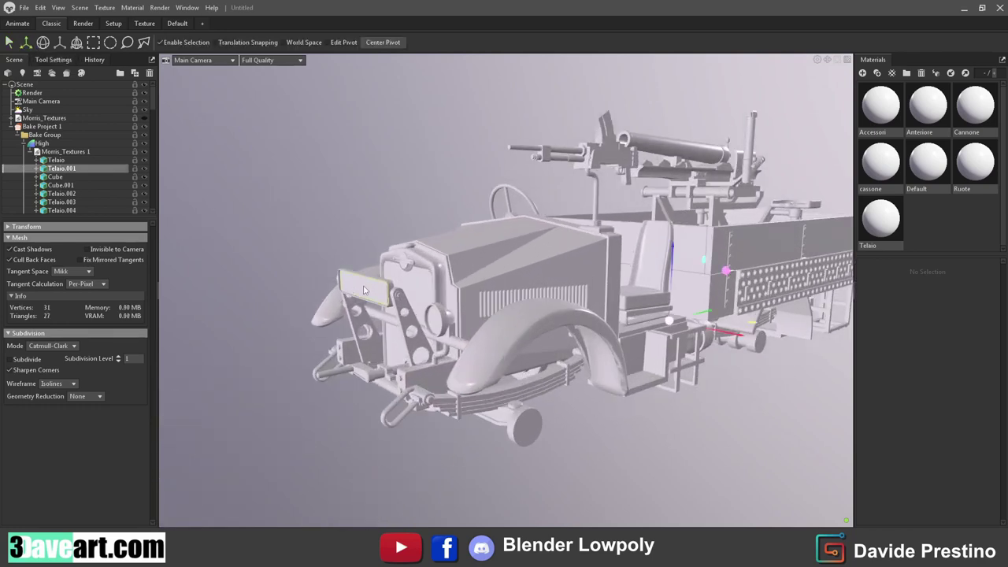
{"action": "left_click_drag", "start_coordinate": [701, 317], "coordinate": [528, 316]}
{"action": "left_click", "coordinate": [438, 283]}
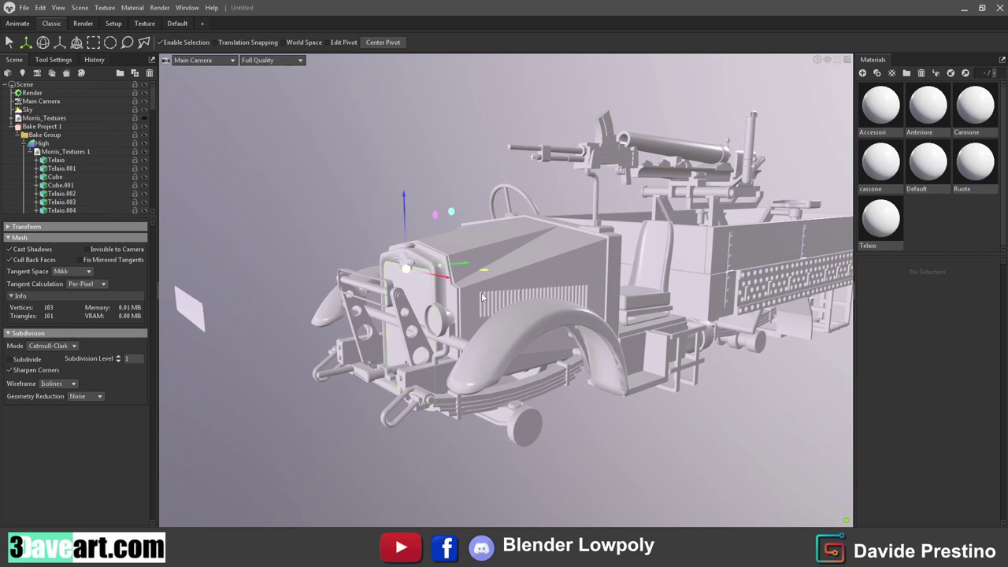
{"action": "left_click_drag", "start_coordinate": [482, 276], "coordinate": [354, 282]}
{"action": "left_click_drag", "start_coordinate": [473, 299], "coordinate": [441, 311]}
Step: Lower the Telaio chassis, move the small rod left, and drag several frame parts down
{"action": "left_click", "coordinate": [573, 283]}
{"action": "left_click", "coordinate": [217, 331]}
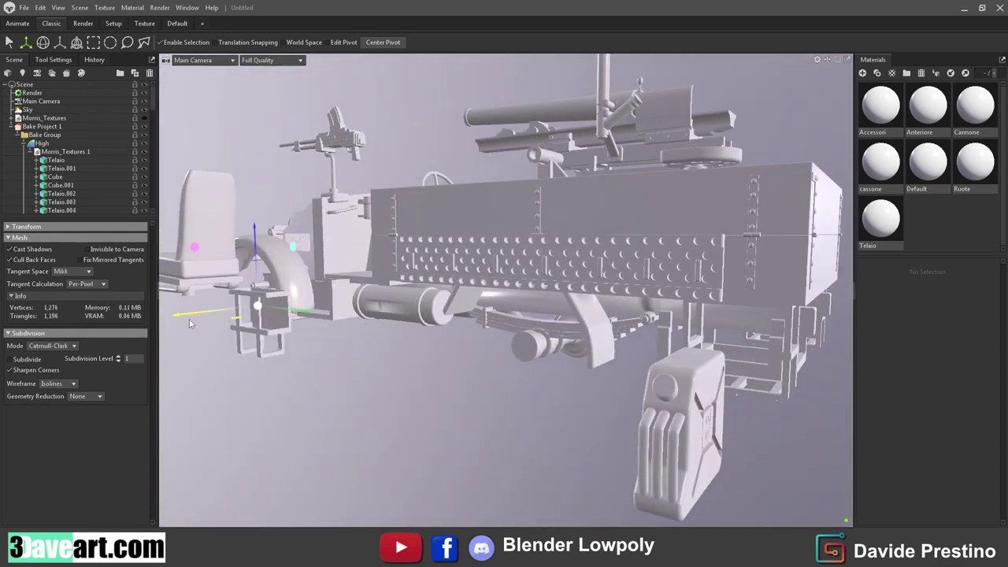
{"action": "left_click", "coordinate": [520, 335]}
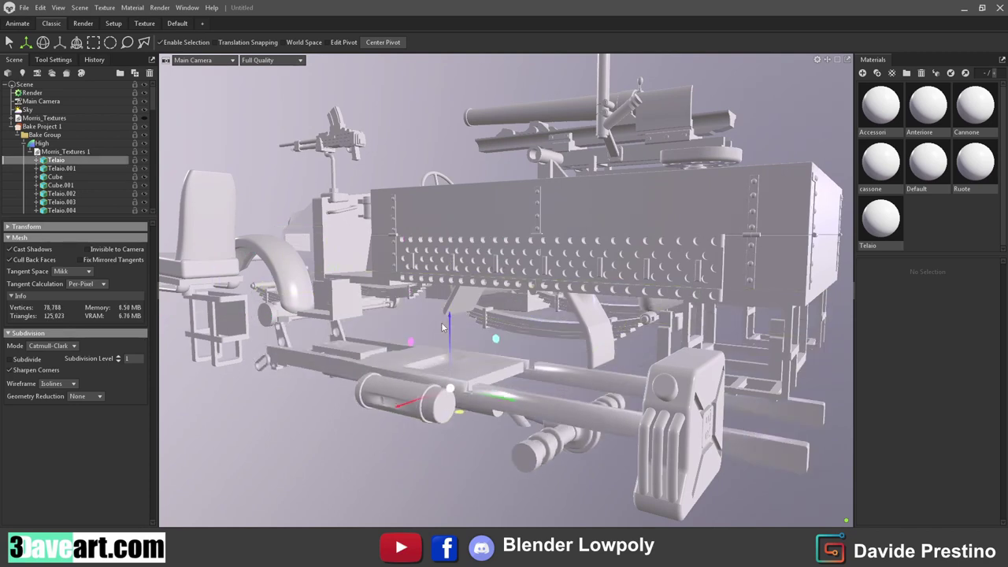
{"action": "left_click_drag", "start_coordinate": [520, 335], "coordinate": [737, 349]}
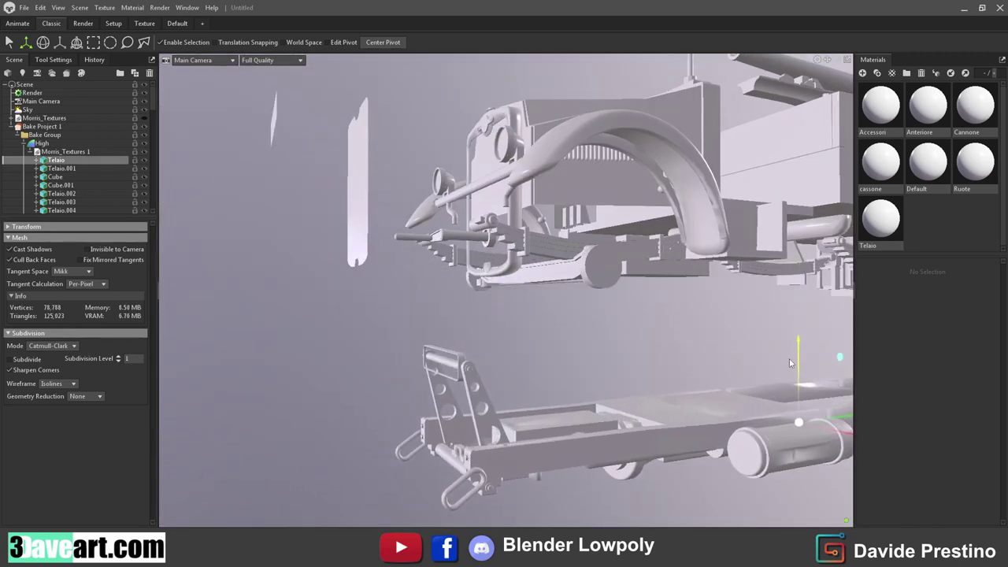
{"action": "left_click_drag", "start_coordinate": [684, 322], "coordinate": [638, 366]}
{"action": "left_click", "coordinate": [486, 223]}
{"action": "left_click_drag", "start_coordinate": [487, 222], "coordinate": [287, 250]}
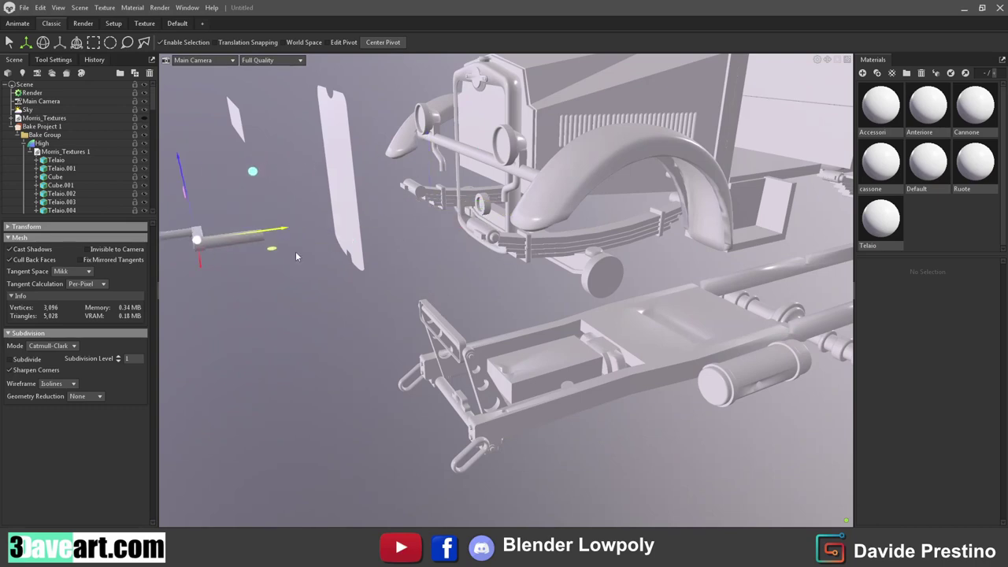
{"action": "left_click", "coordinate": [583, 309]}
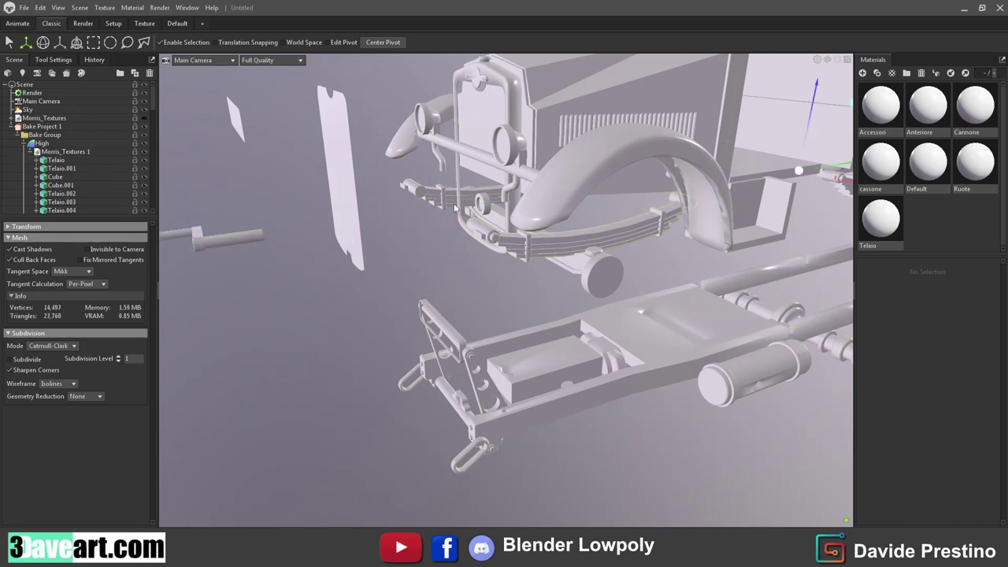
{"action": "left_click", "coordinate": [797, 186]}
{"action": "left_click_drag", "start_coordinate": [798, 186], "coordinate": [449, 441]}
Step: Lower Telaio.002 and Telaio.003, lift the cargo box above the truck, and select the gun assembly
{"action": "left_click", "coordinate": [538, 173]}
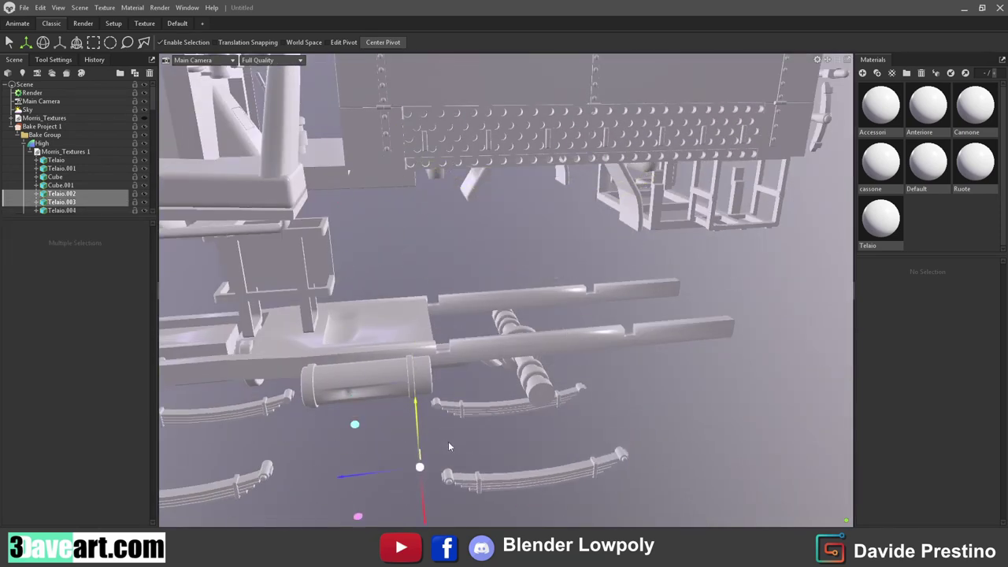
{"action": "left_click_drag", "start_coordinate": [707, 296], "coordinate": [531, 355]}
{"action": "left_click", "coordinate": [531, 355]}
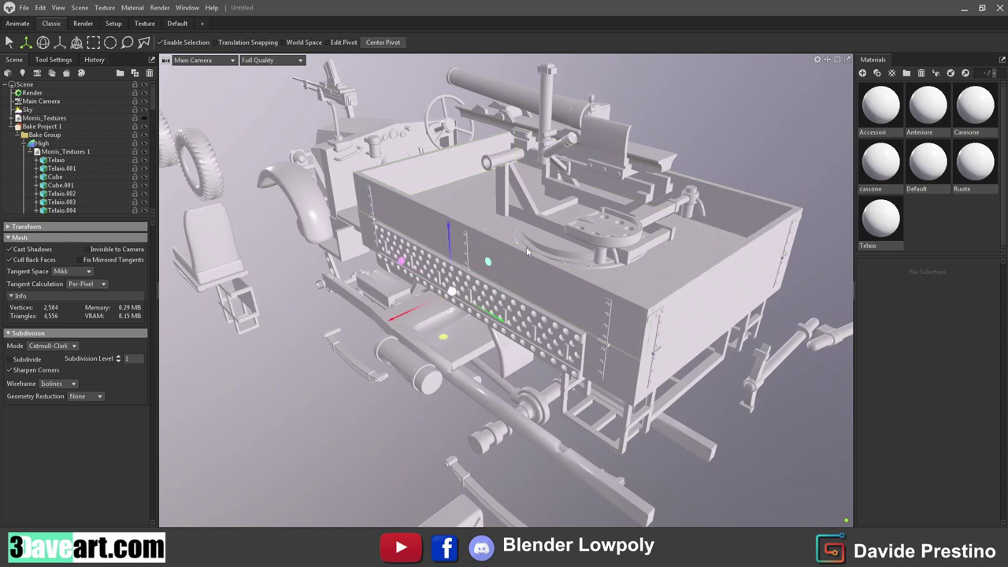
{"action": "left_click", "coordinate": [725, 237]}
{"action": "left_click_drag", "start_coordinate": [733, 252], "coordinate": [678, 284]}
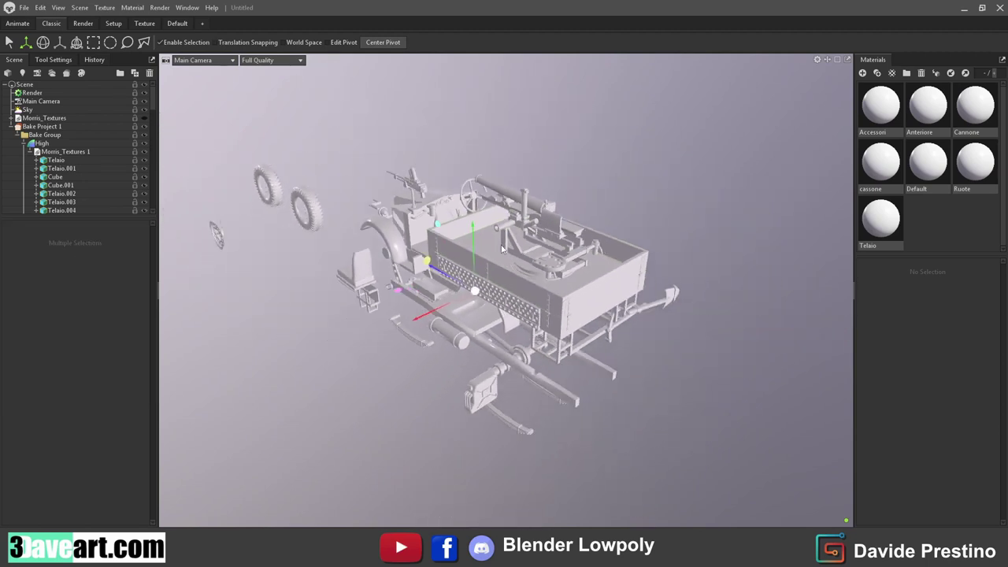
{"action": "left_click_drag", "start_coordinate": [475, 233], "coordinate": [468, 114]}
{"action": "left_click_drag", "start_coordinate": [536, 157], "coordinate": [504, 370]}
{"action": "left_click", "coordinate": [552, 164]}
{"action": "left_click", "coordinate": [520, 169]}
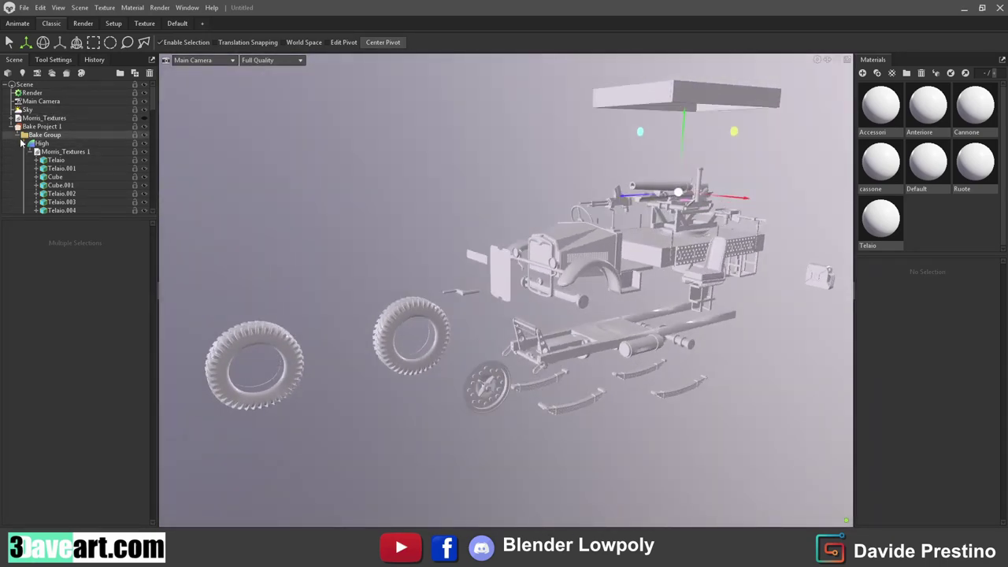
Step: Tidy the High group in the outliner and show Bake Project 1's settings
{"action": "double_click", "coordinate": [47, 145]}
{"action": "left_click", "coordinate": [27, 144]}
{"action": "right_click", "coordinate": [52, 160]}
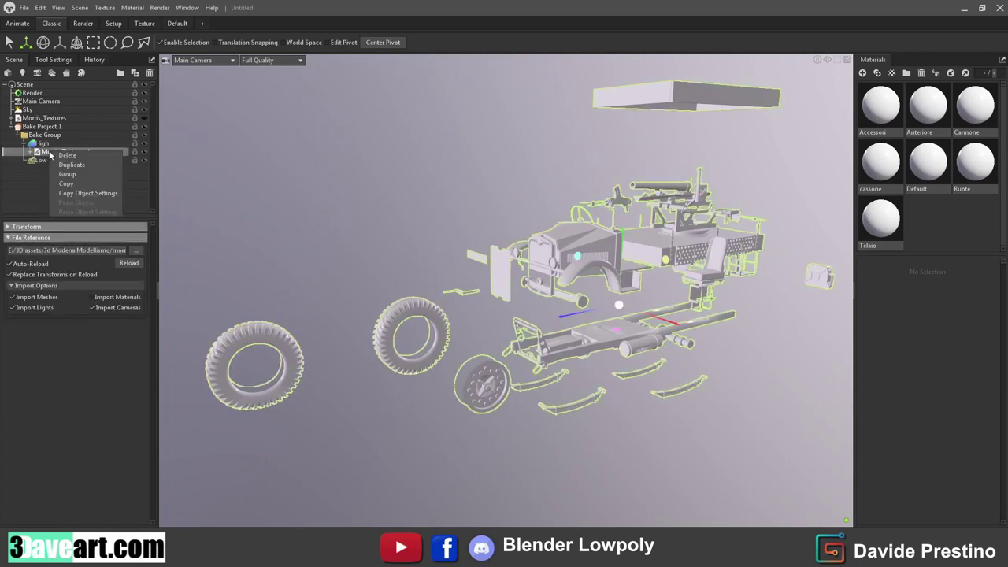
{"action": "key", "text": "Escape"}
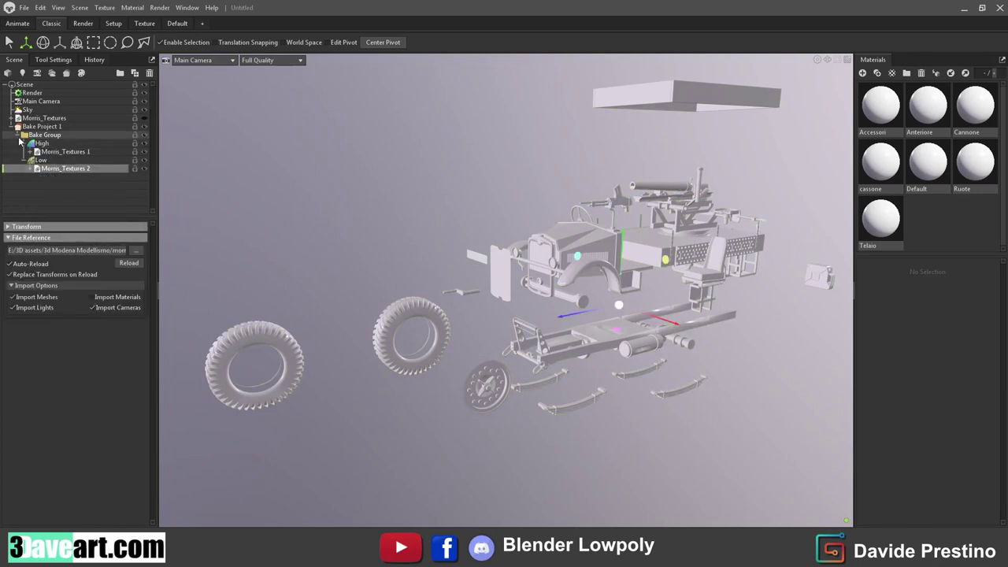
{"action": "left_click", "coordinate": [20, 135]}
{"action": "left_click", "coordinate": [41, 126]}
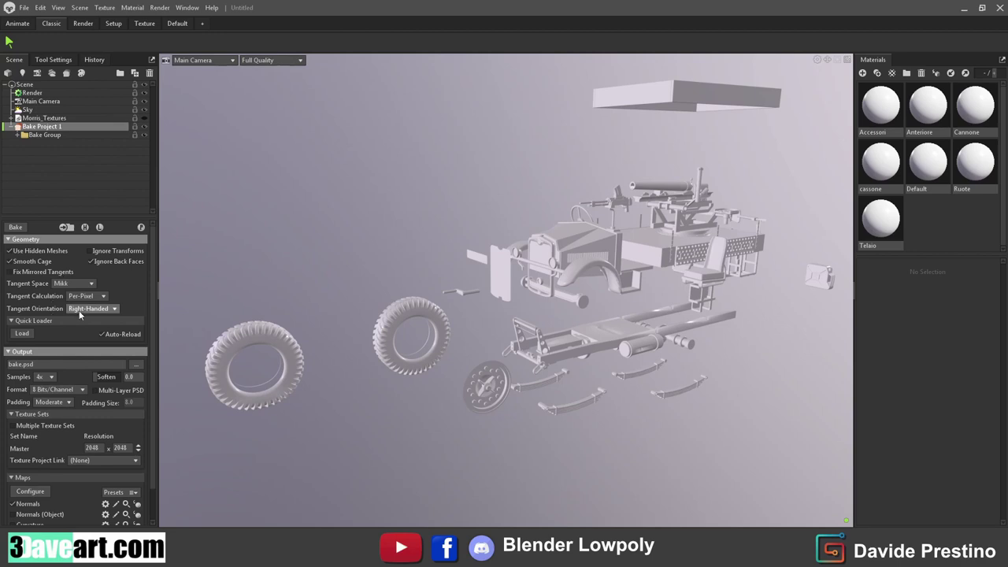
Step: Save the bake output as 'morris' in the Bake folder with PNG format
{"action": "left_click", "coordinate": [136, 363]}
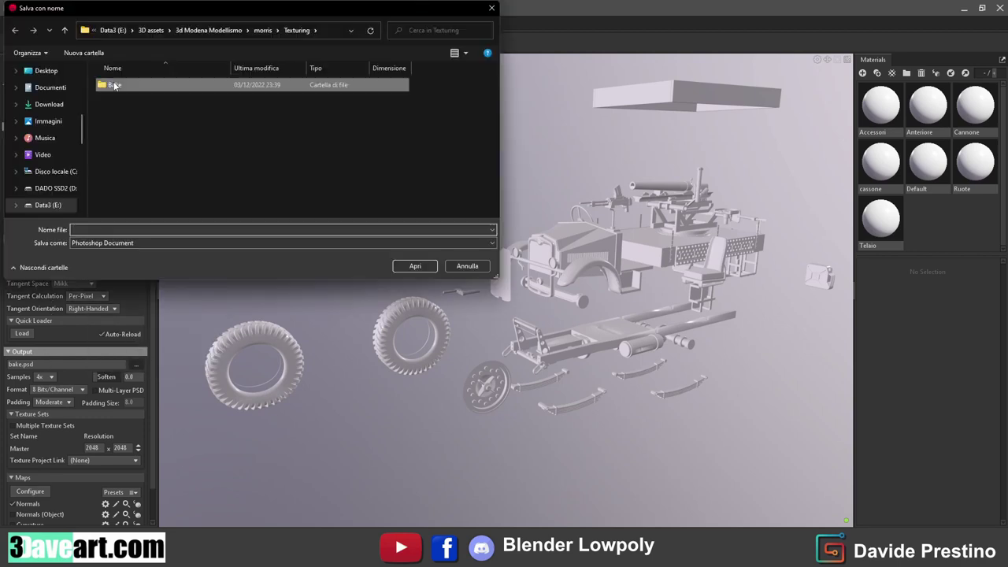
{"action": "double_click", "coordinate": [114, 85]}
{"action": "left_click", "coordinate": [101, 229]}
{"action": "type", "text": "morris"}
{"action": "key", "text": "Return"}
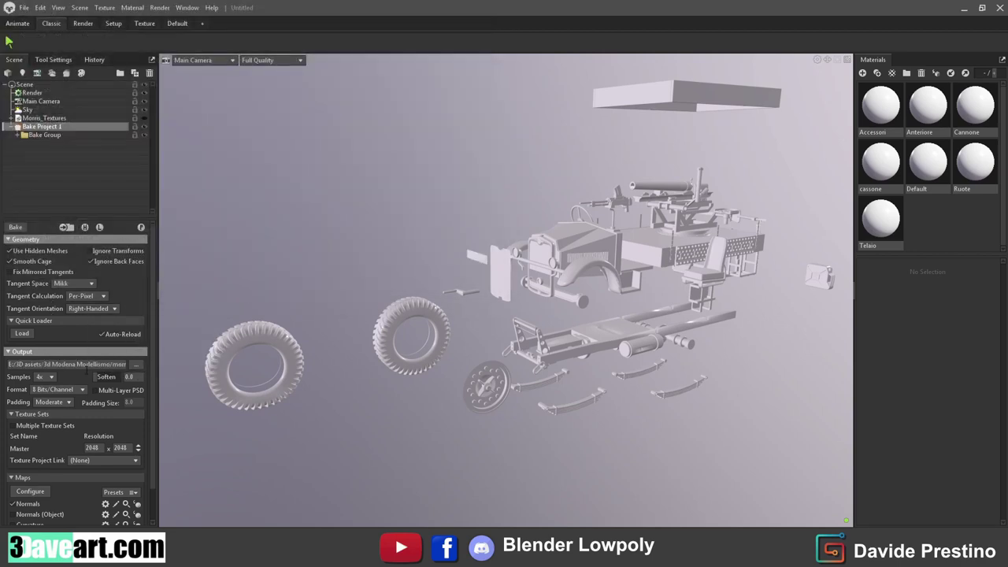
{"action": "left_click", "coordinate": [136, 364]}
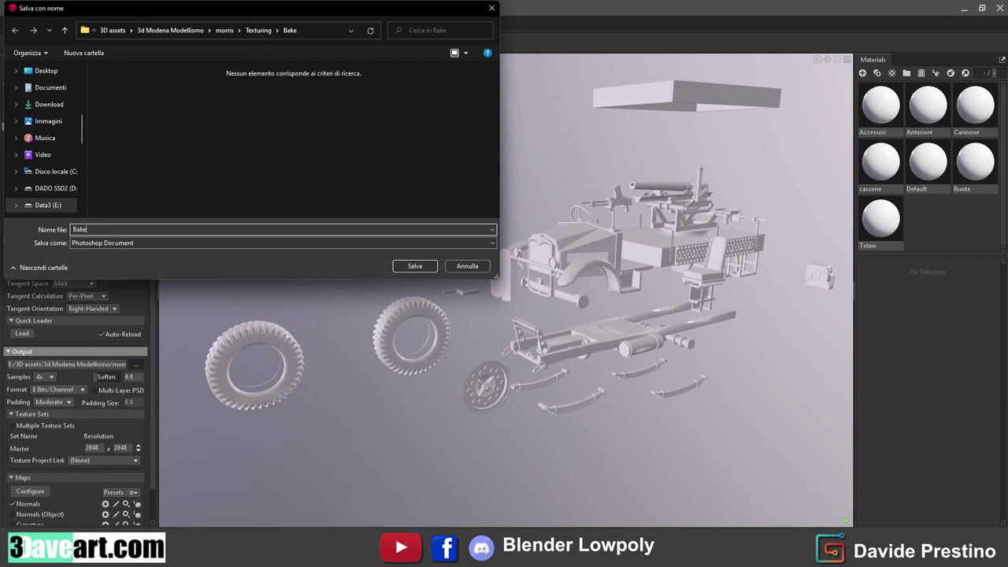
{"action": "left_click", "coordinate": [417, 243]}
{"action": "left_click", "coordinate": [334, 277]}
{"action": "left_click", "coordinate": [326, 245]}
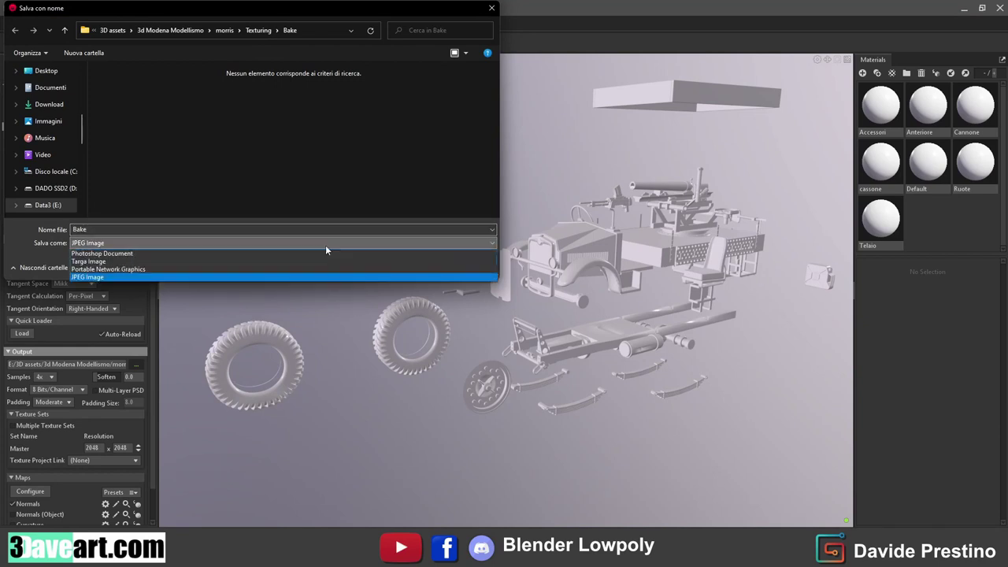
{"action": "left_click", "coordinate": [273, 269]}
{"action": "left_click", "coordinate": [416, 267]}
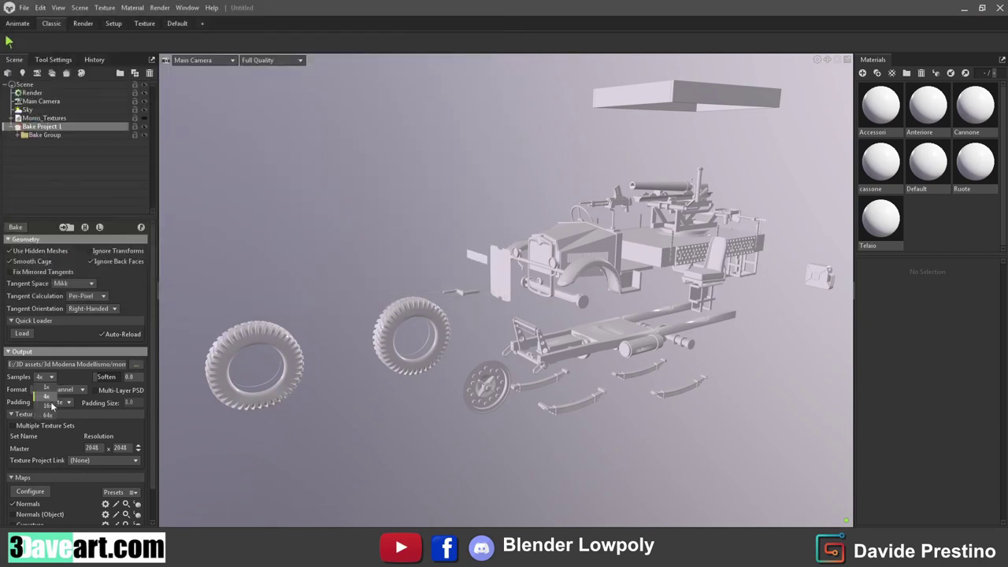
Step: Enable Multiple Texture Sets and link Telaio, Accessori, Ruote and Anteriore to new projects
{"action": "left_click", "coordinate": [36, 426]}
{"action": "scroll", "scroll_direction": "down", "scroll_amount": 3}
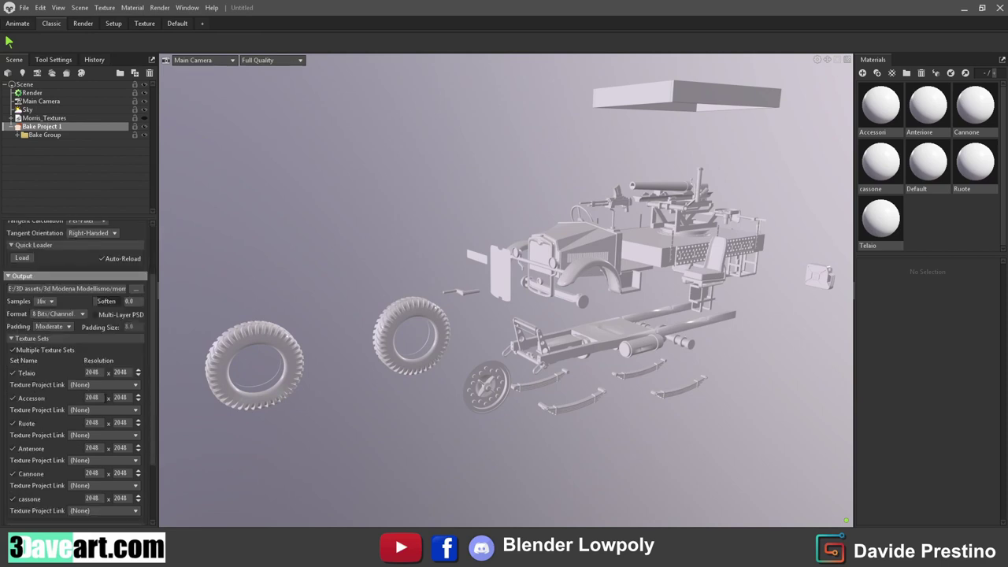
{"action": "left_click", "coordinate": [98, 404]}
{"action": "left_click", "coordinate": [101, 410]}
{"action": "left_click", "coordinate": [97, 429]}
{"action": "left_click", "coordinate": [101, 435]}
{"action": "left_click", "coordinate": [97, 455]}
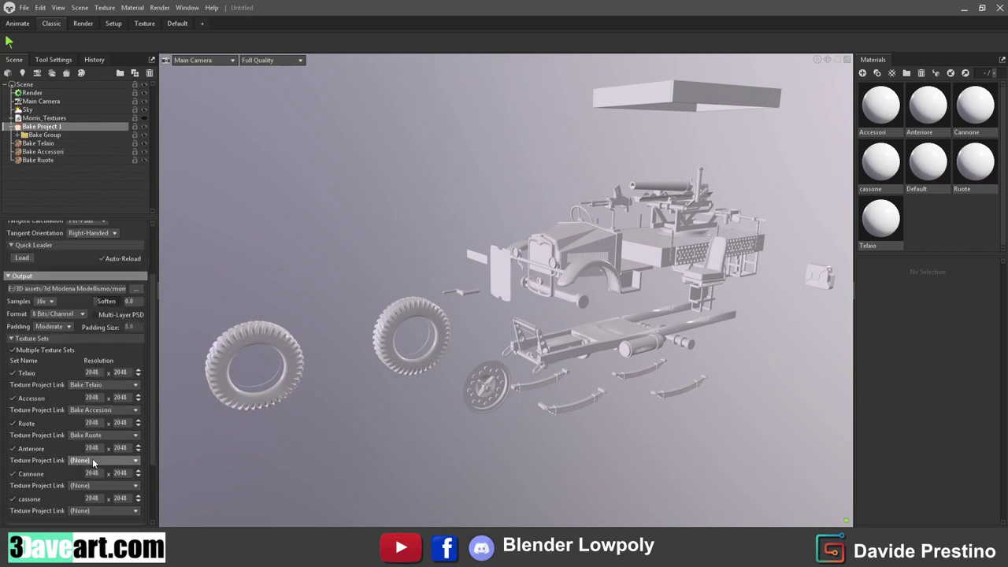
{"action": "left_click", "coordinate": [101, 460]}
{"action": "left_click", "coordinate": [97, 479]}
Step: Link Cannone and cassone to new projects and enable the Normals (Object) map
{"action": "scroll", "scroll_direction": "down", "scroll_amount": 3}
{"action": "left_click", "coordinate": [99, 399]}
{"action": "left_click", "coordinate": [101, 410]}
{"action": "left_click", "coordinate": [99, 425]}
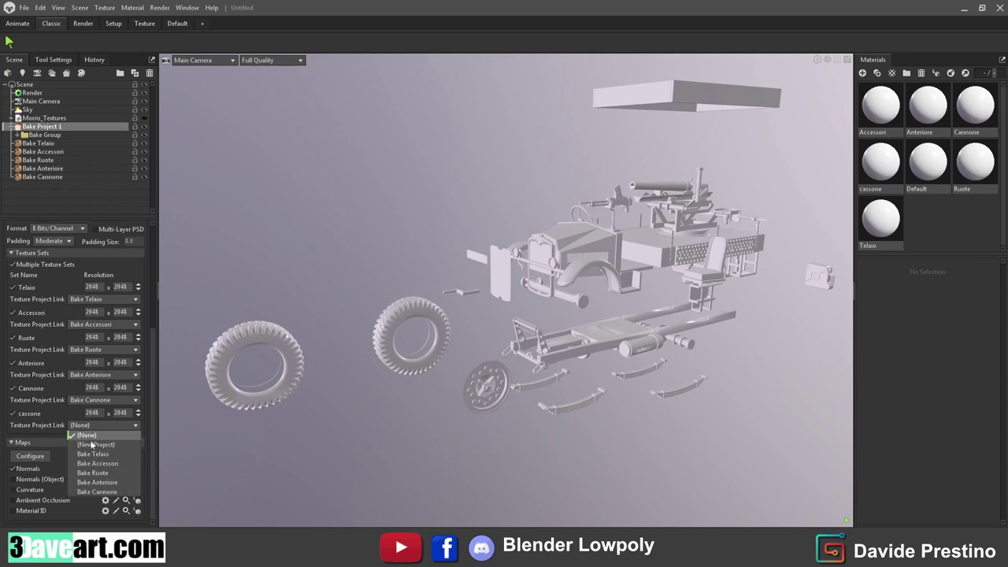
{"action": "left_click", "coordinate": [101, 435]}
{"action": "left_click", "coordinate": [14, 479]}
Step: In Configure Maps, replace the Material ID map with Object ID
{"action": "left_click", "coordinate": [30, 456]}
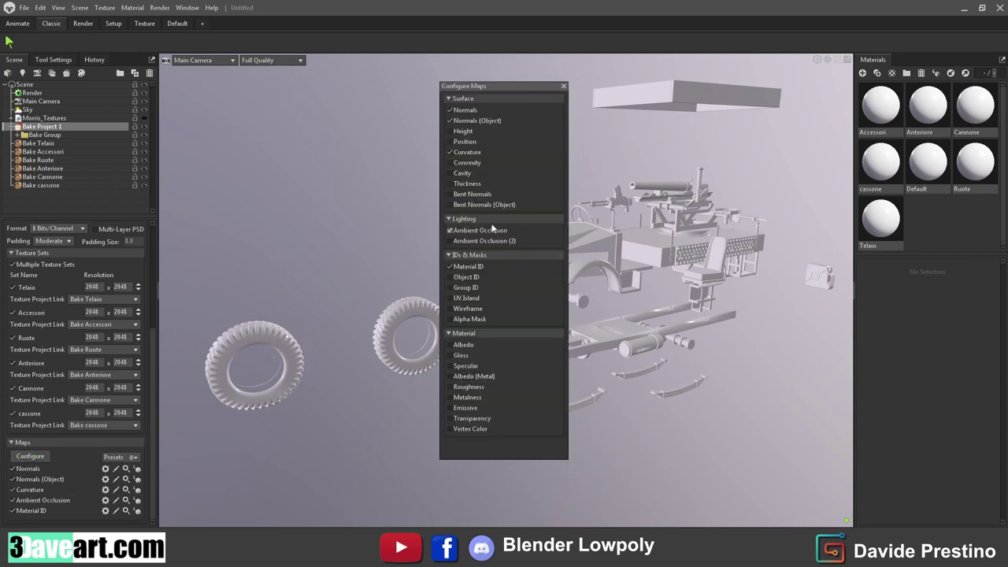
{"action": "left_click", "coordinate": [450, 266]}
{"action": "left_click", "coordinate": [450, 276]}
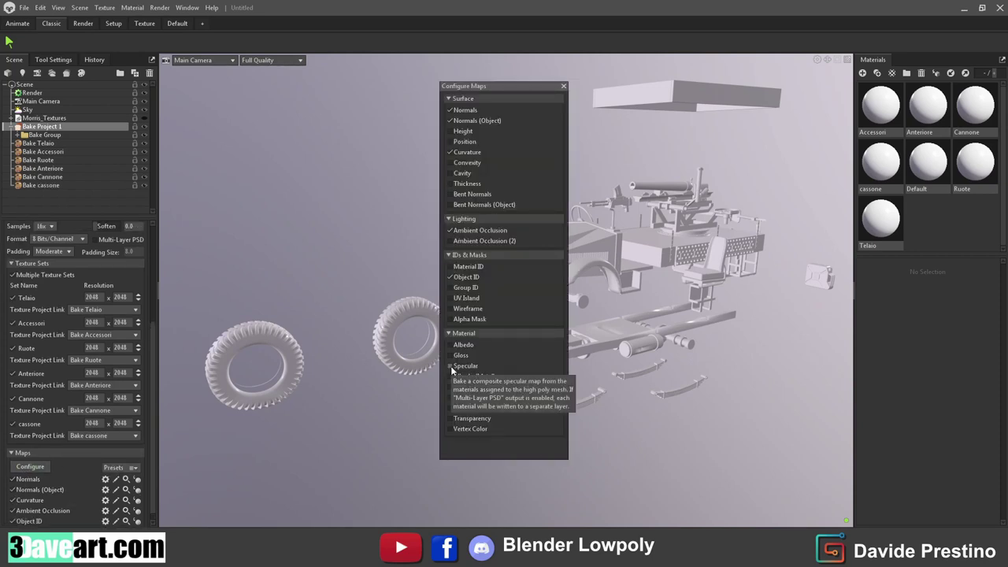
Step: Set the Low mesh's cage Max Offset to 0.393 and close Configure Maps
{"action": "scroll", "scroll_direction": "up", "scroll_amount": 3}
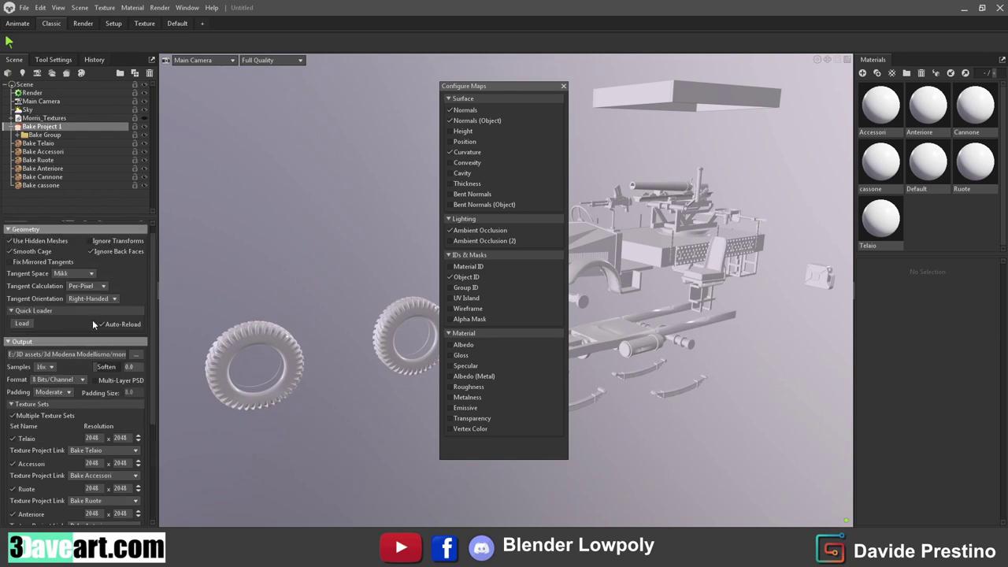
{"action": "left_click", "coordinate": [19, 135]}
{"action": "left_click", "coordinate": [41, 159]}
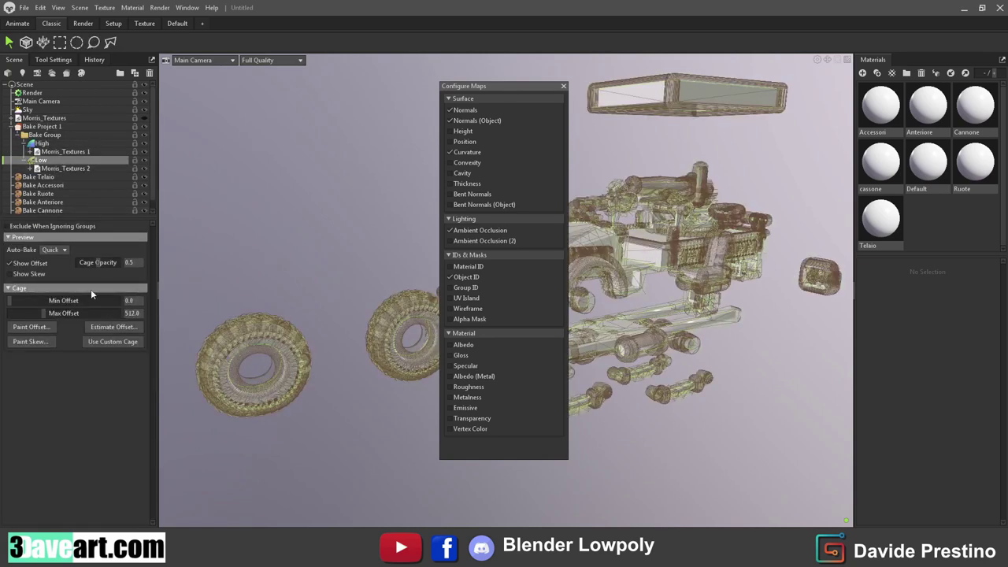
{"action": "left_click_drag", "start_coordinate": [39, 313], "coordinate": [12, 312]}
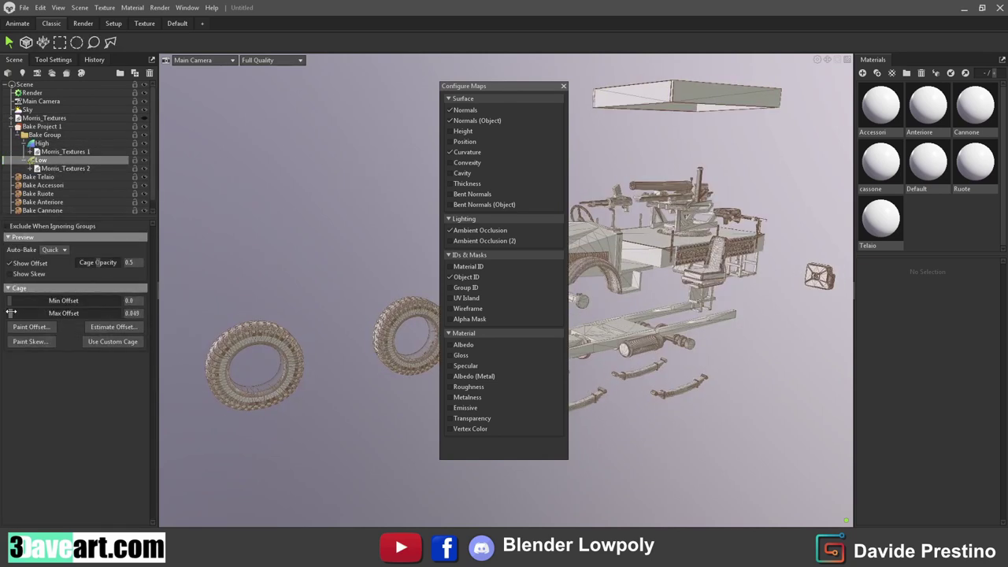
{"action": "left_click_drag", "start_coordinate": [13, 314], "coordinate": [13, 313]}
{"action": "left_click", "coordinate": [41, 126]}
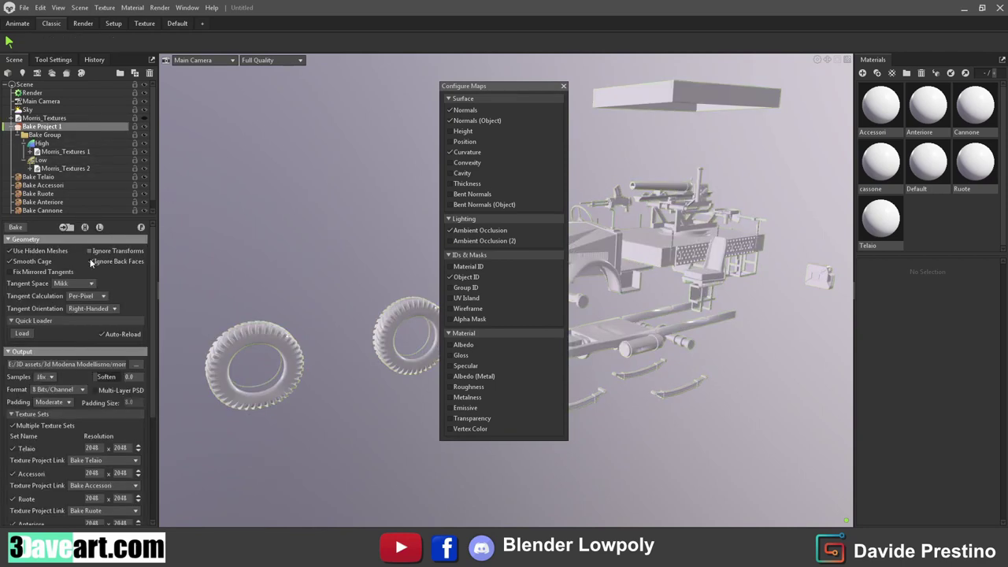
{"action": "left_click", "coordinate": [563, 86]}
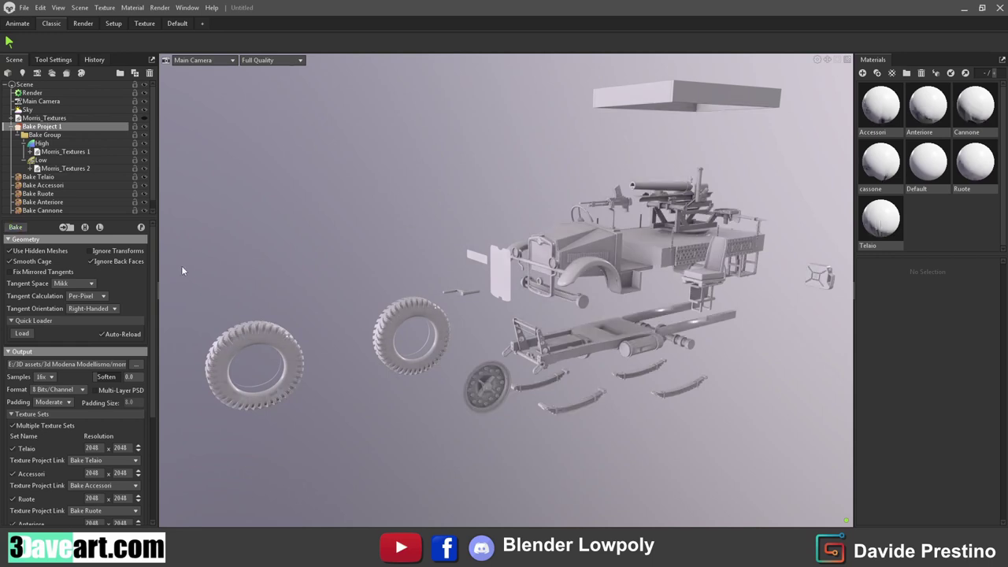
Step: Hide the exploded bake meshes, select the cassone material, and switch to the Texture workspace
{"action": "left_click", "coordinate": [7, 126]}
{"action": "left_click", "coordinate": [144, 119]}
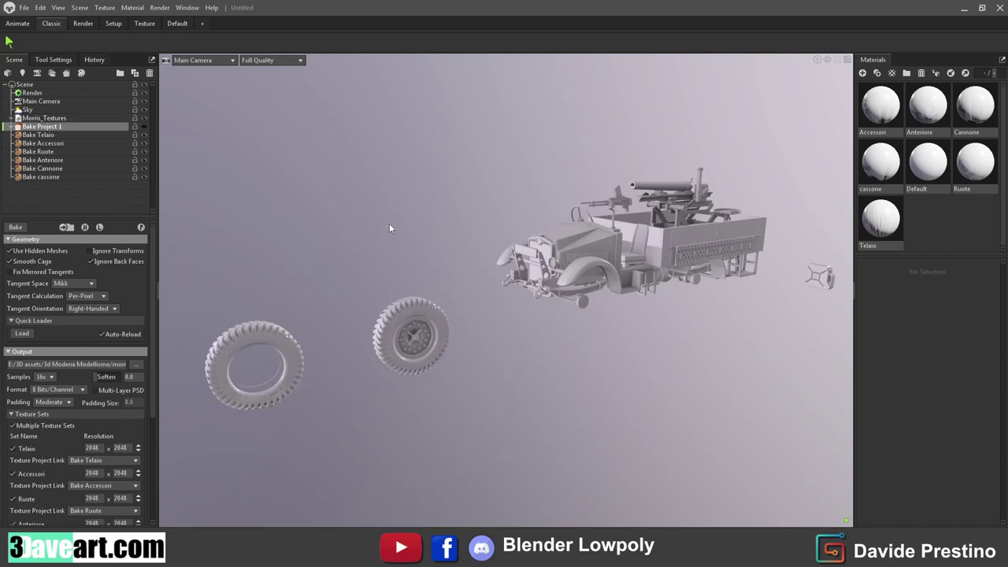
{"action": "left_click_drag", "start_coordinate": [389, 223], "coordinate": [816, 215]}
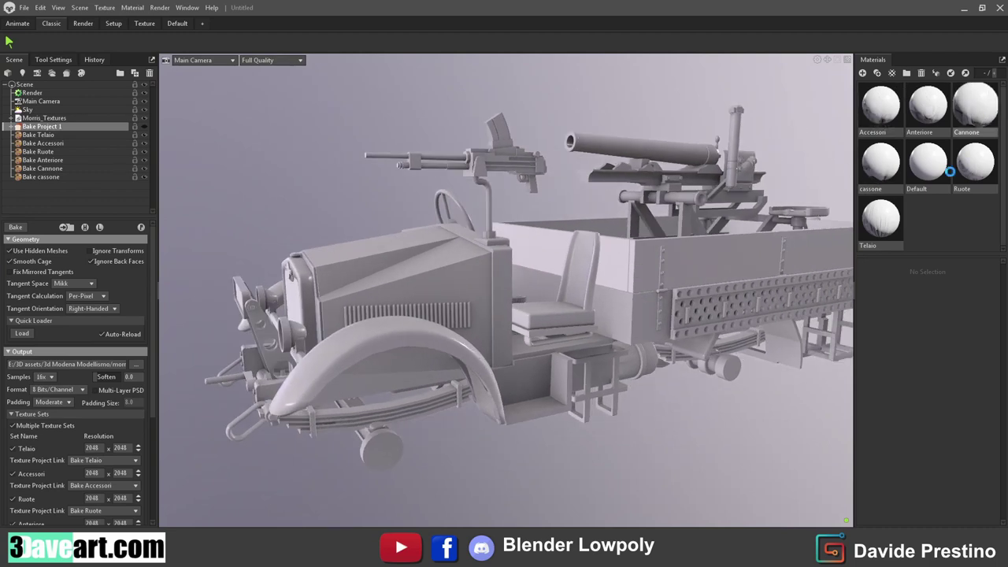
{"action": "left_click", "coordinate": [881, 163]}
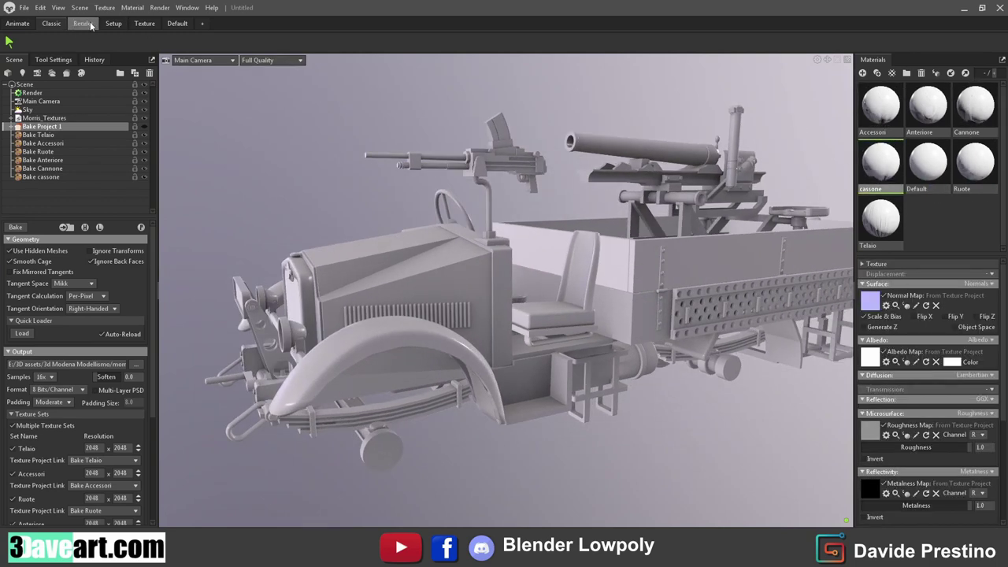
{"action": "left_click", "coordinate": [145, 24]}
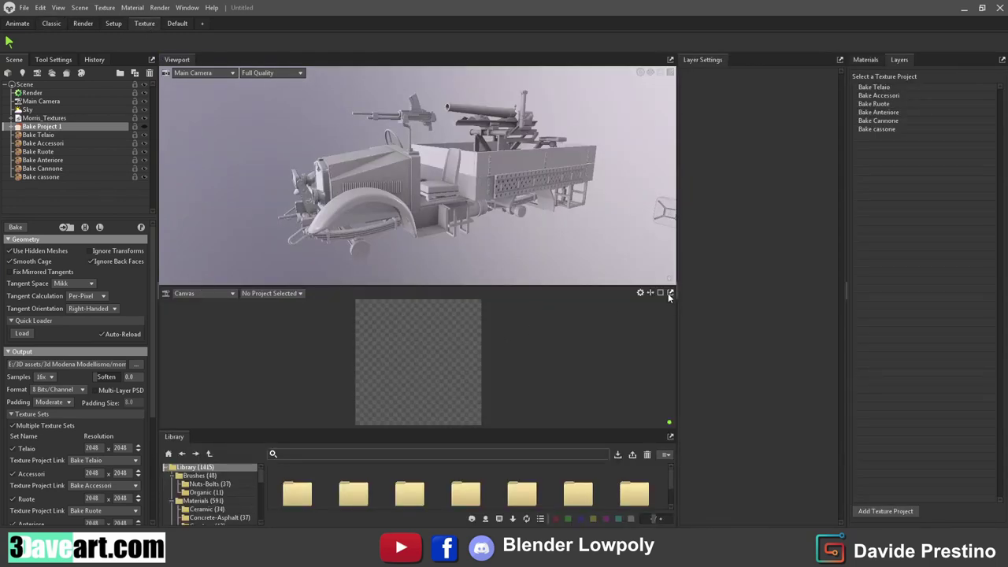
Step: Rearrange the canvas panel and split the viewport into two stacked views
{"action": "left_click", "coordinate": [670, 293]}
{"action": "left_click_drag", "start_coordinate": [942, 303], "coordinate": [667, 295]}
{"action": "left_click", "coordinate": [651, 294]}
{"action": "left_click", "coordinate": [631, 321]}
{"action": "left_click_drag", "start_coordinate": [671, 280], "coordinate": [477, 306]}
{"action": "left_click", "coordinate": [671, 298]}
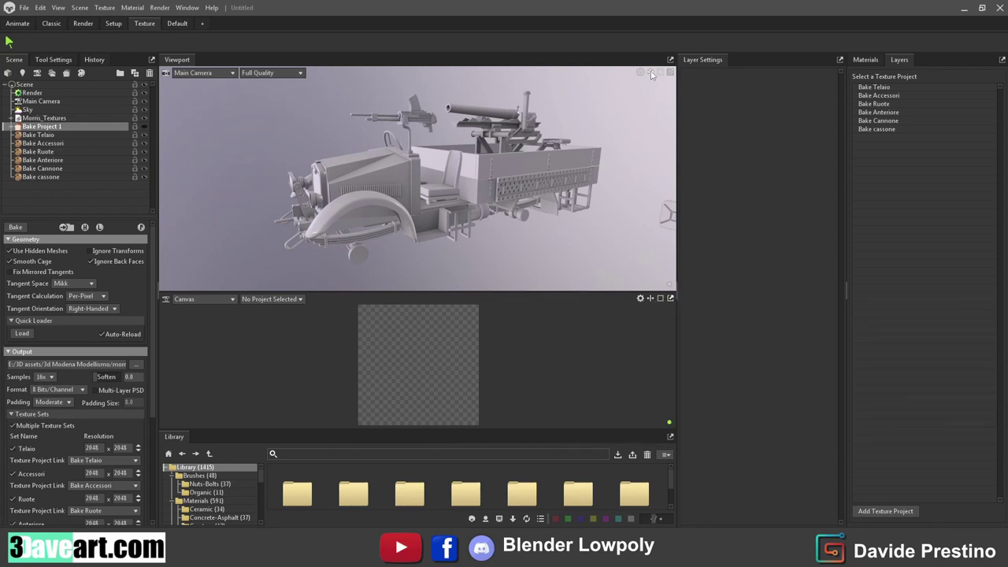
{"action": "left_click", "coordinate": [652, 73]}
{"action": "left_click", "coordinate": [624, 94]}
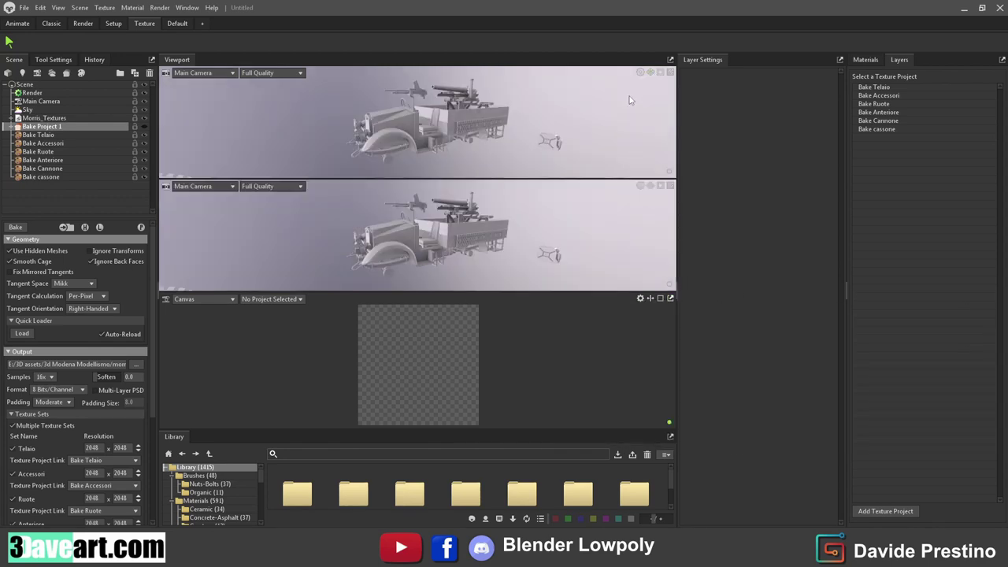
Step: Reset the default workspaces, return to Texture, close the canvas and expand the object list
{"action": "left_click", "coordinate": [132, 8]}
{"action": "mouse_move", "coordinate": [198, 150]}
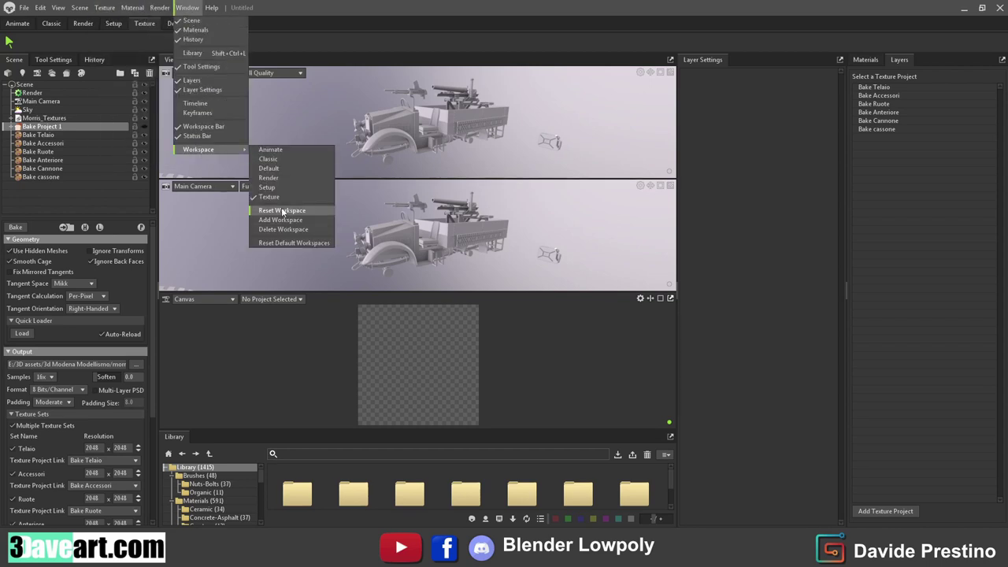
{"action": "left_click", "coordinate": [304, 242]}
{"action": "left_click", "coordinate": [77, 24]}
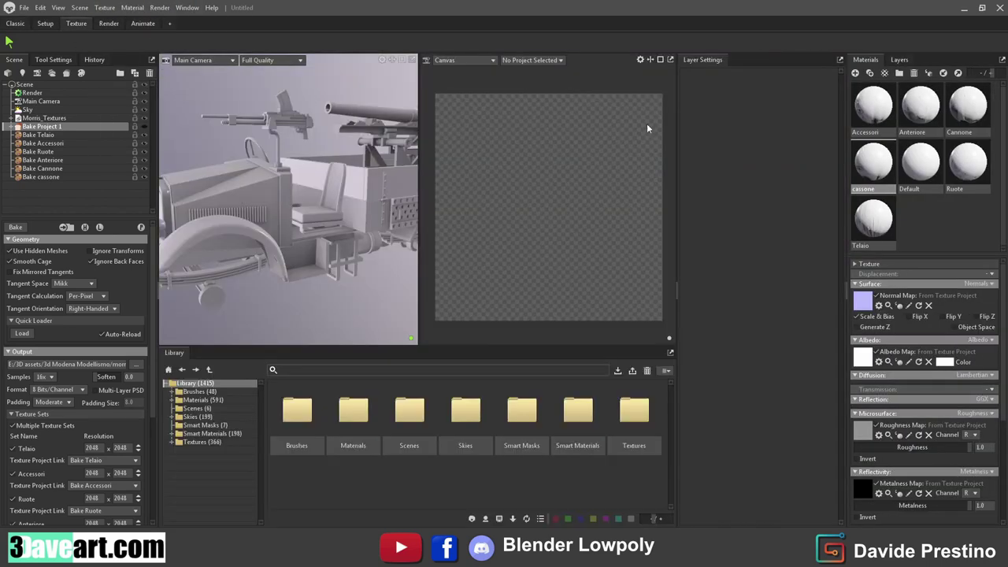
{"action": "left_click", "coordinate": [671, 60]}
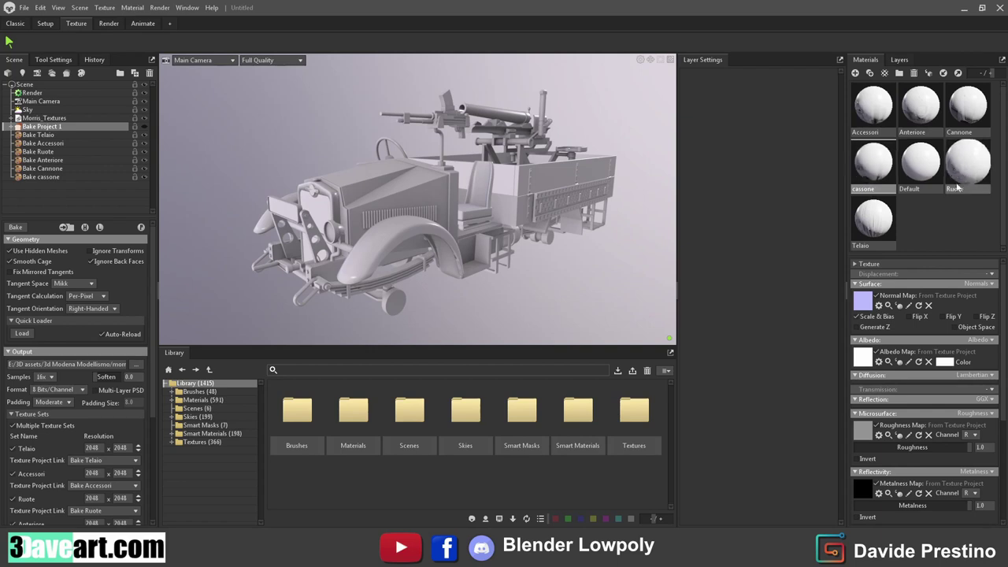
{"action": "left_click", "coordinate": [920, 111]}
Step: In Bake Anteriore, add a fill layer with a tan albedo colour
{"action": "left_click", "coordinate": [899, 59]}
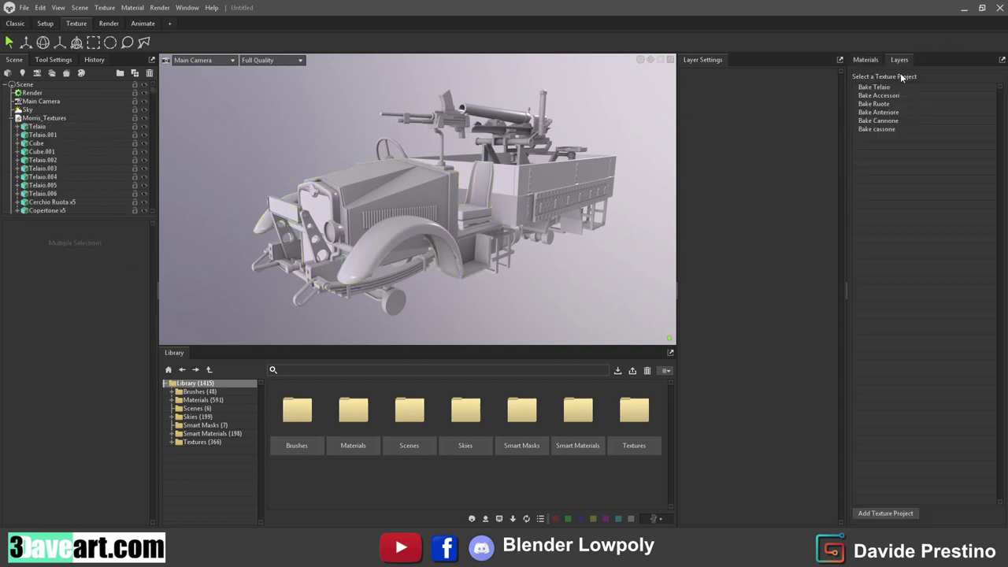
{"action": "left_click", "coordinate": [882, 103]}
{"action": "left_click", "coordinate": [870, 108]}
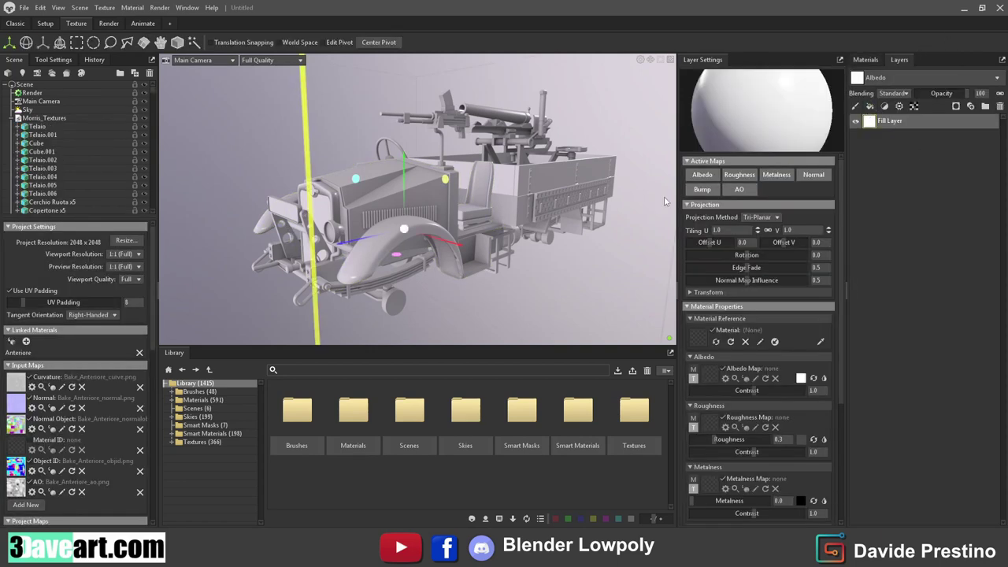
{"action": "left_click", "coordinate": [801, 379]}
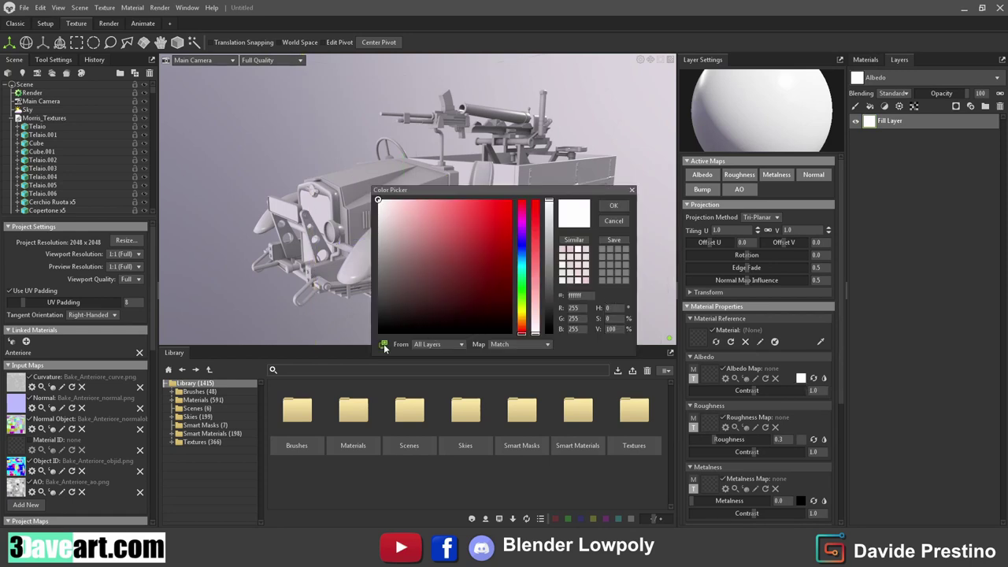
{"action": "left_click", "coordinate": [521, 323]}
{"action": "left_click", "coordinate": [613, 204]}
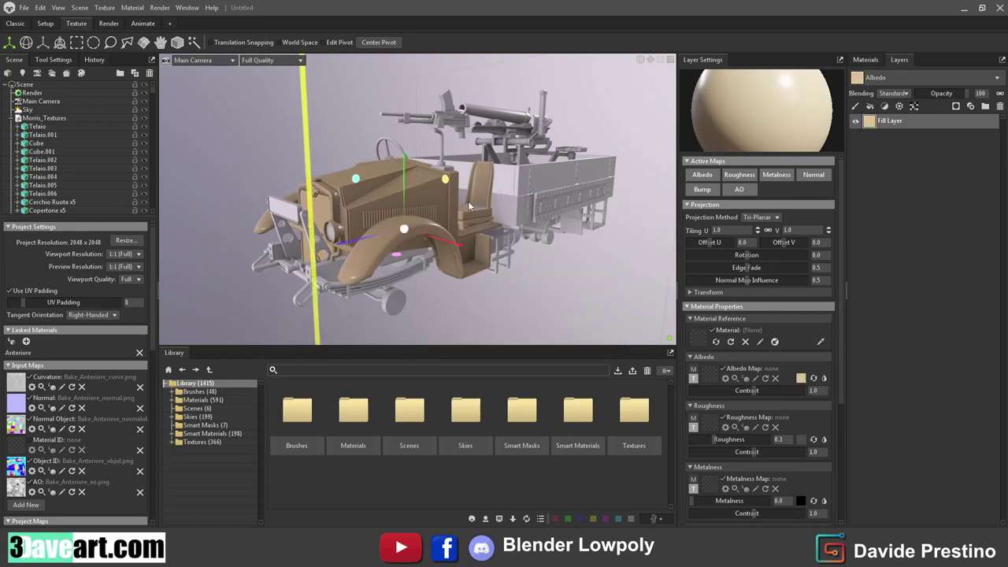
{"action": "left_click_drag", "start_coordinate": [488, 236], "coordinate": [447, 227]}
Step: Add olive Fill Layer 1 (#928e6b) on top and raise roughness on both fill layers
{"action": "left_click", "coordinate": [887, 106]}
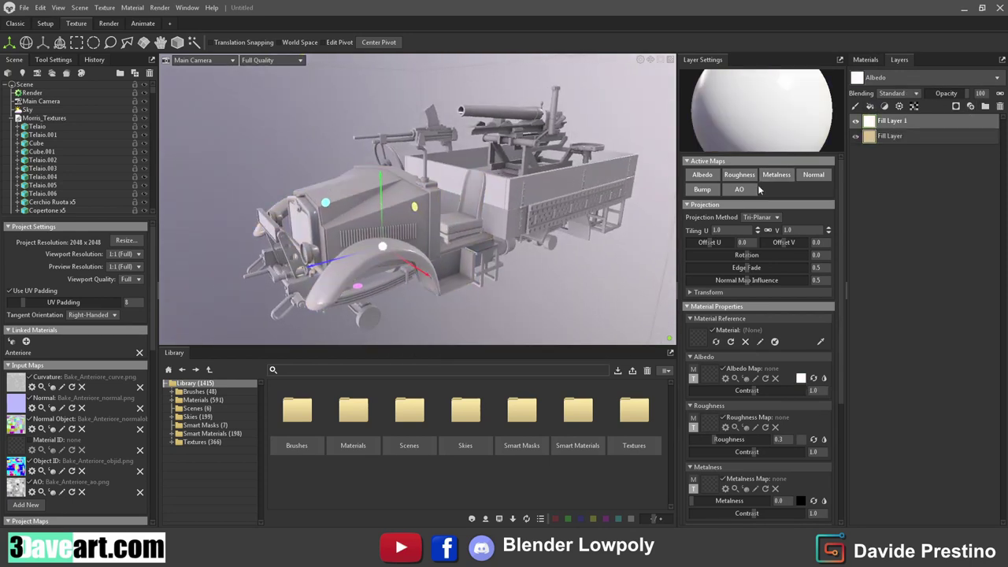
{"action": "left_click", "coordinate": [801, 378]}
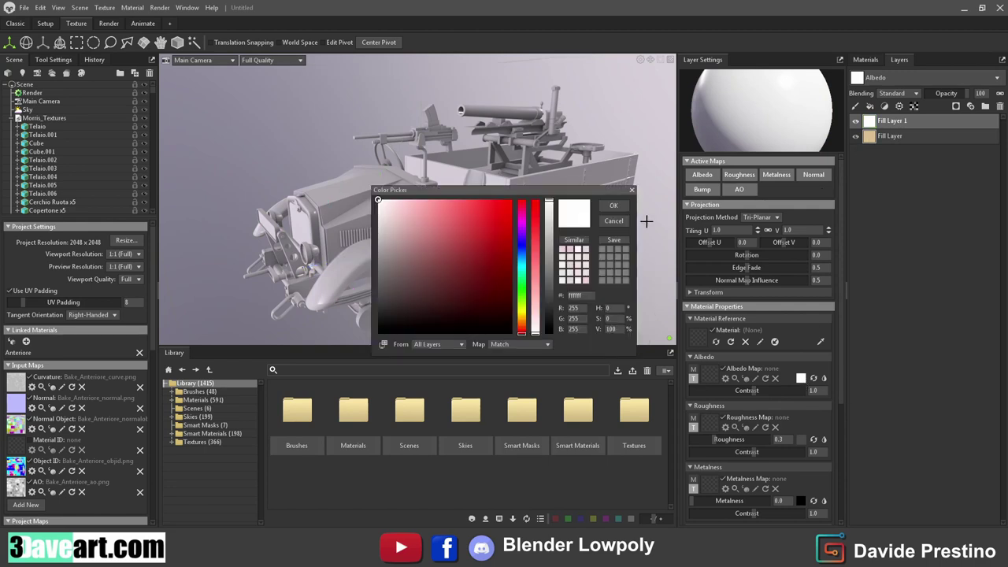
{"action": "left_click", "coordinate": [383, 344]}
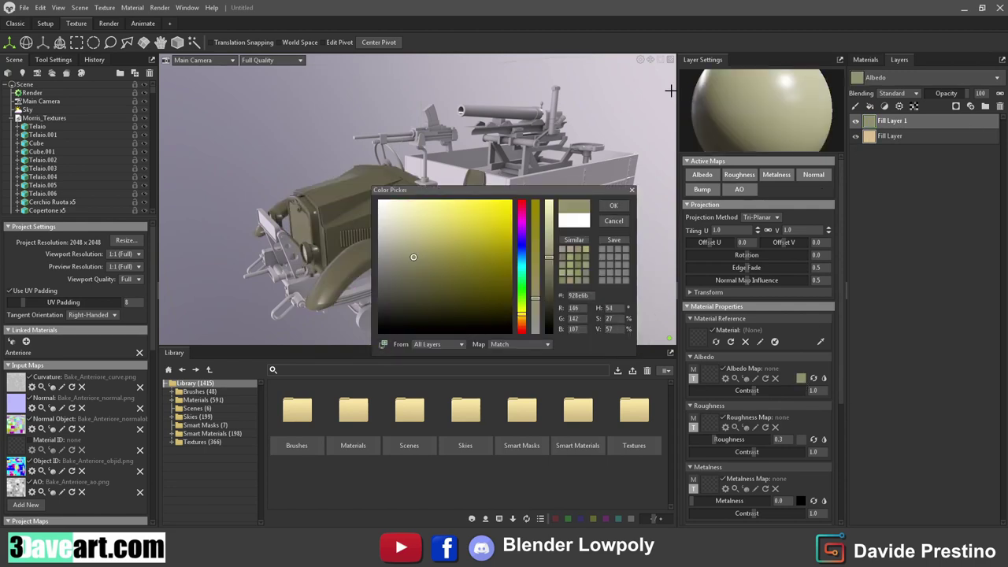
{"action": "left_click", "coordinate": [614, 206]}
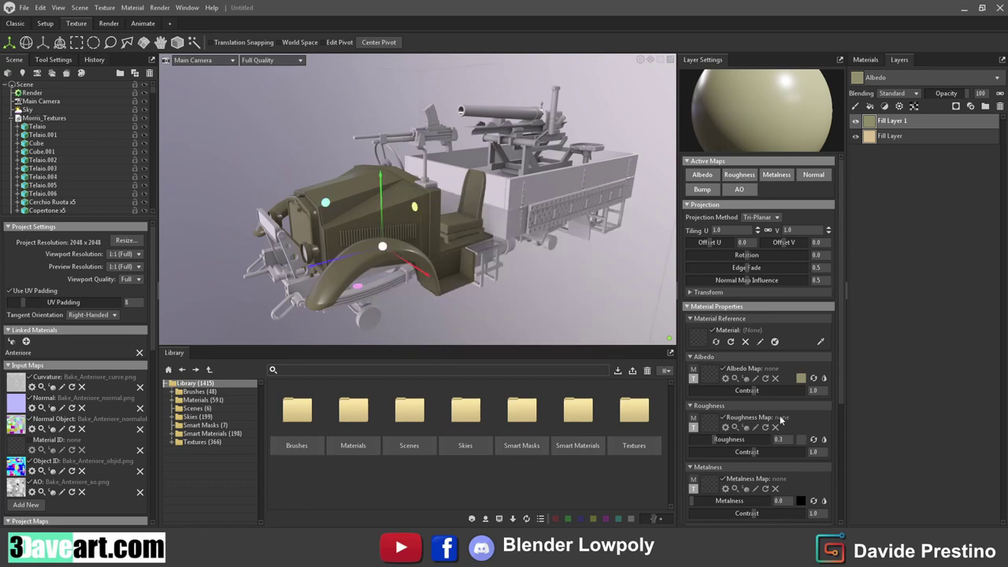
{"action": "left_click_drag", "start_coordinate": [717, 442], "coordinate": [751, 440]}
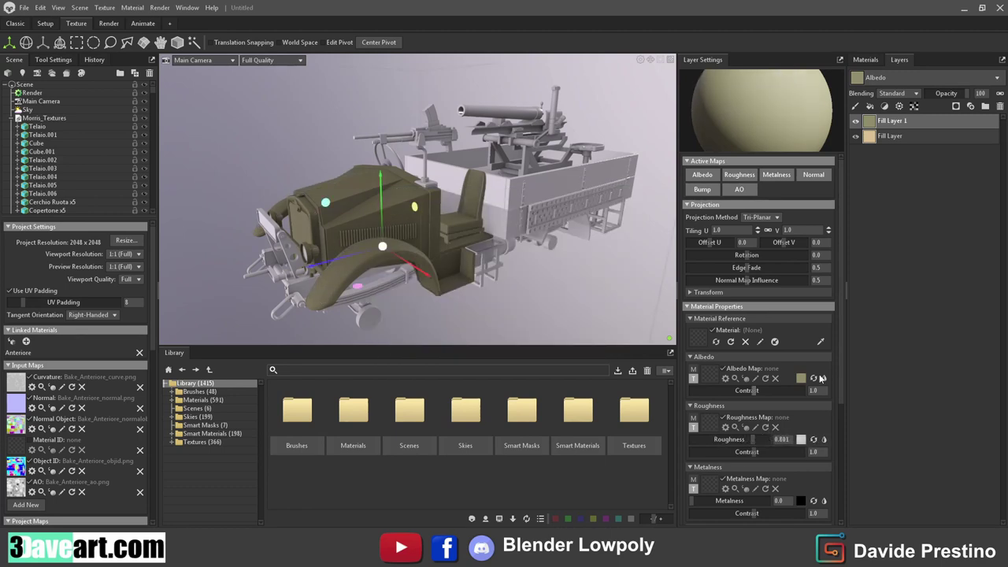
{"action": "left_click", "coordinate": [890, 136]}
{"action": "left_click_drag", "start_coordinate": [717, 440], "coordinate": [752, 448]}
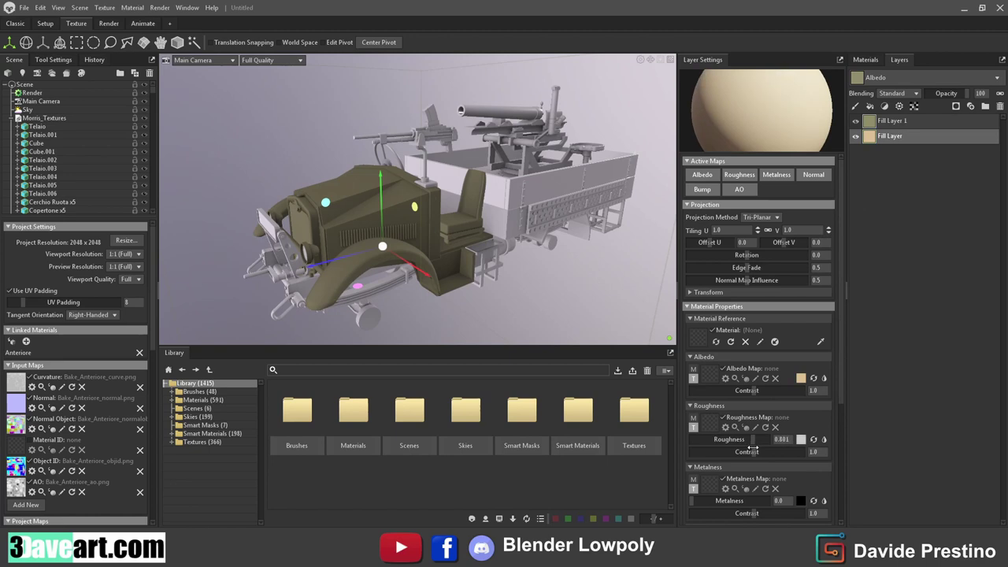
{"action": "left_click", "coordinate": [890, 121]}
{"action": "left_click_drag", "start_coordinate": [426, 236], "coordinate": [504, 246]}
{"action": "left_click", "coordinate": [957, 105]}
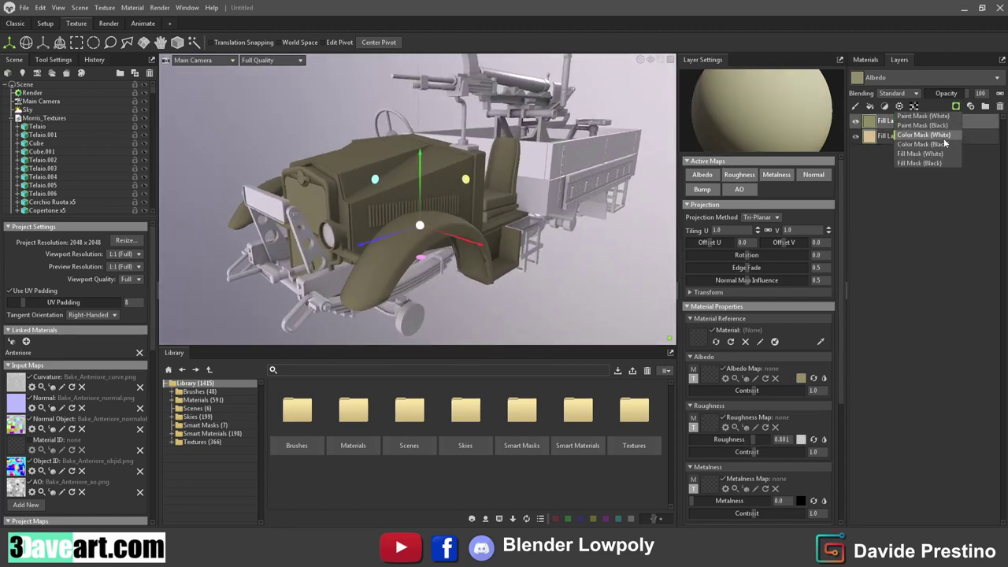
Step: Give Fill Layer 1 a black Color Mask with a Perlin noise procedural
{"action": "left_click", "coordinate": [942, 144]}
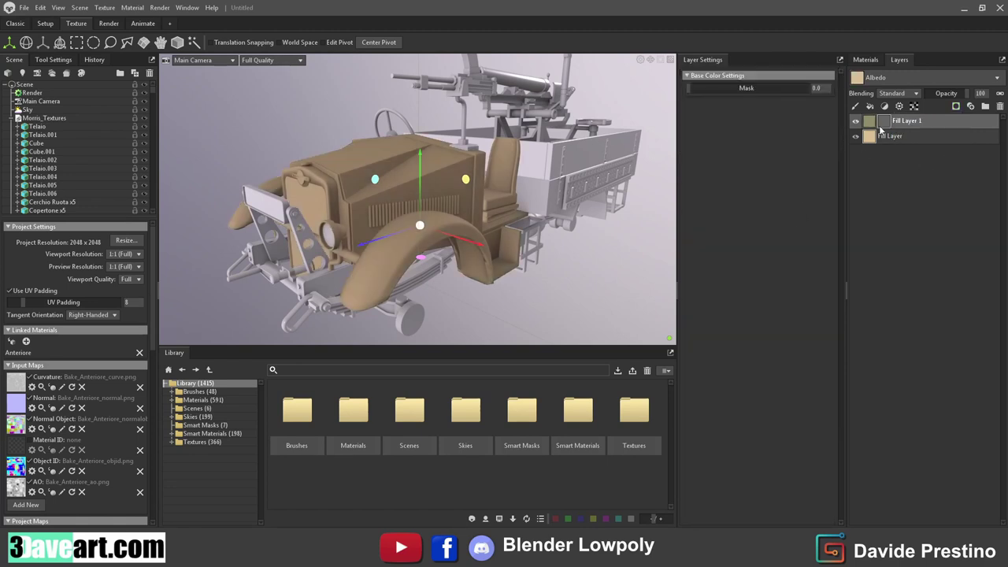
{"action": "left_click", "coordinate": [914, 106]}
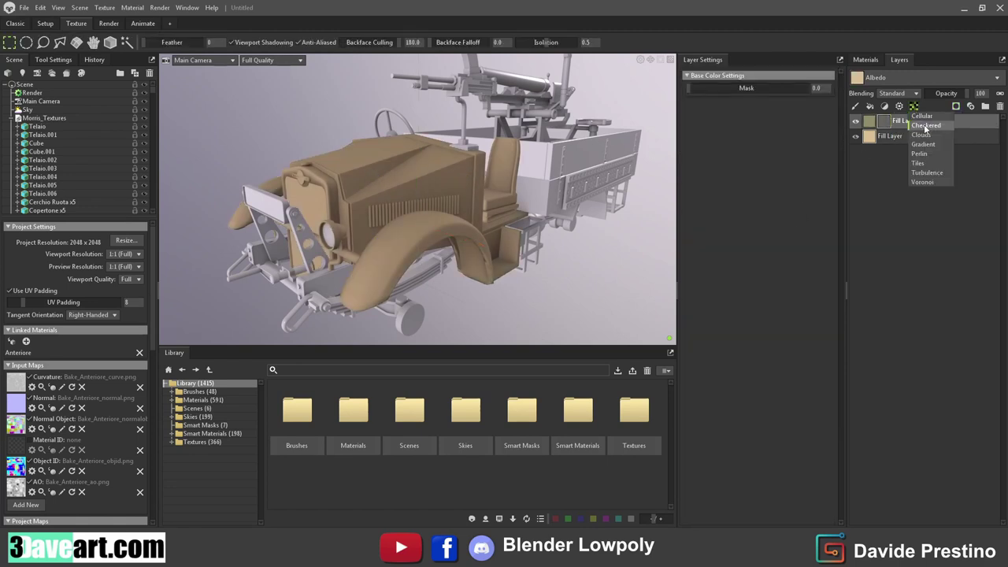
{"action": "left_click", "coordinate": [930, 157]}
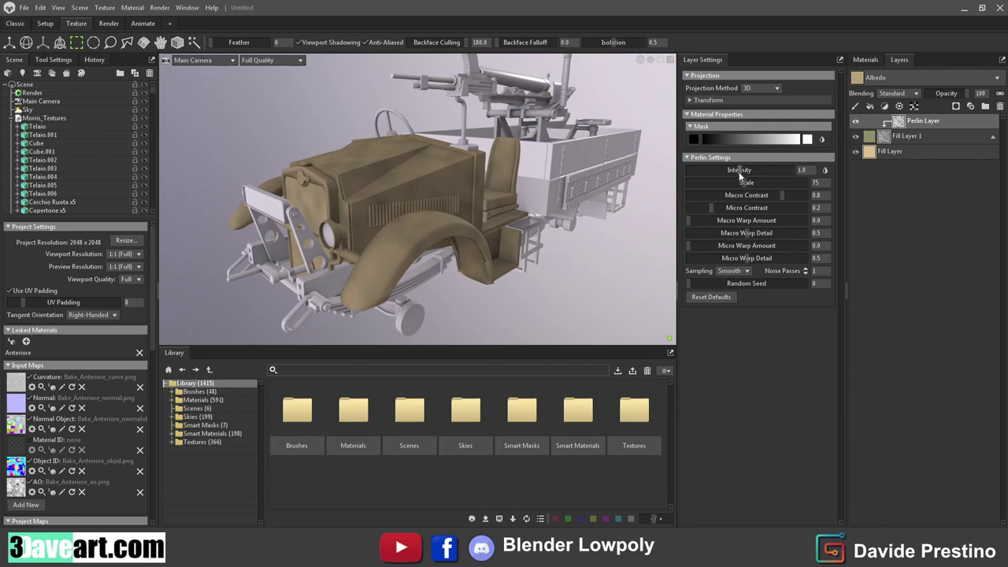
{"action": "left_click_drag", "start_coordinate": [739, 175], "coordinate": [762, 171]}
{"action": "left_click_drag", "start_coordinate": [761, 209], "coordinate": [728, 207]}
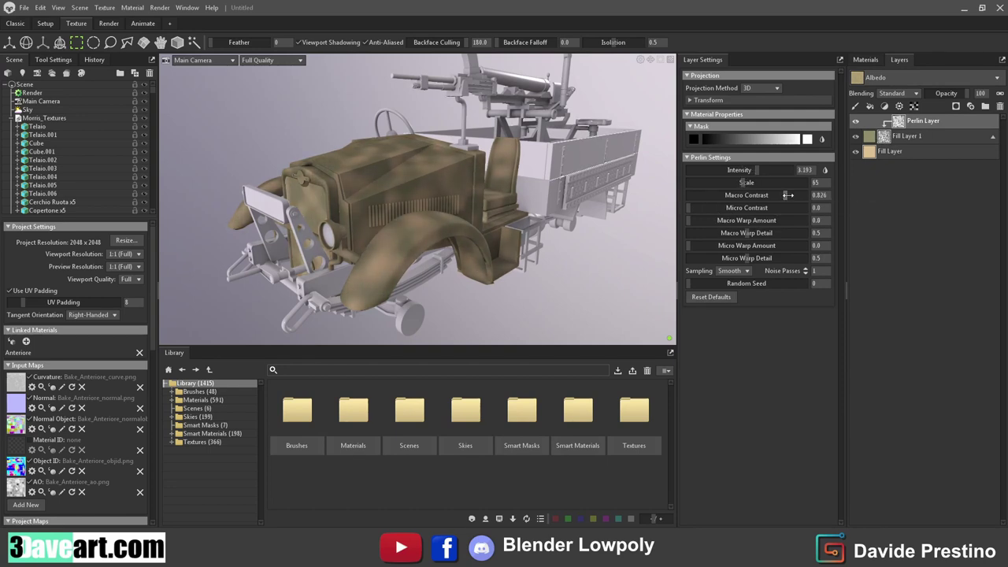
{"action": "left_click_drag", "start_coordinate": [731, 197], "coordinate": [783, 197]}
Step: Set the Perlin noise to intensity 16 and scale 78, invert it, and group as Mimetica
{"action": "left_click_drag", "start_coordinate": [635, 242], "coordinate": [416, 224]}
{"action": "scroll", "scroll_direction": "up", "scroll_amount": 3}
{"action": "scroll", "scroll_direction": "up", "scroll_amount": 3}
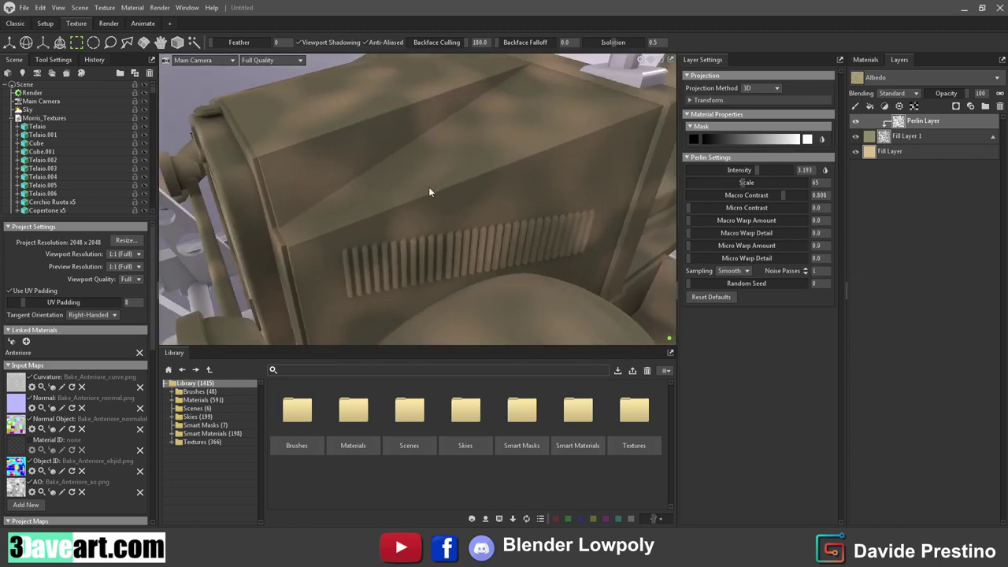
{"action": "left_click_drag", "start_coordinate": [428, 187], "coordinate": [404, 202]}
{"action": "left_click_drag", "start_coordinate": [802, 171], "coordinate": [809, 173]}
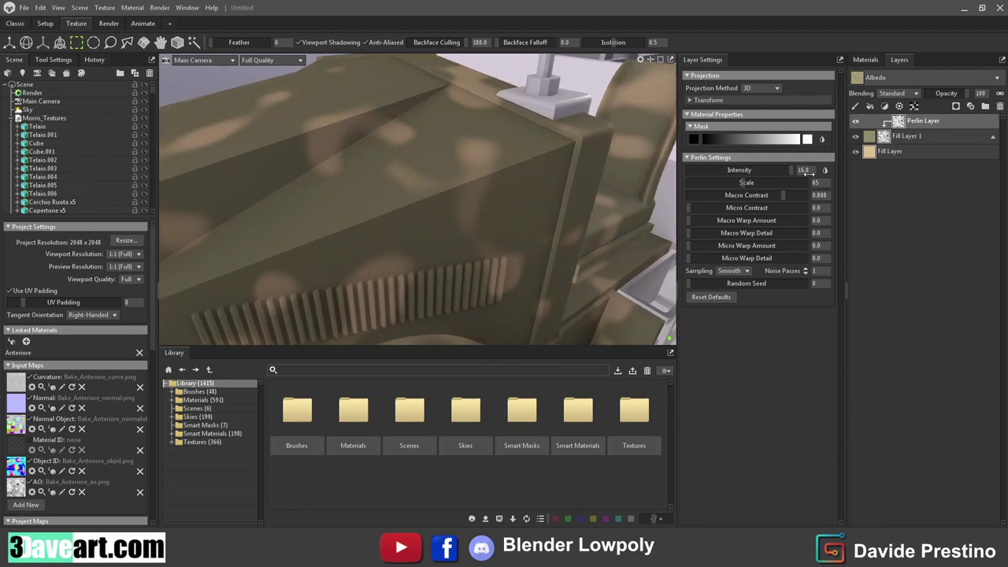
{"action": "left_click_drag", "start_coordinate": [741, 182], "coordinate": [717, 223]}
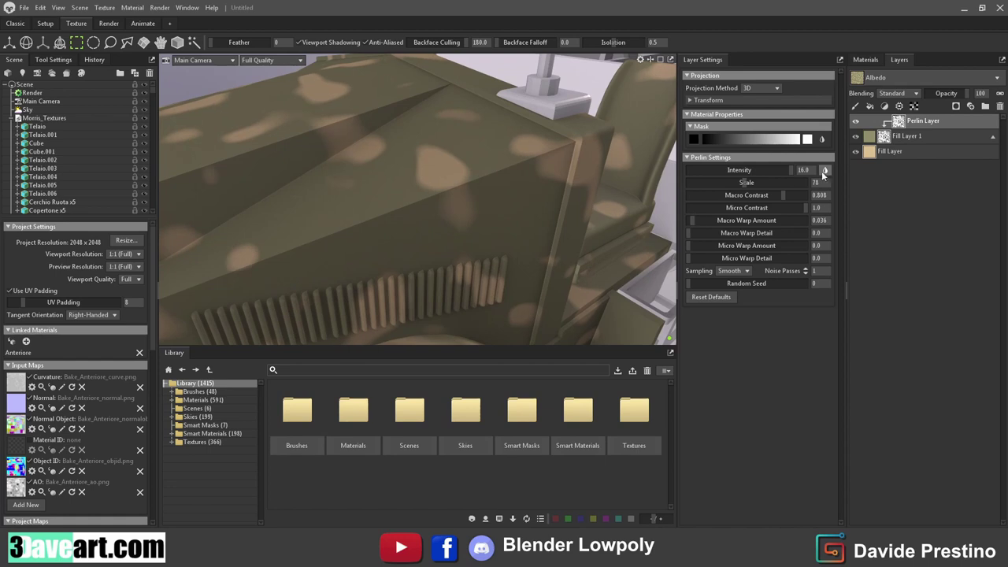
{"action": "left_click", "coordinate": [825, 170]}
{"action": "left_click_drag", "start_coordinate": [786, 196], "coordinate": [803, 199]}
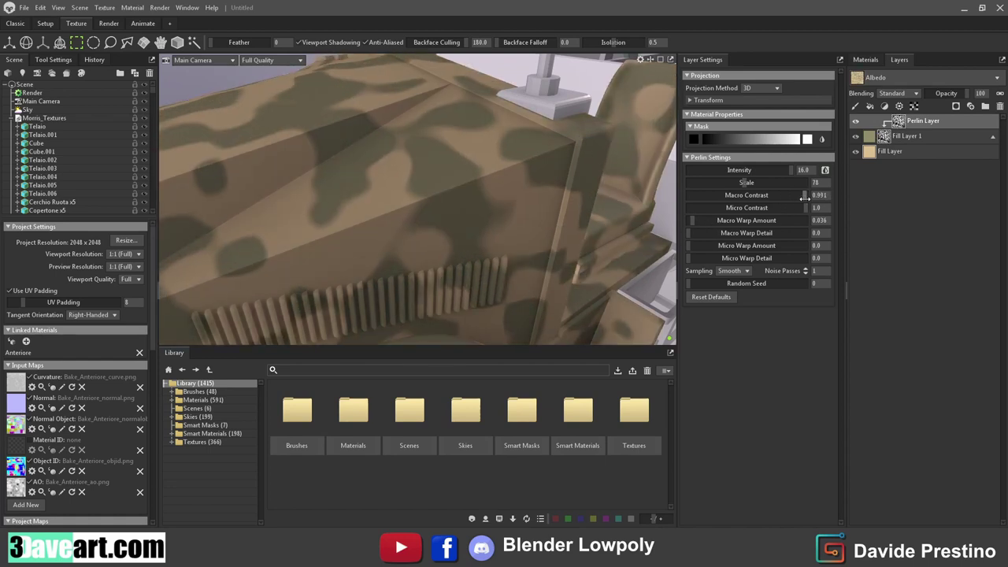
{"action": "left_click_drag", "start_coordinate": [581, 205], "coordinate": [483, 176]}
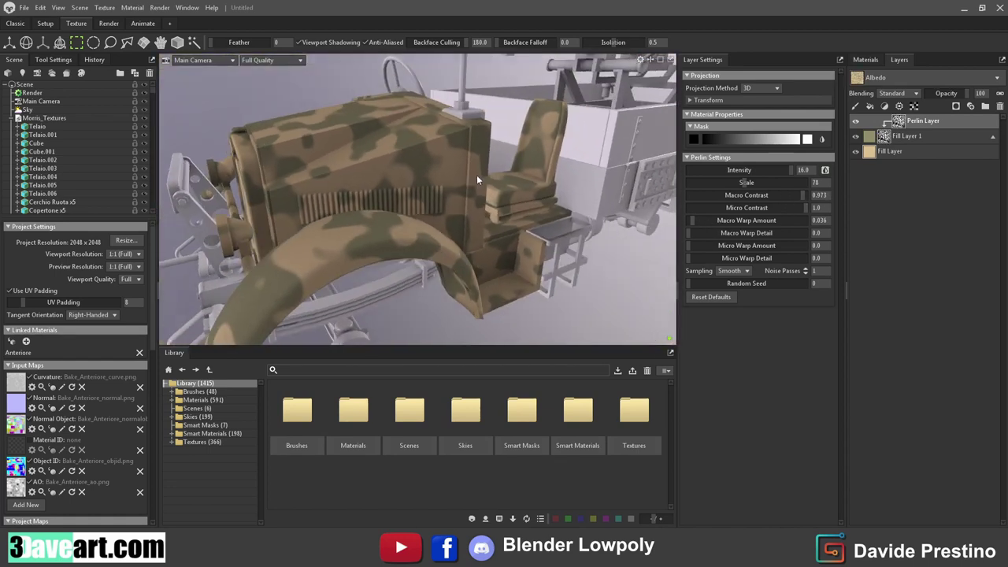
{"action": "left_click", "coordinate": [985, 106]}
{"action": "type", "text": "Mimetica"}
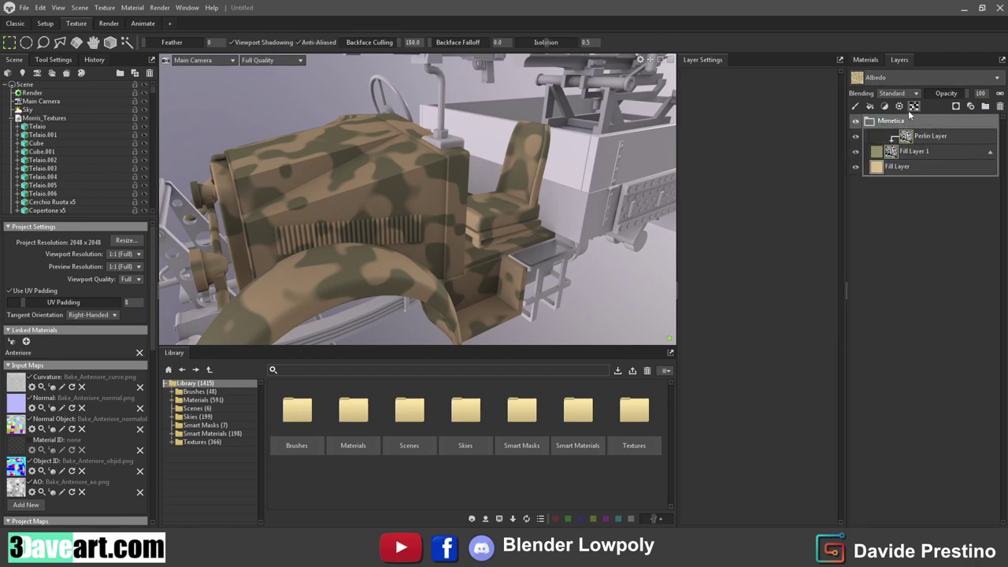
Step: Add a black Color Selection mask to the Mimetica group with Object ID as its source
{"action": "left_click", "coordinate": [955, 106]}
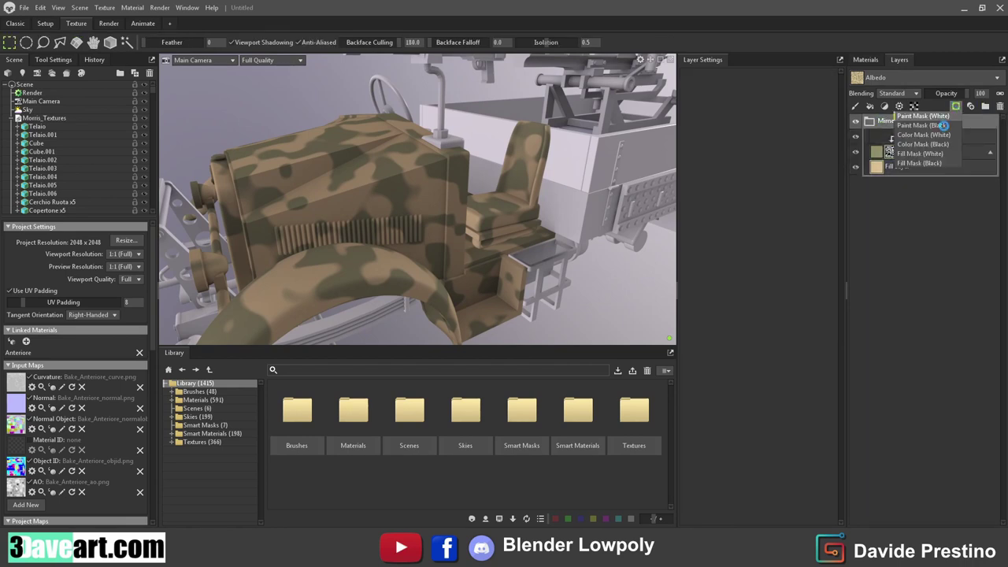
{"action": "left_click", "coordinate": [937, 147]}
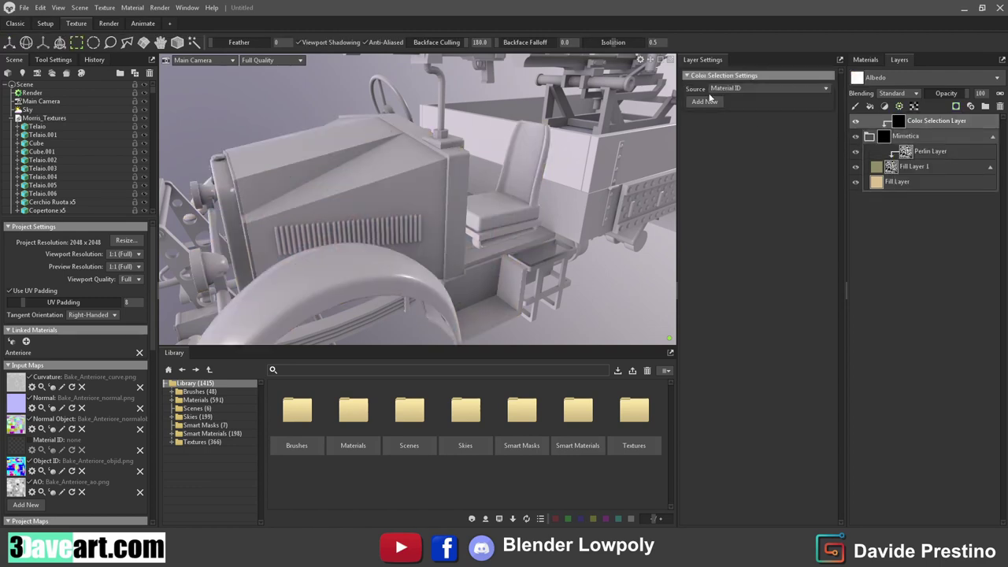
{"action": "left_click", "coordinate": [757, 88]}
{"action": "left_click", "coordinate": [729, 116]}
Step: Eyedrop the engine cover, fender and lower box ID colours into the selection
{"action": "left_click", "coordinate": [706, 101]}
{"action": "left_click", "coordinate": [481, 175]}
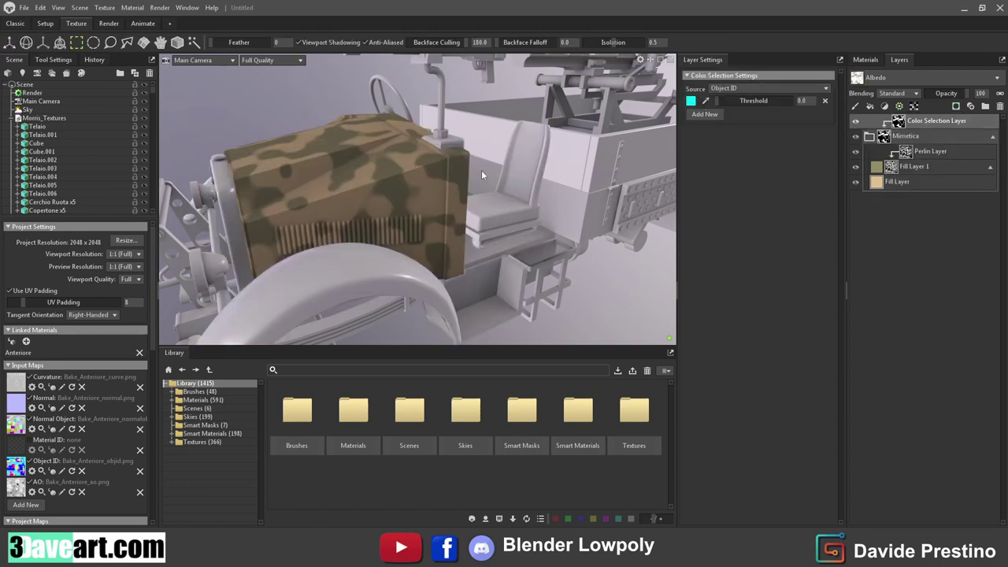
{"action": "left_click", "coordinate": [703, 116]}
{"action": "left_click", "coordinate": [512, 299]}
{"action": "left_click", "coordinate": [705, 126]}
{"action": "left_click", "coordinate": [472, 236]}
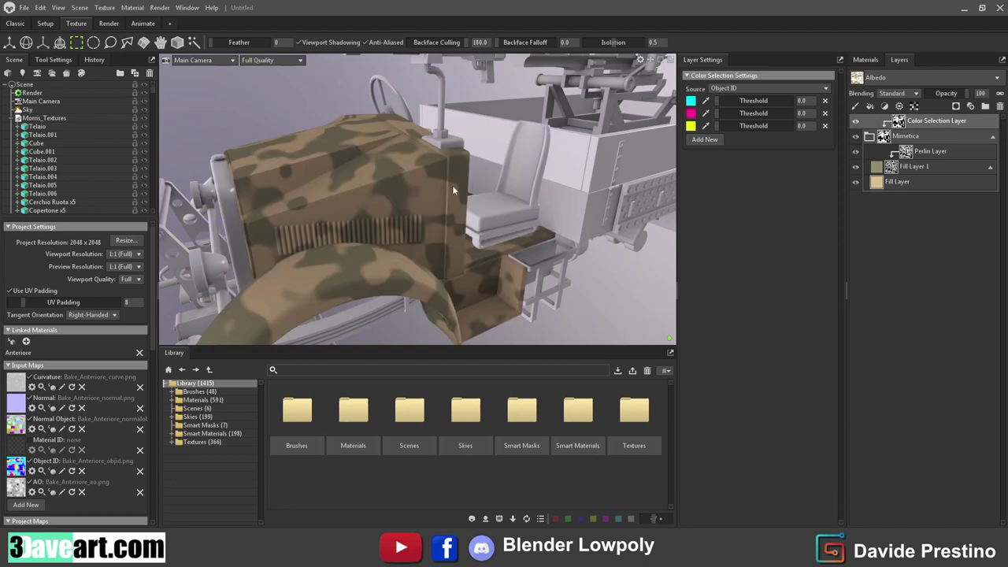
Step: Eyedrop two more front part ID colours, check the camo coverage, and collapse Mimetica
{"action": "left_click", "coordinate": [707, 139]}
{"action": "left_click", "coordinate": [235, 217]}
{"action": "left_click_drag", "start_coordinate": [234, 216], "coordinate": [331, 197]}
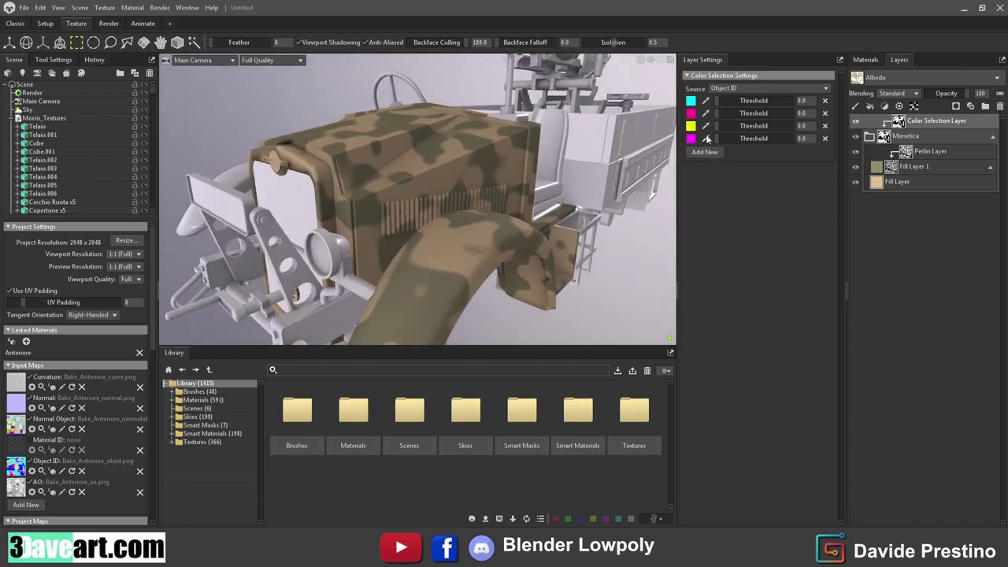
{"action": "left_click", "coordinate": [706, 152]}
{"action": "left_click", "coordinate": [339, 245]}
{"action": "left_click_drag", "start_coordinate": [340, 245], "coordinate": [421, 225]}
{"action": "left_click_drag", "start_coordinate": [420, 224], "coordinate": [564, 225]}
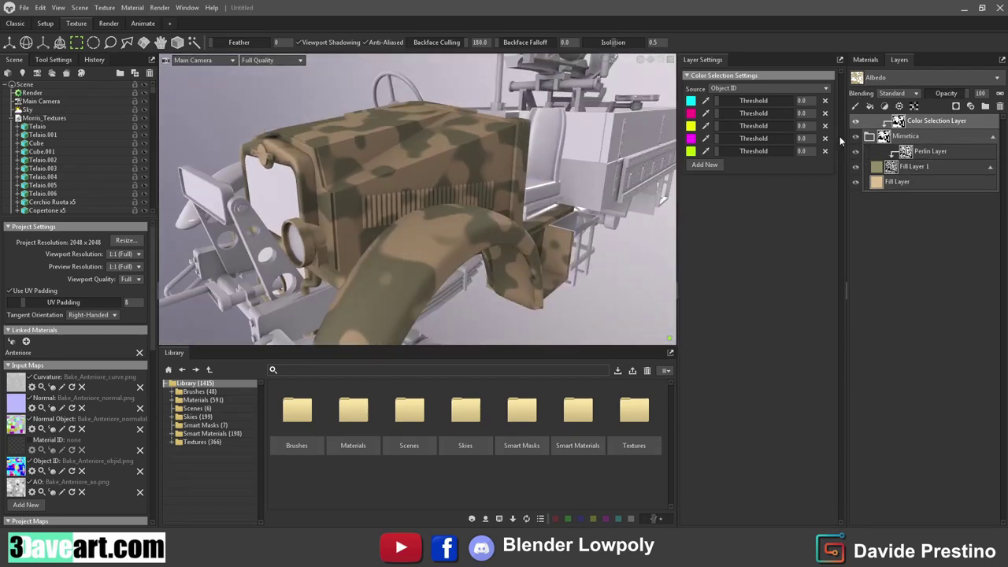
{"action": "left_click", "coordinate": [914, 145]}
{"action": "right_click", "coordinate": [912, 123]}
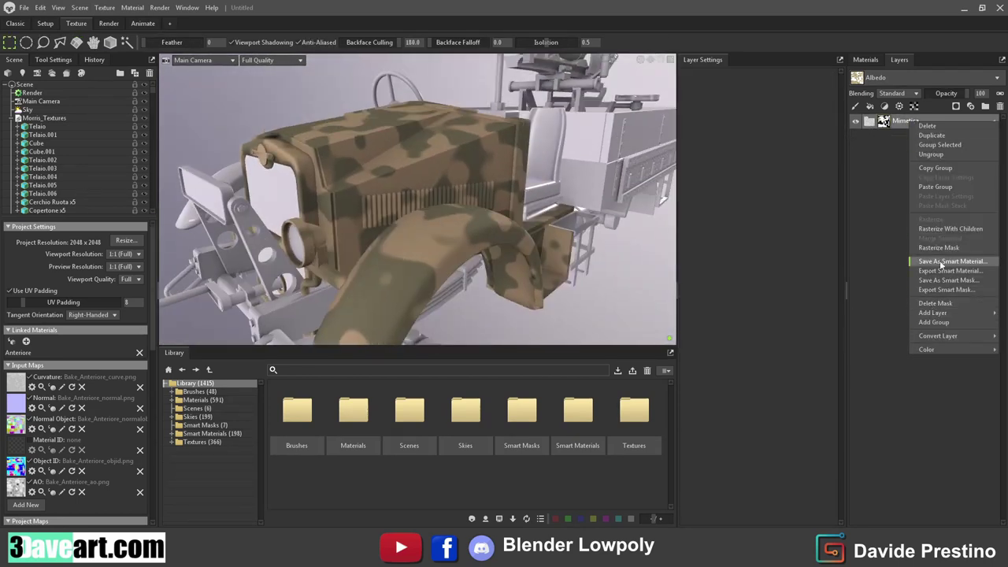
Step: Copy Mimetica and paste it unmasked into the Accessori material's Bake Accessori project
{"action": "left_click", "coordinate": [936, 168]}
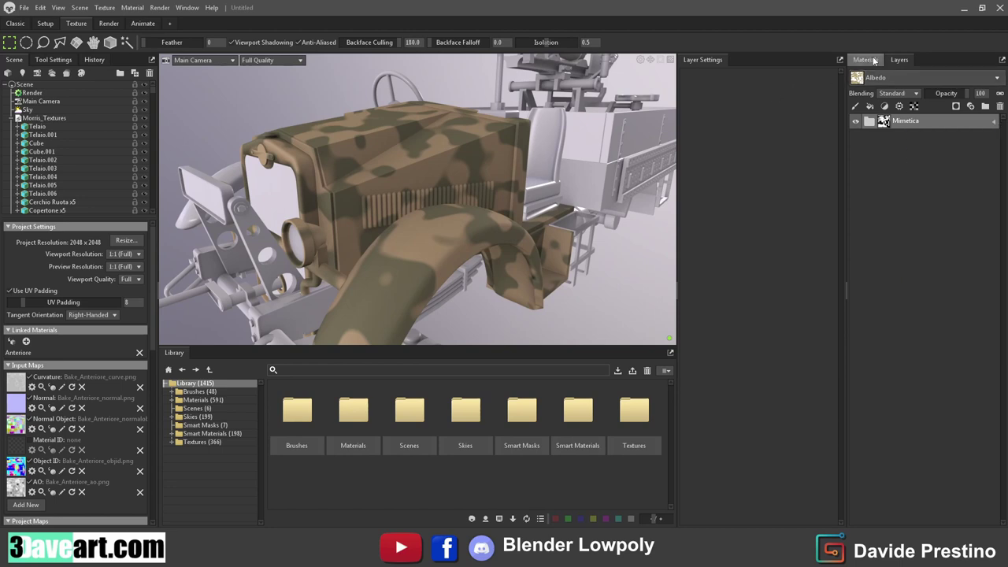
{"action": "left_click", "coordinate": [865, 60]}
{"action": "left_click", "coordinate": [872, 104]}
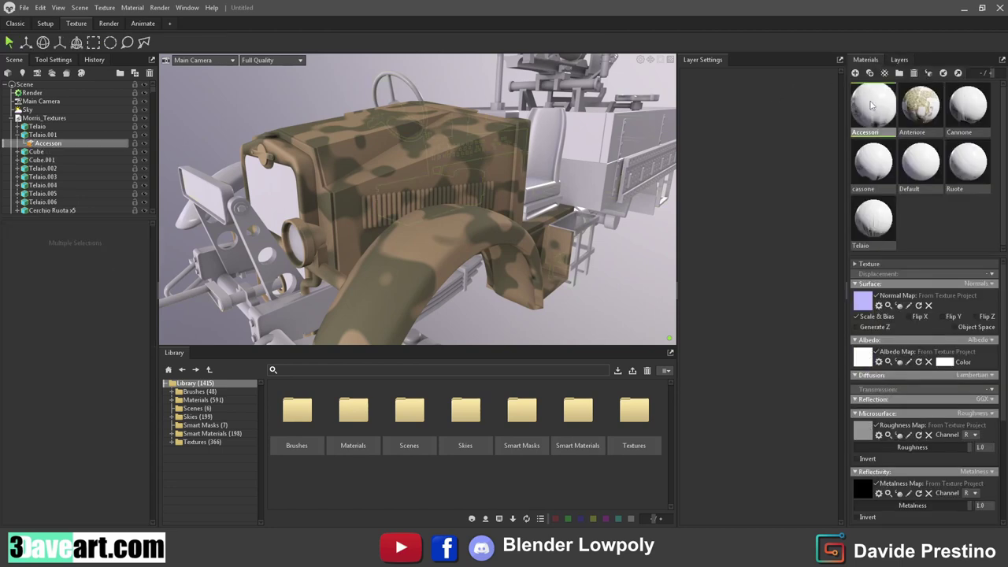
{"action": "left_click", "coordinate": [900, 60]}
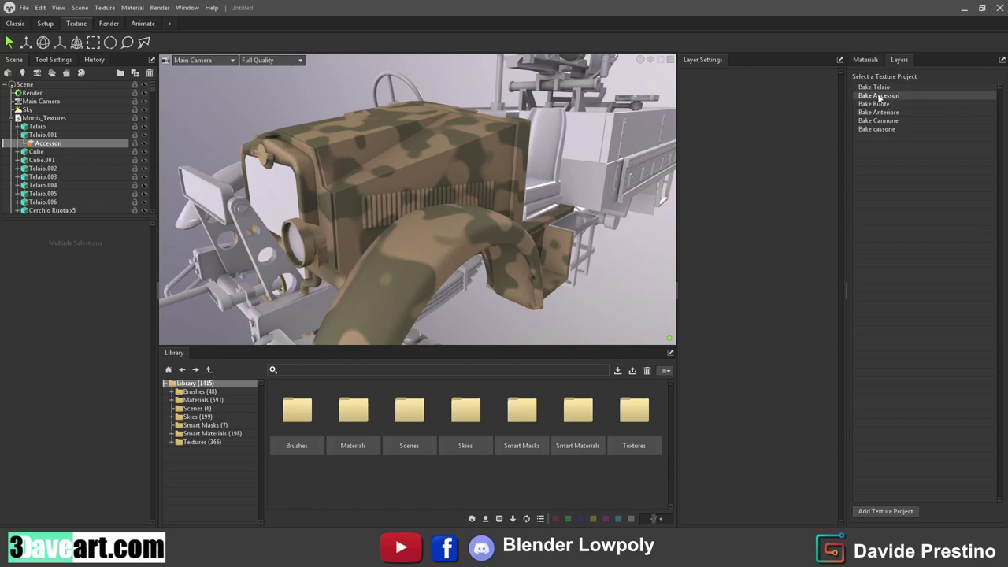
{"action": "right_click", "coordinate": [882, 146]}
{"action": "left_click", "coordinate": [898, 186]}
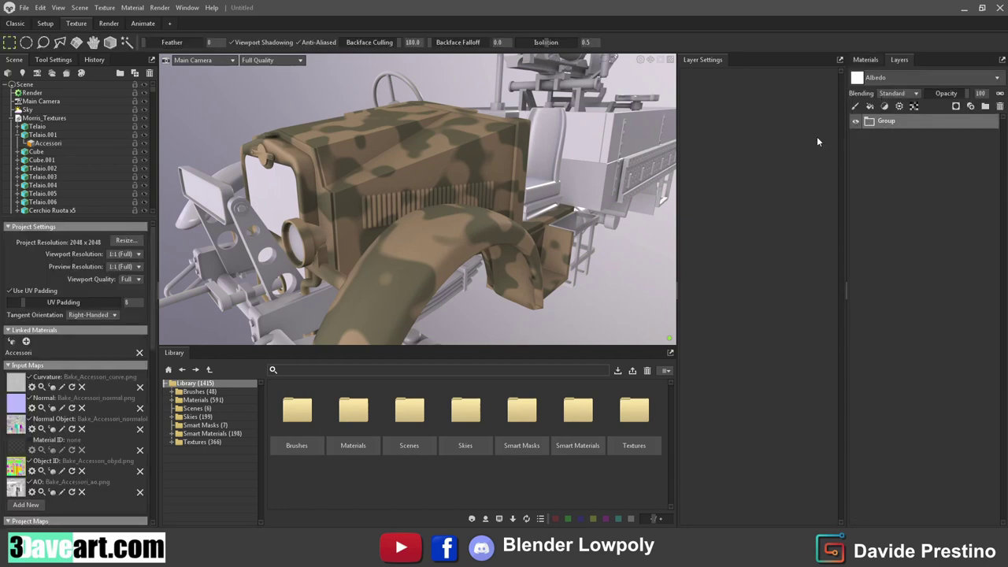
{"action": "left_click_drag", "start_coordinate": [548, 162], "coordinate": [809, 172]}
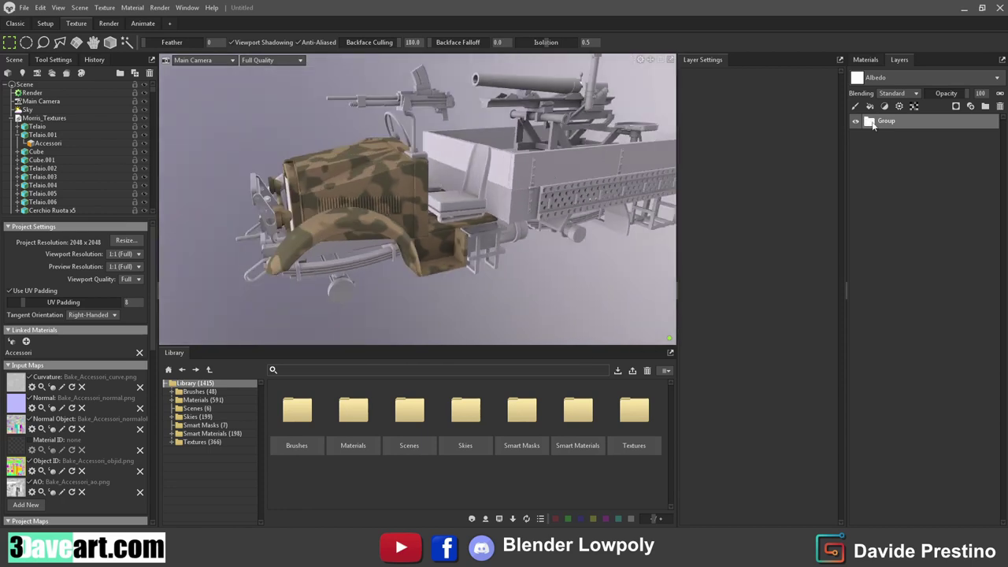
{"action": "left_click", "coordinate": [999, 105]}
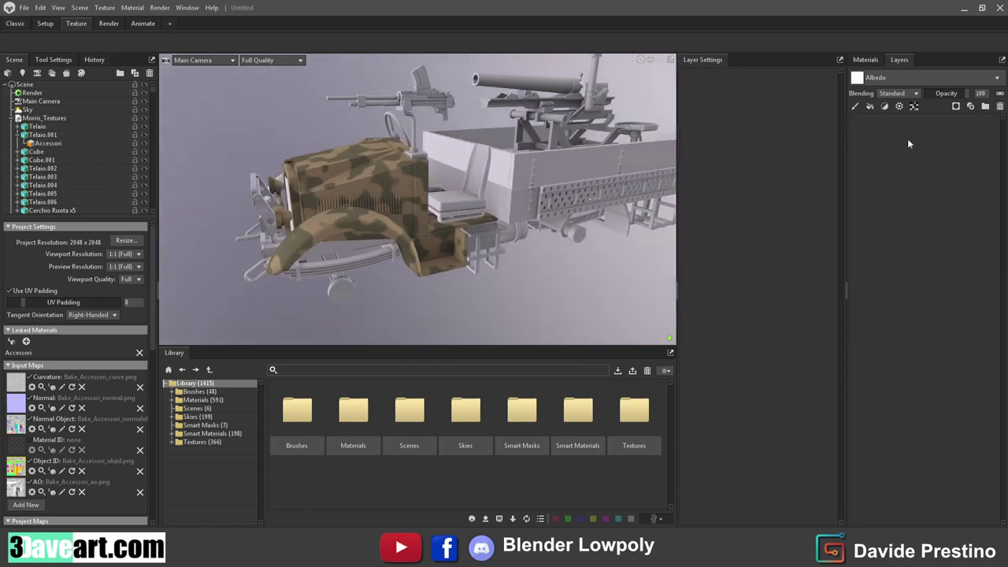
{"action": "right_click", "coordinate": [908, 142]}
{"action": "left_click", "coordinate": [921, 183]}
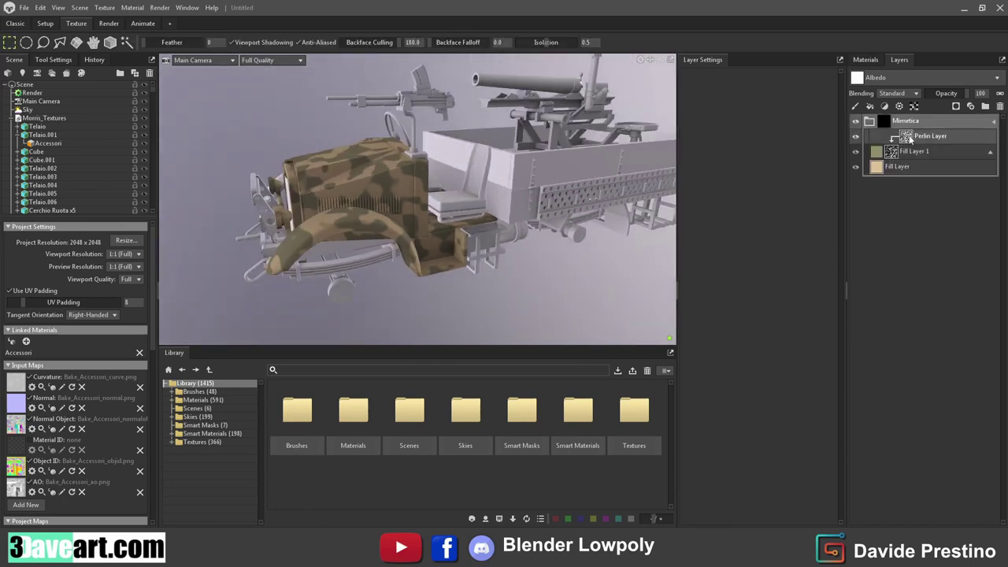
{"action": "left_click", "coordinate": [999, 107]}
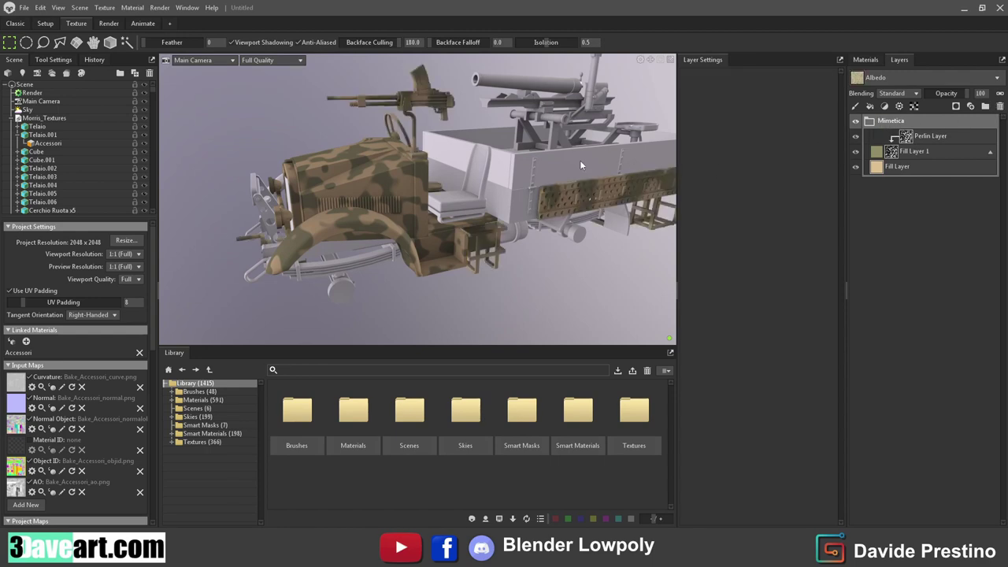
Step: Paste Mimetica into the Bake Cannone project and lower its Perlin scale to 41
{"action": "left_click_drag", "start_coordinate": [580, 163], "coordinate": [605, 215]}
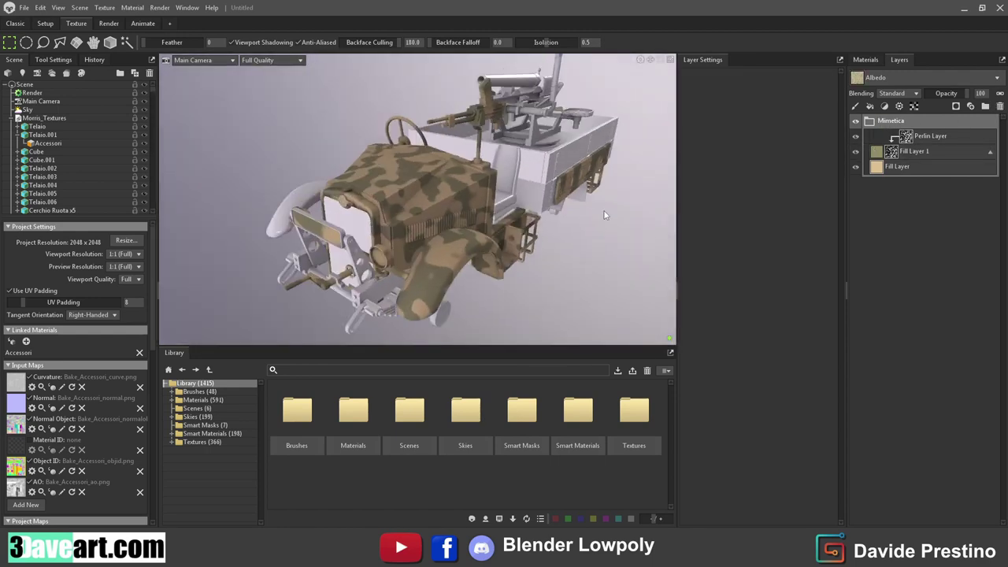
{"action": "left_click_drag", "start_coordinate": [605, 215], "coordinate": [522, 210]}
{"action": "left_click", "coordinate": [866, 59]}
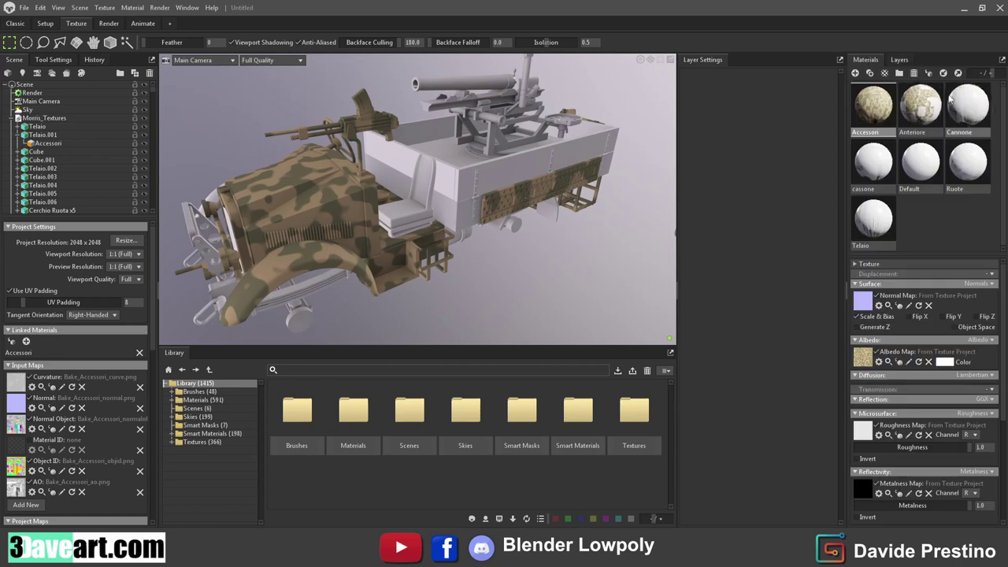
{"action": "left_click", "coordinate": [957, 104]}
{"action": "left_click", "coordinate": [899, 59]}
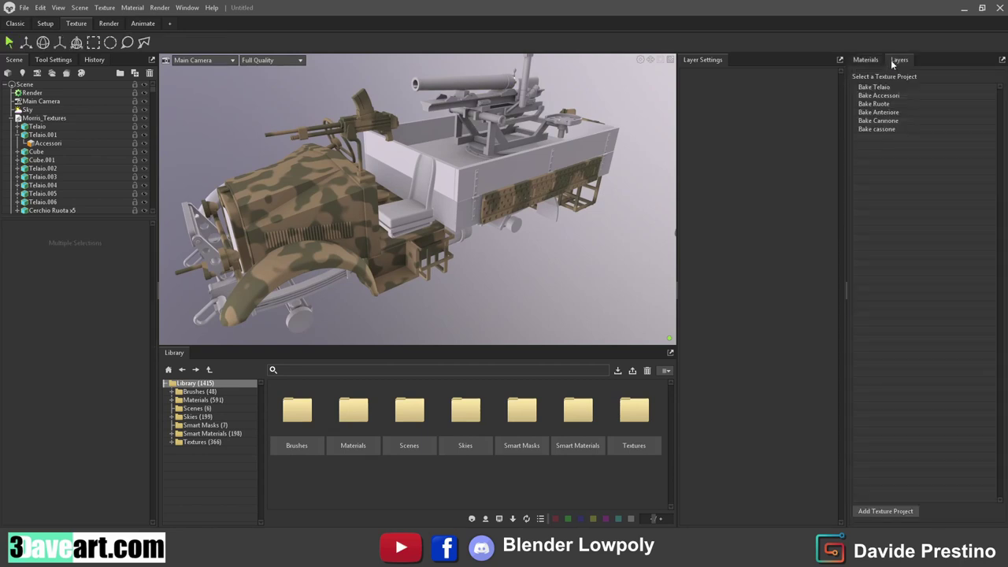
{"action": "left_click", "coordinate": [890, 122]}
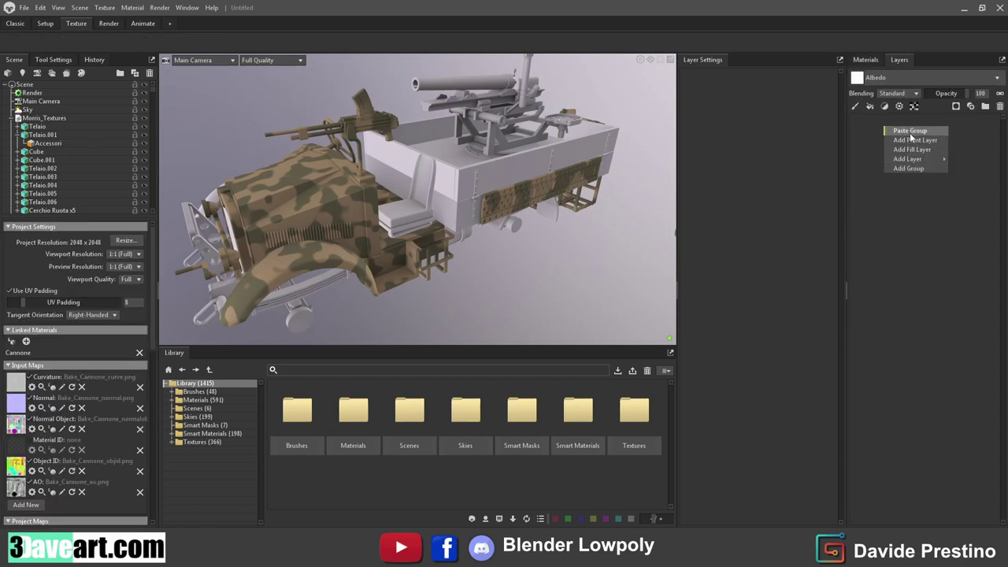
{"action": "left_click", "coordinate": [883, 128]}
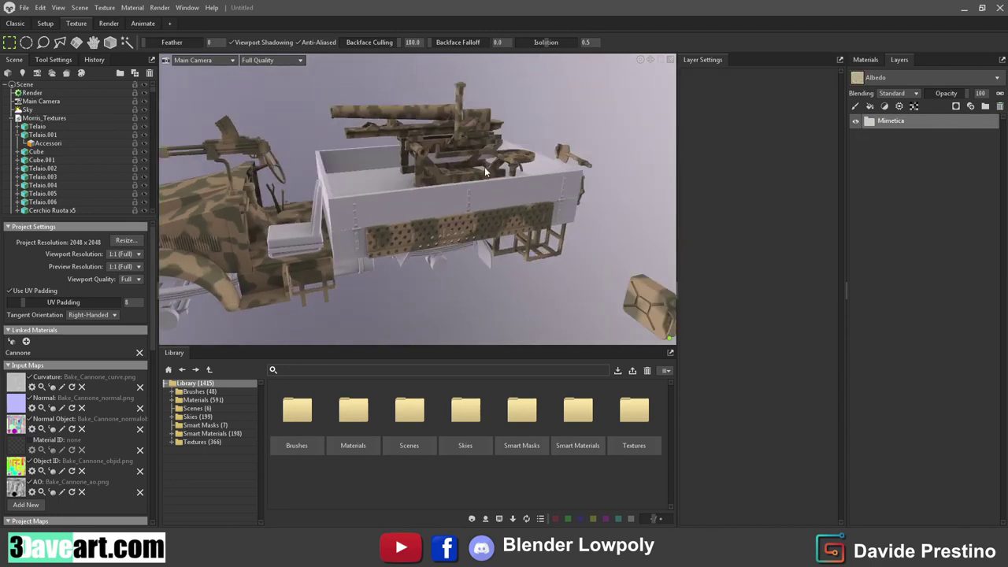
{"action": "left_click", "coordinate": [869, 120]}
{"action": "left_click", "coordinate": [918, 136]}
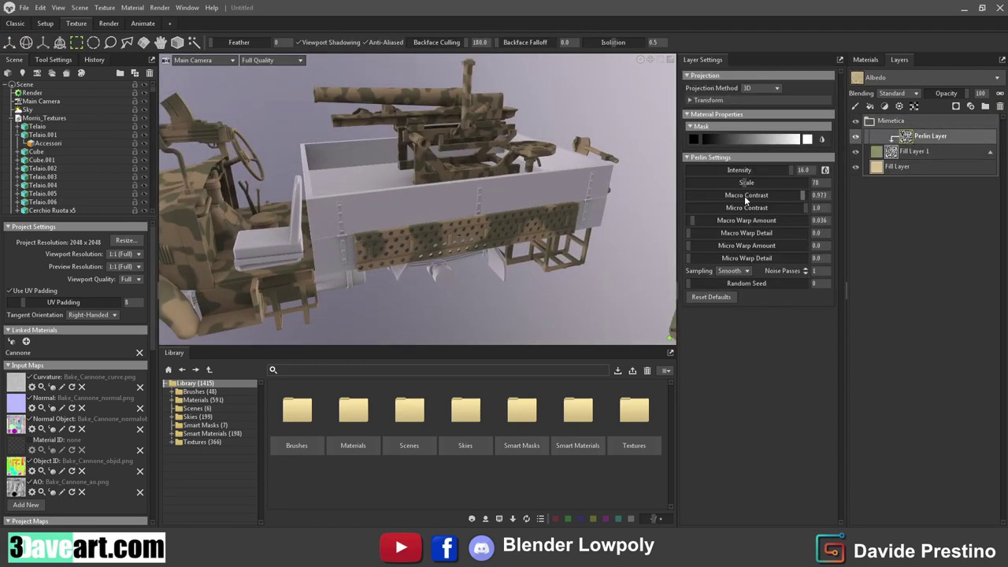
{"action": "left_click_drag", "start_coordinate": [558, 204], "coordinate": [599, 207]}
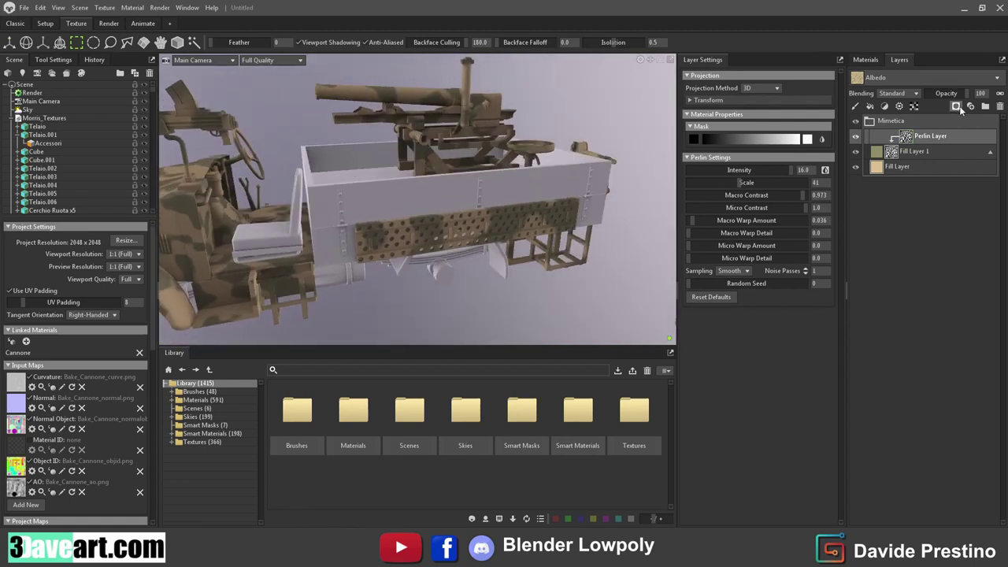
Step: Paste Mimetica into the cargo bed's Bake cassone project and raise its Perlin scale to 61
{"action": "left_click", "coordinate": [866, 60]}
{"action": "left_click", "coordinate": [899, 61]}
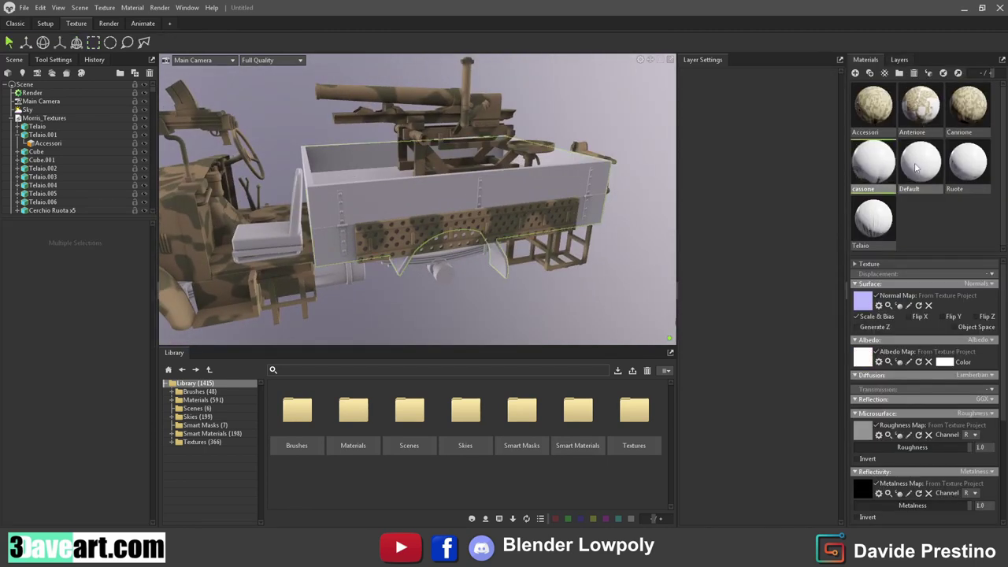
{"action": "left_click", "coordinate": [898, 128]}
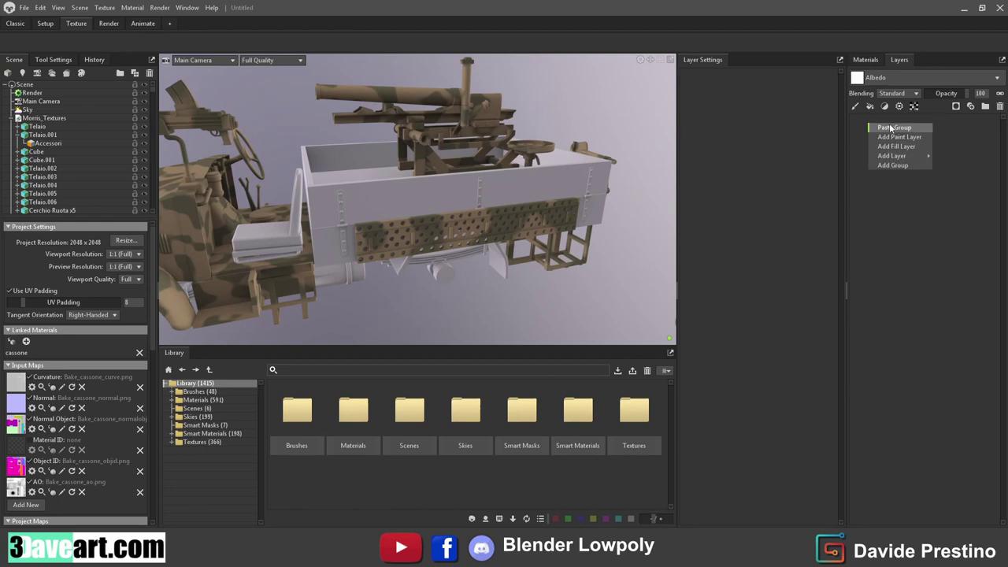
{"action": "left_click", "coordinate": [891, 128]}
{"action": "left_click", "coordinate": [899, 122]}
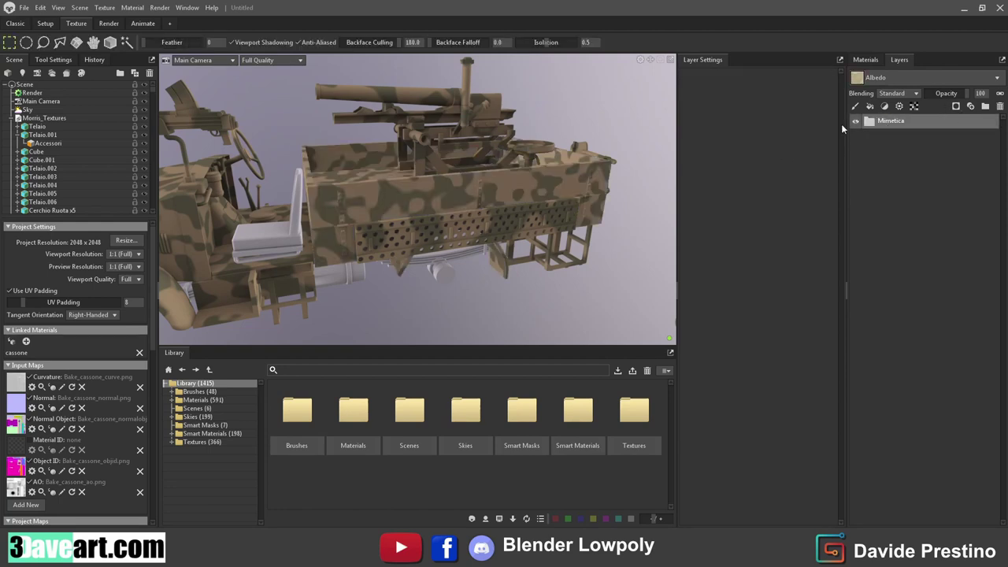
{"action": "left_click_drag", "start_coordinate": [544, 112], "coordinate": [613, 124]}
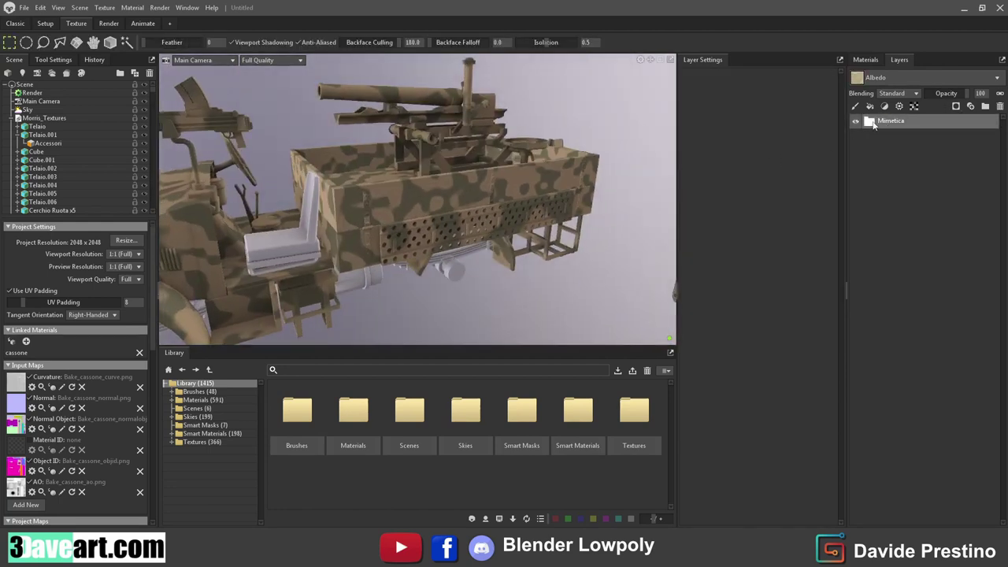
{"action": "left_click", "coordinate": [870, 122]}
{"action": "left_click", "coordinate": [907, 137]}
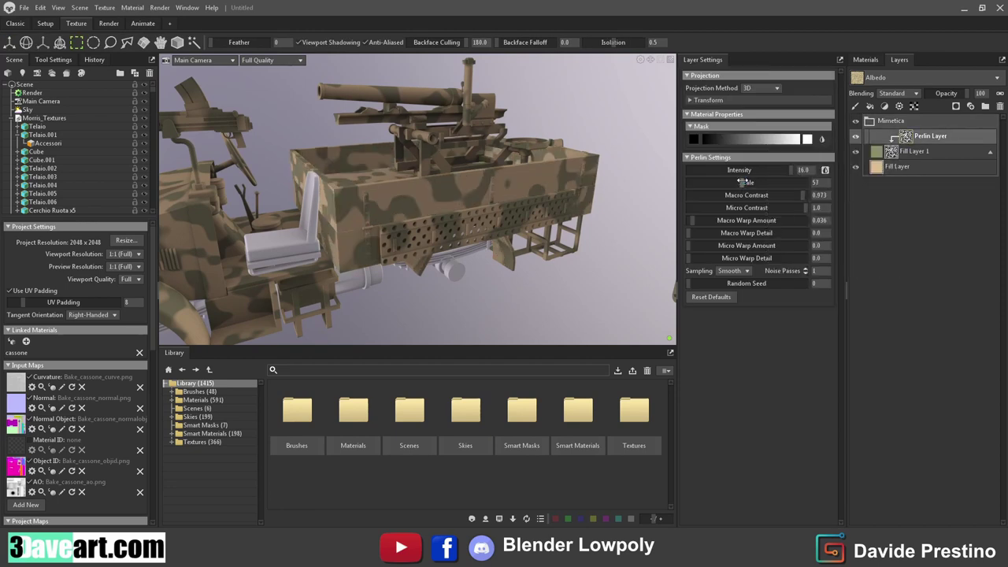
{"action": "left_click_drag", "start_coordinate": [740, 182], "coordinate": [746, 182]}
{"action": "left_click_drag", "start_coordinate": [642, 190], "coordinate": [423, 207]}
Step: Paste the Mimetica camouflage group into the chassis's Bake Telaio project
{"action": "left_click", "coordinate": [865, 59]}
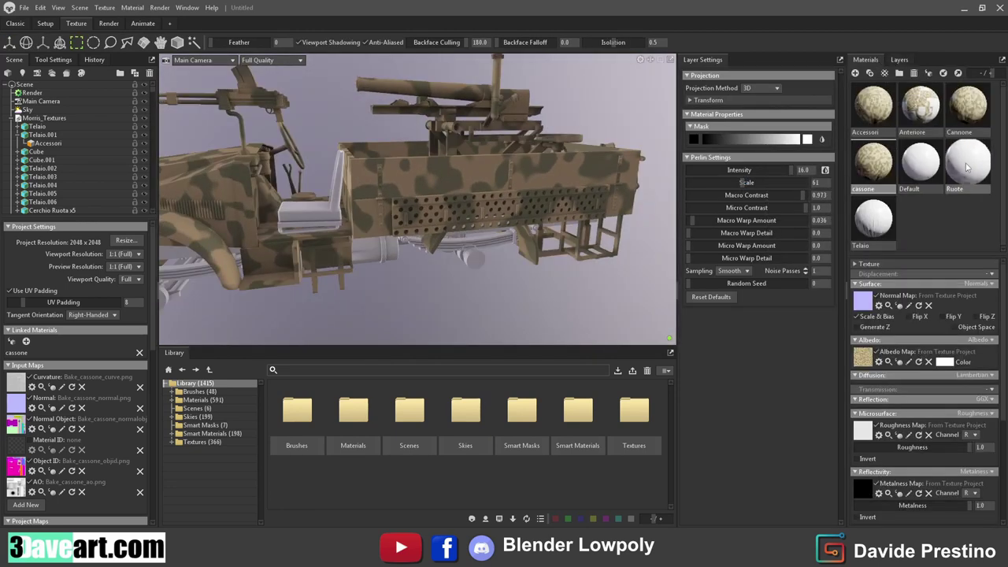
{"action": "left_click", "coordinate": [966, 171]}
{"action": "left_click", "coordinate": [901, 60]}
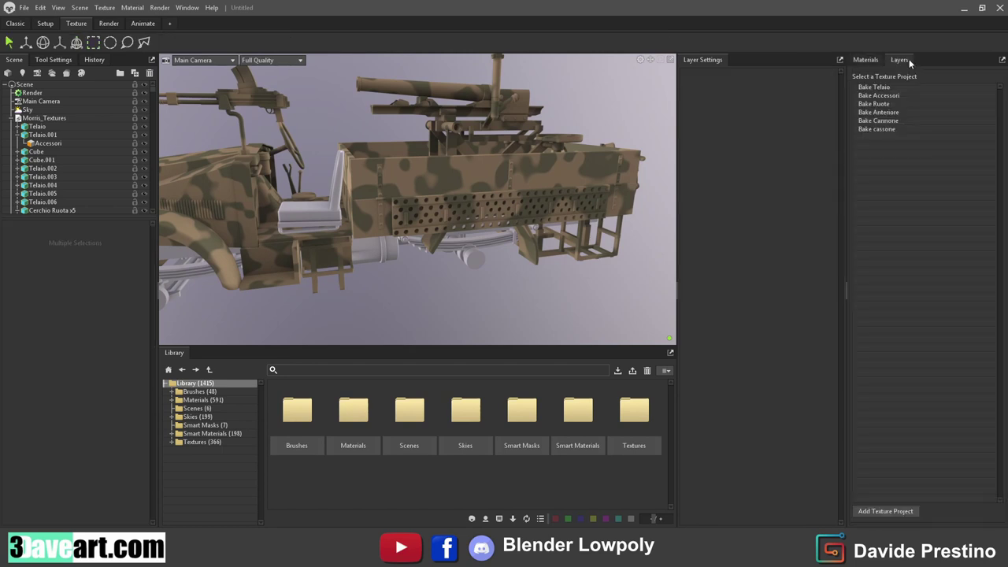
{"action": "left_click", "coordinate": [887, 157]}
{"action": "right_click", "coordinate": [902, 127]}
{"action": "key", "text": "Escape"}
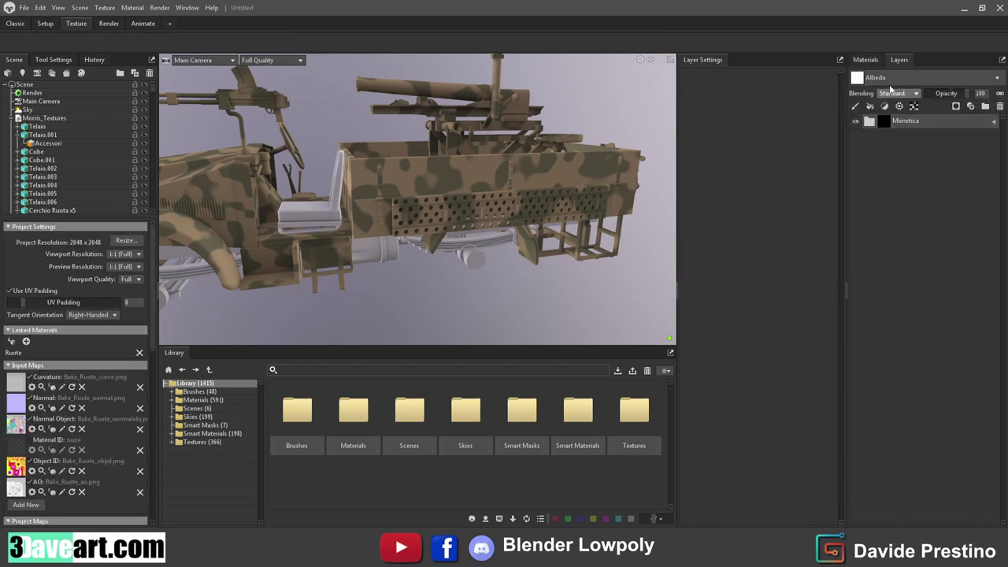
{"action": "left_click", "coordinate": [866, 60]}
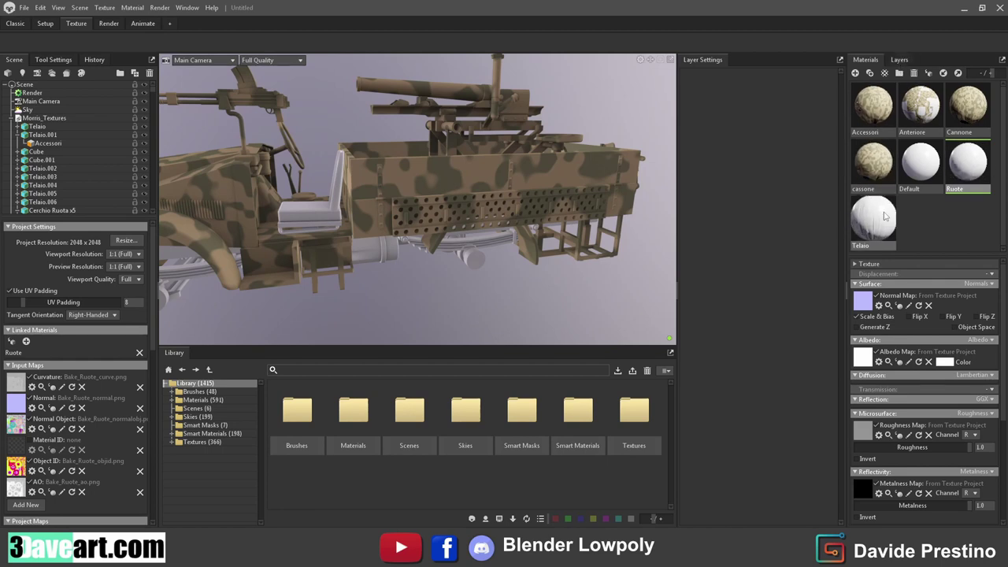
{"action": "double_click", "coordinate": [873, 219]}
{"action": "left_click", "coordinate": [899, 60]}
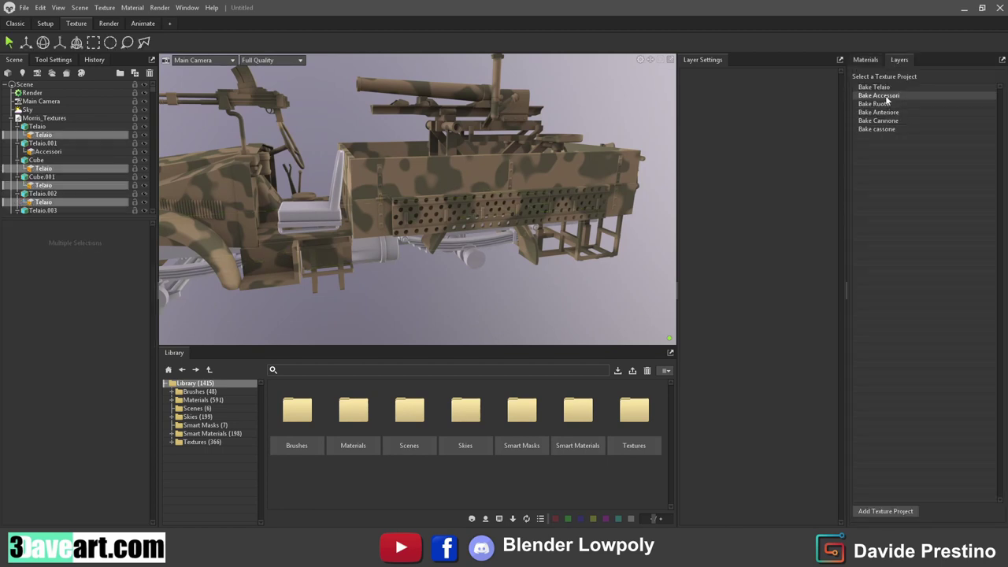
{"action": "left_click", "coordinate": [875, 87]}
{"action": "left_click", "coordinate": [921, 139]}
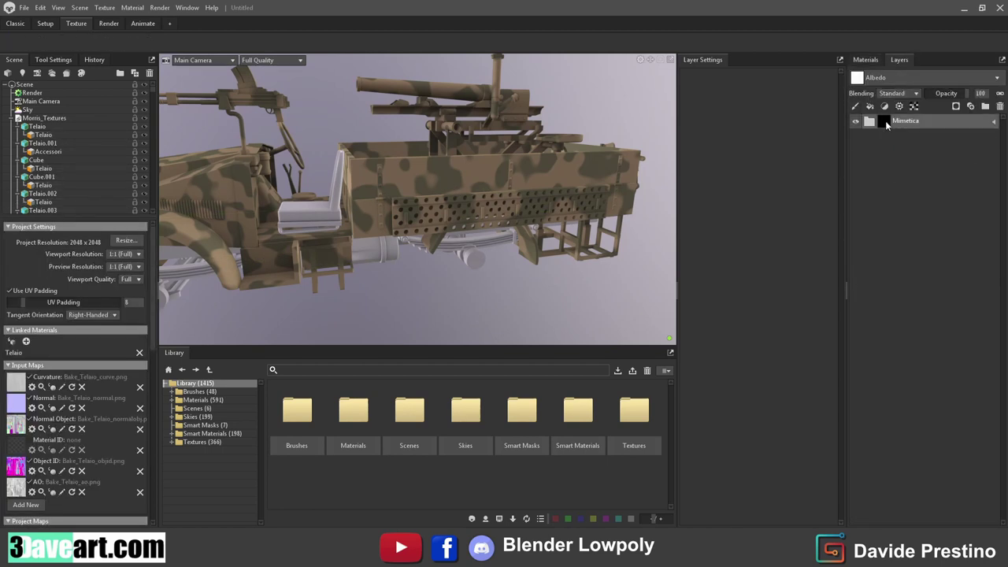
{"action": "left_click_drag", "start_coordinate": [494, 213], "coordinate": [472, 182]}
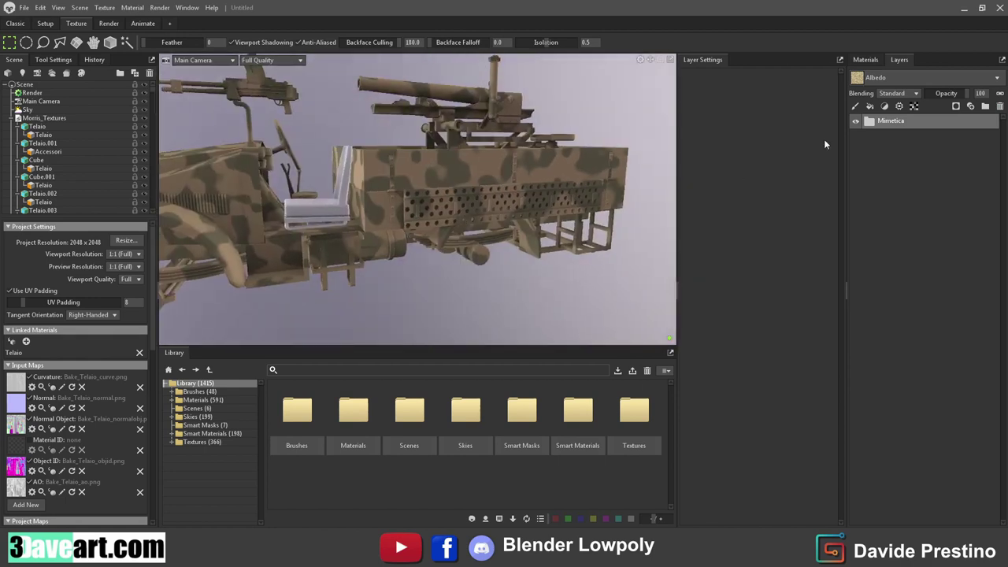
Step: Paste Mimetica into the wheels' Bake Ruote project and reveal the bake projects in the scene list
{"action": "left_click", "coordinate": [865, 60]}
{"action": "left_click", "coordinate": [900, 59]}
{"action": "left_click", "coordinate": [869, 60]}
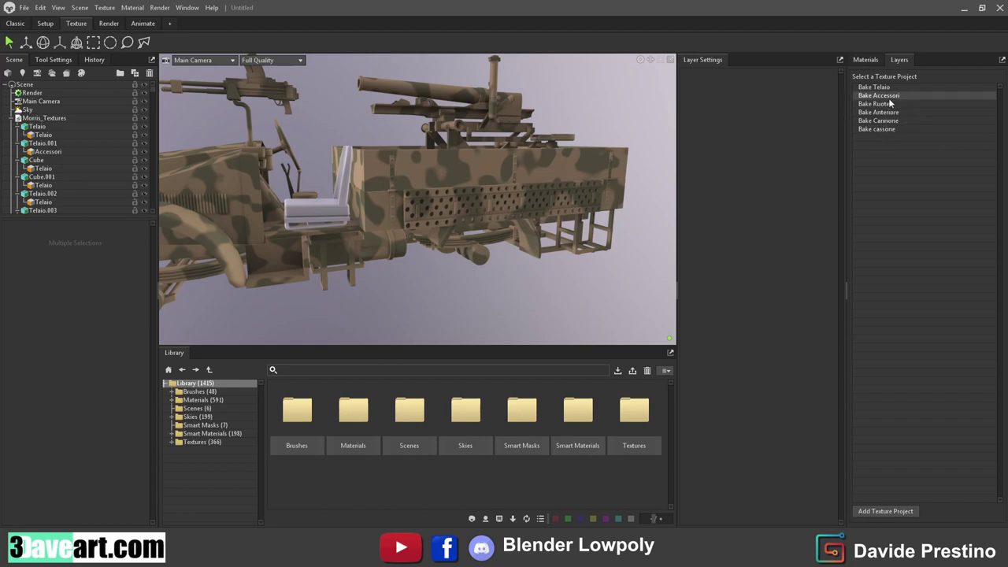
{"action": "double_click", "coordinate": [879, 104]}
{"action": "left_click", "coordinate": [917, 120]}
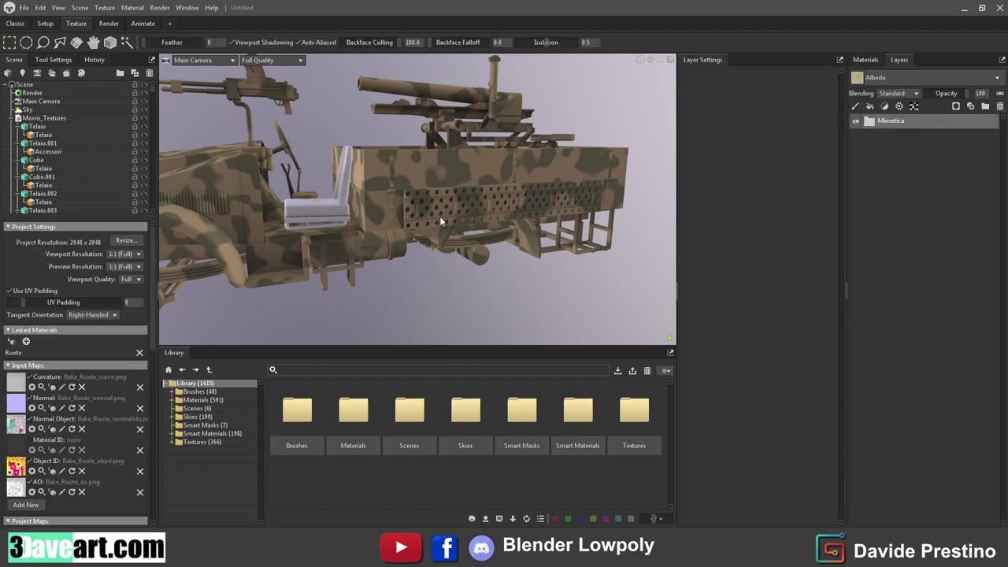
{"action": "scroll", "scroll_direction": "up", "scroll_amount": 3}
{"action": "double_click", "coordinate": [37, 119]}
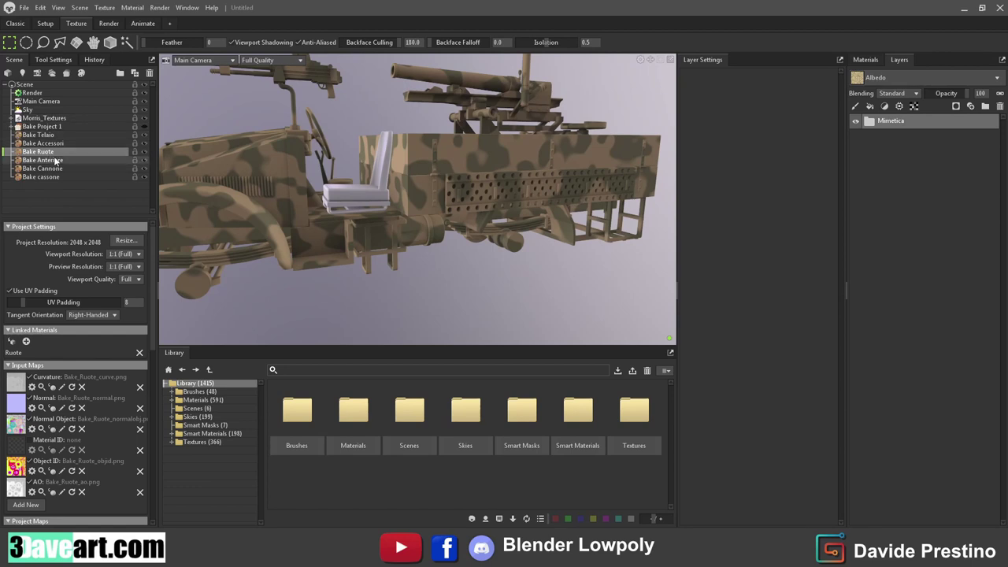
Step: Look through the Bake Telaio and Bake Accessori projects in the scene list
{"action": "left_click", "coordinate": [35, 135]}
{"action": "left_click", "coordinate": [37, 142]}
{"action": "left_click", "coordinate": [37, 135]}
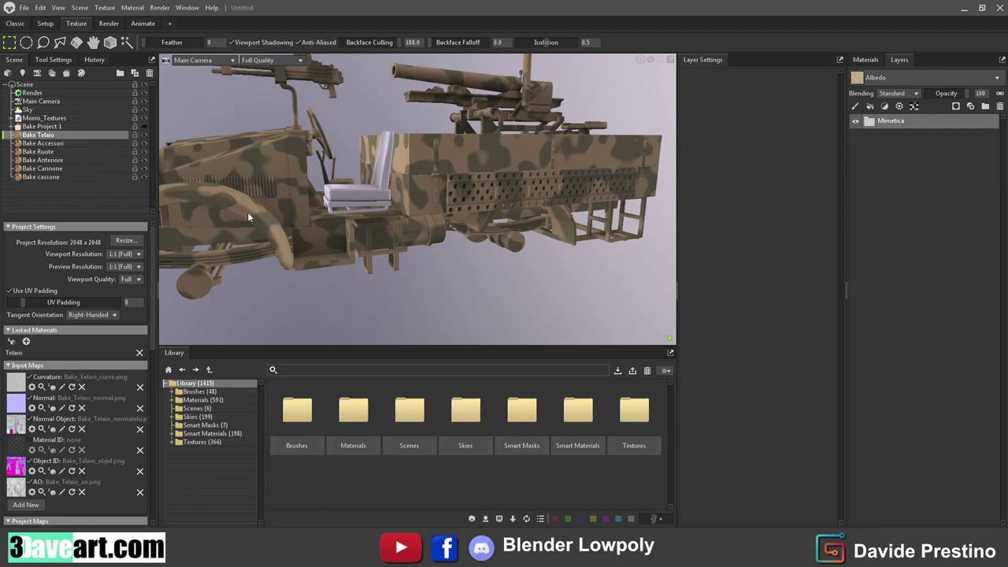
{"action": "left_click_drag", "start_coordinate": [247, 212], "coordinate": [577, 207]}
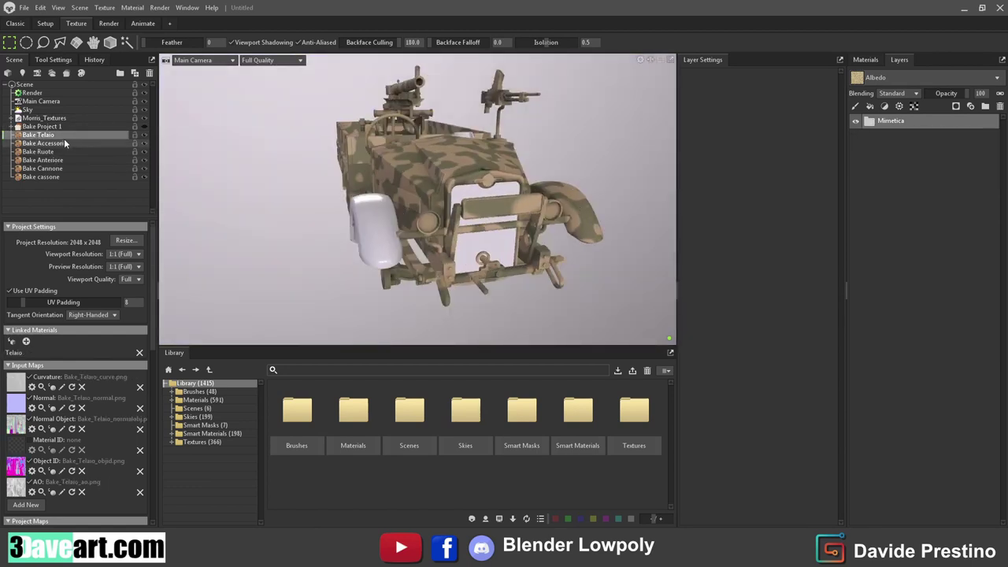
Step: Open Bake Anteriore, expand its Mimetica group and toggle the camouflage to compare
{"action": "left_click", "coordinate": [43, 160]}
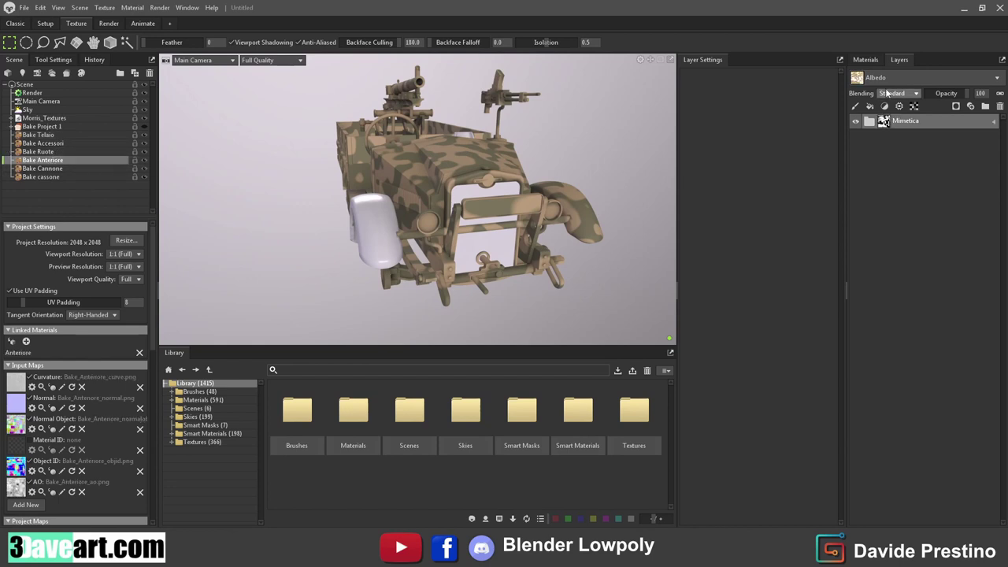
{"action": "left_click", "coordinate": [884, 122]}
{"action": "left_click", "coordinate": [856, 123]}
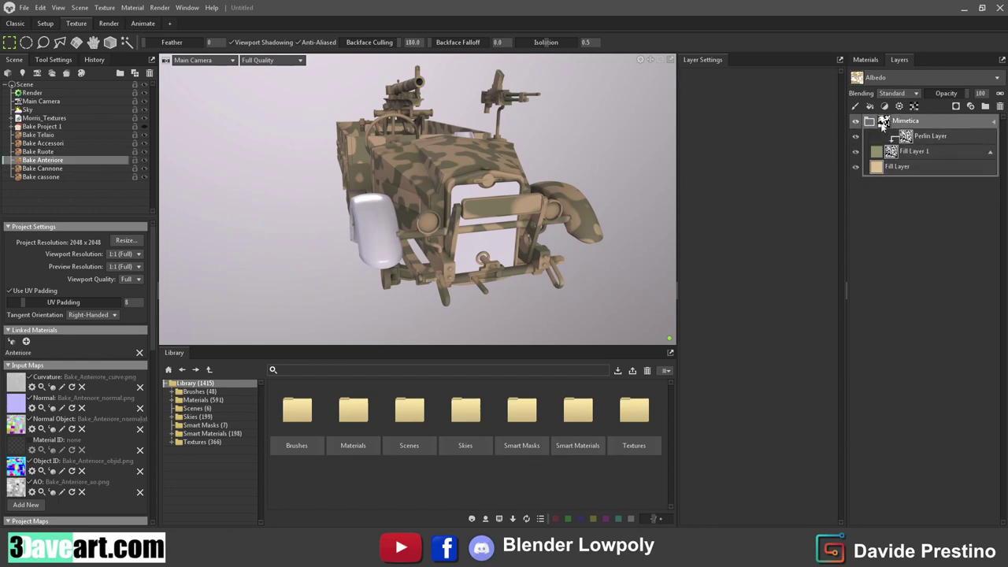
{"action": "left_click", "coordinate": [881, 124]}
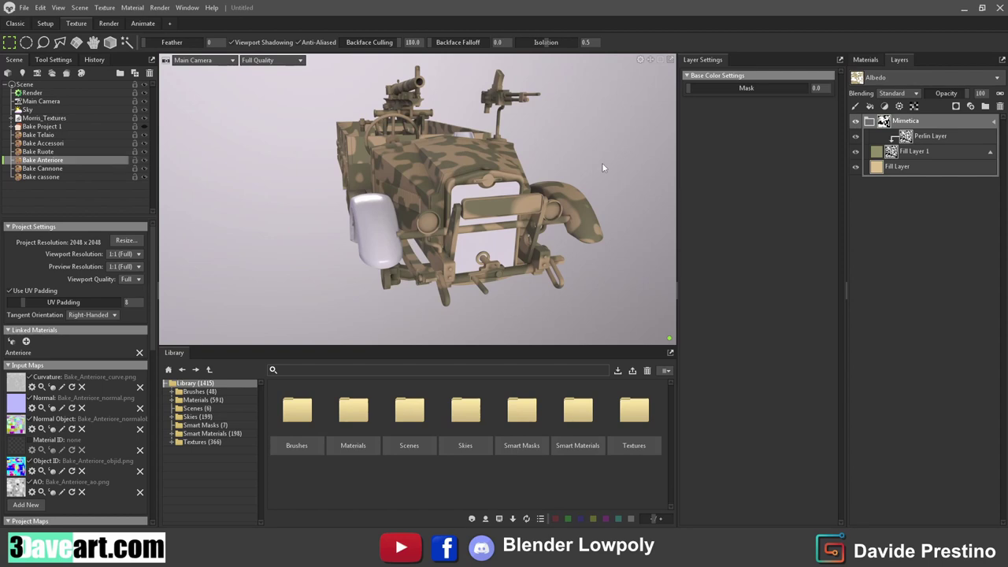
{"action": "left_click", "coordinate": [856, 136]}
{"action": "left_click", "coordinate": [856, 135]}
{"action": "left_click", "coordinate": [855, 135]}
{"action": "left_click_drag", "start_coordinate": [366, 233], "coordinate": [591, 203]}
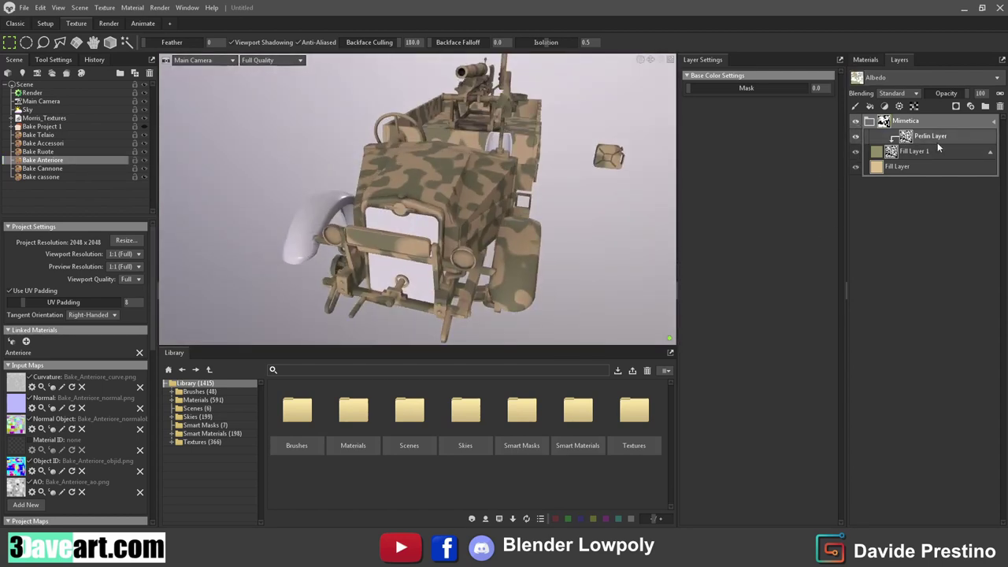
Step: Add an Object ID colour selection layer with one colour entry
{"action": "left_click", "coordinate": [913, 106]}
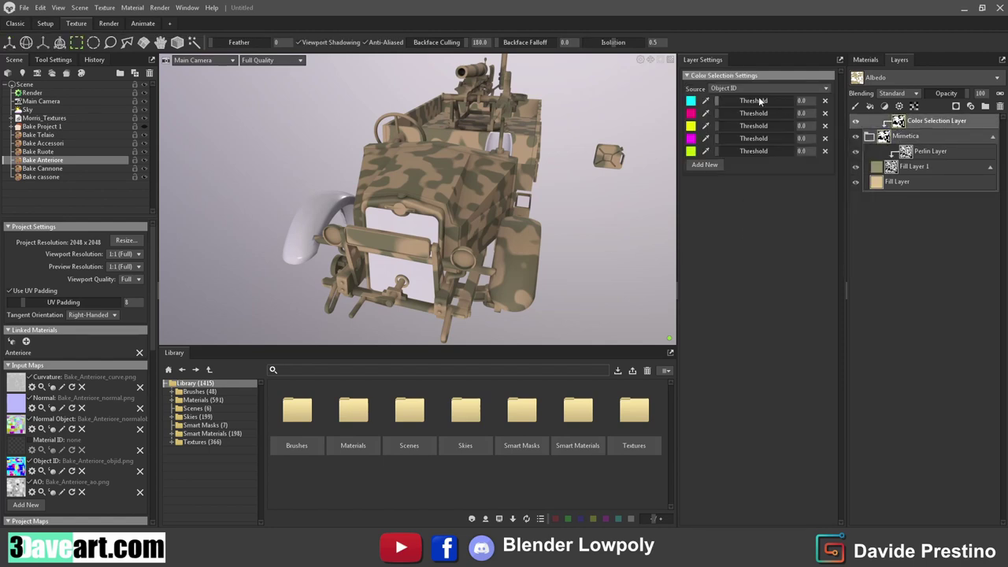
{"action": "left_click", "coordinate": [713, 165]}
{"action": "left_click_drag", "start_coordinate": [459, 176], "coordinate": [436, 206]}
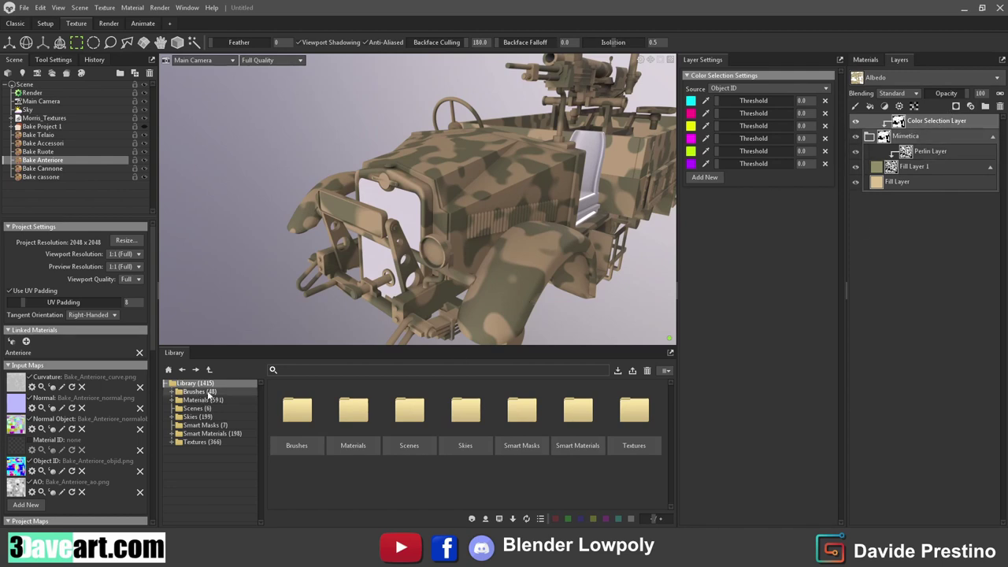
Step: Drag the Iron material from the library's Metal folder onto the top of the layer stack
{"action": "left_click", "coordinate": [201, 401]}
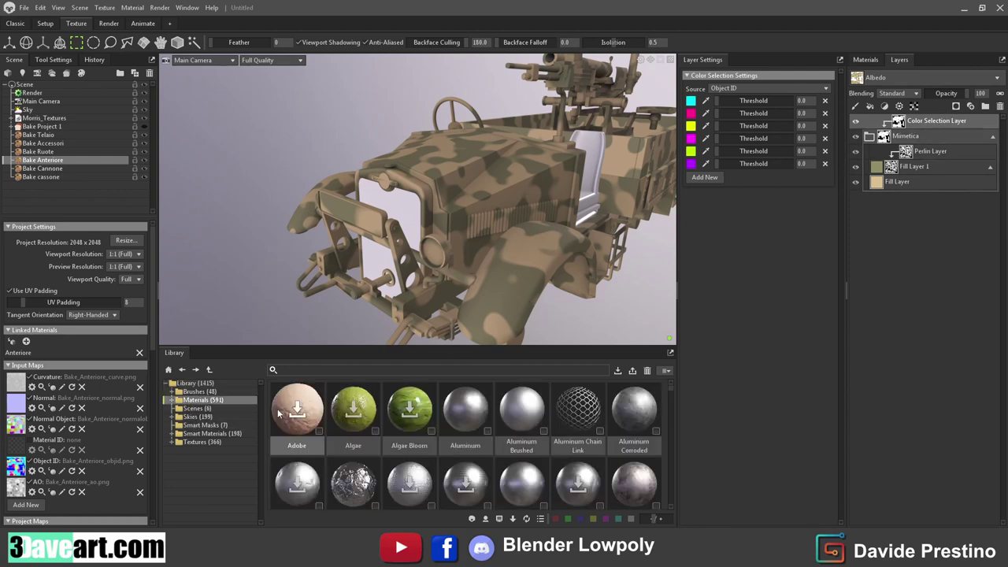
{"action": "scroll", "scroll_direction": "down", "scroll_amount": 3}
{"action": "scroll", "scroll_direction": "down", "scroll_amount": 3}
{"action": "scroll", "scroll_direction": "down", "scroll_amount": 3}
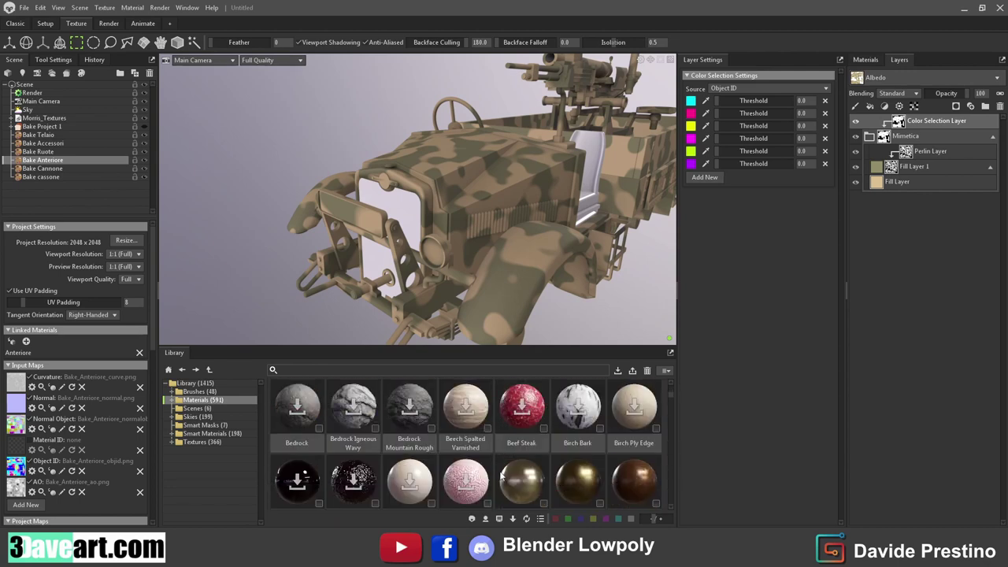
{"action": "scroll", "scroll_direction": "down", "scroll_amount": 3}
{"action": "left_click", "coordinate": [178, 400]}
{"action": "scroll", "scroll_direction": "down", "scroll_amount": 3}
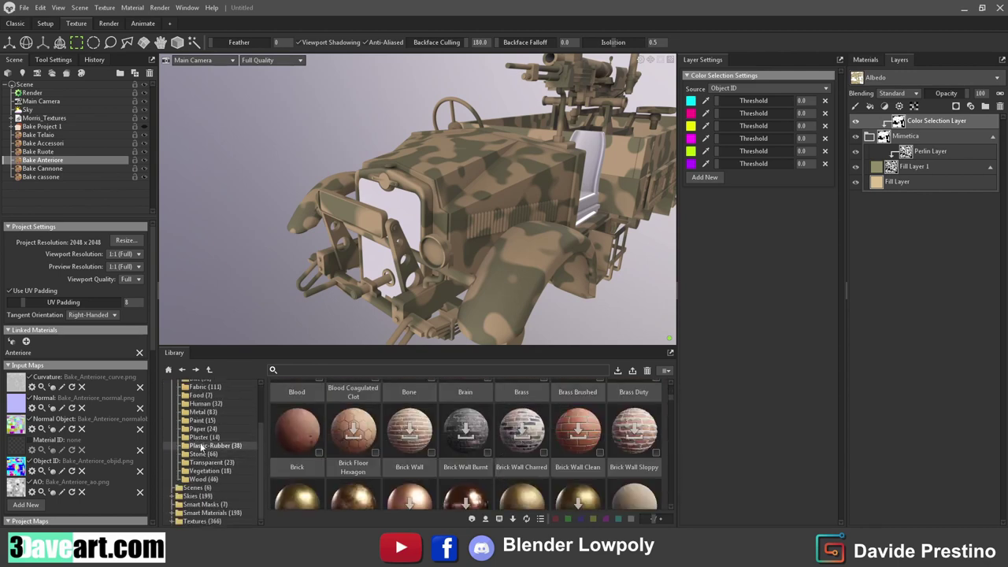
{"action": "left_click", "coordinate": [203, 412]}
{"action": "scroll", "scroll_direction": "down", "scroll_amount": 3}
{"action": "scroll", "scroll_direction": "down", "scroll_amount": 3}
{"action": "scroll", "scroll_direction": "down", "scroll_amount": 3}
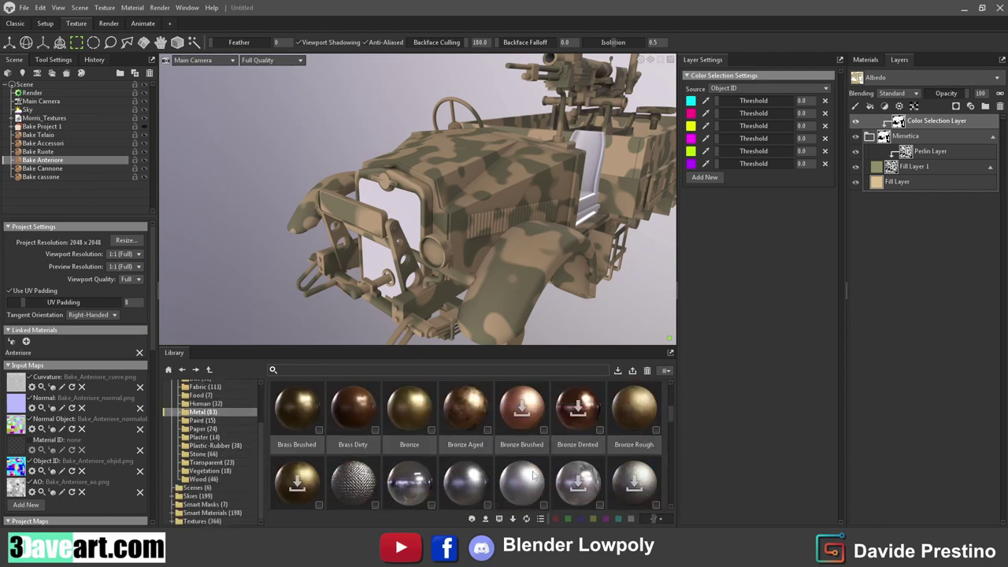
{"action": "scroll", "scroll_direction": "down", "scroll_amount": 3}
{"action": "scroll", "scroll_direction": "down", "scroll_amount": 3}
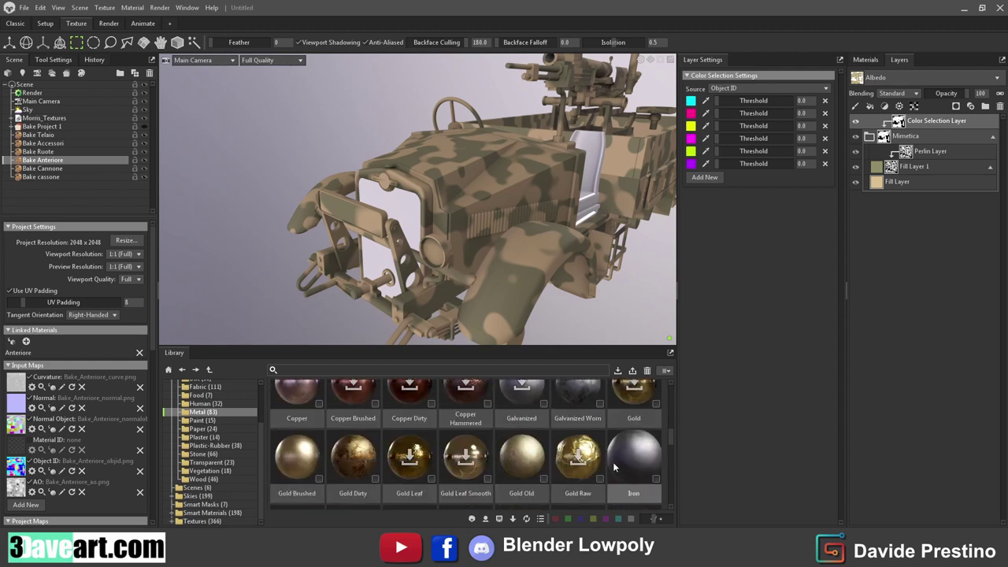
{"action": "left_click_drag", "start_coordinate": [625, 470], "coordinate": [869, 120]}
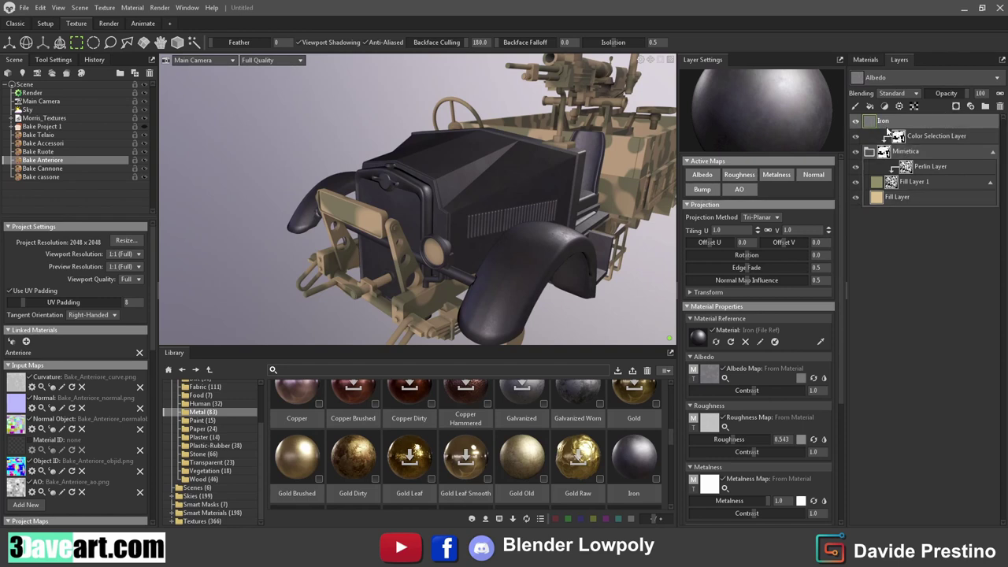
{"action": "scroll", "scroll_direction": "down", "scroll_amount": 3}
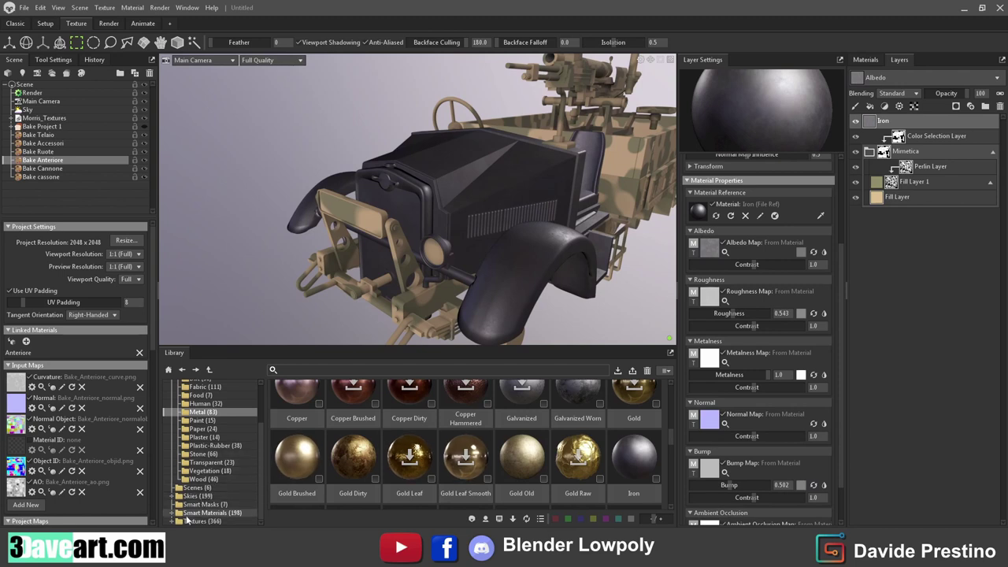
Step: Browse the pattern textures in the library's Textures folder
{"action": "double_click", "coordinate": [197, 520]}
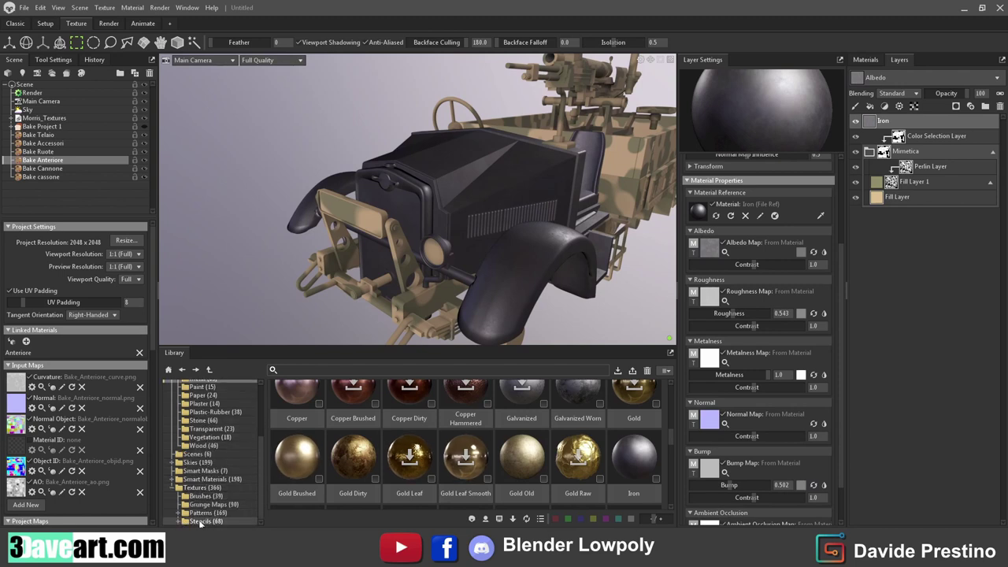
{"action": "left_click", "coordinate": [201, 513]}
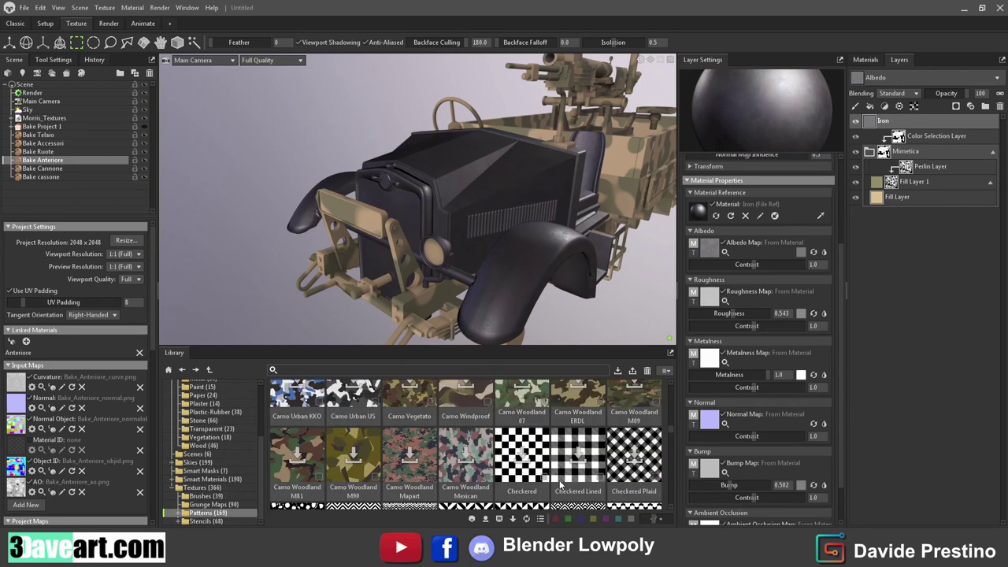
{"action": "scroll", "scroll_direction": "down", "scroll_amount": 3}
{"action": "scroll", "scroll_direction": "down", "scroll_amount": 3}
{"action": "scroll", "scroll_direction": "down", "scroll_amount": 3}
{"action": "scroll", "scroll_direction": "down", "scroll_amount": 3}
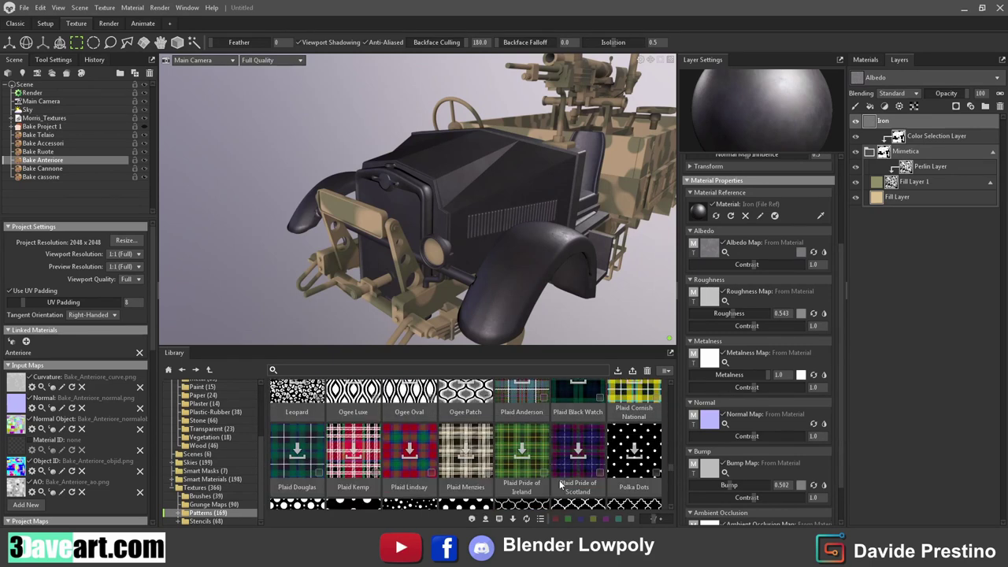
{"action": "scroll", "scroll_direction": "down", "scroll_amount": 3}
{"action": "scroll", "scroll_direction": "down", "scroll_amount": 3}
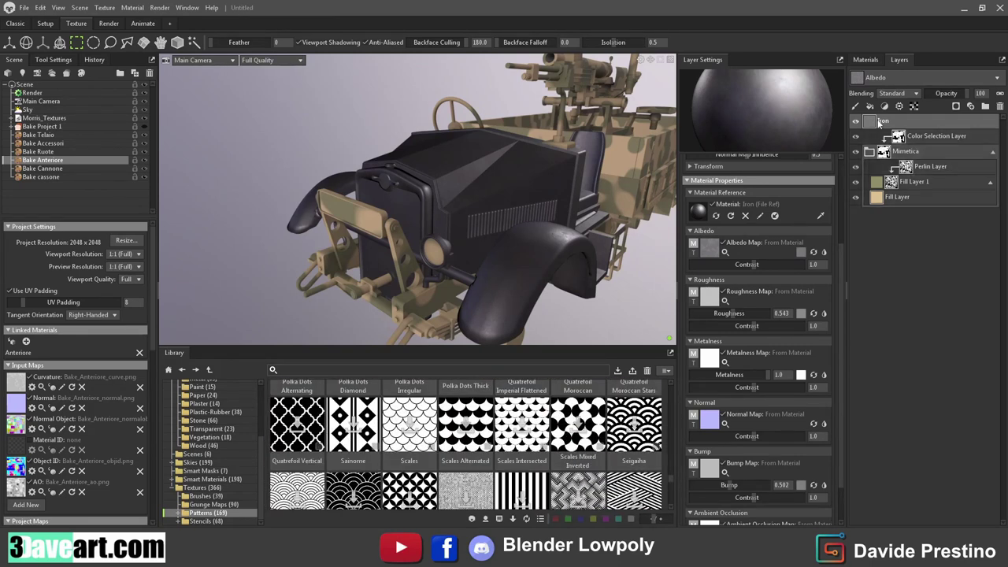
Step: Add a fill layer named Grill that affects only the Normal channel
{"action": "left_click", "coordinate": [871, 108]}
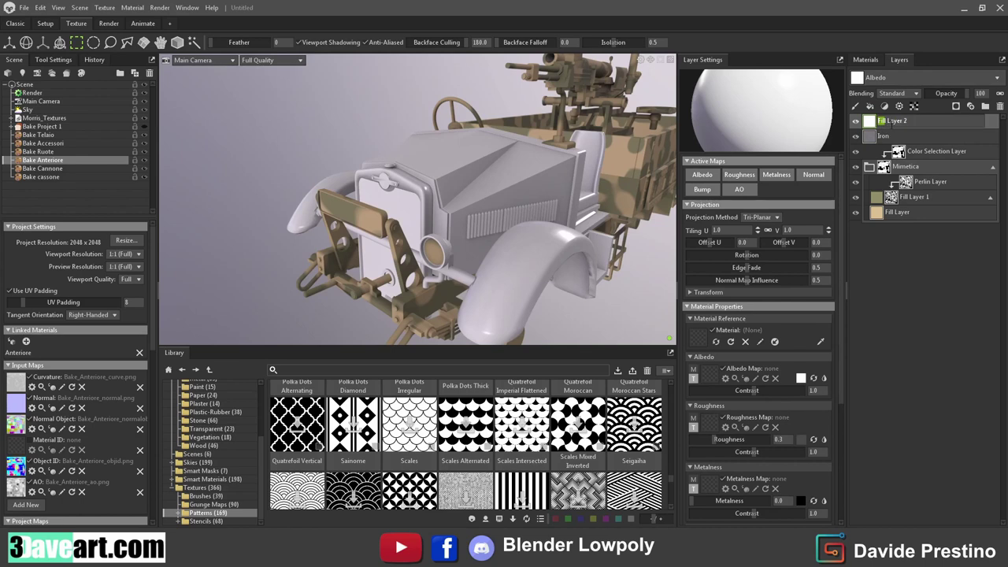
{"action": "type", "text": "Grill"}
{"action": "key", "text": "Return"}
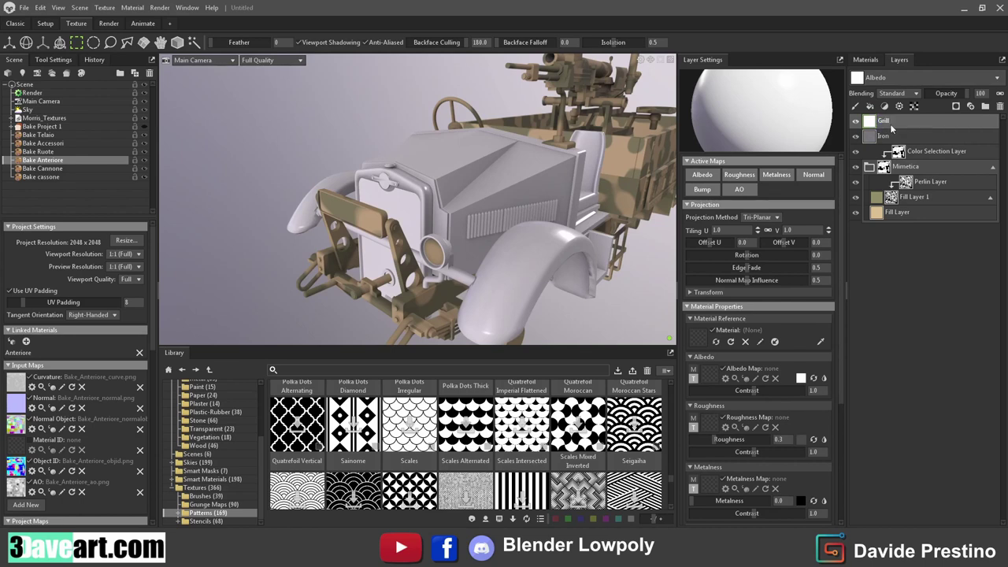
{"action": "left_click", "coordinate": [733, 174]}
{"action": "left_click", "coordinate": [702, 175]}
{"action": "left_click", "coordinate": [787, 175]}
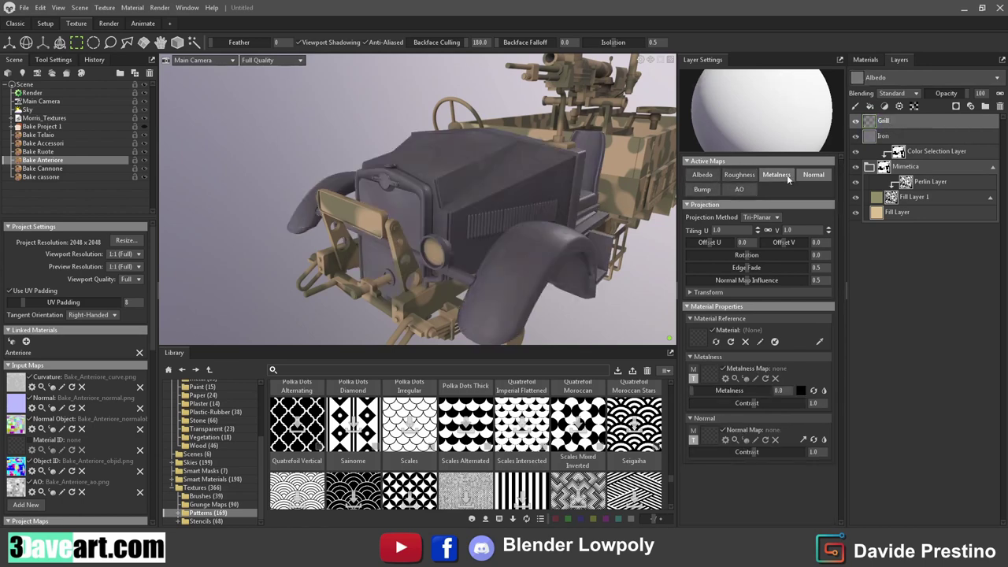
{"action": "left_click", "coordinate": [814, 175]}
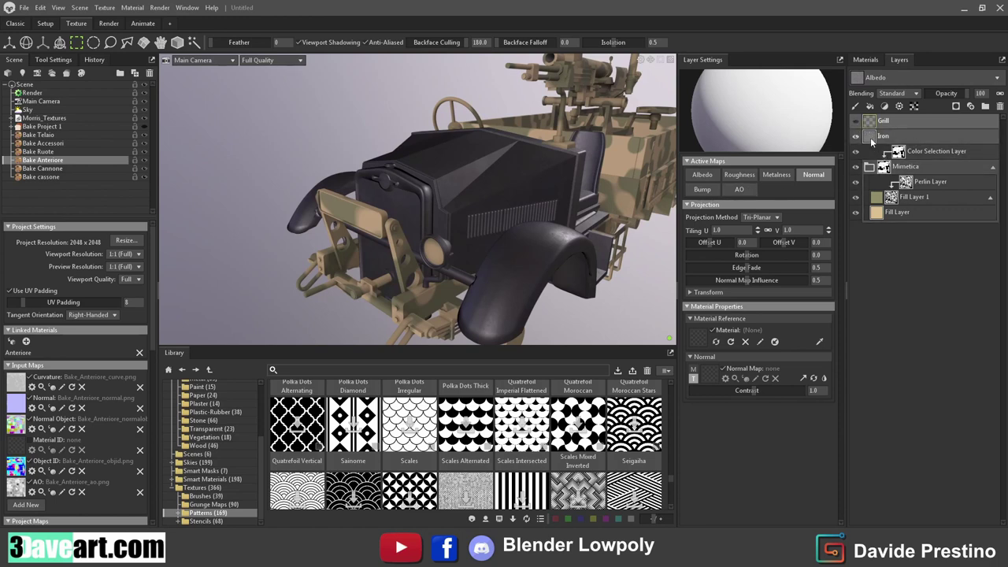
Step: Group the Iron and Grill layers into a folder named Grill
{"action": "left_click", "coordinate": [911, 134]}
{"action": "left_click", "coordinate": [910, 123]}
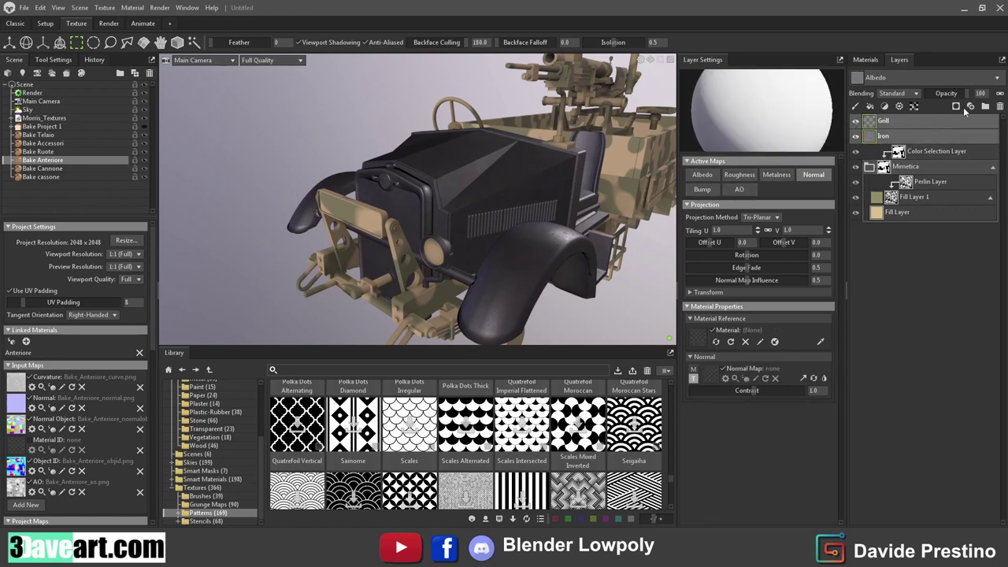
{"action": "left_click", "coordinate": [986, 105]}
{"action": "type", "text": "Grill"}
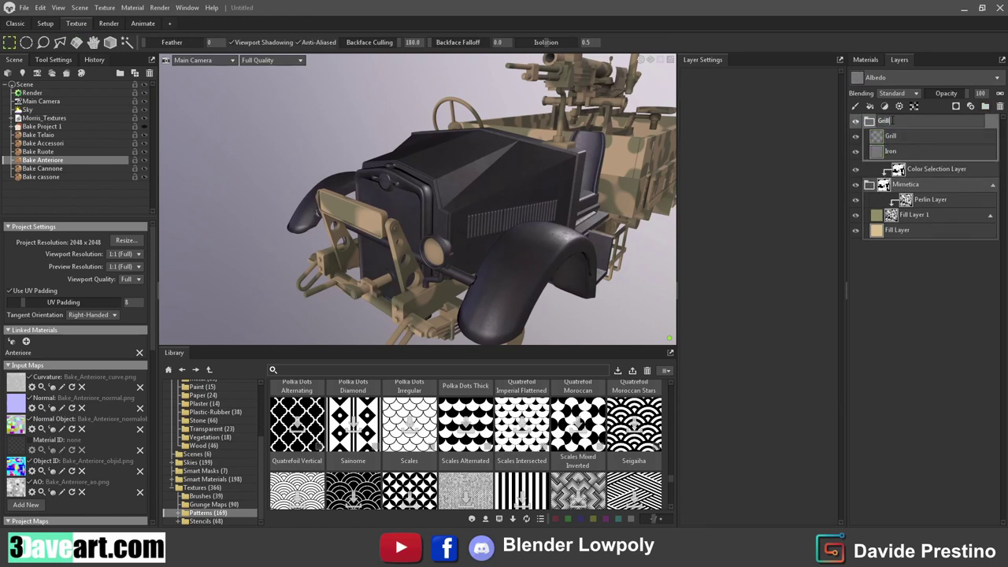
{"action": "key", "text": "Return"}
Step: Mask the Grill folder with an Object ID Color Selection picking the grille's yellow ID colour
{"action": "left_click", "coordinate": [955, 107]}
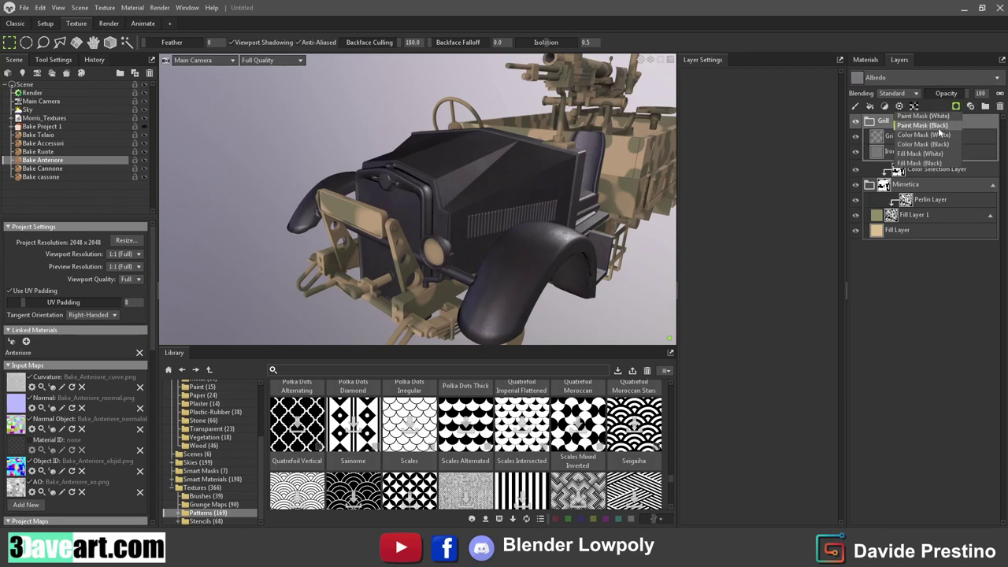
{"action": "left_click", "coordinate": [943, 139]}
{"action": "left_click", "coordinate": [900, 106]}
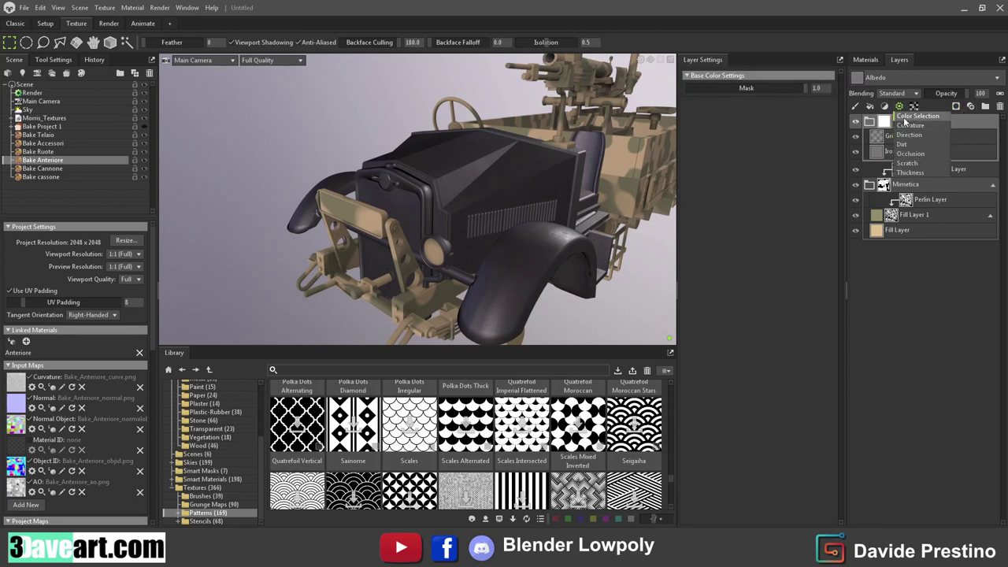
{"action": "left_click", "coordinate": [914, 115]}
{"action": "left_click", "coordinate": [768, 88]}
{"action": "left_click", "coordinate": [721, 126]}
{"action": "left_click", "coordinate": [705, 102]}
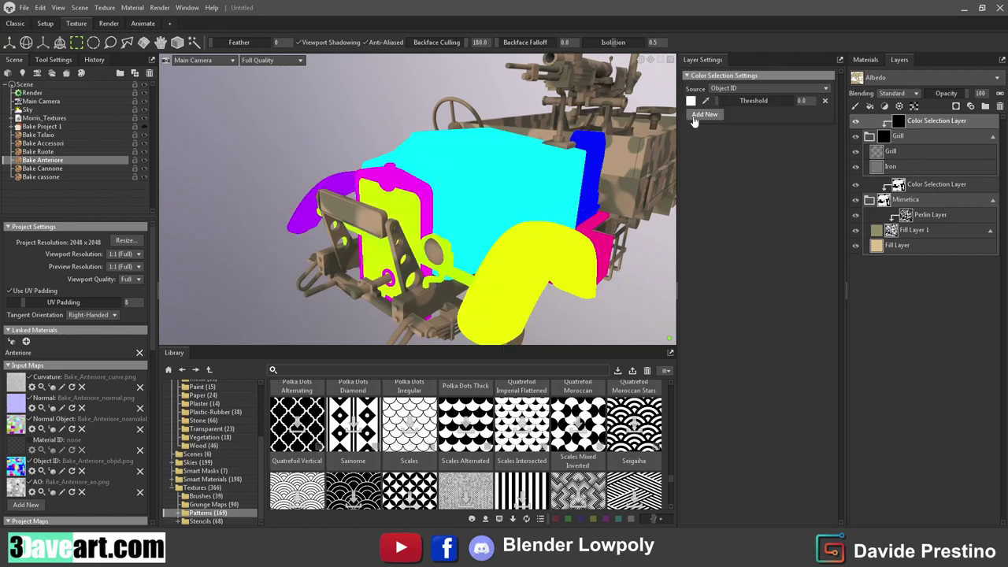
{"action": "left_click", "coordinate": [400, 215]}
{"action": "left_click_drag", "start_coordinate": [400, 214], "coordinate": [427, 220]}
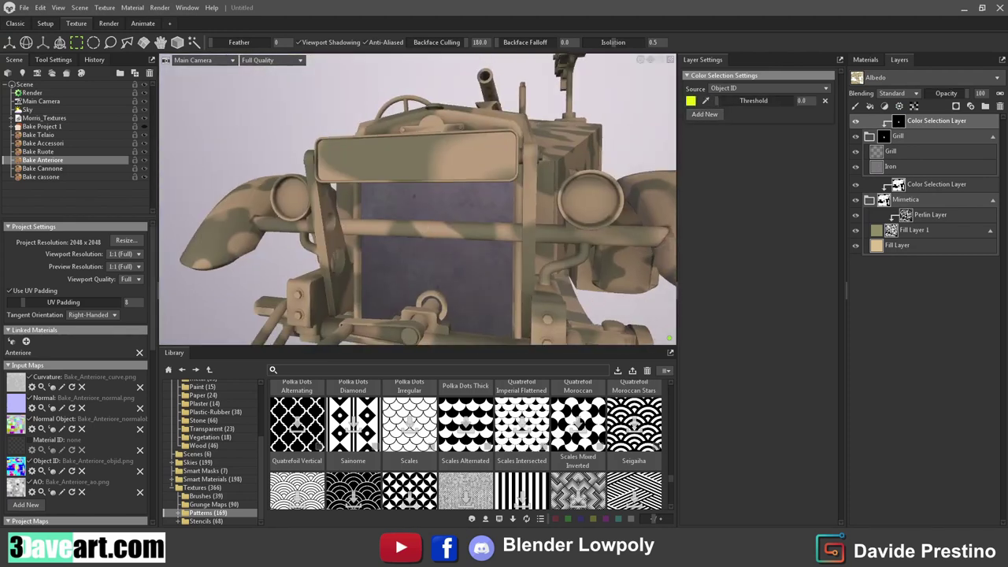
{"action": "scroll", "scroll_direction": "down", "scroll_amount": 3}
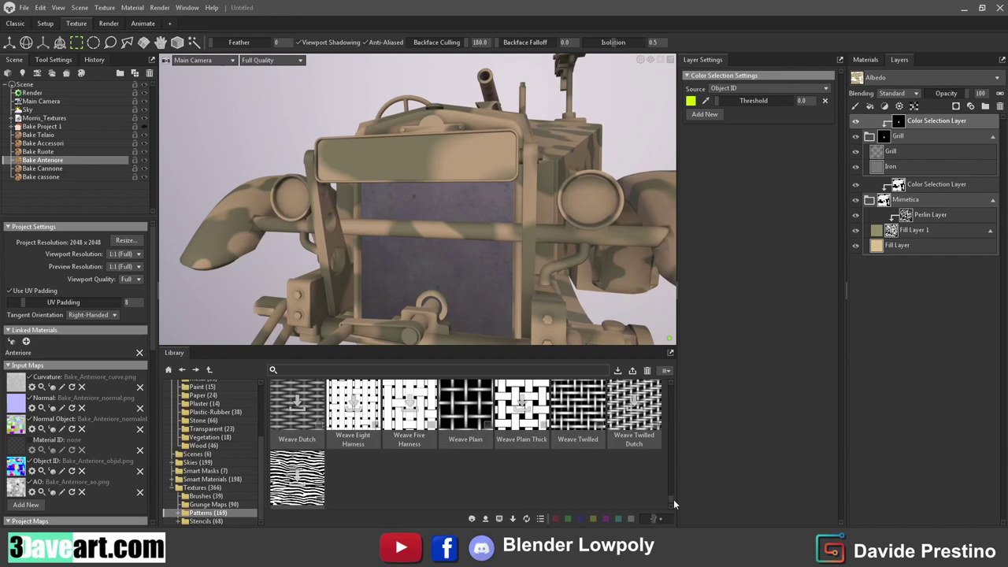
{"action": "scroll", "scroll_direction": "down", "scroll_amount": 3}
{"action": "scroll", "scroll_direction": "down", "scroll_amount": 3}
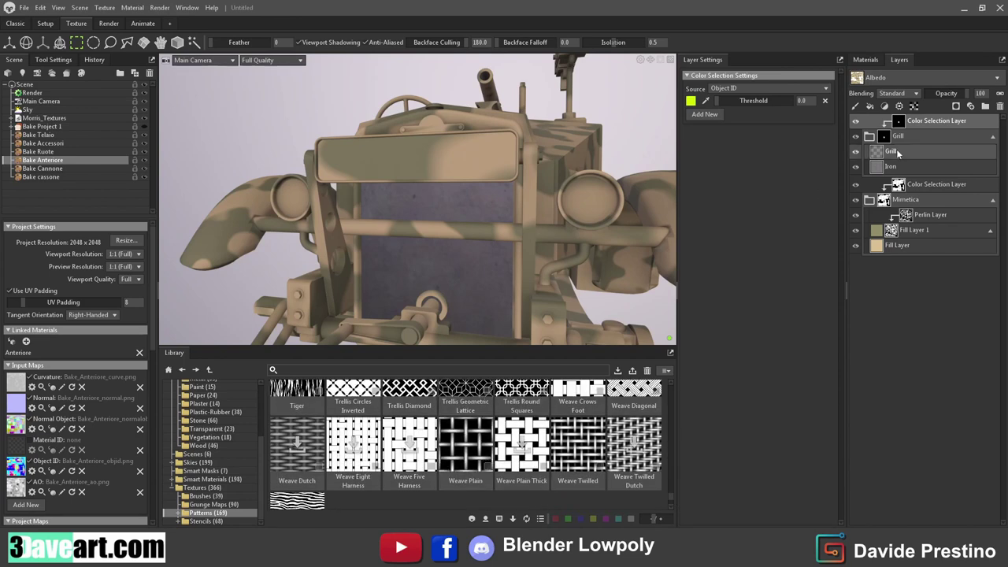
Step: Apply Weave Plain as the Grill layer's normal map at tiling 20 with reduced normal contrast
{"action": "left_click", "coordinate": [891, 151]}
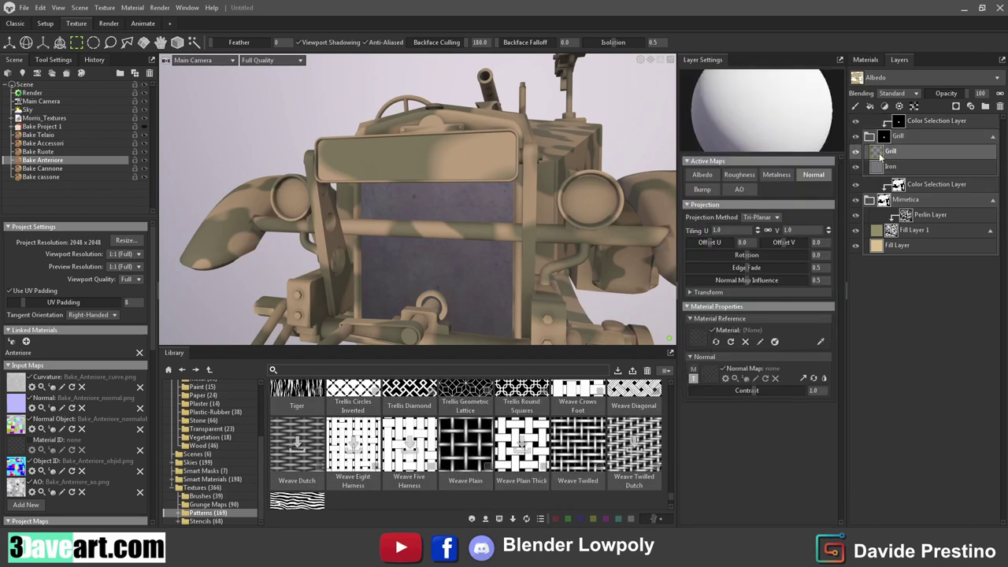
{"action": "left_click_drag", "start_coordinate": [466, 445], "coordinate": [710, 375]}
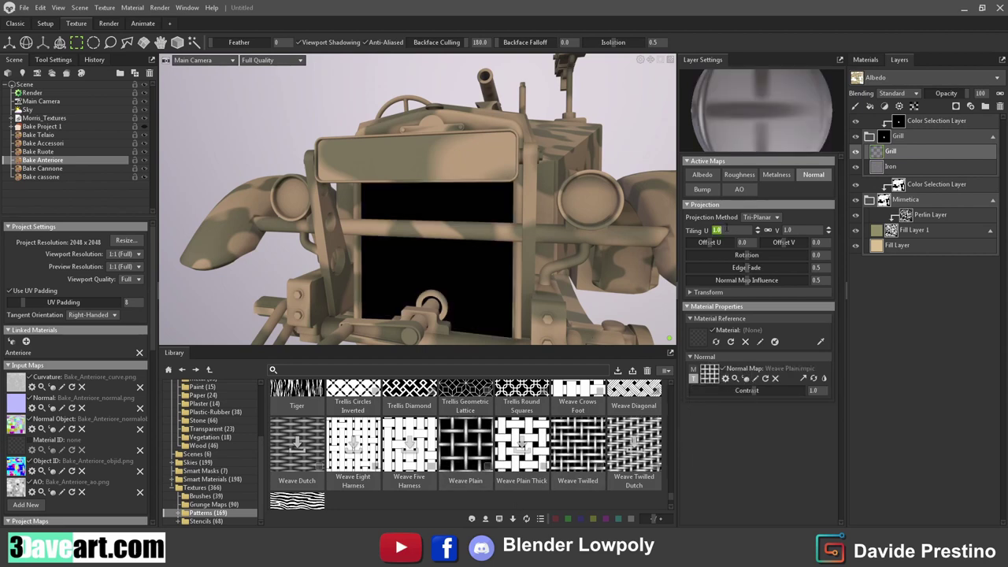
{"action": "type", "text": "20"}
{"action": "key", "text": "Return"}
{"action": "left_click_drag", "start_coordinate": [753, 394], "coordinate": [732, 391]}
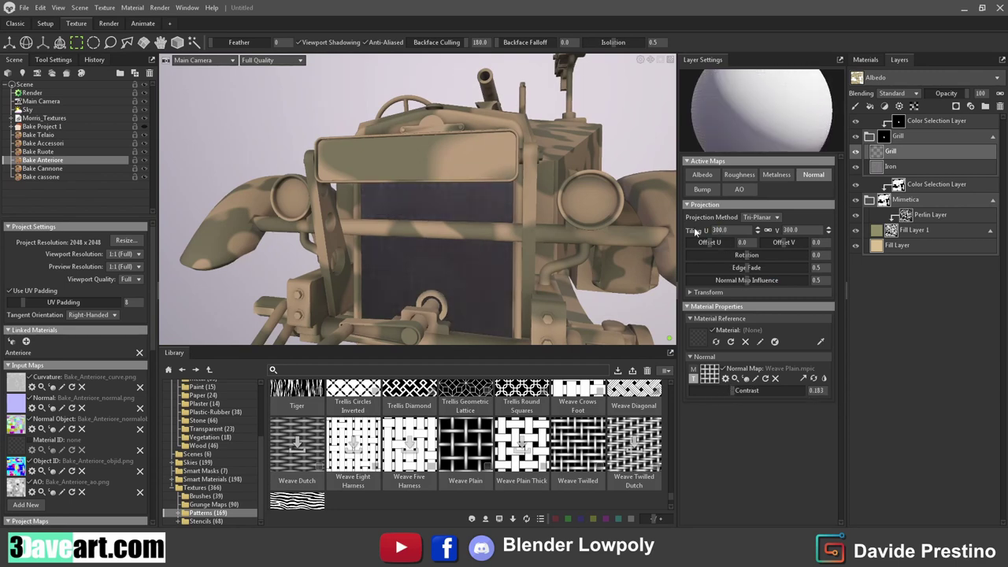
{"action": "left_click_drag", "start_coordinate": [734, 391], "coordinate": [720, 390]}
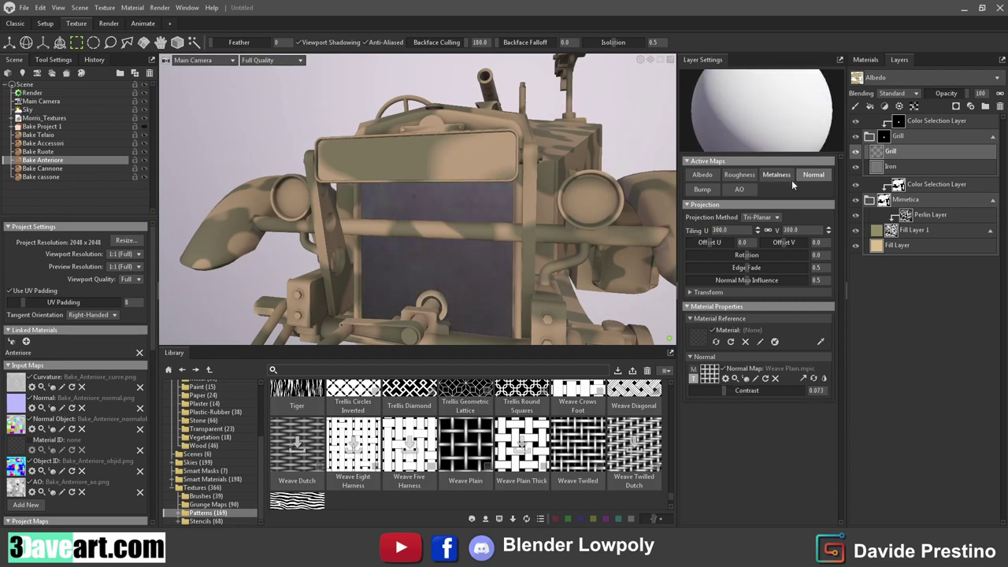
Step: Enable bump with Weave Plain, set tiling to 100, and lower bump strength to 0.678
{"action": "left_click", "coordinate": [715, 192]}
{"action": "left_click_drag", "start_coordinate": [466, 445], "coordinate": [709, 423]}
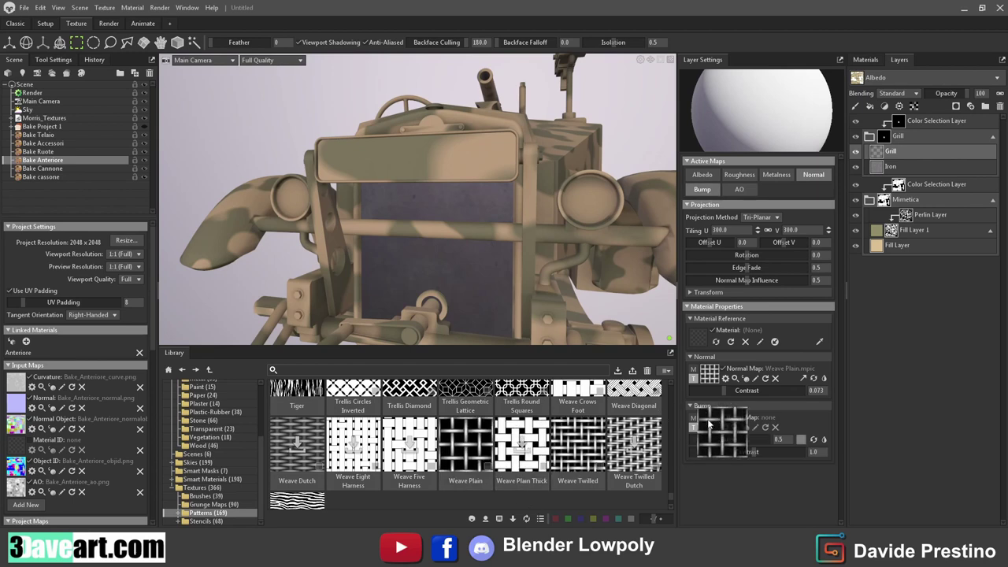
{"action": "left_click_drag", "start_coordinate": [478, 278], "coordinate": [404, 209]}
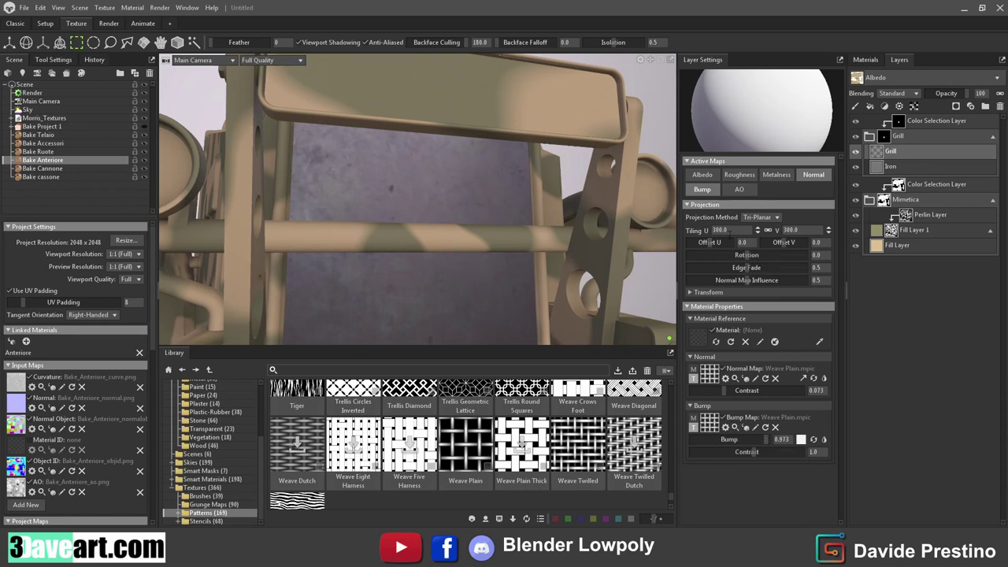
{"action": "type", "text": "100"}
{"action": "key", "text": "Return"}
{"action": "left_click_drag", "start_coordinate": [574, 213], "coordinate": [556, 178]}
{"action": "left_click_drag", "start_coordinate": [723, 391], "coordinate": [728, 392]}
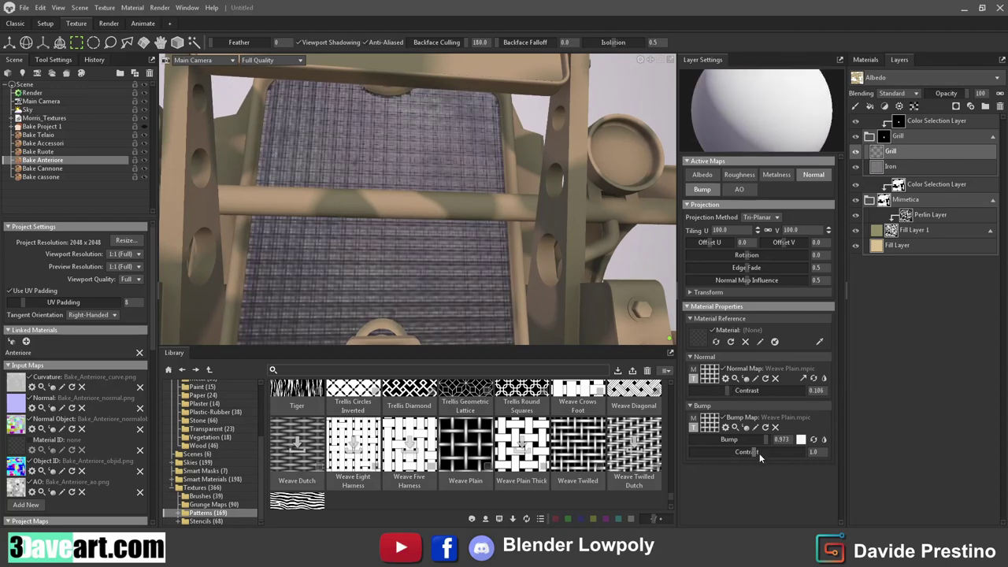
{"action": "left_click_drag", "start_coordinate": [767, 440], "coordinate": [786, 452]}
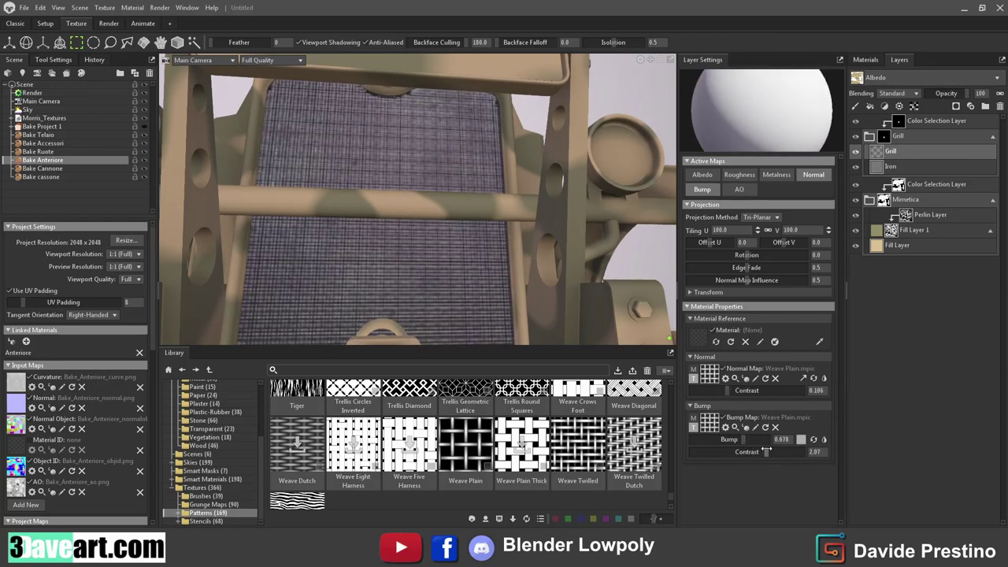
{"action": "left_click_drag", "start_coordinate": [417, 230], "coordinate": [399, 269]}
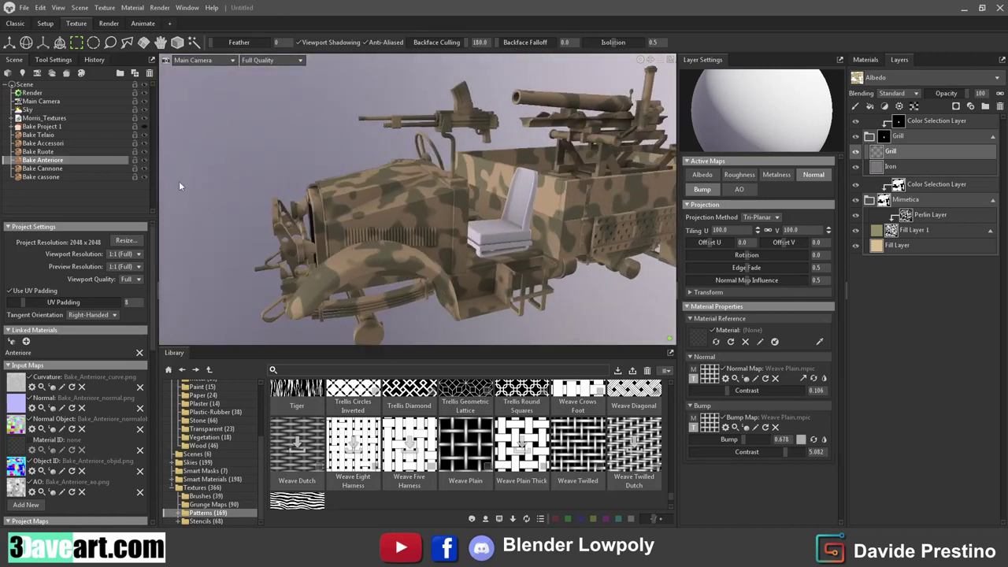
{"action": "left_click_drag", "start_coordinate": [179, 185], "coordinate": [378, 189]}
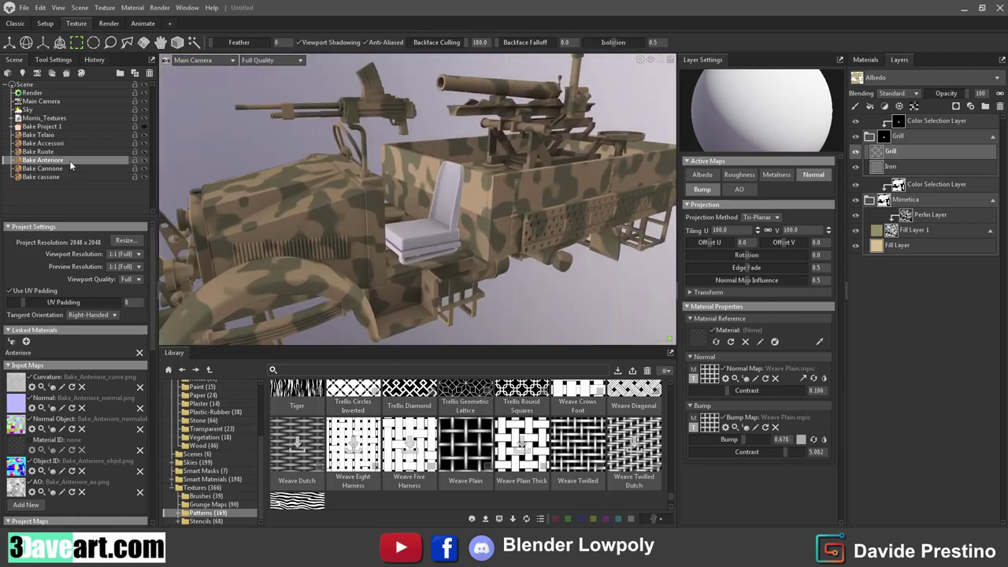
Step: Search the library for leather and add Leather Crackled as a layer with tiling 2.0
{"action": "scroll", "scroll_direction": "up", "scroll_amount": 3}
{"action": "scroll", "scroll_direction": "up", "scroll_amount": 3}
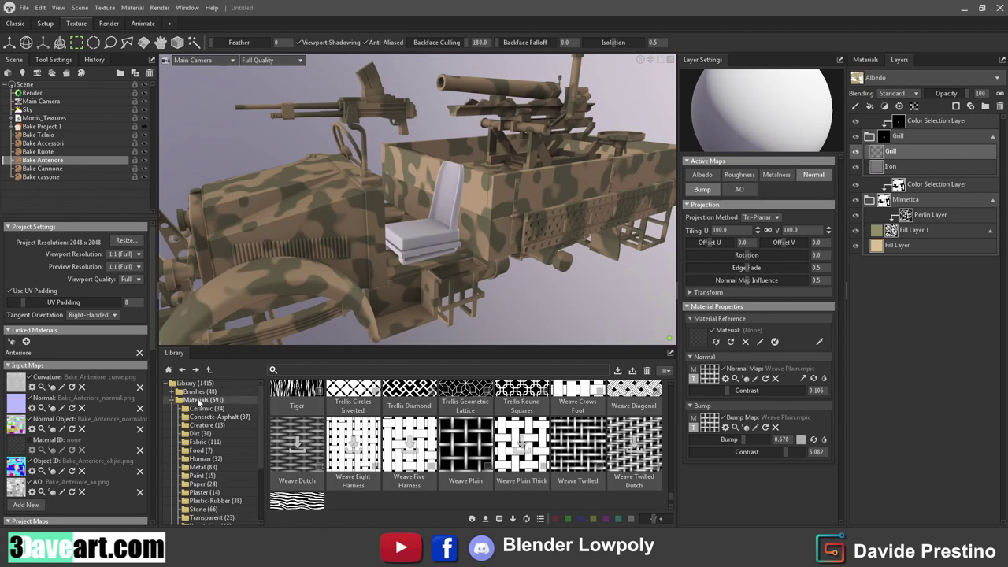
{"action": "left_click", "coordinate": [195, 383]}
{"action": "left_click", "coordinate": [295, 370]}
{"action": "type", "text": "leat"}
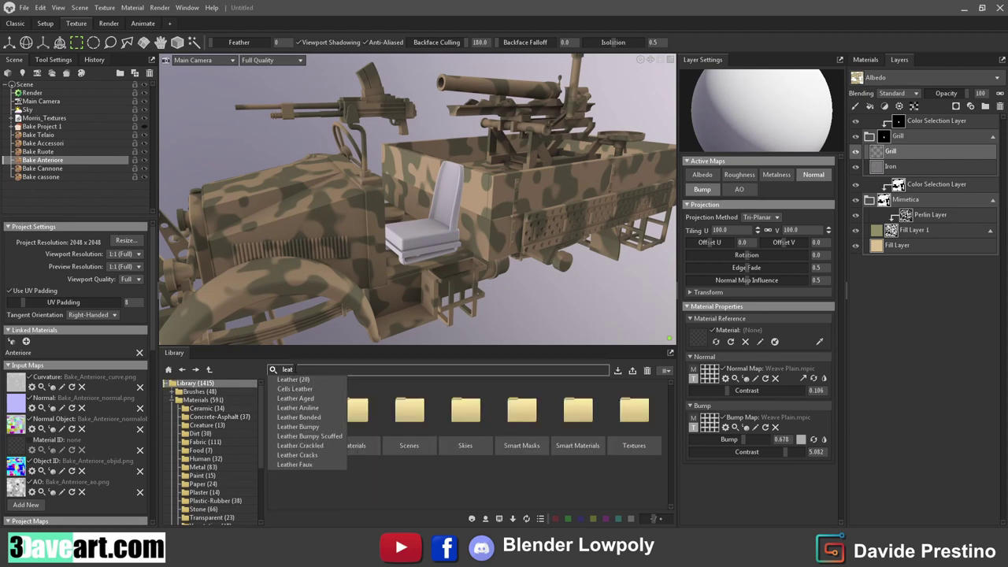
{"action": "left_click", "coordinate": [314, 383]}
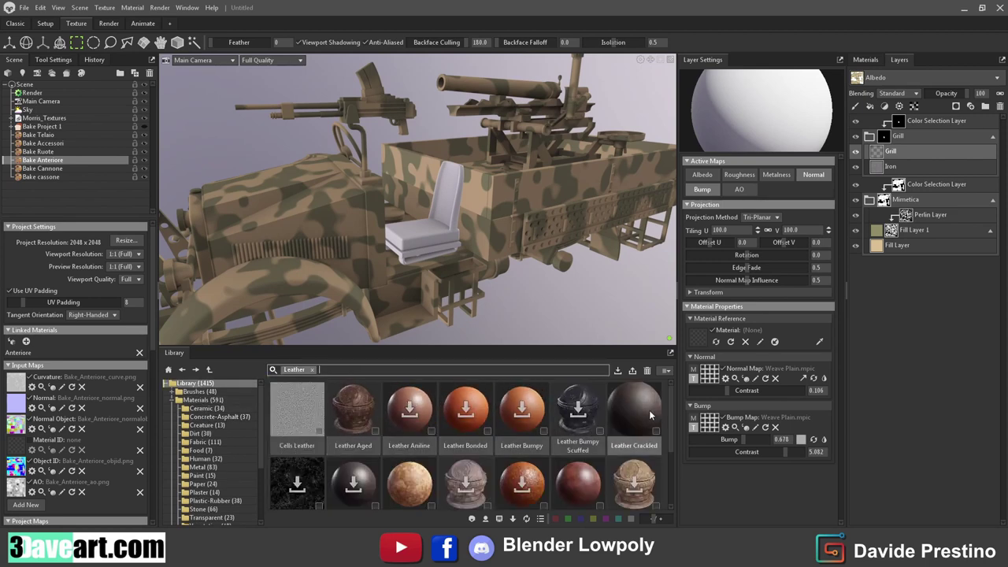
{"action": "left_click_drag", "start_coordinate": [649, 410], "coordinate": [908, 116]}
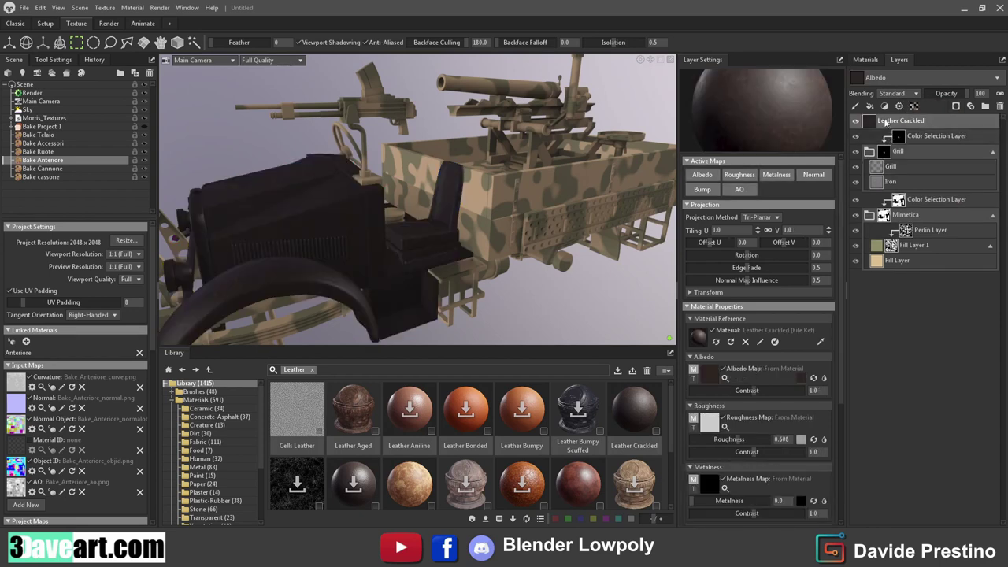
{"action": "scroll", "scroll_direction": "up", "scroll_amount": 3}
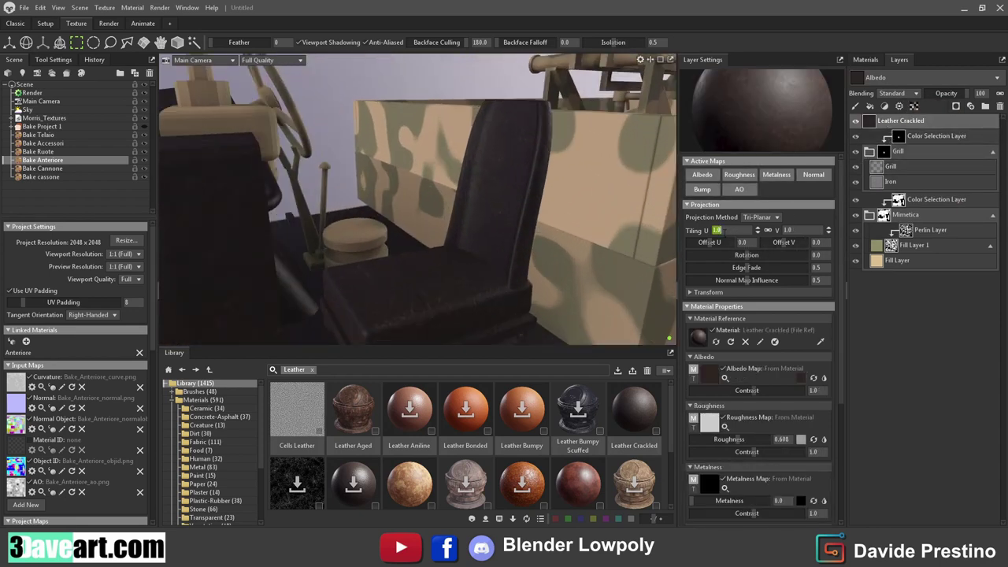
{"action": "type", "text": "2"}
{"action": "key", "text": "Return"}
Step: Give the leather layer a black paint mask and fill it on the seat cushion mesh
{"action": "left_click", "coordinate": [958, 107]}
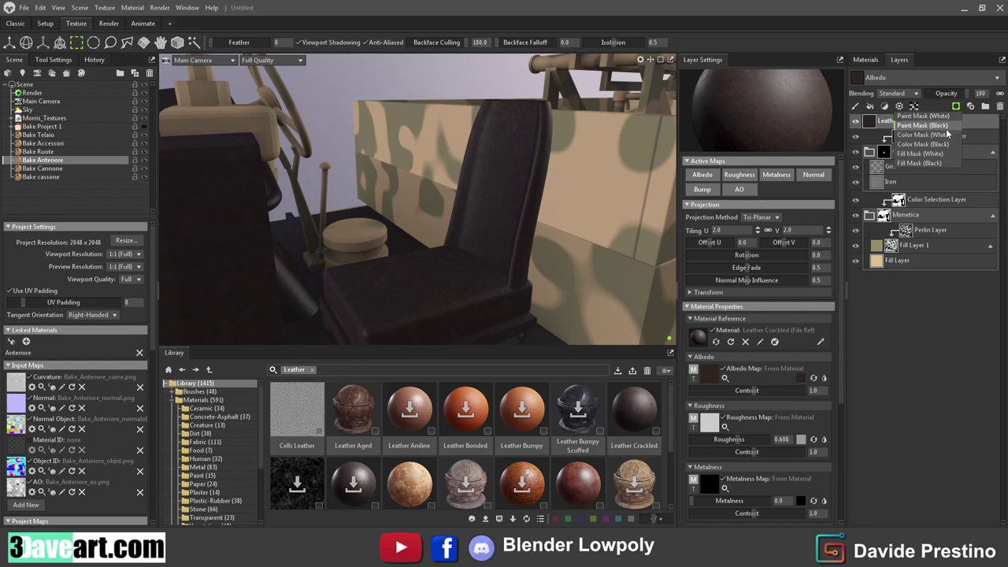
{"action": "left_click", "coordinate": [941, 126]}
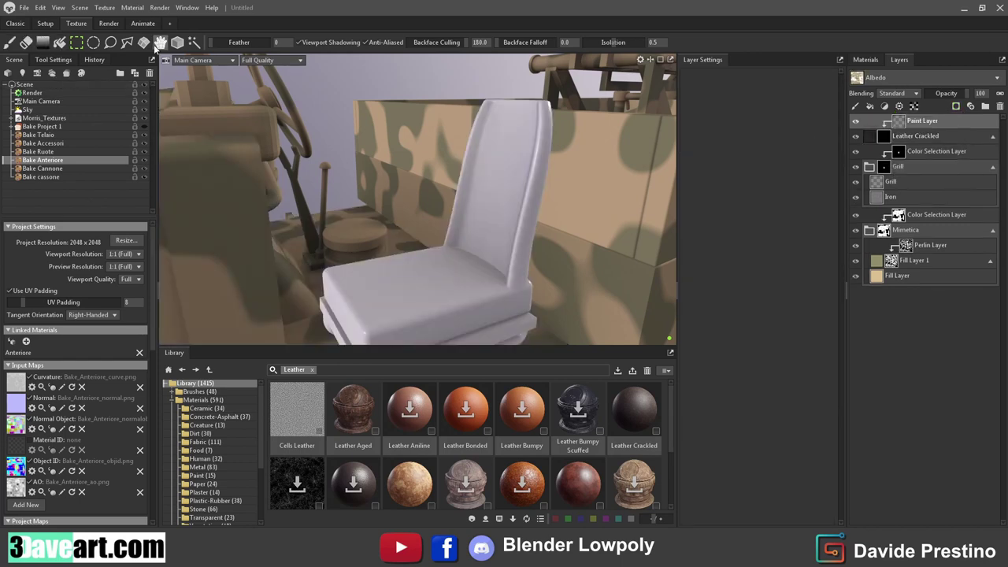
{"action": "left_click", "coordinate": [177, 42]}
{"action": "left_click", "coordinate": [426, 300]}
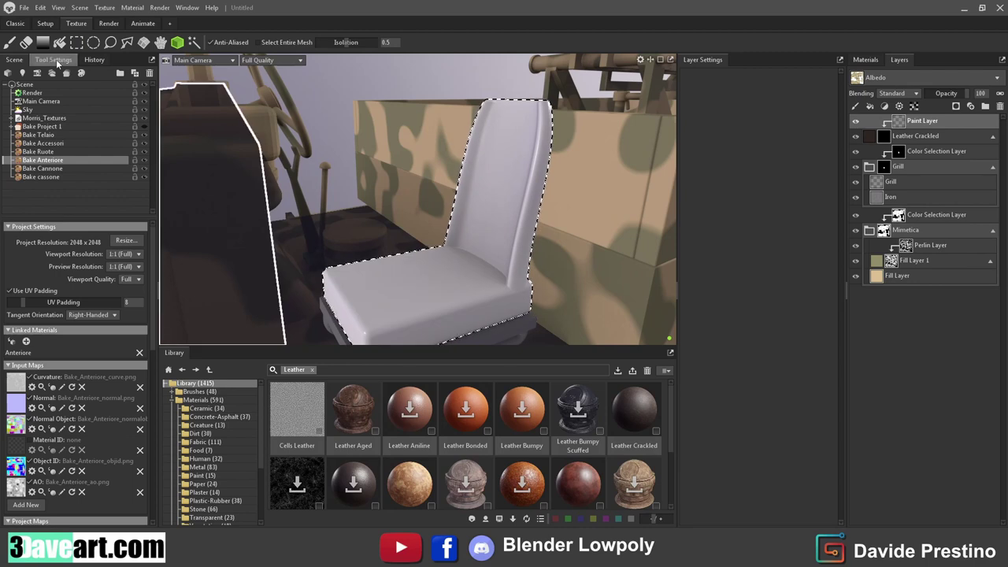
{"action": "left_click", "coordinate": [59, 42]}
{"action": "left_click", "coordinate": [504, 292]}
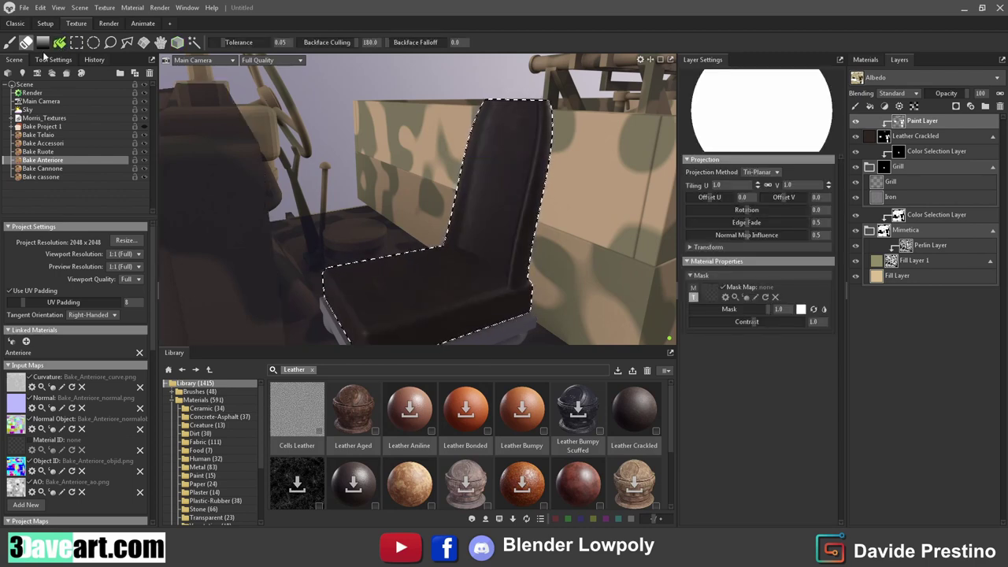
{"action": "left_click", "coordinate": [76, 42]}
{"action": "left_click", "coordinate": [360, 219]}
{"action": "left_click_drag", "start_coordinate": [360, 218], "coordinate": [518, 241]}
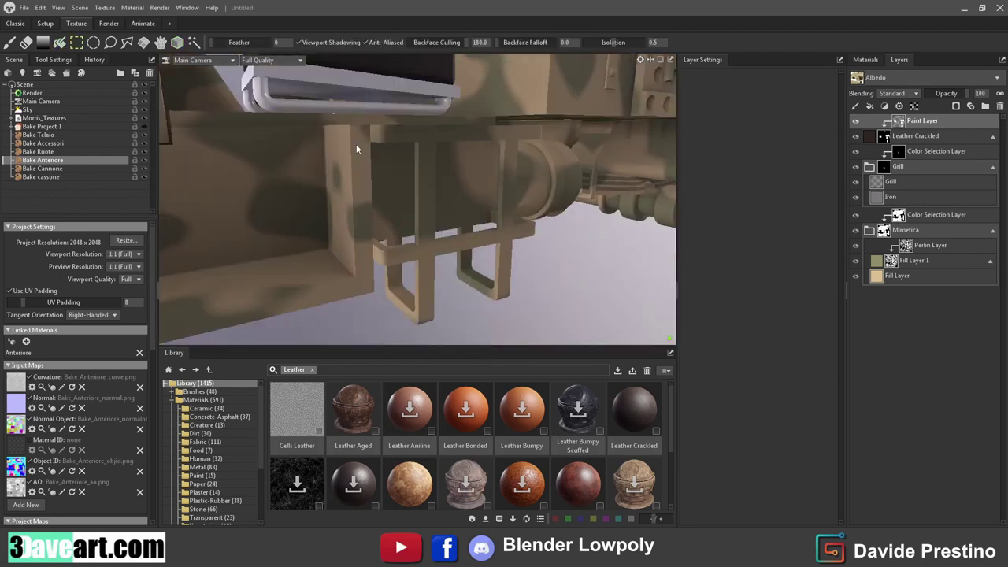
{"action": "scroll", "scroll_direction": "down", "scroll_amount": 3}
Step: Add Cedar Aged from the Wood folder as a new material layer
{"action": "left_click", "coordinate": [203, 483]}
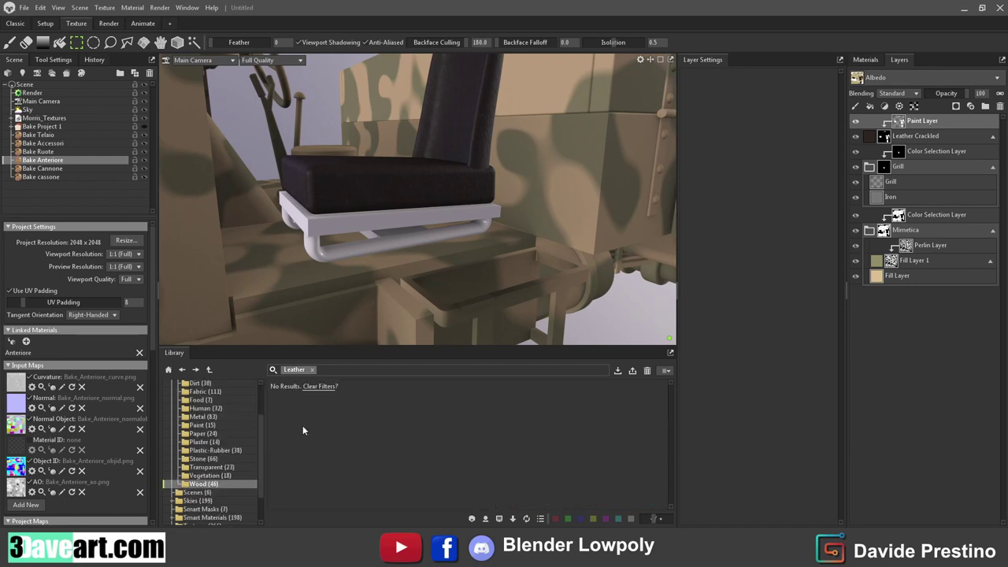
{"action": "left_click", "coordinate": [312, 369]}
{"action": "left_click_drag", "start_coordinate": [521, 457], "coordinate": [903, 118]}
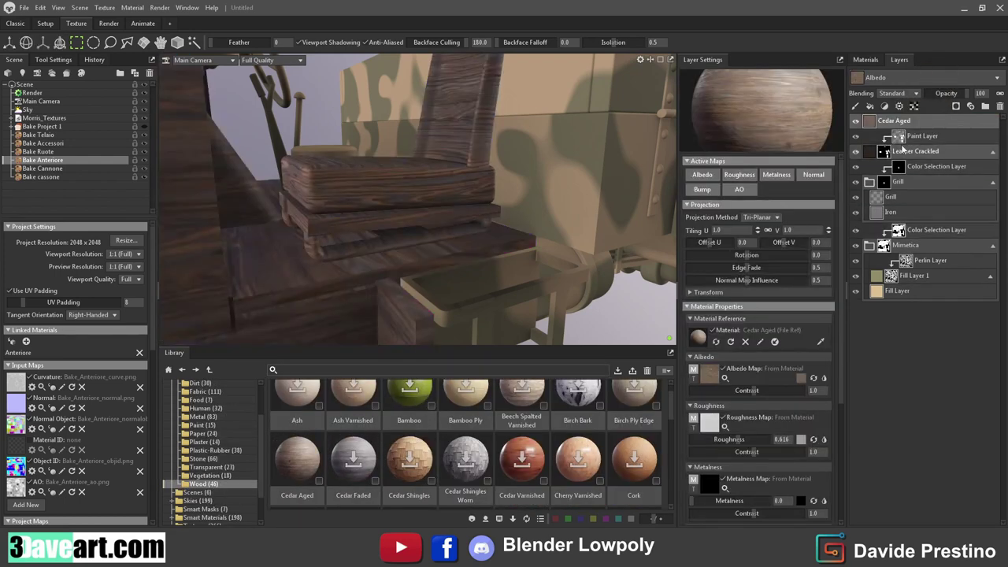
Step: Give the cedar layer a black paint mask, replacing the initially added white mask
{"action": "left_click", "coordinate": [957, 106]}
{"action": "left_click", "coordinate": [948, 135]}
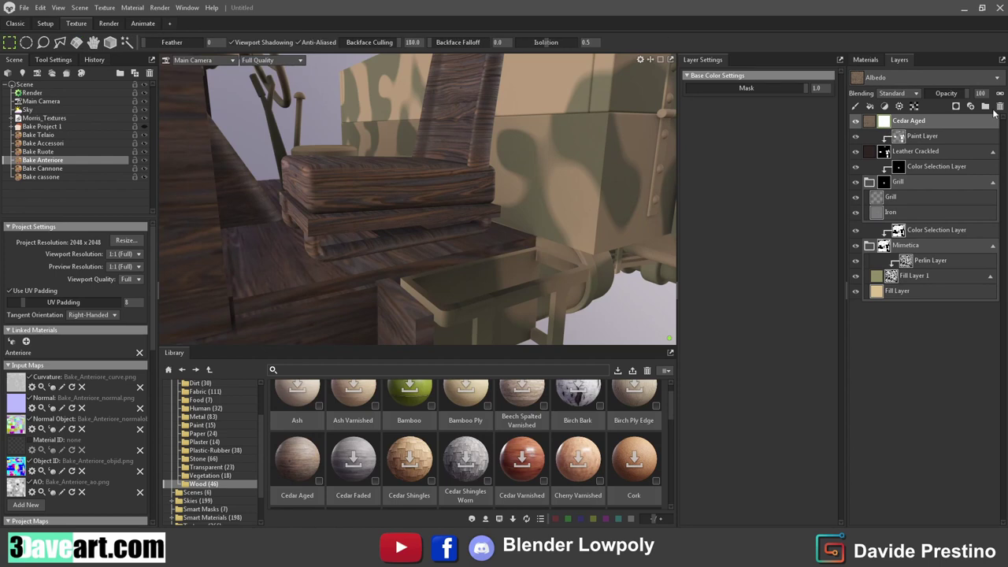
{"action": "left_click", "coordinate": [984, 120]}
{"action": "left_click", "coordinate": [956, 106]}
{"action": "left_click", "coordinate": [938, 116]}
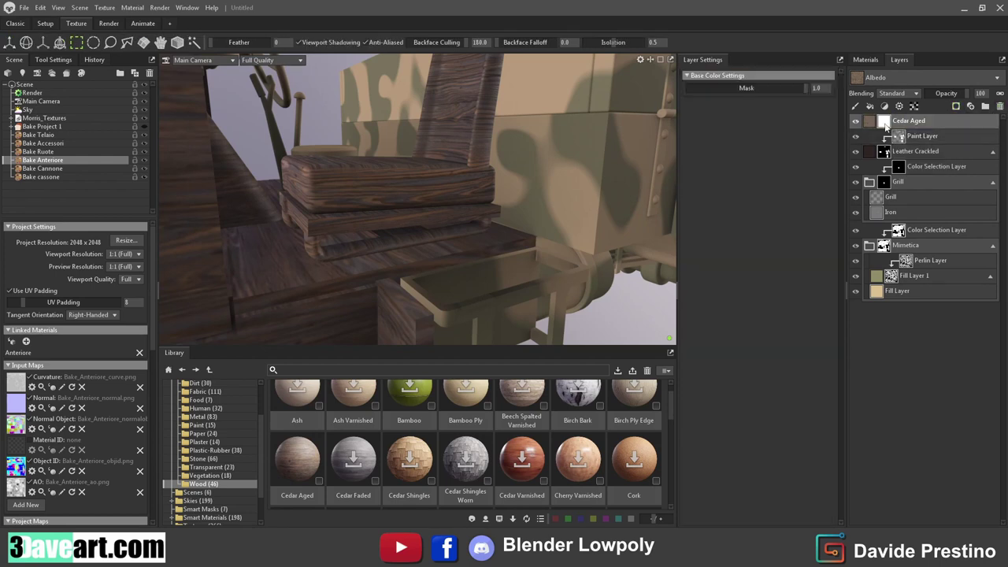
{"action": "left_click", "coordinate": [885, 123]}
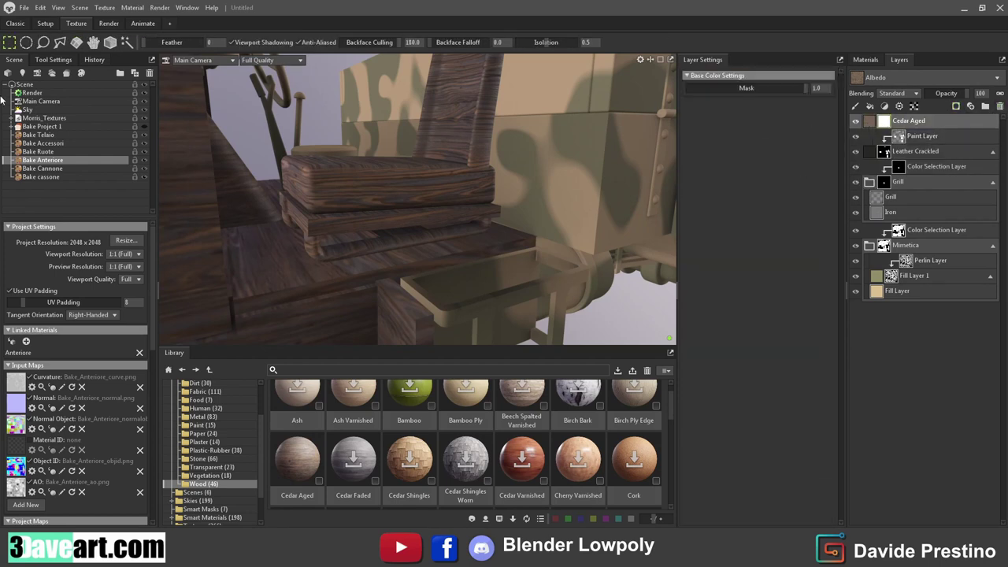
{"action": "left_click", "coordinate": [999, 110]}
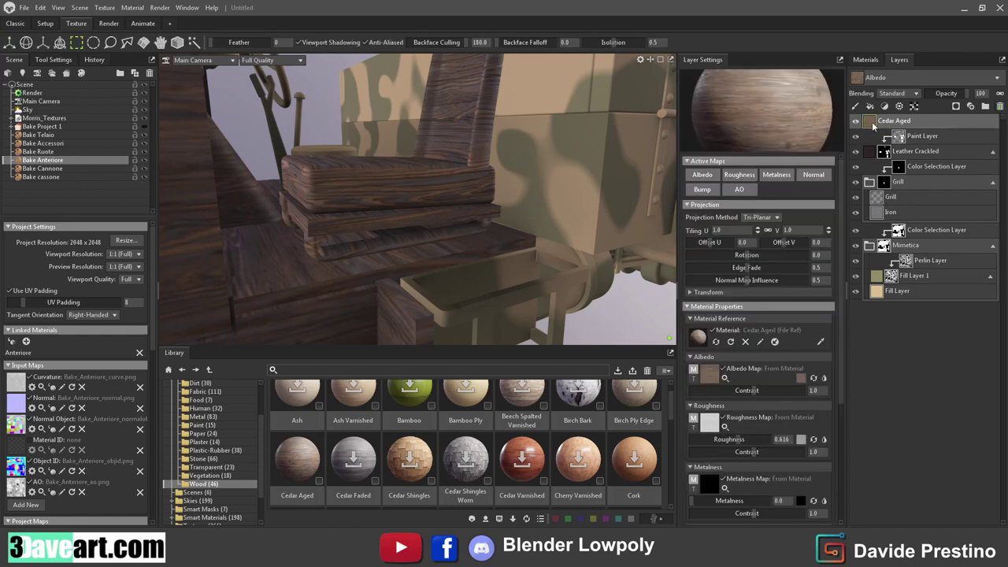
{"action": "left_click", "coordinate": [957, 108]}
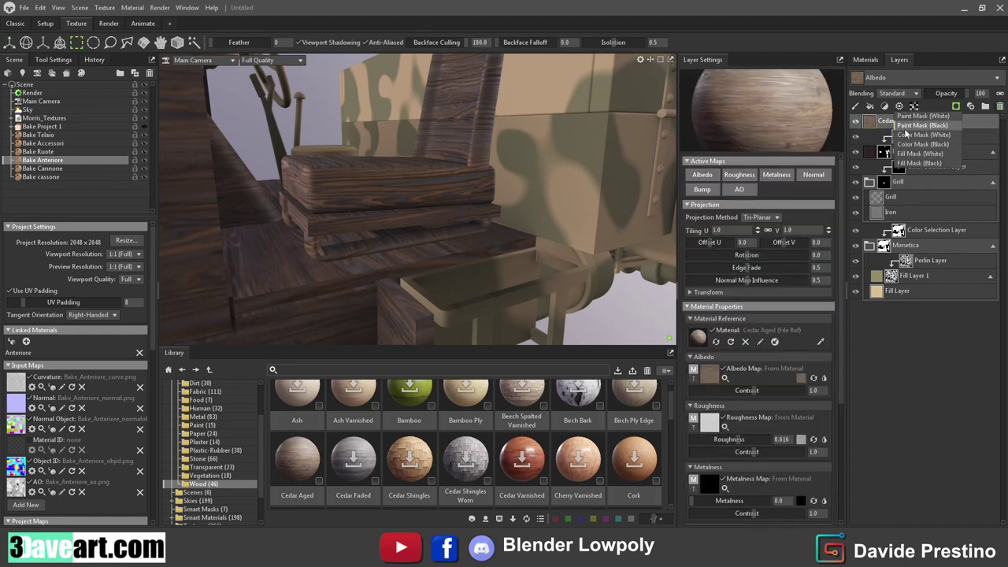
{"action": "left_click", "coordinate": [914, 126]}
Step: Fill the cedar mask on the seat's base board so only it shows wood
{"action": "left_click", "coordinate": [59, 42]}
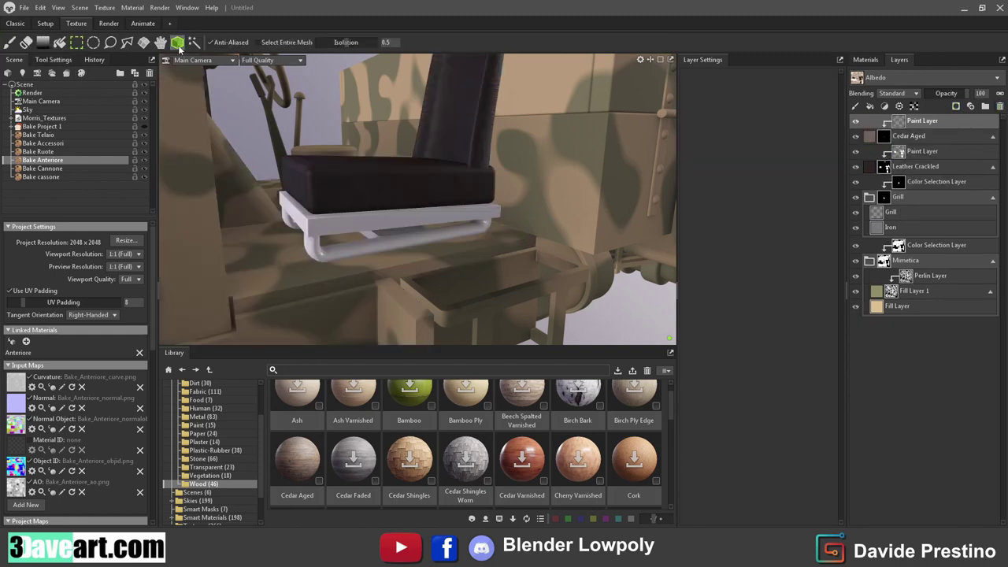
{"action": "left_click", "coordinate": [386, 219]}
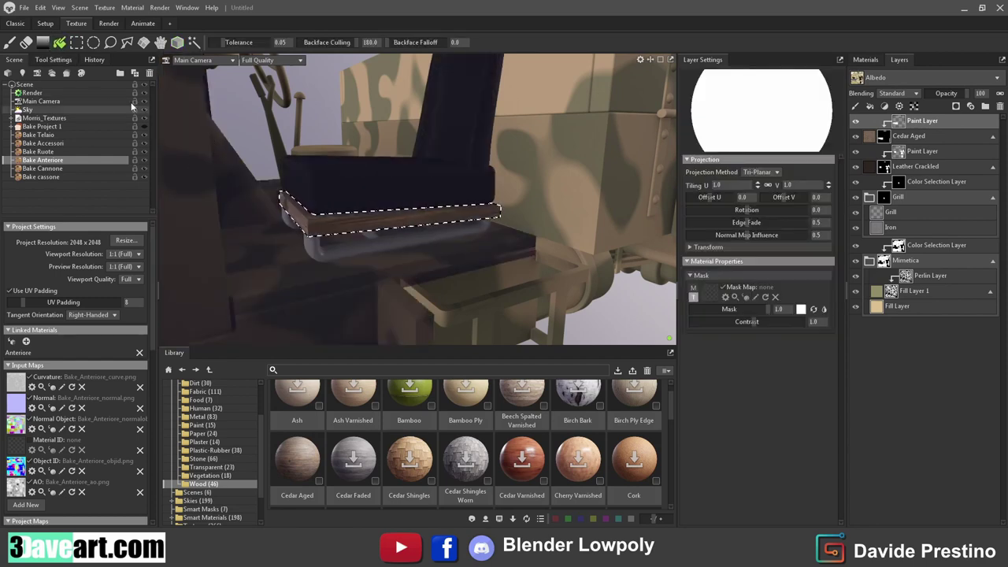
{"action": "left_click", "coordinate": [77, 42]}
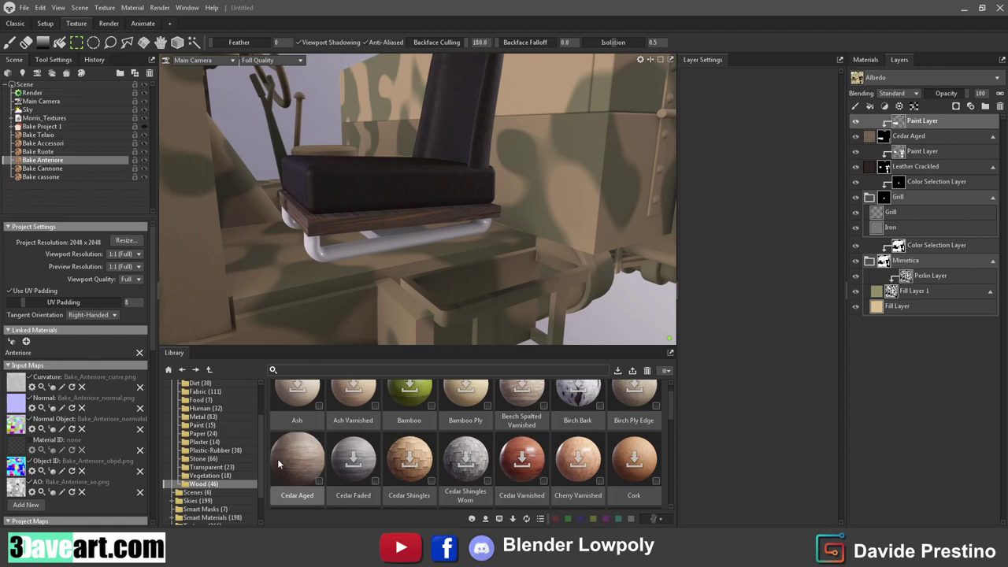
Step: Add Steel Hot Roll from the Metal folder as a layer, discarding a trial Iron Wrought layer
{"action": "left_click", "coordinate": [202, 417]}
{"action": "scroll", "scroll_direction": "down", "scroll_amount": 3}
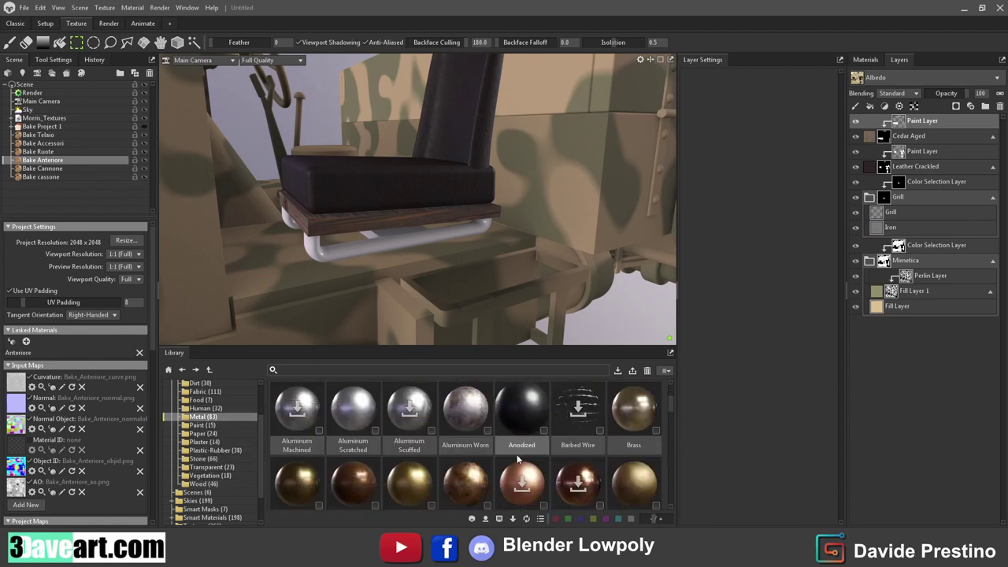
{"action": "scroll", "scroll_direction": "down", "scroll_amount": 3}
{"action": "scroll", "scroll_direction": "down", "scroll_amount": 3}
{"action": "scroll", "scroll_direction": "down", "scroll_amount": 3}
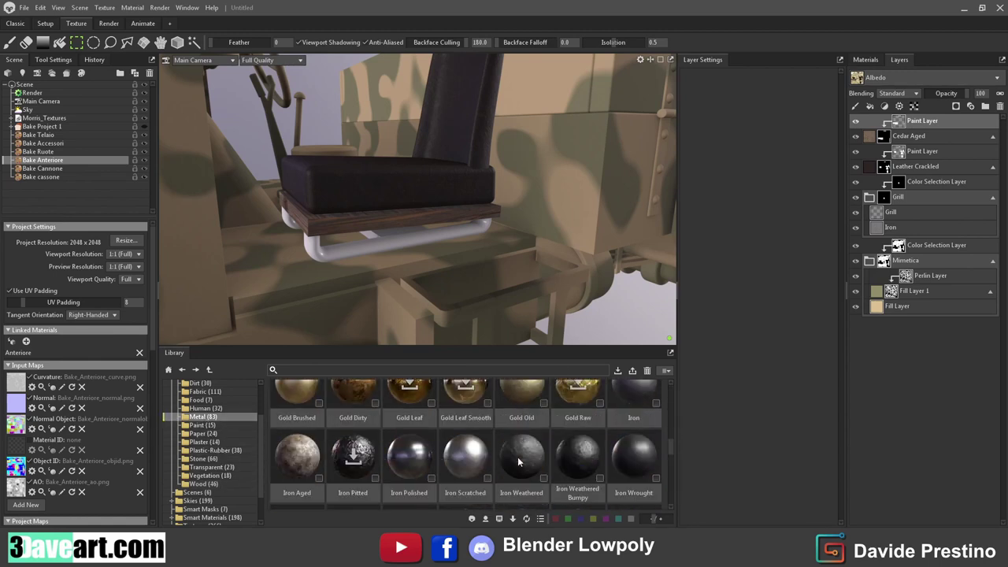
{"action": "left_click_drag", "start_coordinate": [628, 460], "coordinate": [891, 120]}
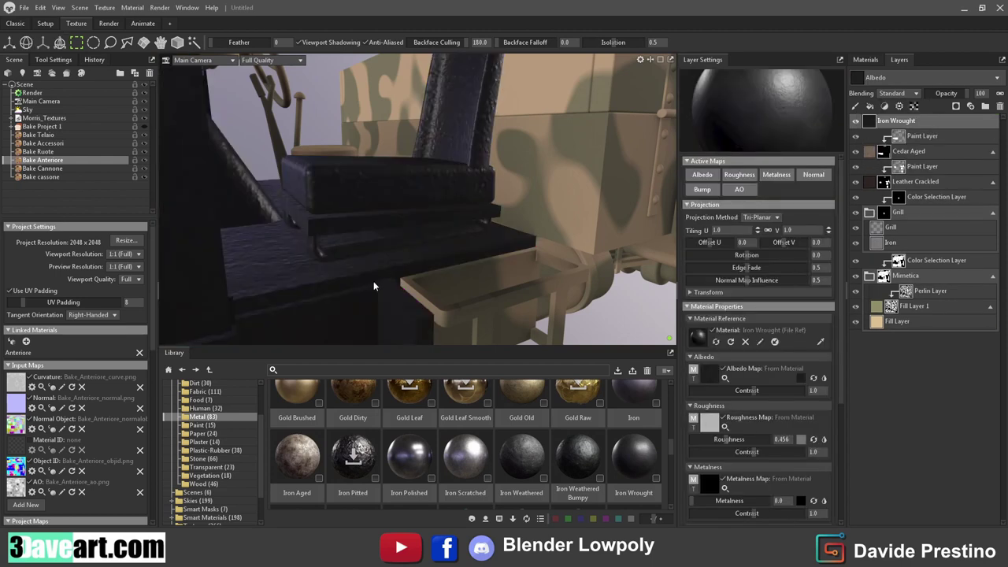
{"action": "left_click", "coordinate": [1000, 107]}
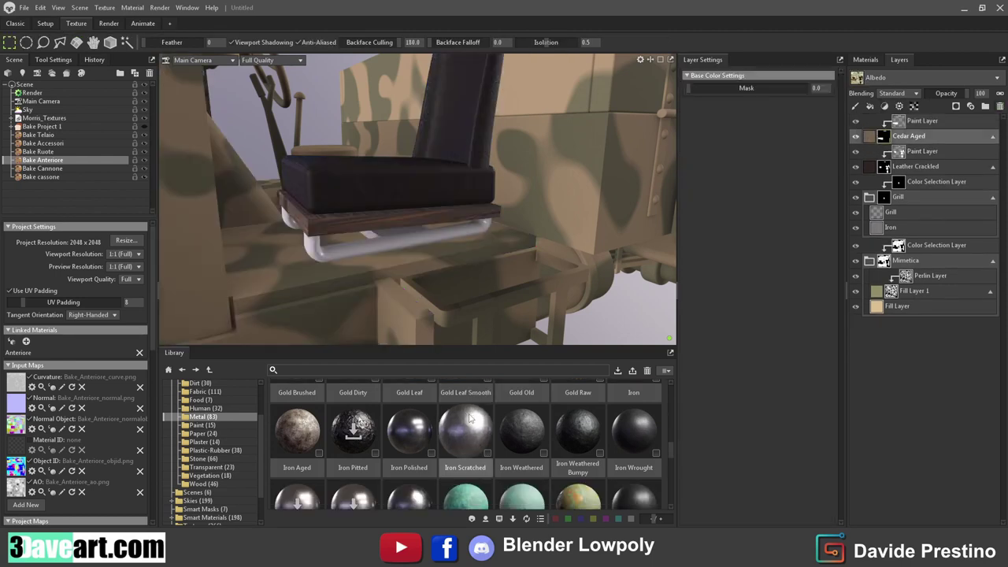
{"action": "scroll", "scroll_direction": "down", "scroll_amount": 3}
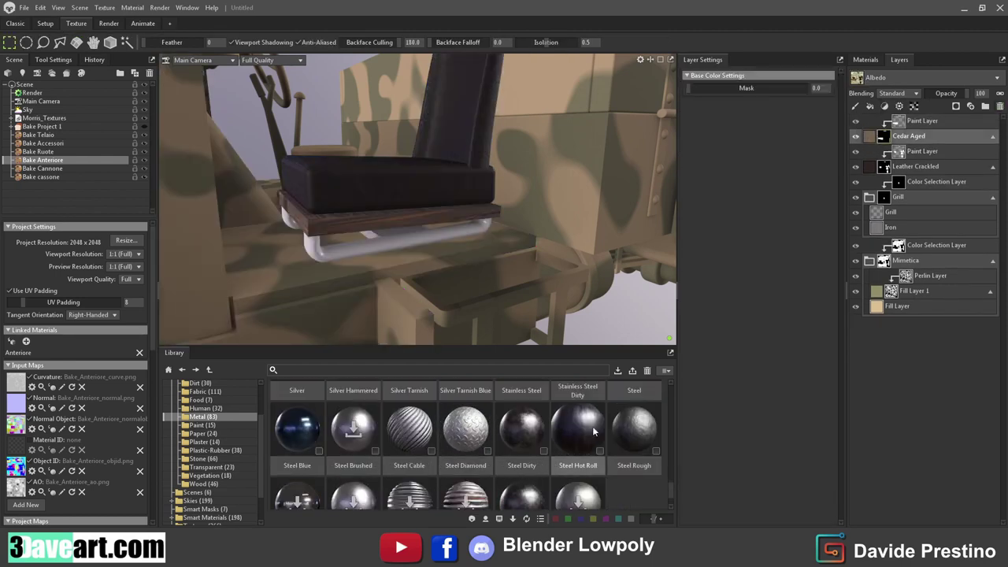
{"action": "left_click_drag", "start_coordinate": [578, 426], "coordinate": [538, 249]}
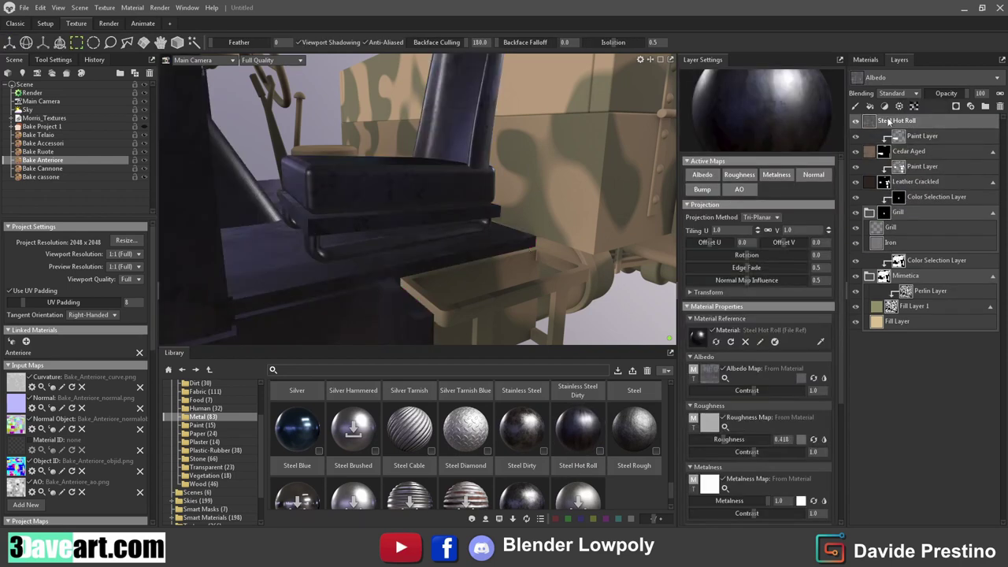
Step: Give the steel layer a black paint mask and reveal steel on the seat's tube frame
{"action": "left_click", "coordinate": [957, 107]}
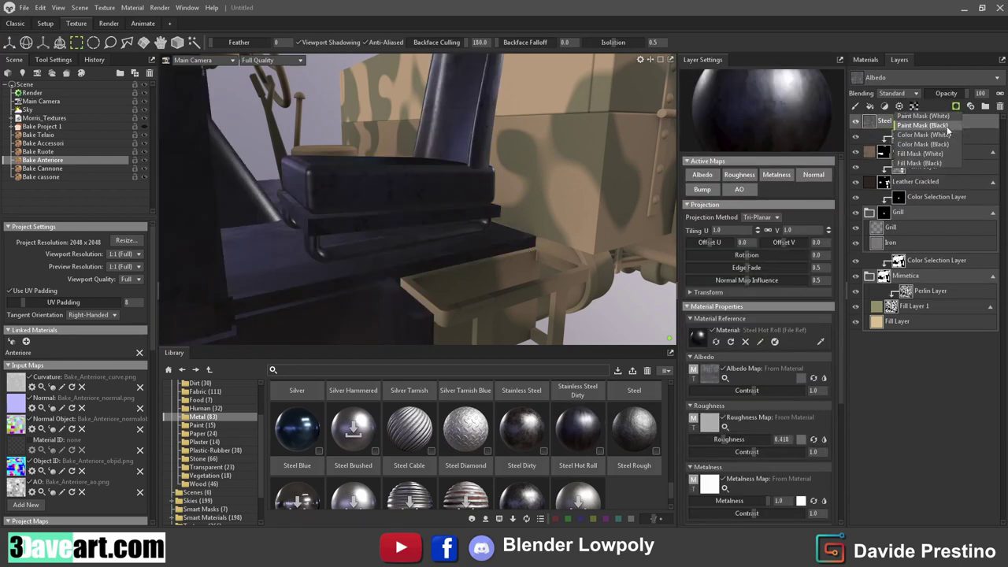
{"action": "left_click", "coordinate": [949, 129]}
{"action": "left_click", "coordinate": [177, 44]}
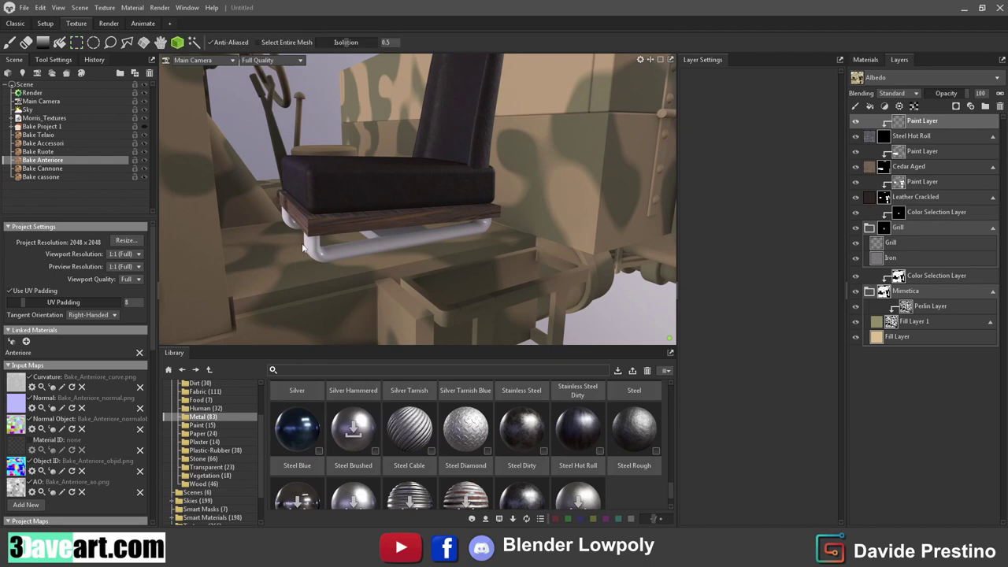
{"action": "key", "text": "b"}
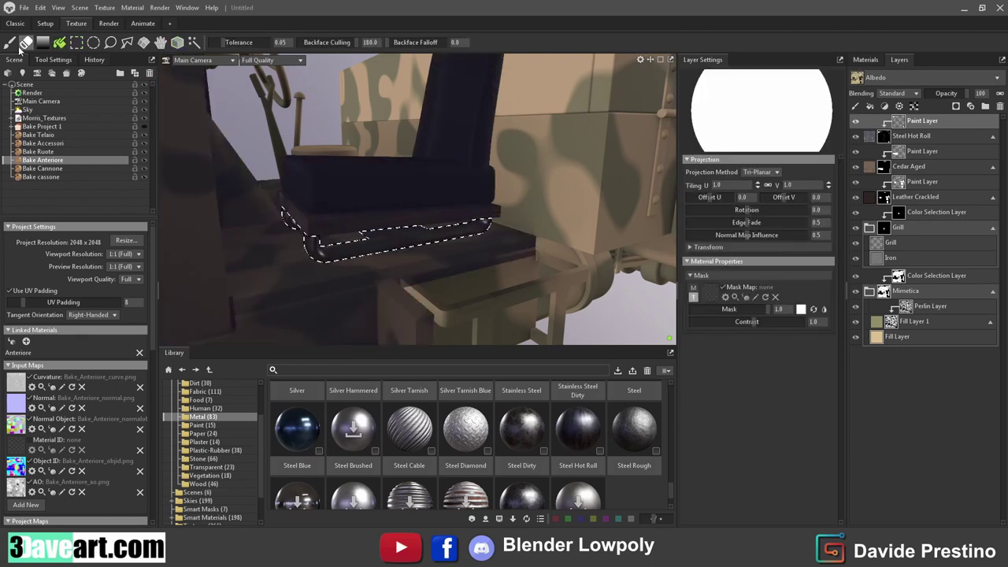
{"action": "left_click", "coordinate": [11, 45]}
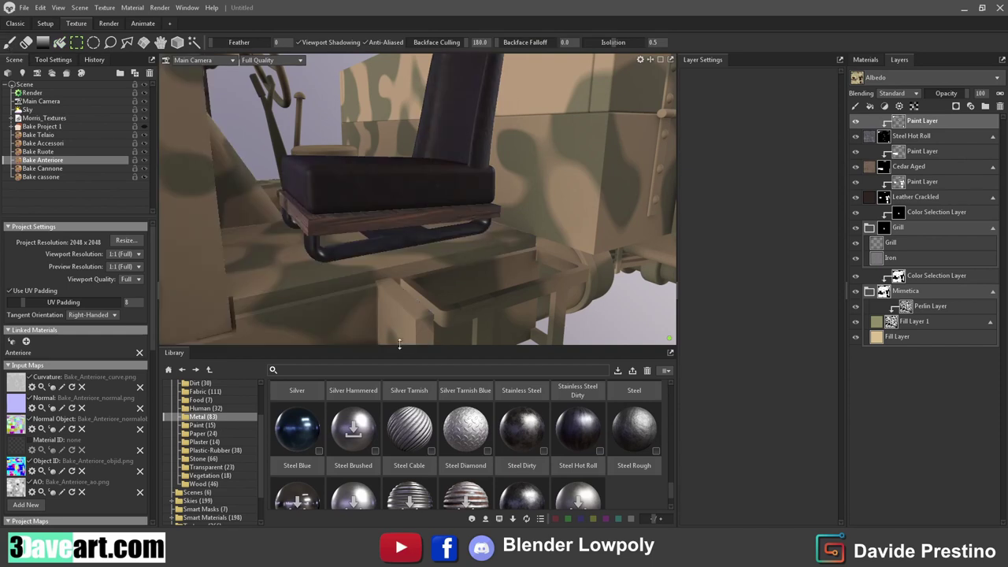
{"action": "left_click_drag", "start_coordinate": [400, 345], "coordinate": [367, 288]}
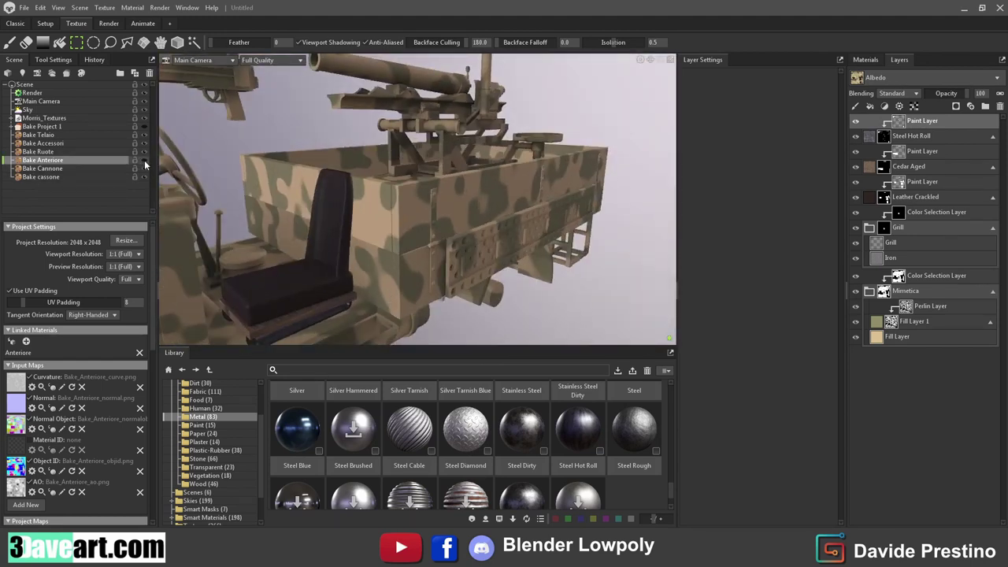
Step: Add a Steel Hot Roll layer to the Bake Accessori object, keeping its original albedo colour
{"action": "left_click", "coordinate": [41, 145]}
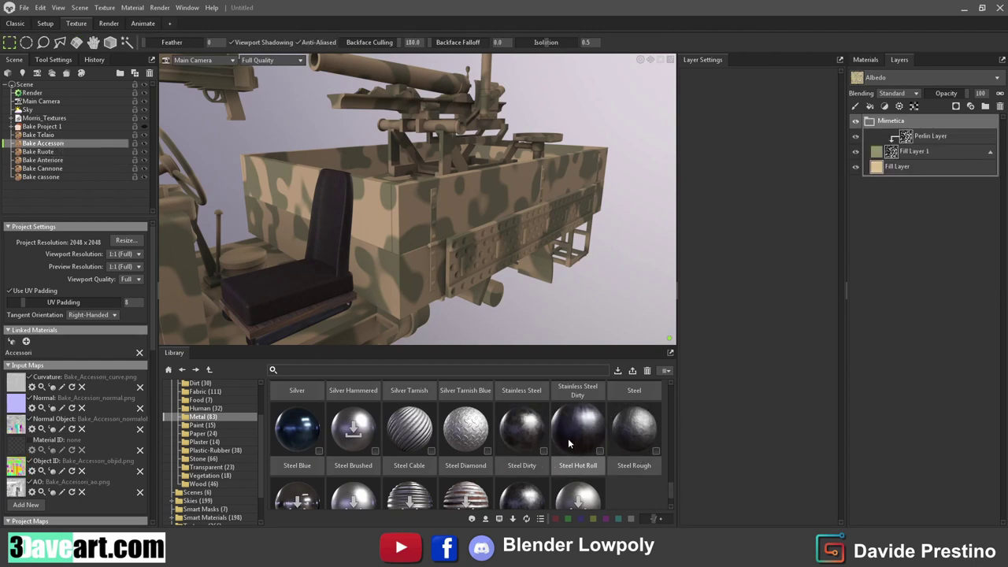
{"action": "left_click_drag", "start_coordinate": [575, 441], "coordinate": [900, 120]}
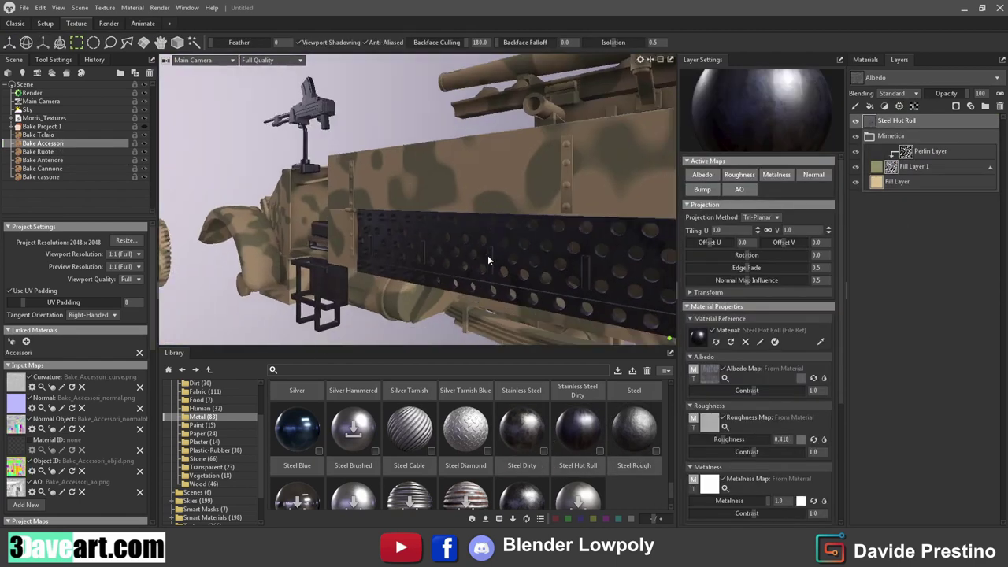
{"action": "left_click_drag", "start_coordinate": [487, 256], "coordinate": [435, 233]}
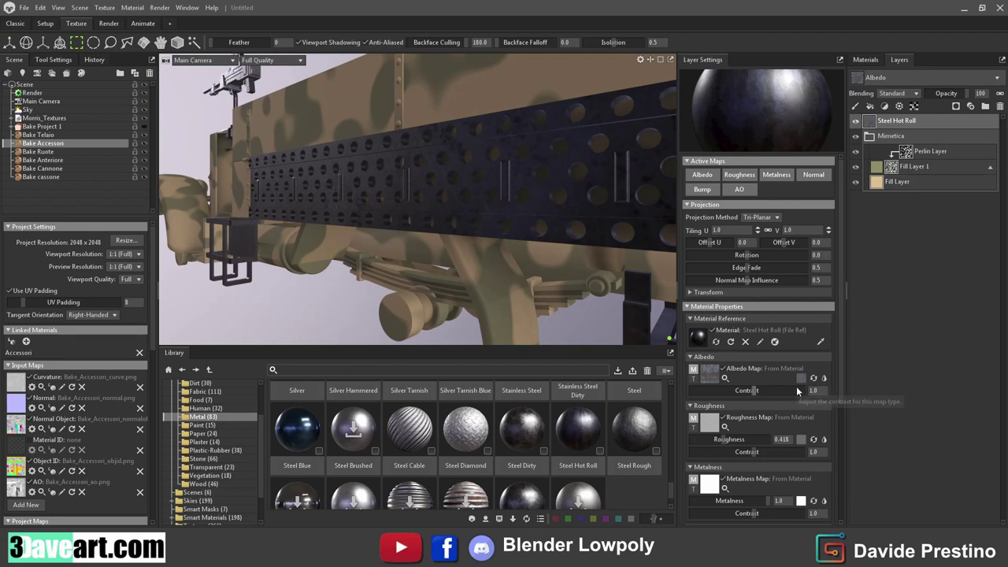
{"action": "left_click", "coordinate": [802, 379]}
{"action": "left_click", "coordinate": [551, 243]}
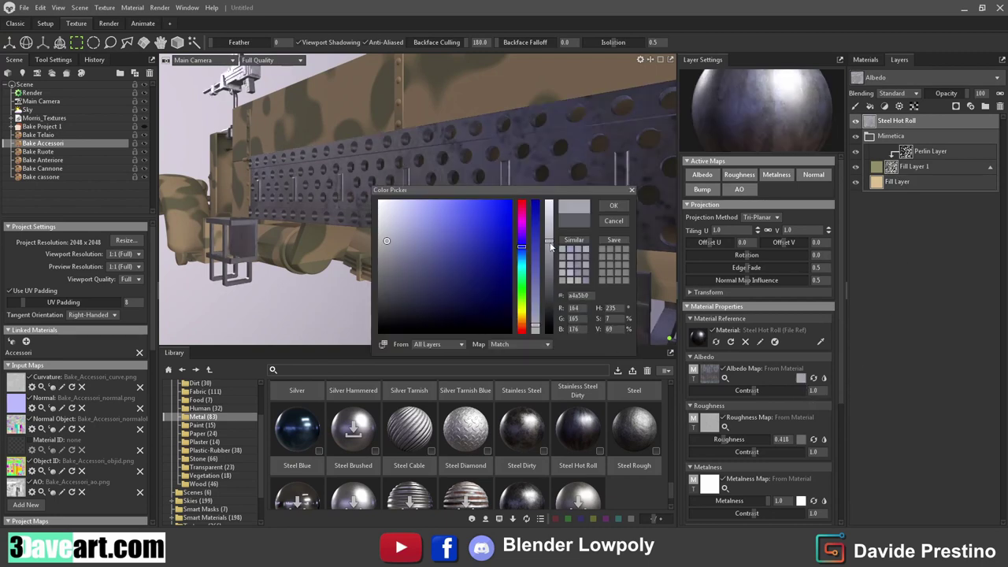
{"action": "left_click", "coordinate": [615, 222]}
{"action": "left_click_drag", "start_coordinate": [385, 250], "coordinate": [853, 193]}
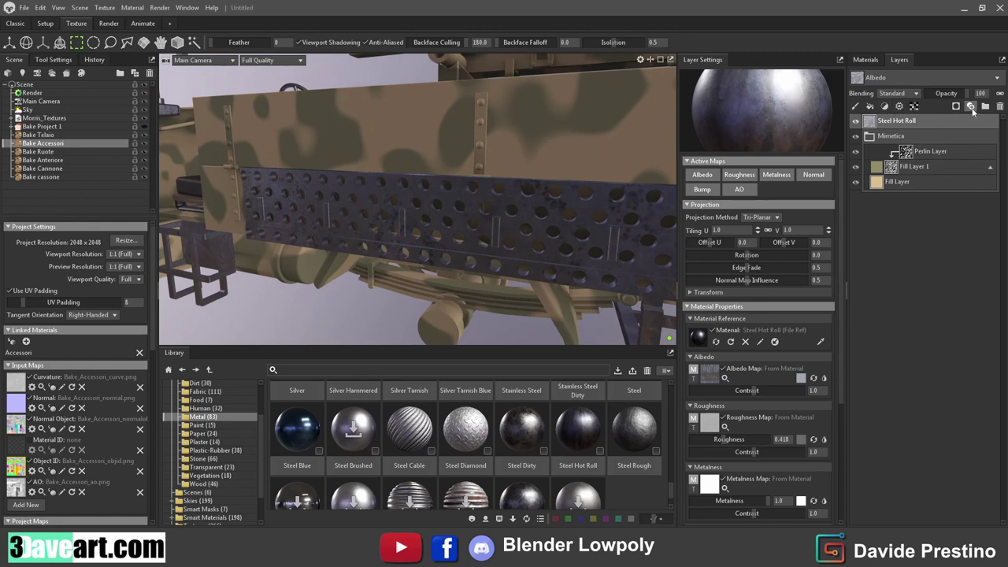
Step: Add a Color Selection mask to the Steel Hot Roll layer
{"action": "left_click", "coordinate": [970, 105]}
{"action": "left_click", "coordinate": [921, 126]}
{"action": "left_click", "coordinate": [899, 106]}
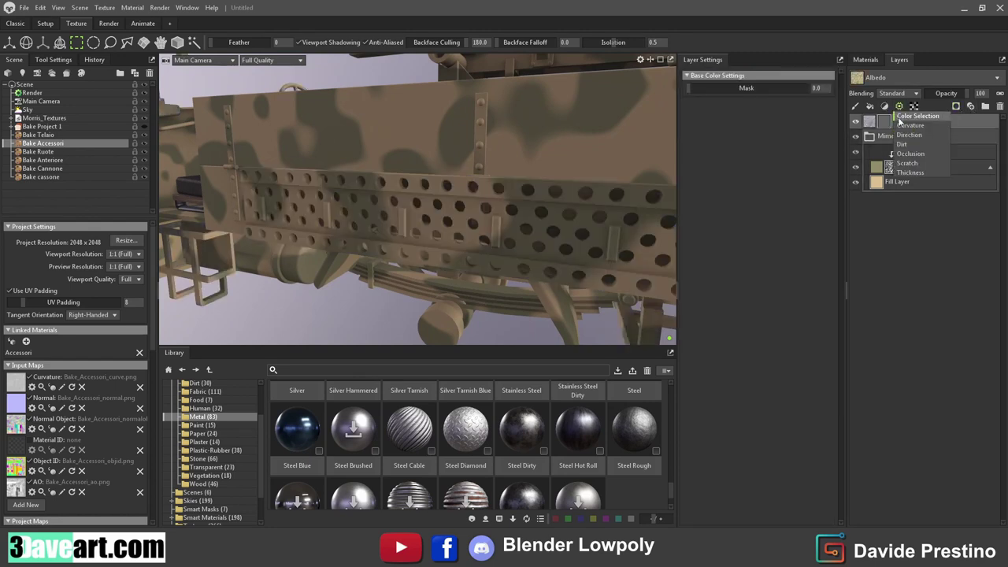
{"action": "left_click", "coordinate": [908, 117]}
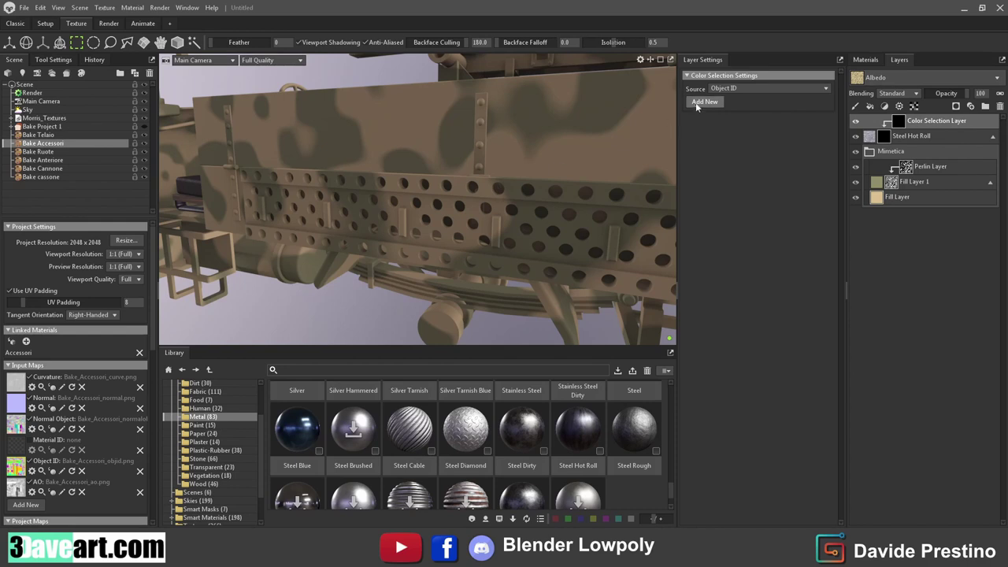
Step: Add Object ID colour entries, sampling the perforated panel's green ID
{"action": "left_click", "coordinate": [696, 103]}
{"action": "left_click", "coordinate": [551, 206]}
{"action": "scroll", "scroll_direction": "up", "scroll_amount": 3}
{"action": "left_click", "coordinate": [705, 114]}
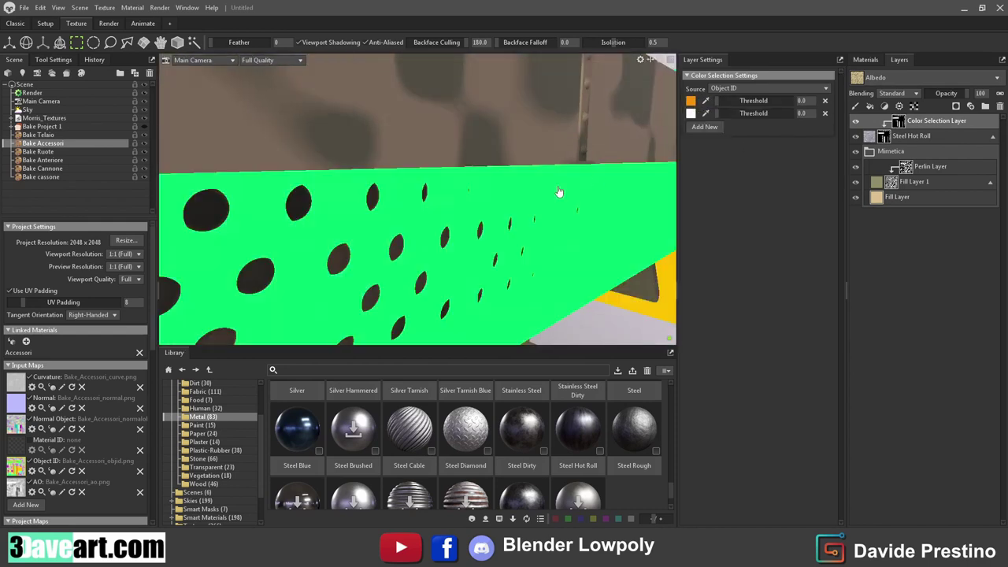
{"action": "left_click", "coordinate": [559, 191]}
{"action": "scroll", "scroll_direction": "down", "scroll_amount": 3}
{"action": "left_click_drag", "start_coordinate": [531, 253], "coordinate": [347, 256]}
{"action": "scroll", "scroll_direction": "up", "scroll_amount": 3}
Step: Sample the gun part's magenta ID, add a fourth entry, and add a paint layer on top
{"action": "left_click", "coordinate": [704, 126]}
{"action": "left_click", "coordinate": [482, 251]}
{"action": "scroll", "scroll_direction": "up", "scroll_amount": 3}
{"action": "left_click", "coordinate": [705, 139]}
{"action": "left_click", "coordinate": [824, 138]}
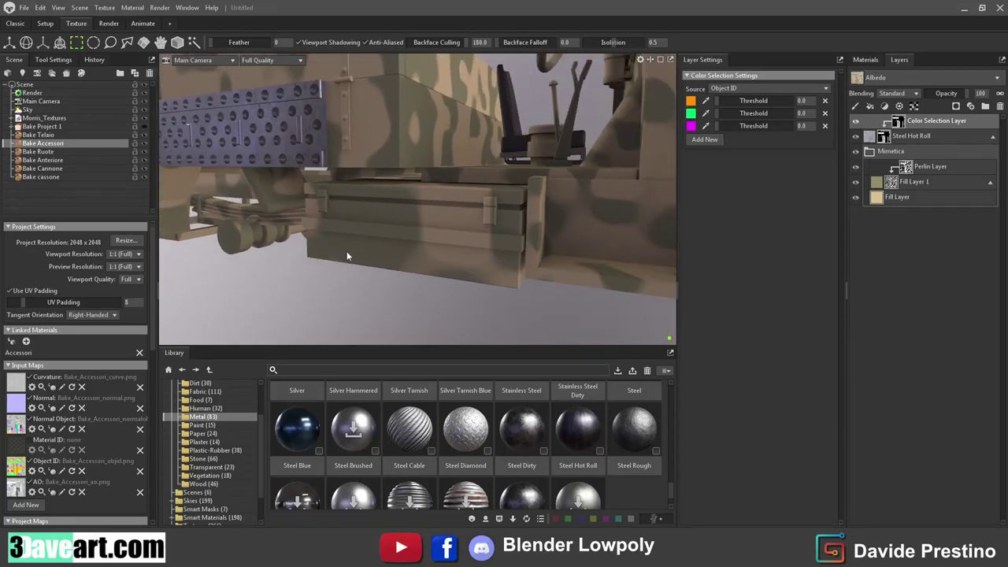
{"action": "left_click", "coordinate": [703, 140]}
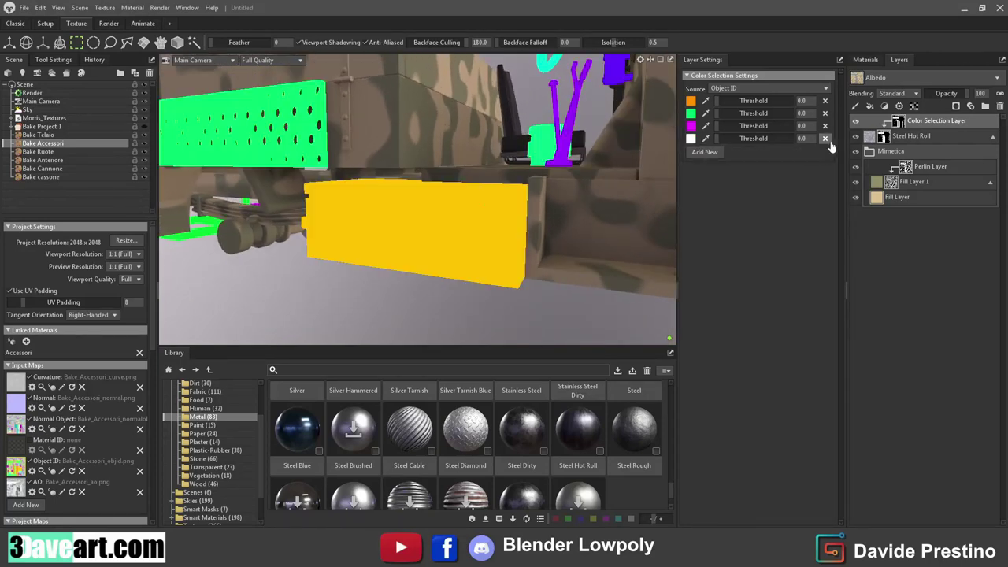
{"action": "left_click_drag", "start_coordinate": [673, 203], "coordinate": [425, 260]}
{"action": "left_click", "coordinate": [856, 107]}
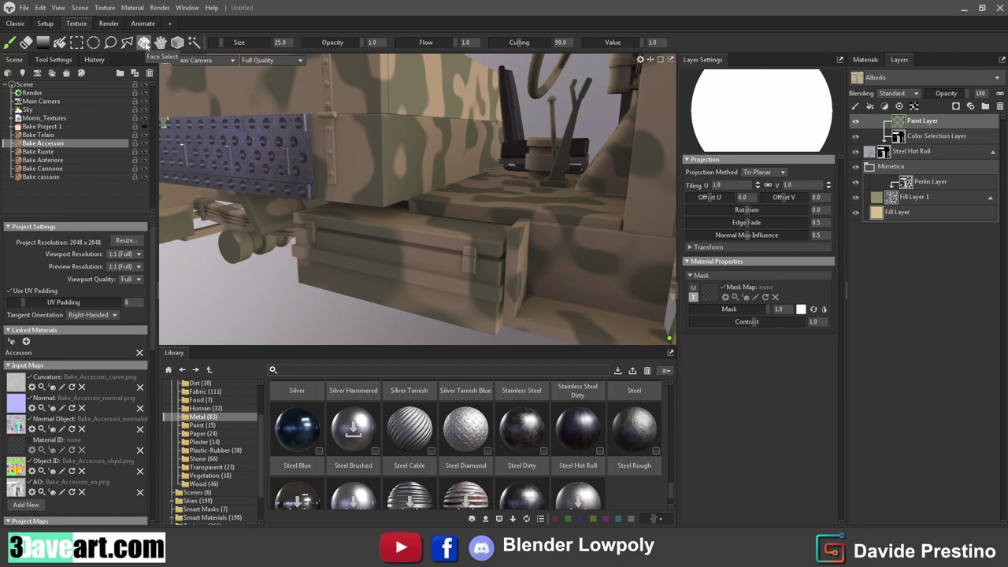
Step: Select the crate's lower panel, small panel and upper face using mesh and polygon selection
{"action": "left_click", "coordinate": [177, 42]}
{"action": "left_click", "coordinate": [469, 264]}
{"action": "left_click_drag", "start_coordinate": [469, 264], "coordinate": [379, 264]}
{"action": "scroll", "scroll_direction": "up", "scroll_amount": 3}
{"action": "left_click", "coordinate": [144, 42]}
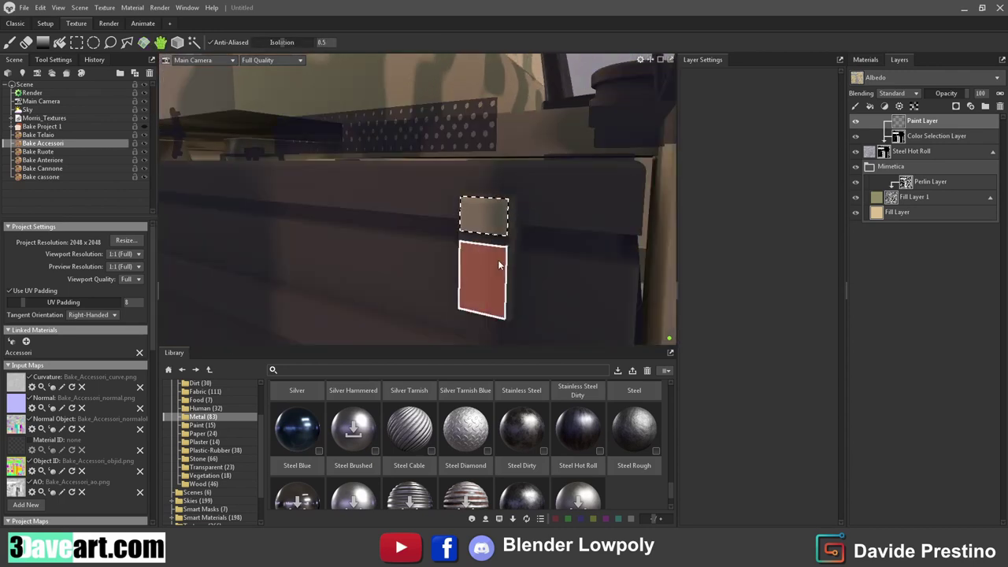
{"action": "left_click", "coordinate": [500, 265]}
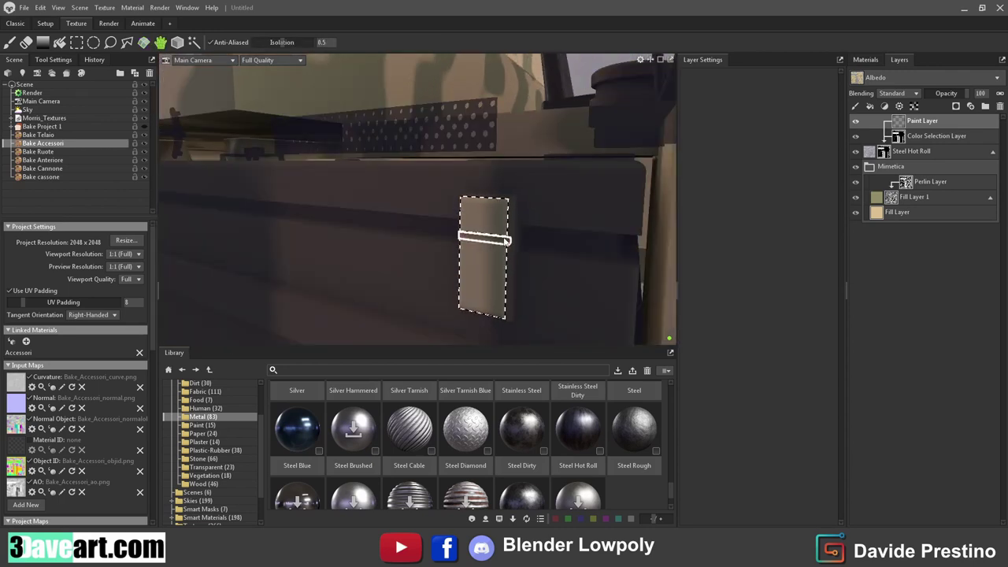
{"action": "left_click", "coordinate": [507, 240]}
{"action": "scroll", "scroll_direction": "up", "scroll_amount": 3}
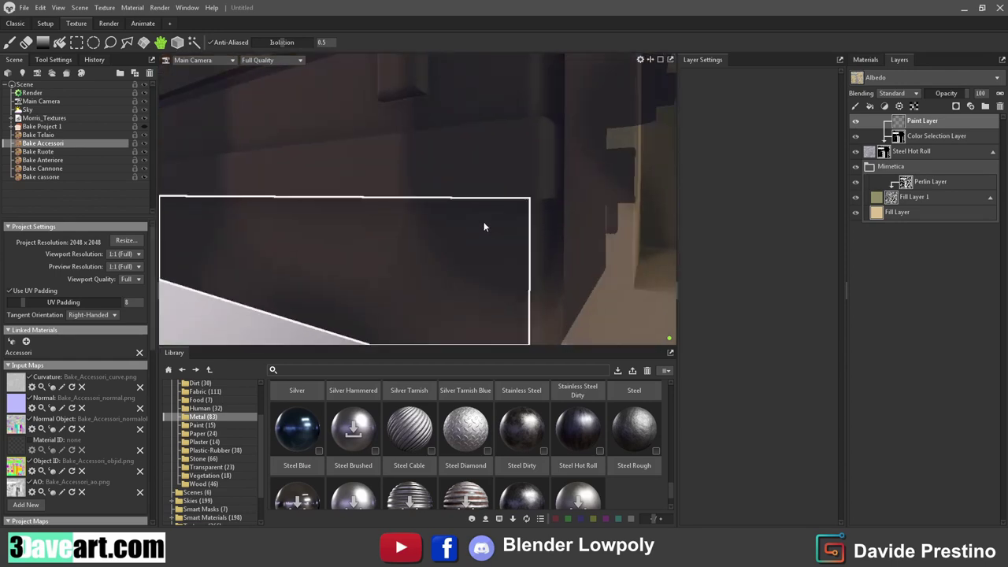
{"action": "left_click", "coordinate": [477, 206]}
{"action": "scroll", "scroll_direction": "down", "scroll_amount": 3}
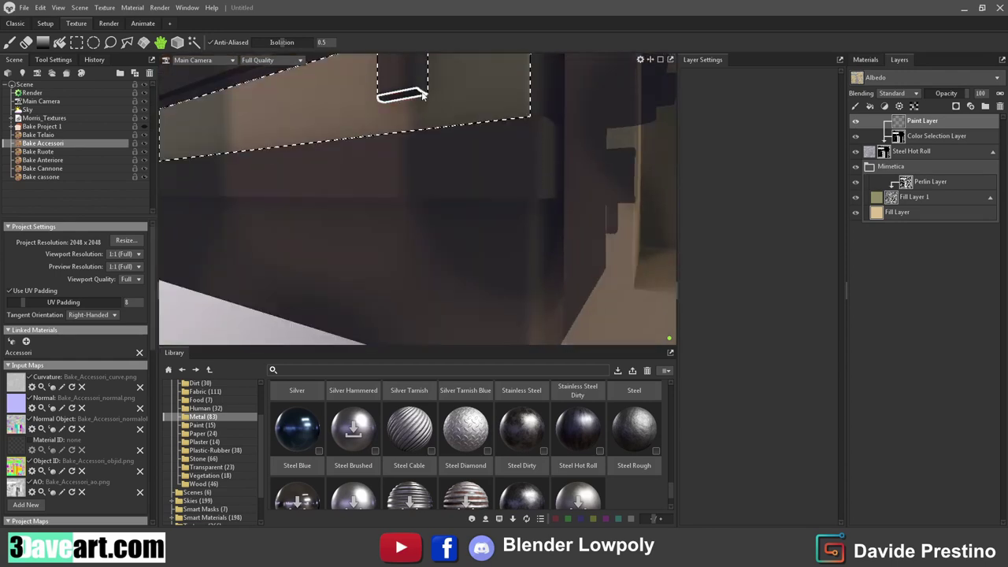
{"action": "left_click_drag", "start_coordinate": [436, 160], "coordinate": [426, 100]}
{"action": "left_click_drag", "start_coordinate": [449, 149], "coordinate": [488, 184]}
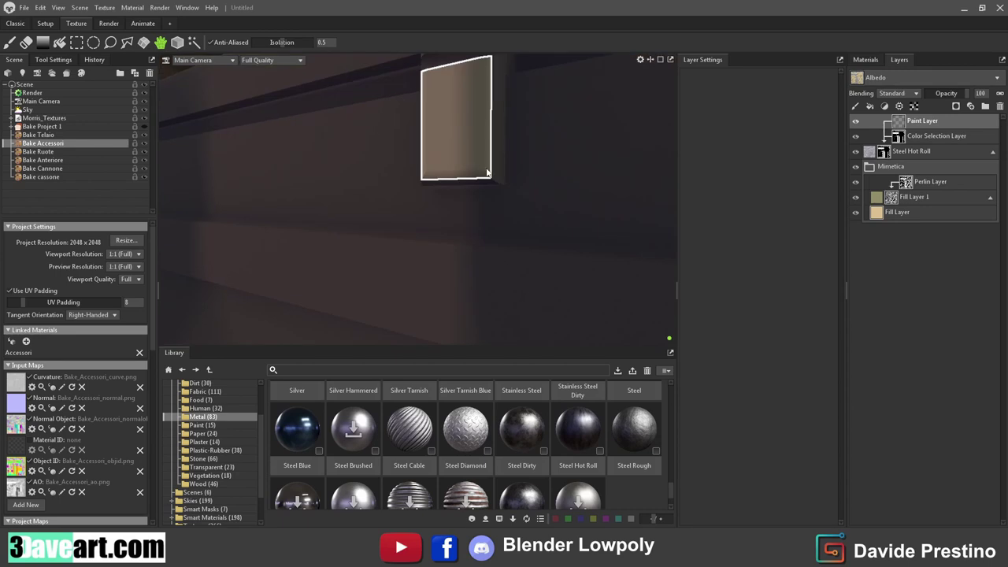
{"action": "left_click", "coordinate": [489, 184]}
{"action": "left_click_drag", "start_coordinate": [489, 117], "coordinate": [423, 221]}
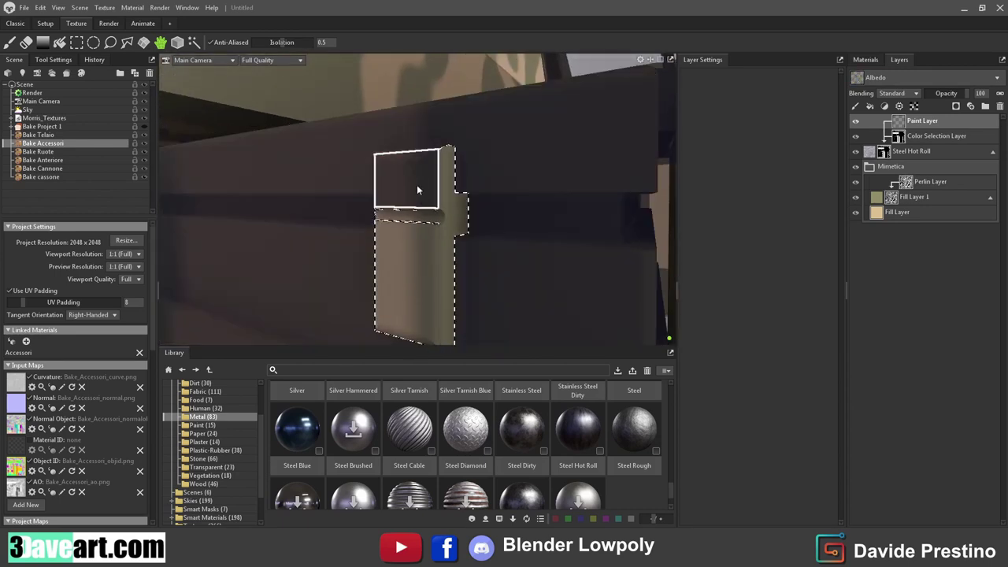
{"action": "left_click", "coordinate": [418, 190]}
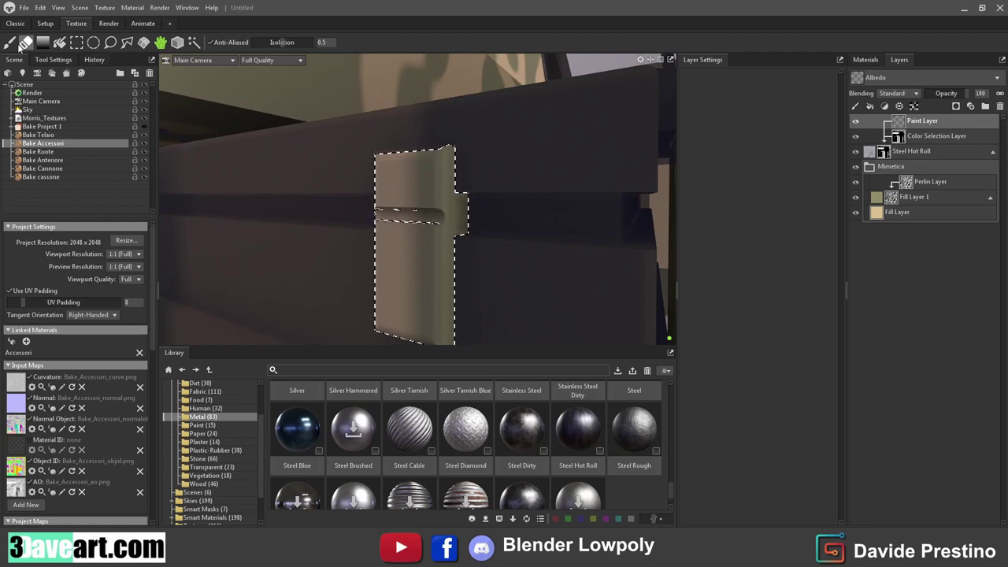
Step: Select the small vertical panel and fill the selected bracket panel into the steel mask
{"action": "left_click", "coordinate": [10, 42]}
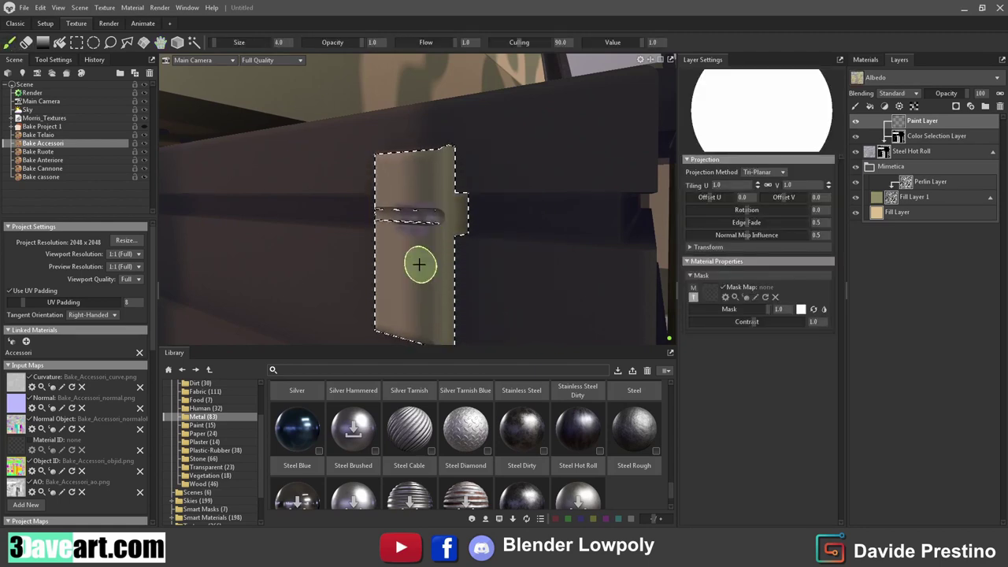
{"action": "key", "text": "w"}
{"action": "left_click", "coordinate": [417, 177]}
{"action": "left_click", "coordinate": [418, 180]}
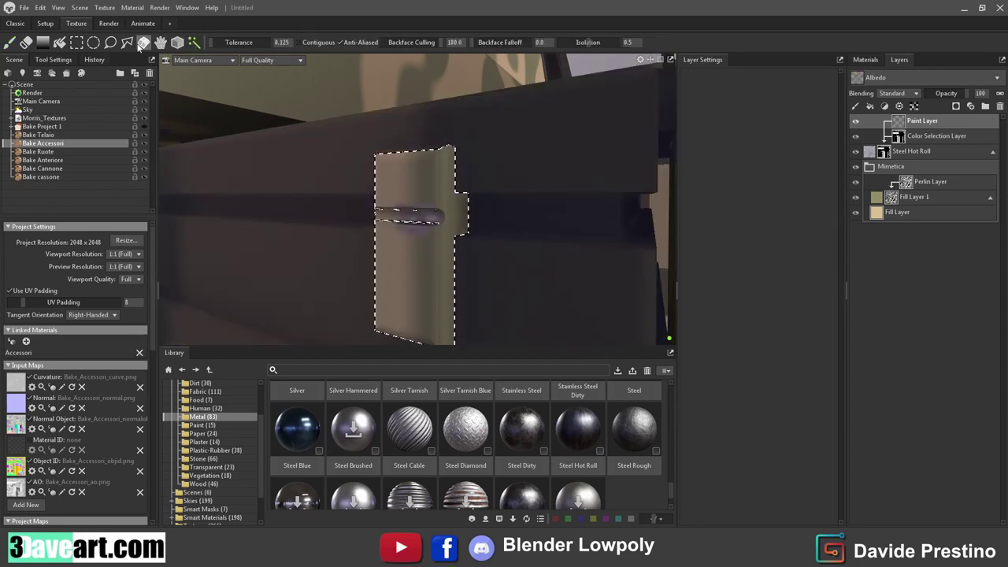
{"action": "left_click", "coordinate": [160, 44]}
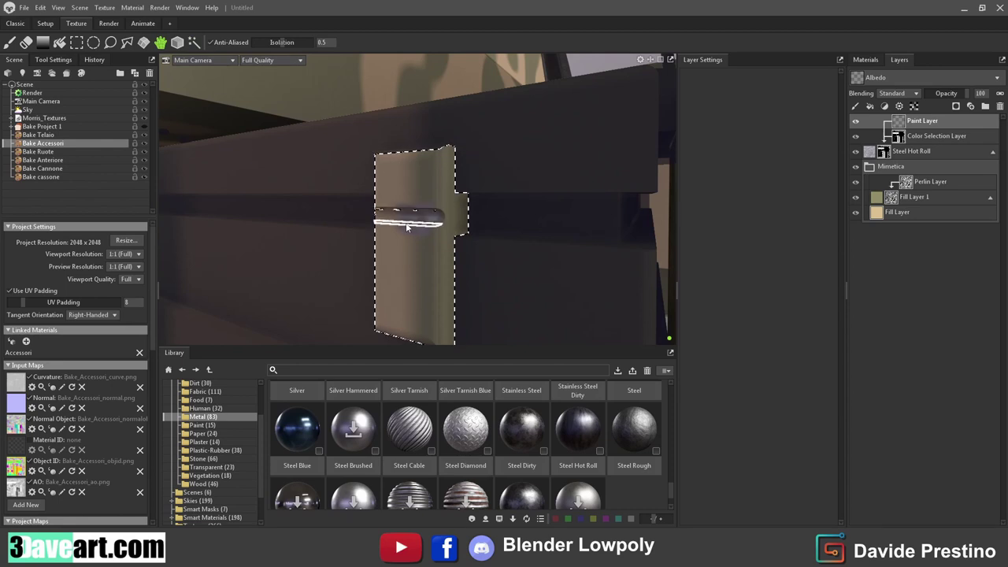
{"action": "scroll", "scroll_direction": "down", "scroll_amount": 3}
{"action": "left_click_drag", "start_coordinate": [441, 254], "coordinate": [449, 209]}
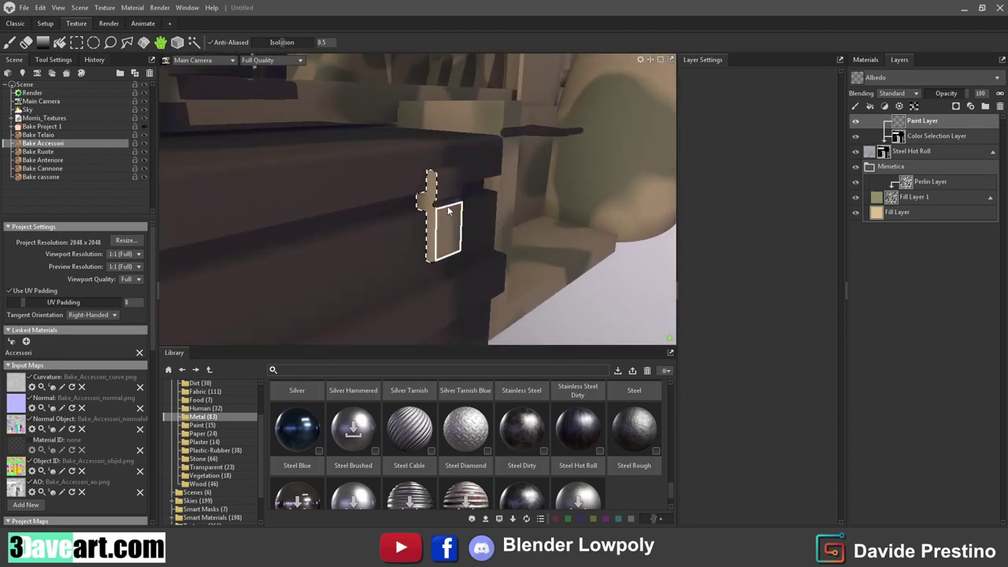
{"action": "left_click_drag", "start_coordinate": [449, 221], "coordinate": [368, 250]}
{"action": "left_click_drag", "start_coordinate": [348, 302], "coordinate": [313, 287]}
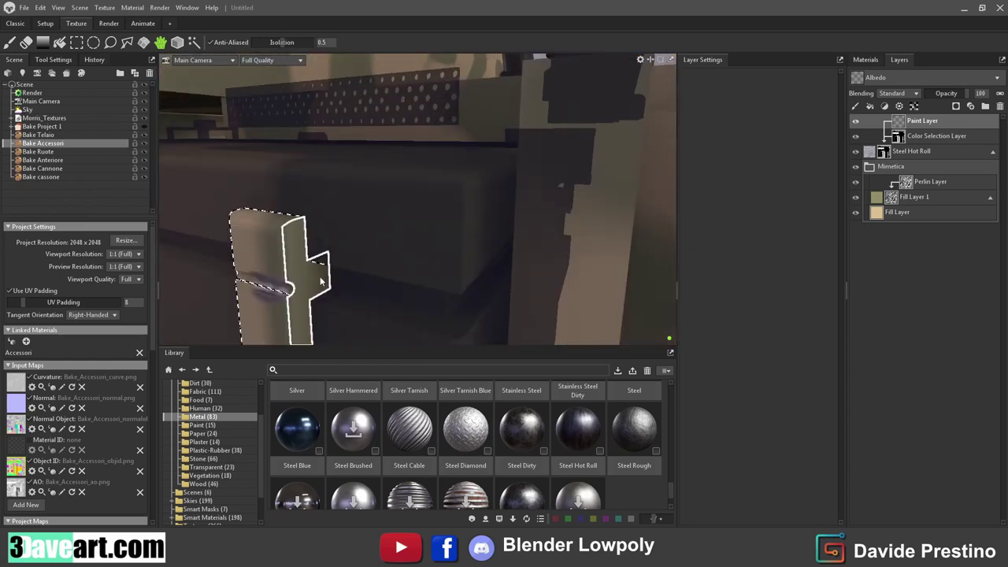
{"action": "key", "text": "g"}
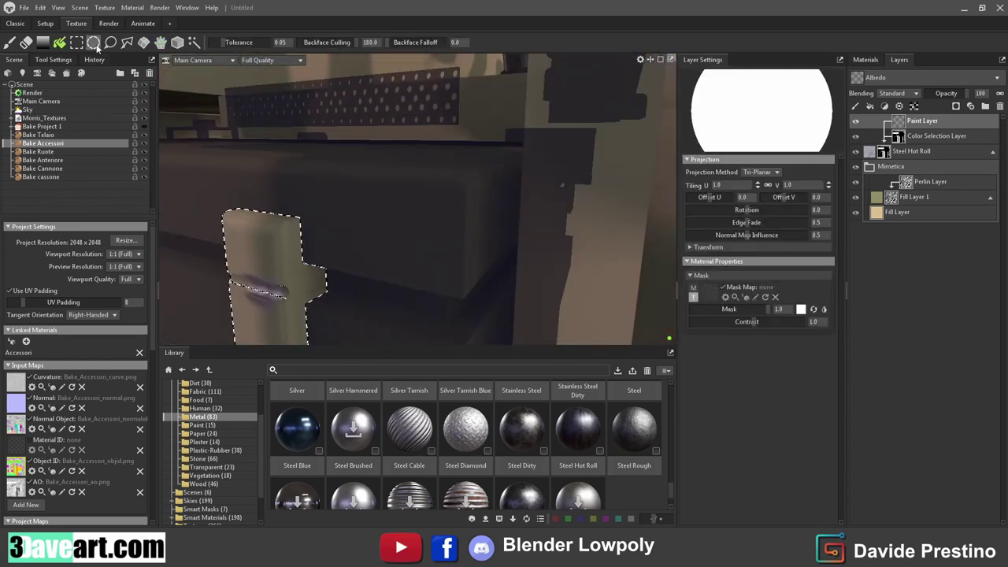
{"action": "left_click", "coordinate": [160, 42]}
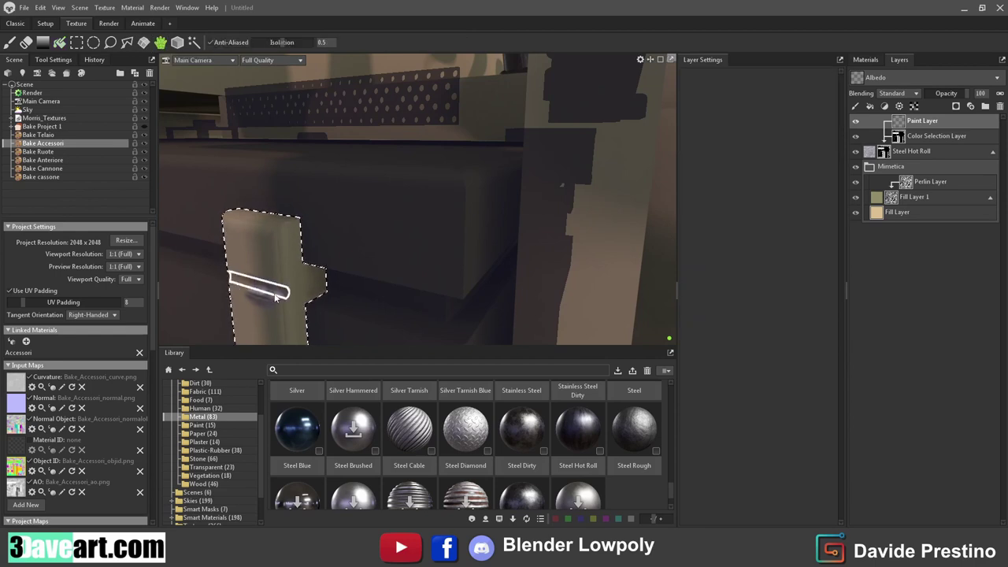
{"action": "key", "text": "g"}
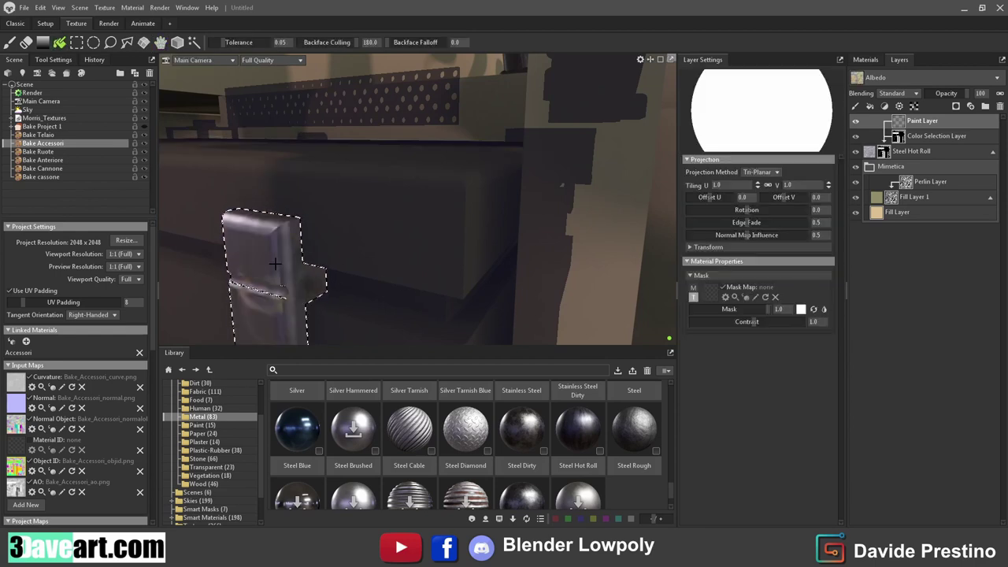
{"action": "left_click_drag", "start_coordinate": [270, 265], "coordinate": [425, 214]}
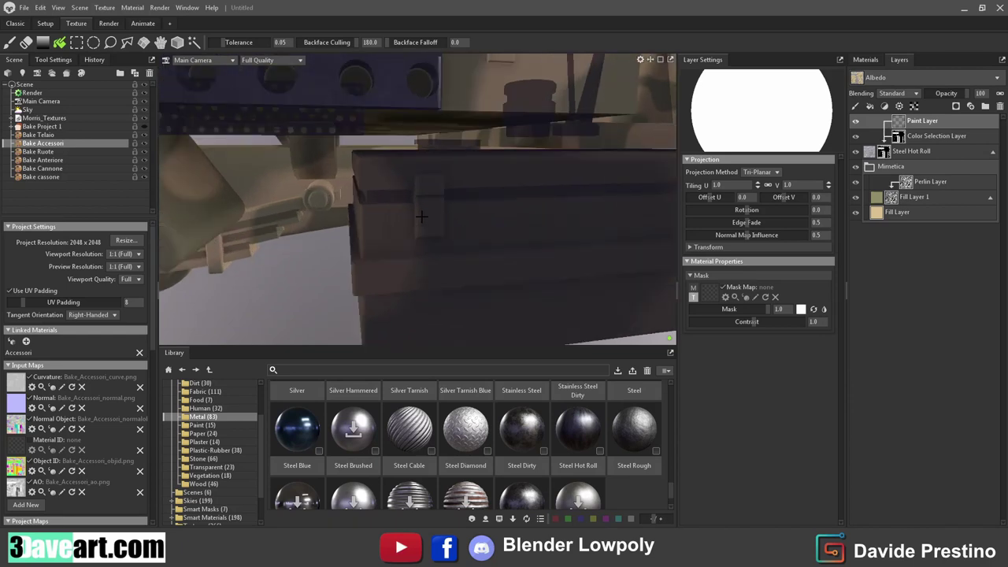
{"action": "left_click_drag", "start_coordinate": [290, 158], "coordinate": [279, 262]}
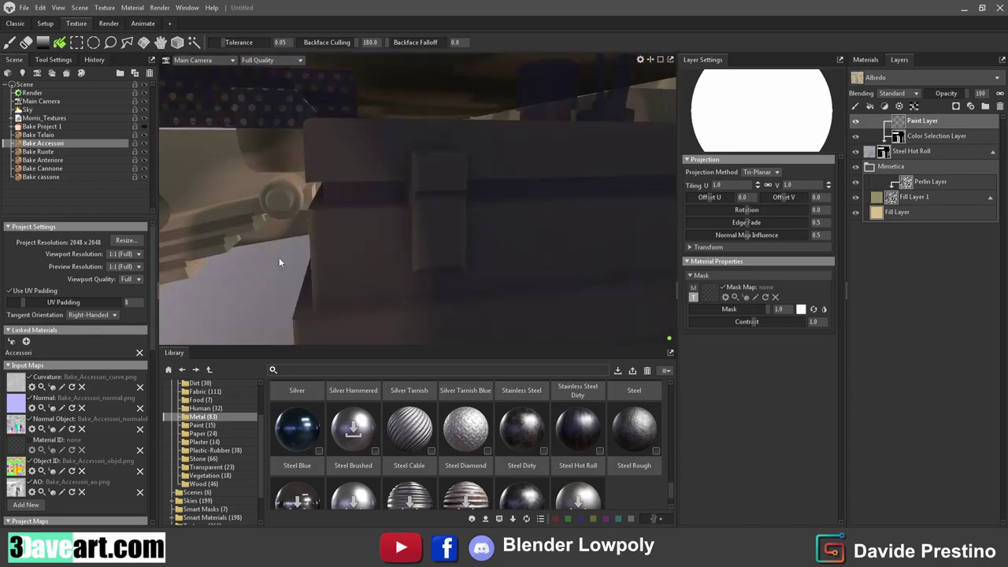
Step: Select the small block and long strip on the side box and fill them into the steel mask
{"action": "left_click", "coordinate": [160, 42]}
{"action": "left_click_drag", "start_coordinate": [466, 228], "coordinate": [407, 196]}
{"action": "left_click", "coordinate": [406, 196]}
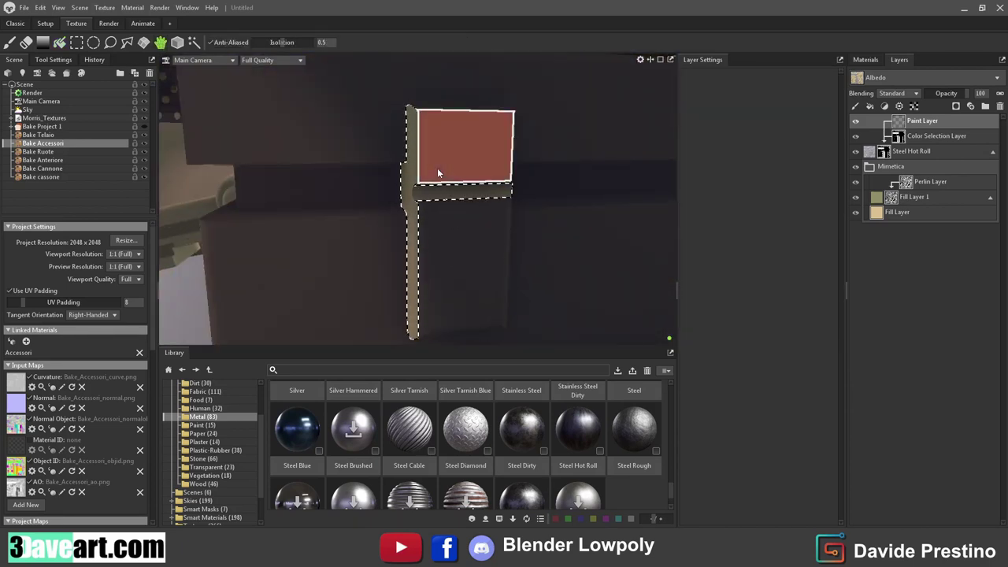
{"action": "left_click", "coordinate": [440, 246]}
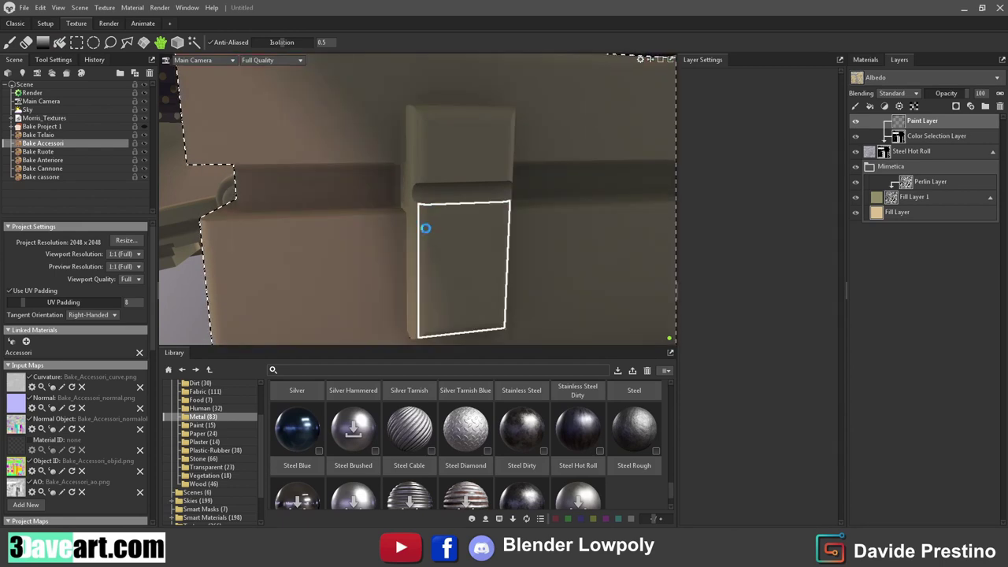
{"action": "left_click", "coordinate": [426, 228]}
{"action": "left_click_drag", "start_coordinate": [440, 224], "coordinate": [385, 258]}
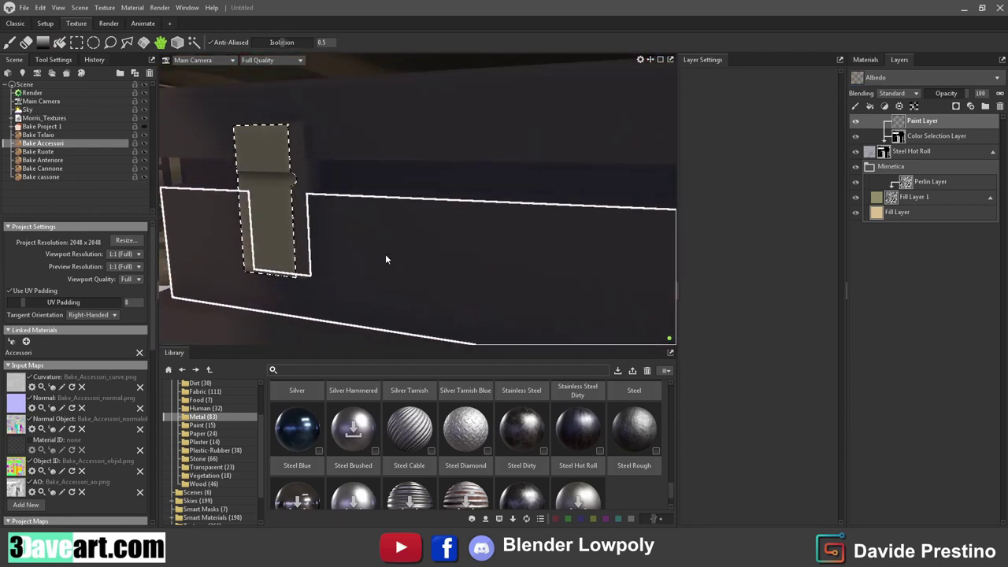
{"action": "left_click_drag", "start_coordinate": [299, 232], "coordinate": [309, 248]}
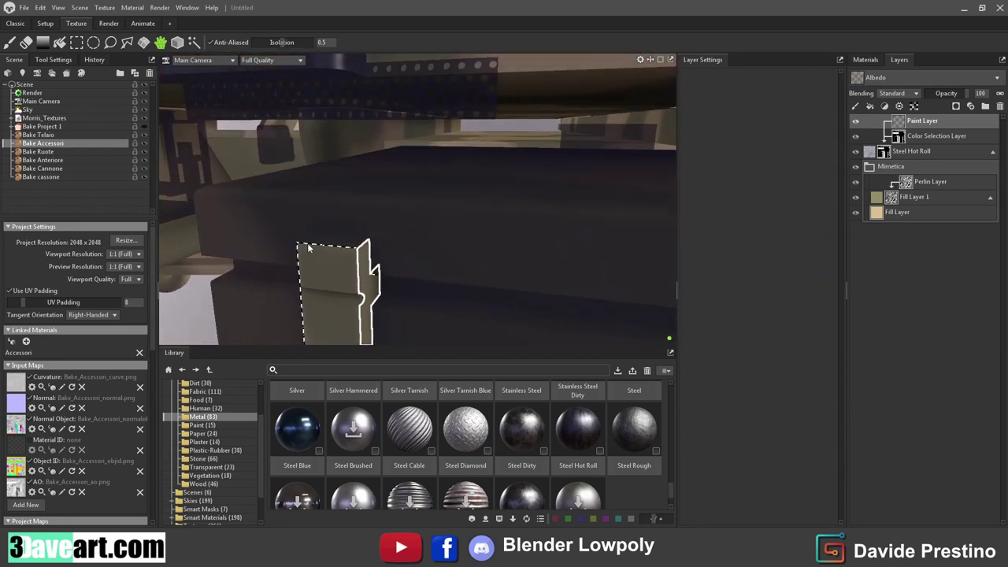
{"action": "left_click_drag", "start_coordinate": [348, 274], "coordinate": [347, 152]}
{"action": "left_click_drag", "start_coordinate": [348, 75], "coordinate": [367, 166]}
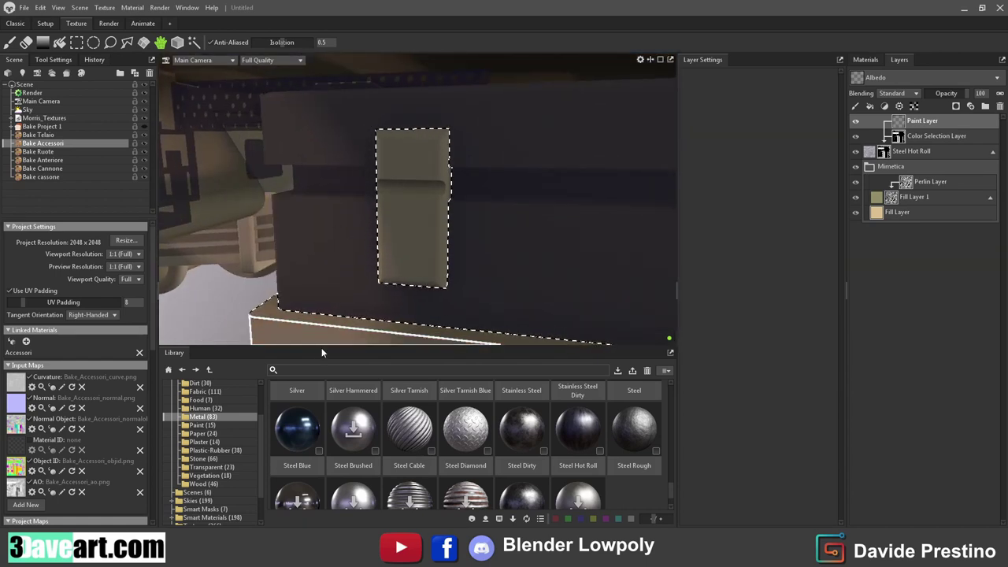
{"action": "left_click_drag", "start_coordinate": [321, 344], "coordinate": [448, 266]}
{"action": "left_click_drag", "start_coordinate": [455, 208], "coordinate": [454, 172]}
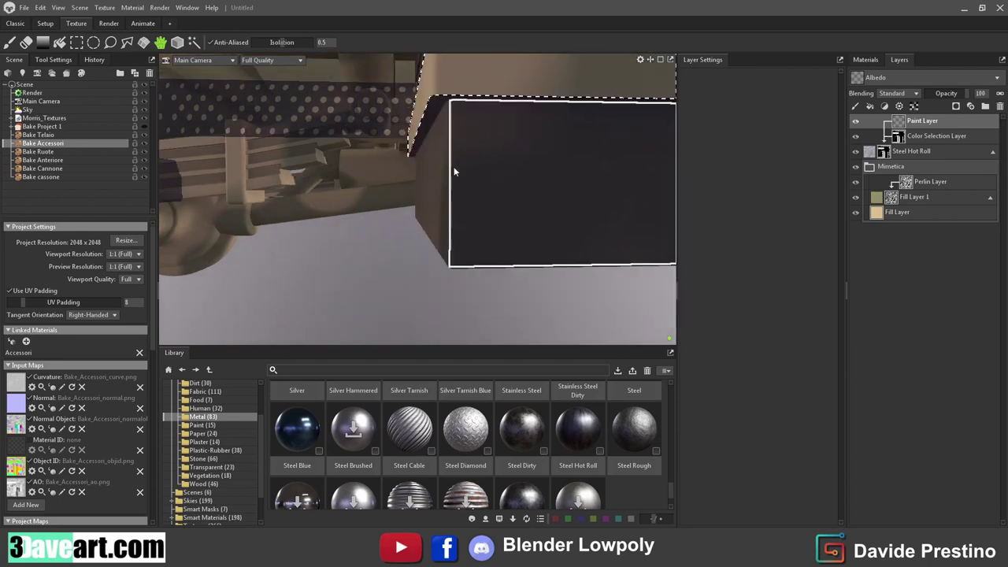
{"action": "left_click_drag", "start_coordinate": [519, 162], "coordinate": [406, 123]}
{"action": "key", "text": "f"}
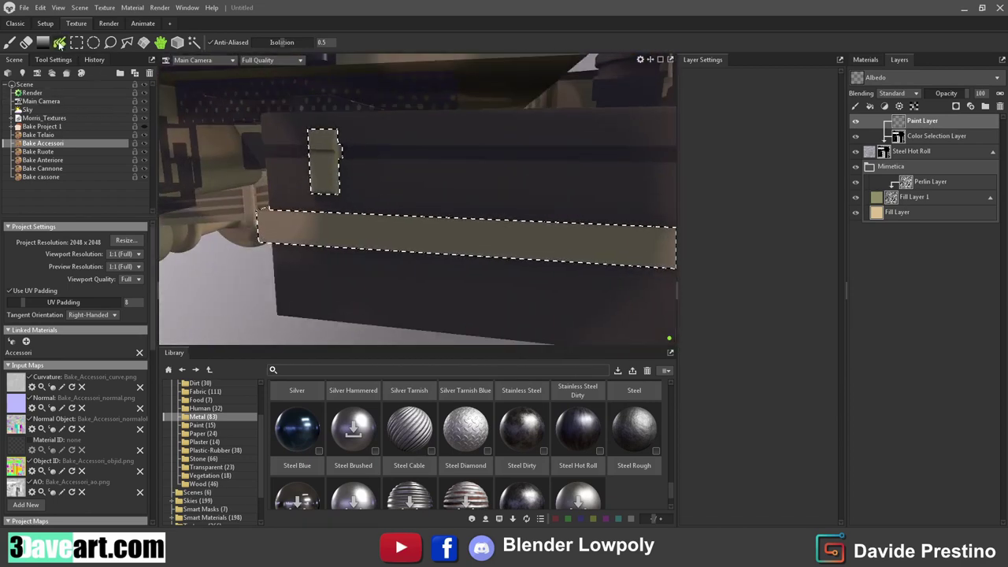
Step: Clear the selection and zoom out to view the whole vehicle
{"action": "left_click_drag", "start_coordinate": [306, 266], "coordinate": [237, 204]}
{"action": "key", "text": "b"}
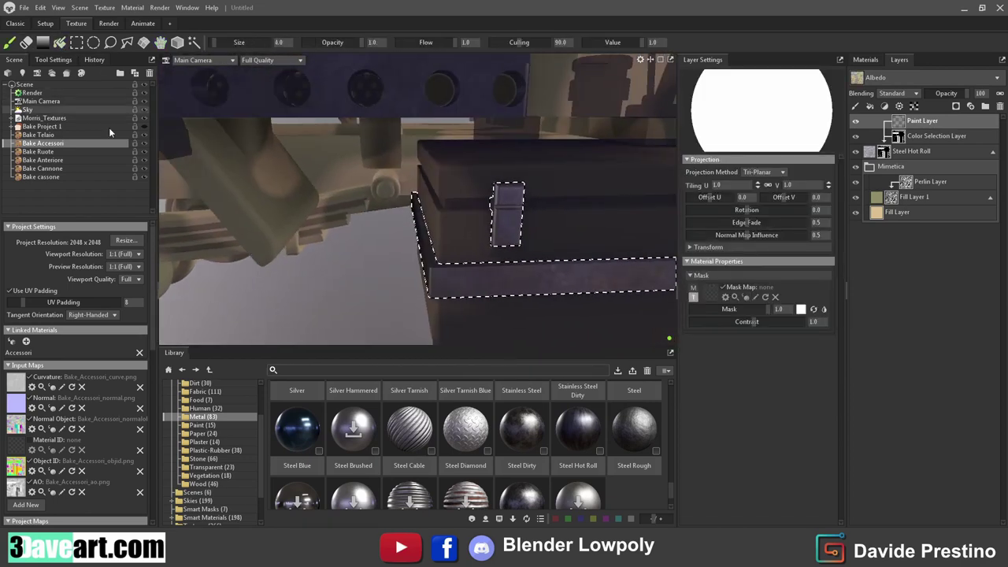
{"action": "key", "text": "m"}
{"action": "left_click_drag", "start_coordinate": [332, 282], "coordinate": [468, 195]}
{"action": "scroll", "scroll_direction": "up", "scroll_amount": 3}
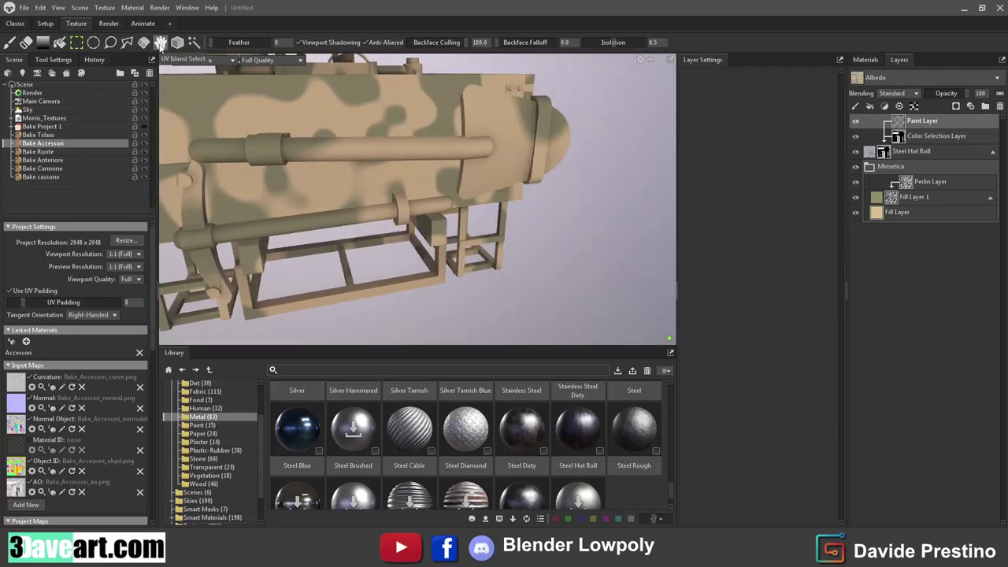
Step: Add the long barrel and lower rod Object ID colours to the steel mask's colour selection
{"action": "left_click", "coordinate": [160, 42]}
{"action": "left_click", "coordinate": [902, 138]}
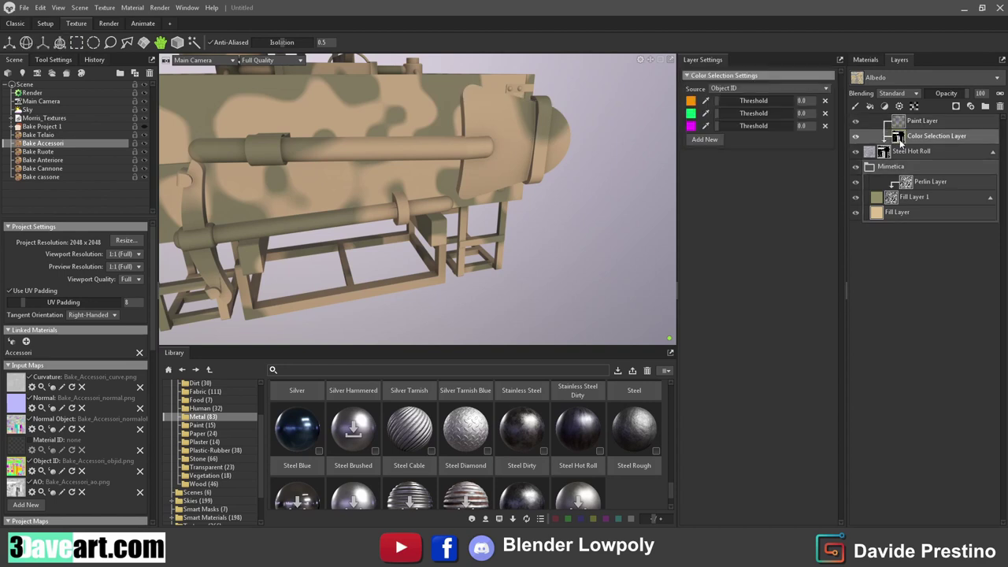
{"action": "left_click", "coordinate": [697, 139]}
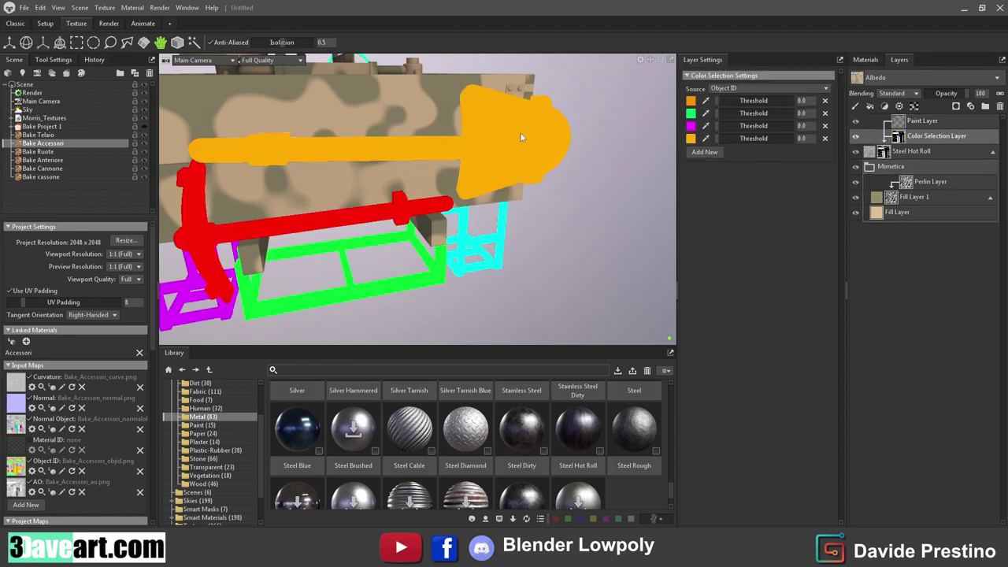
{"action": "left_click", "coordinate": [521, 138]}
{"action": "left_click", "coordinate": [705, 152]}
{"action": "left_click", "coordinate": [442, 227]}
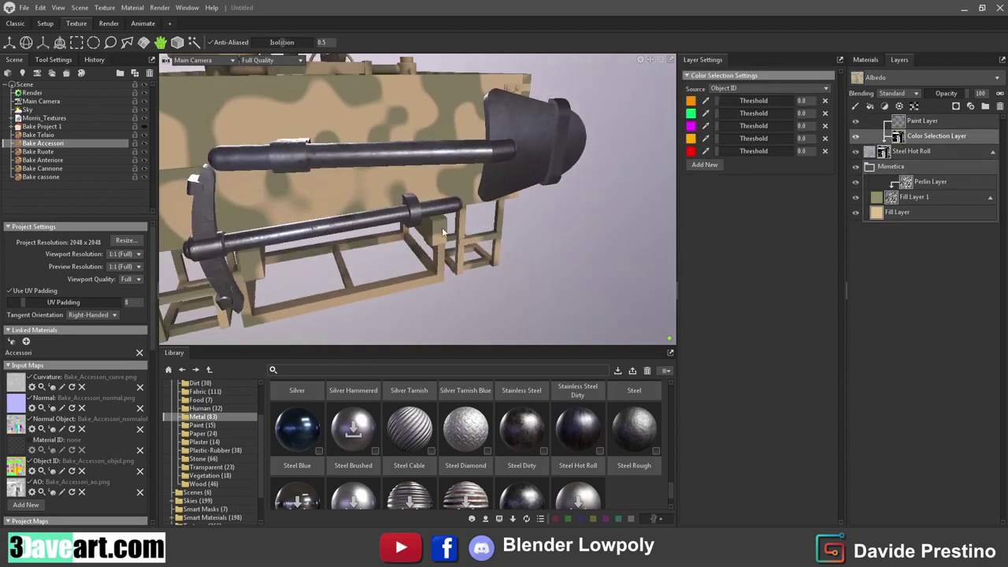
Step: Add Cedar Aged wood as a new layer at tiling 3, hidden by a black paint mask
{"action": "left_click", "coordinate": [203, 483]}
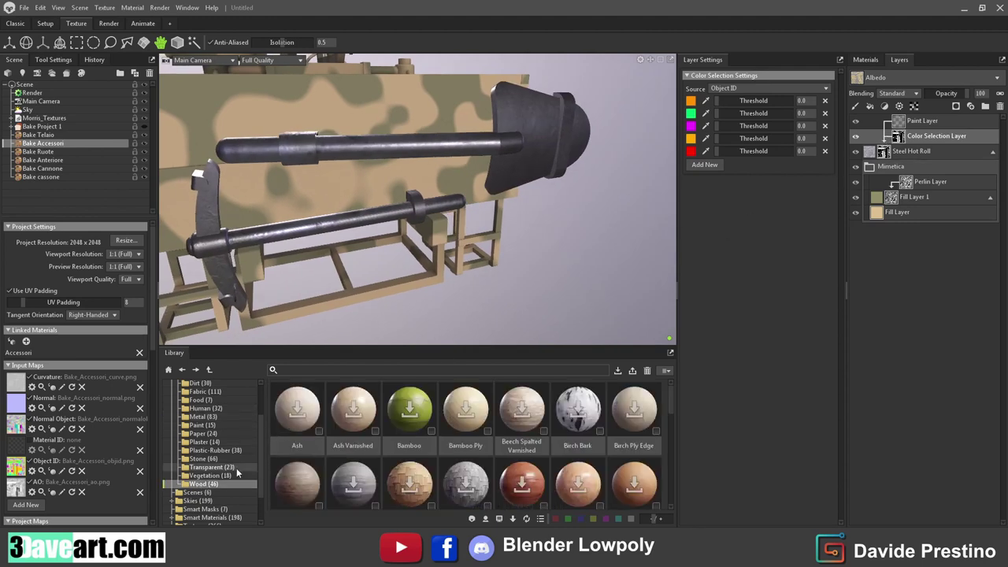
{"action": "left_click_drag", "start_coordinate": [891, 118], "coordinate": [891, 120]}
{"action": "type", "text": "3"}
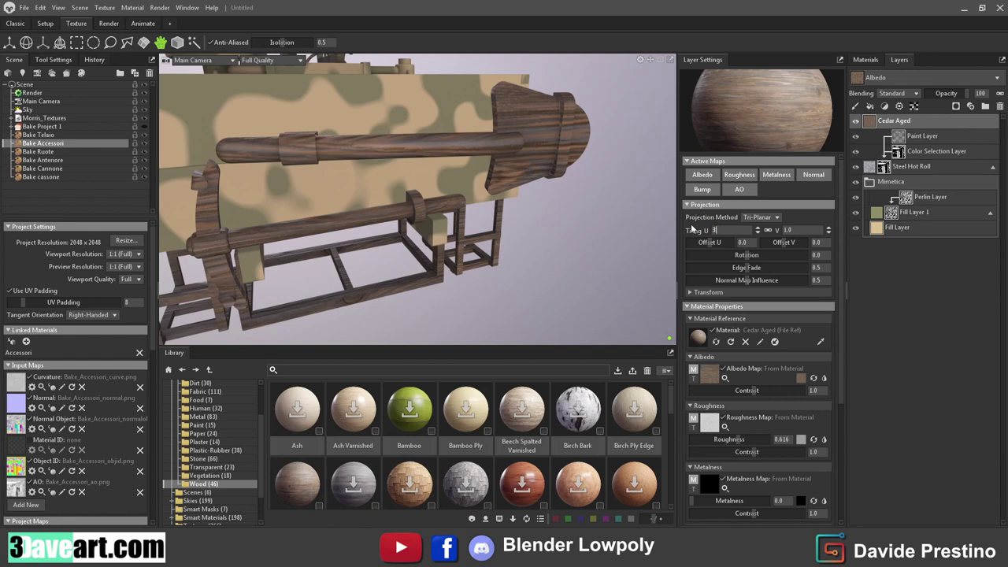
{"action": "key", "text": "Return"}
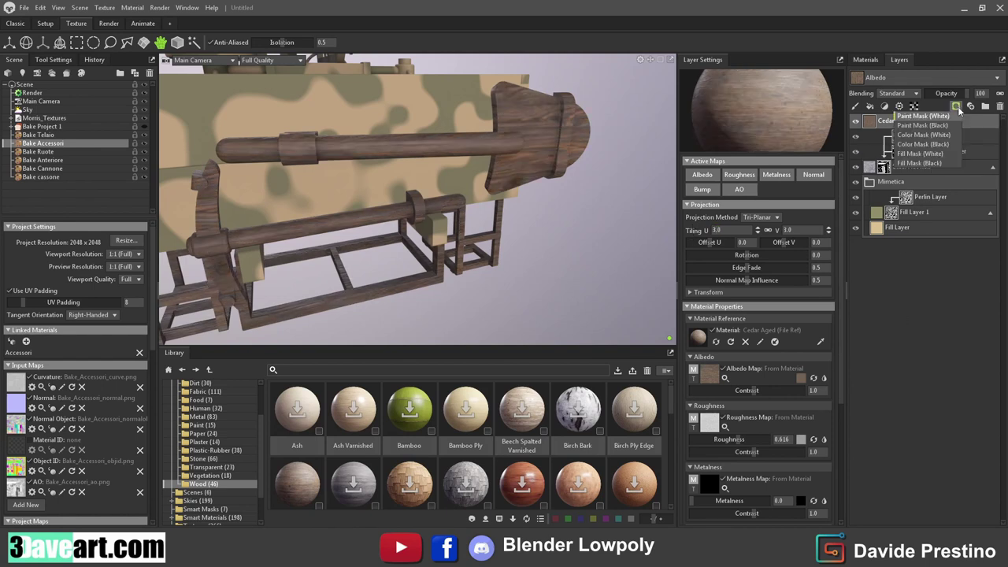
{"action": "left_click", "coordinate": [942, 126]}
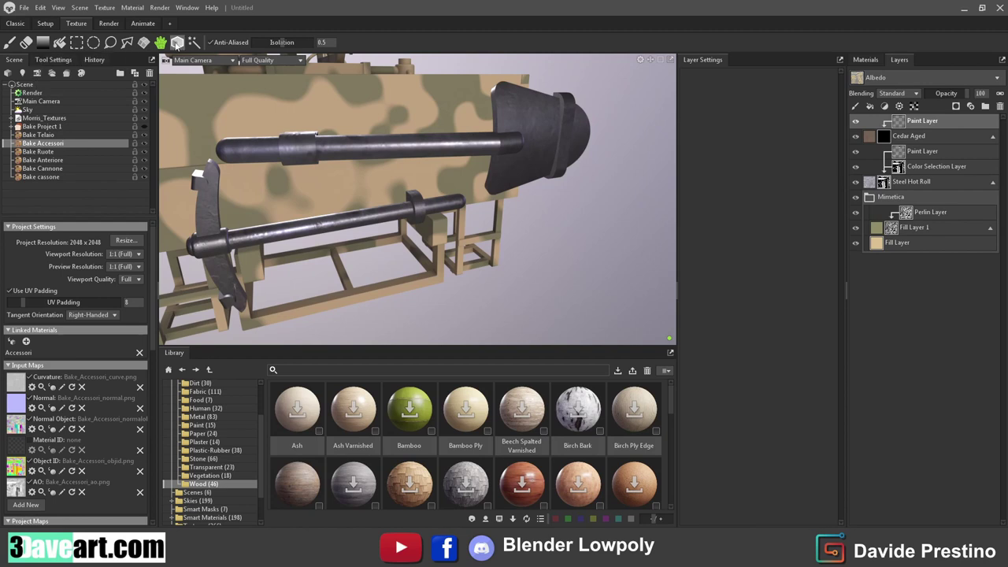
Step: Select the upper barrel and lower rod segments and fill them with the cedar wood
{"action": "left_click", "coordinate": [343, 156]}
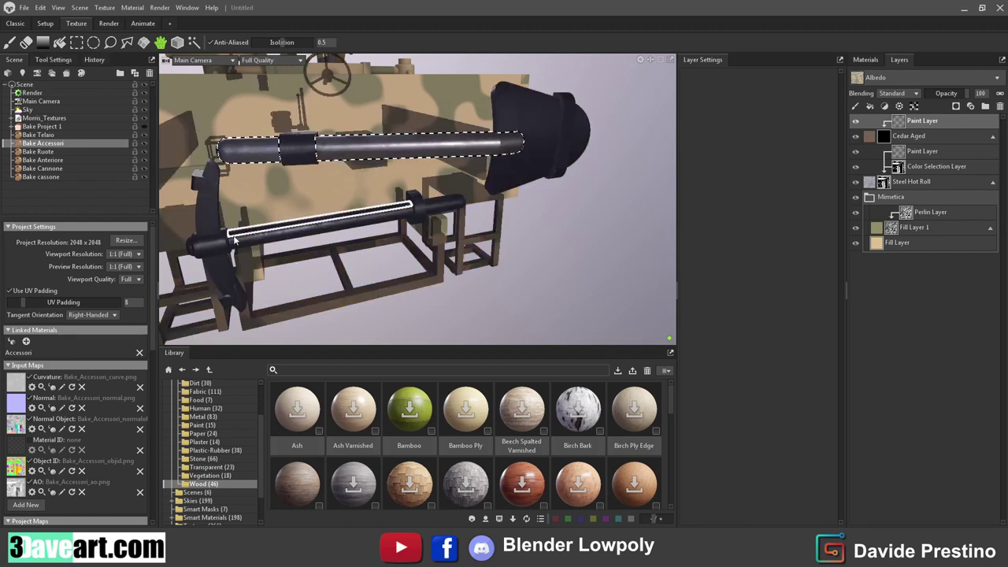
{"action": "left_click", "coordinate": [238, 245]}
{"action": "left_click_drag", "start_coordinate": [418, 183], "coordinate": [591, 171]}
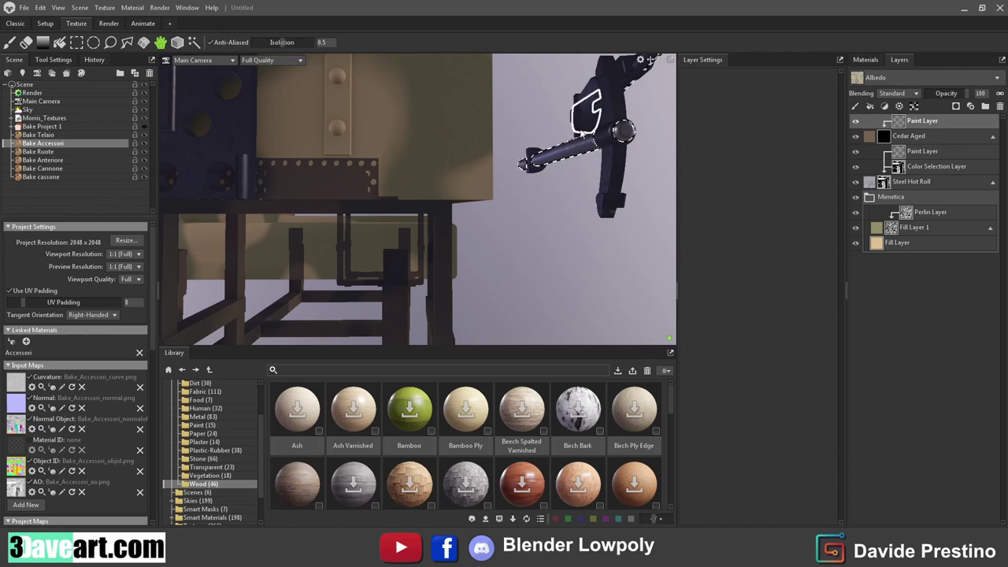
{"action": "left_click_drag", "start_coordinate": [581, 136], "coordinate": [269, 186]}
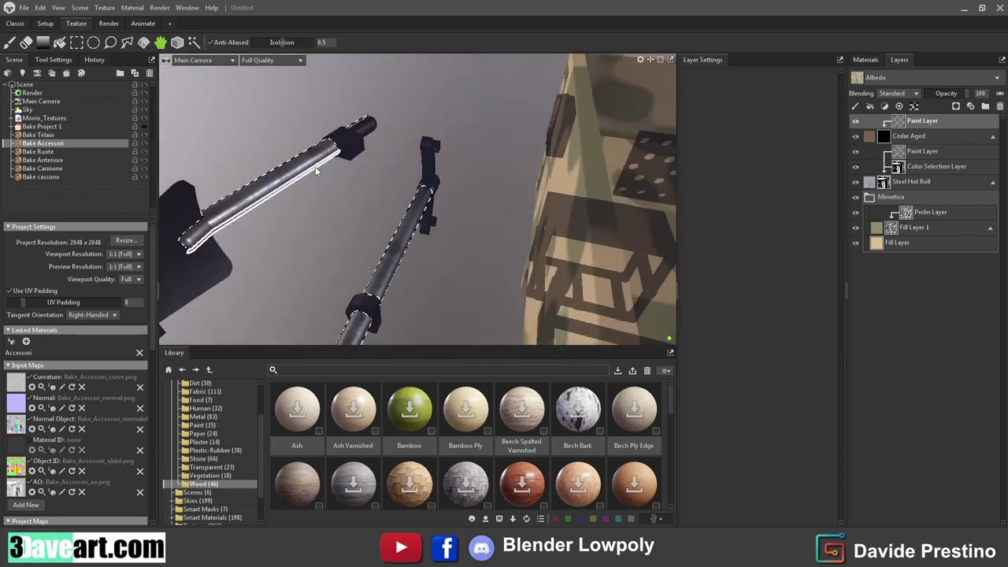
{"action": "left_click_drag", "start_coordinate": [316, 171], "coordinate": [3, 88]}
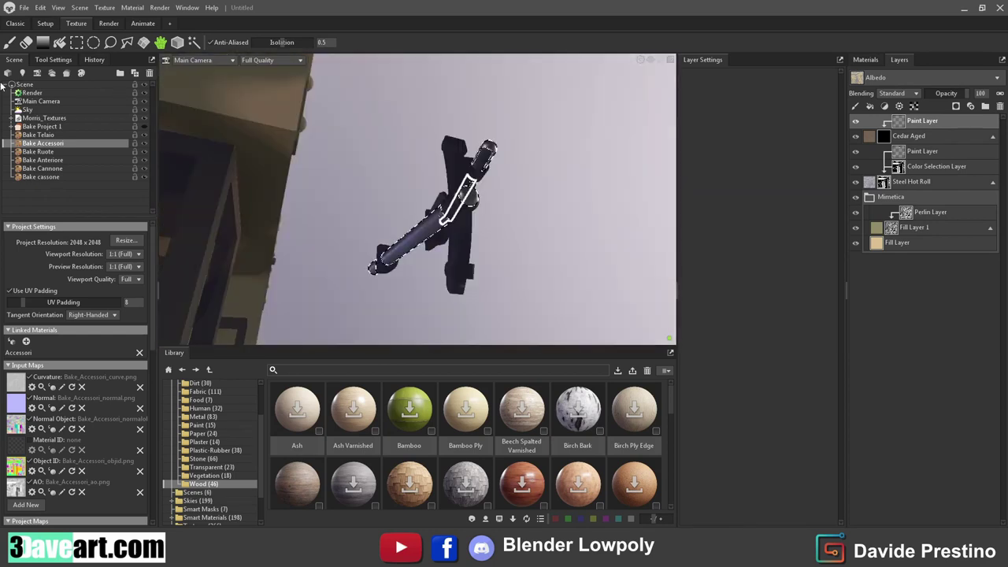
{"action": "left_click_drag", "start_coordinate": [493, 160], "coordinate": [342, 183]}
{"action": "left_click", "coordinate": [67, 43]}
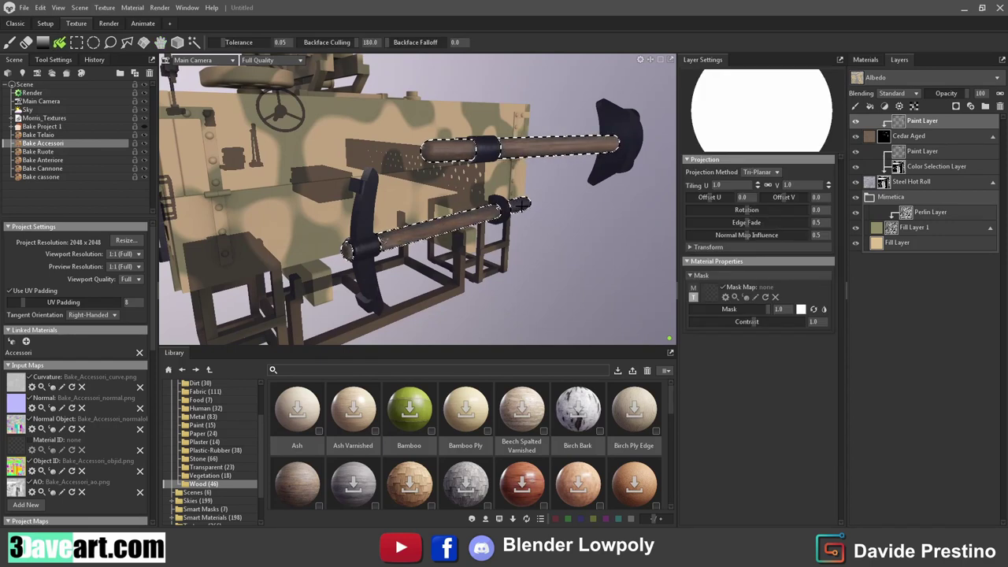
{"action": "left_click_drag", "start_coordinate": [520, 204], "coordinate": [255, 165]}
{"action": "left_click", "coordinate": [77, 42]}
{"action": "scroll", "scroll_direction": "down", "scroll_amount": 3}
{"action": "scroll", "scroll_direction": "down", "scroll_amount": 3}
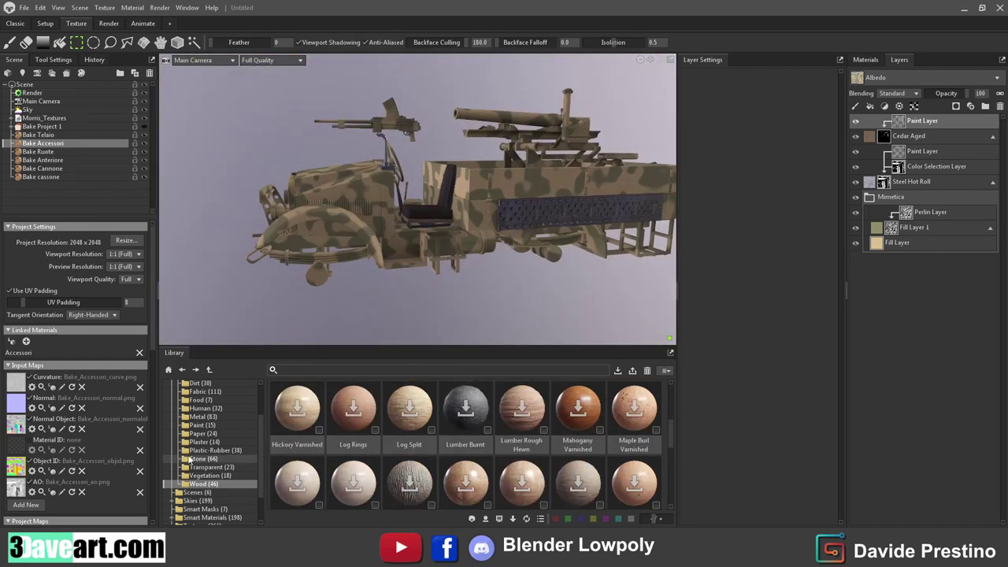
{"action": "left_click", "coordinate": [199, 417]}
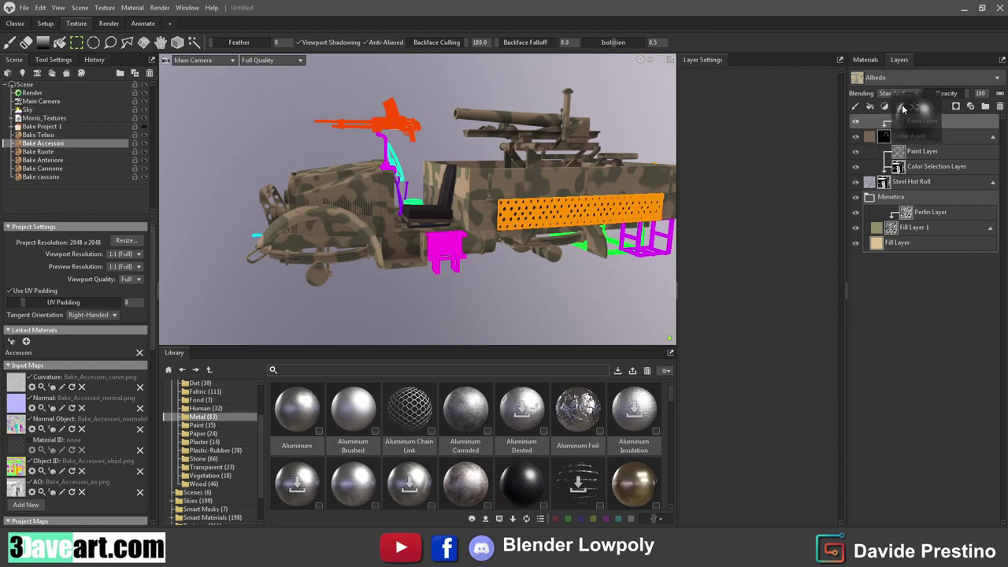
Step: Add an Anodized metal layer with a black mask and an Object ID colour selection
{"action": "left_click_drag", "start_coordinate": [518, 483], "coordinate": [378, 126]}
{"action": "left_click_drag", "start_coordinate": [378, 126], "coordinate": [430, 197]}
{"action": "scroll", "scroll_direction": "up", "scroll_amount": 3}
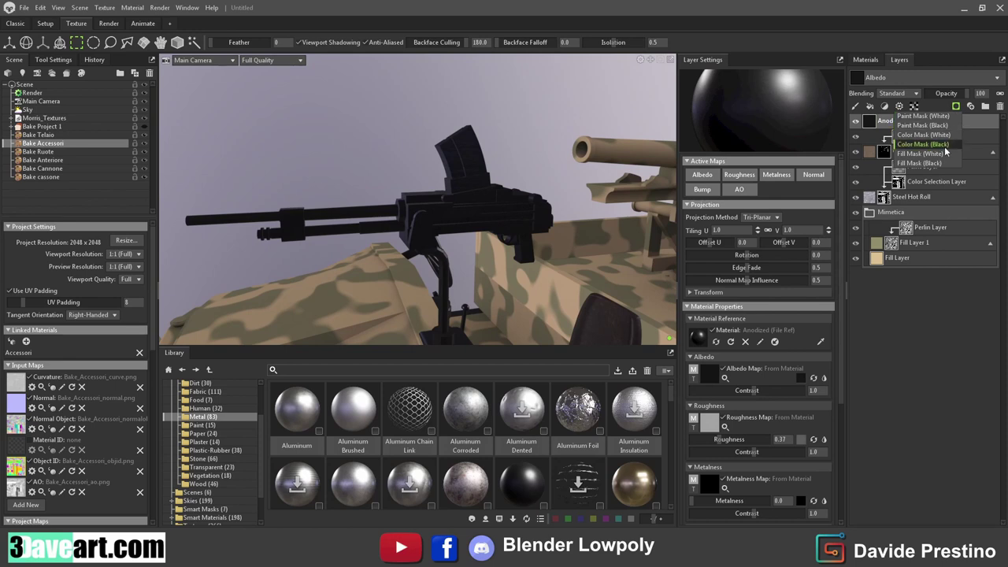
{"action": "left_click", "coordinate": [944, 145]}
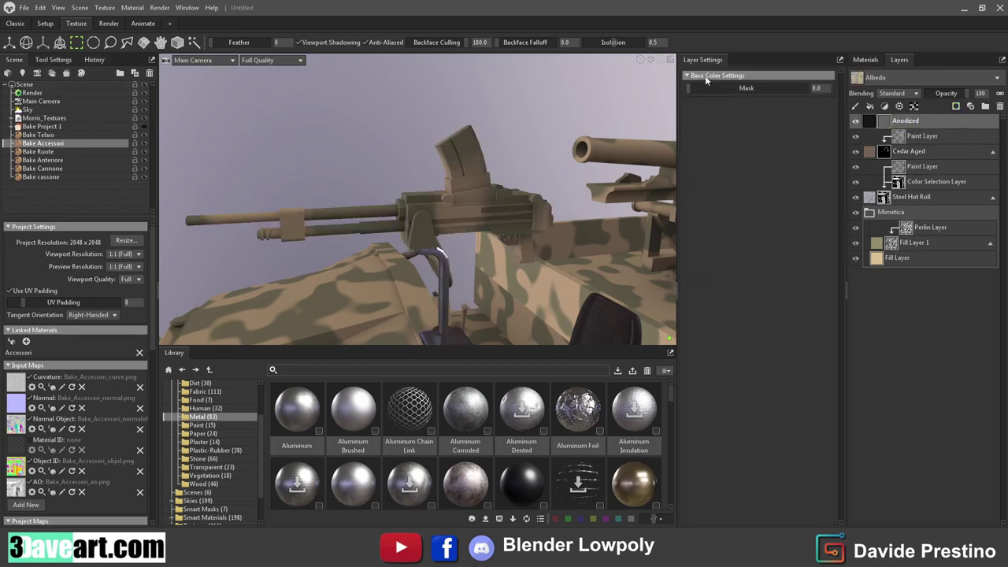
{"action": "left_click", "coordinate": [902, 119]}
{"action": "left_click", "coordinate": [733, 88]}
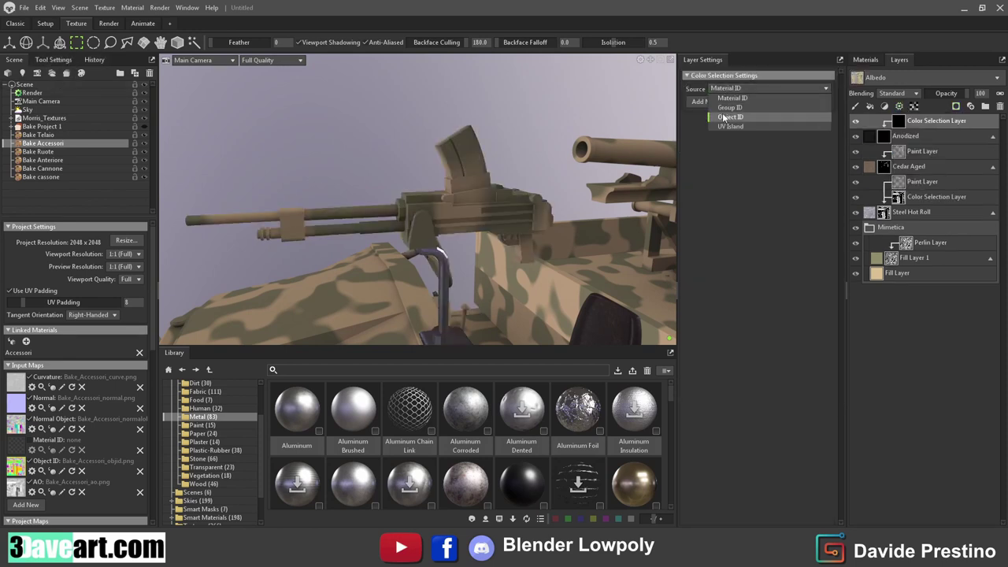
{"action": "left_click", "coordinate": [715, 103]}
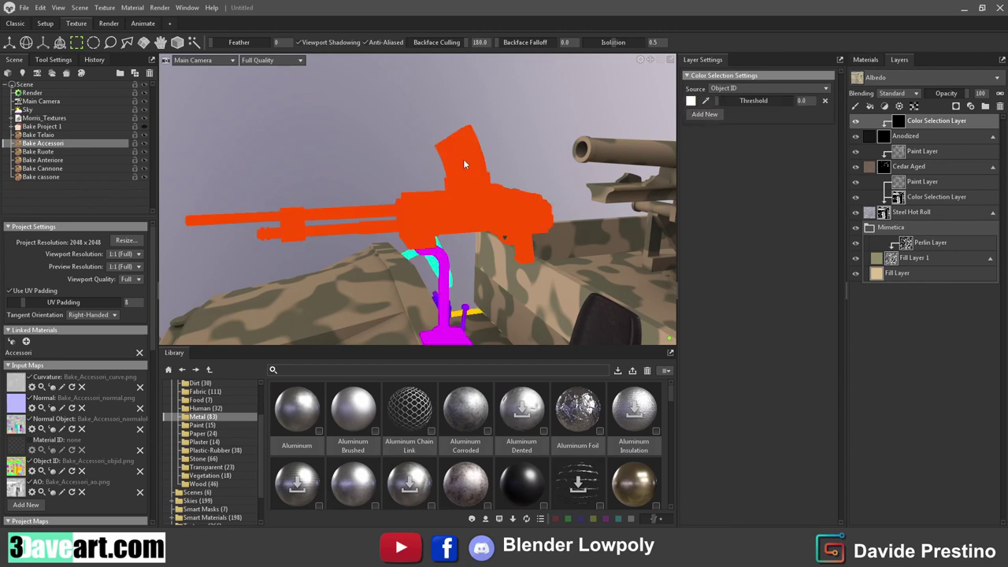
Step: Pick the machine gun's and another part's ID colours for the Anodized mask
{"action": "left_click", "coordinate": [463, 159]}
{"action": "left_click_drag", "start_coordinate": [463, 159], "coordinate": [411, 190]}
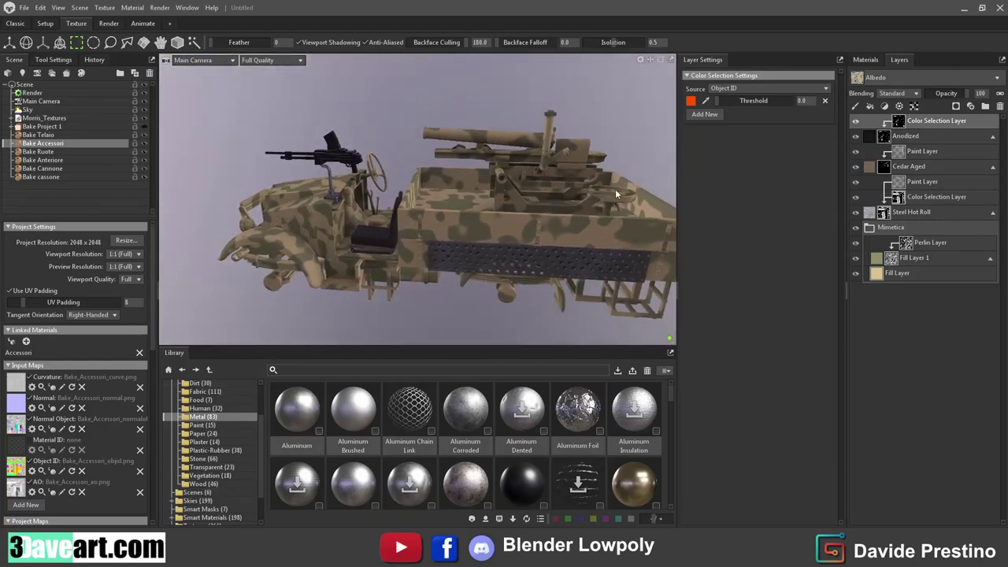
{"action": "left_click", "coordinate": [705, 114]}
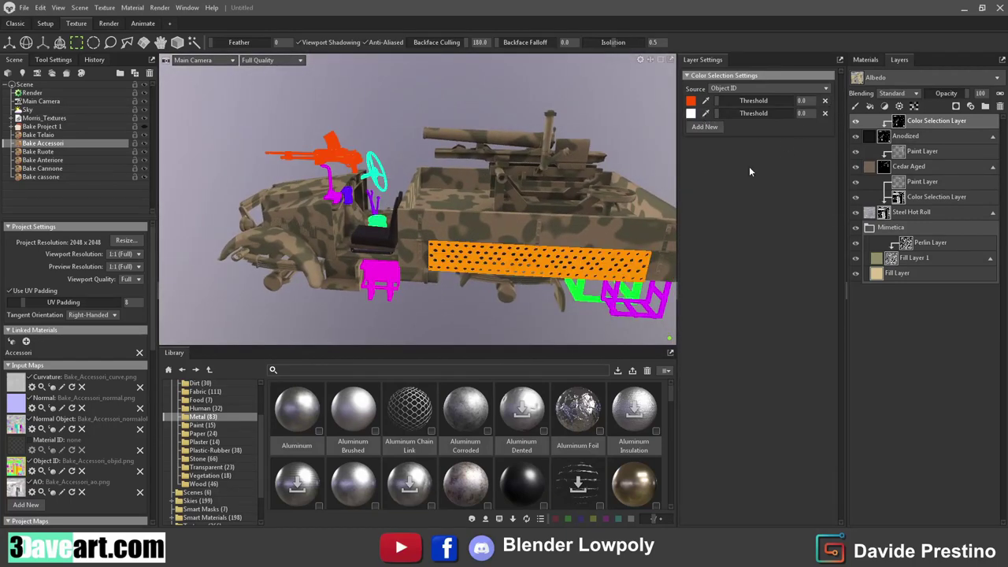
{"action": "left_click", "coordinate": [628, 139]}
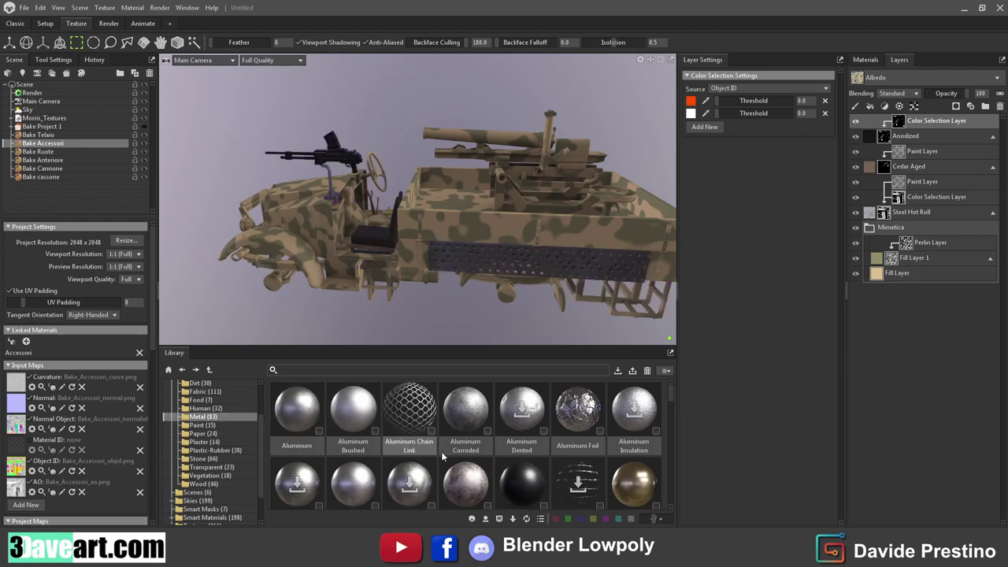
{"action": "left_click_drag", "start_coordinate": [207, 269], "coordinate": [496, 240]}
{"action": "scroll", "scroll_direction": "up", "scroll_amount": 3}
Step: Add the steering wheel, purple gun mount and a front part's ID colours to the mask
{"action": "left_click", "coordinate": [704, 126]}
{"action": "left_click", "coordinate": [479, 228]}
{"action": "left_click", "coordinate": [705, 138]}
{"action": "left_click", "coordinate": [421, 282]}
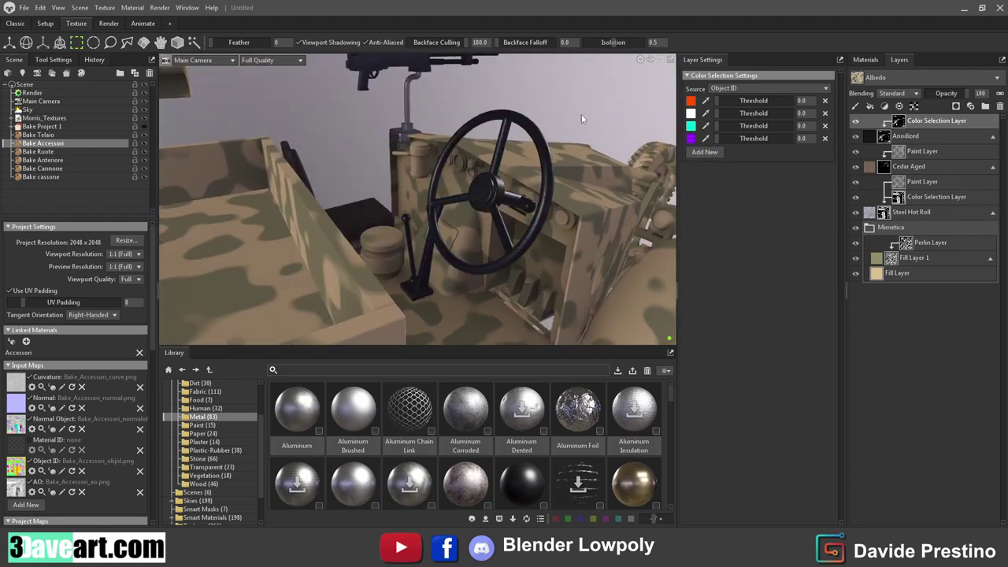
{"action": "left_click_drag", "start_coordinate": [538, 286], "coordinate": [347, 285]}
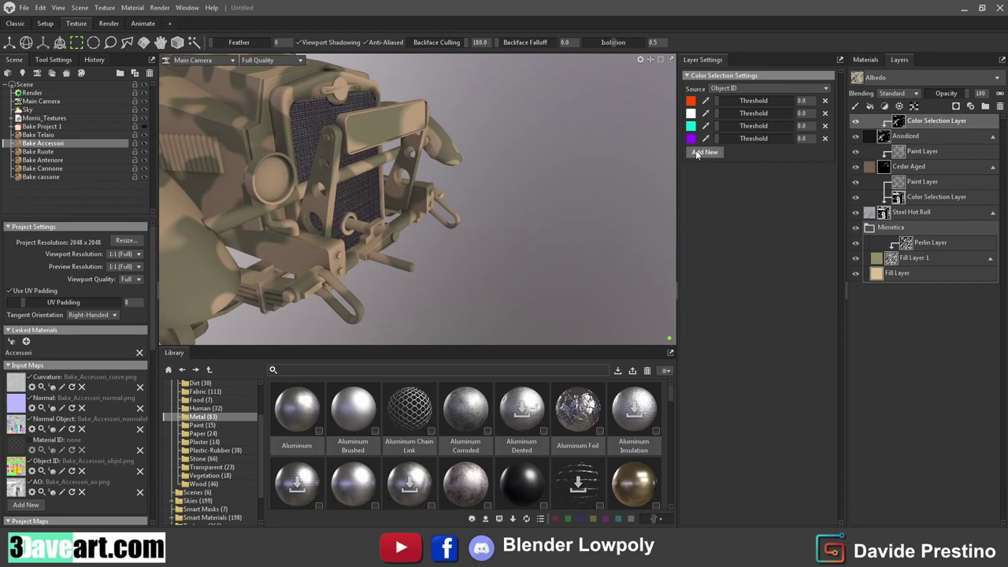
{"action": "left_click", "coordinate": [696, 153]}
{"action": "left_click", "coordinate": [360, 227]}
{"action": "left_click_drag", "start_coordinate": [360, 227], "coordinate": [495, 253]}
{"action": "scroll", "scroll_direction": "up", "scroll_amount": 3}
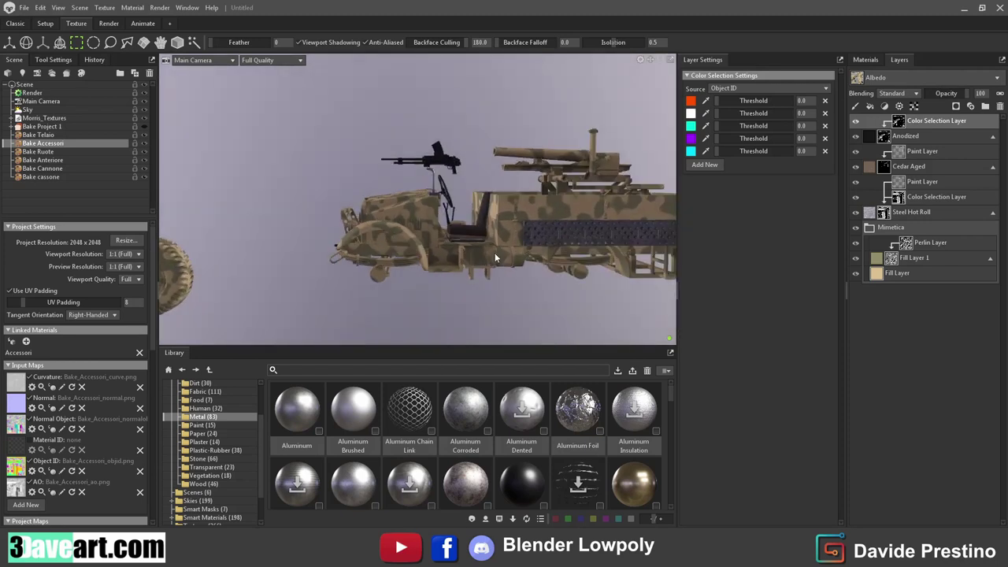
Step: Select Bake Telaio and add an Anodized metal layer with a black paint mask
{"action": "left_click", "coordinate": [52, 135]}
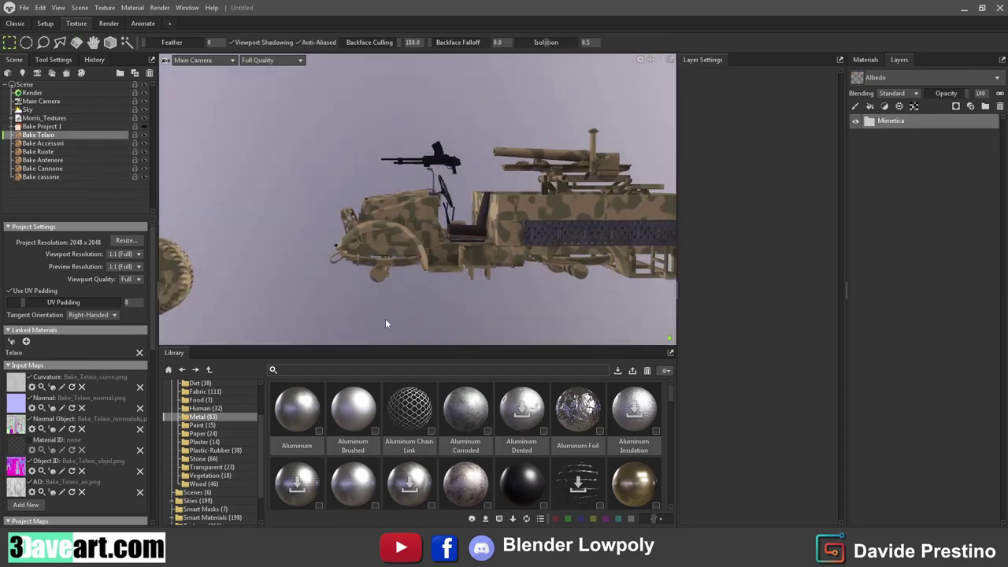
{"action": "left_click_drag", "start_coordinate": [532, 313], "coordinate": [566, 272]}
{"action": "left_click_drag", "start_coordinate": [514, 483], "coordinate": [906, 122]}
{"action": "left_click_drag", "start_coordinate": [473, 197], "coordinate": [748, 160]}
{"action": "scroll", "scroll_direction": "up", "scroll_amount": 3}
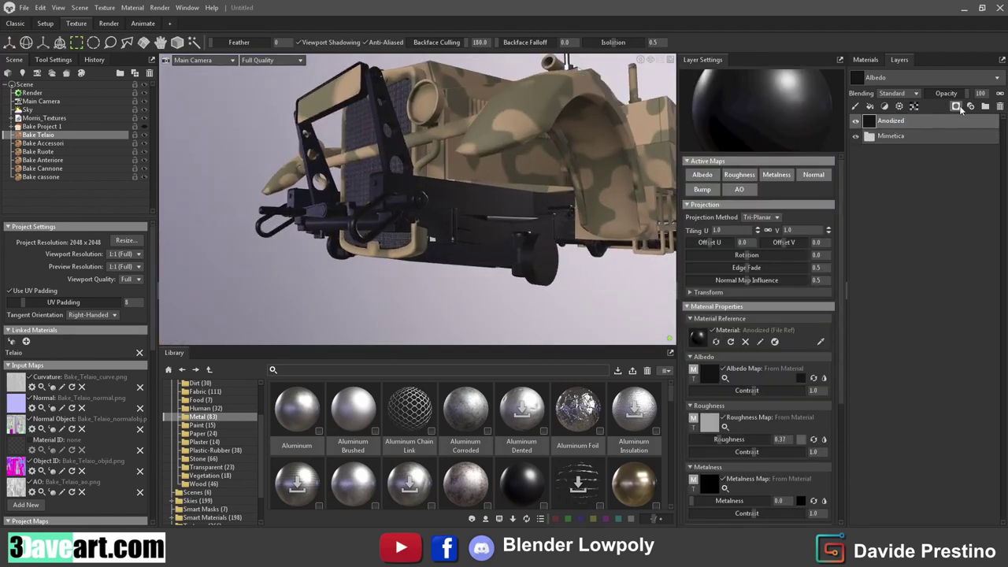
{"action": "left_click", "coordinate": [949, 126]}
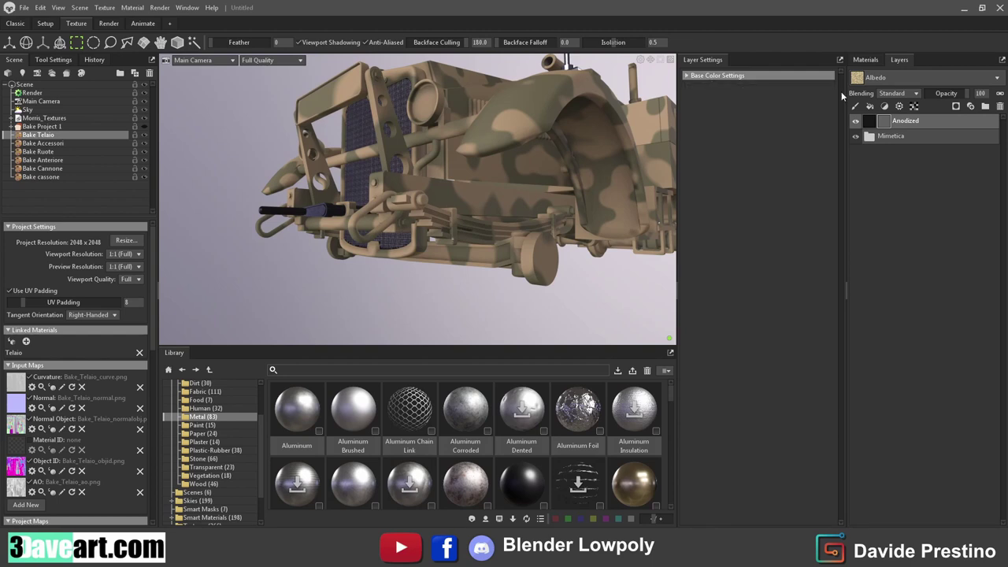
Step: Add an Object ID colour selection to the mask, picking the blue front-part and purple colours
{"action": "left_click", "coordinate": [917, 116]}
{"action": "left_click", "coordinate": [768, 89]}
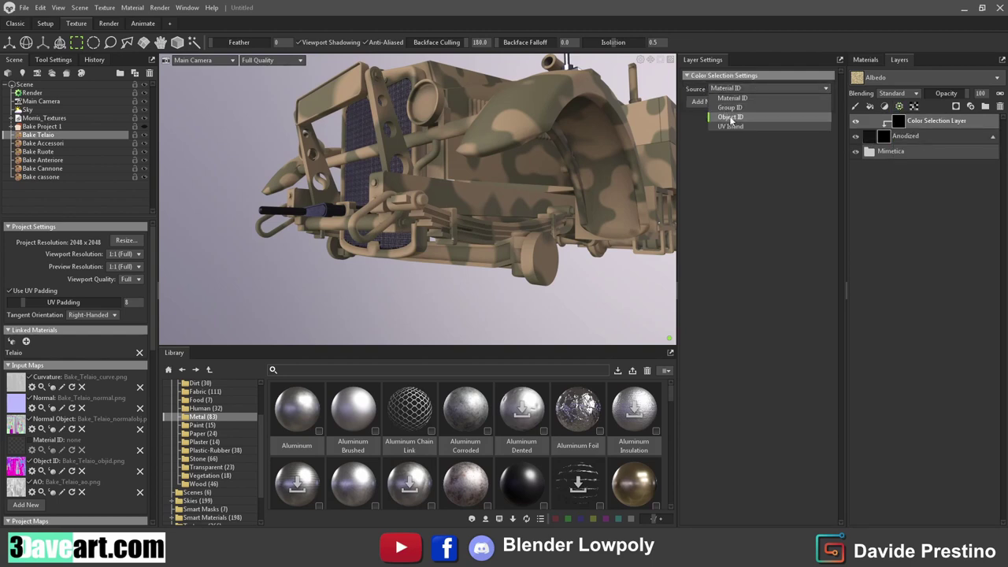
{"action": "left_click", "coordinate": [729, 122]}
{"action": "left_click", "coordinate": [706, 101]}
{"action": "left_click", "coordinate": [430, 225]}
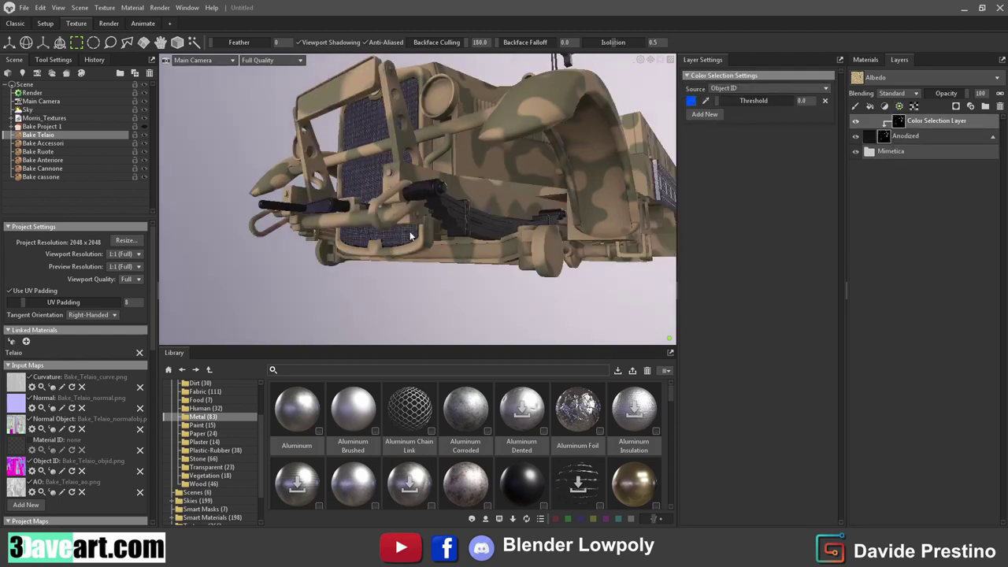
{"action": "left_click", "coordinate": [705, 115]}
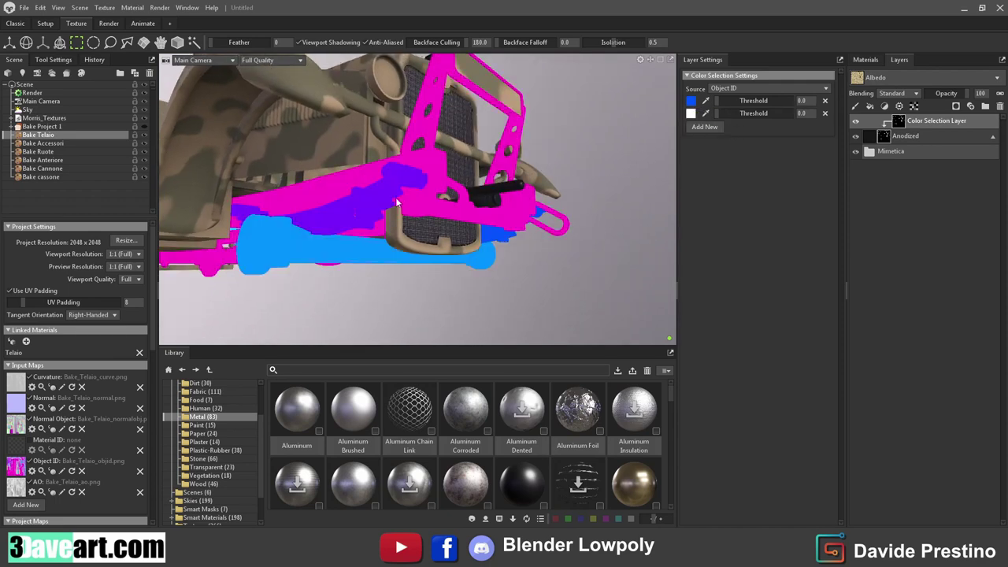
{"action": "left_click", "coordinate": [552, 222]}
Step: Add cyan, teal-green and further ID colours for six in total, plus a paint layer on the mask
{"action": "left_click", "coordinate": [705, 127]}
{"action": "left_click_drag", "start_coordinate": [525, 270], "coordinate": [354, 217]}
{"action": "left_click", "coordinate": [705, 139]}
{"action": "left_click", "coordinate": [454, 175]}
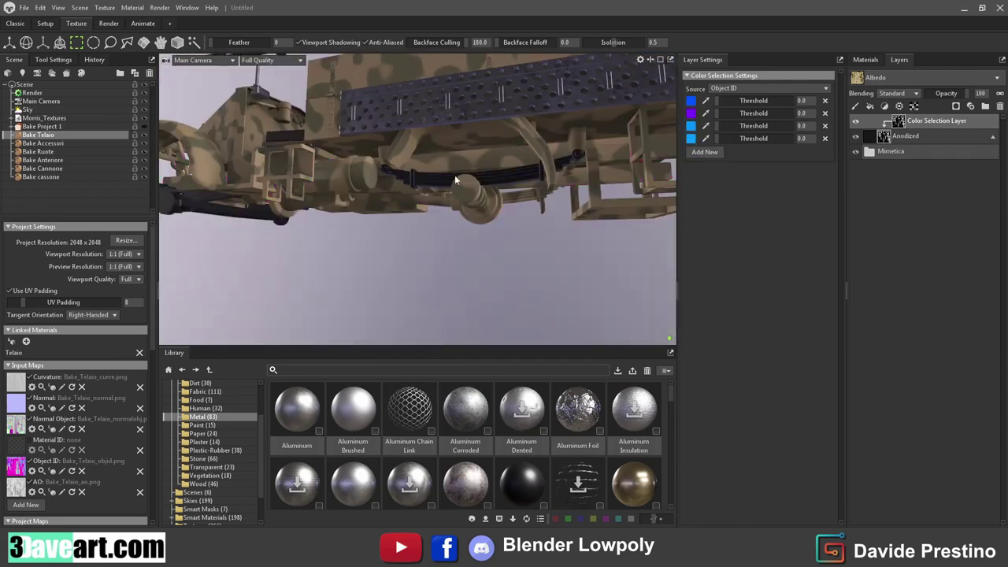
{"action": "left_click_drag", "start_coordinate": [455, 175], "coordinate": [488, 157]}
{"action": "left_click", "coordinate": [704, 152]}
{"action": "left_click", "coordinate": [561, 199]}
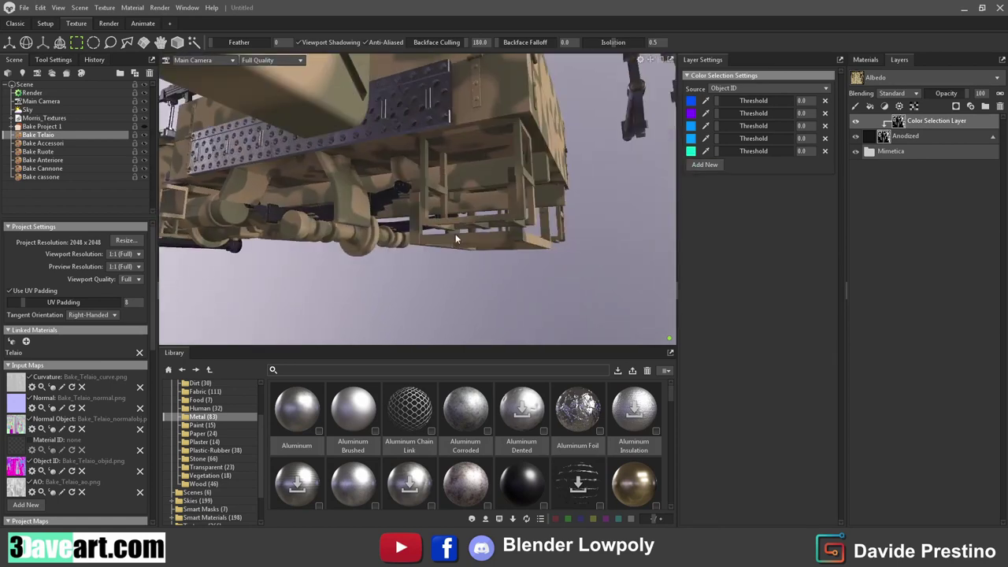
{"action": "left_click_drag", "start_coordinate": [455, 234], "coordinate": [461, 186]}
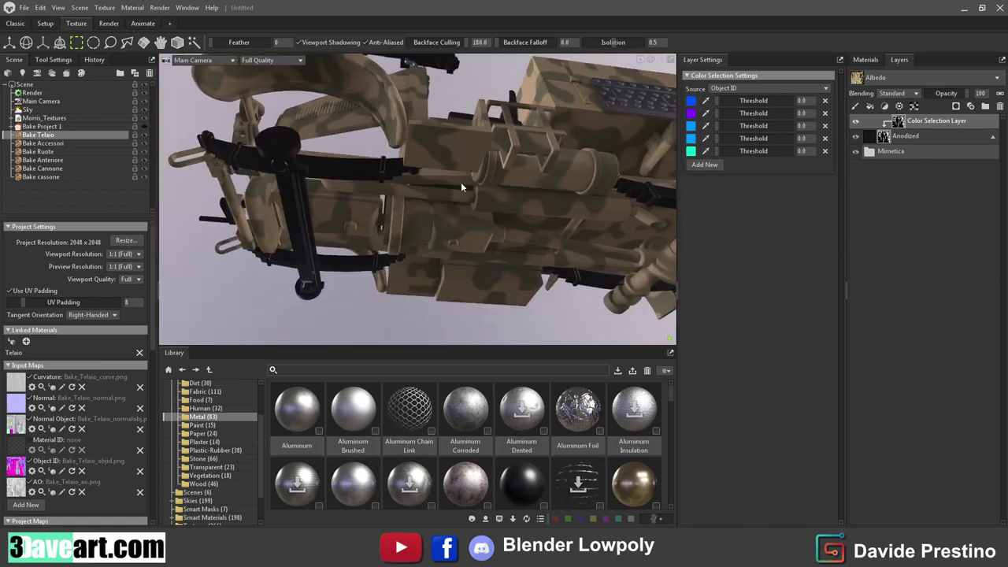
{"action": "left_click", "coordinate": [706, 165]}
{"action": "left_click", "coordinate": [705, 164]}
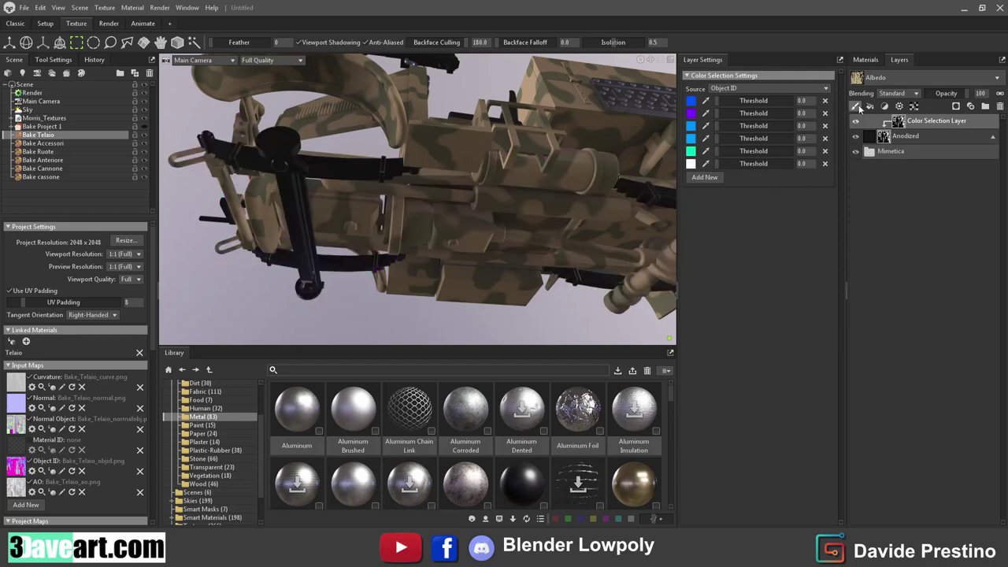
{"action": "left_click", "coordinate": [857, 106]}
Step: Fill the barrel, bracket, lower strip and cylinder parts into the Anodized mask's paint layer
{"action": "left_click", "coordinate": [177, 42]}
{"action": "left_click", "coordinate": [445, 227]}
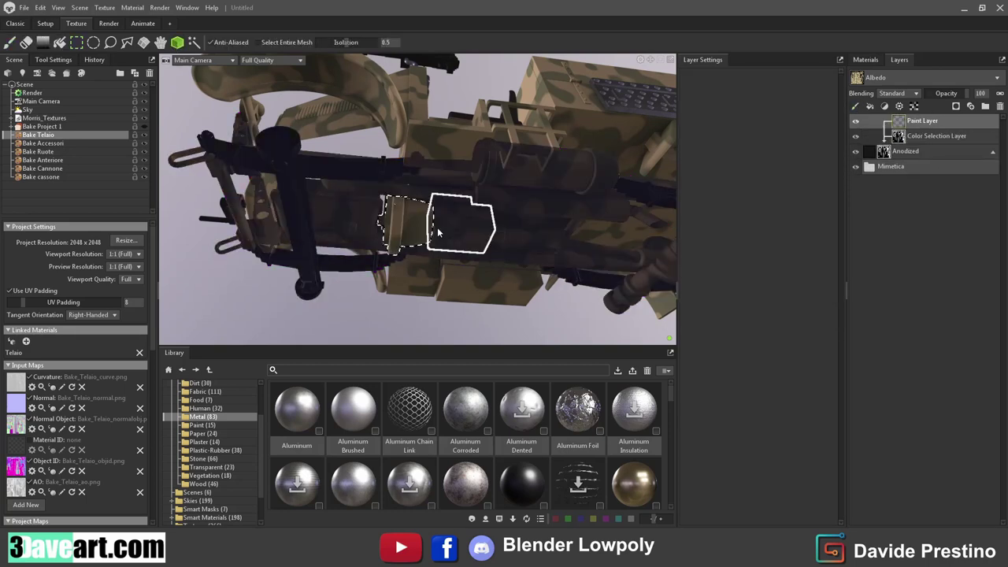
{"action": "left_click", "coordinate": [366, 225]}
{"action": "left_click", "coordinate": [523, 258]}
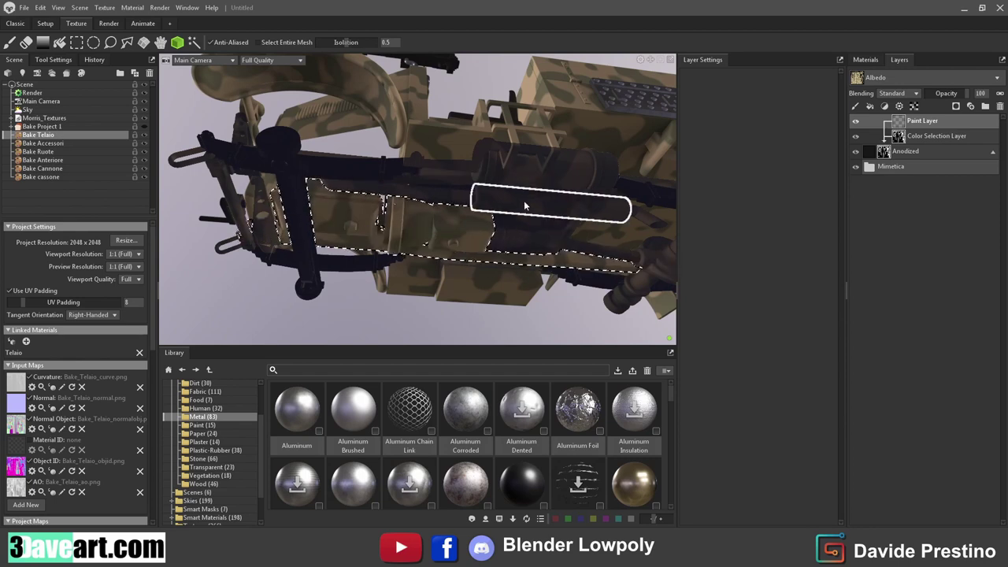
{"action": "left_click", "coordinate": [615, 218]}
{"action": "left_click_drag", "start_coordinate": [616, 217], "coordinate": [349, 213]}
{"action": "left_click", "coordinate": [63, 45]}
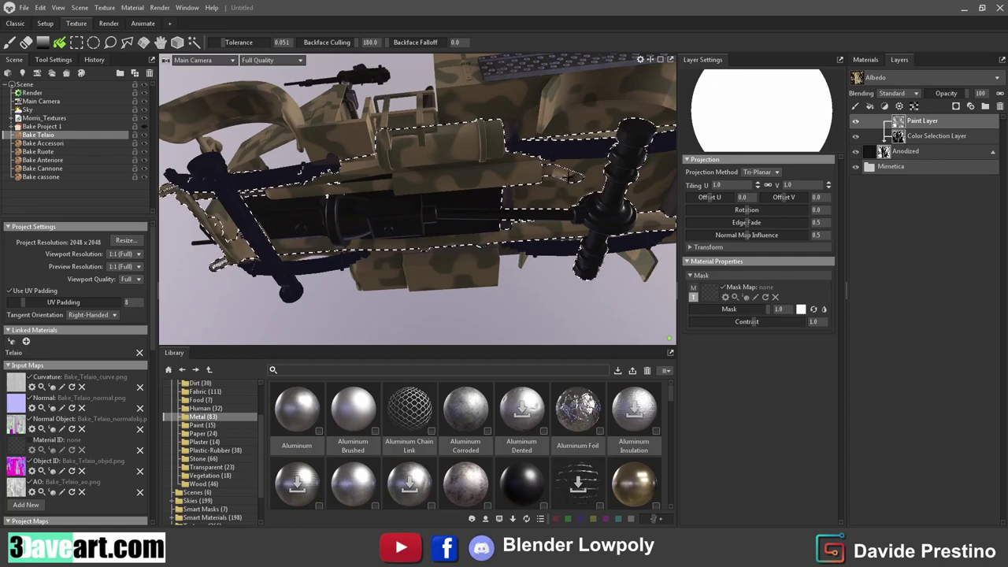
Step: Invert the paint layer's mask effect and select the Bake cassone cargo bed
{"action": "left_click_drag", "start_coordinate": [615, 197], "coordinate": [492, 178]}
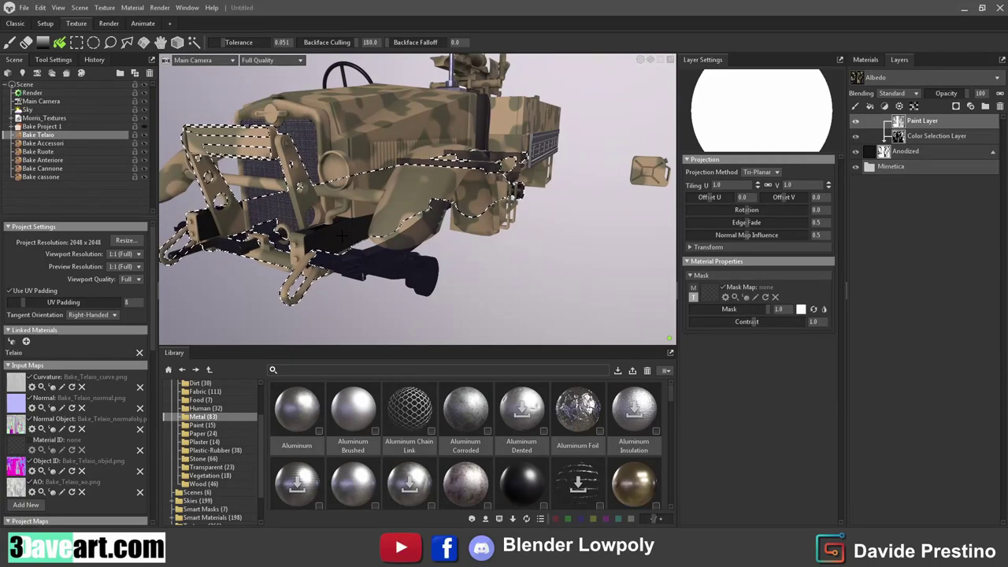
{"action": "left_click", "coordinate": [824, 309]}
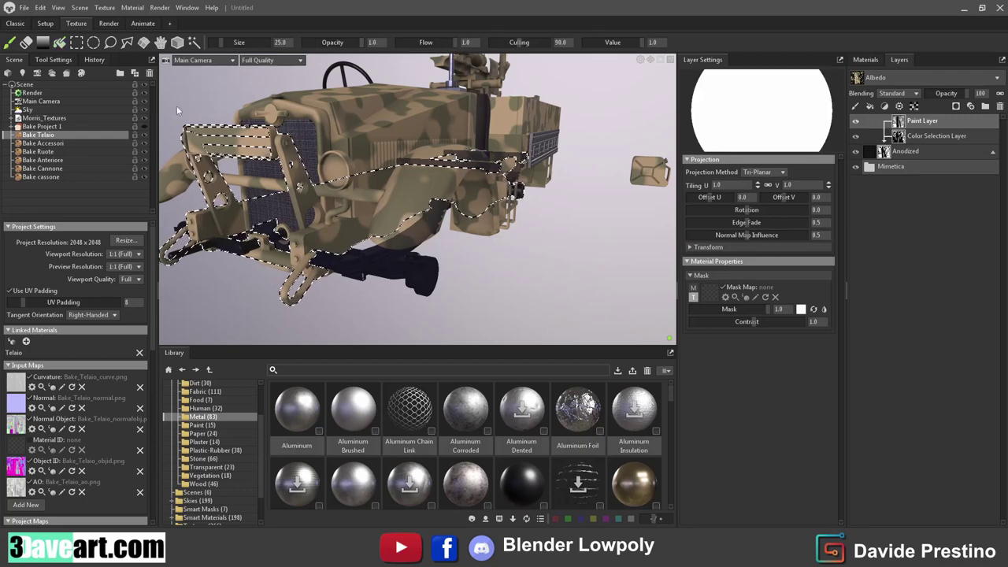
{"action": "left_click", "coordinate": [77, 42]}
{"action": "left_click_drag", "start_coordinate": [258, 189], "coordinate": [673, 119]}
{"action": "left_click", "coordinate": [43, 176]}
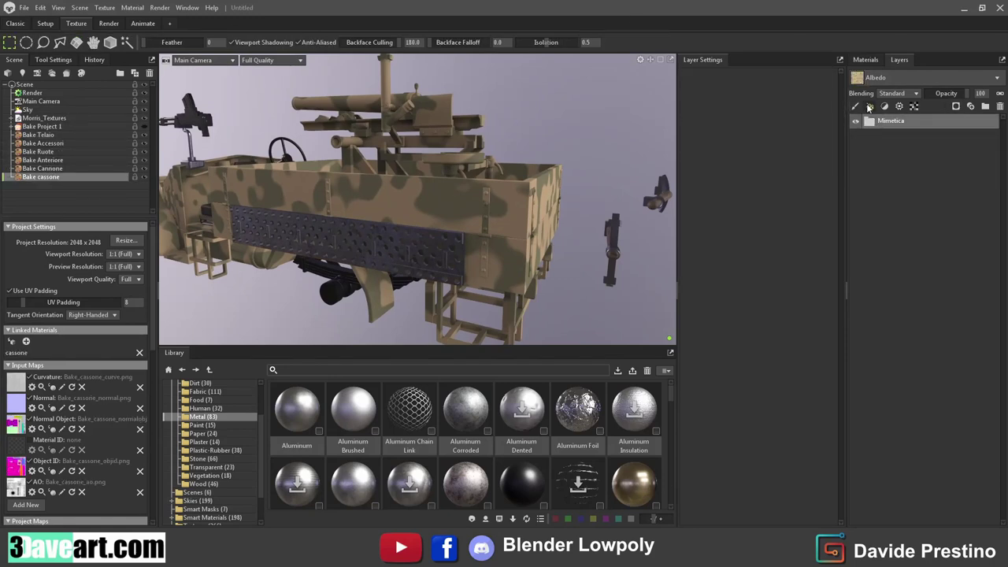
Step: Add a fill layer named Wood with Cedar Aged wood, turning off its albedo and roughness
{"action": "left_click", "coordinate": [869, 108]}
{"action": "type", "text": "Wood"}
{"action": "key", "text": "Return"}
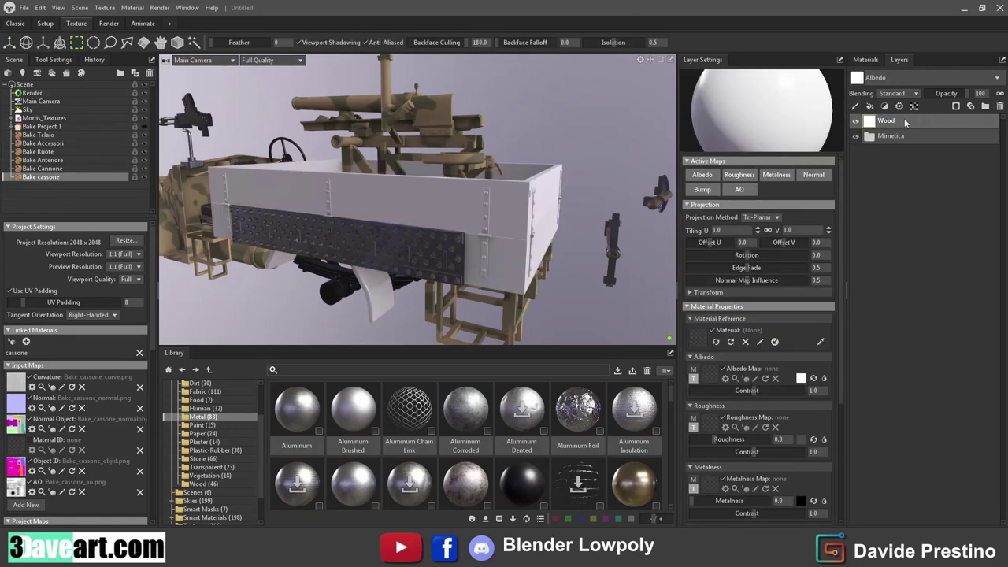
{"action": "left_click", "coordinate": [201, 484]}
{"action": "left_click_drag", "start_coordinate": [577, 408], "coordinate": [914, 124]}
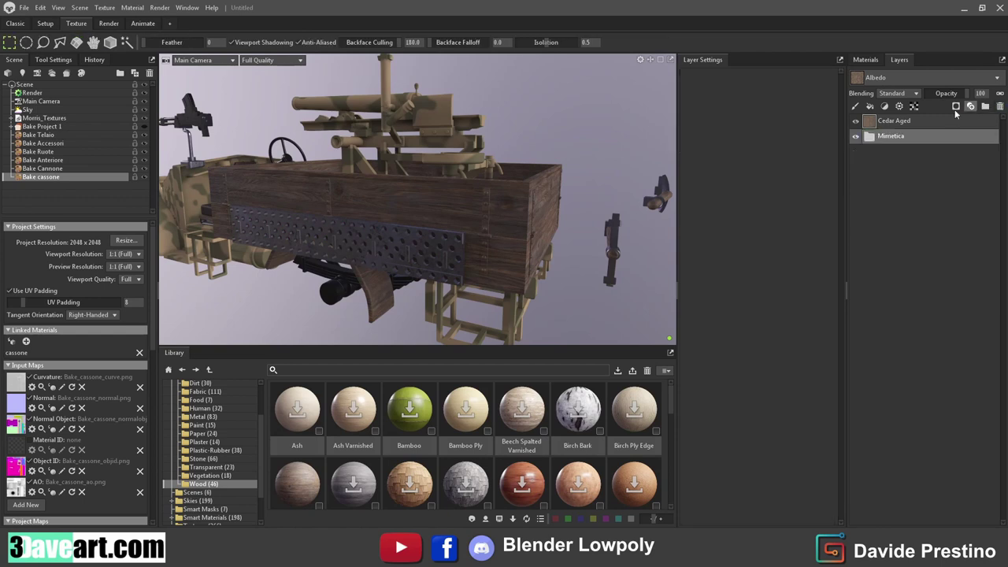
{"action": "left_click", "coordinate": [710, 181]}
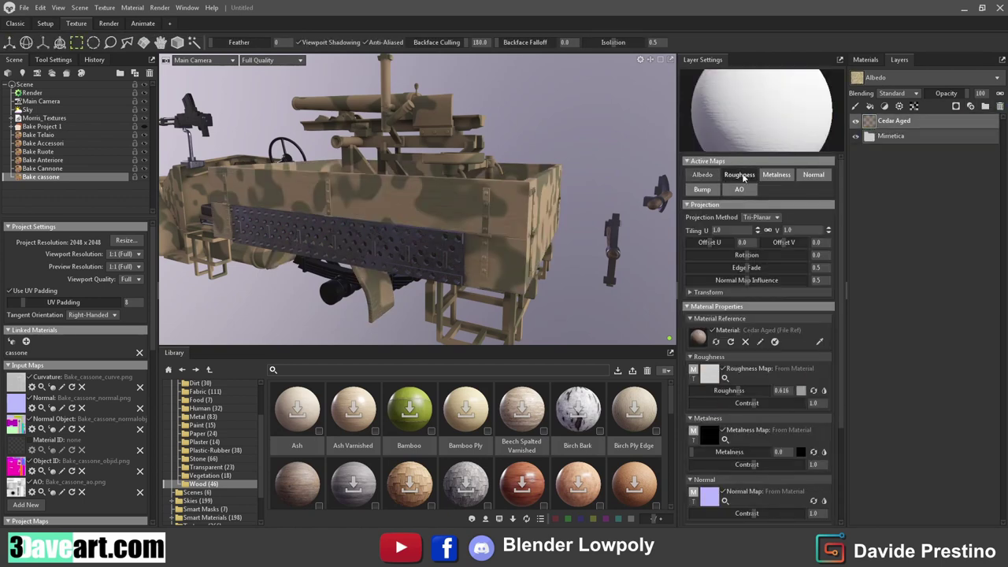
{"action": "left_click", "coordinate": [740, 175]}
Step: At tiling 1.0, set bump 0.795, bump contrast 2.713, normal contrast 3.581, then add a black paint mask
{"action": "left_click_drag", "start_coordinate": [662, 211], "coordinate": [538, 209]}
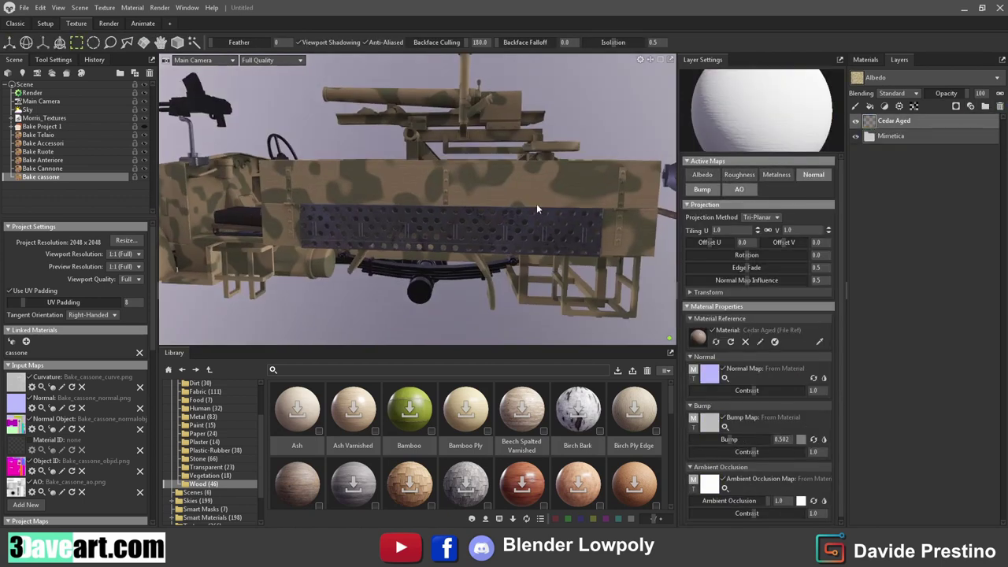
{"action": "left_click_drag", "start_coordinate": [728, 233], "coordinate": [716, 236]}
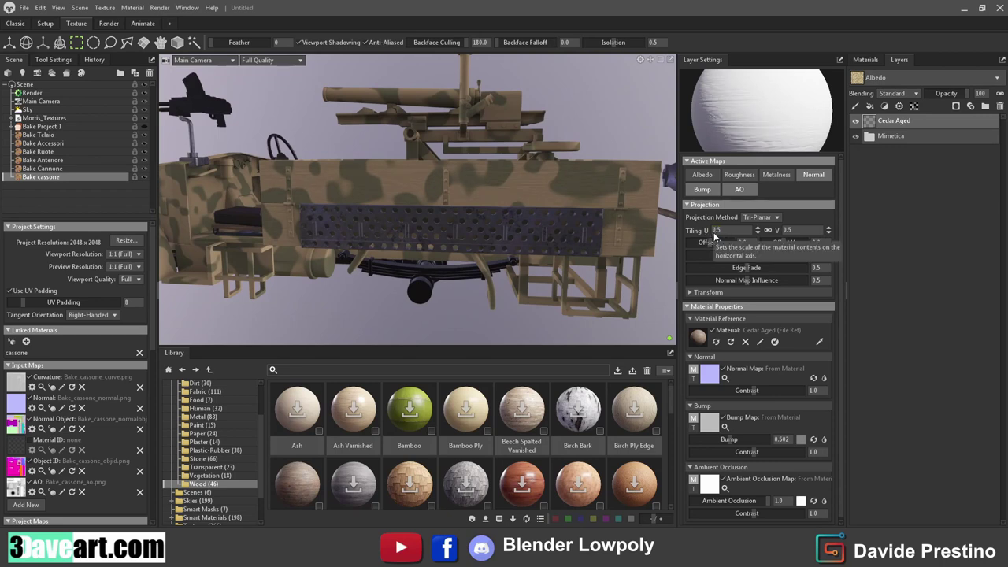
{"action": "type", "text": "2"}
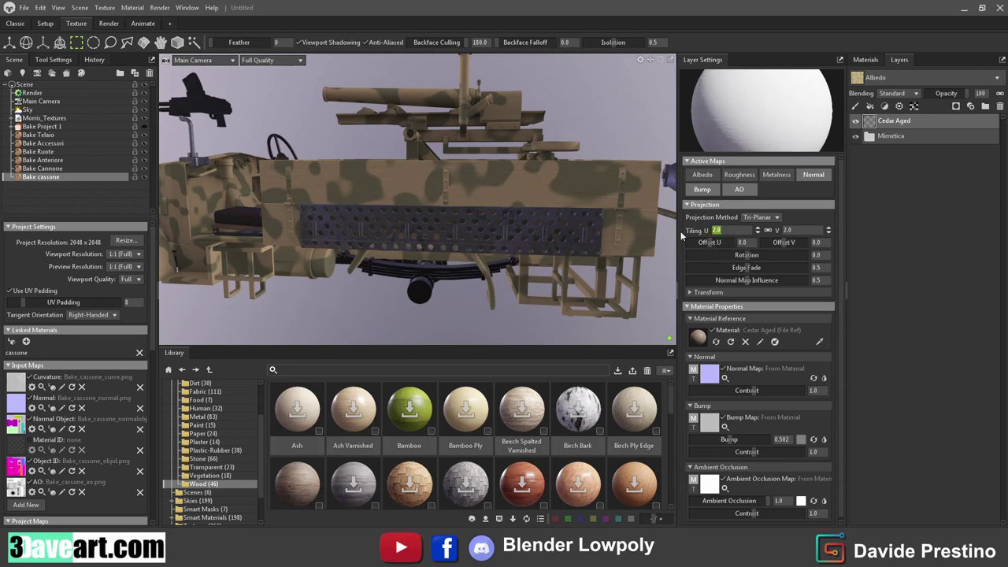
{"action": "type", "text": "1"}
{"action": "key", "text": "Return"}
{"action": "left_click_drag", "start_coordinate": [730, 440], "coordinate": [754, 439]}
{"action": "left_click_drag", "start_coordinate": [768, 452], "coordinate": [772, 452]}
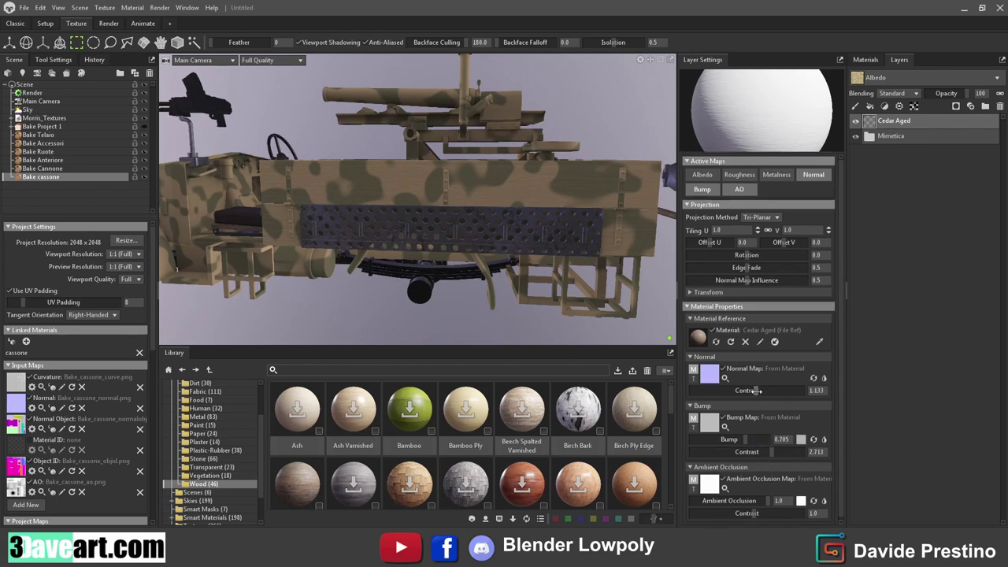
{"action": "left_click_drag", "start_coordinate": [757, 391], "coordinate": [777, 400]}
{"action": "left_click_drag", "start_coordinate": [489, 237], "coordinate": [520, 300]}
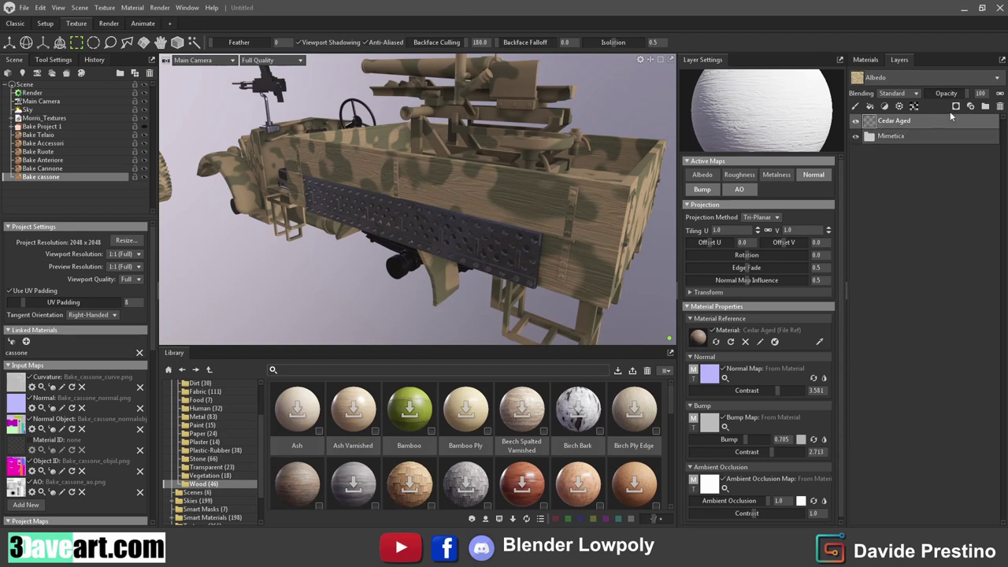
{"action": "left_click", "coordinate": [956, 107]}
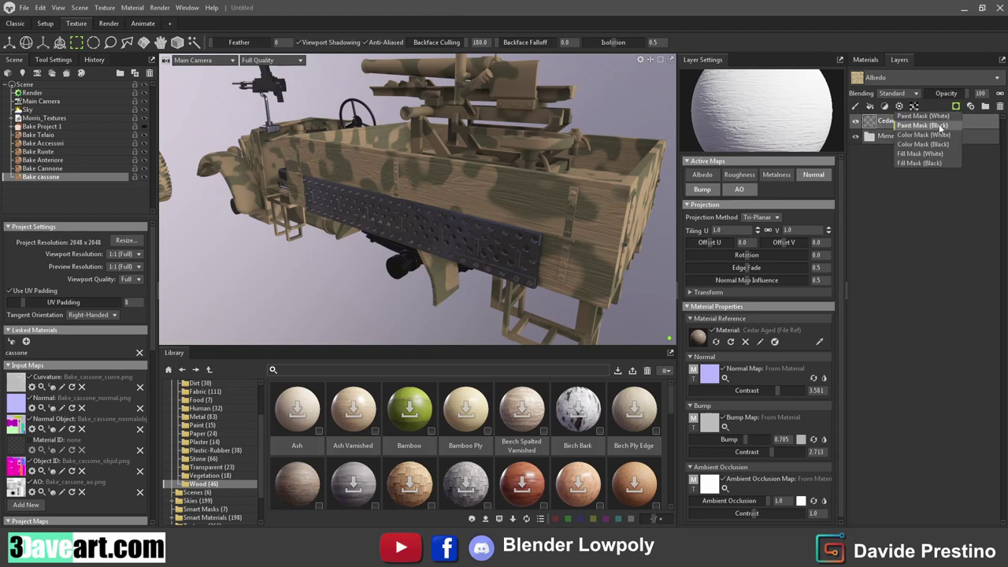
{"action": "left_click", "coordinate": [923, 126]}
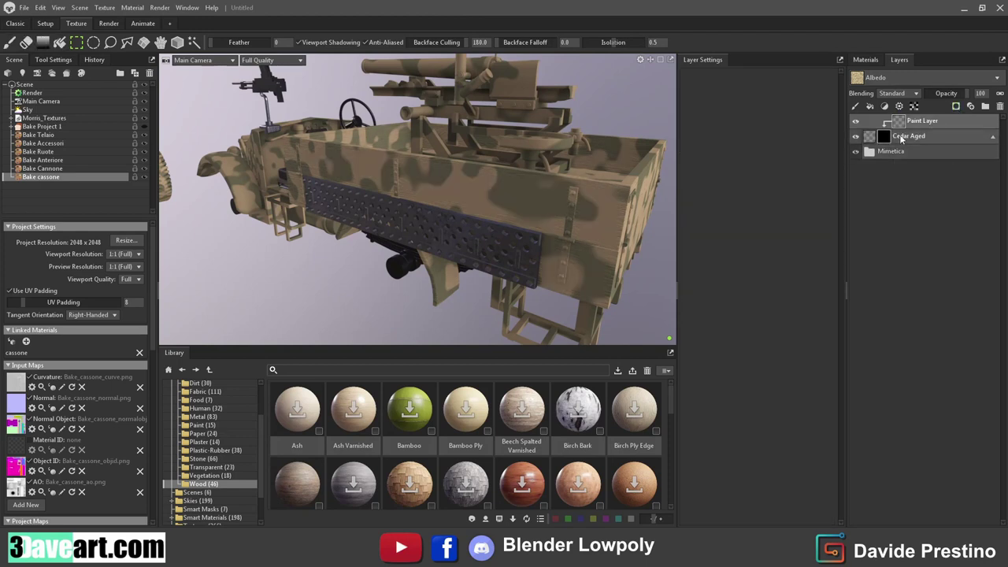
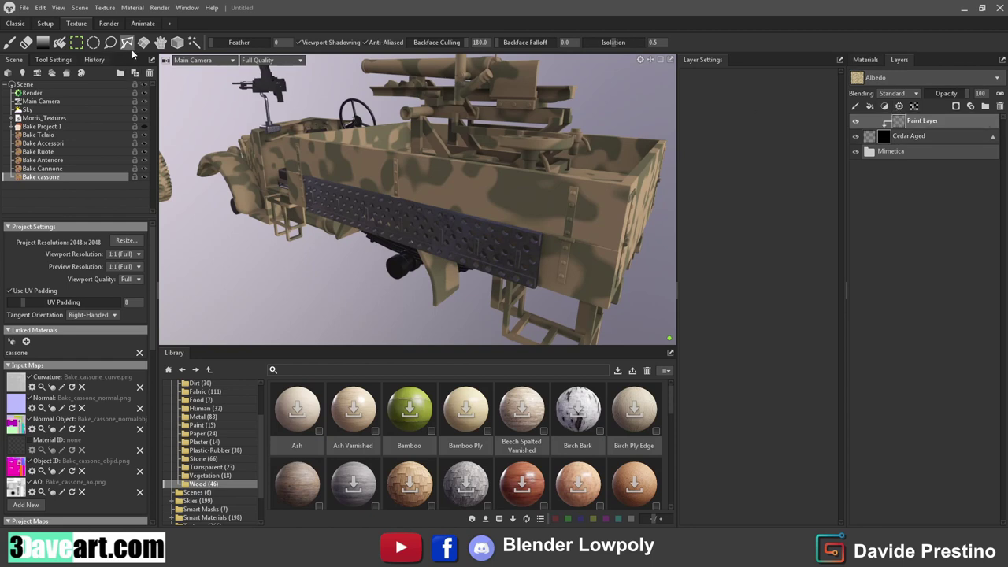
Step: Polygon-fill the truck bed's side panel into the Cedar Aged paint mask, then switch to the brush
{"action": "left_click", "coordinate": [177, 42]}
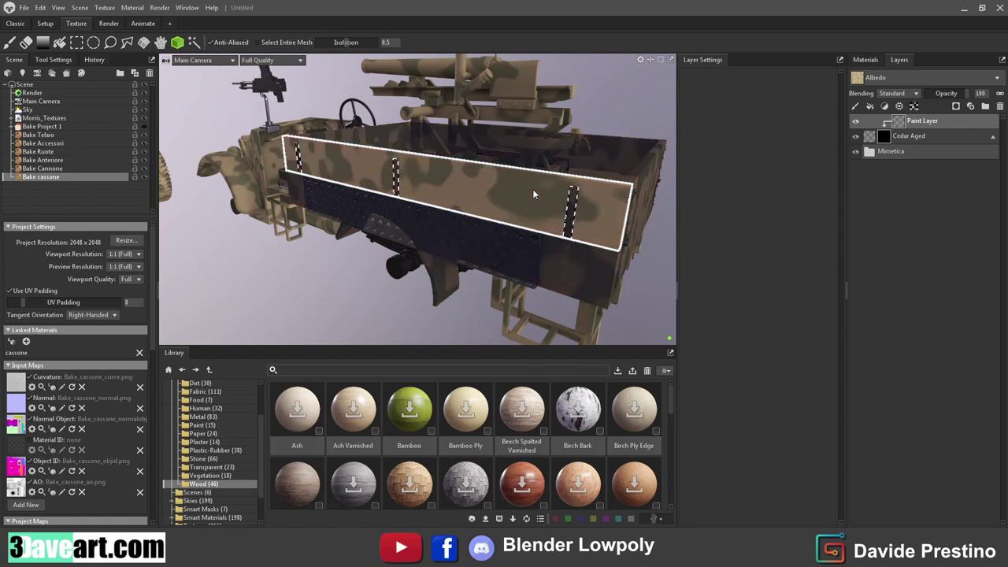
{"action": "left_click", "coordinate": [533, 192]}
{"action": "left_click_drag", "start_coordinate": [594, 277], "coordinate": [635, 236]}
{"action": "key", "text": "f"}
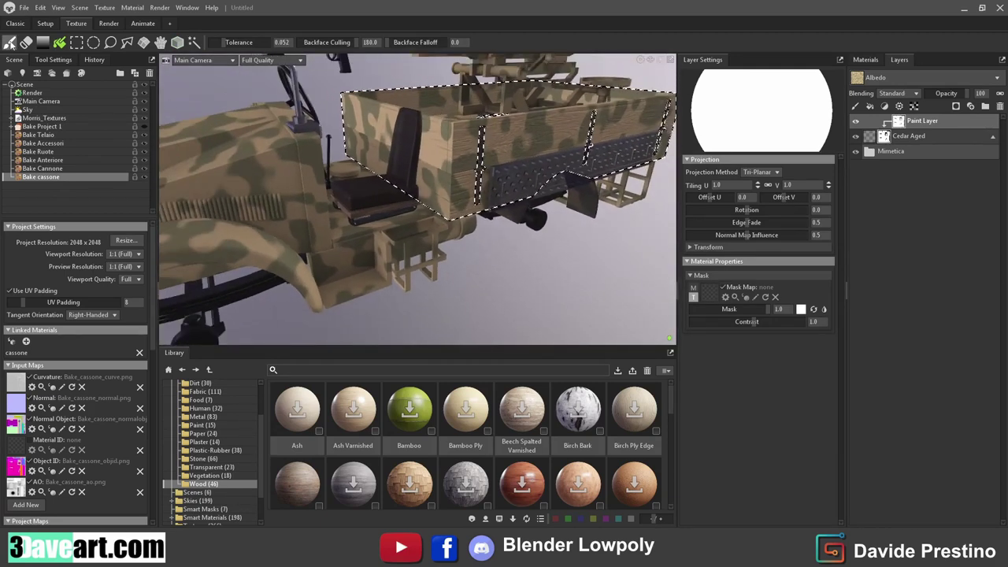
{"action": "key", "text": "b"}
{"action": "left_click_drag", "start_coordinate": [645, 305], "coordinate": [323, 272]}
Step: In the Bake Ruote project, search the library for Rubber and apply Rubber Cracked to the wheels
{"action": "left_click", "coordinate": [38, 152]}
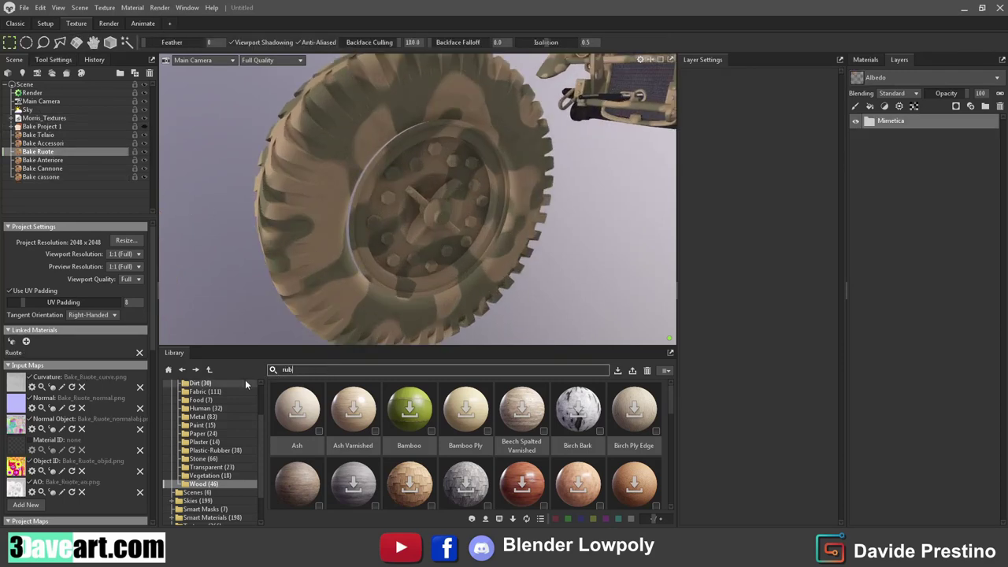
{"action": "scroll", "scroll_direction": "up", "scroll_amount": 3}
{"action": "left_click", "coordinate": [203, 400]}
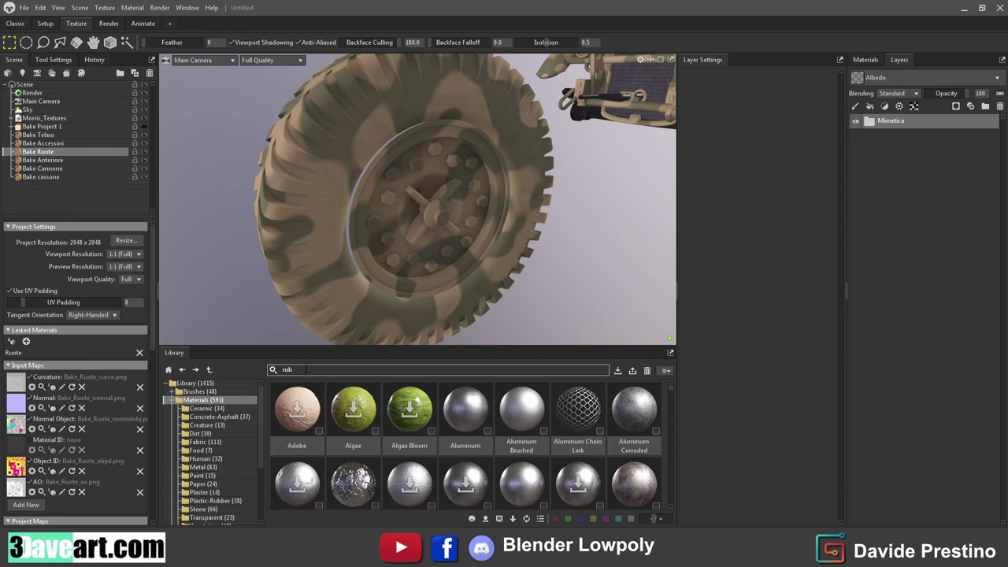
{"action": "key", "text": "BackSpace"}
{"action": "key", "text": "BackSpace"}
{"action": "key", "text": "BackSpace"}
{"action": "type", "text": "u"}
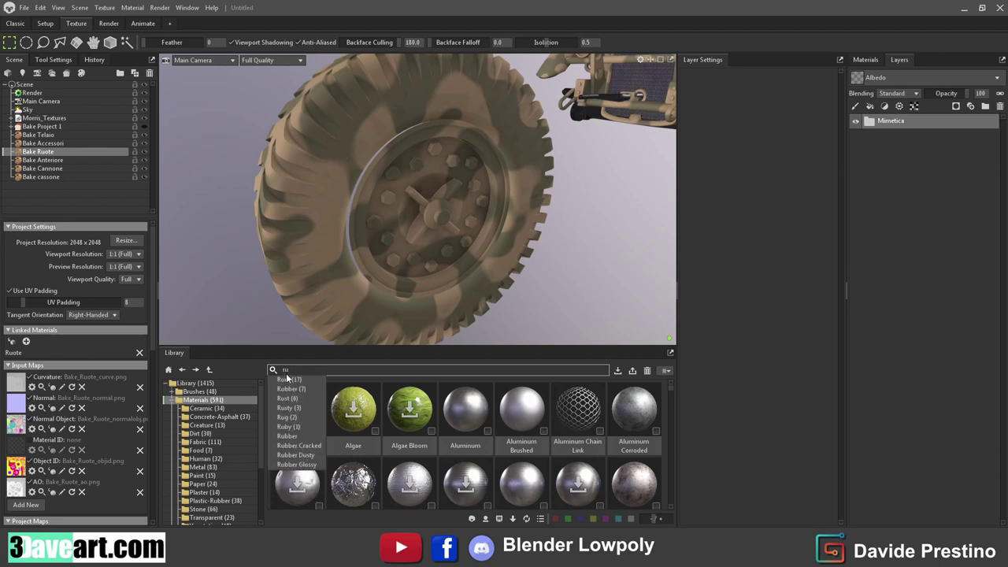
{"action": "left_click", "coordinate": [296, 381]}
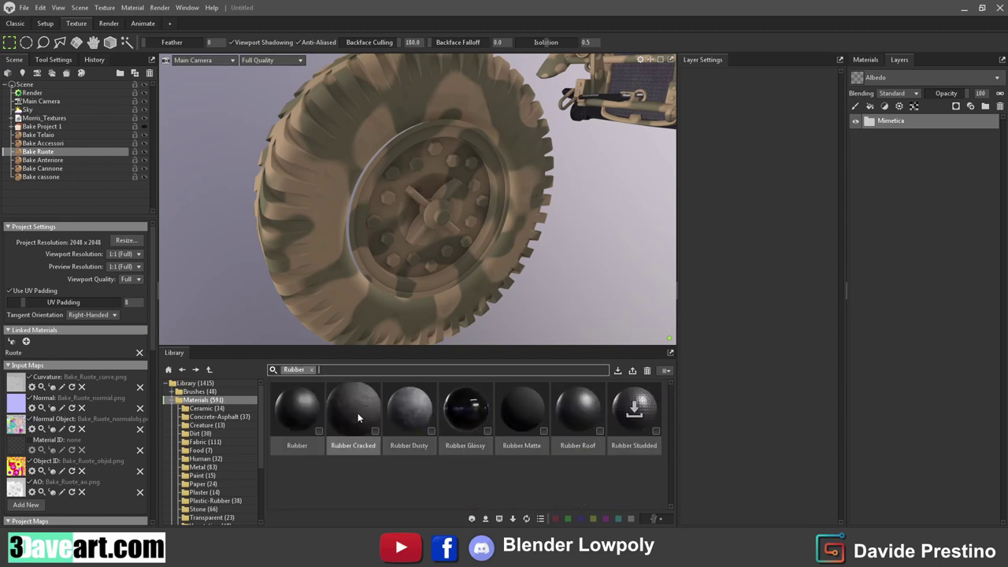
{"action": "left_click_drag", "start_coordinate": [358, 413], "coordinate": [916, 122]}
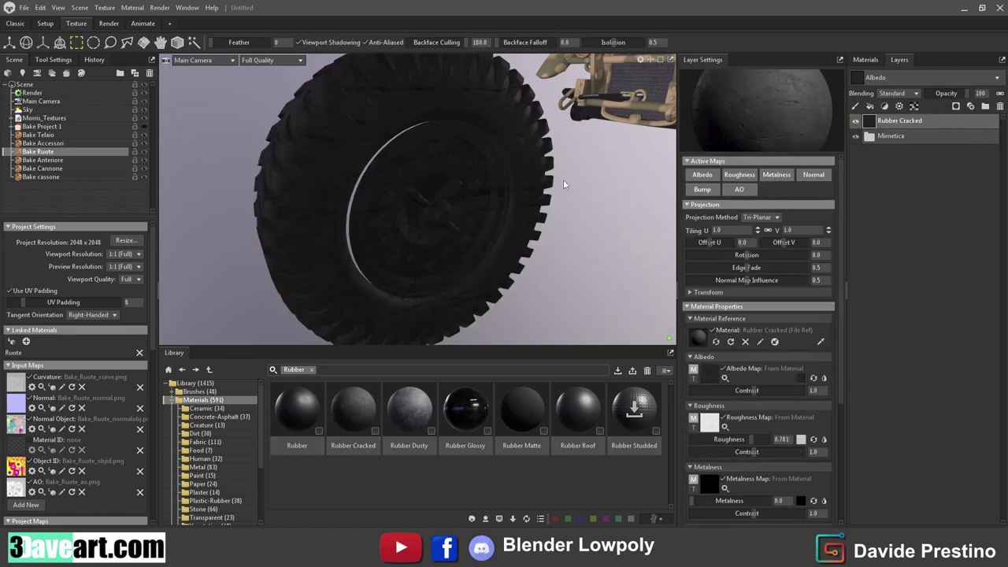
{"action": "left_click_drag", "start_coordinate": [564, 180], "coordinate": [435, 139]}
{"action": "key", "text": "f"}
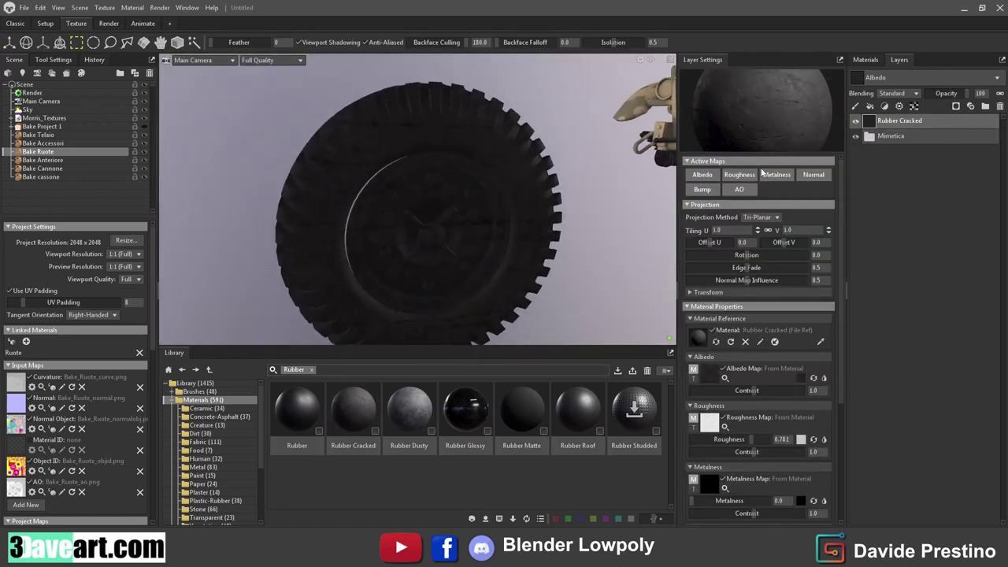
Step: Move Mimetica above the rubber and give it a black mask with an Object ID hub colour selection
{"action": "left_click_drag", "start_coordinate": [874, 138], "coordinate": [881, 118]}
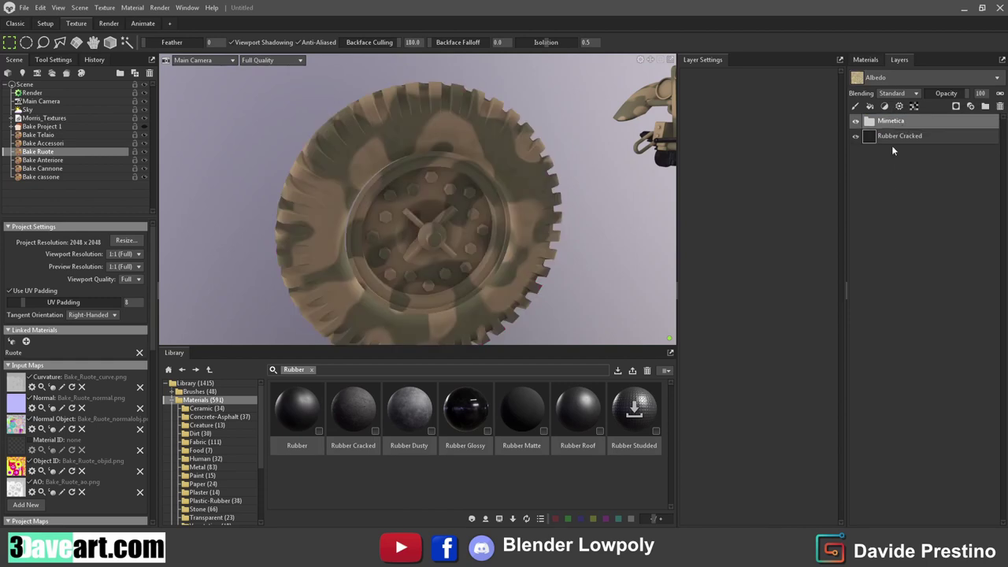
{"action": "left_click", "coordinate": [956, 107]}
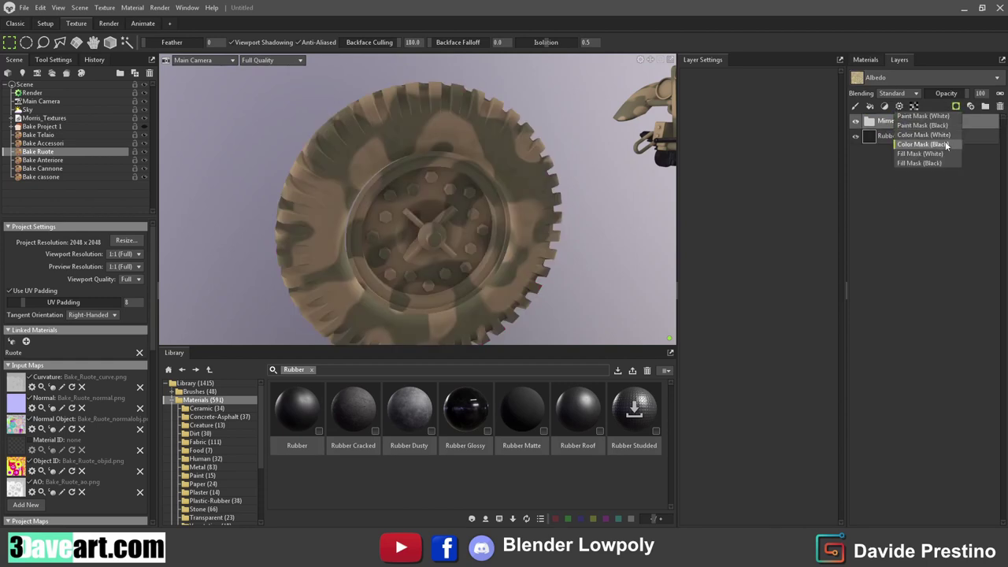
{"action": "left_click", "coordinate": [938, 144]}
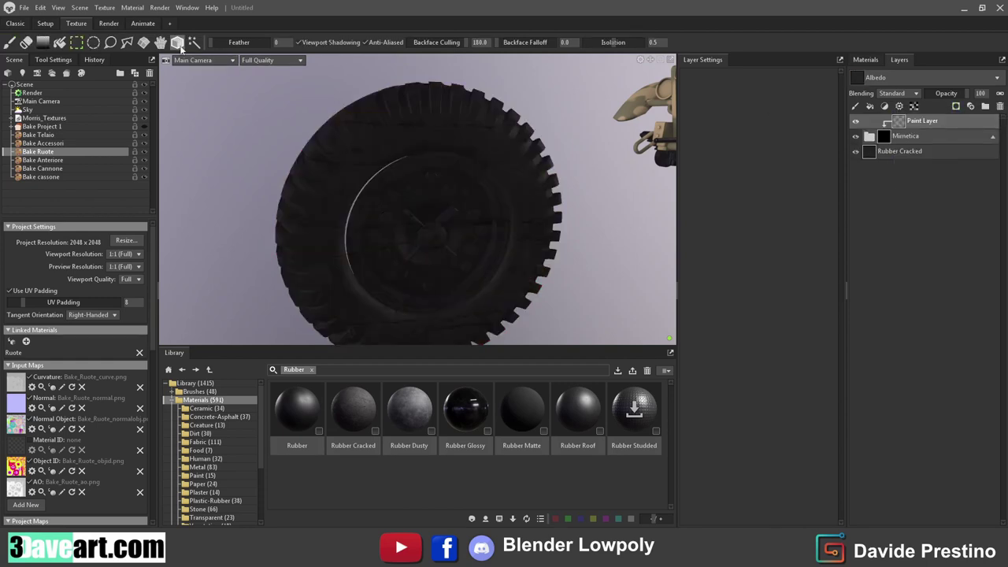
{"action": "left_click", "coordinate": [900, 106]}
{"action": "left_click", "coordinate": [914, 122]}
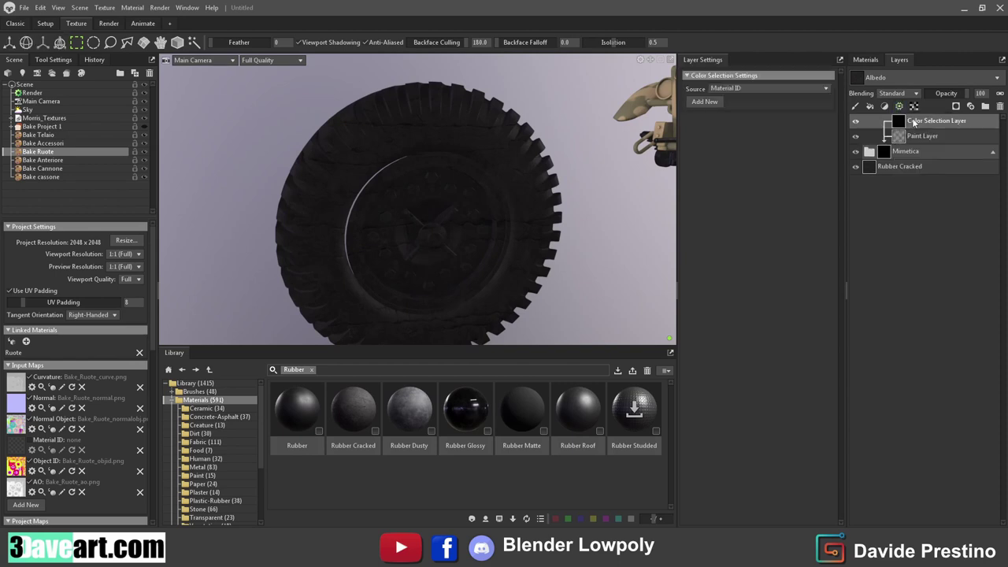
{"action": "left_click", "coordinate": [729, 89]}
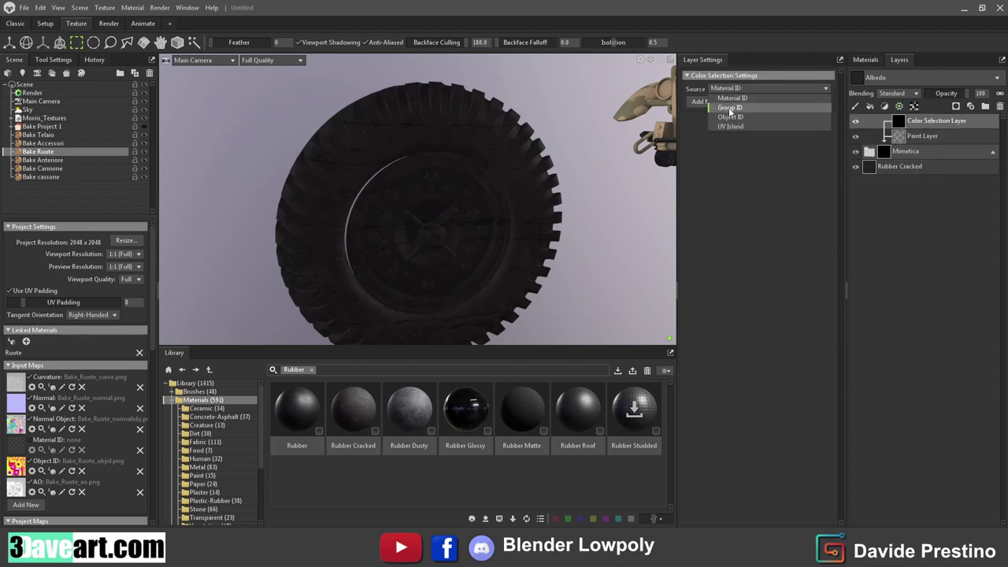
{"action": "left_click", "coordinate": [731, 117]}
{"action": "left_click", "coordinate": [699, 102]}
{"action": "left_click", "coordinate": [489, 205]}
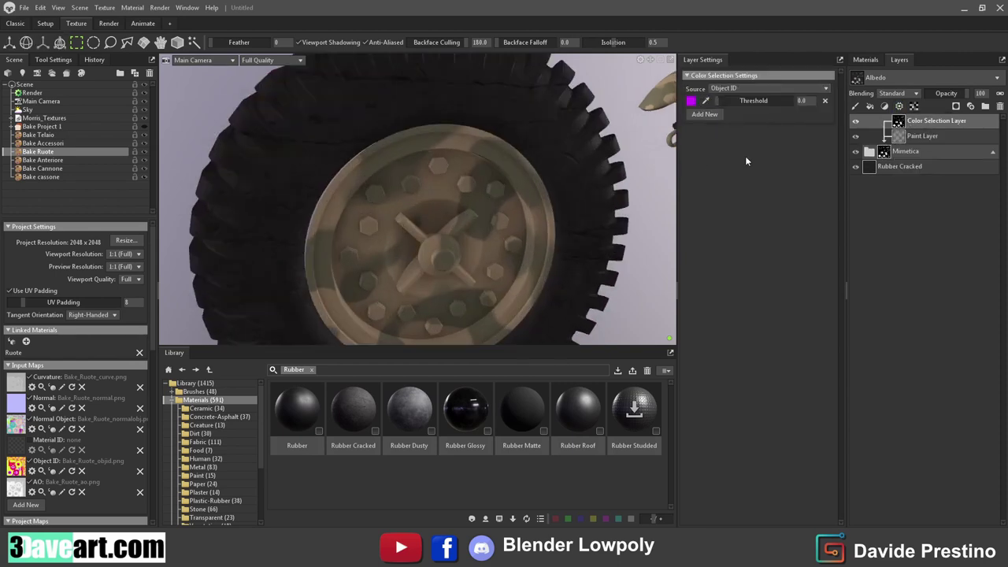
Step: Set the Rubber Cracked layer's tiling to 10 and inspect the wheels
{"action": "left_click", "coordinate": [872, 169]}
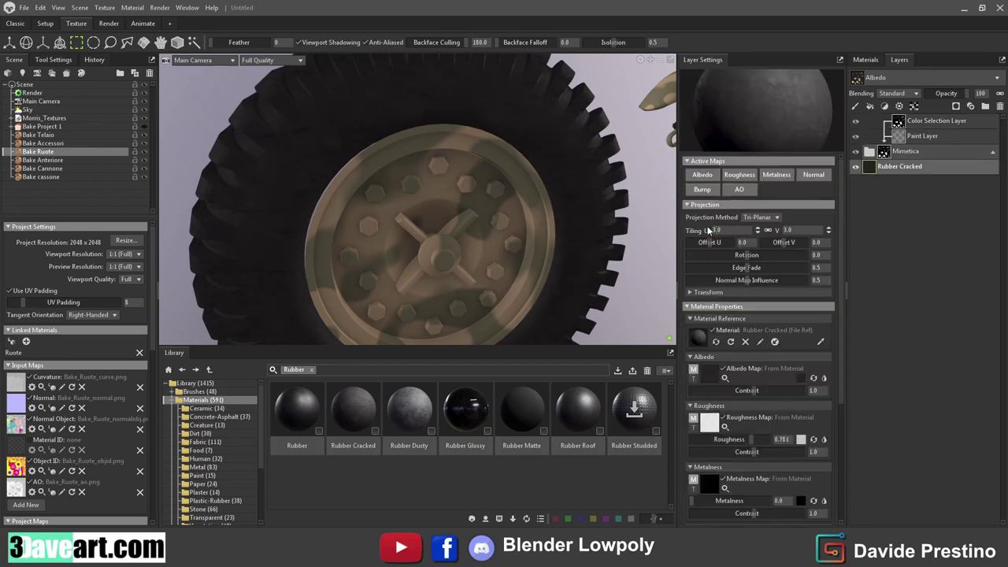
{"action": "key", "text": "Return"}
{"action": "left_click_drag", "start_coordinate": [348, 85], "coordinate": [306, 227]}
{"action": "scroll", "scroll_direction": "down", "scroll_amount": 3}
{"action": "scroll", "scroll_direction": "down", "scroll_amount": 3}
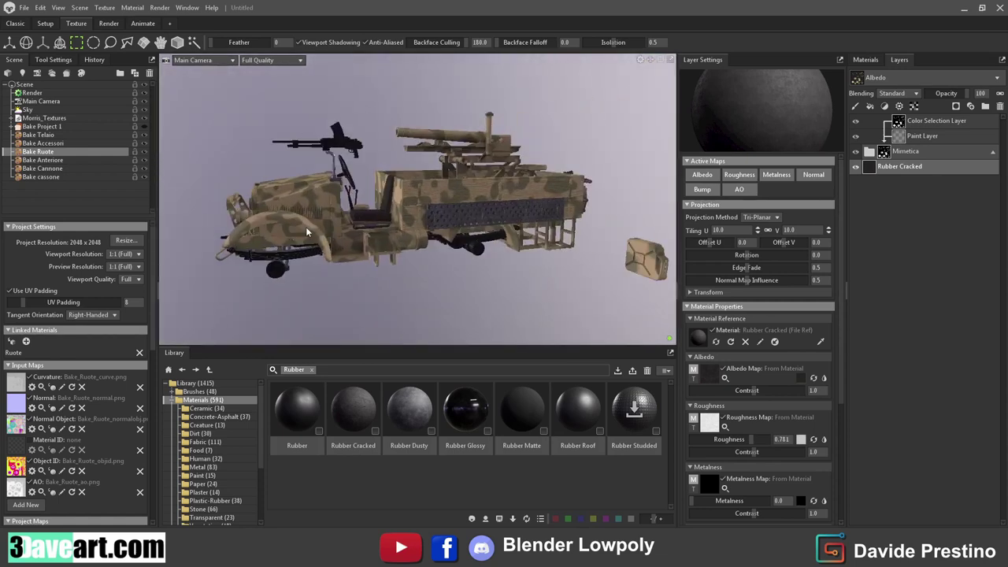
{"action": "scroll", "scroll_direction": "up", "scroll_amount": 3}
{"action": "left_click_drag", "start_coordinate": [376, 214], "coordinate": [486, 164]}
{"action": "scroll", "scroll_direction": "up", "scroll_amount": 3}
{"action": "scroll", "scroll_direction": "down", "scroll_amount": 3}
{"action": "scroll", "scroll_direction": "down", "scroll_amount": 3}
{"action": "scroll", "scroll_direction": "up", "scroll_amount": 3}
{"action": "scroll", "scroll_direction": "up", "scroll_amount": 3}
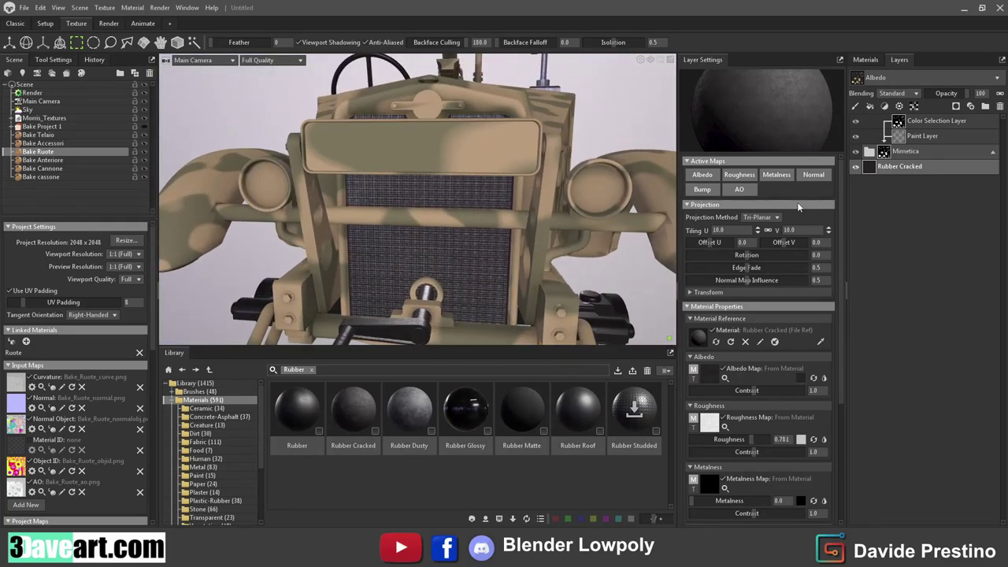
Step: In Bake Accessori, add a fill layer with a black mask and an Object ID colour selection
{"action": "left_click", "coordinate": [47, 143]}
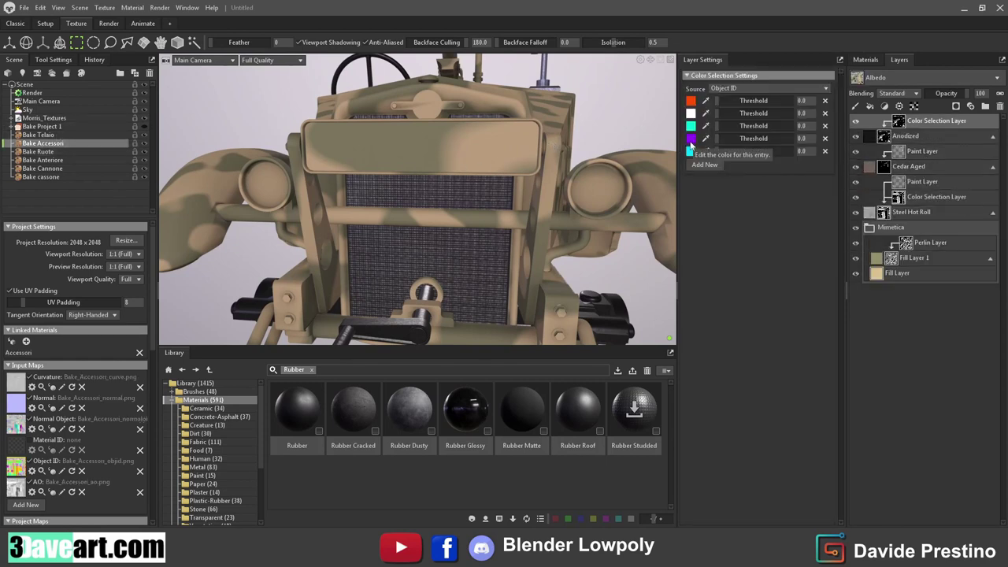
{"action": "left_click", "coordinate": [871, 106]}
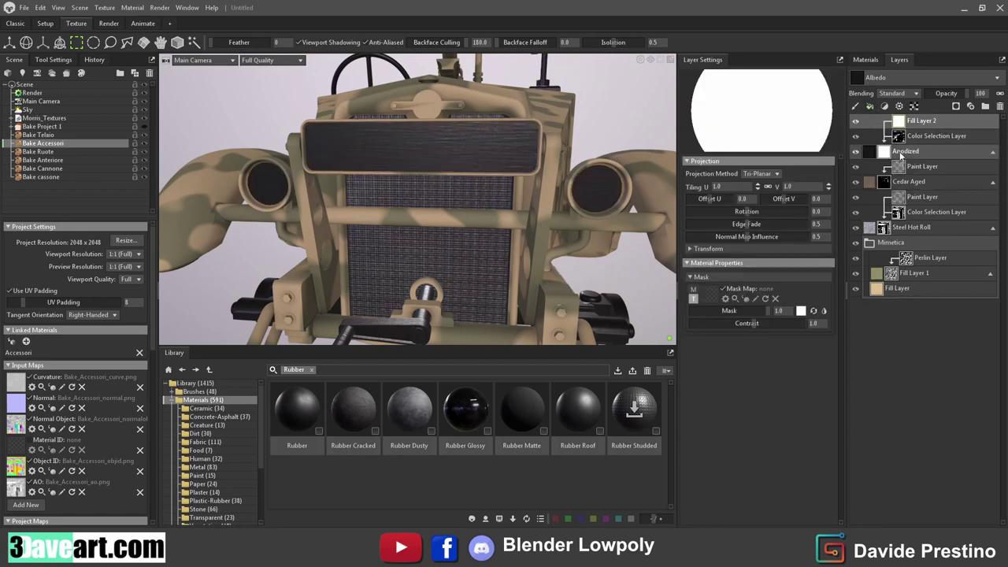
{"action": "left_click_drag", "start_coordinate": [903, 123], "coordinate": [881, 117]}
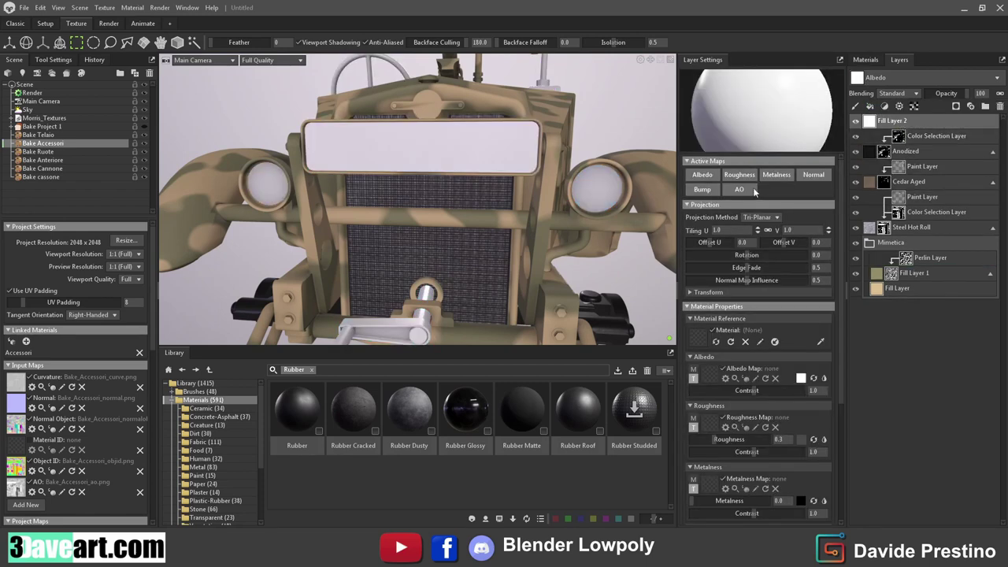
{"action": "left_click", "coordinate": [955, 105]}
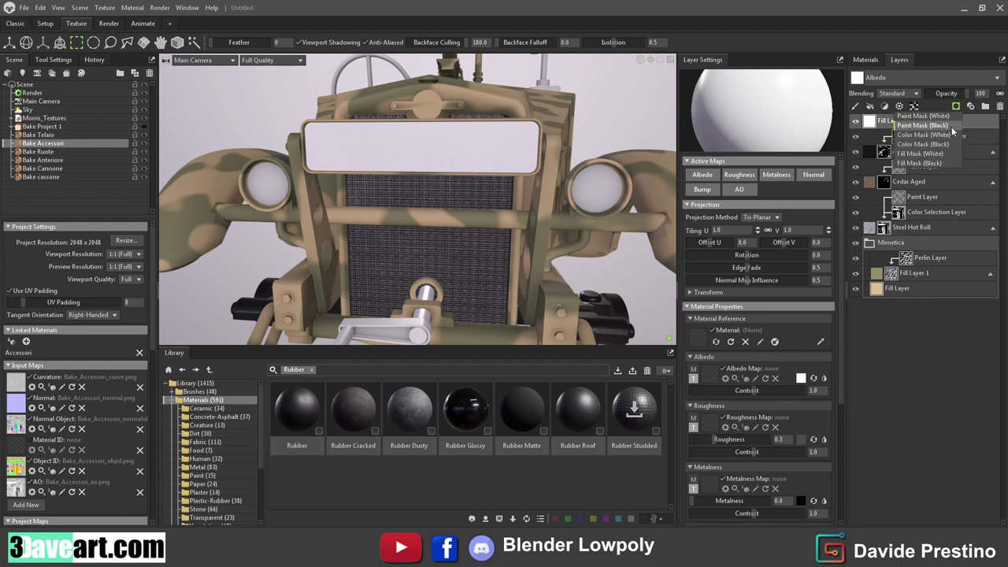
{"action": "left_click", "coordinate": [951, 127]}
{"action": "left_click", "coordinate": [899, 106]}
{"action": "left_click", "coordinate": [918, 115]}
{"action": "left_click", "coordinate": [768, 88]}
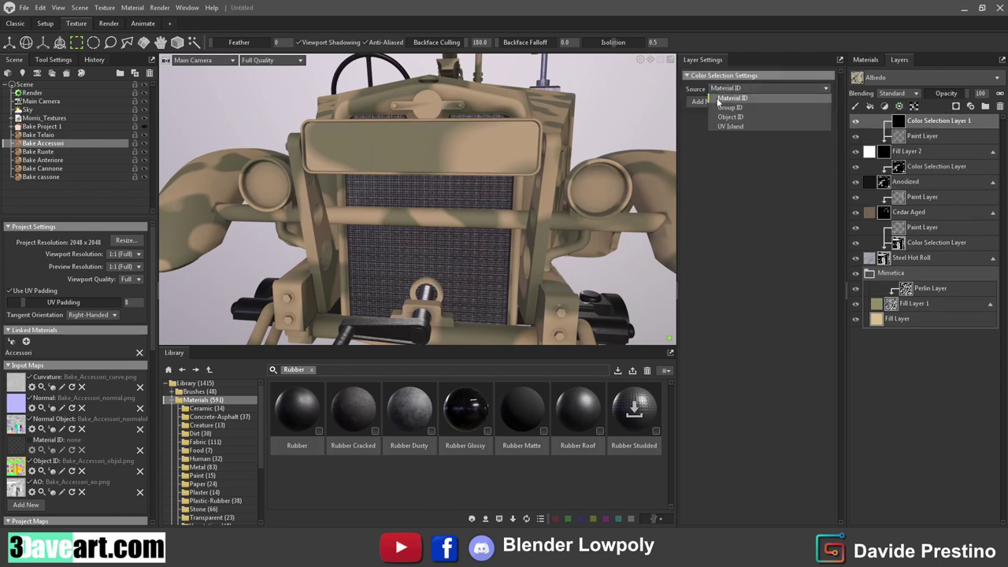
{"action": "left_click", "coordinate": [733, 95]}
Step: Pick three Object ID colours, including the number plate, for the fill's selection
{"action": "left_click", "coordinate": [705, 101]}
{"action": "left_click", "coordinate": [425, 146]}
{"action": "left_click", "coordinate": [704, 114]}
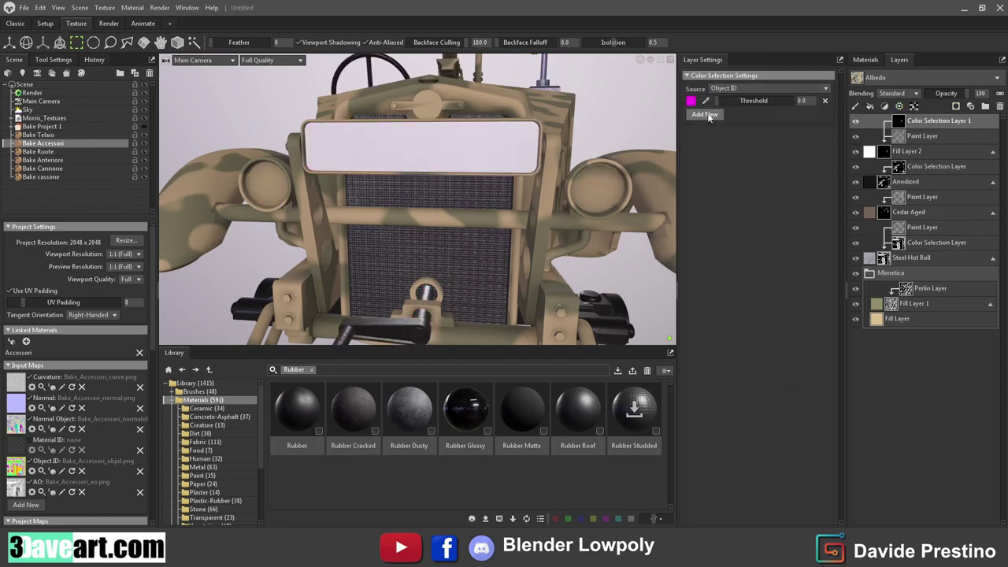
{"action": "left_click", "coordinate": [599, 187]}
{"action": "left_click", "coordinate": [704, 127]}
{"action": "left_click", "coordinate": [296, 201]}
{"action": "left_click_drag", "start_coordinate": [296, 201], "coordinate": [503, 226]}
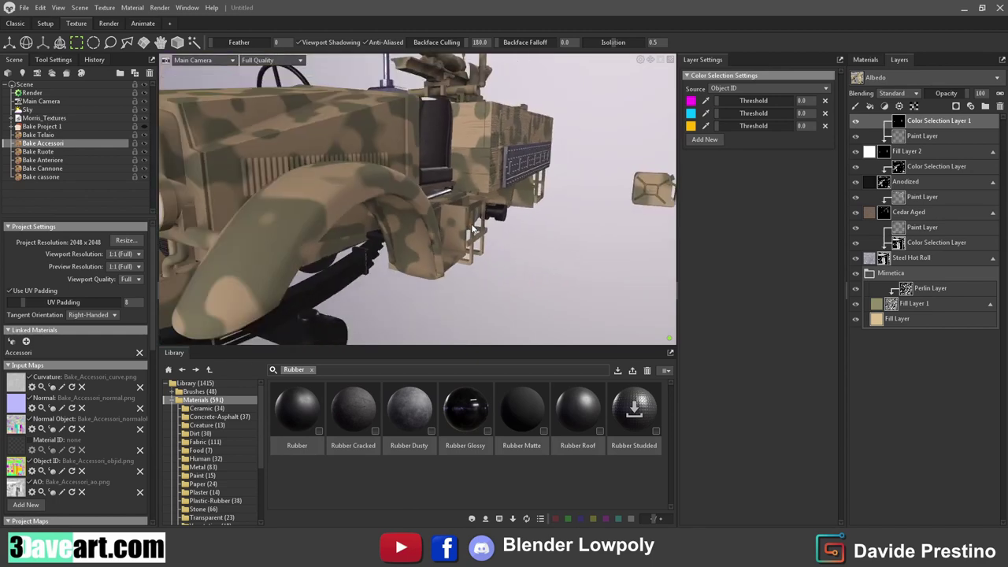
{"action": "scroll", "scroll_direction": "down", "scroll_amount": 3}
{"action": "scroll", "scroll_direction": "up", "scroll_amount": 3}
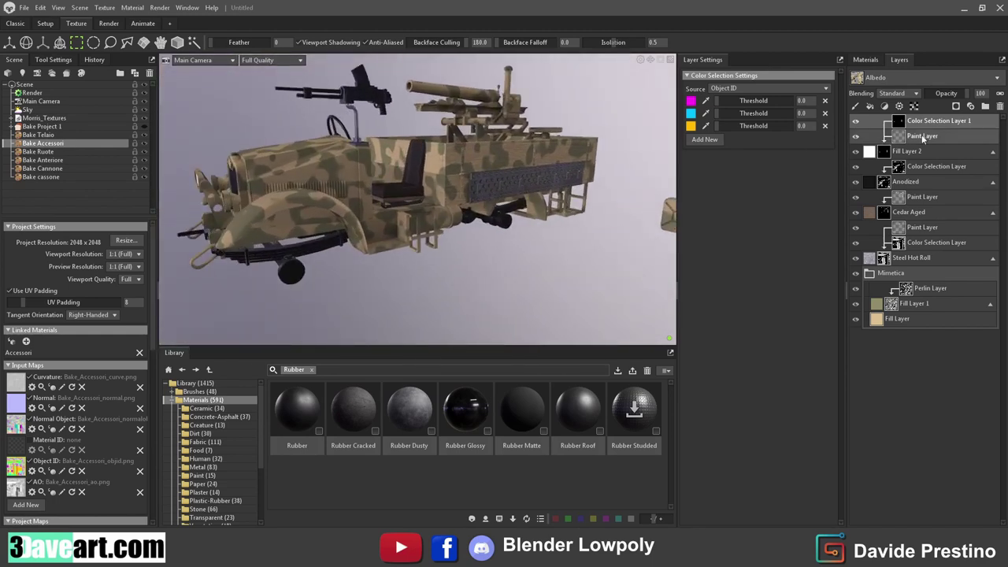
{"action": "left_click_drag", "start_coordinate": [260, 196], "coordinate": [356, 173]}
{"action": "scroll", "scroll_direction": "up", "scroll_amount": 3}
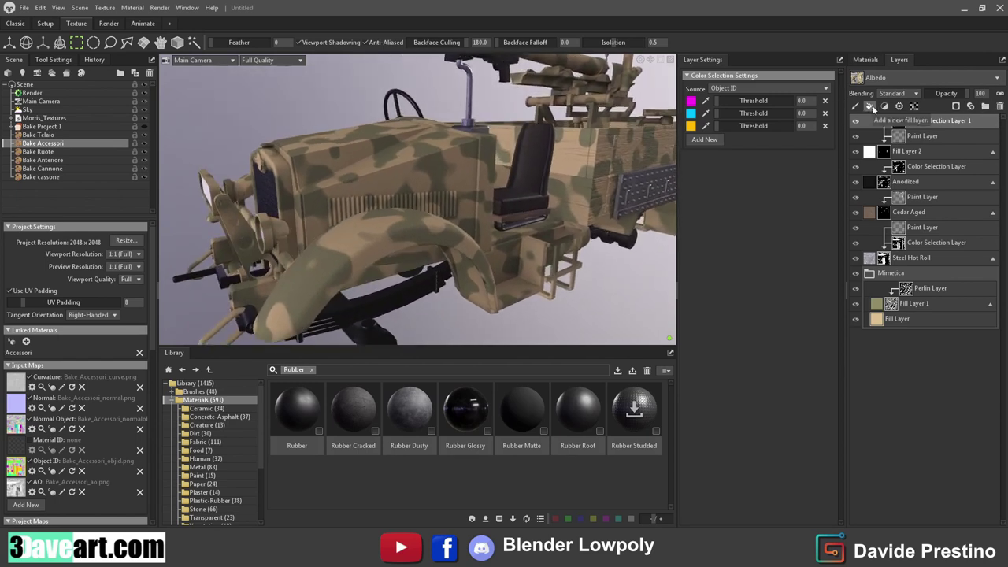
Step: Add a dark grey fill layer to the front body with metalness off and roughness 1.0
{"action": "left_click", "coordinate": [42, 160]}
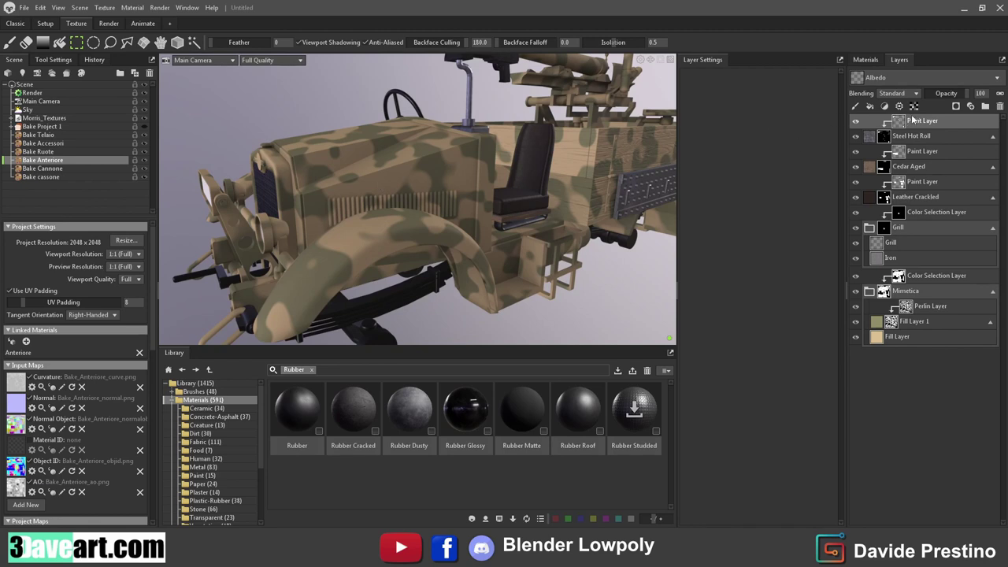
{"action": "left_click", "coordinate": [870, 106]}
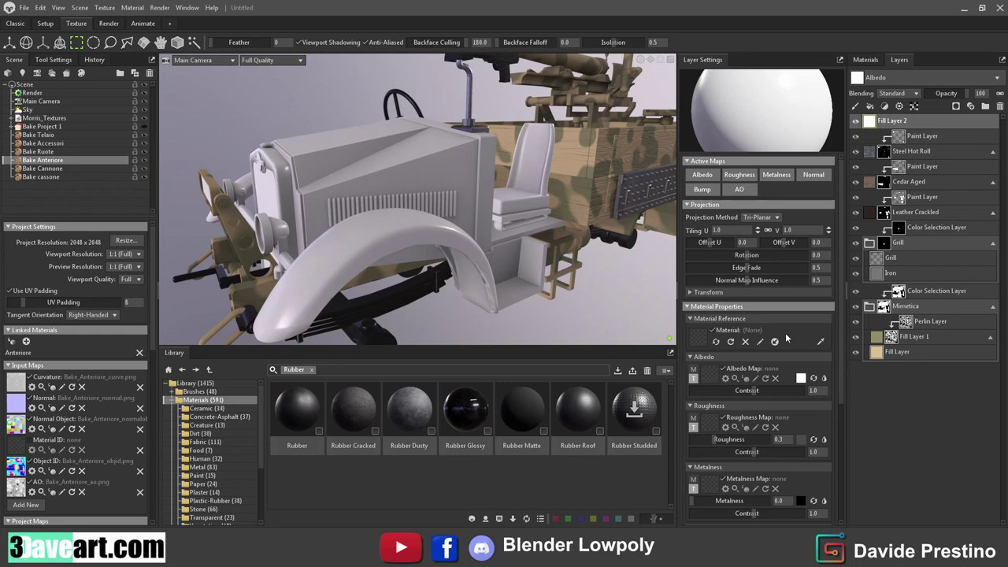
{"action": "left_click", "coordinate": [801, 378]}
{"action": "left_click", "coordinate": [378, 267]}
{"action": "left_click", "coordinate": [613, 205]}
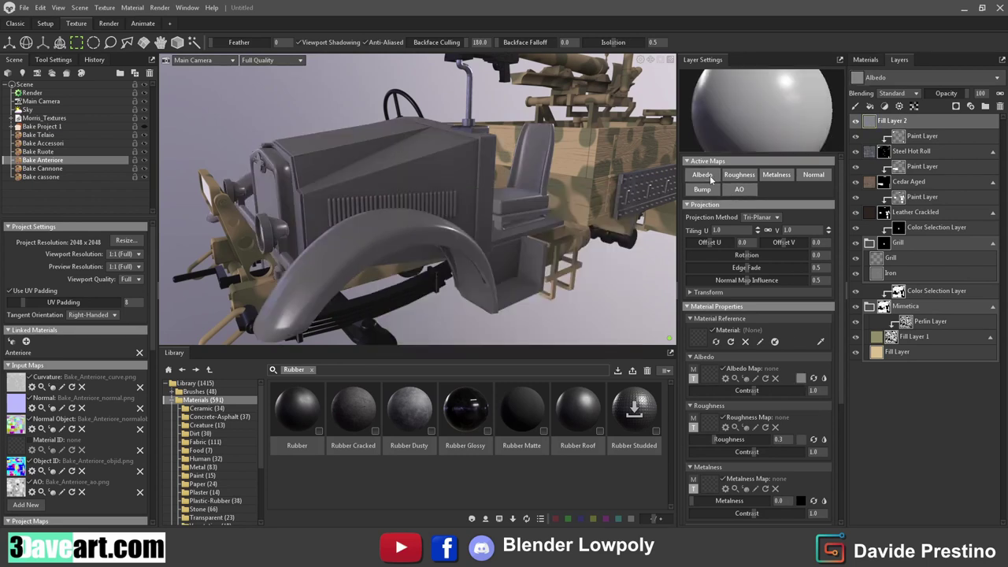
{"action": "left_click", "coordinate": [777, 174]}
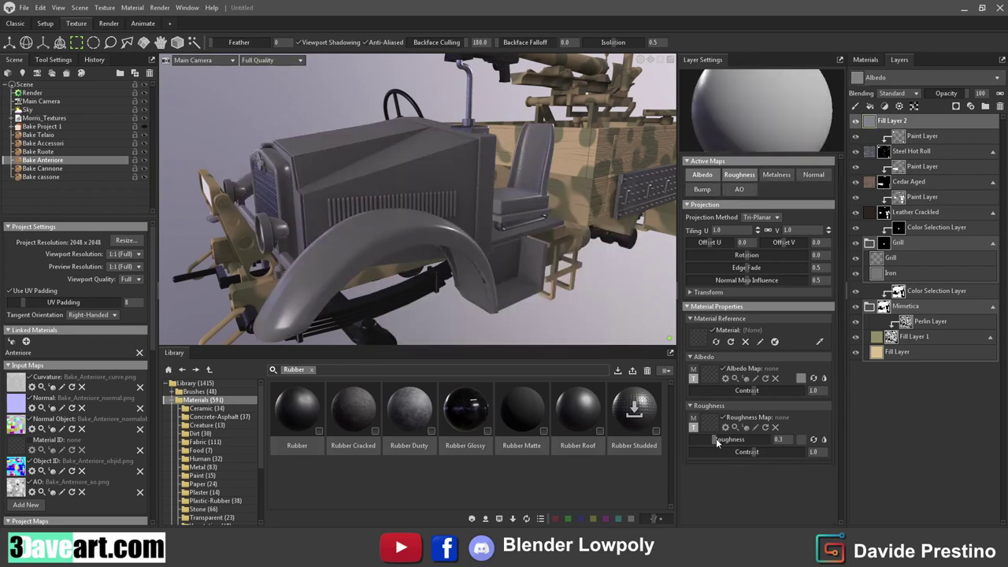
{"action": "left_click_drag", "start_coordinate": [717, 443], "coordinate": [790, 439]}
Step: Add a mask to the grey fill, then show the Smart Masks library with the Rubber filter cleared
{"action": "left_click", "coordinate": [956, 105]}
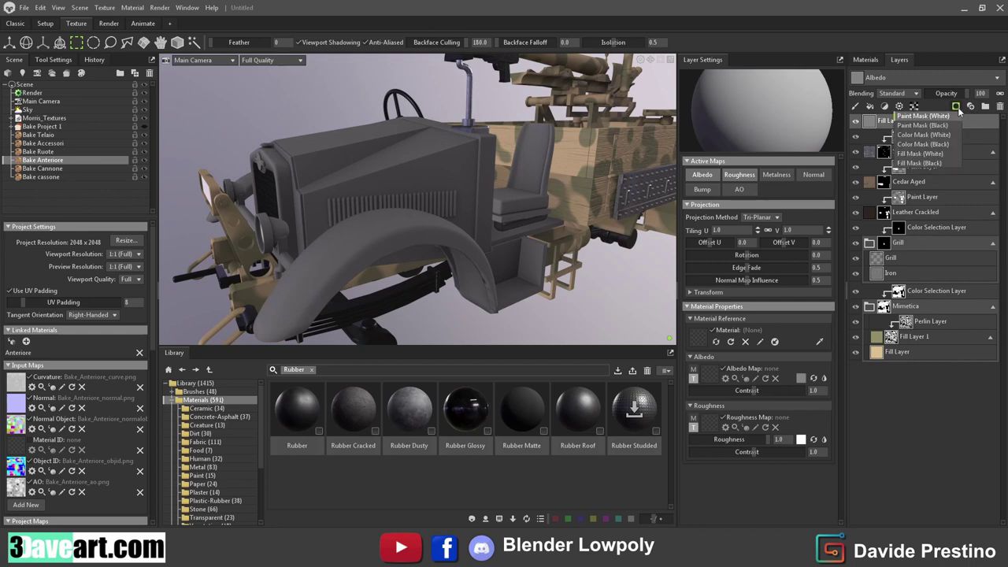
{"action": "left_click", "coordinate": [950, 134]}
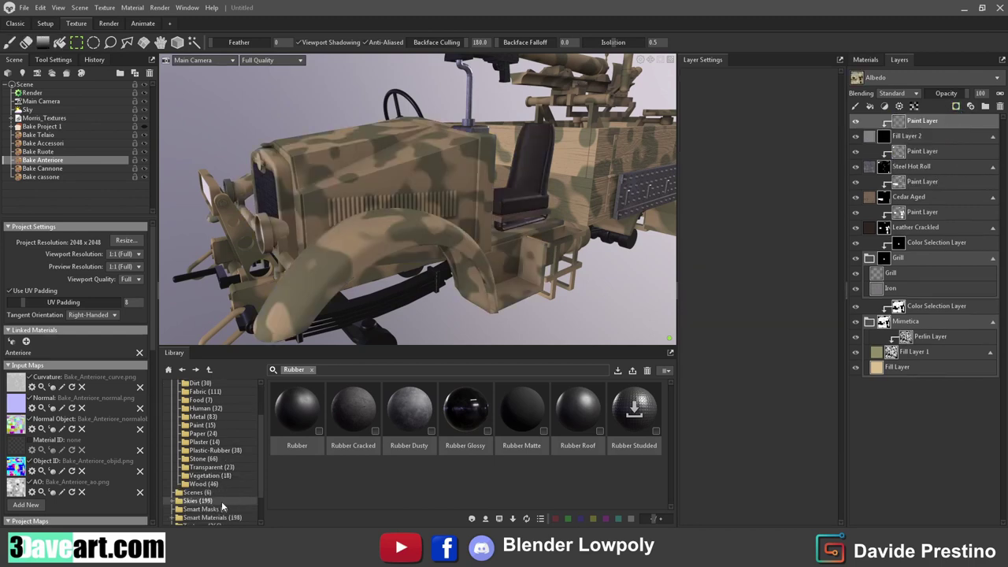
{"action": "scroll", "scroll_direction": "down", "scroll_amount": 3}
{"action": "scroll", "scroll_direction": "down", "scroll_amount": 3}
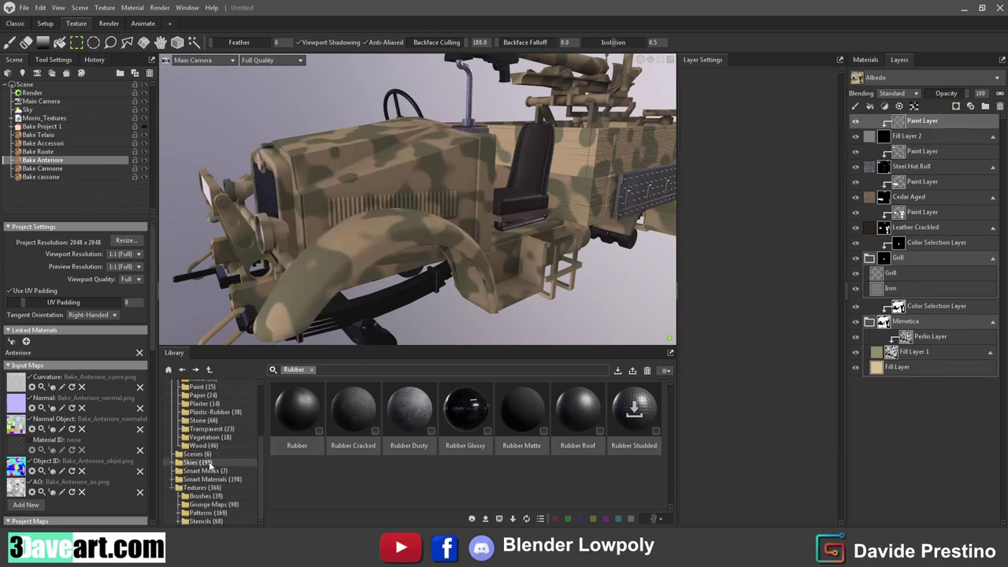
{"action": "left_click", "coordinate": [173, 471]}
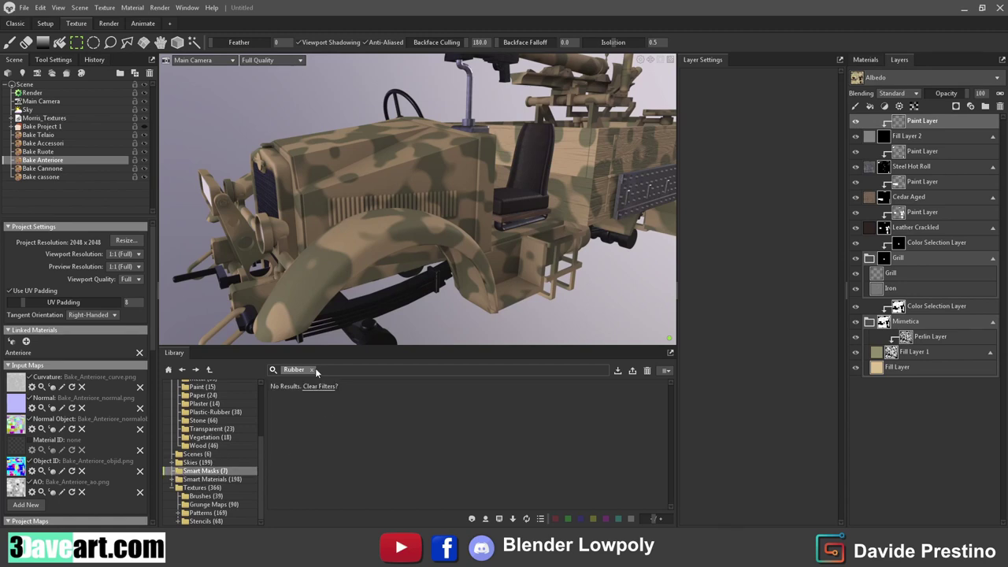
{"action": "left_click", "coordinate": [312, 370]}
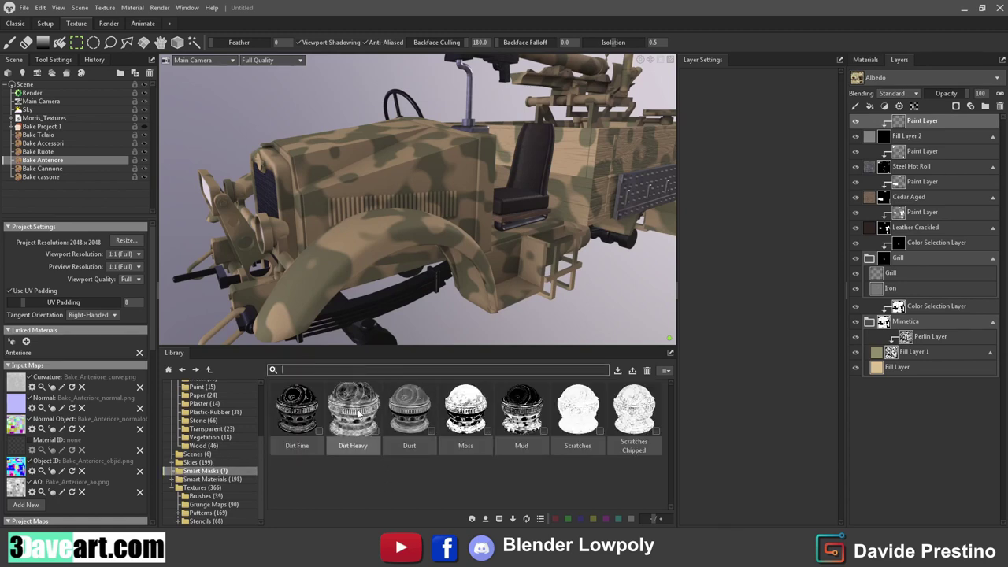
Step: Delete the top paint layer after trying a Dirt Heavy smart mask on it
{"action": "left_click_drag", "start_coordinate": [353, 409], "coordinate": [922, 121]}
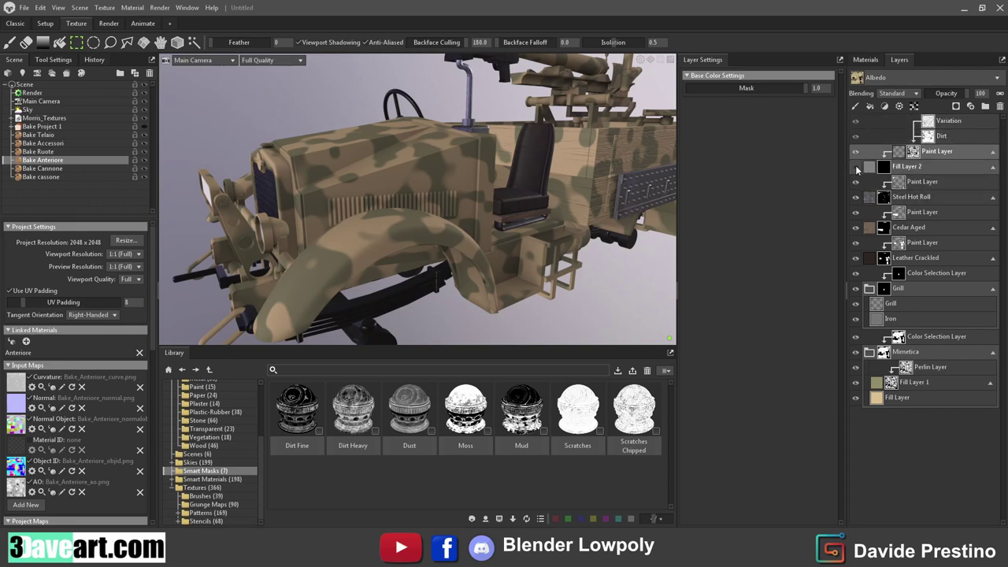
{"action": "left_click", "coordinate": [884, 168]}
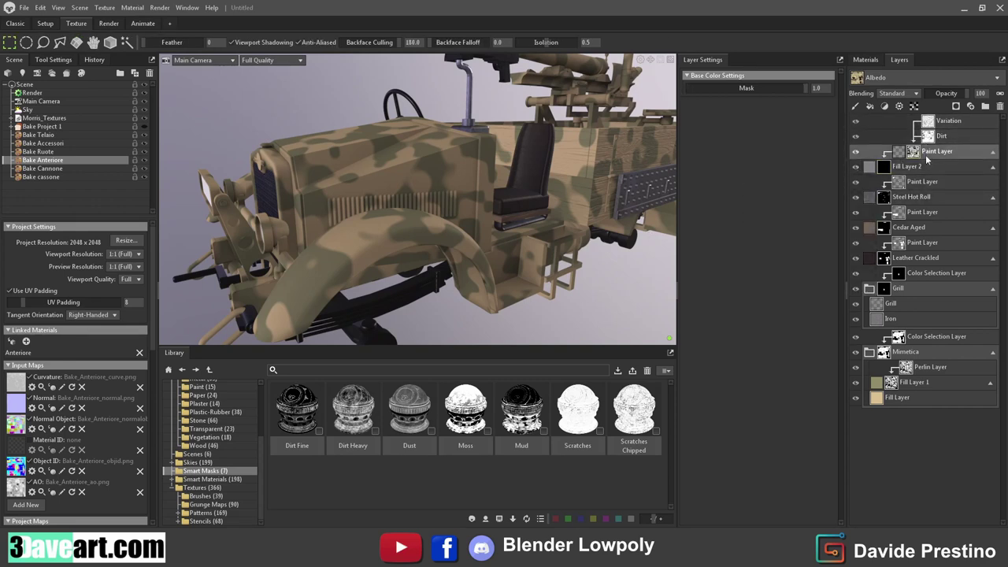
{"action": "left_click", "coordinate": [999, 110]}
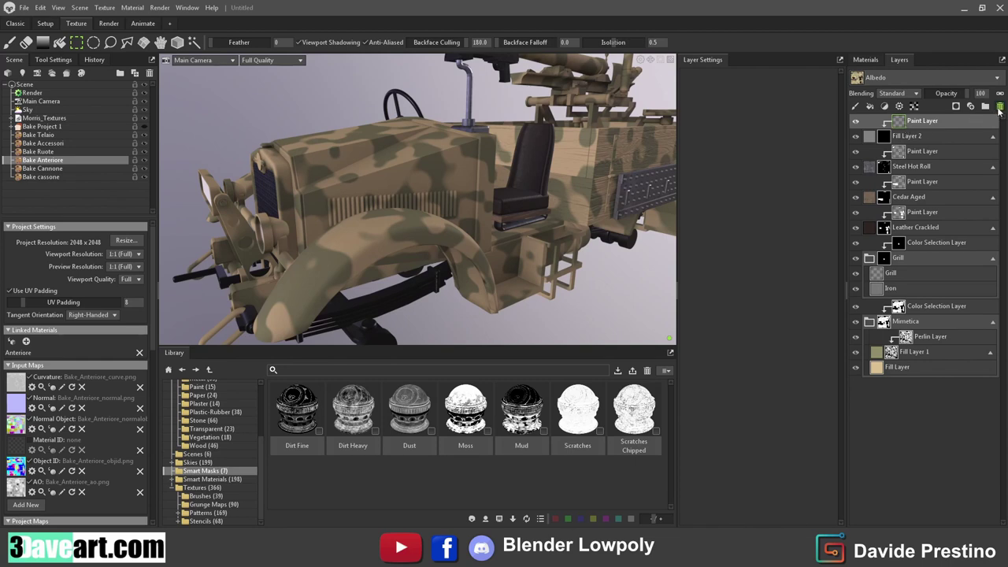
{"action": "left_click", "coordinate": [999, 110]}
{"action": "left_click", "coordinate": [1000, 109]}
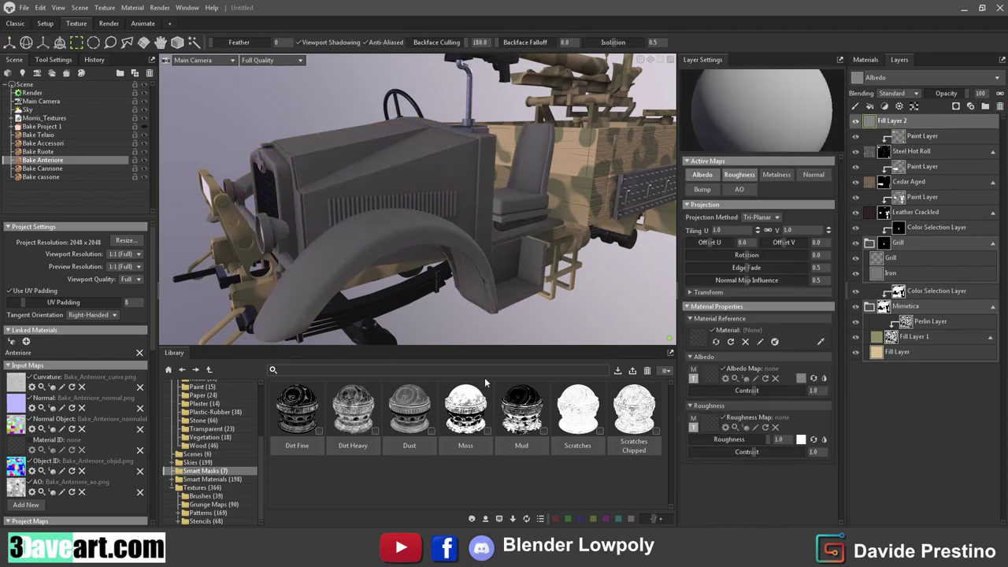
{"action": "key", "text": "ctrl+z"}
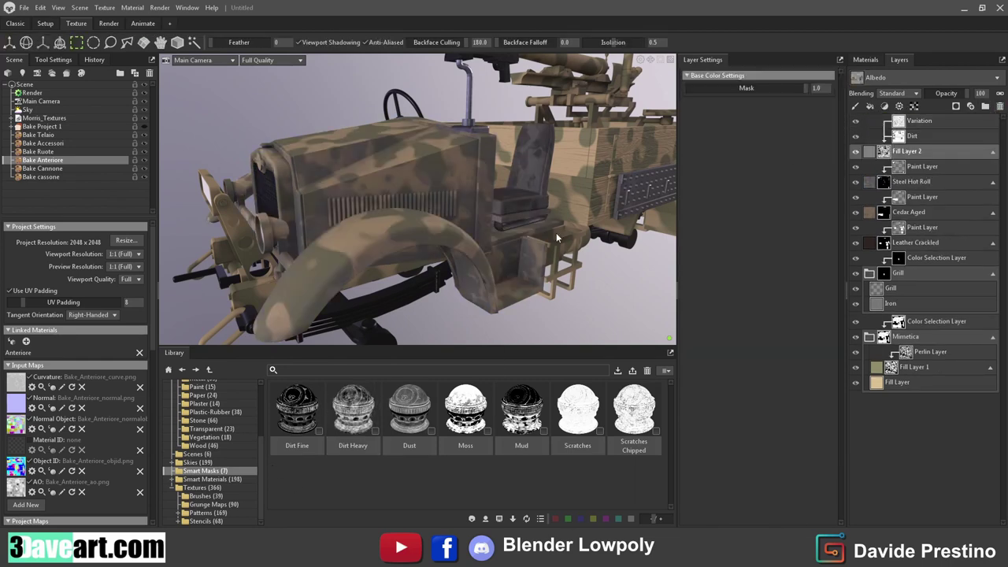
{"action": "left_click_drag", "start_coordinate": [557, 237], "coordinate": [529, 246]}
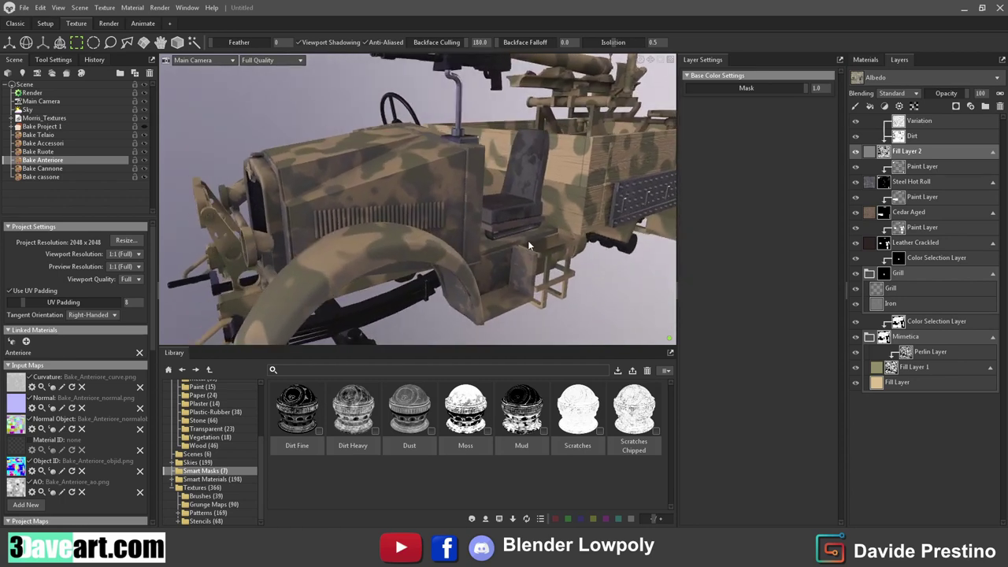
{"action": "key", "text": "ctrl+y"}
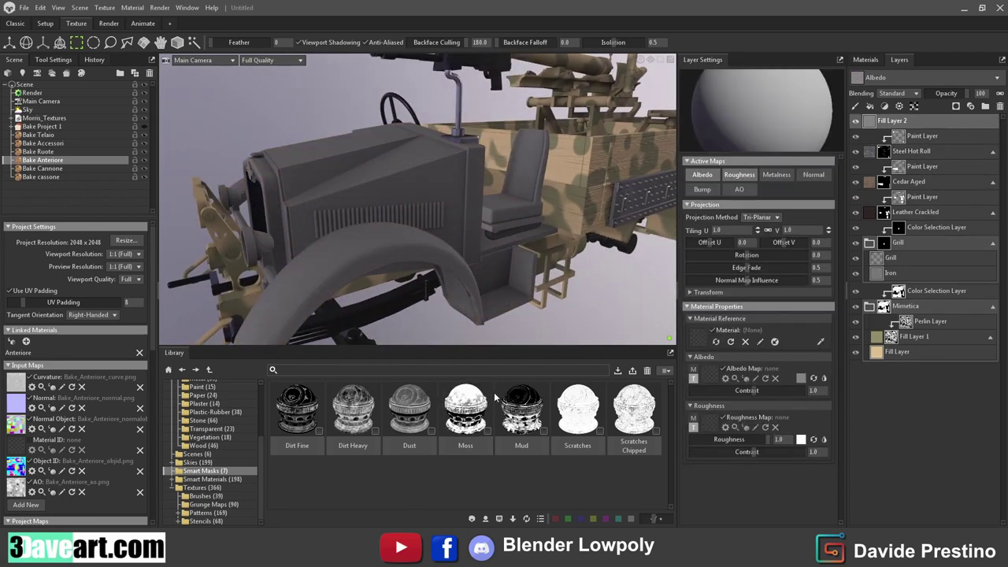
Step: Replace a trial Mud smart mask on Fill Layer 2 with the Dirt smart mask
{"action": "left_click_drag", "start_coordinate": [516, 410], "coordinate": [889, 122]}
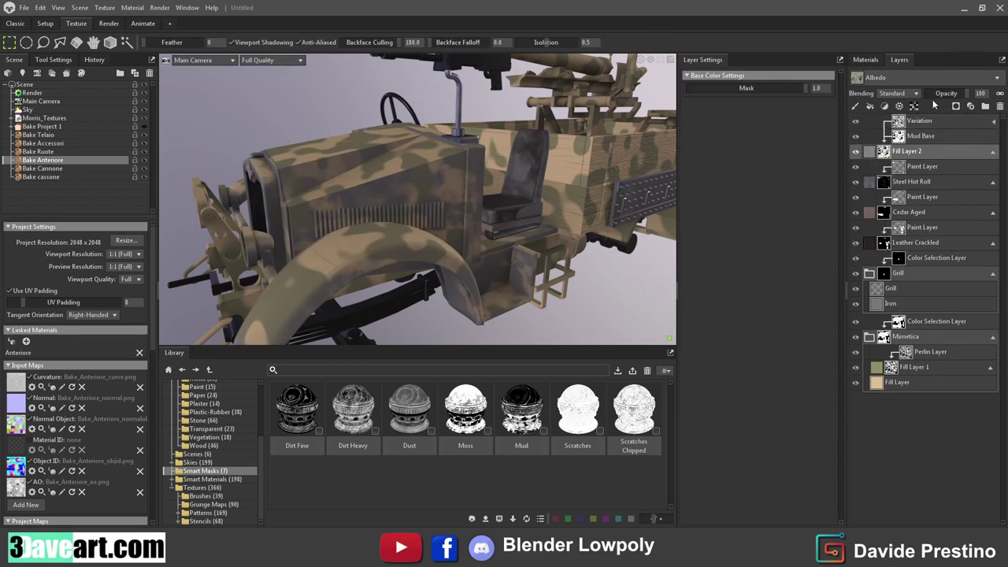
{"action": "left_click", "coordinate": [898, 93]}
{"action": "left_click", "coordinate": [914, 108]}
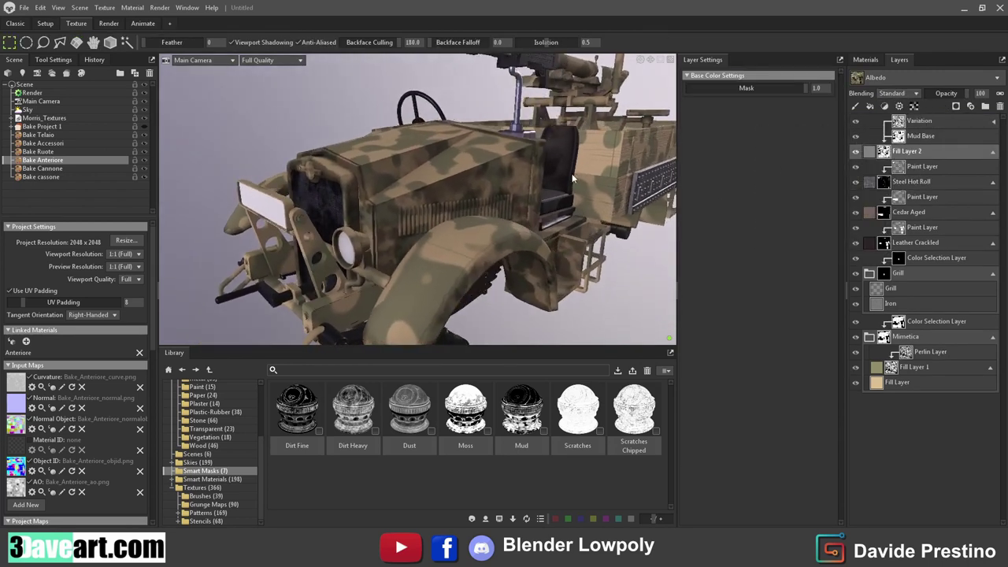
{"action": "left_click", "coordinate": [918, 126]}
{"action": "key", "text": "Delete"}
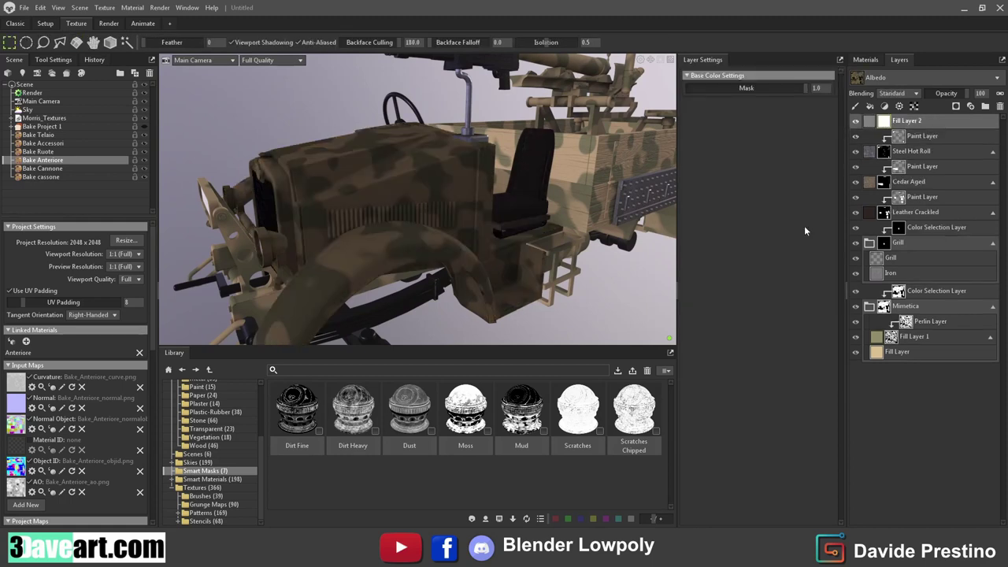
{"action": "left_click_drag", "start_coordinate": [297, 408], "coordinate": [895, 126]}
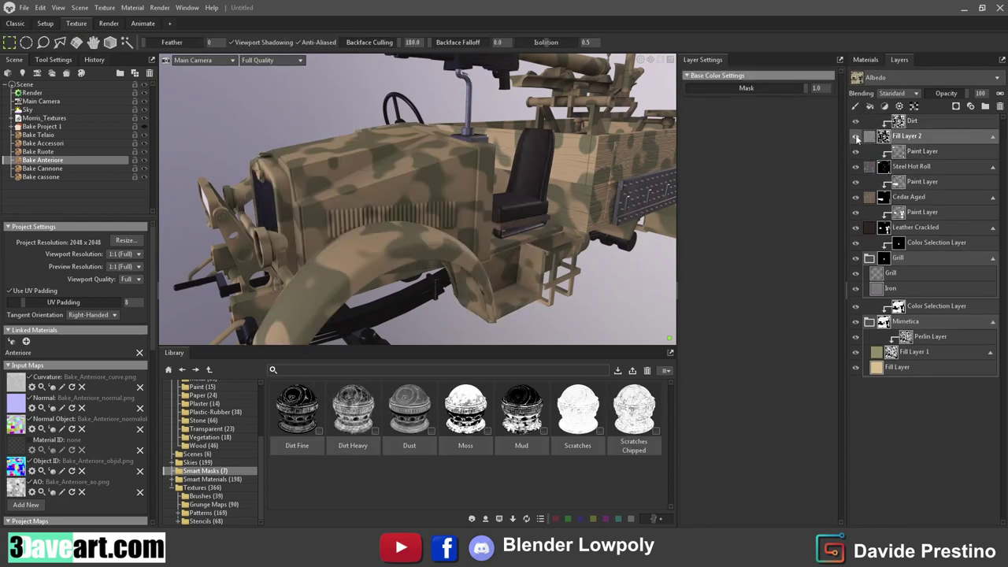
{"action": "left_click_drag", "start_coordinate": [606, 210], "coordinate": [512, 196]}
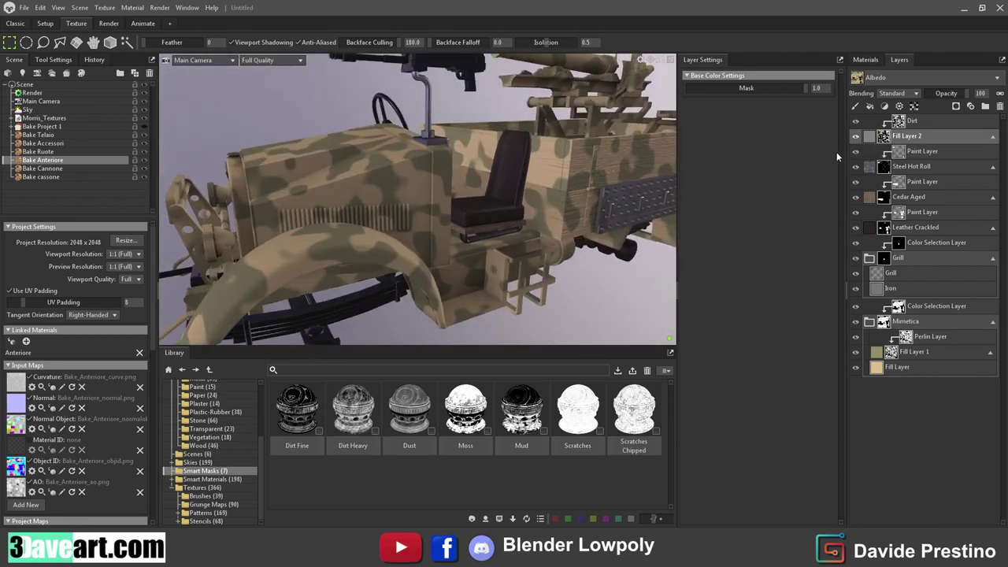
Step: Lighten Fill Layer 2's albedo to mid-grey 136
{"action": "left_click", "coordinate": [871, 139]}
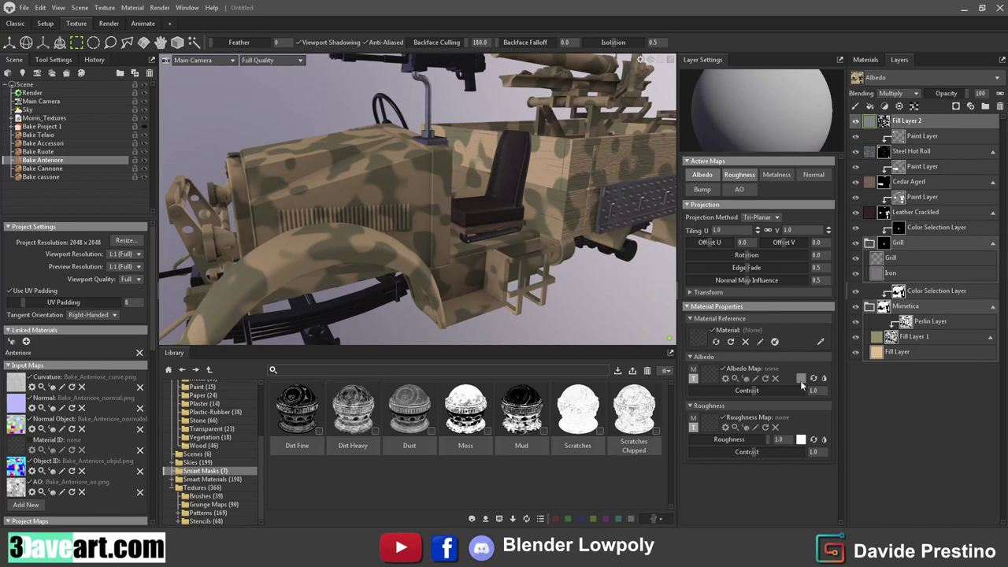
{"action": "left_click", "coordinate": [801, 379]}
{"action": "left_click_drag", "start_coordinate": [378, 267], "coordinate": [377, 262]}
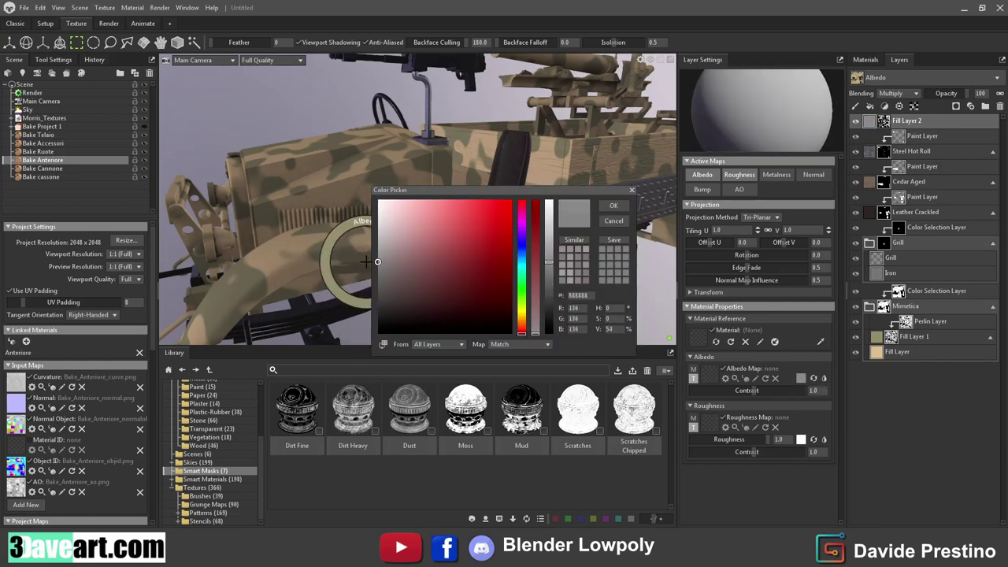
{"action": "left_click", "coordinate": [614, 205]}
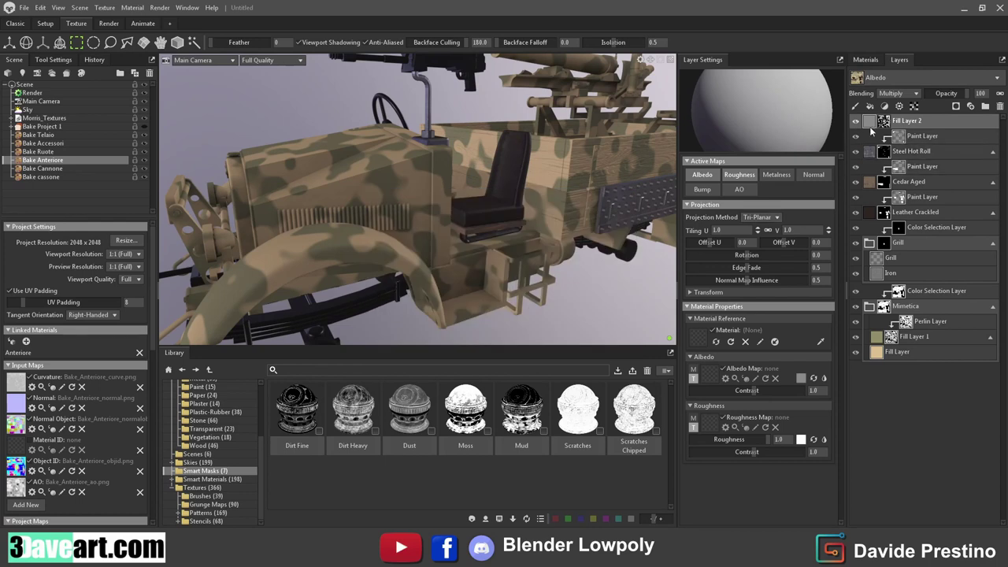
{"action": "right_click", "coordinate": [879, 121]}
Step: Duplicate Fill Layer 2, add a dirt generator mask, and set its albedo to pure red ff0000
{"action": "left_click", "coordinate": [884, 121]}
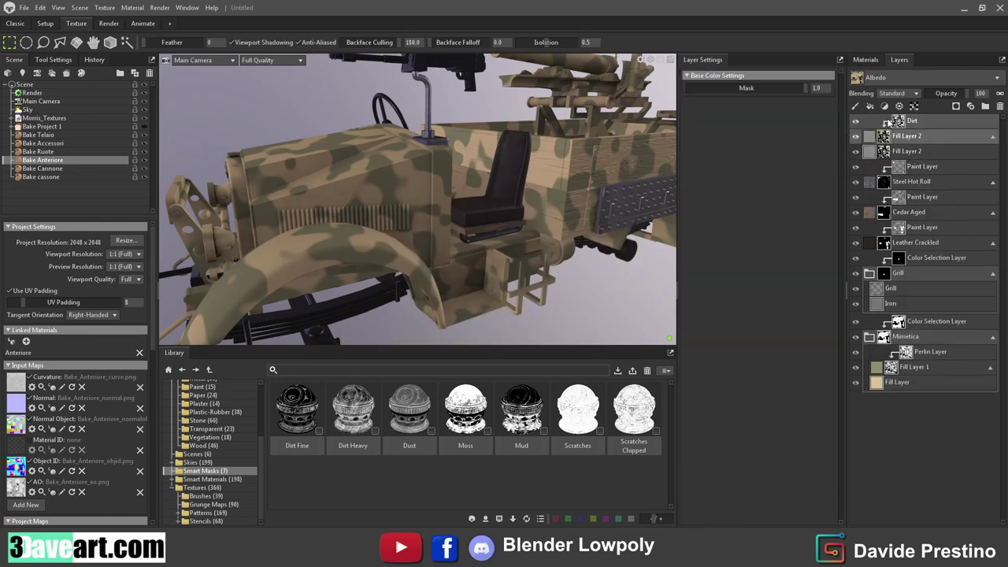
{"action": "left_click", "coordinate": [911, 110]}
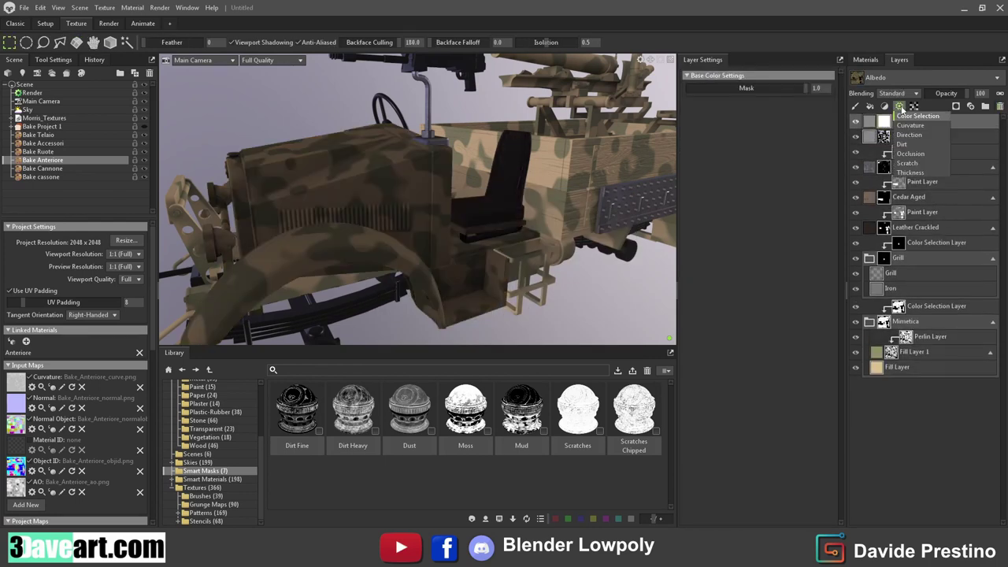
{"action": "left_click", "coordinate": [900, 144]}
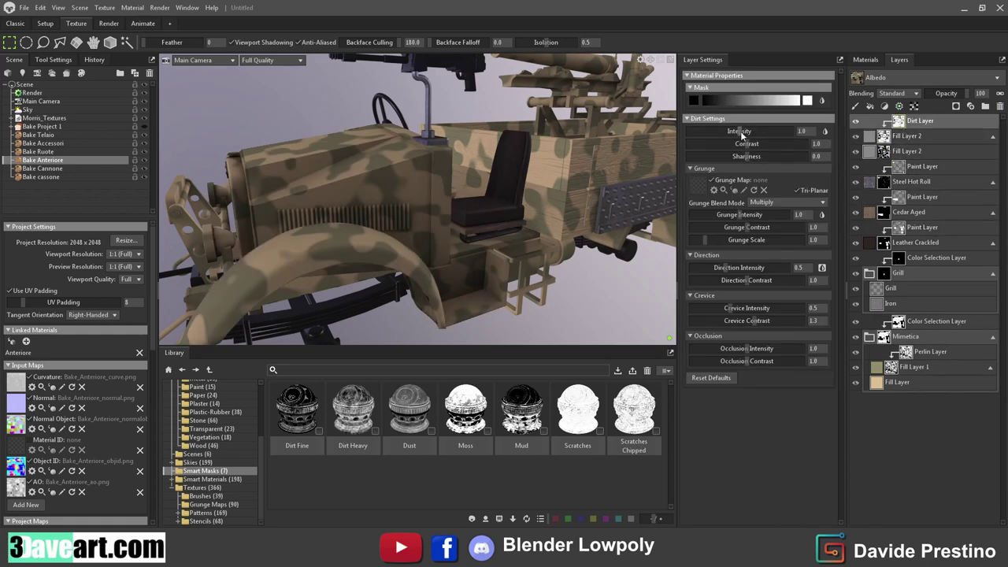
{"action": "left_click_drag", "start_coordinate": [741, 133], "coordinate": [756, 156]}
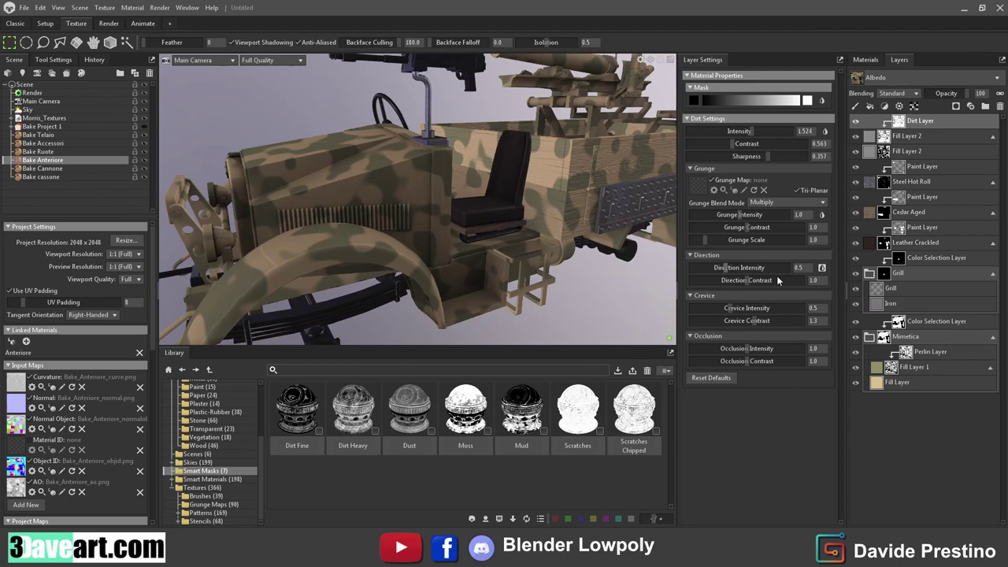
{"action": "left_click", "coordinate": [906, 151]}
{"action": "left_click", "coordinate": [801, 379]}
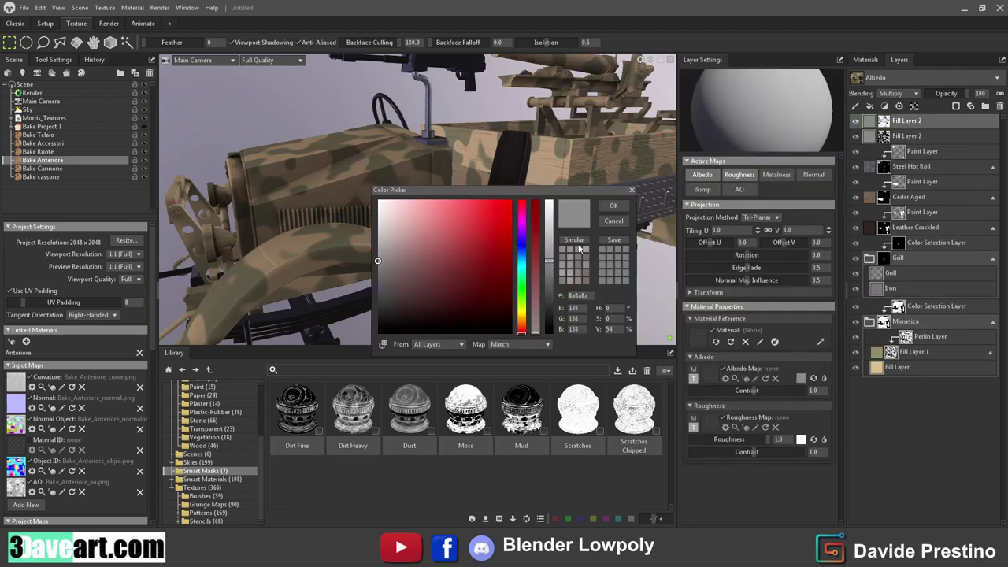
{"action": "left_click", "coordinate": [508, 205]}
{"action": "left_click_drag", "start_coordinate": [511, 205], "coordinate": [514, 199]}
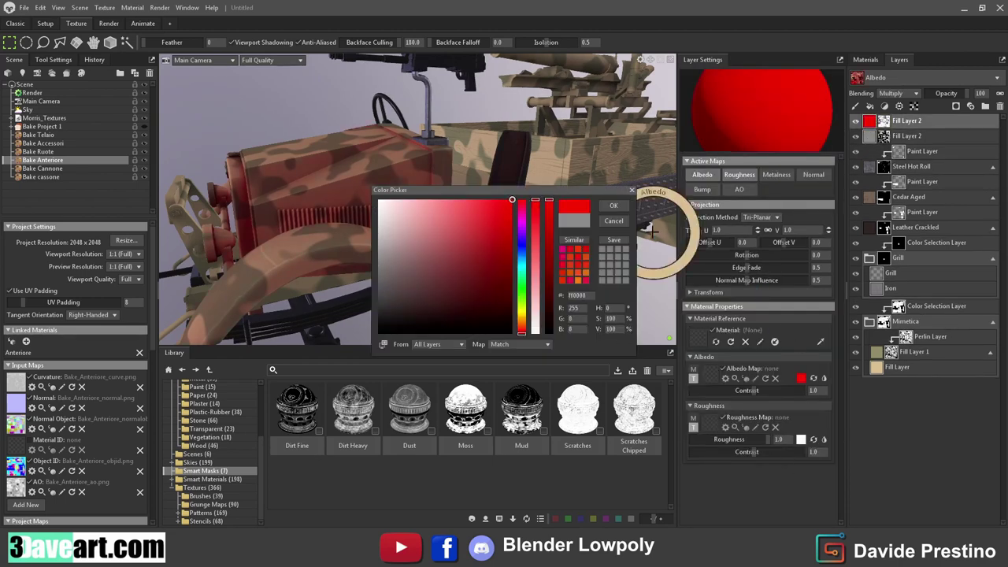
{"action": "left_click", "coordinate": [614, 205]}
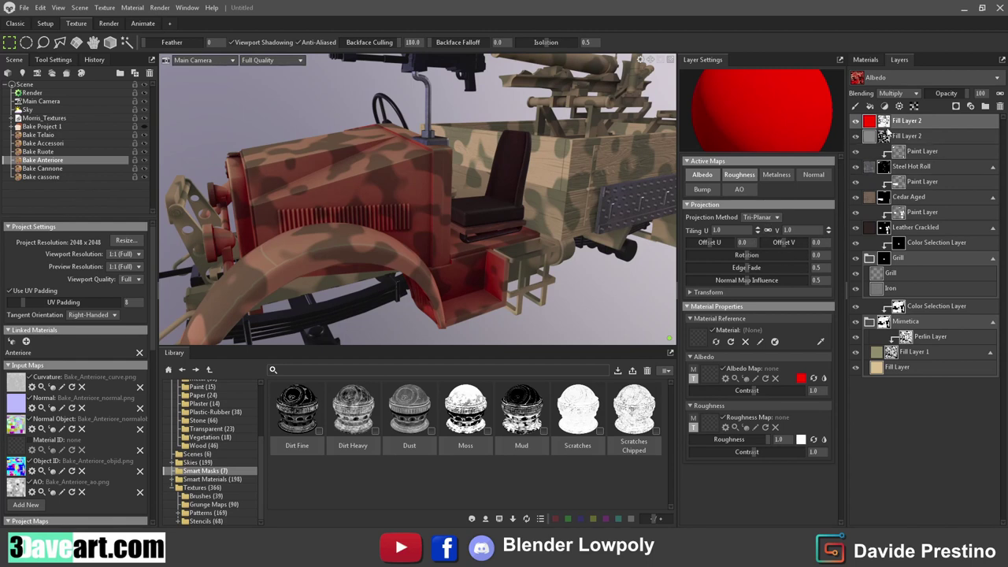
Step: Raise the dirt mask's Sharpness, Grunge, Grunge Scale 6.0, Direction, Crevice and Occlusion sliders
{"action": "left_click", "coordinate": [886, 131]}
{"action": "left_click_drag", "start_coordinate": [745, 157], "coordinate": [745, 132]}
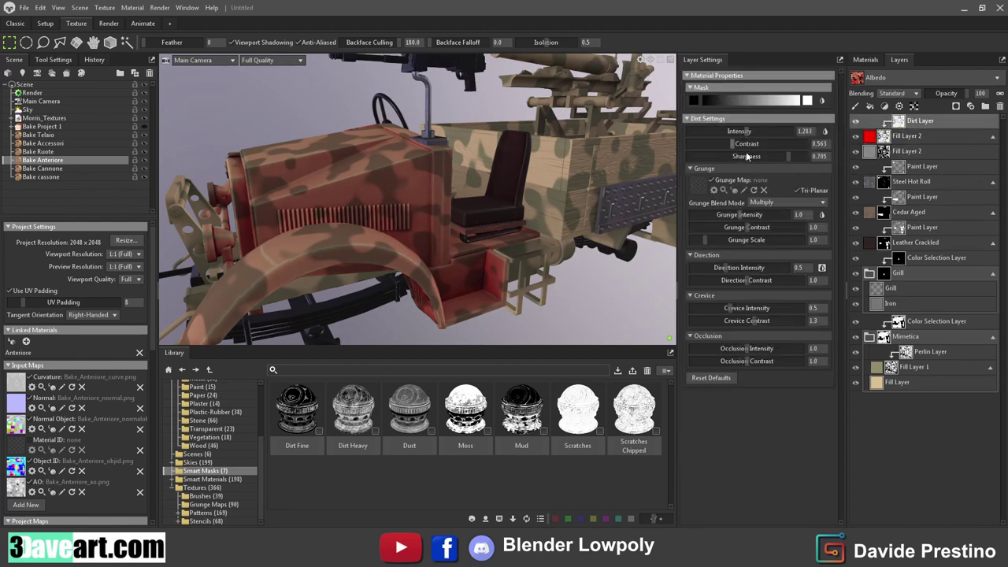
{"action": "left_click_drag", "start_coordinate": [748, 218], "coordinate": [755, 214]}
{"action": "left_click_drag", "start_coordinate": [718, 243], "coordinate": [753, 236]}
{"action": "left_click_drag", "start_coordinate": [733, 279], "coordinate": [708, 261]}
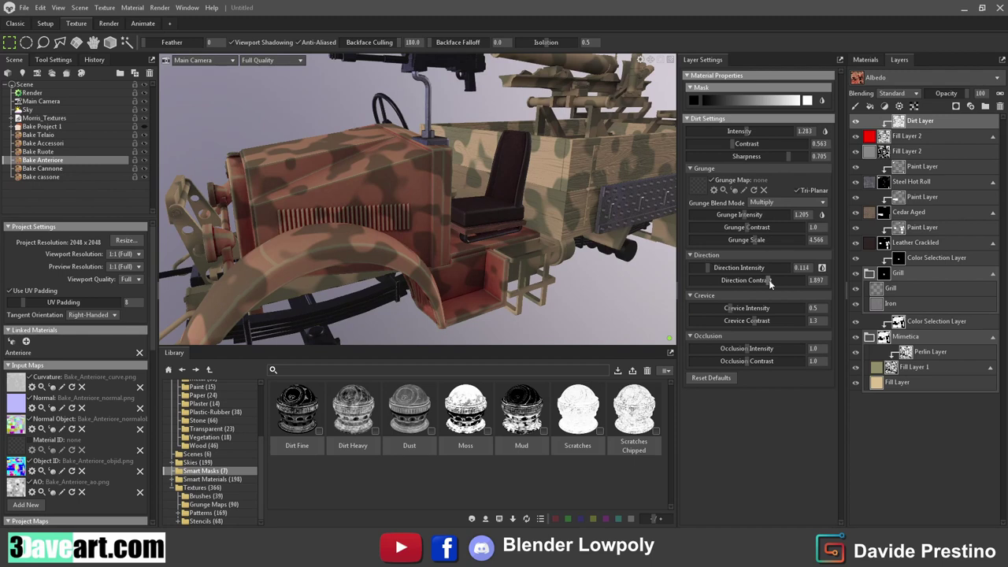
{"action": "left_click_drag", "start_coordinate": [732, 308], "coordinate": [774, 307]}
{"action": "left_click_drag", "start_coordinate": [746, 361], "coordinate": [758, 360]}
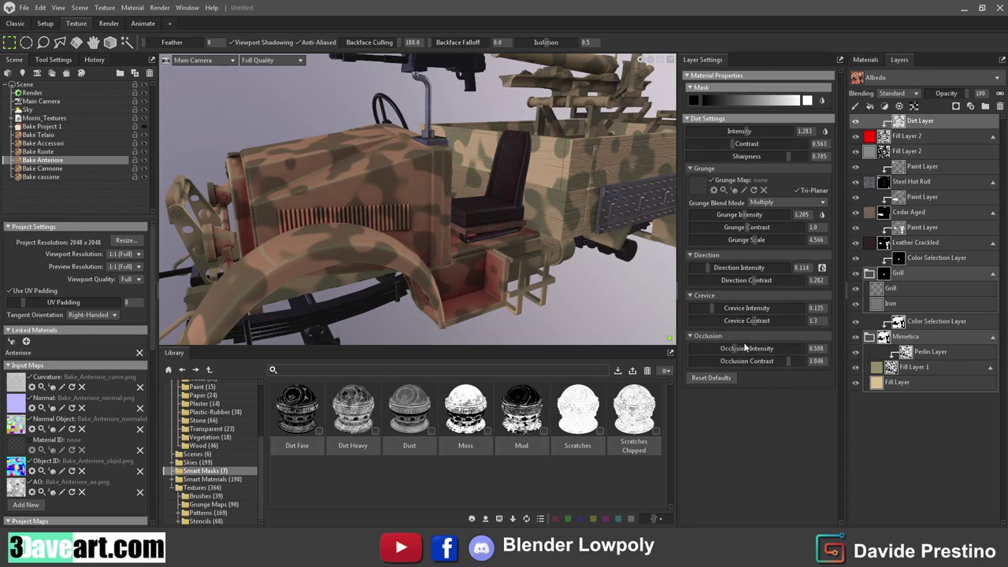
{"action": "left_click_drag", "start_coordinate": [745, 347], "coordinate": [742, 348]}
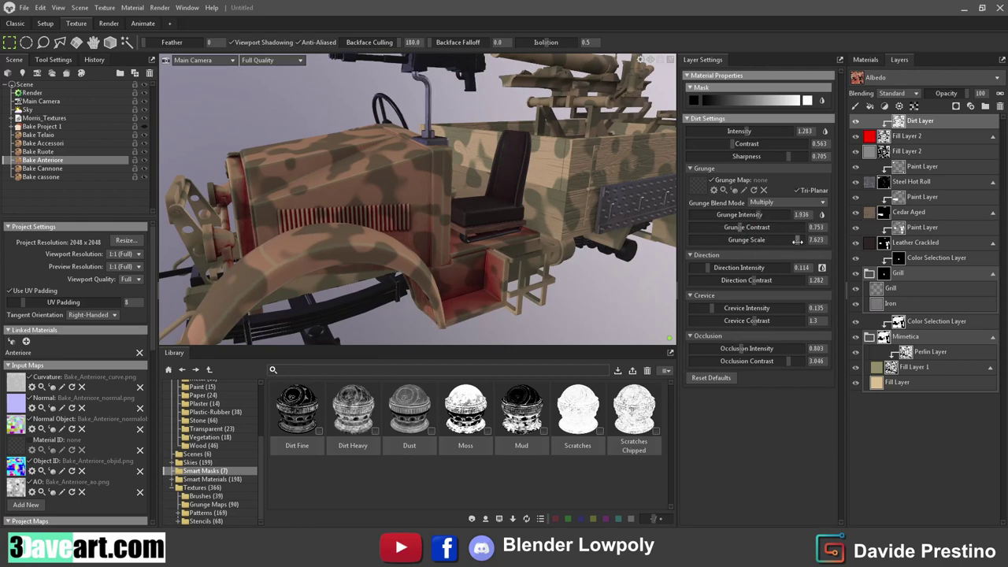
{"action": "scroll", "scroll_direction": "down", "scroll_amount": 3}
{"action": "left_click_drag", "start_coordinate": [532, 202], "coordinate": [352, 178]}
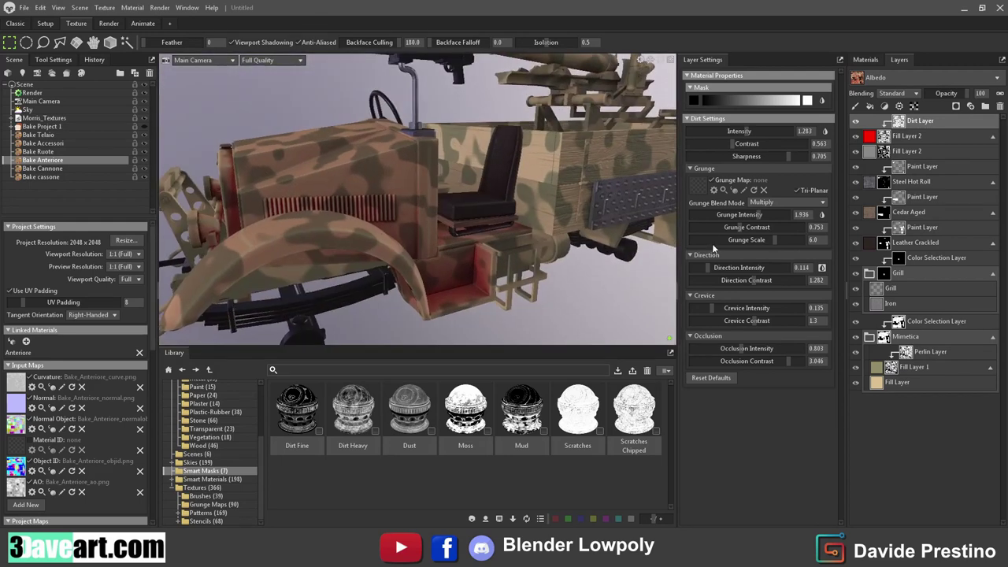
{"action": "key", "text": "Delete"}
{"action": "left_click", "coordinate": [801, 379]}
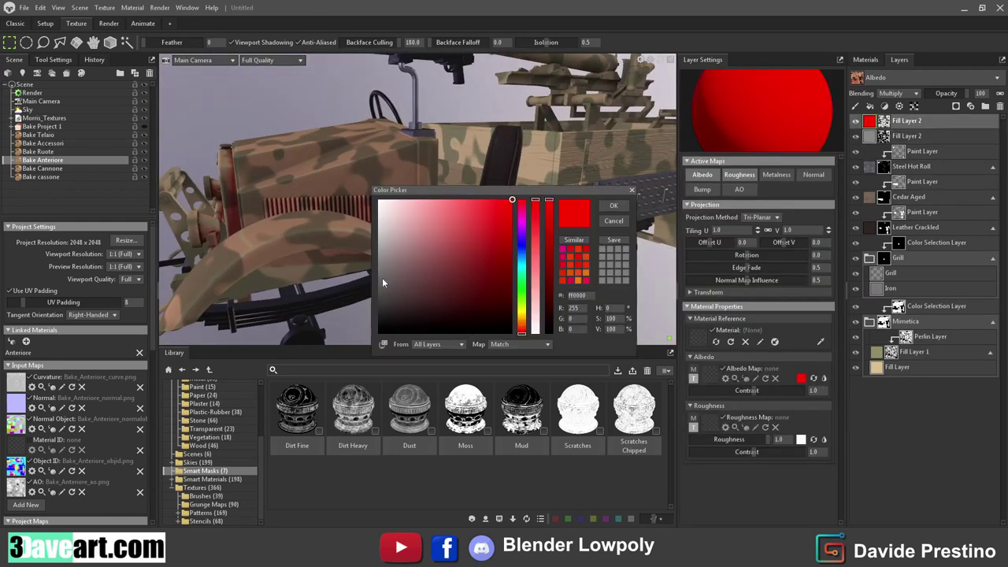
Step: Set the fill colour to grey and duplicate Fill Layer 2
{"action": "left_click", "coordinate": [383, 282]}
{"action": "left_click", "coordinate": [614, 205]}
{"action": "left_click_drag", "start_coordinate": [590, 190], "coordinate": [670, 185]}
{"action": "right_click", "coordinate": [872, 123]}
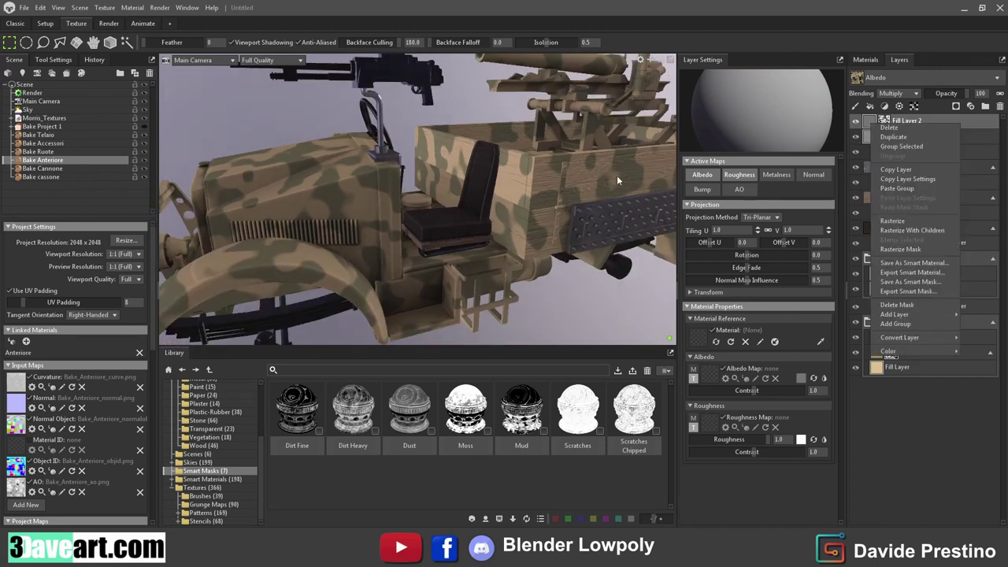
{"action": "left_click", "coordinate": [898, 137]}
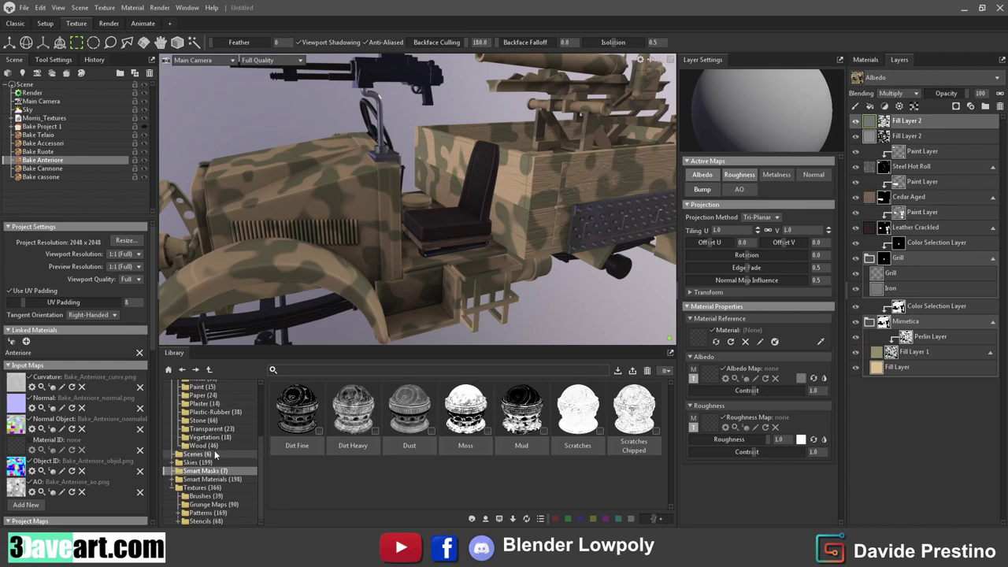
Step: Download Aluminum Dented from the Metal library and add it atop the front body's layers
{"action": "scroll", "scroll_direction": "up", "scroll_amount": 3}
{"action": "scroll", "scroll_direction": "up", "scroll_amount": 3}
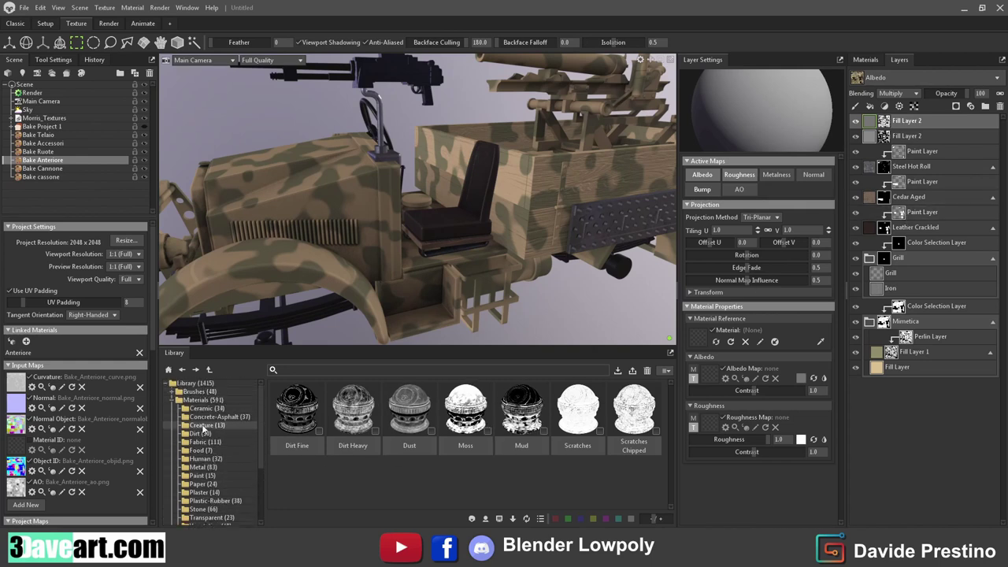
{"action": "left_click", "coordinate": [202, 468]}
{"action": "left_click", "coordinate": [523, 407]}
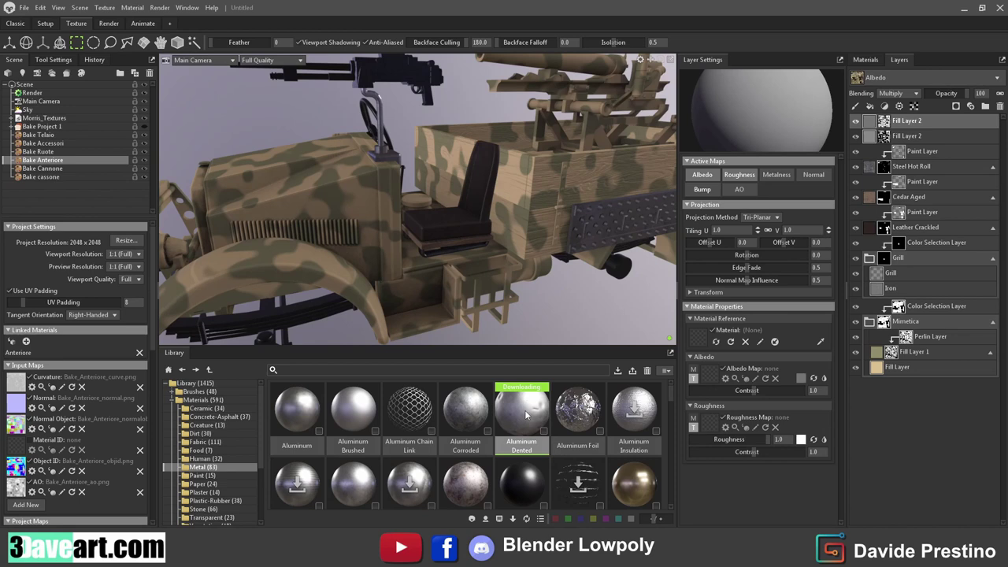
{"action": "left_click_drag", "start_coordinate": [526, 415], "coordinate": [946, 123]}
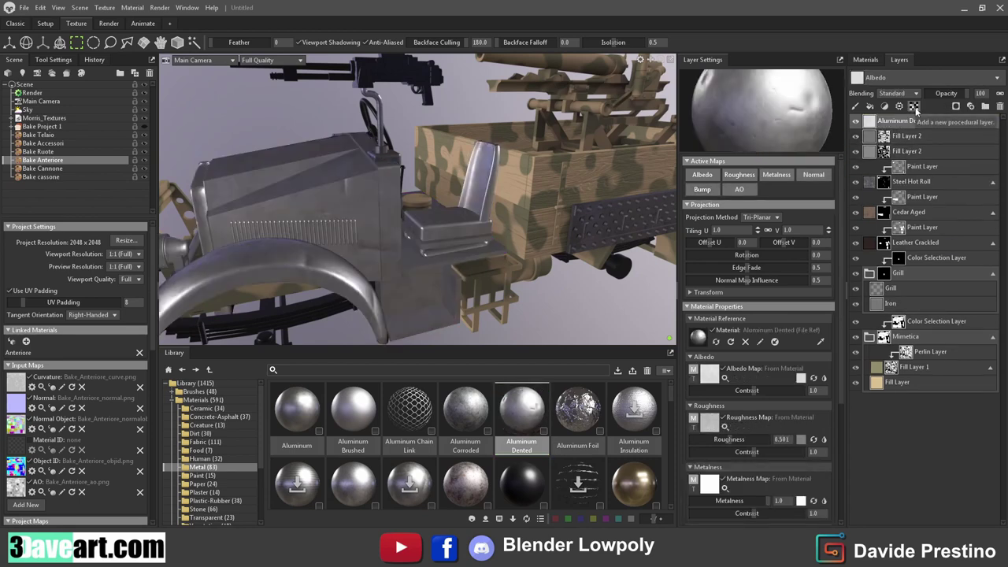
Step: Give Aluminum Dented a paint mask with a Scratch generator at intensity about 2.4
{"action": "left_click", "coordinate": [898, 106]}
{"action": "left_click", "coordinate": [906, 119]}
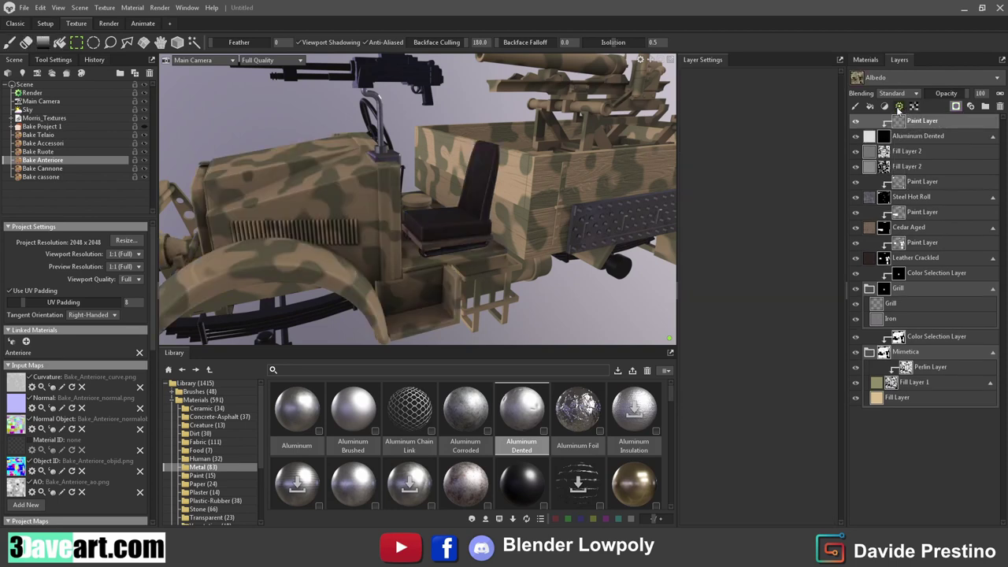
{"action": "left_click", "coordinate": [899, 106]}
{"action": "left_click", "coordinate": [907, 163]}
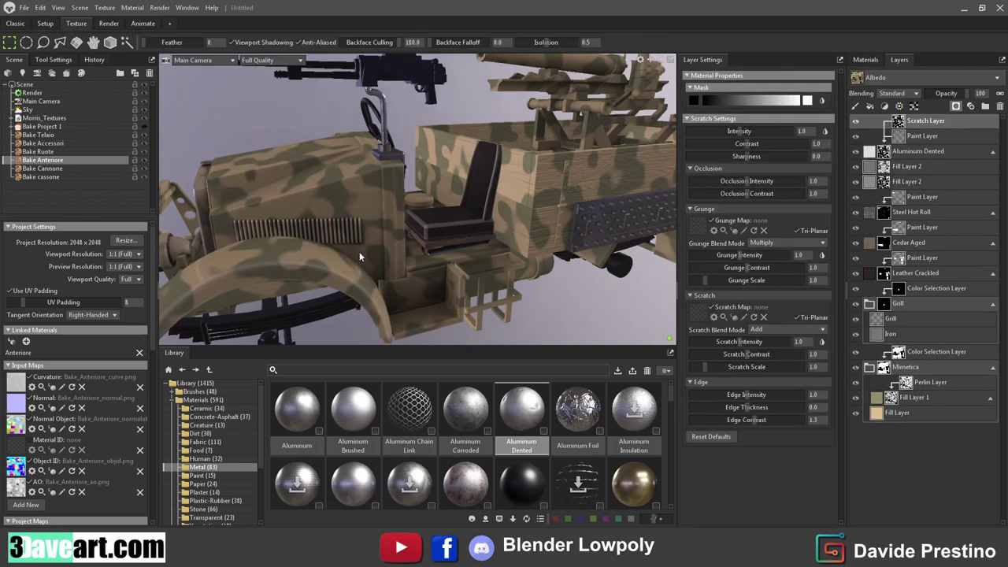
{"action": "left_click_drag", "start_coordinate": [359, 251], "coordinate": [598, 212]}
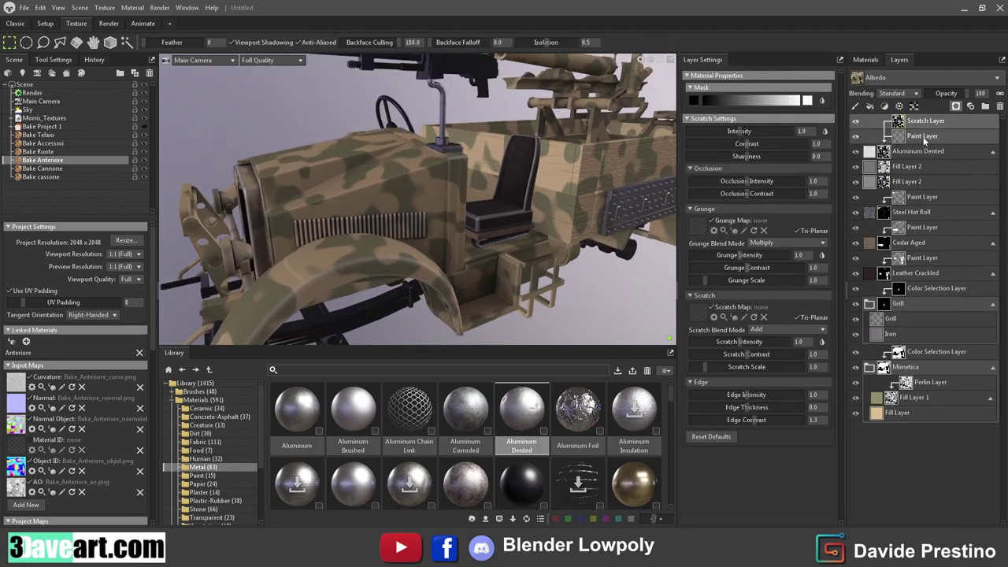
{"action": "left_click_drag", "start_coordinate": [746, 132], "coordinate": [763, 140]}
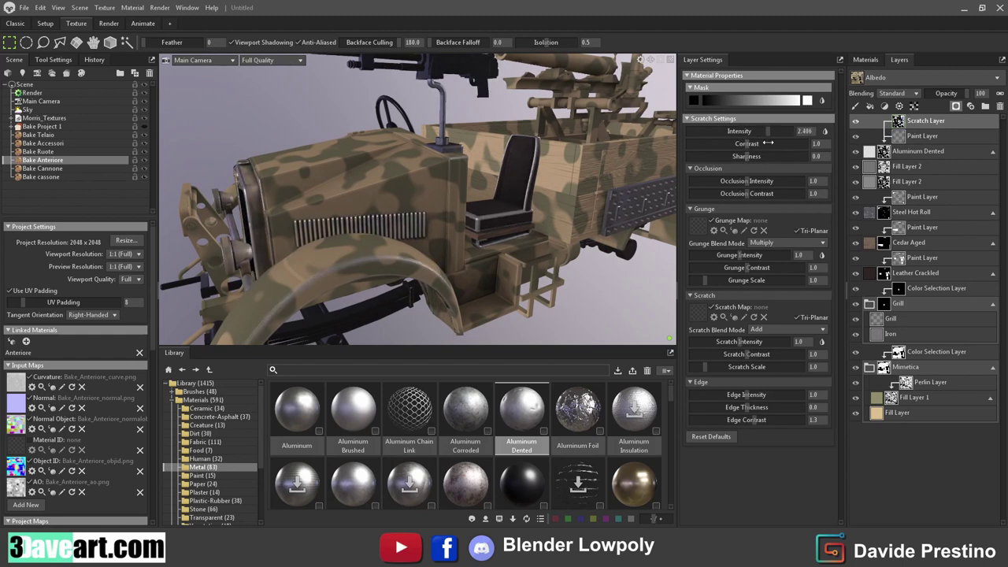
{"action": "left_click_drag", "start_coordinate": [599, 204], "coordinate": [526, 184]}
{"action": "scroll", "scroll_direction": "up", "scroll_amount": 3}
Step: Tune the scratches: intensity 1.9, edge intensity 0.5, edge contrast 4.0, grunge scale 3.811
{"action": "left_click_drag", "start_coordinate": [769, 136], "coordinate": [761, 135]}
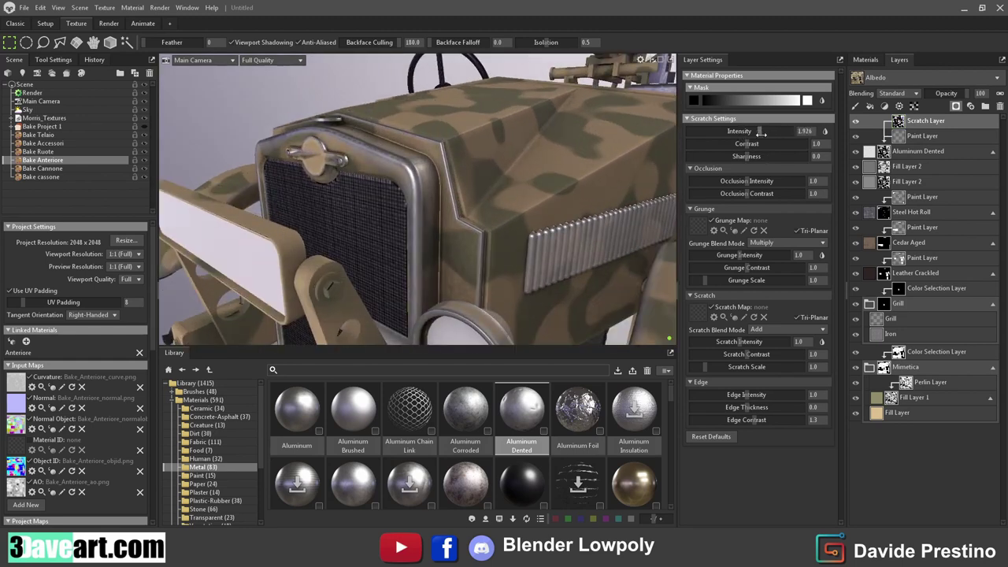
{"action": "left_click_drag", "start_coordinate": [755, 398], "coordinate": [763, 407]}
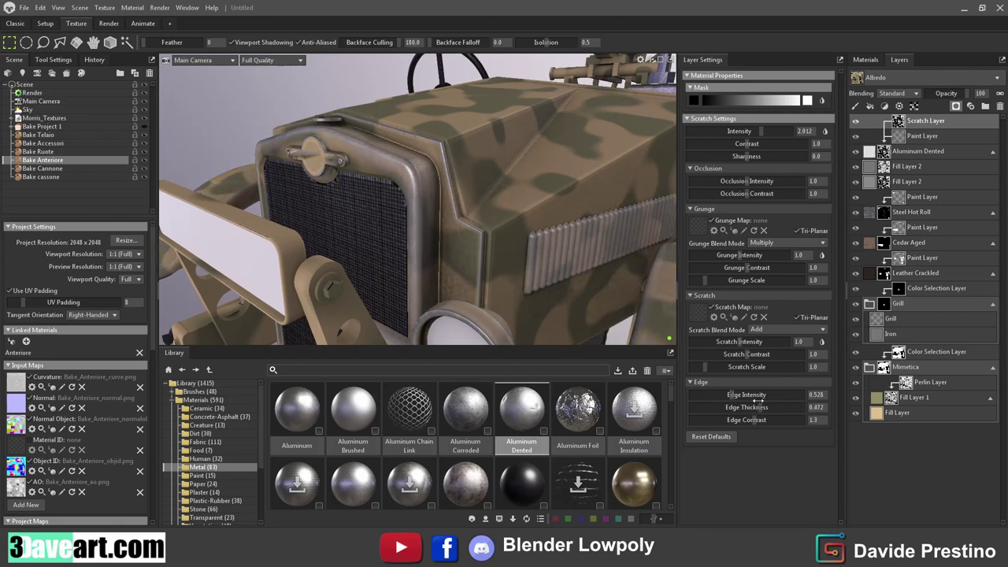
{"action": "left_click_drag", "start_coordinate": [764, 422], "coordinate": [815, 420]}
{"action": "left_click_drag", "start_coordinate": [508, 246], "coordinate": [535, 245]}
{"action": "scroll", "scroll_direction": "down", "scroll_amount": 3}
{"action": "scroll", "scroll_direction": "down", "scroll_amount": 3}
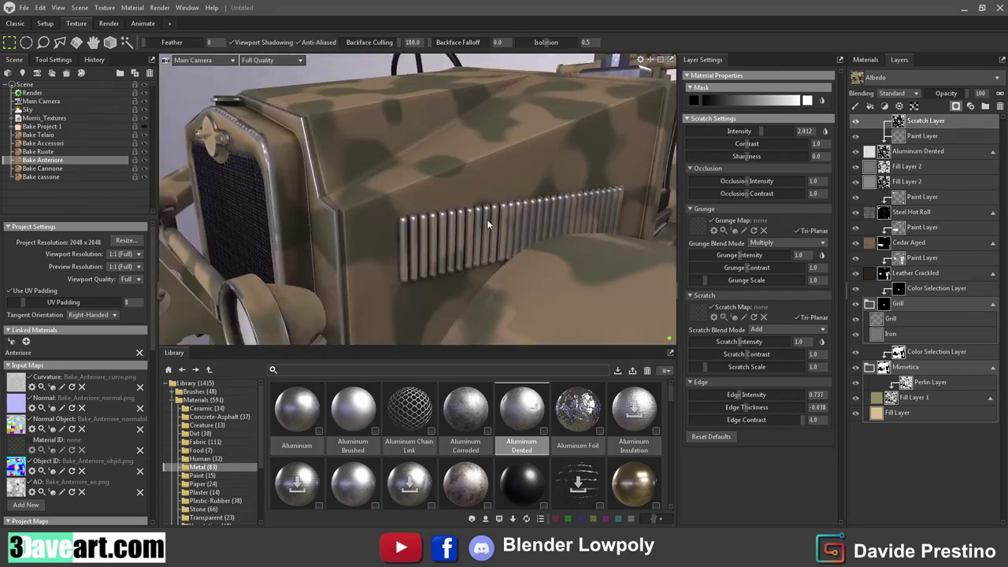
{"action": "left_click_drag", "start_coordinate": [486, 221], "coordinate": [497, 231]}
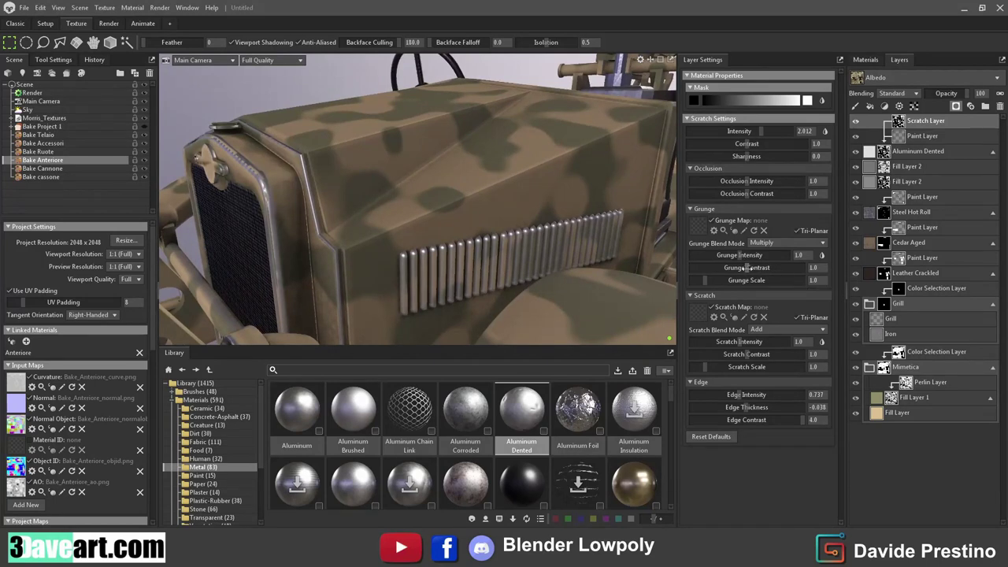
{"action": "left_click_drag", "start_coordinate": [747, 279], "coordinate": [776, 280]}
{"action": "left_click_drag", "start_coordinate": [480, 197], "coordinate": [449, 192]}
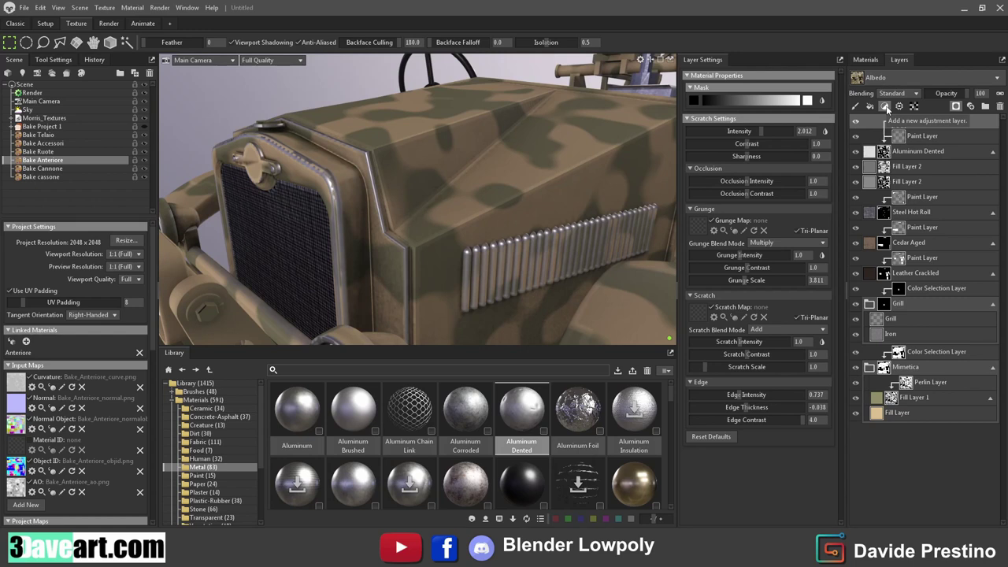
{"action": "key", "text": "Delete"}
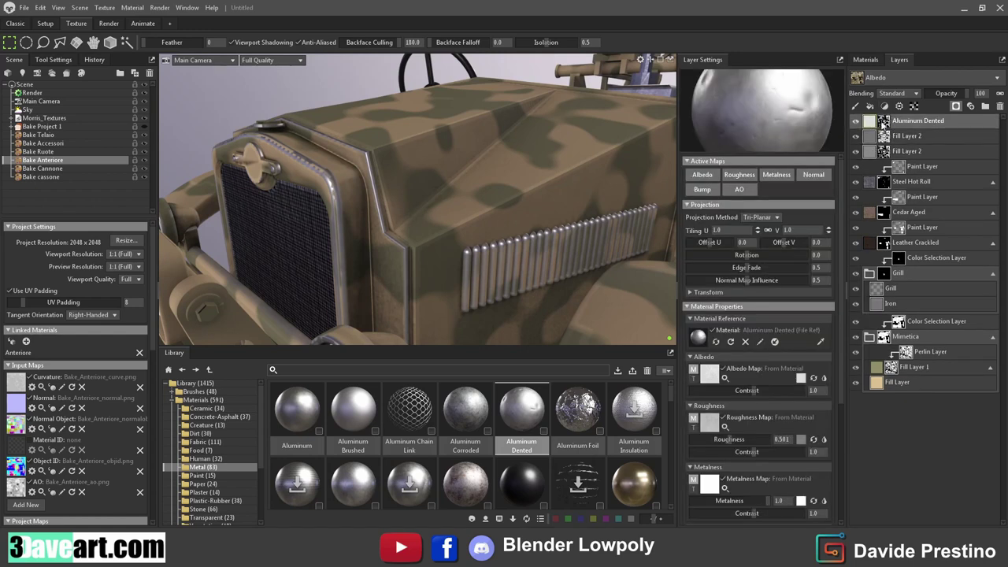
Step: Add a Sharpen adjustment to the scratch mask with Sharpen Radius 1.732
{"action": "left_click", "coordinate": [885, 106]}
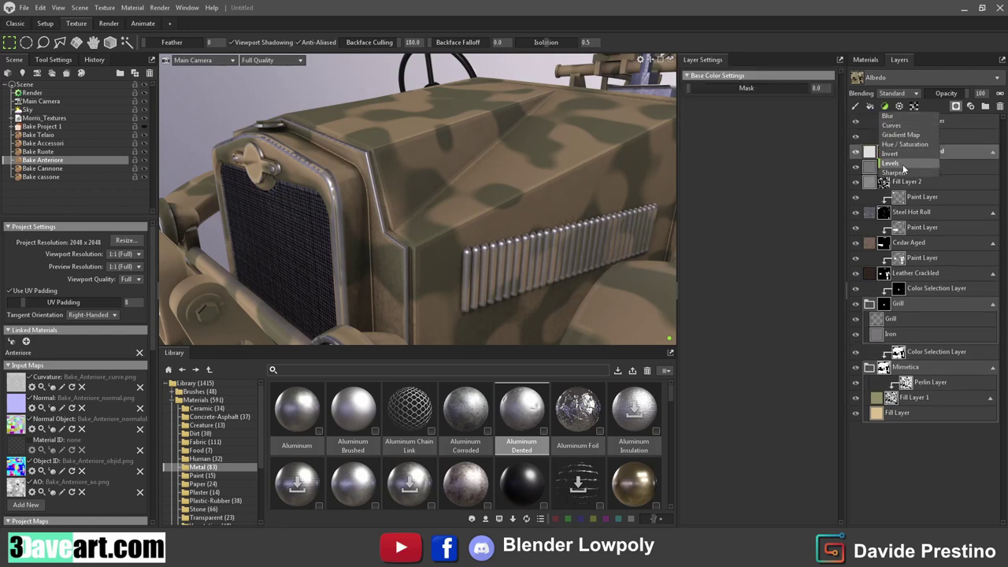
{"action": "left_click", "coordinate": [894, 171]}
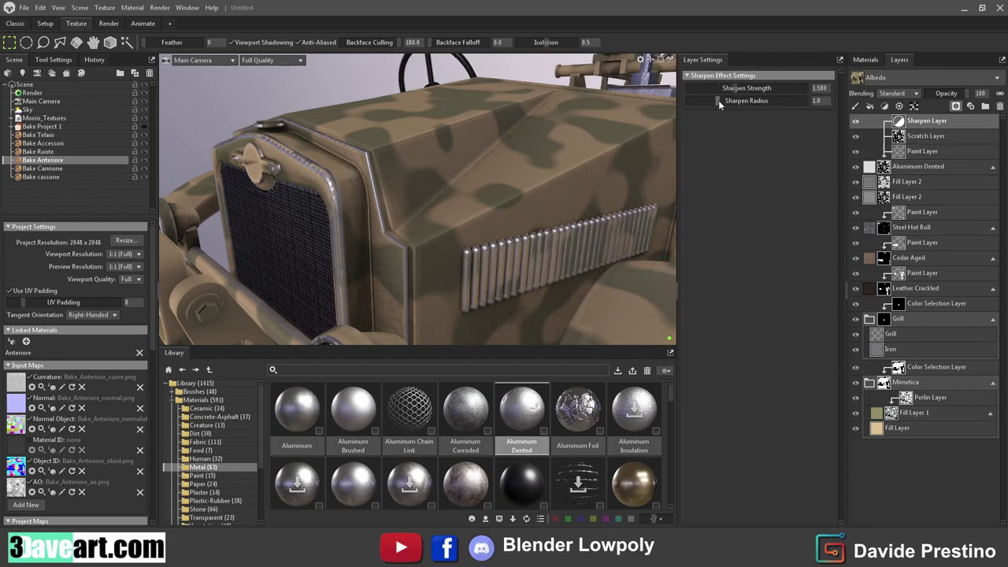
{"action": "left_click_drag", "start_coordinate": [718, 100], "coordinate": [741, 101]}
Step: Add a Blur adjustment with a small blur radius, then select the Aluminum Dented layer
{"action": "left_click", "coordinate": [885, 107]}
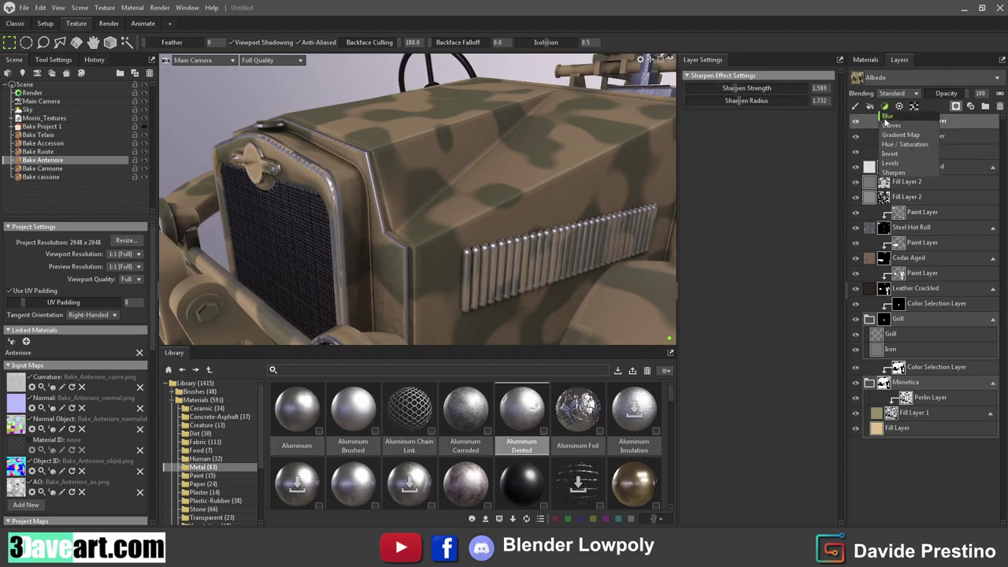
{"action": "left_click", "coordinate": [886, 117]}
{"action": "left_click_drag", "start_coordinate": [700, 87], "coordinate": [699, 88]}
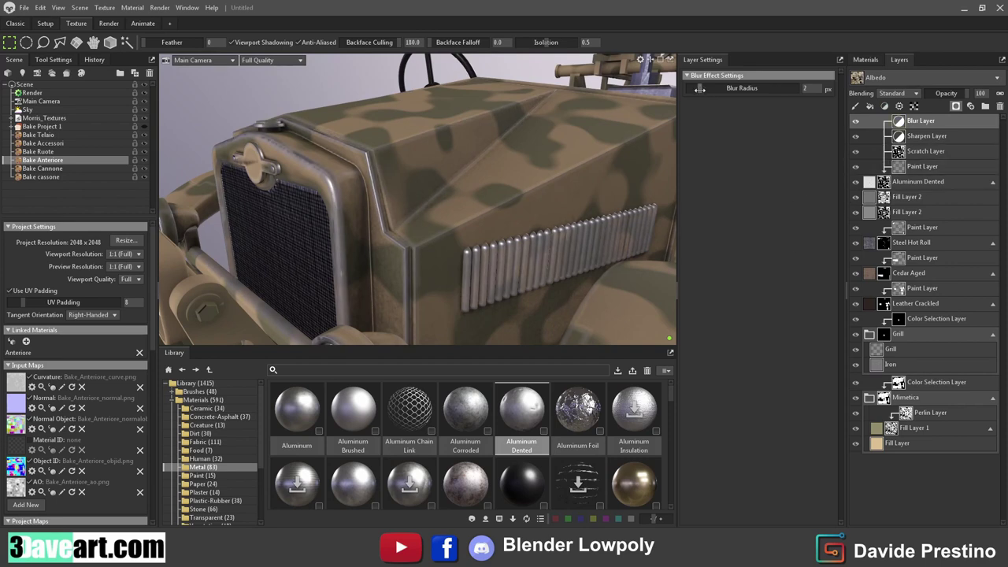
{"action": "left_click_drag", "start_coordinate": [457, 198], "coordinate": [474, 194]}
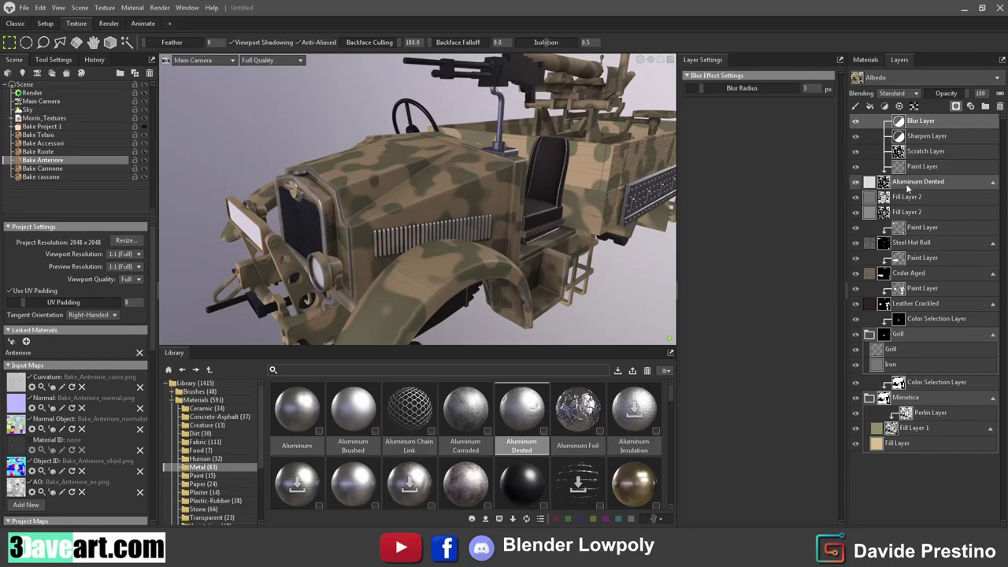
{"action": "left_click", "coordinate": [910, 182]}
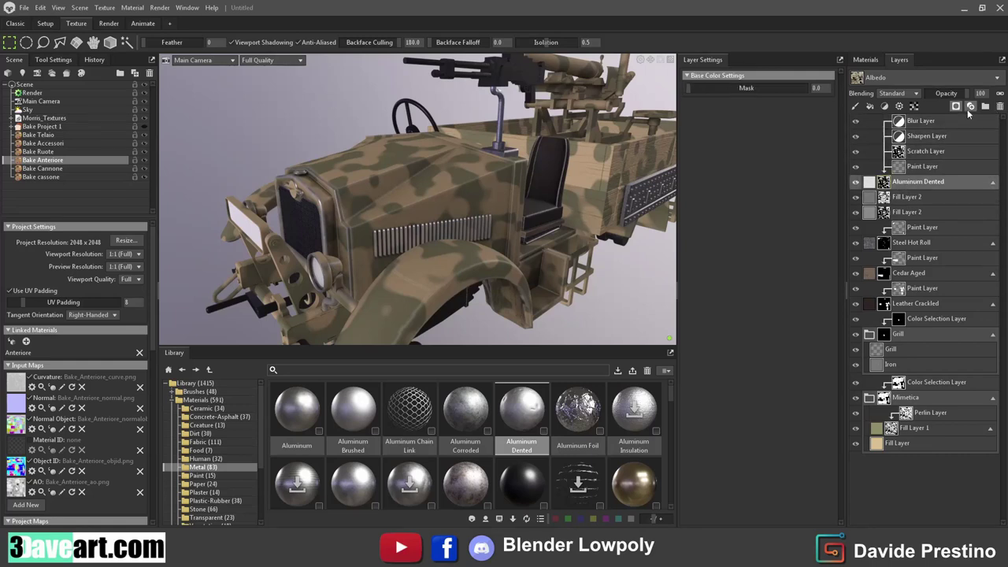
Step: Group Aluminum Dented and move both Fill Layer 2 layers to the top of the group
{"action": "left_click", "coordinate": [985, 107]}
{"action": "left_click", "coordinate": [876, 196]}
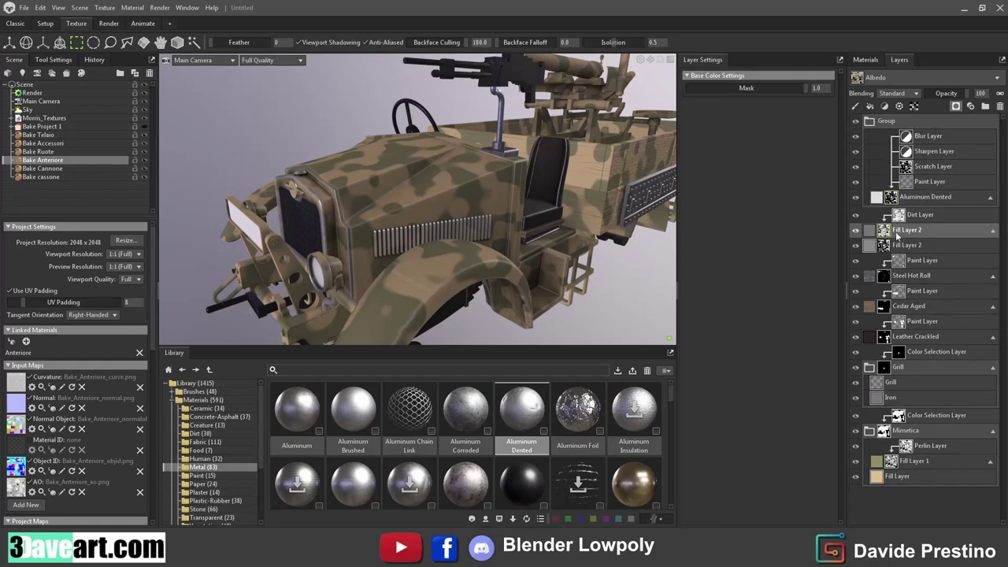
{"action": "left_click", "coordinate": [880, 245]}
{"action": "left_click_drag", "start_coordinate": [880, 245], "coordinate": [928, 185]}
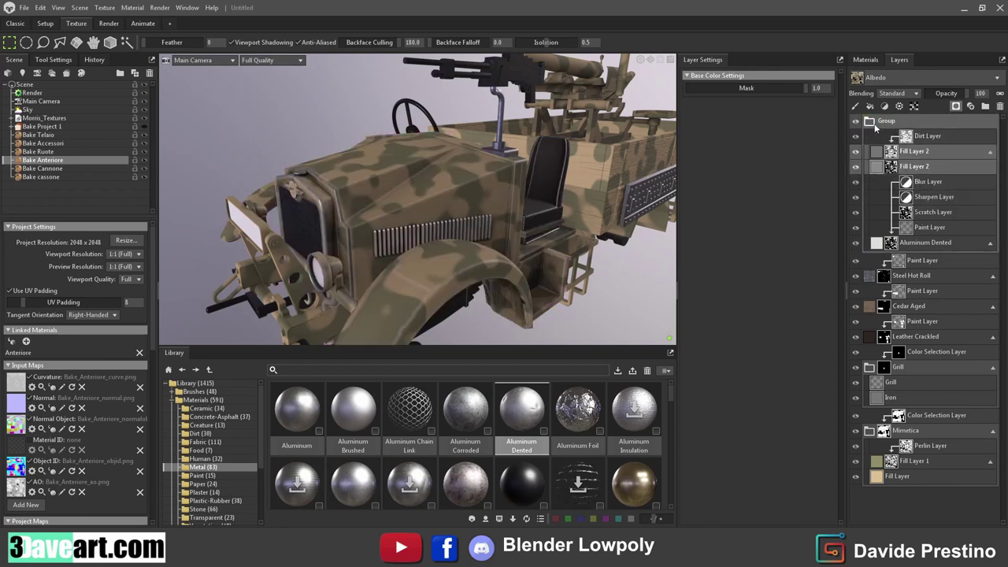
Step: Rename the new group to 'Grounge'
{"action": "double_click", "coordinate": [884, 123]}
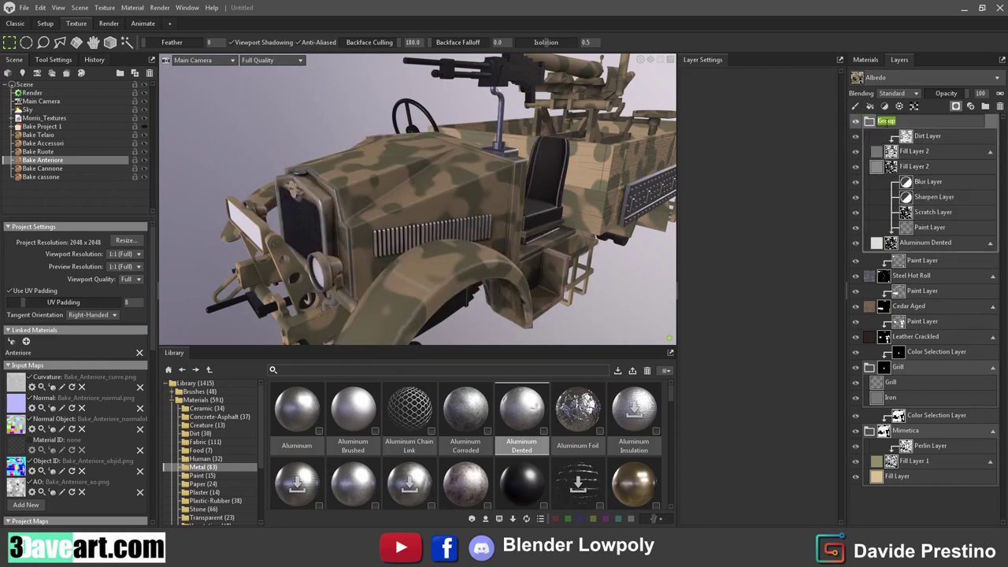
{"action": "type", "text": "Grty"}
{"action": "key", "text": "Return"}
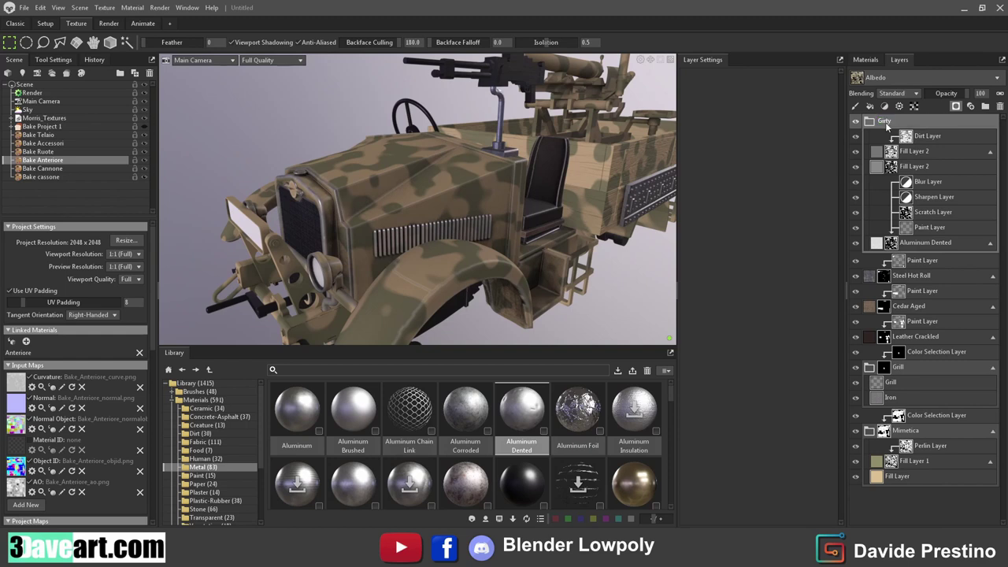
{"action": "left_click_drag", "start_coordinate": [558, 202], "coordinate": [502, 203]}
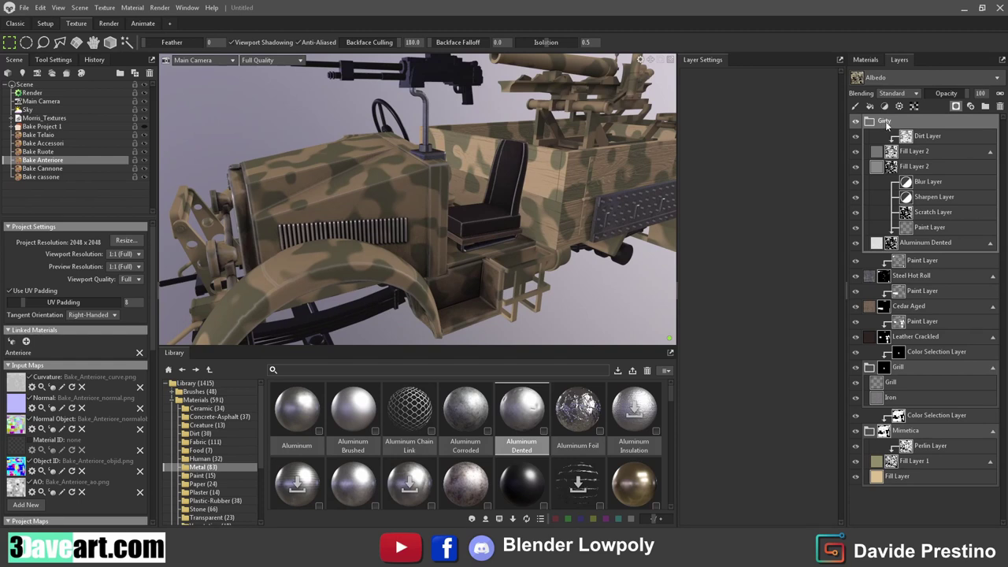
{"action": "double_click", "coordinate": [886, 122]}
{"action": "type", "text": "p"}
{"action": "key", "text": "Return"}
Step: Copy the Grounge group and switch to the Bake Cannone object
{"action": "right_click", "coordinate": [887, 126]}
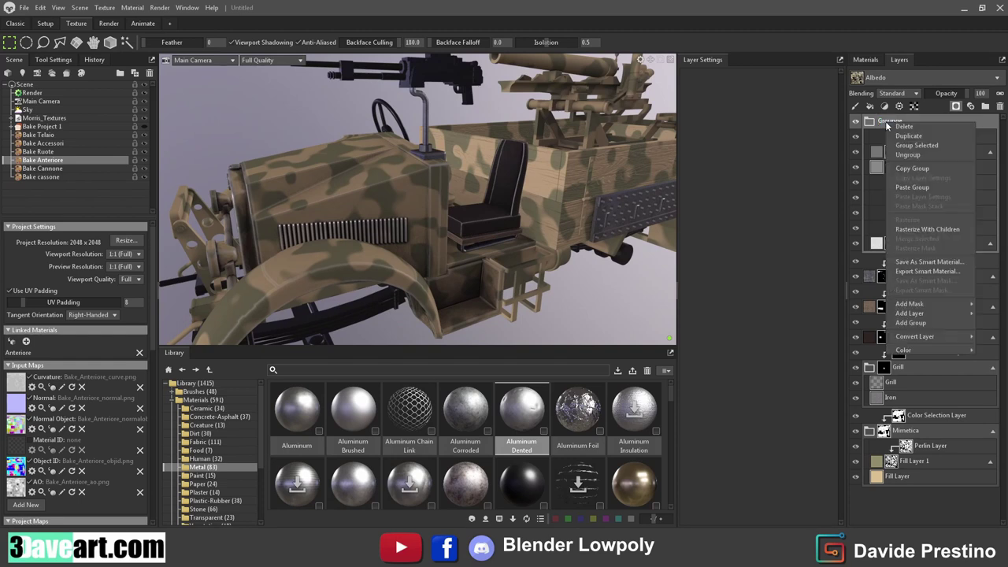
{"action": "right_click", "coordinate": [874, 122]}
{"action": "left_click", "coordinate": [938, 165]}
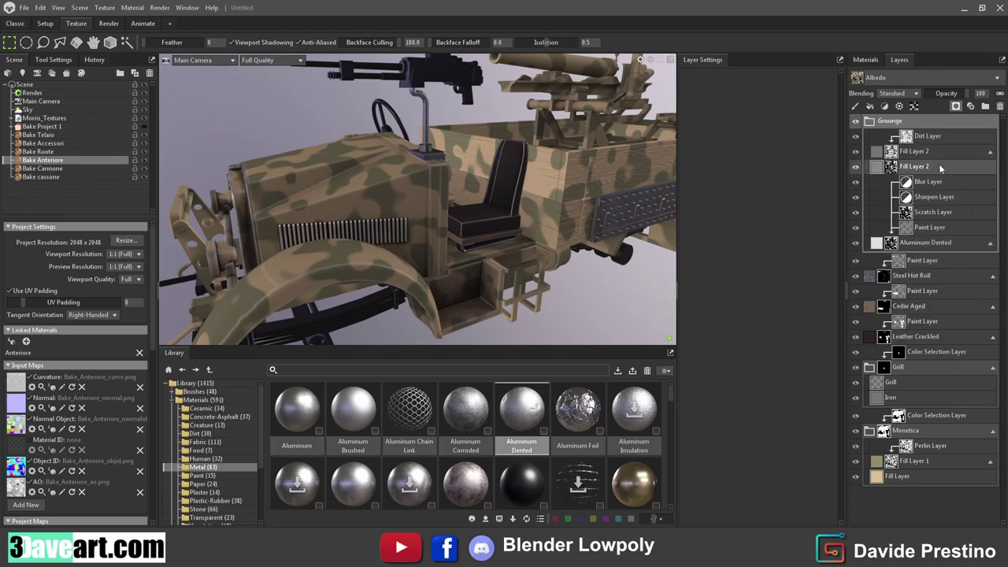
{"action": "left_click", "coordinate": [43, 167]}
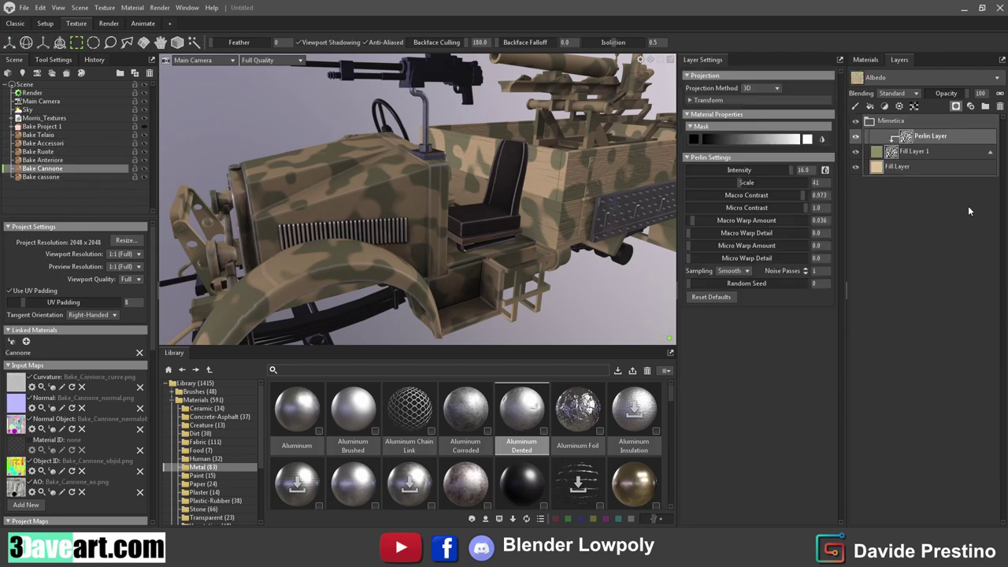
Step: Paste the Grounge group into the gun's layers and place it above Mimetica
{"action": "right_click", "coordinate": [900, 212]}
{"action": "left_click", "coordinate": [926, 217]}
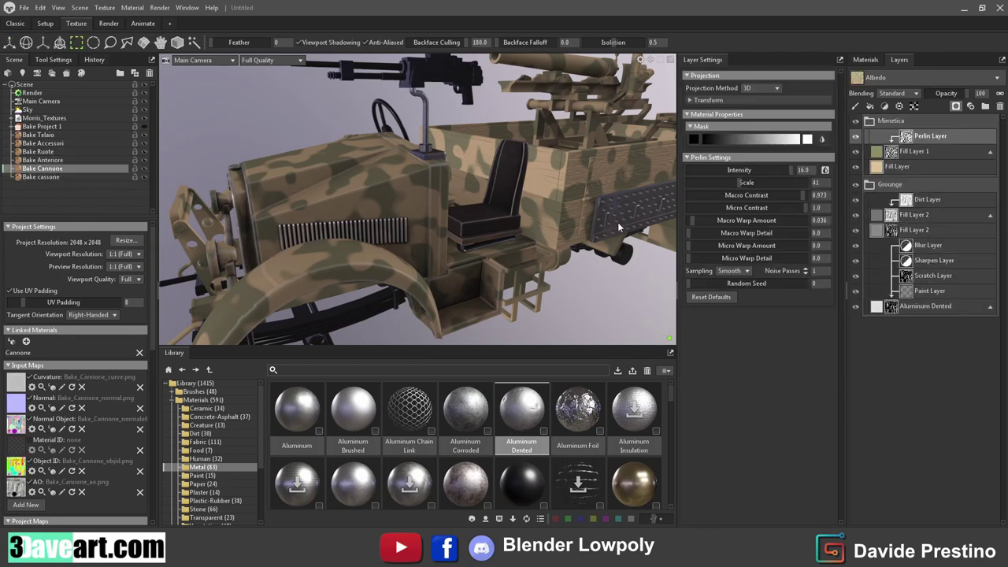
{"action": "left_click_drag", "start_coordinate": [621, 228], "coordinate": [555, 230]}
{"action": "left_click_drag", "start_coordinate": [887, 180], "coordinate": [915, 112]}
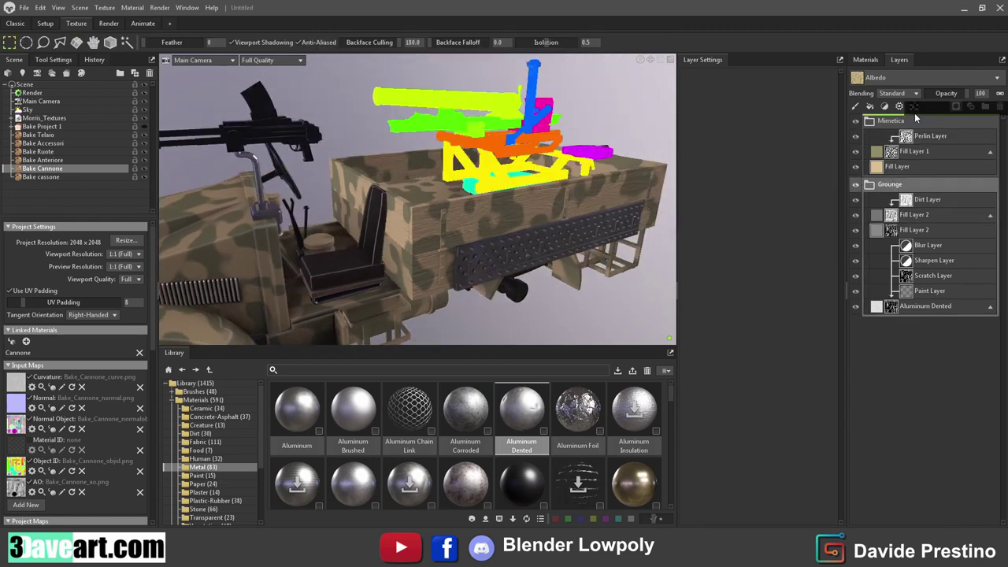
{"action": "left_click_drag", "start_coordinate": [630, 166], "coordinate": [567, 162]}
Step: Paste the Grounge group into the Bake cassone layers and move it to the top
{"action": "left_click", "coordinate": [41, 176]}
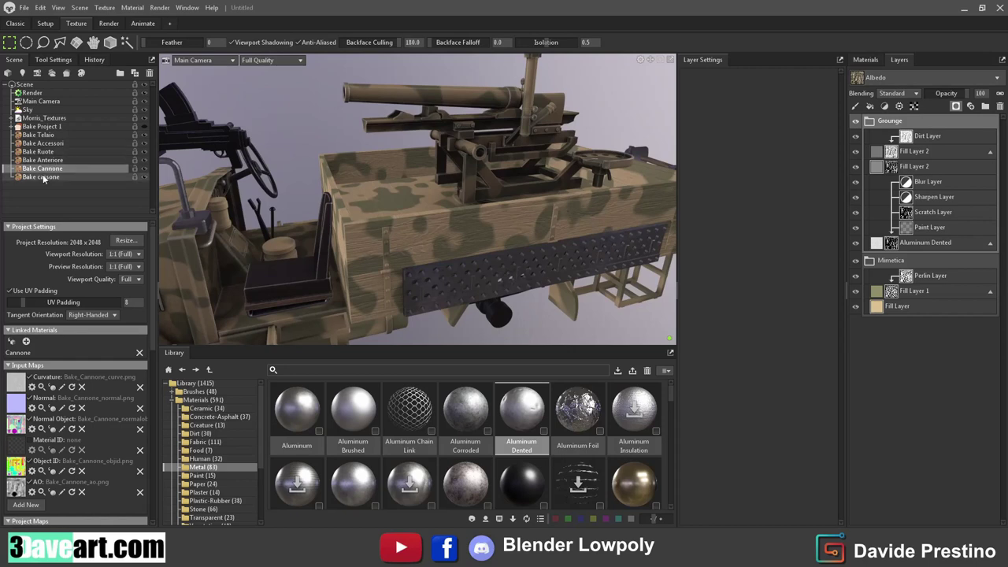
{"action": "right_click", "coordinate": [914, 171]}
{"action": "left_click", "coordinate": [955, 189]}
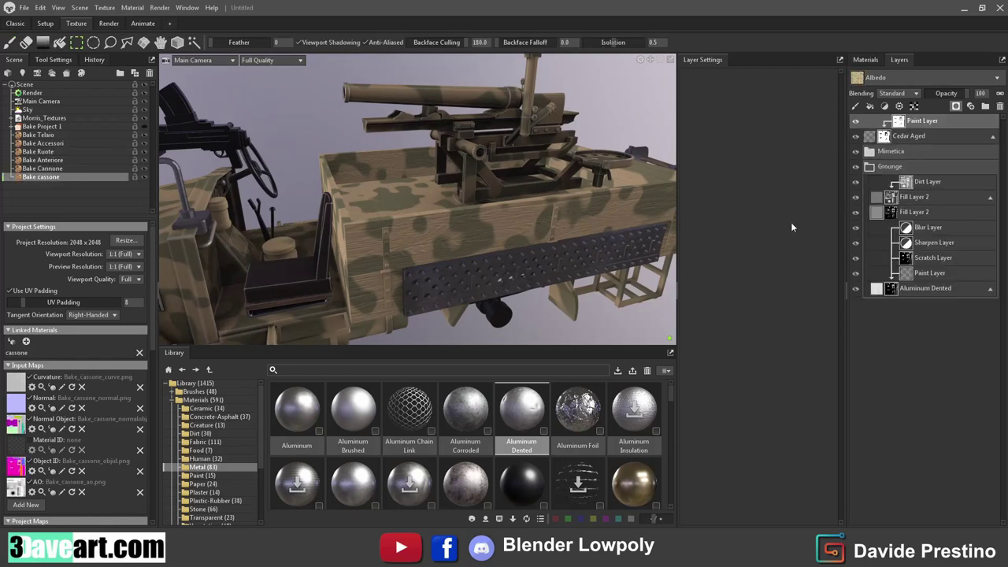
{"action": "left_click_drag", "start_coordinate": [611, 225], "coordinate": [593, 227]}
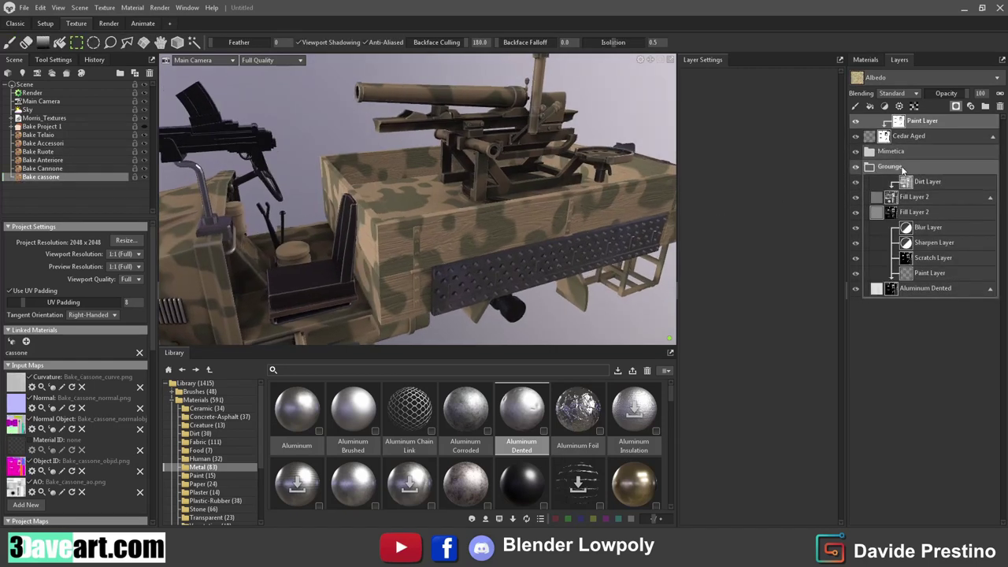
{"action": "left_click", "coordinate": [901, 166]}
{"action": "left_click_drag", "start_coordinate": [894, 118], "coordinate": [896, 118]}
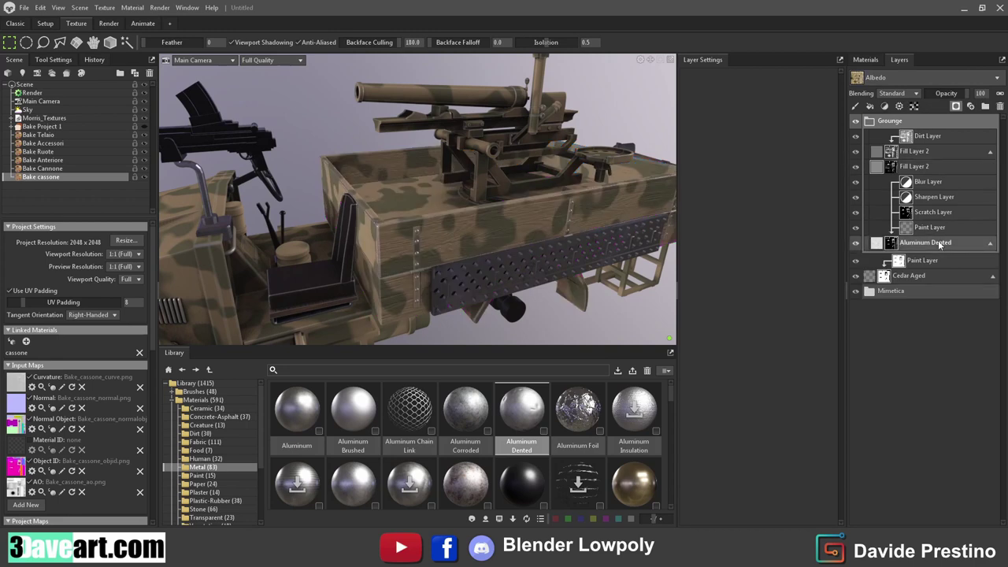
{"action": "left_click_drag", "start_coordinate": [593, 209], "coordinate": [615, 175]}
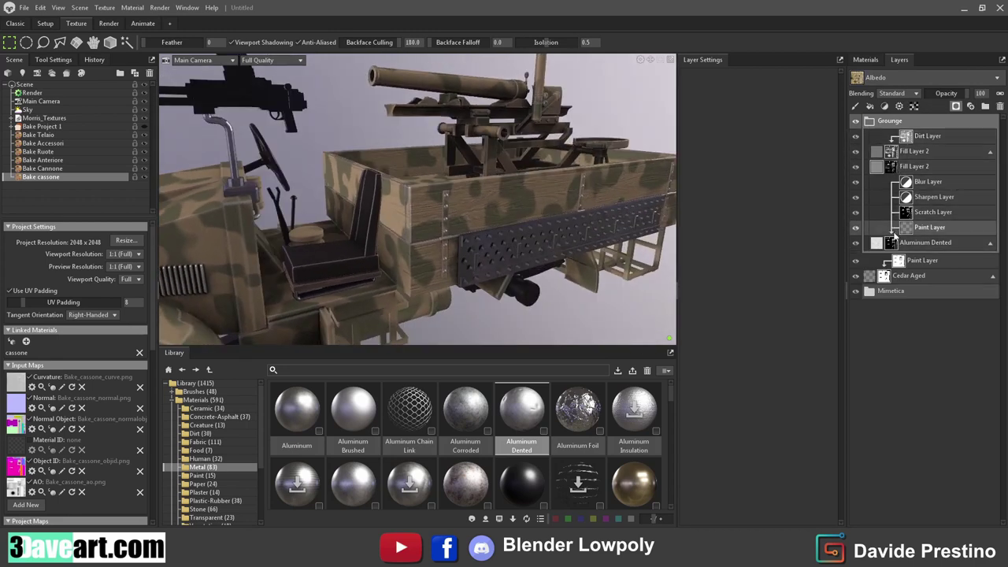
Step: Move the Aluminum Dented layer above the Grounge group and collapse its child layers
{"action": "left_click", "coordinate": [857, 245]}
{"action": "left_click_drag", "start_coordinate": [504, 221], "coordinate": [650, 189]}
{"action": "left_click", "coordinate": [856, 243]}
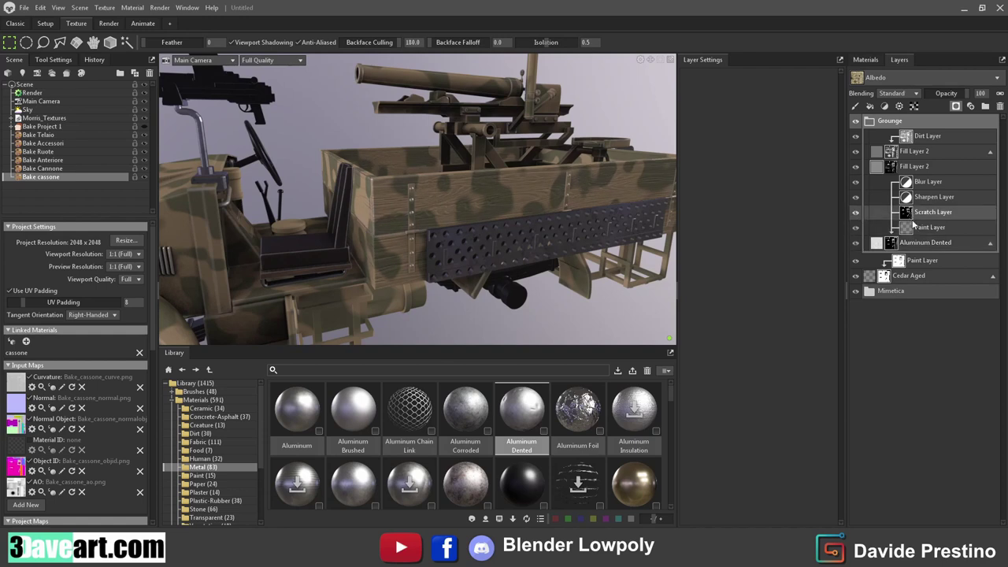
{"action": "left_click", "coordinate": [914, 244]}
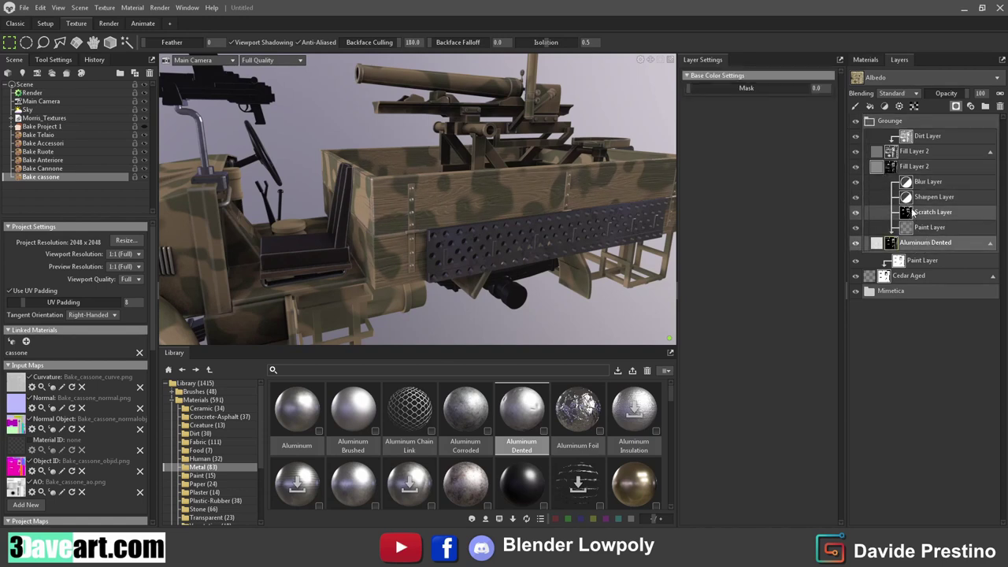
{"action": "left_click", "coordinate": [910, 229]}
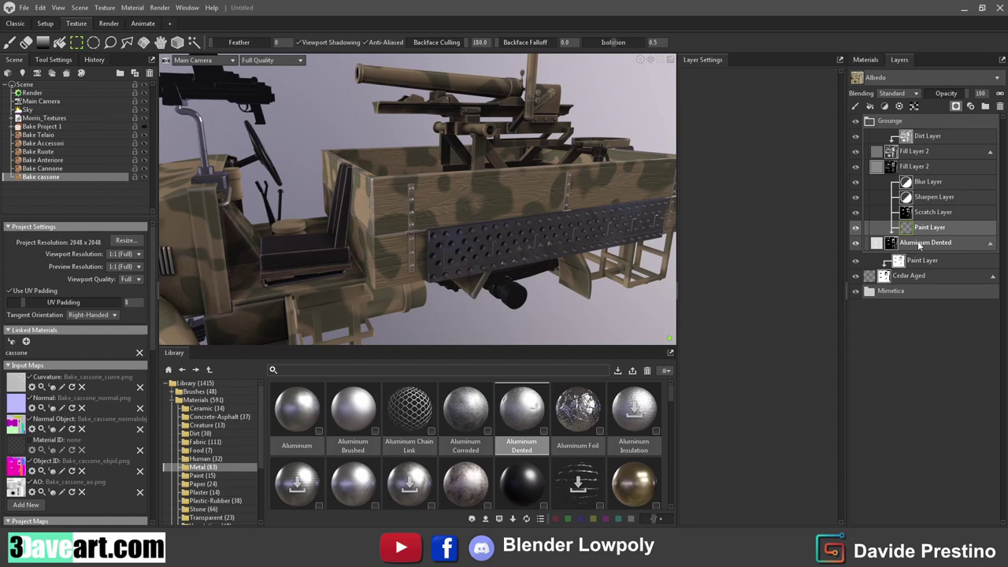
{"action": "left_click_drag", "start_coordinate": [918, 242], "coordinate": [942, 163]}
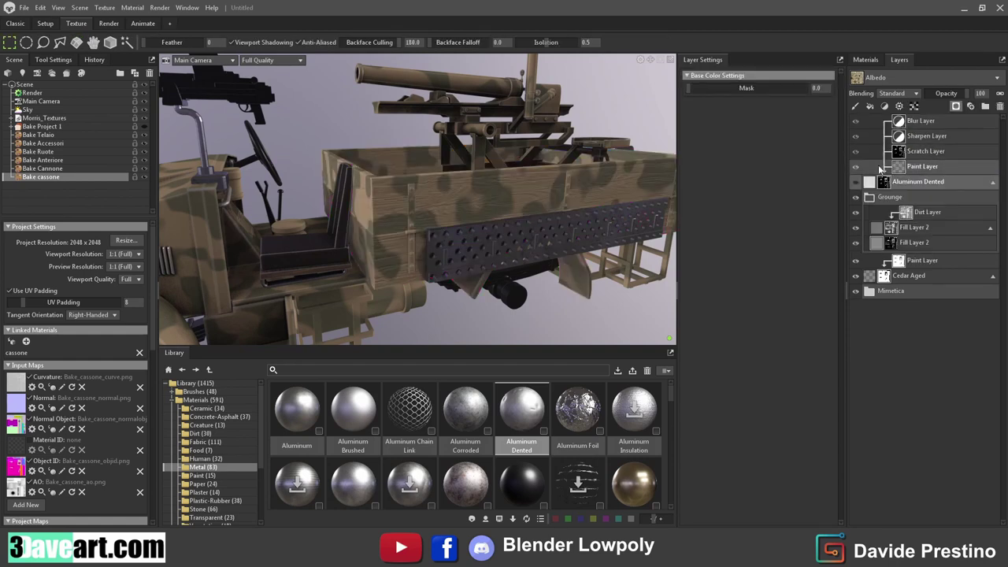
{"action": "left_click", "coordinate": [993, 182]}
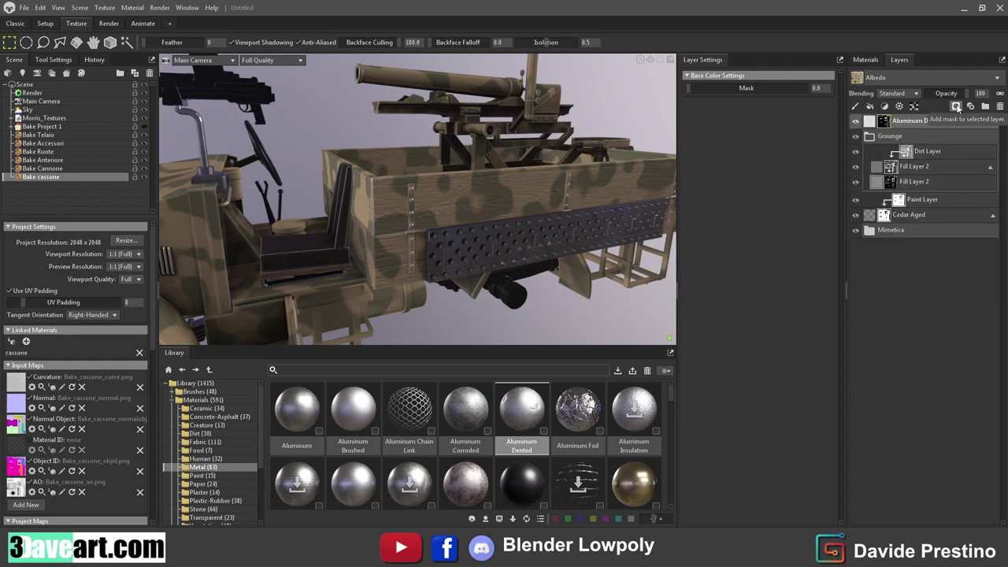
Step: Add a black paint mask to the Aluminum Dented layer
{"action": "left_click", "coordinate": [957, 107]}
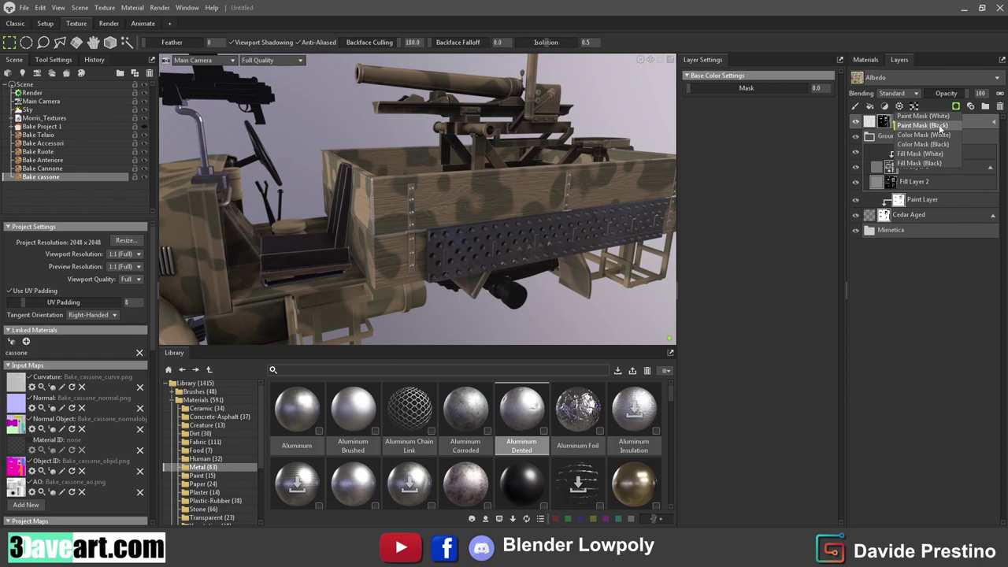
{"action": "left_click", "coordinate": [943, 126]}
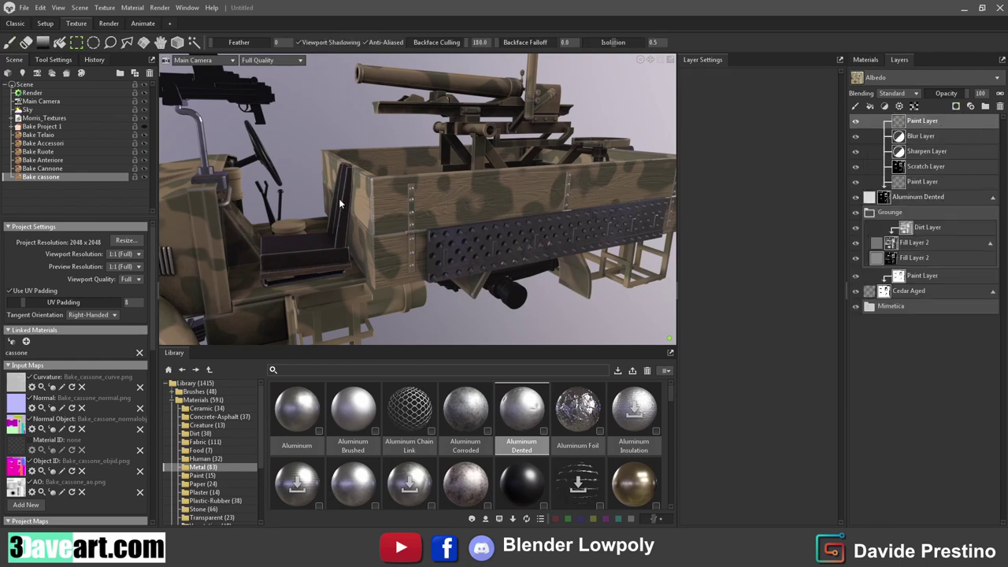
{"action": "left_click_drag", "start_coordinate": [339, 199], "coordinate": [591, 152]}
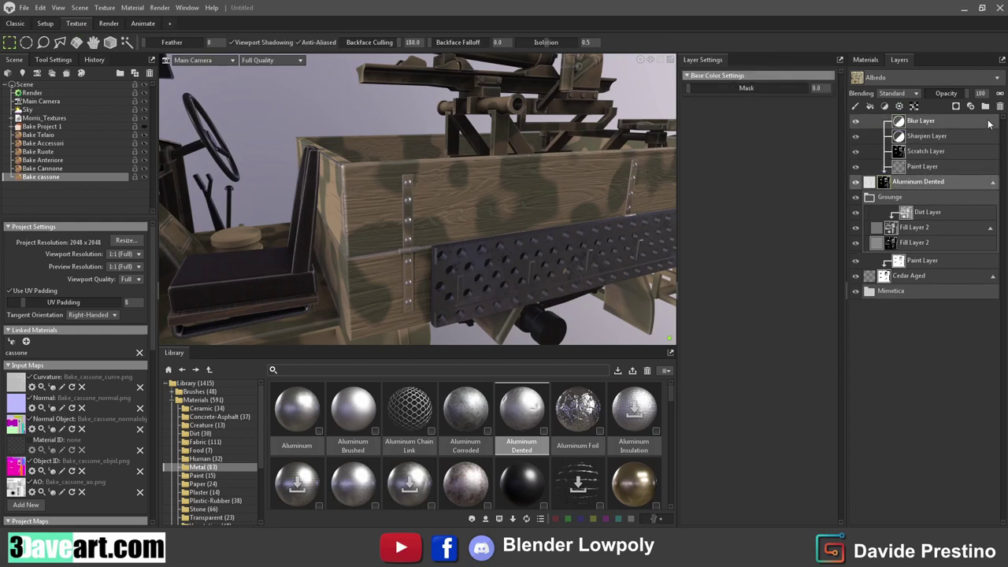
Step: Group the Aluminum Dented layers with Ctrl+G and give the Group a black paint mask
{"action": "key", "text": "ctrl+g"}
{"action": "left_click", "coordinate": [956, 105]}
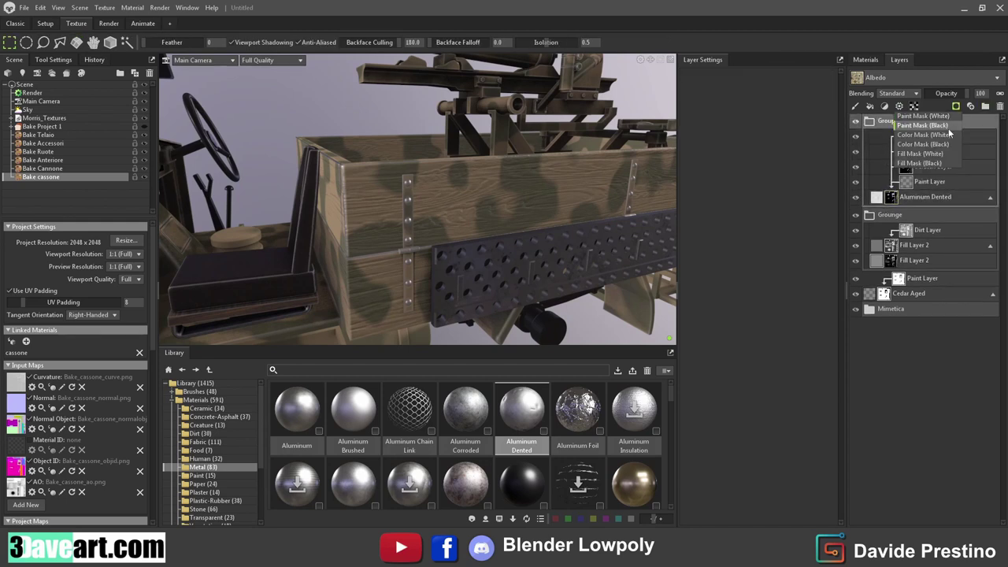
{"action": "left_click", "coordinate": [919, 121]}
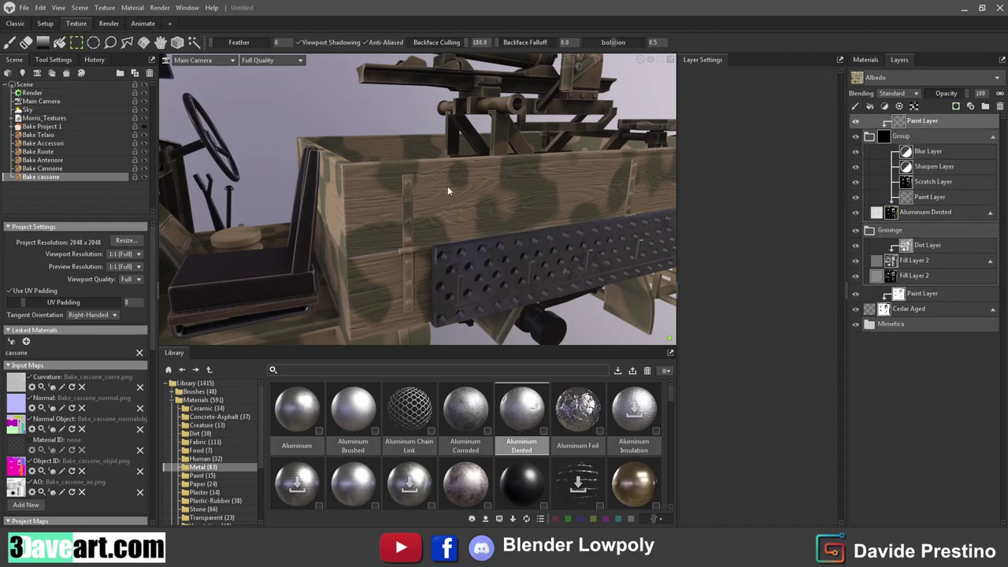
{"action": "left_click", "coordinate": [890, 139]}
{"action": "left_click", "coordinate": [899, 106]}
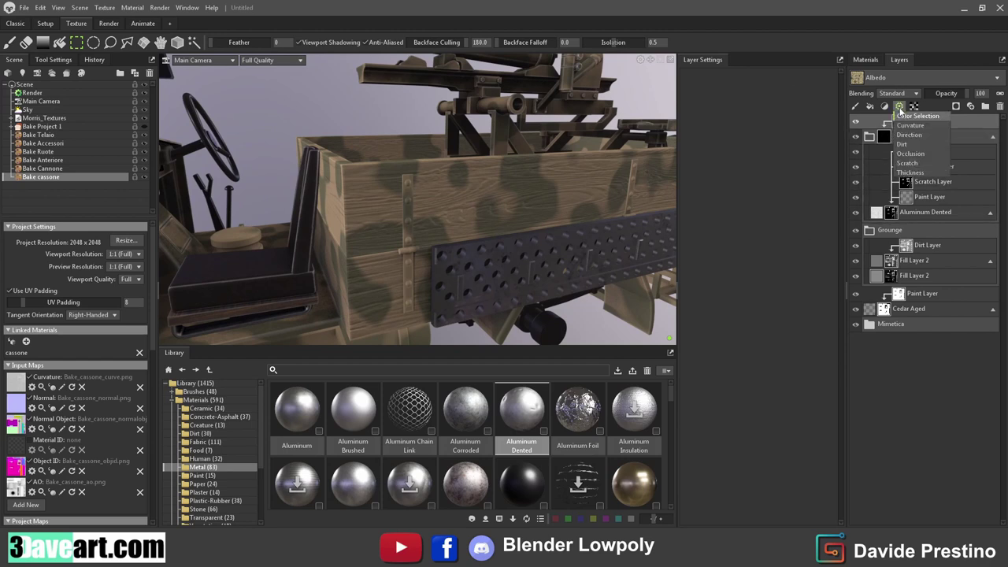
{"action": "left_click", "coordinate": [177, 42]}
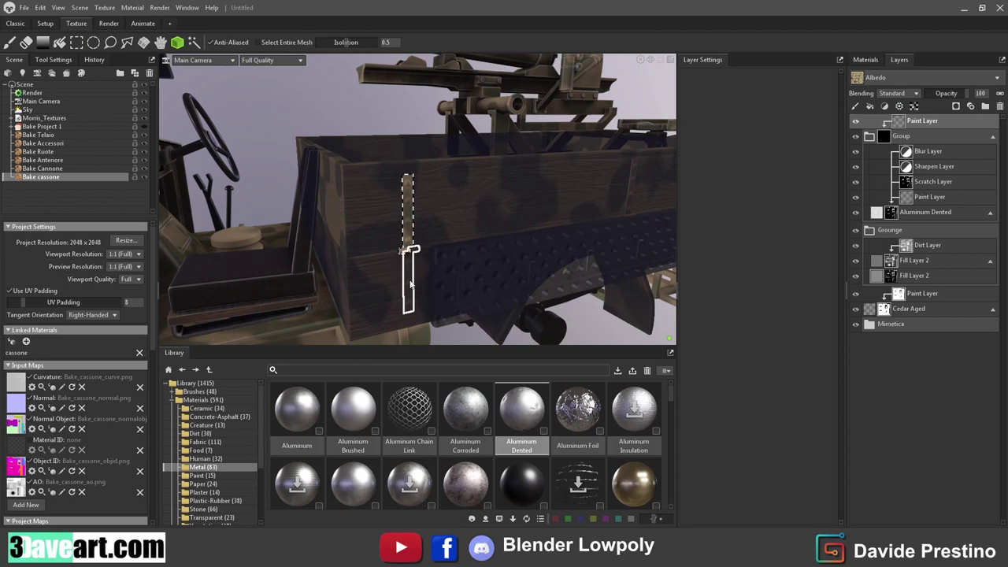
Step: Select the vertical slats, side board and top rim of the cargo box
{"action": "left_click", "coordinate": [410, 282]}
{"action": "left_click_drag", "start_coordinate": [630, 224], "coordinate": [344, 221]}
{"action": "left_click", "coordinate": [542, 284]}
{"action": "left_click", "coordinate": [312, 248]}
{"action": "left_click", "coordinate": [347, 222]}
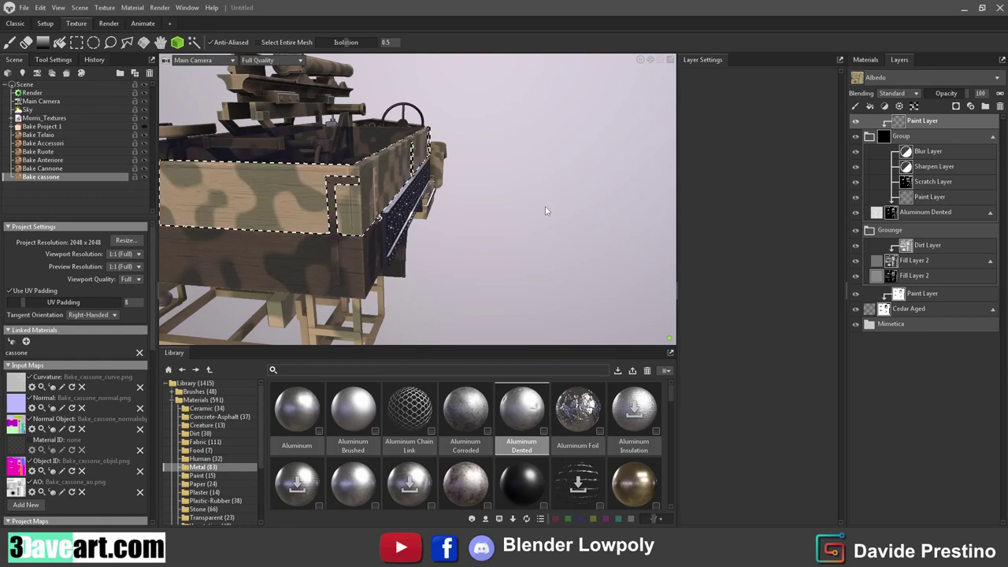
{"action": "left_click_drag", "start_coordinate": [521, 208], "coordinate": [392, 182]}
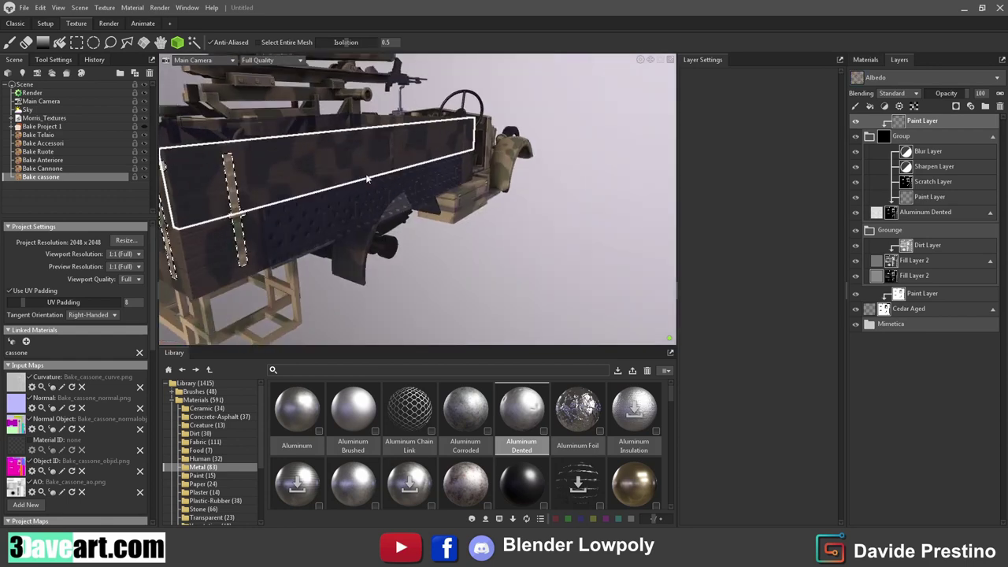
{"action": "left_click", "coordinate": [392, 179]}
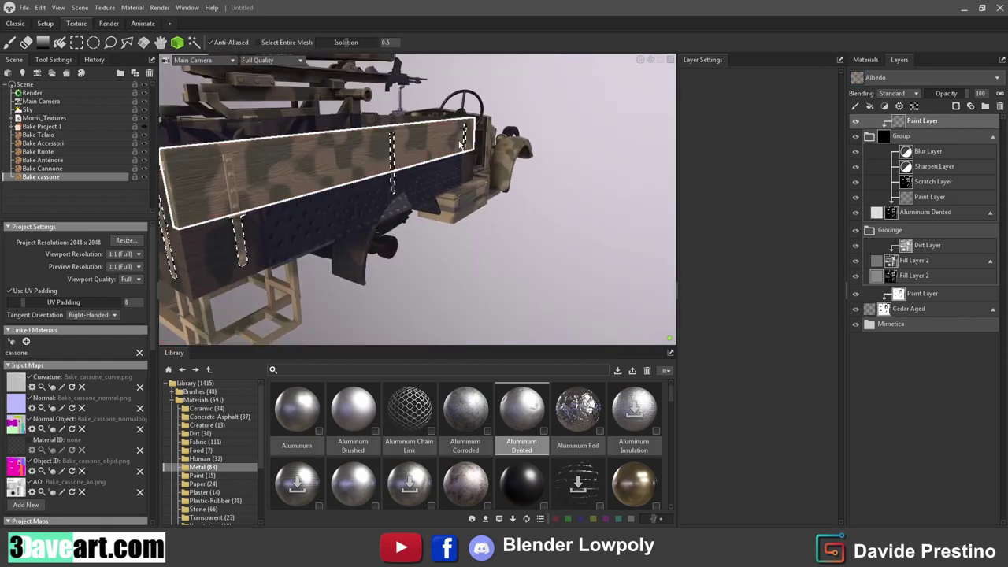
{"action": "left_click_drag", "start_coordinate": [446, 156], "coordinate": [394, 134]}
{"action": "scroll", "scroll_direction": "up", "scroll_amount": 3}
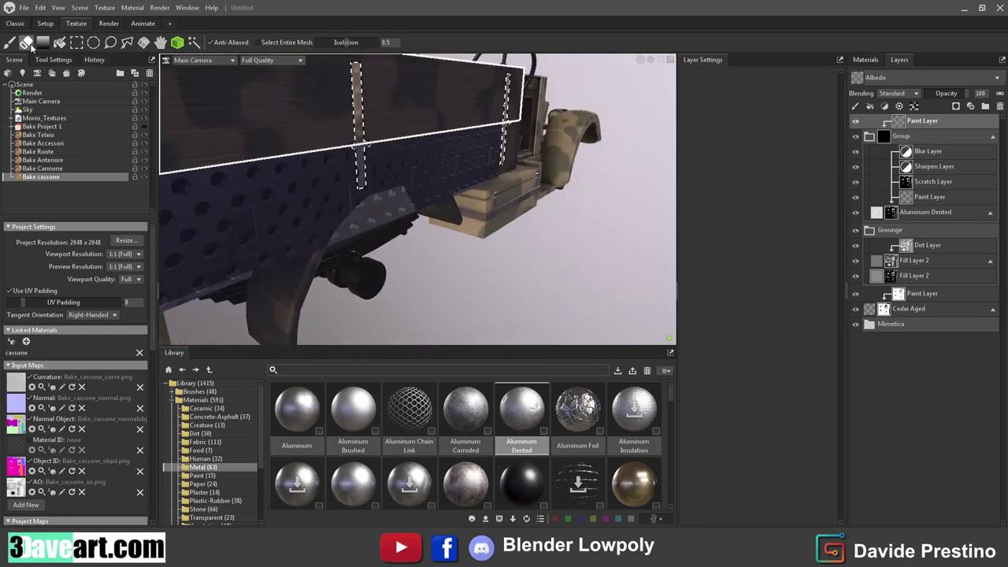
Step: Fill the selected slats in the Group's mask, then return to Rectangle select
{"action": "left_click", "coordinate": [60, 44]}
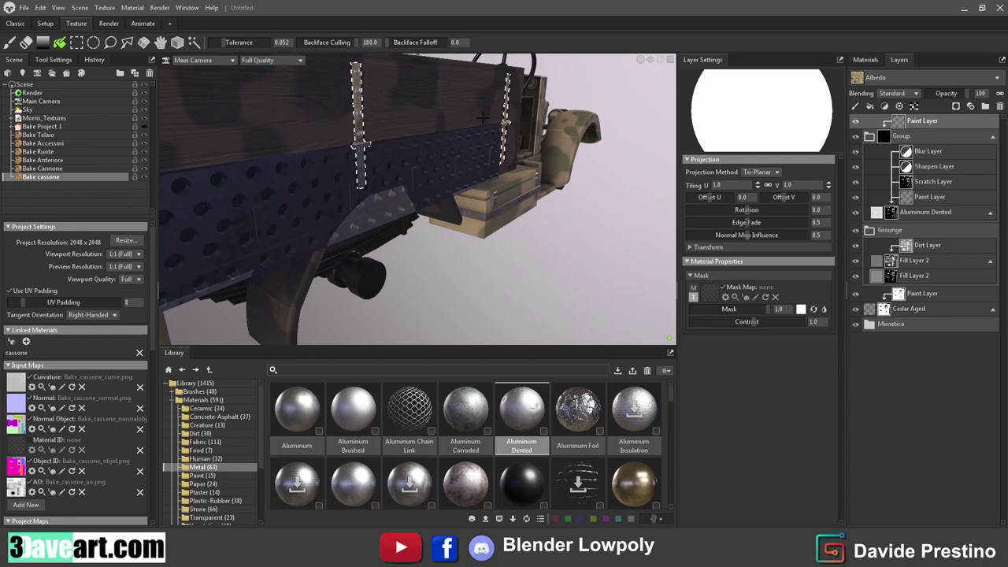
{"action": "left_click_drag", "start_coordinate": [506, 123], "coordinate": [240, 181]}
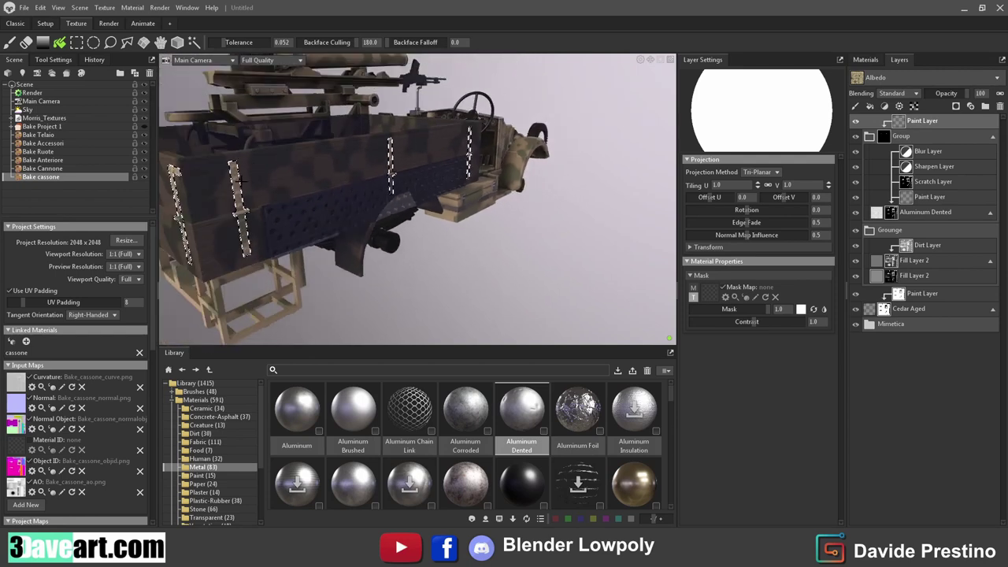
{"action": "scroll", "scroll_direction": "up", "scroll_amount": 3}
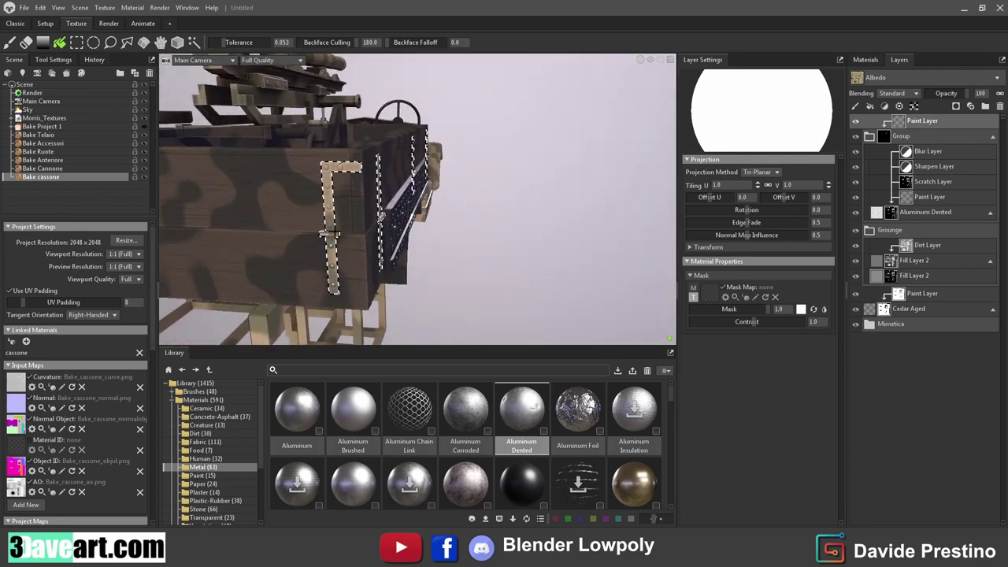
{"action": "left_click_drag", "start_coordinate": [276, 247], "coordinate": [479, 201]}
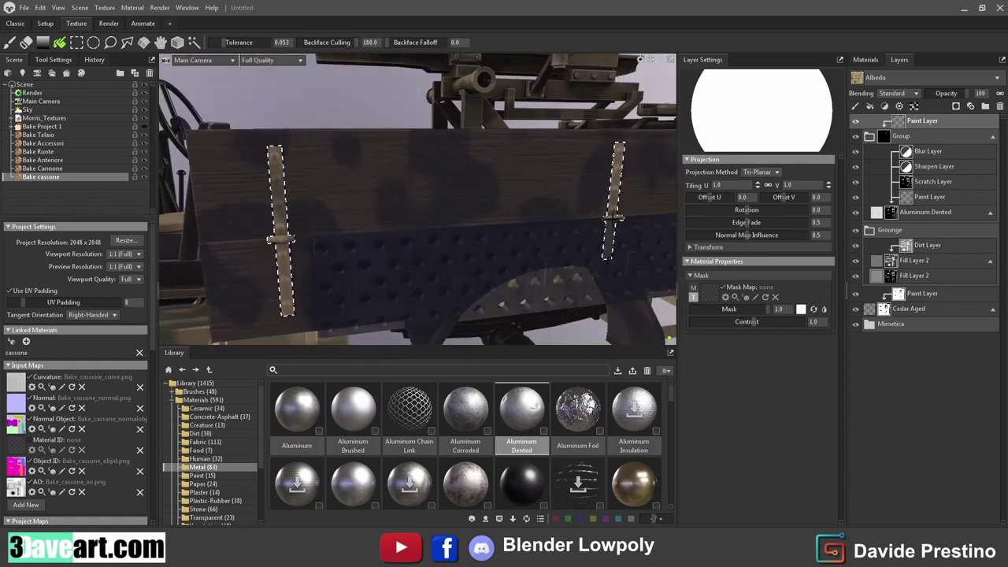
{"action": "scroll", "scroll_direction": "down", "scroll_amount": 3}
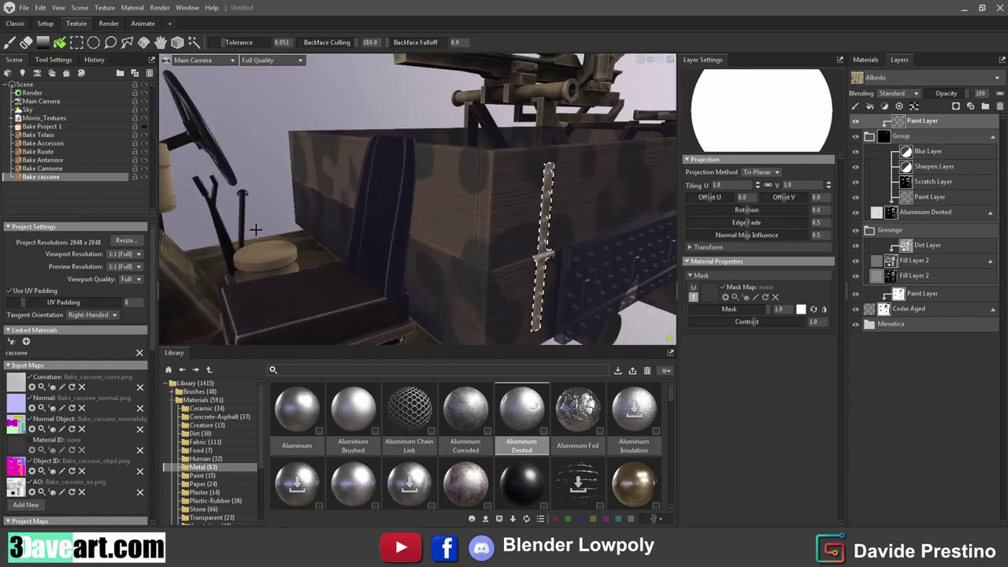
{"action": "left_click_drag", "start_coordinate": [366, 242], "coordinate": [441, 229]}
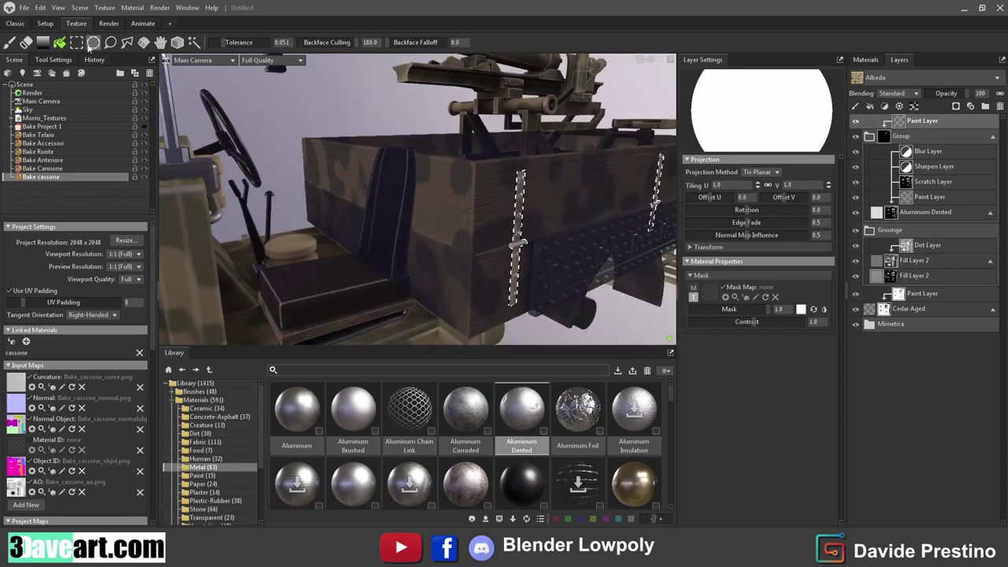
{"action": "left_click", "coordinate": [76, 42]}
{"action": "scroll", "scroll_direction": "up", "scroll_amount": 3}
{"action": "scroll", "scroll_direction": "down", "scroll_amount": 3}
{"action": "left_click_drag", "start_coordinate": [341, 134], "coordinate": [246, 156]}
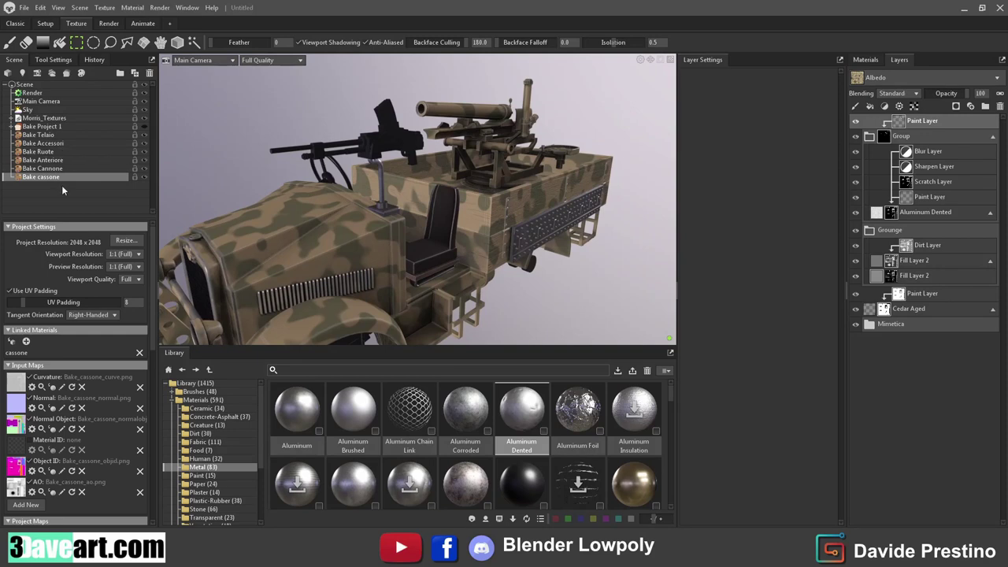
Step: Paste the Grounge group into the Bake Ruote wheel layers and move it to the top
{"action": "left_click", "coordinate": [52, 152]}
{"action": "left_click_drag", "start_coordinate": [299, 189], "coordinate": [362, 198]}
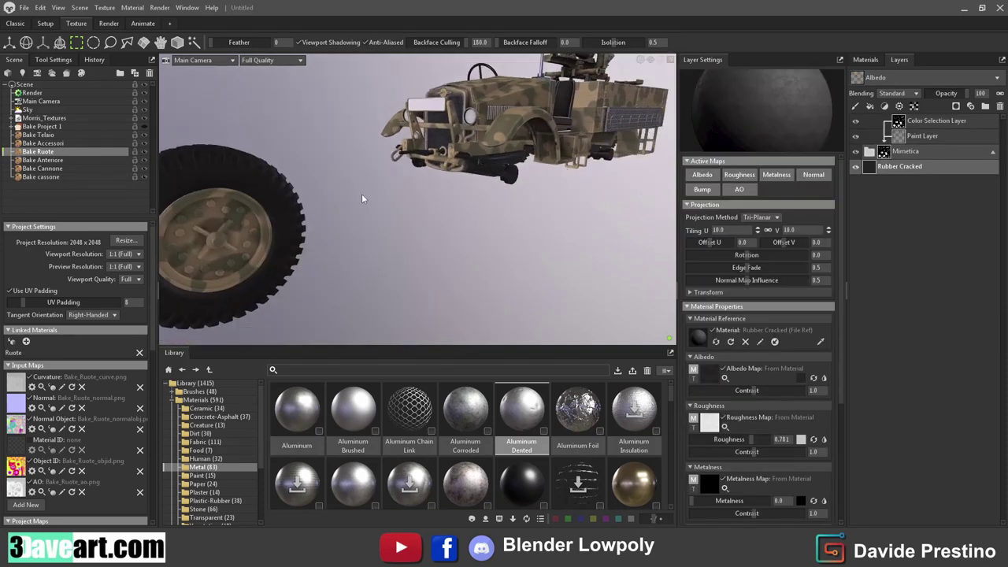
{"action": "left_click", "coordinate": [898, 209]}
{"action": "right_click", "coordinate": [898, 209]}
{"action": "left_click", "coordinate": [922, 217]}
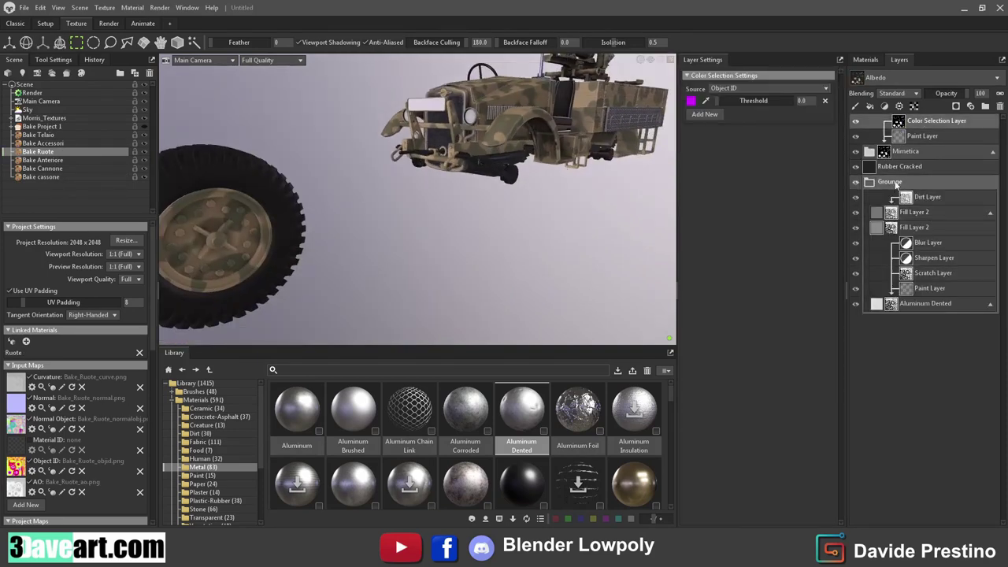
{"action": "left_click_drag", "start_coordinate": [452, 209], "coordinate": [430, 224]}
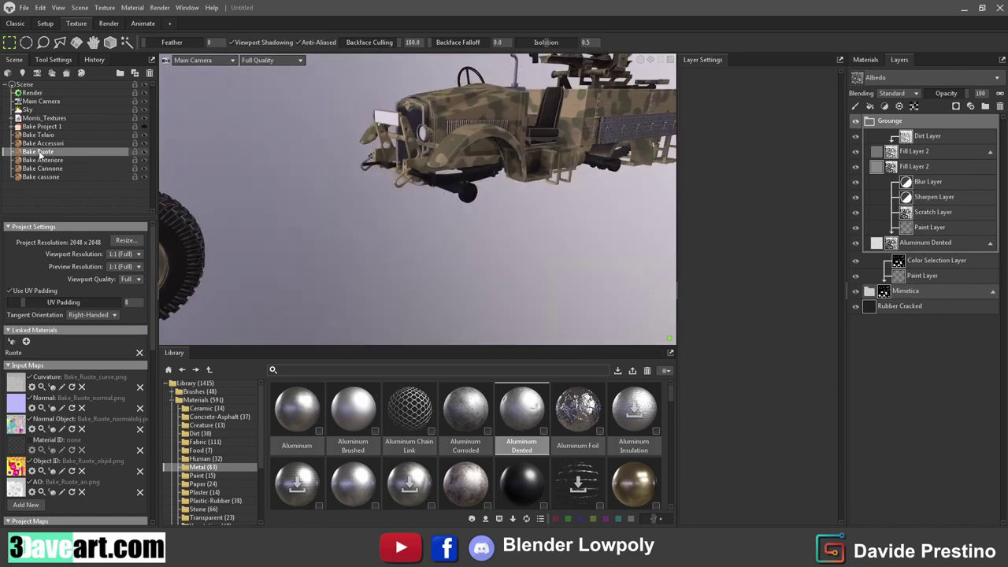
Step: Paste the Grounge group into the Bake Accessori layers
{"action": "left_click", "coordinate": [43, 143]}
{"action": "right_click", "coordinate": [898, 364]}
{"action": "left_click", "coordinate": [918, 367]}
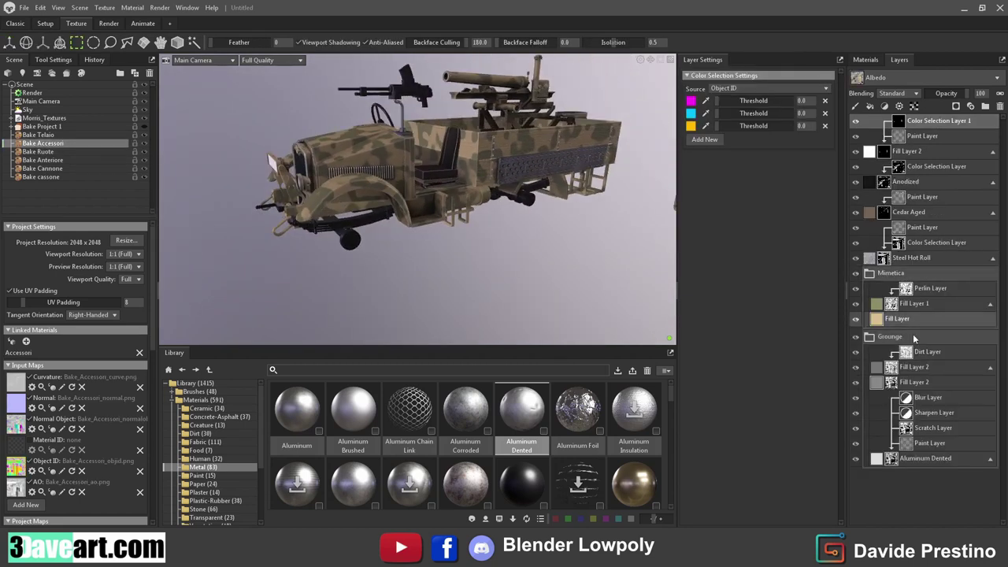
{"action": "scroll", "scroll_direction": "up", "scroll_amount": 3}
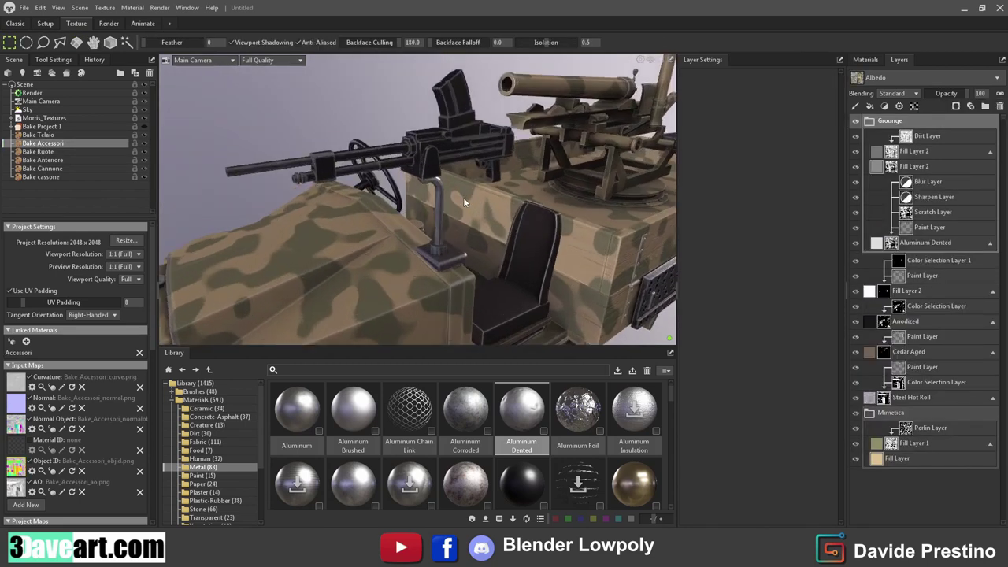
{"action": "left_click_drag", "start_coordinate": [422, 219], "coordinate": [505, 206]}
{"action": "scroll", "scroll_direction": "down", "scroll_amount": 3}
{"action": "scroll", "scroll_direction": "up", "scroll_amount": 3}
{"action": "scroll", "scroll_direction": "down", "scroll_amount": 3}
{"action": "scroll", "scroll_direction": "up", "scroll_amount": 3}
Step: Paste the Grounge group into the Bake Telaio chassis layers
{"action": "left_click", "coordinate": [38, 135]}
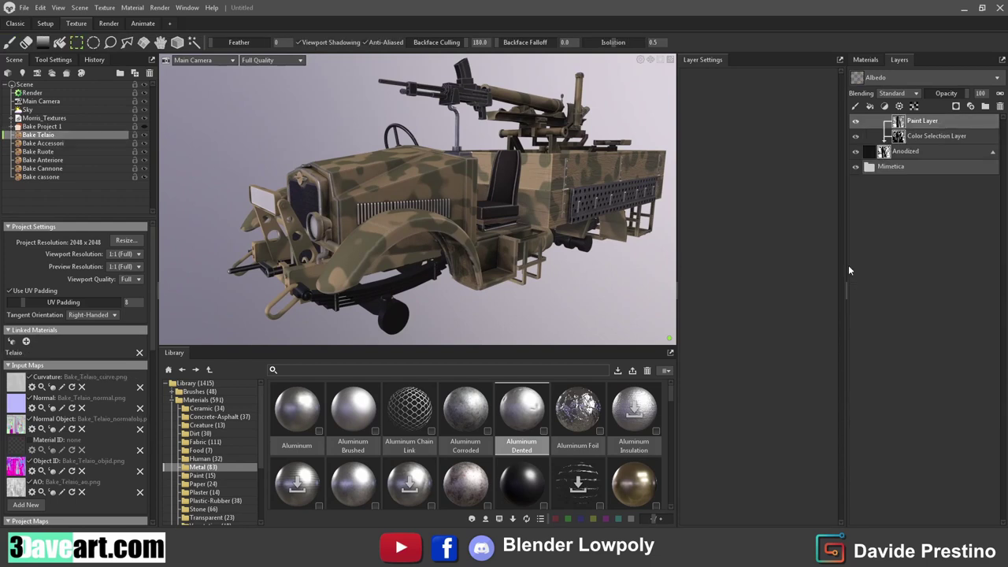
{"action": "right_click", "coordinate": [892, 222]}
{"action": "left_click", "coordinate": [919, 227]}
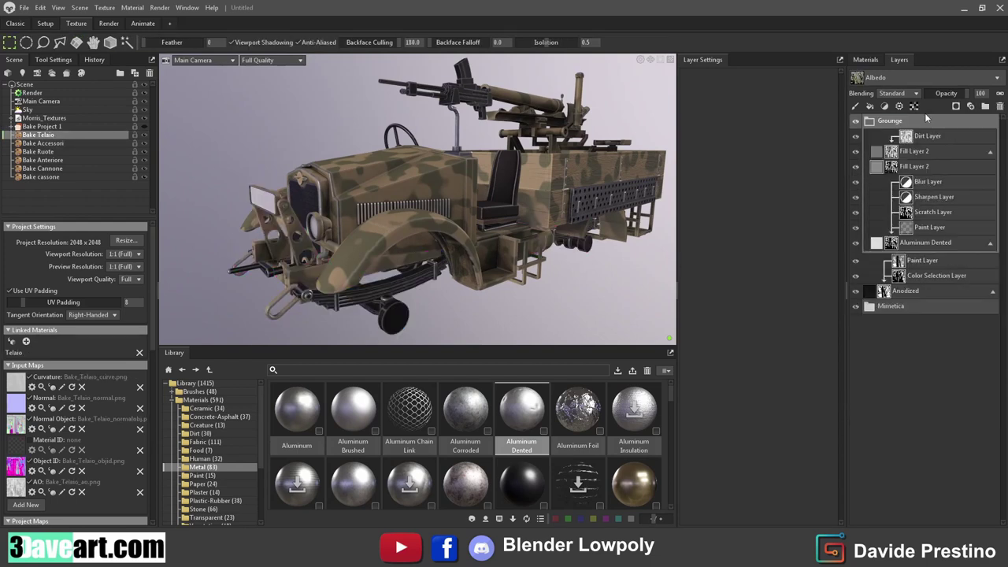
{"action": "left_click_drag", "start_coordinate": [370, 221], "coordinate": [435, 236]}
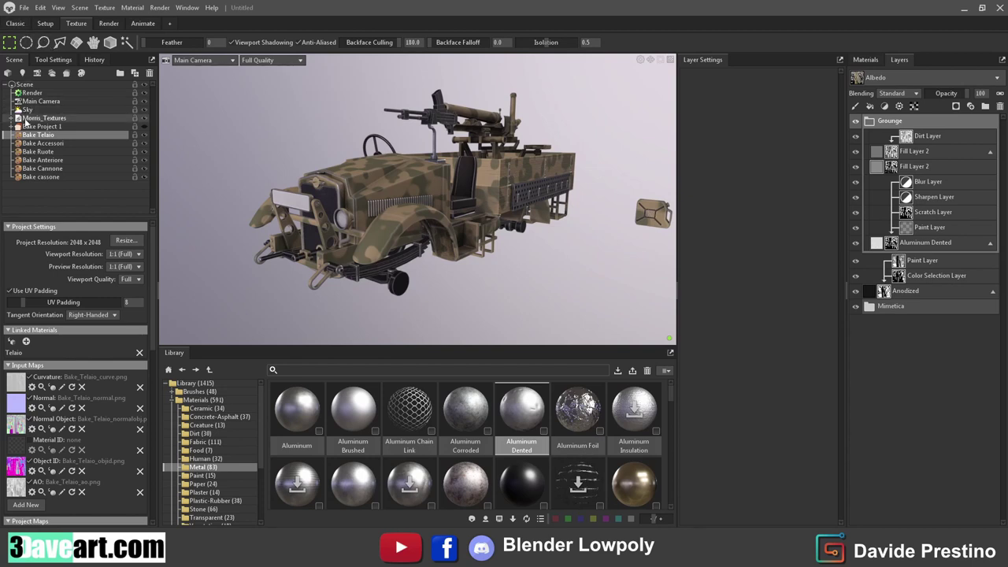
Step: Expand Morris_Textures, show the materials list and switch to the Classic layout
{"action": "left_click", "coordinate": [12, 117]}
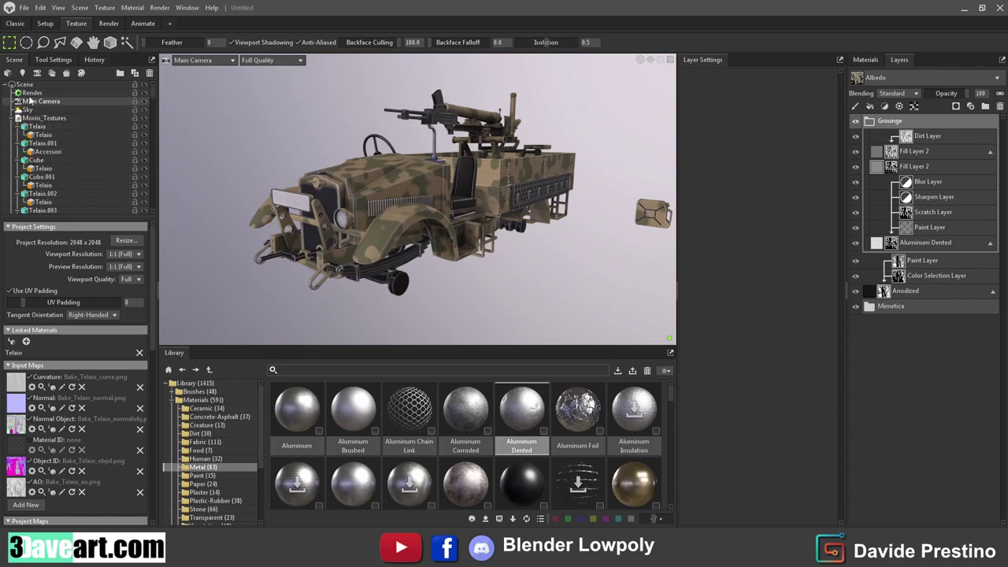
{"action": "left_click", "coordinate": [866, 59]}
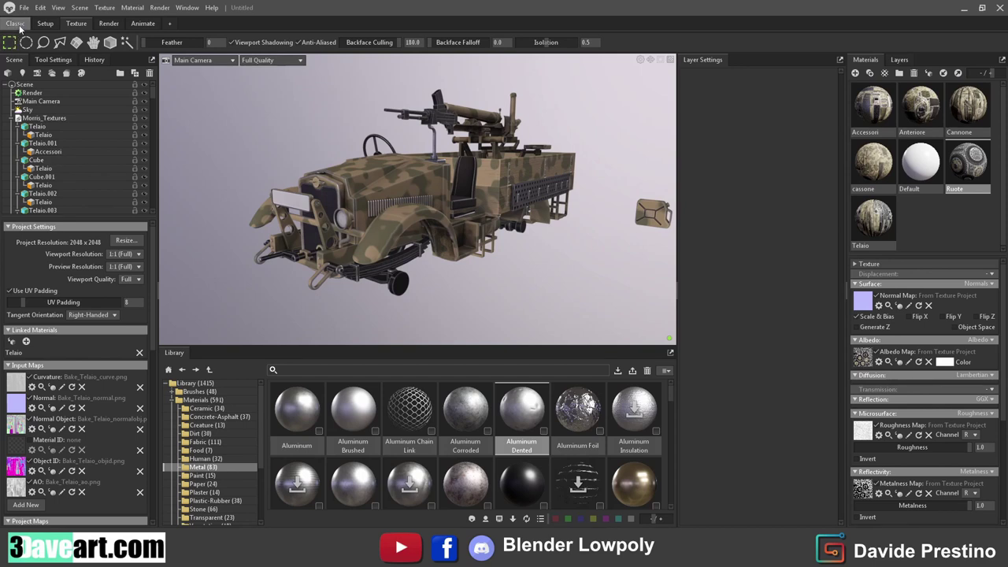
{"action": "left_click", "coordinate": [15, 24]}
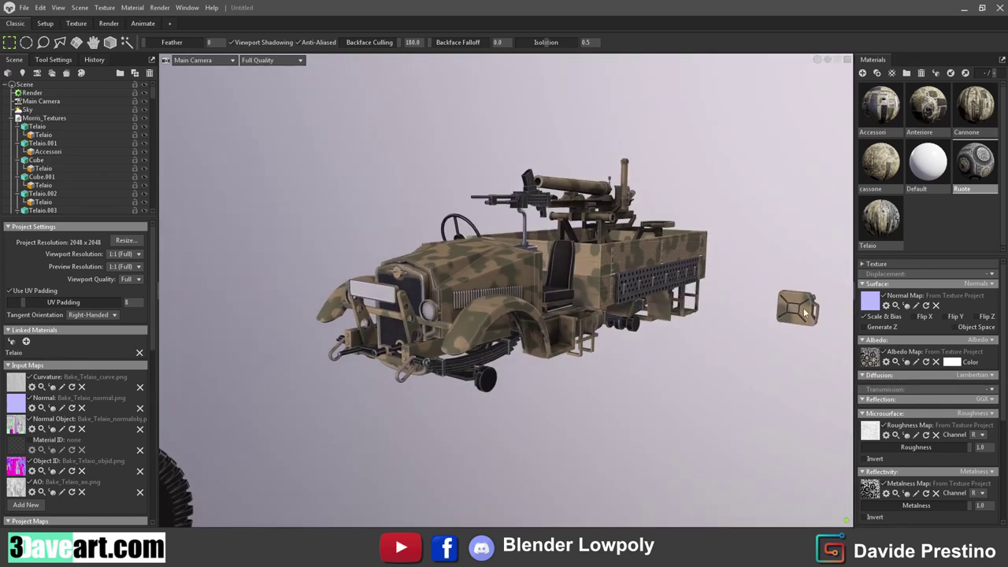
Step: Select the Telaio object, activate the Move tool and select the jerrycan
{"action": "left_click", "coordinate": [79, 127]}
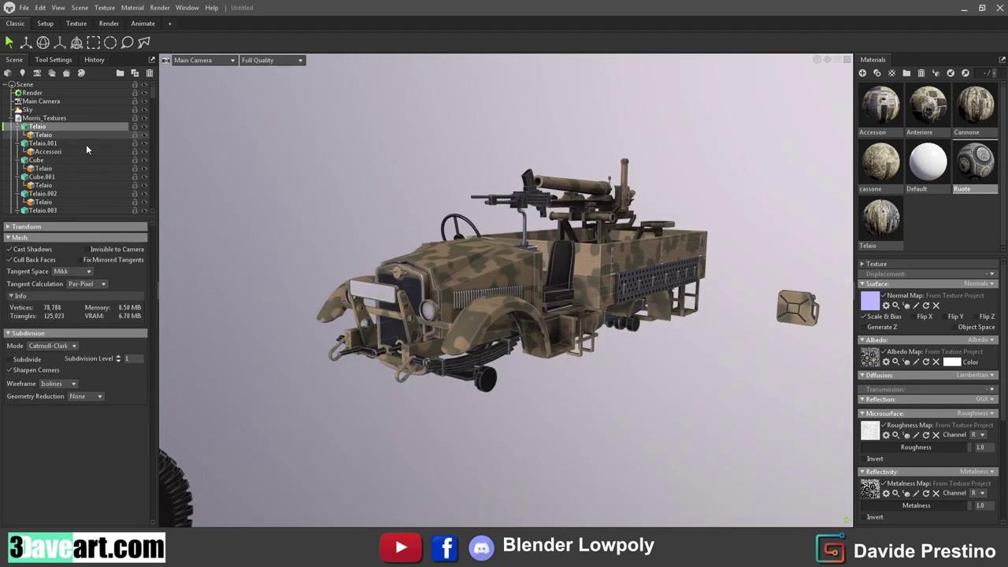
{"action": "left_click", "coordinate": [29, 44]}
{"action": "left_click", "coordinate": [796, 312]}
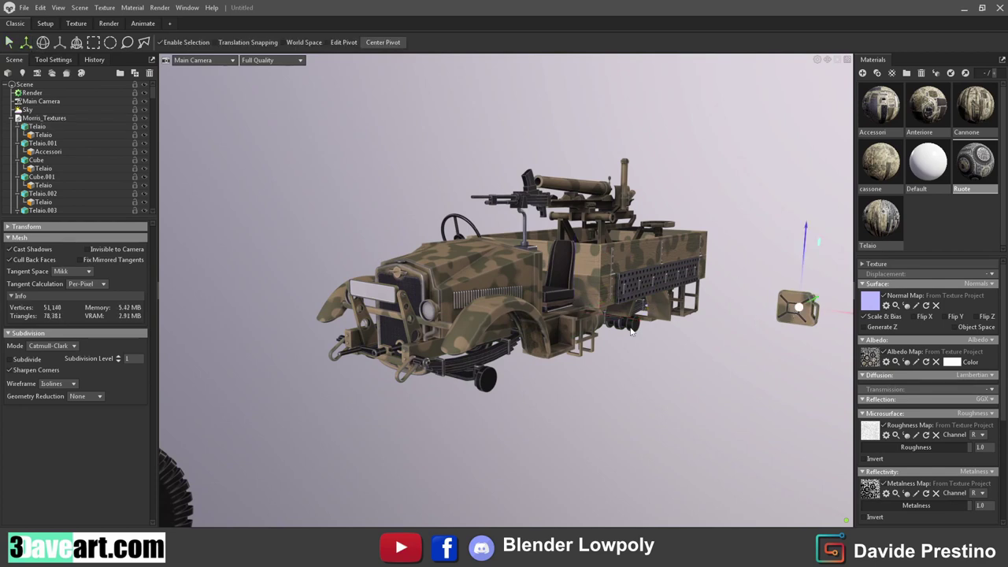
{"action": "left_click_drag", "start_coordinate": [540, 310], "coordinate": [538, 329]}
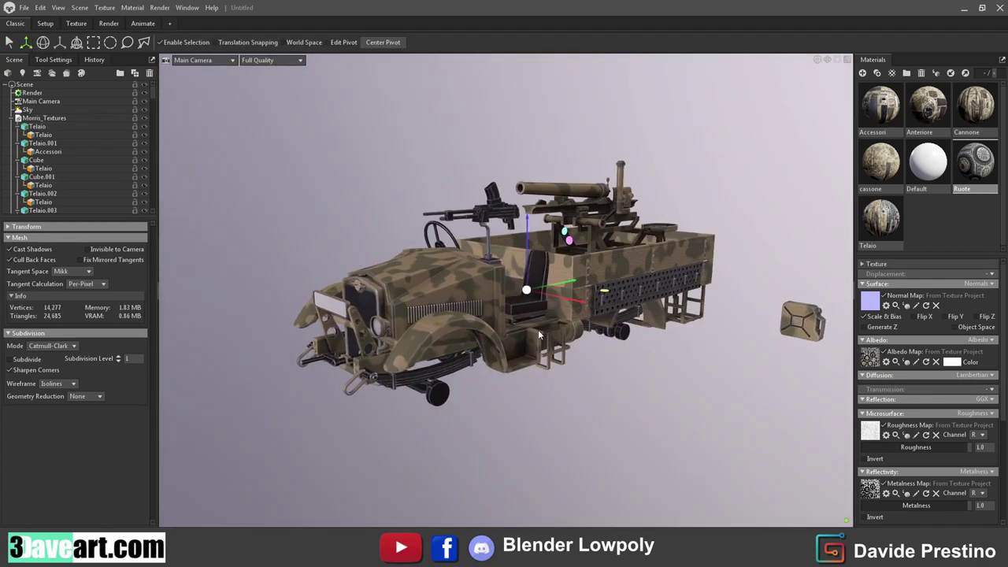
{"action": "left_click", "coordinate": [802, 322]}
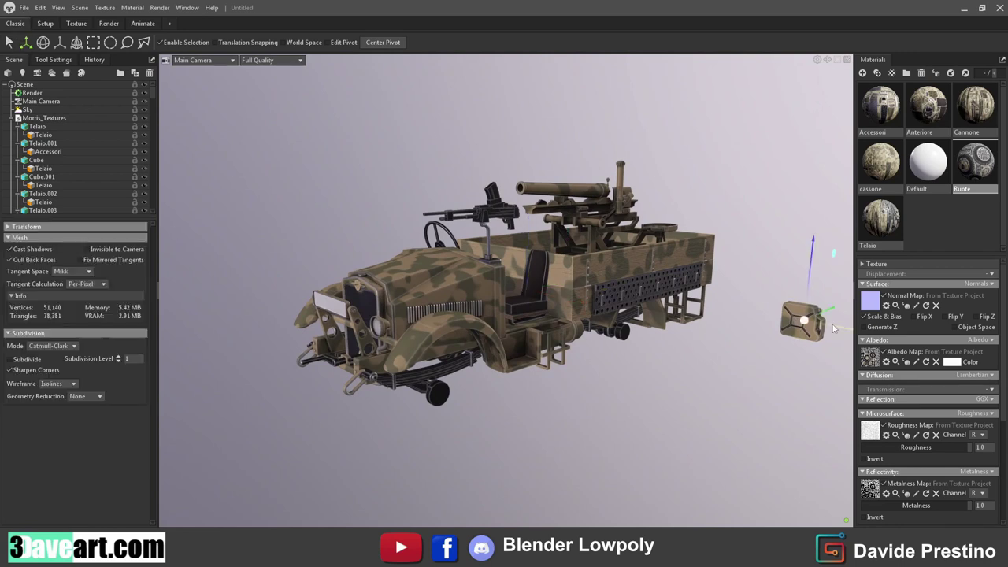
{"action": "left_click_drag", "start_coordinate": [716, 307], "coordinate": [607, 321]}
Step: Slide the loose rear fitting against the back of the cargo box
{"action": "scroll", "scroll_direction": "up", "scroll_amount": 3}
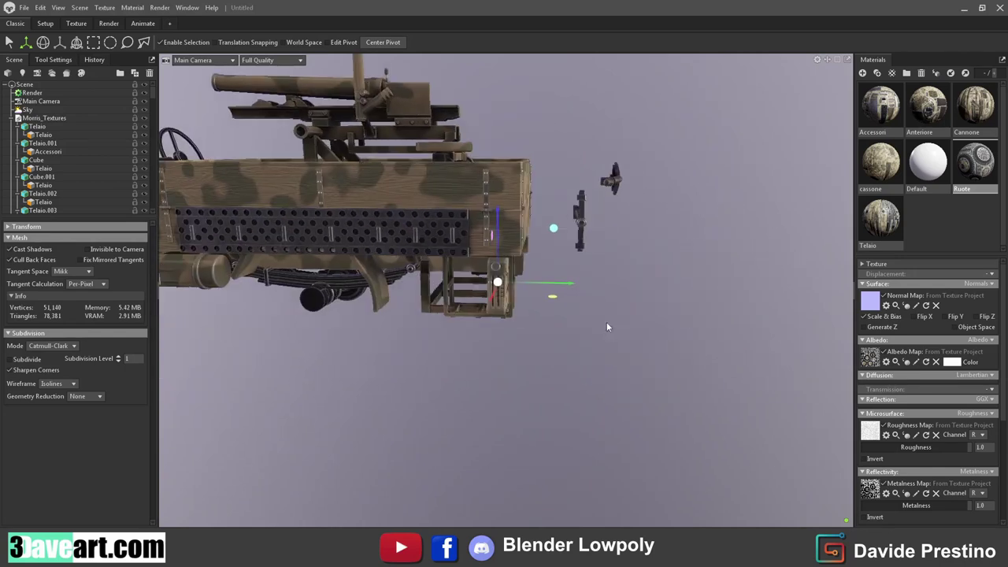
{"action": "left_click_drag", "start_coordinate": [513, 297], "coordinate": [581, 281]}
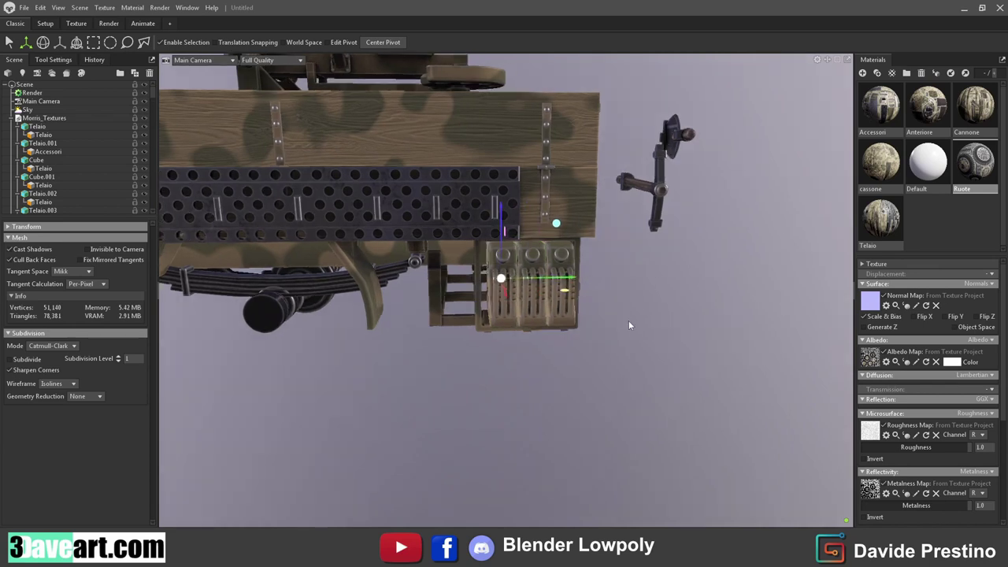
{"action": "left_click_drag", "start_coordinate": [628, 321], "coordinate": [521, 305]}
{"action": "left_click", "coordinate": [519, 207]}
{"action": "left_click_drag", "start_coordinate": [518, 207], "coordinate": [579, 254]}
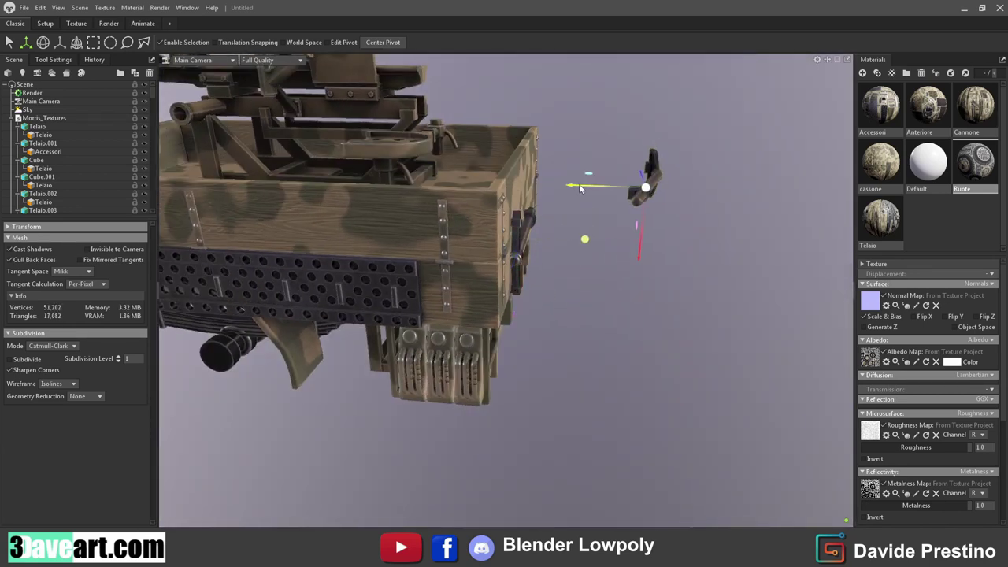
{"action": "left_click_drag", "start_coordinate": [580, 189], "coordinate": [471, 194]}
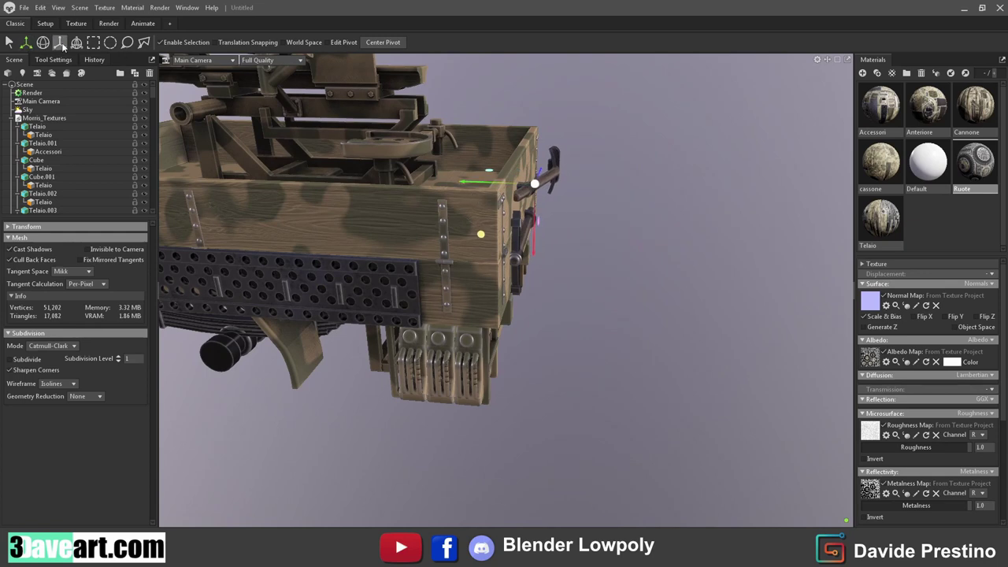
Step: Shift the cab seat sideways into place
{"action": "left_click", "coordinate": [77, 42]}
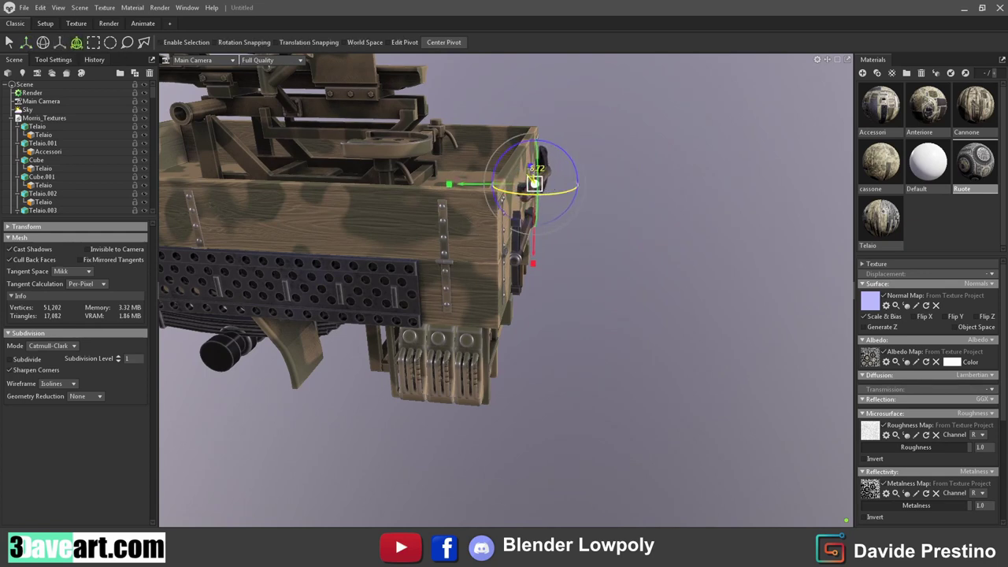
{"action": "left_click", "coordinate": [26, 43]}
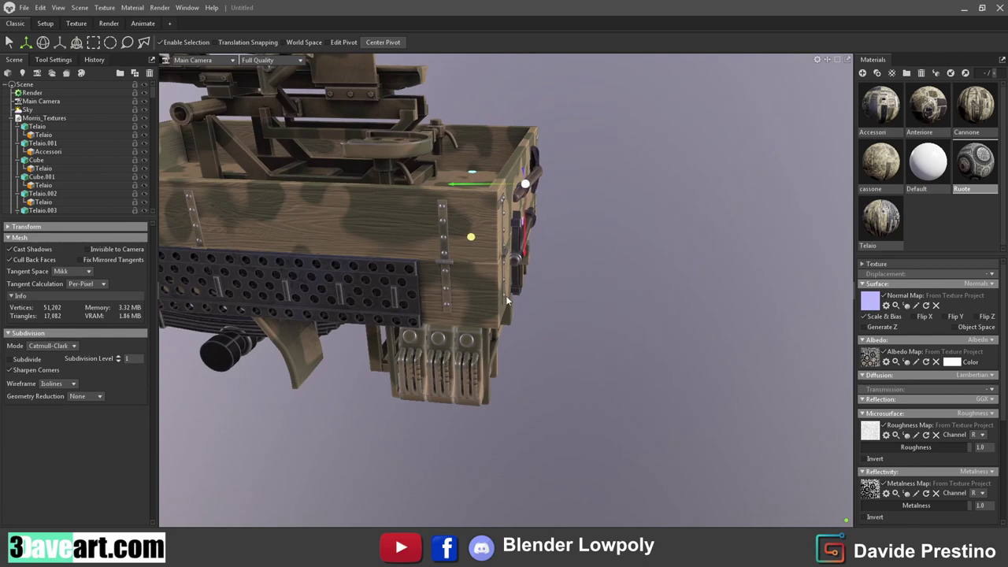
{"action": "left_click", "coordinate": [542, 269]}
{"action": "left_click_drag", "start_coordinate": [506, 295], "coordinate": [588, 415]}
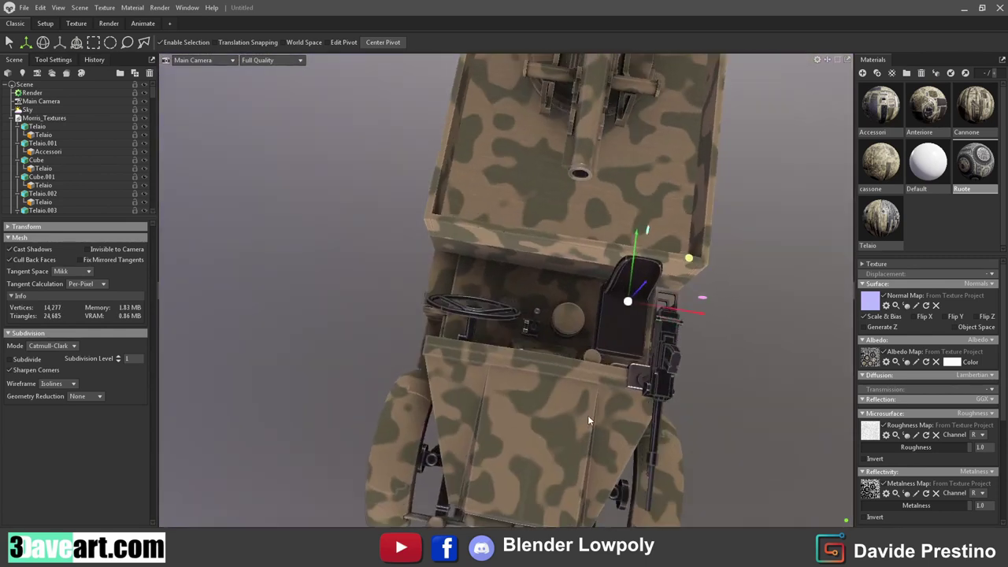
{"action": "left_click_drag", "start_coordinate": [691, 313], "coordinate": [437, 328]}
Step: Rotate the small part beside the cab by 90 degrees, then select the loose wheel
{"action": "left_click", "coordinate": [641, 311]}
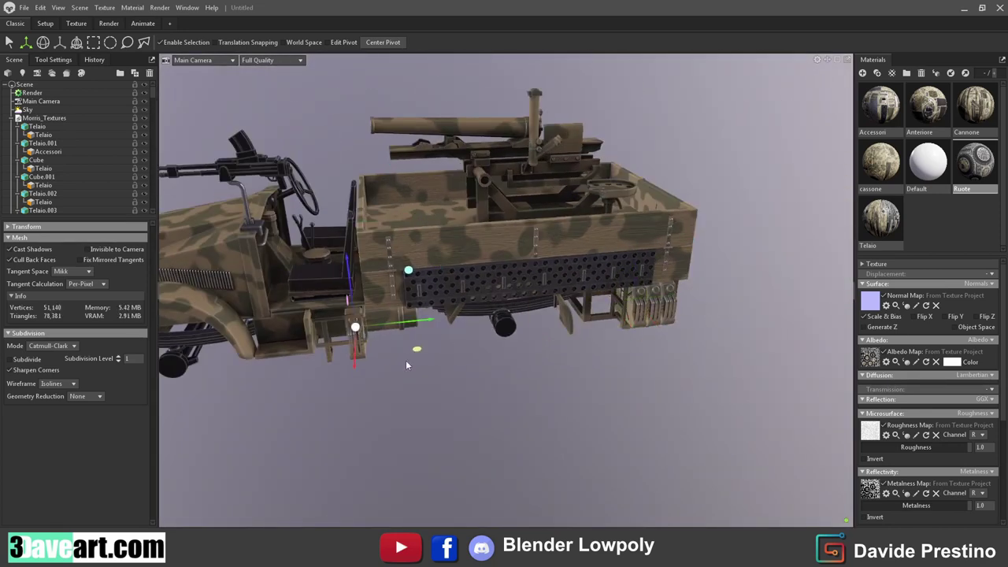
{"action": "left_click", "coordinate": [76, 43]}
{"action": "left_click_drag", "start_coordinate": [356, 307], "coordinate": [315, 326]}
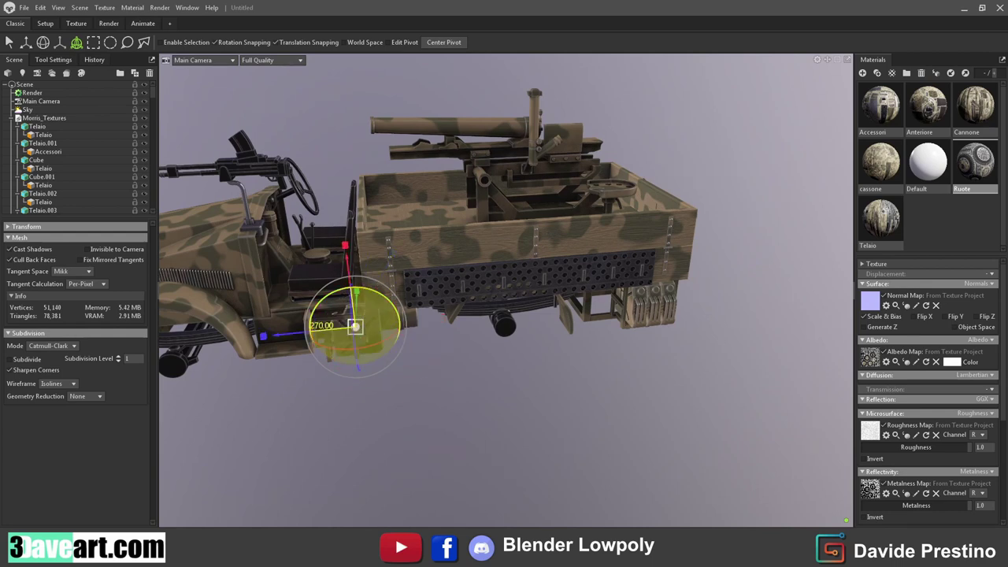
{"action": "left_click_drag", "start_coordinate": [354, 329], "coordinate": [415, 335]}
{"action": "scroll", "scroll_direction": "up", "scroll_amount": 3}
{"action": "key", "text": "w"}
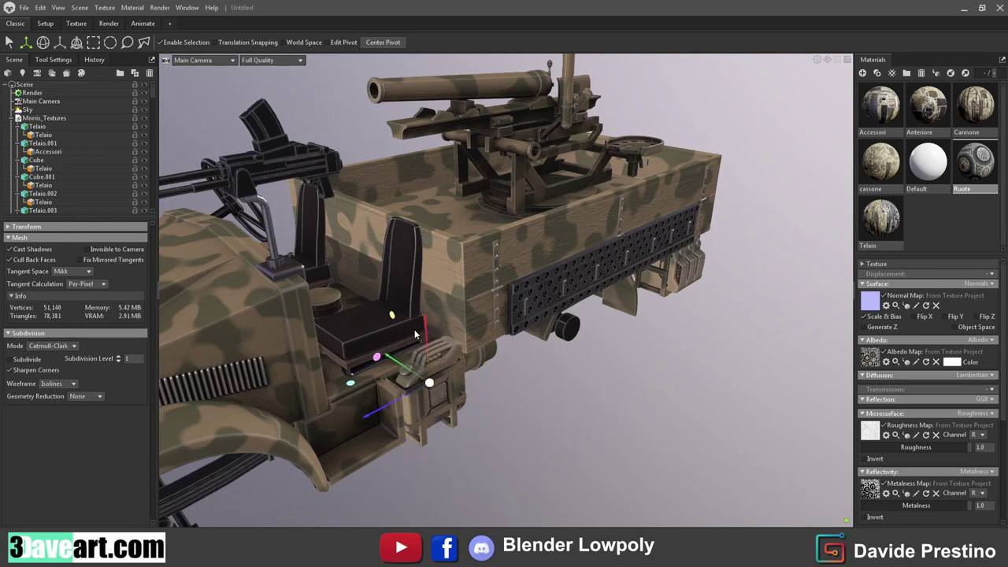
{"action": "left_click_drag", "start_coordinate": [402, 396], "coordinate": [337, 313]}
{"action": "left_click", "coordinate": [379, 279]}
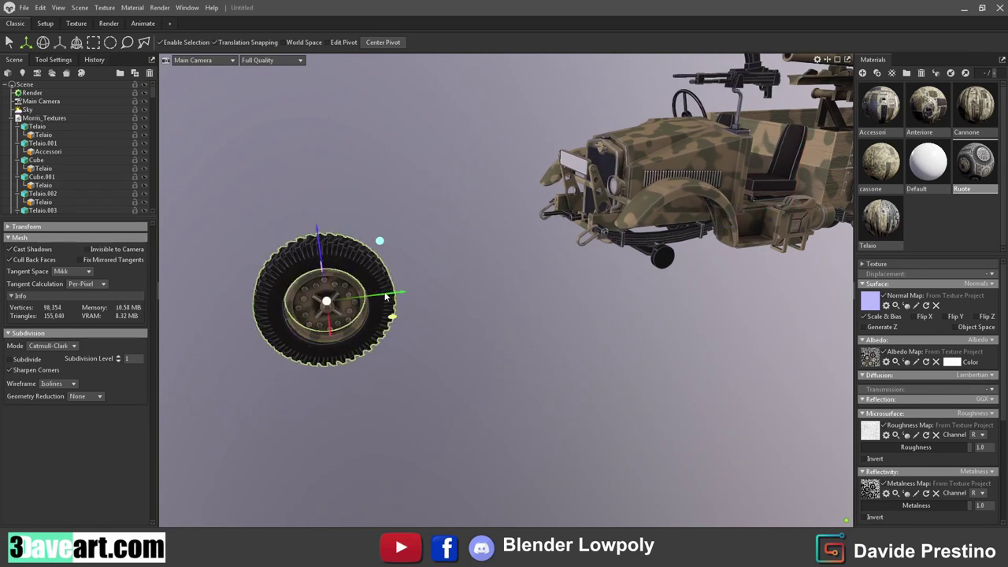
Step: Try copying the wheel and pulling out its rim, then undo both changes
{"action": "left_click_drag", "start_coordinate": [386, 297], "coordinate": [649, 264]}
{"action": "left_click_drag", "start_coordinate": [334, 304], "coordinate": [434, 290]}
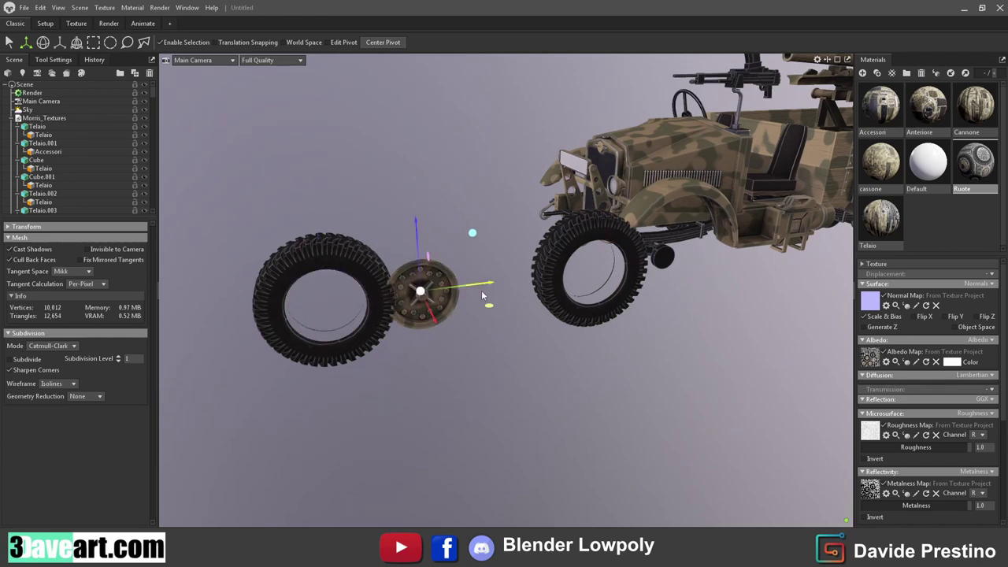
{"action": "key", "text": "ctrl+z"}
{"action": "left_click", "coordinate": [545, 285]}
{"action": "left_click", "coordinate": [528, 258]}
{"action": "key", "text": "ctrl+z"}
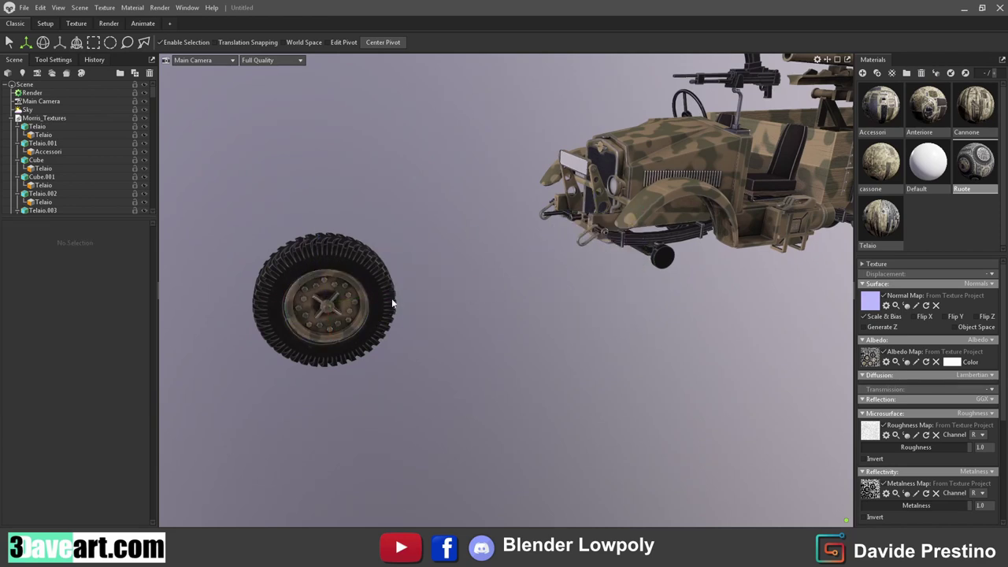
{"action": "left_click_drag", "start_coordinate": [528, 258], "coordinate": [432, 290]}
Step: Select the loose rim and tire, nudge them right and rotate the wheel 90°
{"action": "left_click", "coordinate": [488, 290]}
{"action": "left_click", "coordinate": [431, 302]}
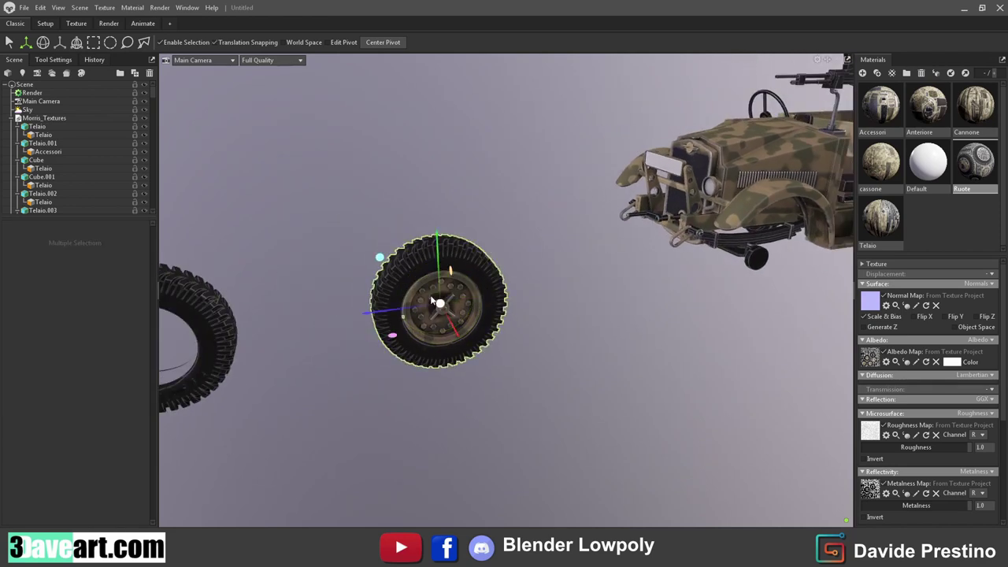
{"action": "left_click_drag", "start_coordinate": [382, 314], "coordinate": [522, 356]}
{"action": "left_click", "coordinate": [76, 42]}
{"action": "key", "text": "f"}
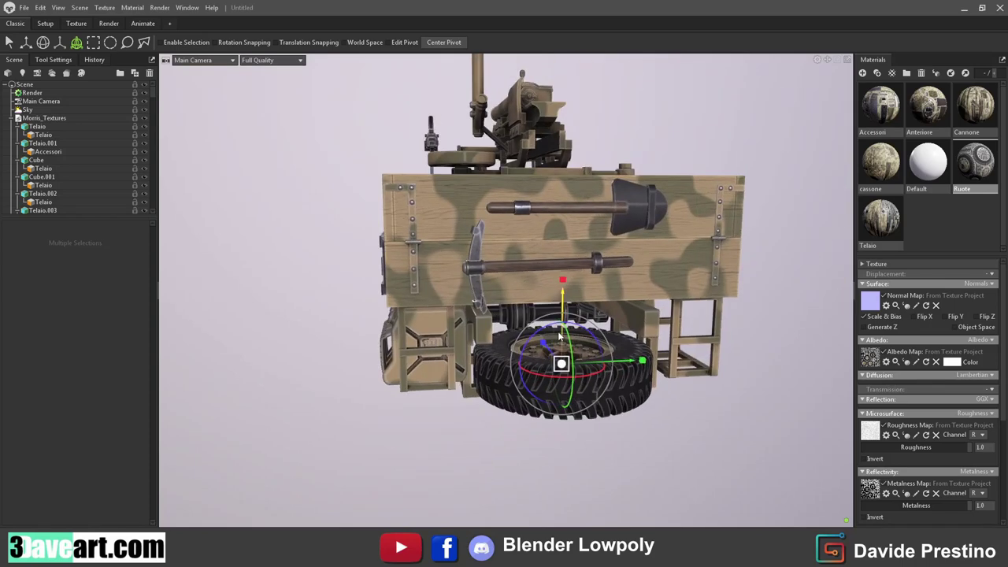
{"action": "left_click_drag", "start_coordinate": [521, 356], "coordinate": [526, 339]}
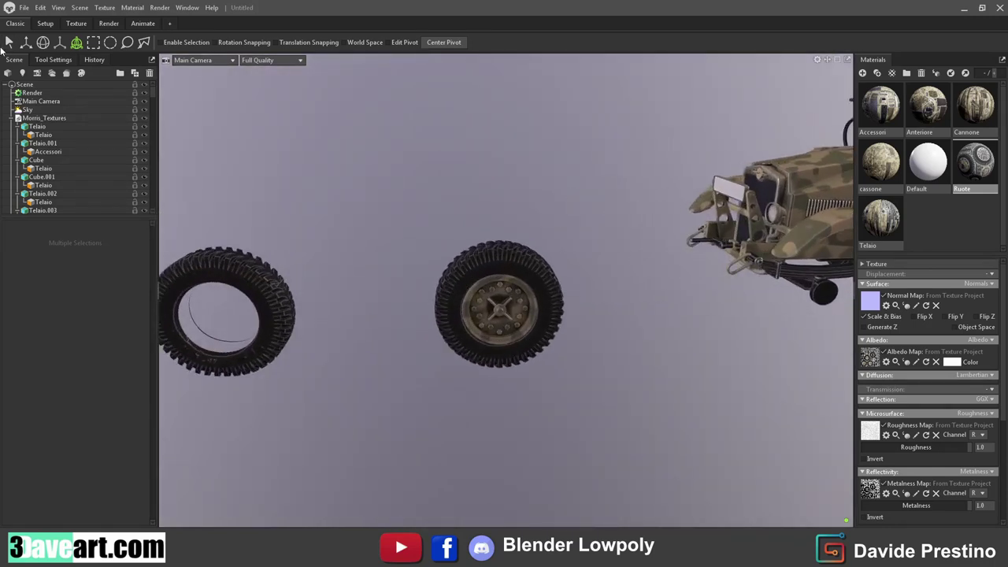
{"action": "left_click", "coordinate": [498, 304]}
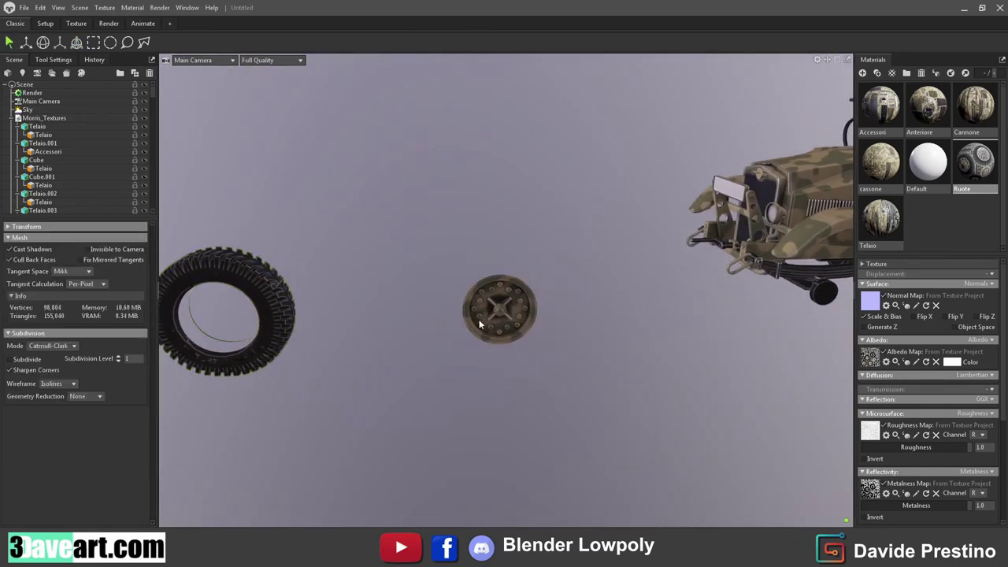
Step: Move the tire onto the rim, then move the assembled wheel toward the truck
{"action": "left_click", "coordinate": [287, 323]}
{"action": "key", "text": "w"}
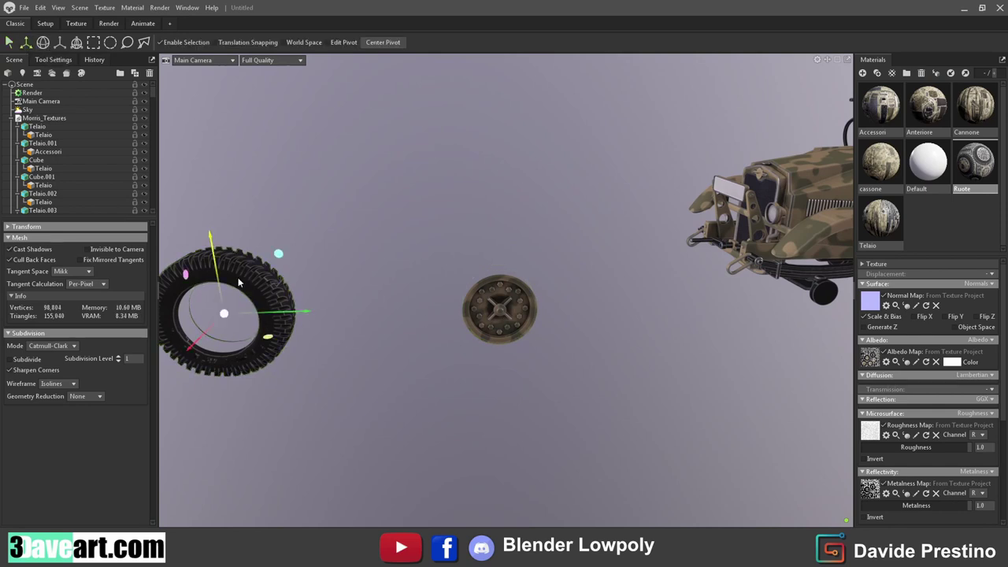
{"action": "left_click_drag", "start_coordinate": [287, 323], "coordinate": [567, 336]}
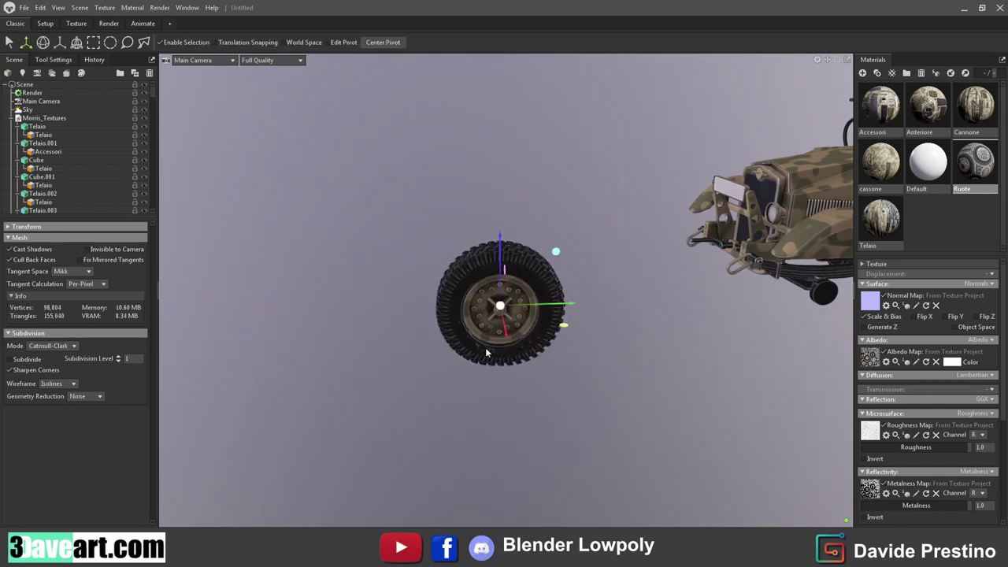
{"action": "left_click", "coordinate": [488, 315]}
{"action": "left_click", "coordinate": [543, 286]}
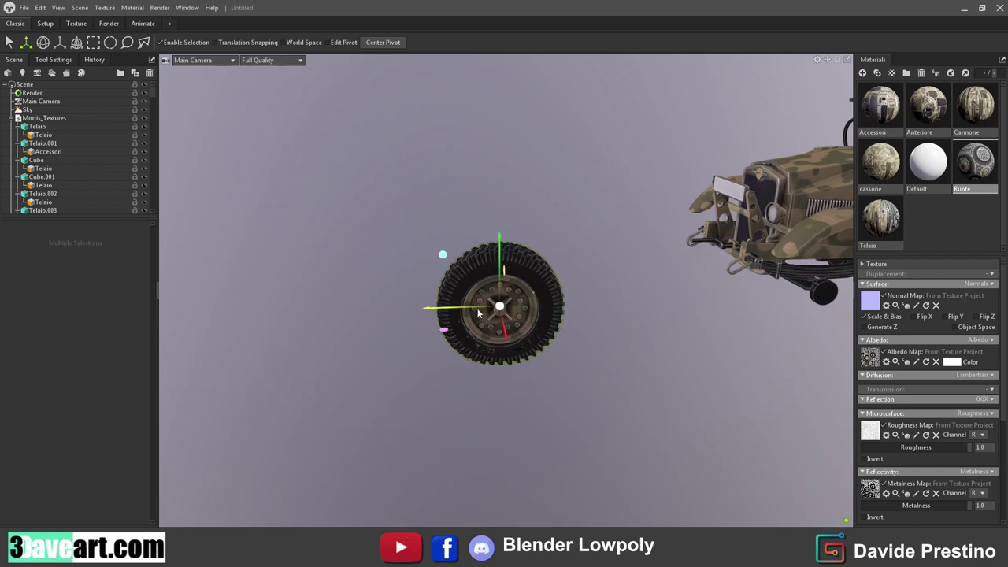
{"action": "left_click_drag", "start_coordinate": [441, 319], "coordinate": [554, 361]}
Step: Select the truck's wheels and spin them around their axles with the rotate gizmo
{"action": "scroll", "scroll_direction": "down", "scroll_amount": 3}
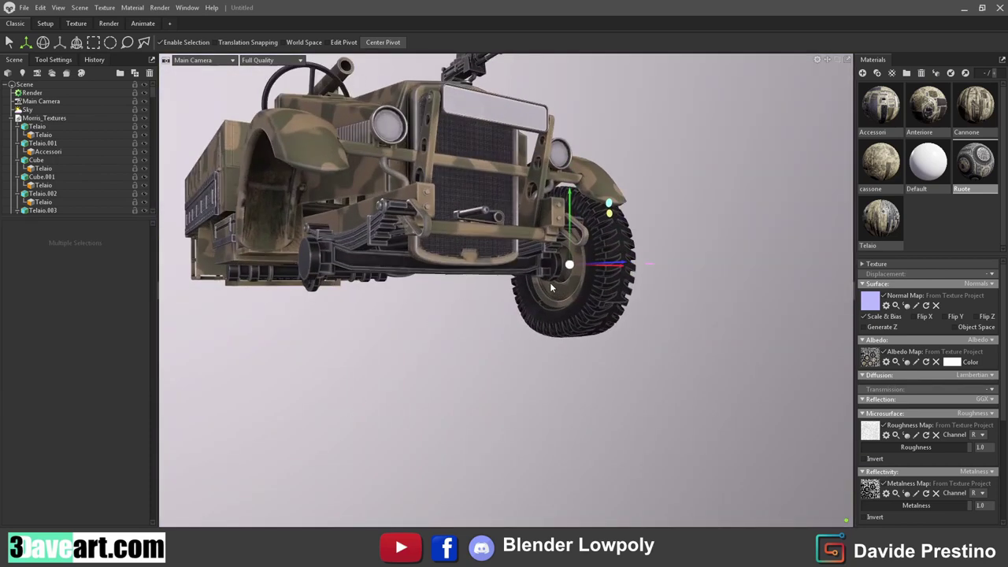
{"action": "scroll", "scroll_direction": "up", "scroll_amount": 3}
{"action": "left_click_drag", "start_coordinate": [632, 254], "coordinate": [582, 312]}
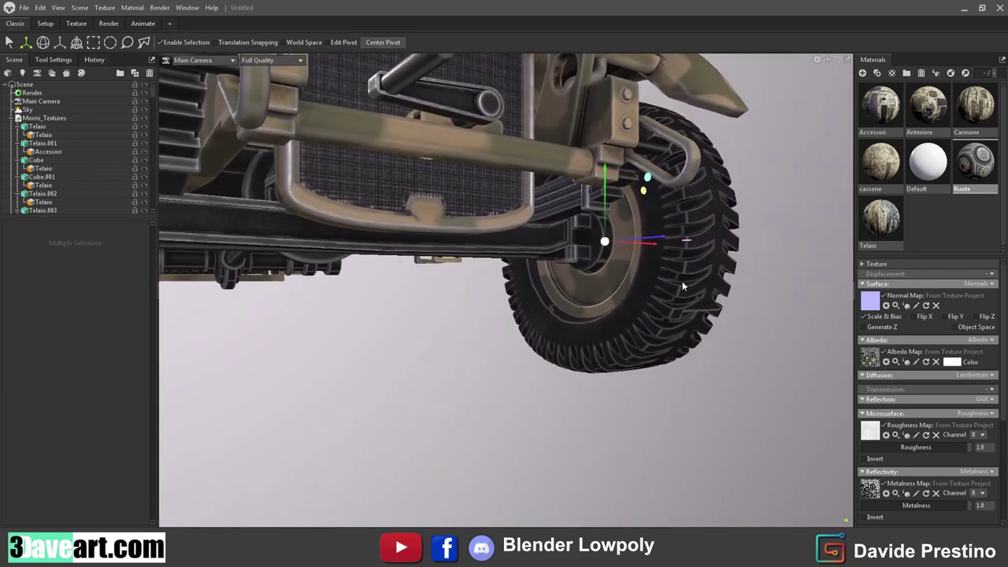
{"action": "left_click_drag", "start_coordinate": [583, 310], "coordinate": [576, 327]}
{"action": "scroll", "scroll_direction": "up", "scroll_amount": 3}
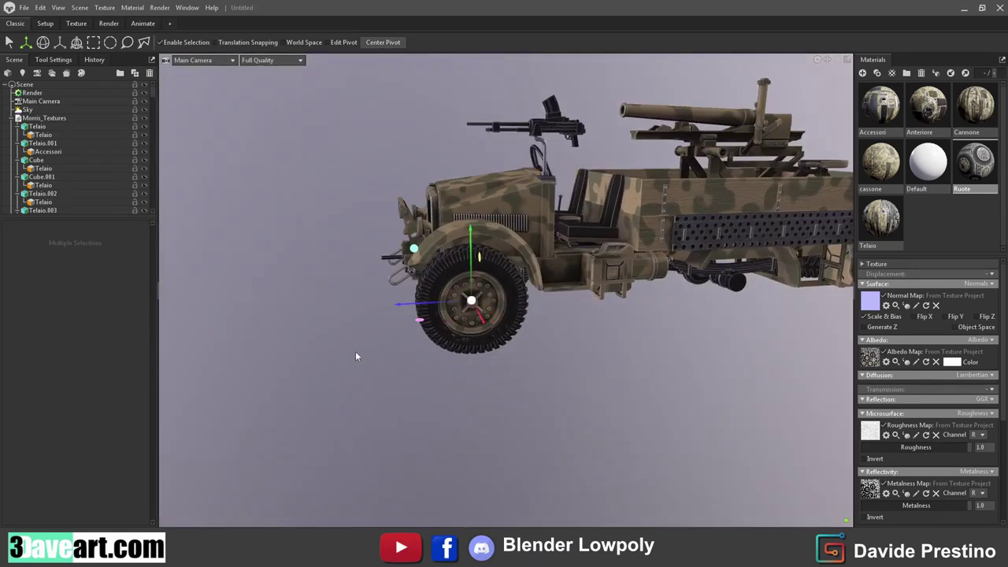
{"action": "left_click", "coordinate": [732, 288]}
{"action": "left_click_drag", "start_coordinate": [732, 288], "coordinate": [378, 313]}
{"action": "left_click", "coordinate": [378, 313]}
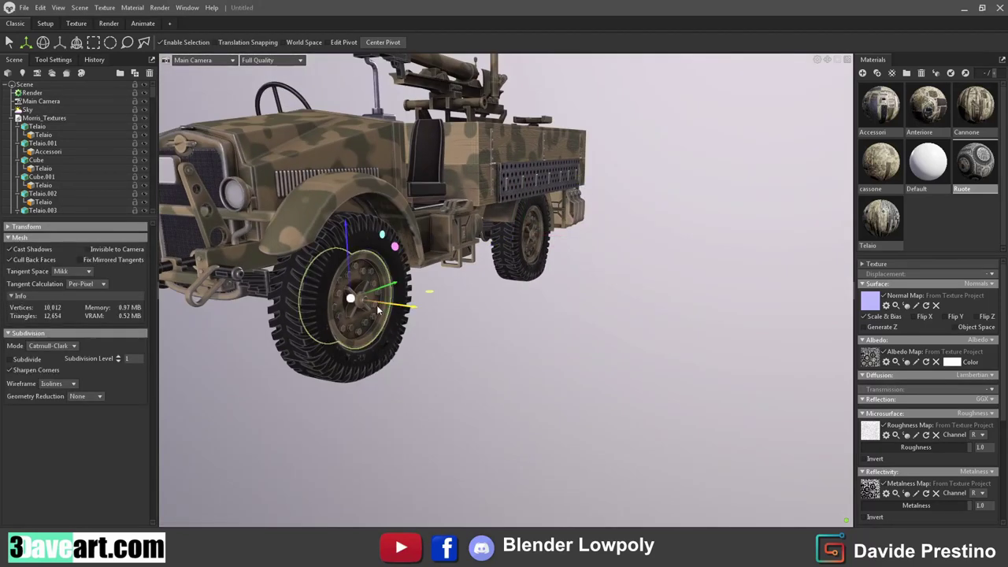
{"action": "left_click", "coordinate": [514, 258]}
{"action": "left_click_drag", "start_coordinate": [443, 331], "coordinate": [365, 384]}
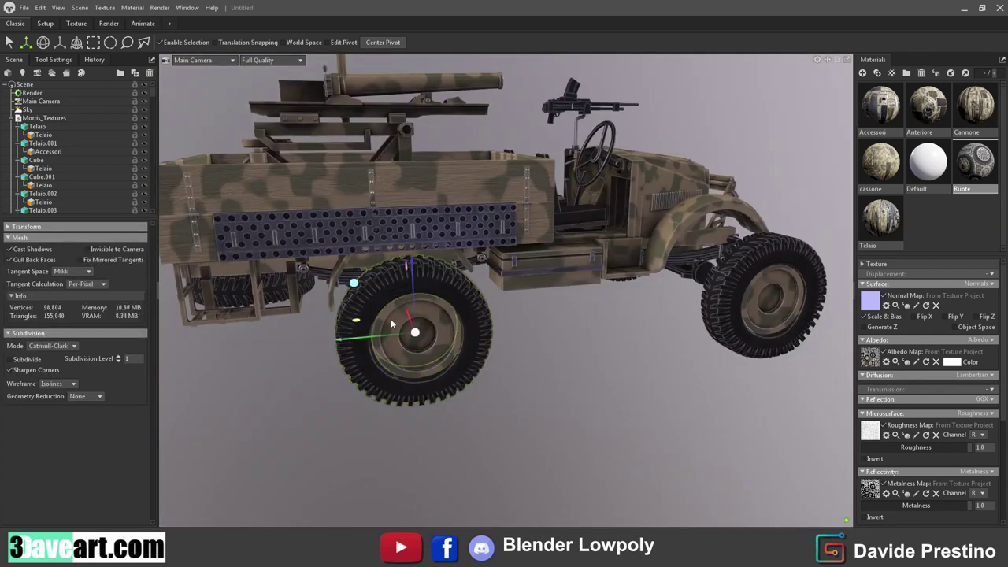
{"action": "left_click", "coordinate": [392, 320]}
{"action": "key", "text": "e"}
{"action": "left_click_drag", "start_coordinate": [390, 350], "coordinate": [546, 303]}
{"action": "left_click", "coordinate": [473, 284]}
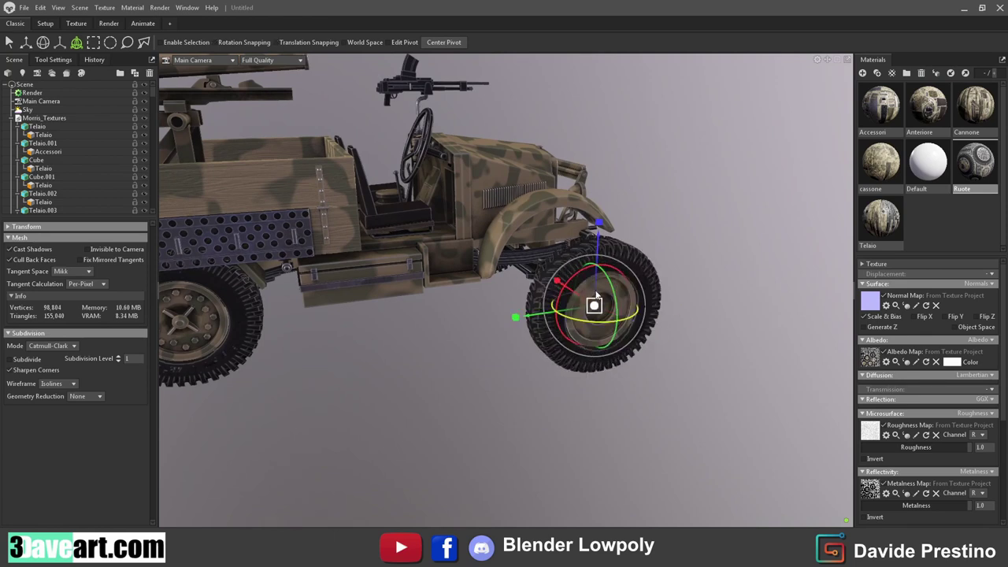
{"action": "left_click_drag", "start_coordinate": [457, 315], "coordinate": [495, 315]}
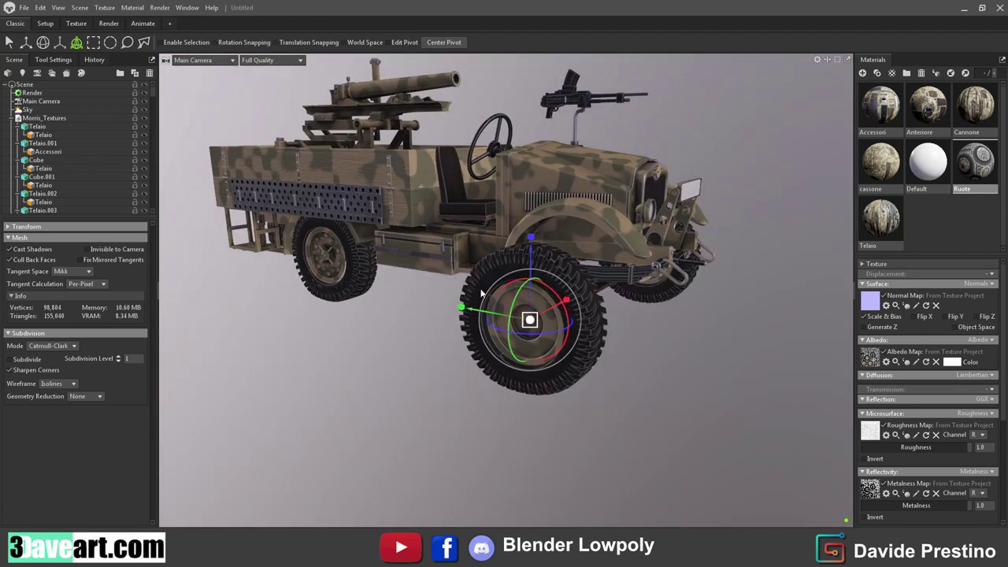
Step: Rotate the front wheel alone about 195° so it sits correctly on its axle
{"action": "left_click", "coordinate": [8, 42]}
{"action": "left_click", "coordinate": [557, 283]}
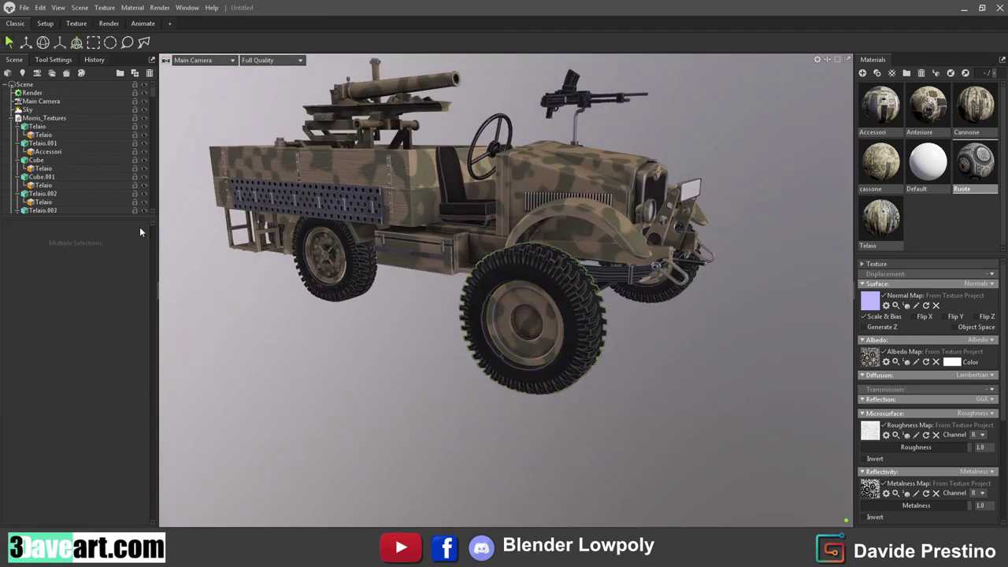
{"action": "left_click", "coordinate": [77, 42]}
{"action": "left_click_drag", "start_coordinate": [548, 354], "coordinate": [599, 370]}
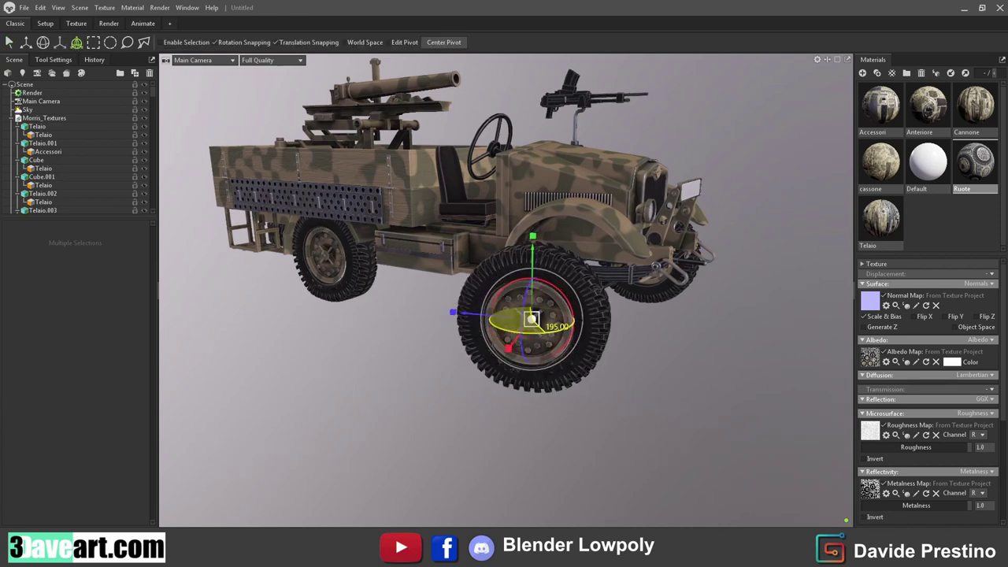
{"action": "left_click_drag", "start_coordinate": [657, 407], "coordinate": [576, 340]}
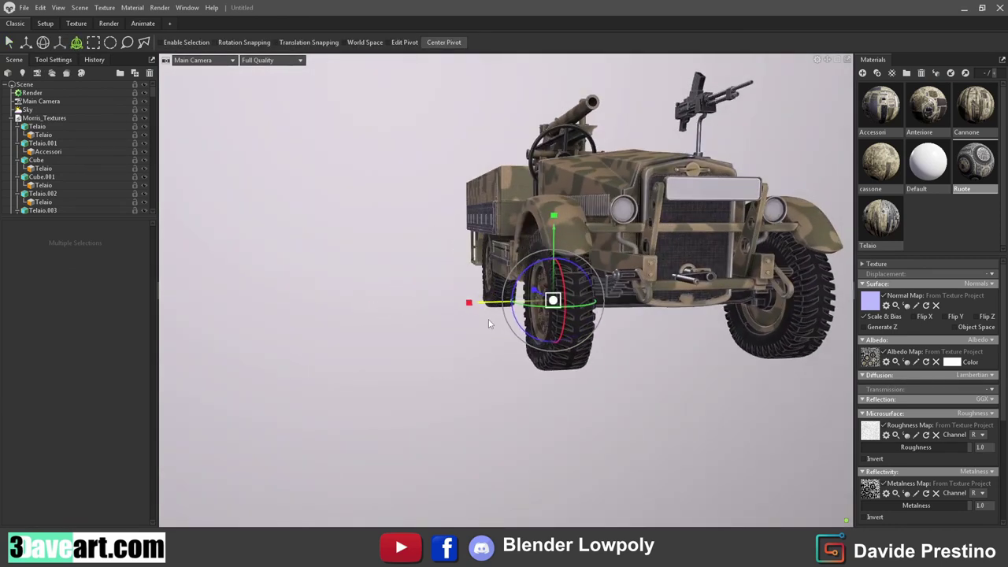
{"action": "scroll", "scroll_direction": "up", "scroll_amount": 3}
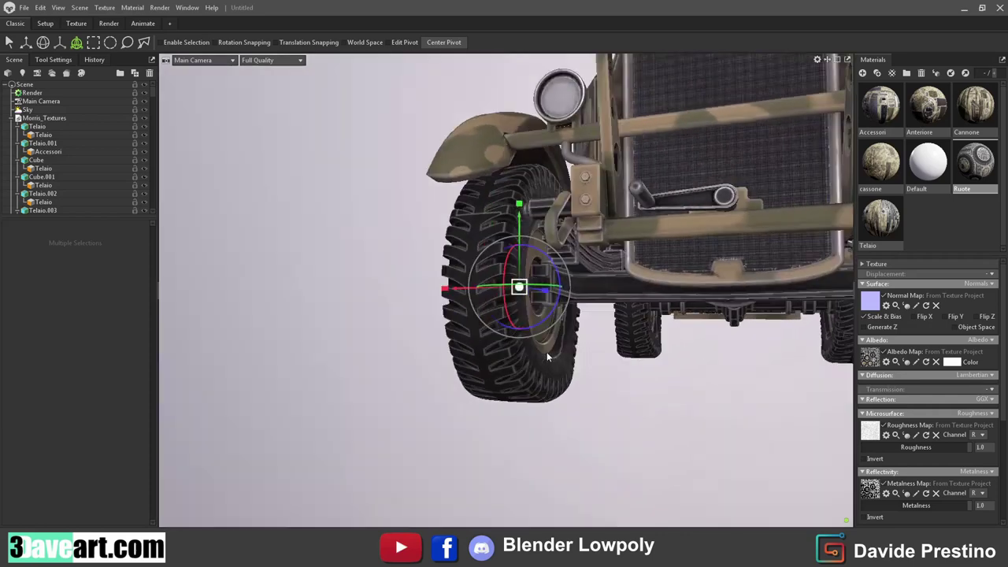
{"action": "left_click_drag", "start_coordinate": [442, 293], "coordinate": [572, 428]}
{"action": "scroll", "scroll_direction": "down", "scroll_amount": 3}
Step: Save the scene as morris.tbscene in the Texturing folder and switch to the Texture workspace
{"action": "left_click", "coordinate": [25, 8]}
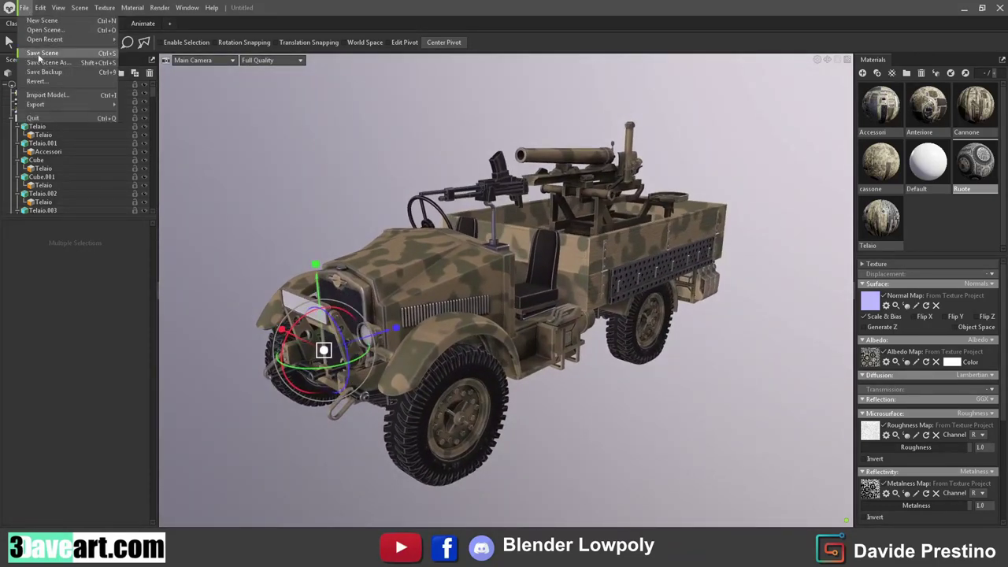
{"action": "left_click", "coordinate": [39, 55]}
{"action": "left_click", "coordinate": [472, 268]}
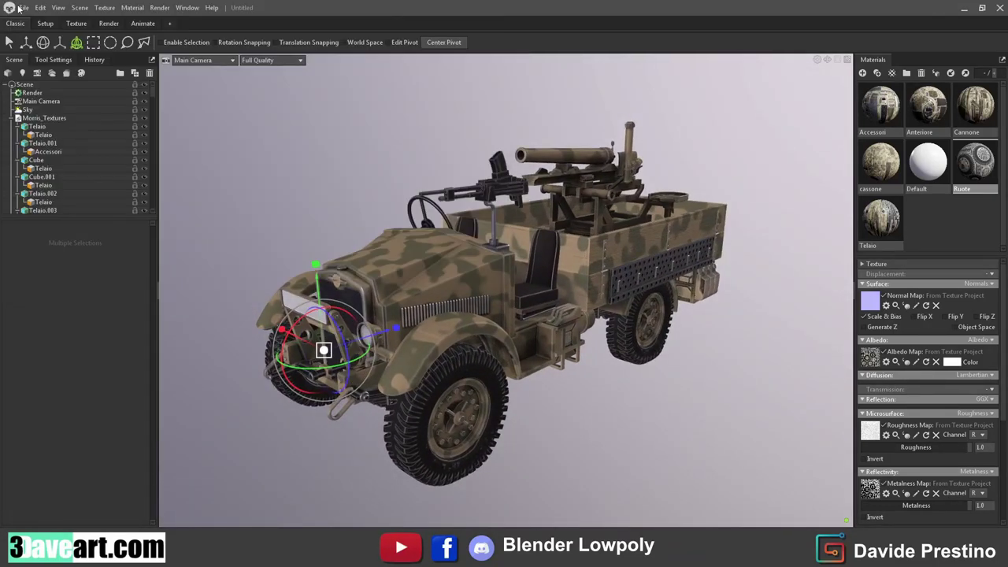
{"action": "left_click", "coordinate": [25, 8]}
{"action": "left_click", "coordinate": [52, 55]}
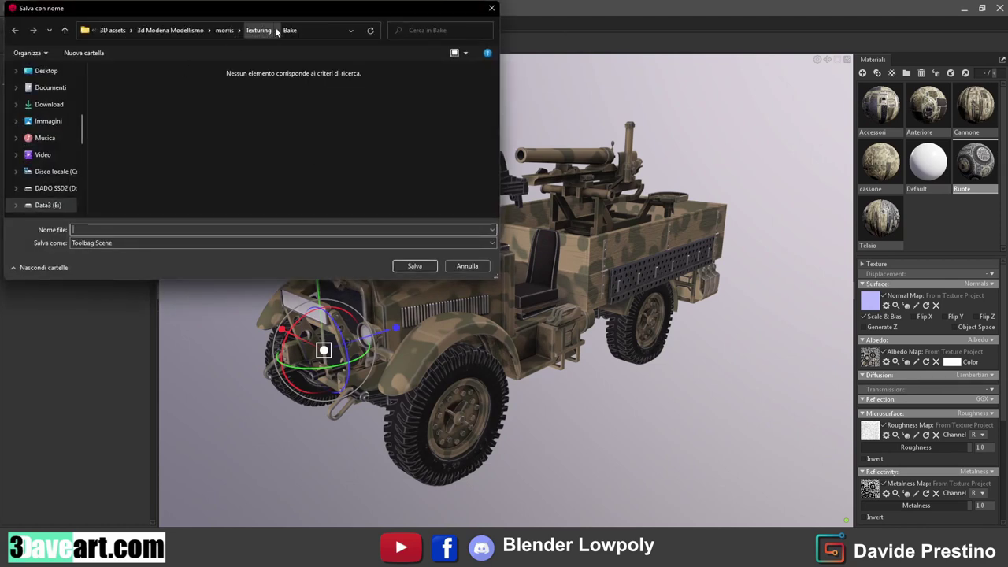
{"action": "left_click", "coordinate": [271, 30]}
{"action": "left_click", "coordinate": [122, 101]}
{"action": "left_click", "coordinate": [415, 266]}
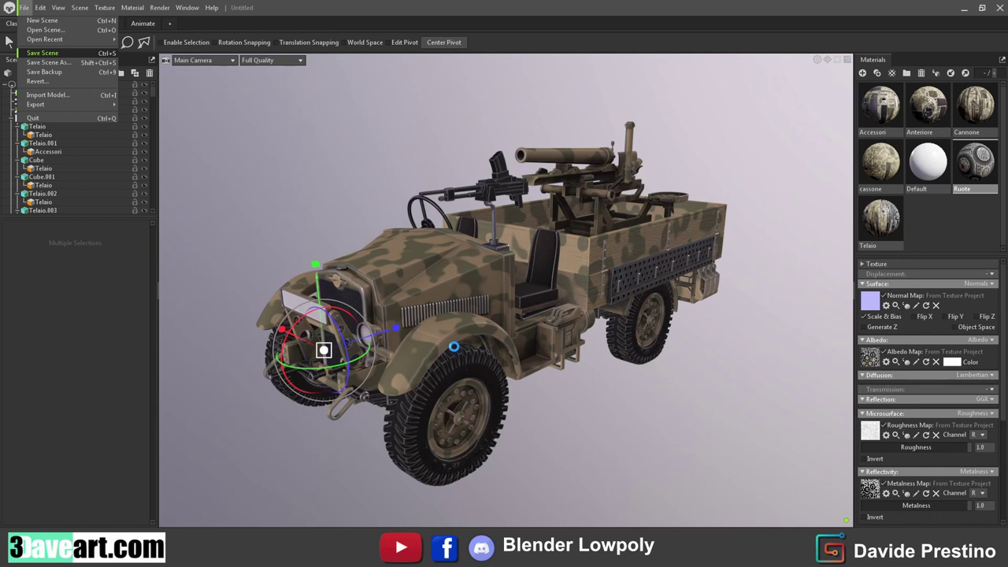
{"action": "left_click_drag", "start_coordinate": [515, 347], "coordinate": [748, 264]}
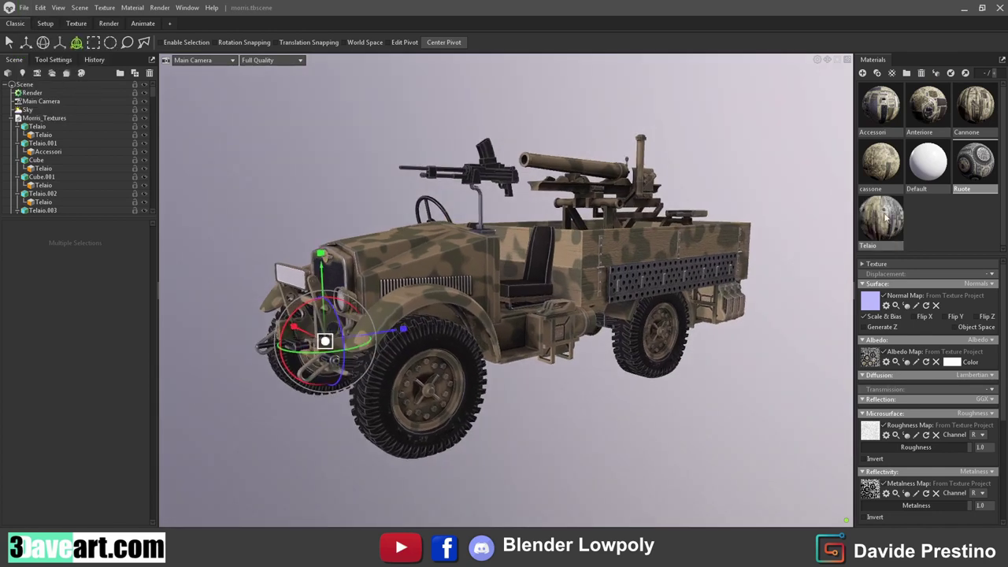
{"action": "left_click", "coordinate": [77, 23]}
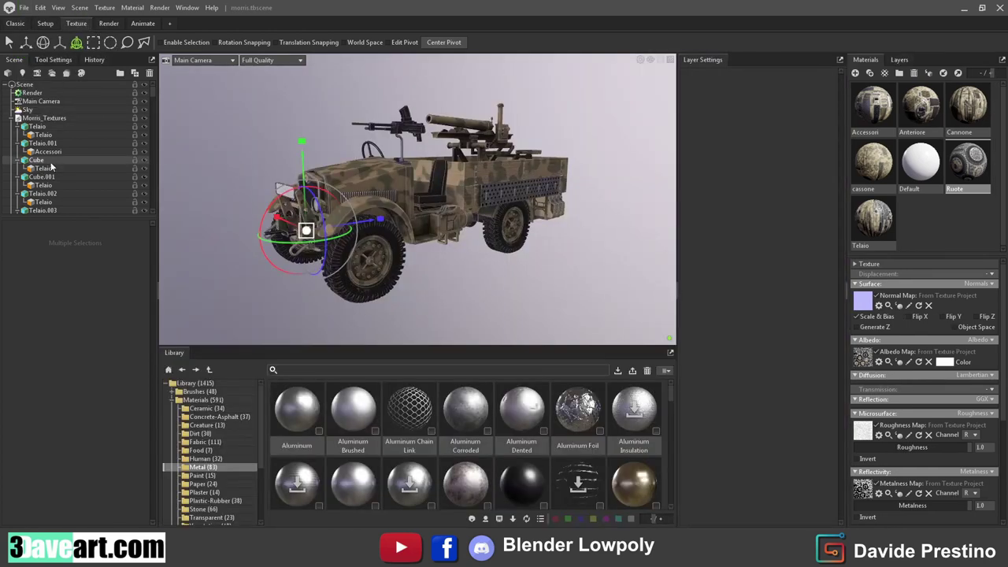
Step: Select the Bake Ruote project and filter the material library for 'Mud'
{"action": "left_click", "coordinate": [14, 119]}
{"action": "left_click", "coordinate": [37, 151]}
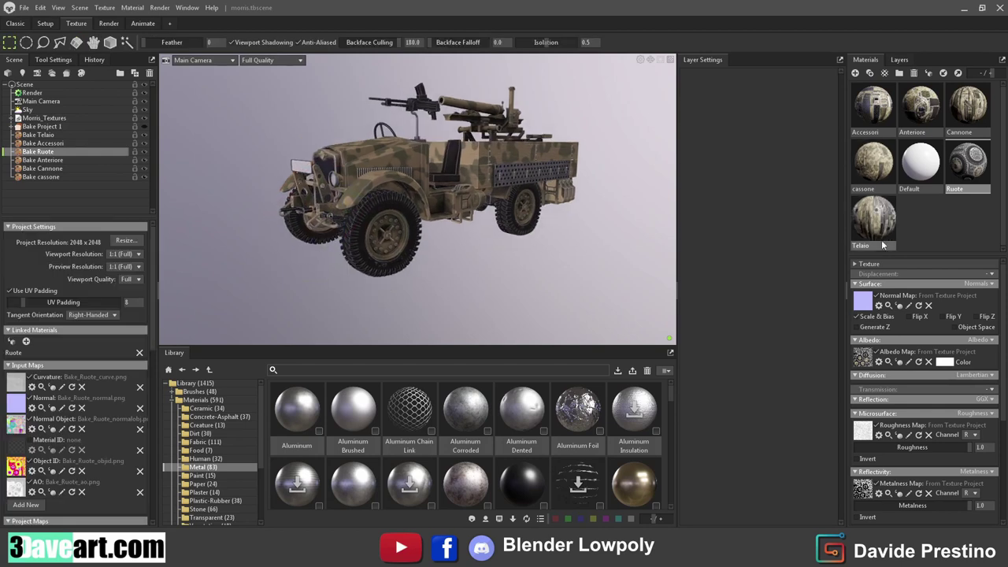
{"action": "left_click", "coordinate": [898, 60]}
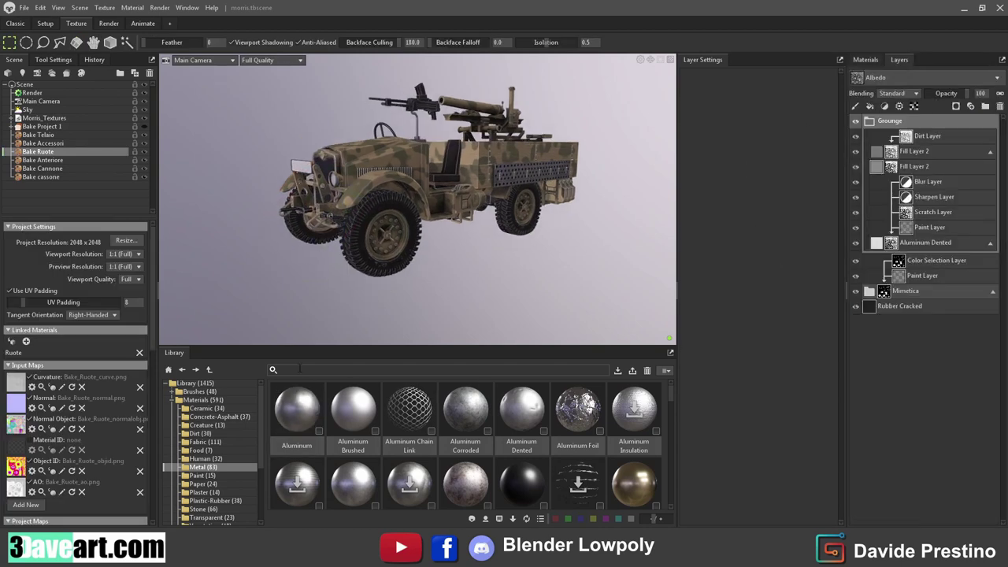
{"action": "left_click", "coordinate": [196, 402]}
{"action": "left_click", "coordinate": [394, 370]}
{"action": "type", "text": "Mud"}
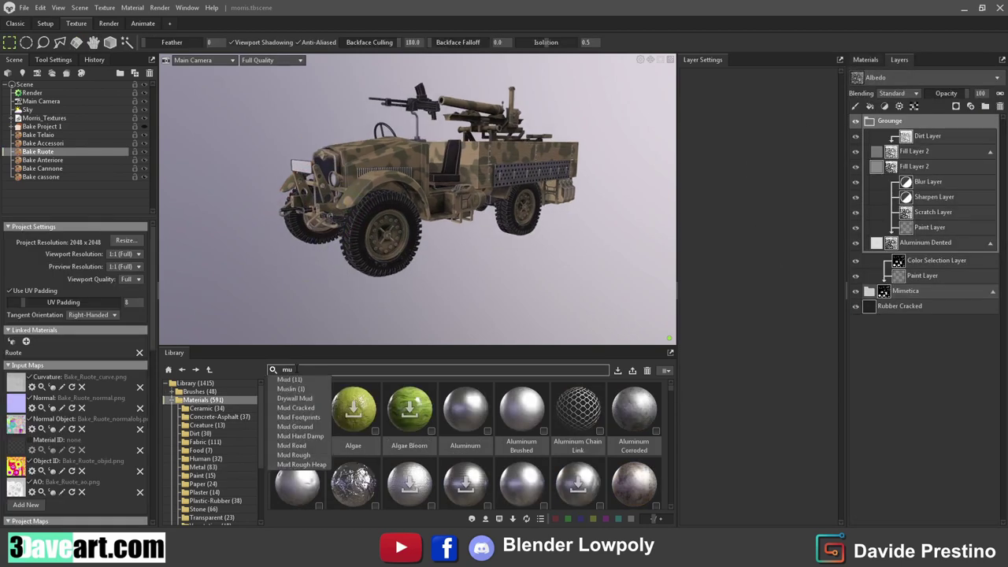
{"action": "key", "text": "Return"}
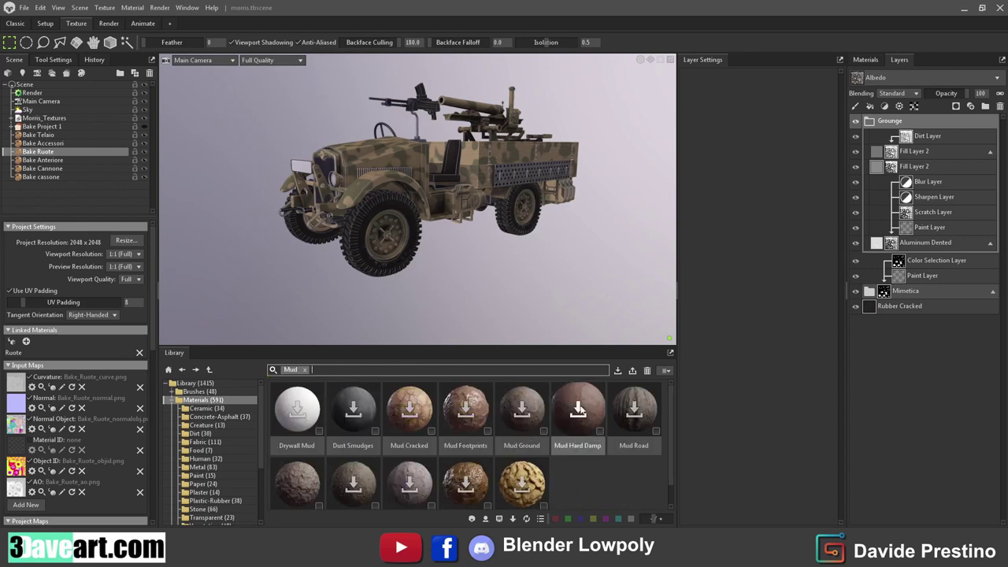
Step: Download Mud Hard Damp, add it as the top layer, and give it a black paint mask
{"action": "left_click", "coordinate": [578, 407]}
{"action": "left_click", "coordinate": [523, 411]}
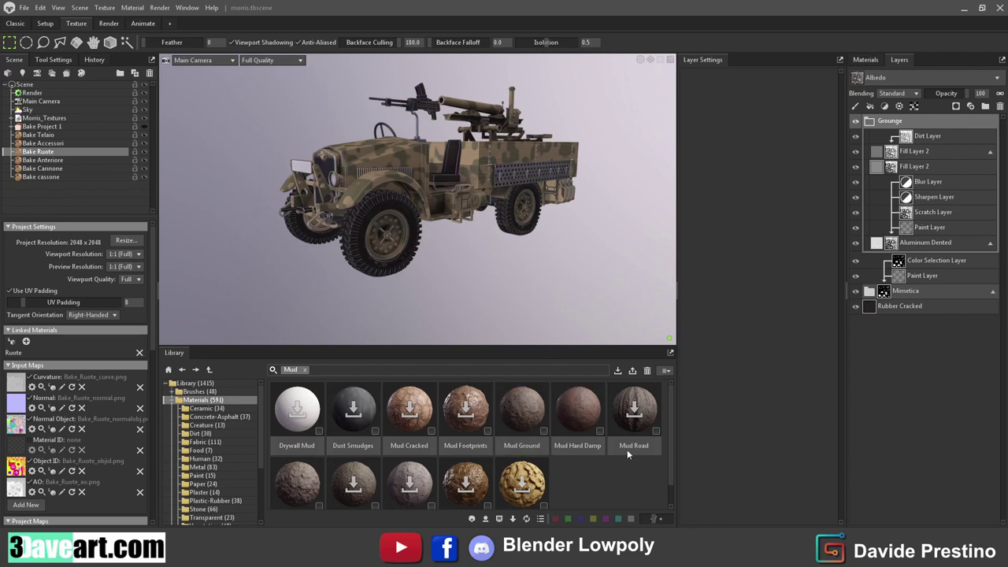
{"action": "left_click_drag", "start_coordinate": [551, 411], "coordinate": [399, 195]}
{"action": "scroll", "scroll_direction": "up", "scroll_amount": 3}
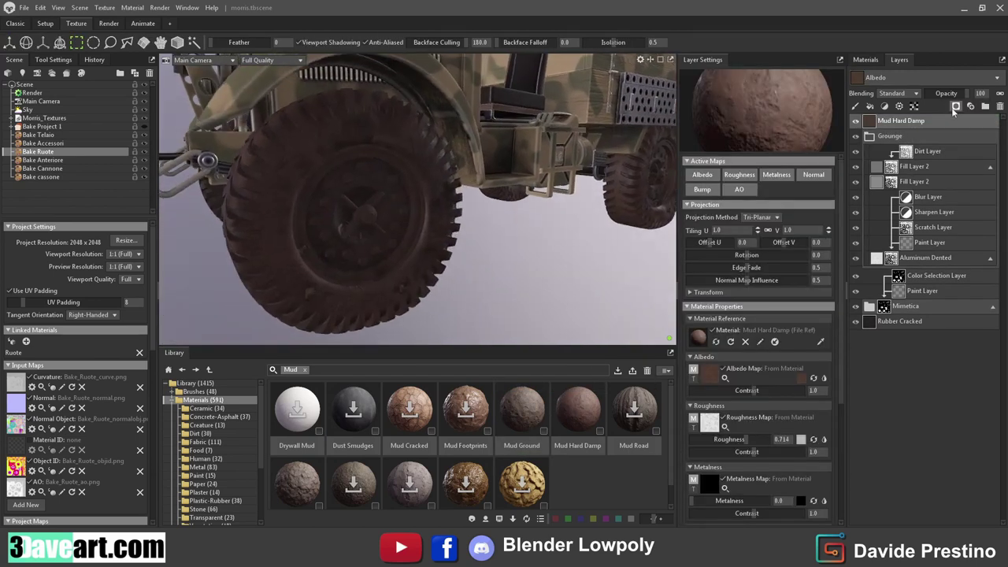
{"action": "left_click", "coordinate": [955, 108]}
{"action": "left_click", "coordinate": [947, 128]}
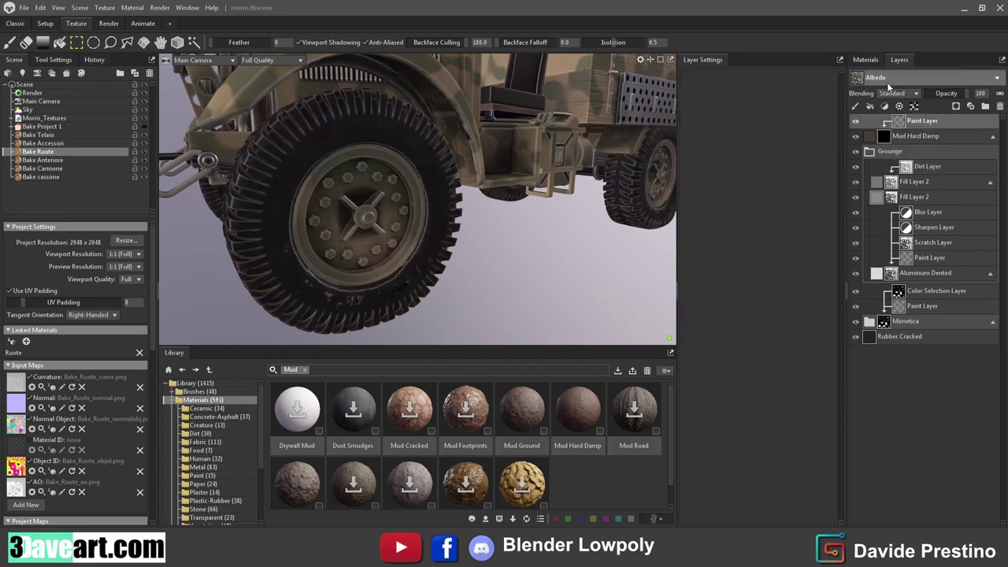
Step: Add a Dirt generator to the mud mask, lowering intensity and raising direction intensity
{"action": "left_click", "coordinate": [899, 106]}
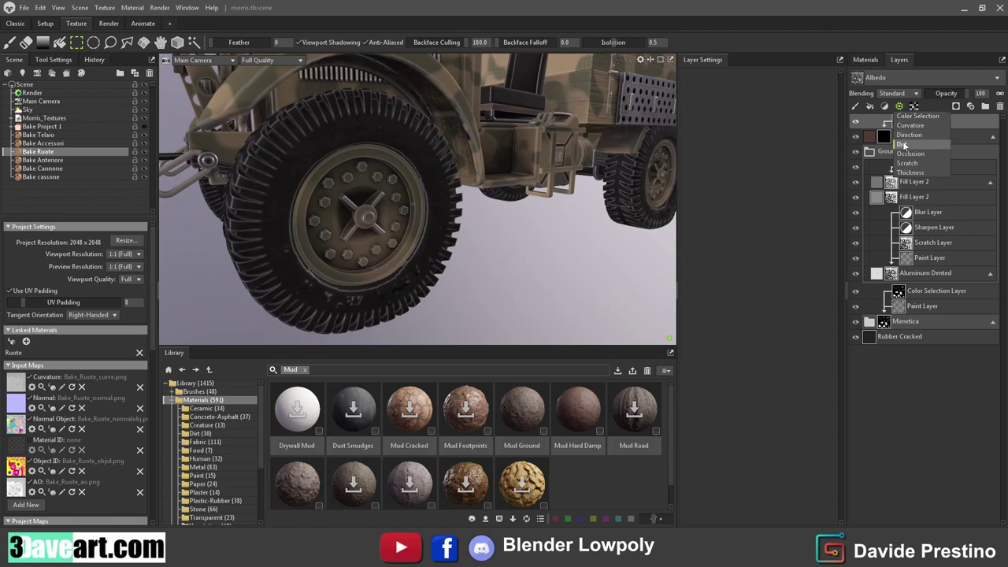
{"action": "left_click", "coordinate": [903, 144]}
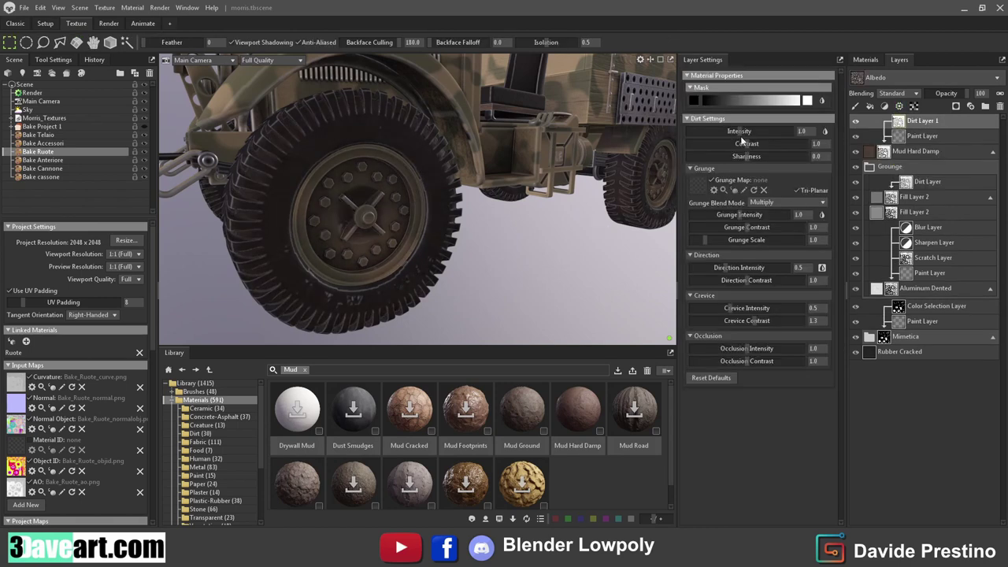
{"action": "left_click_drag", "start_coordinate": [740, 131], "coordinate": [729, 131]}
{"action": "left_click_drag", "start_coordinate": [725, 269], "coordinate": [744, 263]}
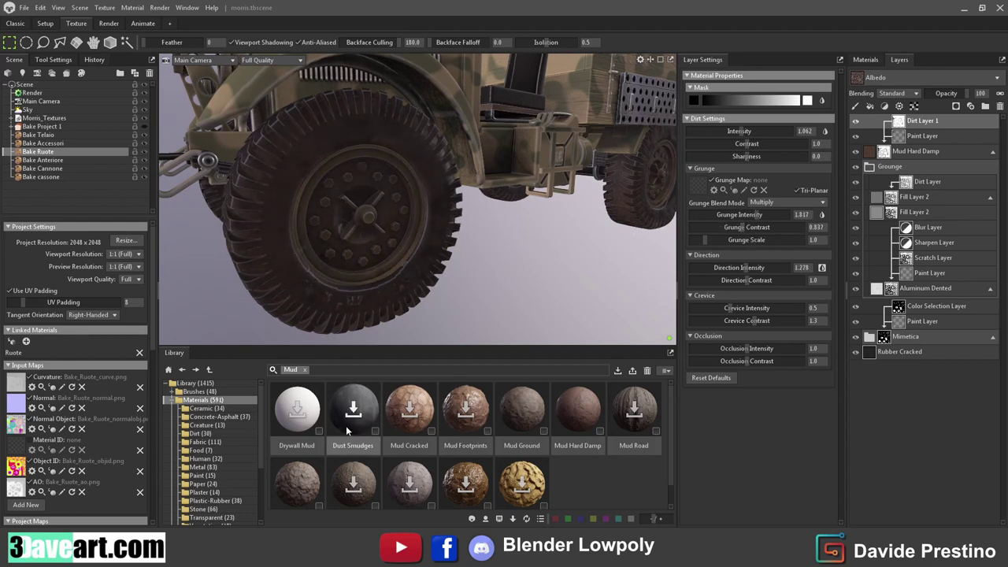
Step: Use Paint Splotches as the dirt's grunge map with scale 8.0 and reduced grunge intensity
{"action": "scroll", "scroll_direction": "down", "scroll_amount": 3}
{"action": "left_click", "coordinate": [213, 504]}
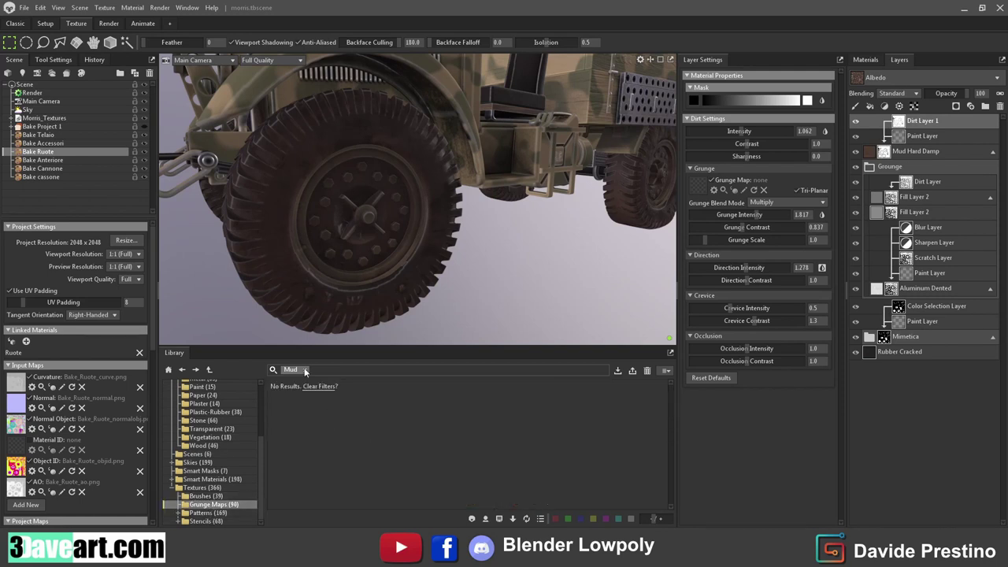
{"action": "left_click", "coordinate": [305, 370]}
{"action": "scroll", "scroll_direction": "down", "scroll_amount": 3}
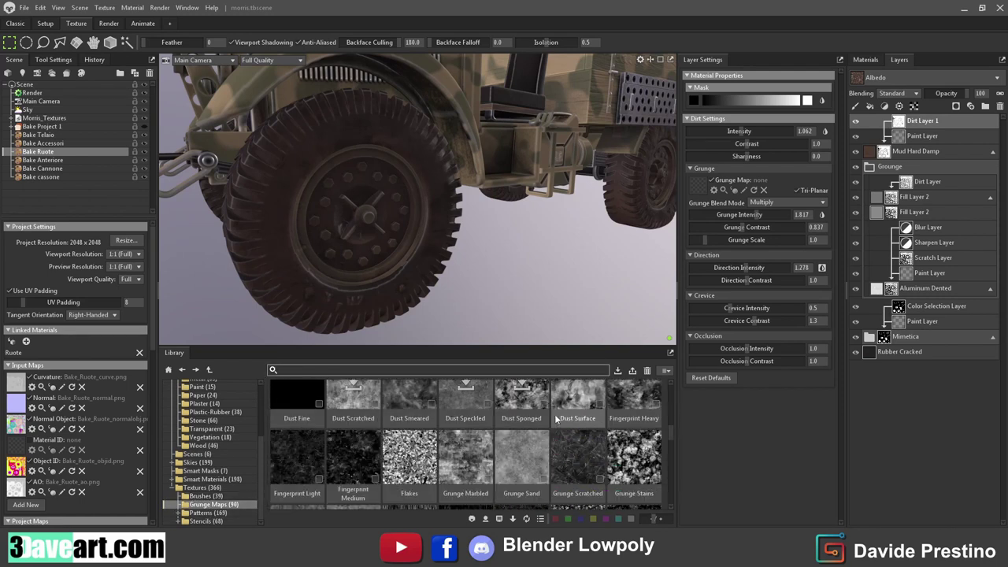
{"action": "scroll", "scroll_direction": "down", "scroll_amount": 3}
{"action": "left_click_drag", "start_coordinate": [417, 435], "coordinate": [697, 187]}
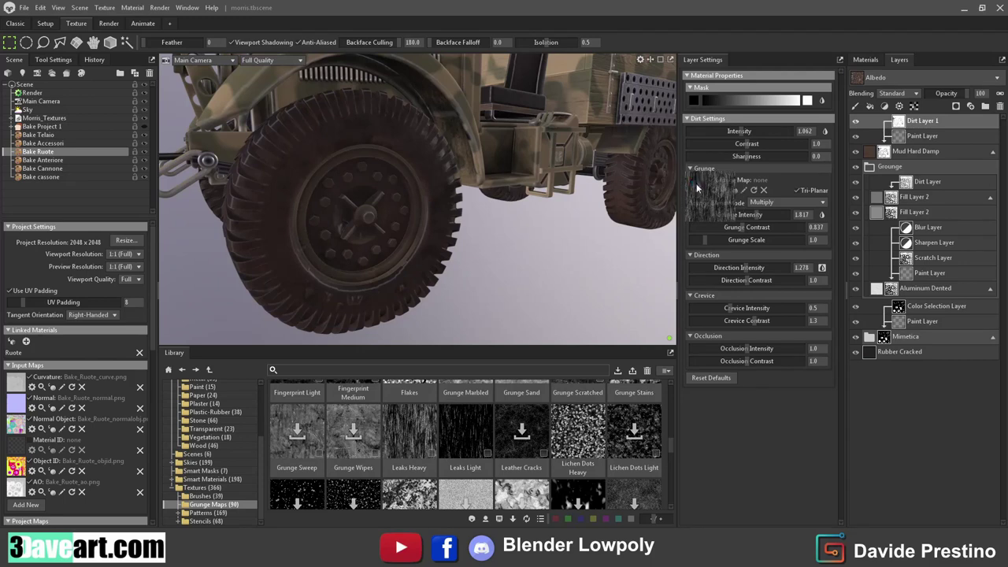
{"action": "left_click_drag", "start_coordinate": [459, 232], "coordinate": [514, 234]}
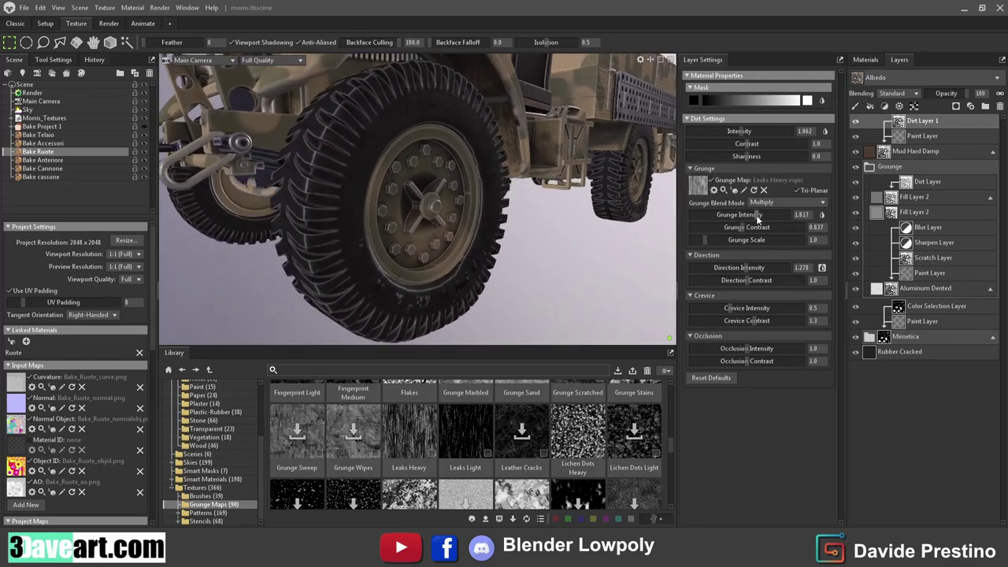
{"action": "left_click_drag", "start_coordinate": [758, 220], "coordinate": [744, 215]}
{"action": "scroll", "scroll_direction": "down", "scroll_amount": 3}
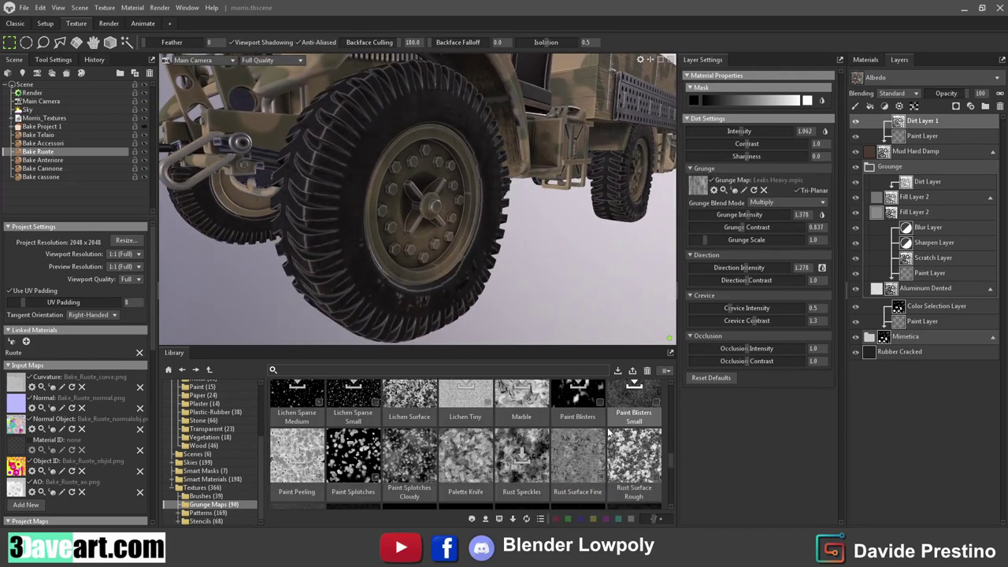
{"action": "left_click_drag", "start_coordinate": [353, 456], "coordinate": [698, 186]}
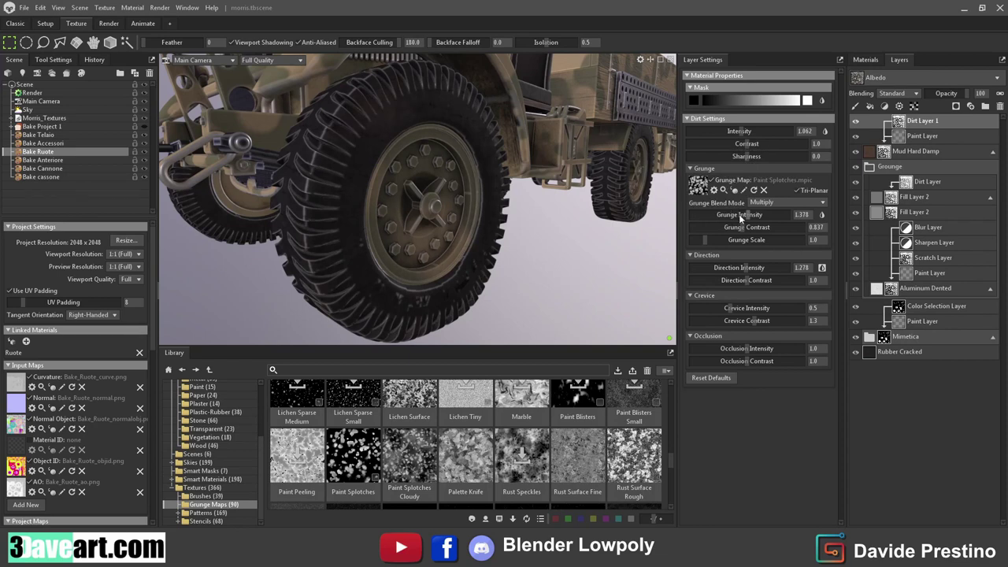
{"action": "left_click_drag", "start_coordinate": [730, 249], "coordinate": [803, 250]}
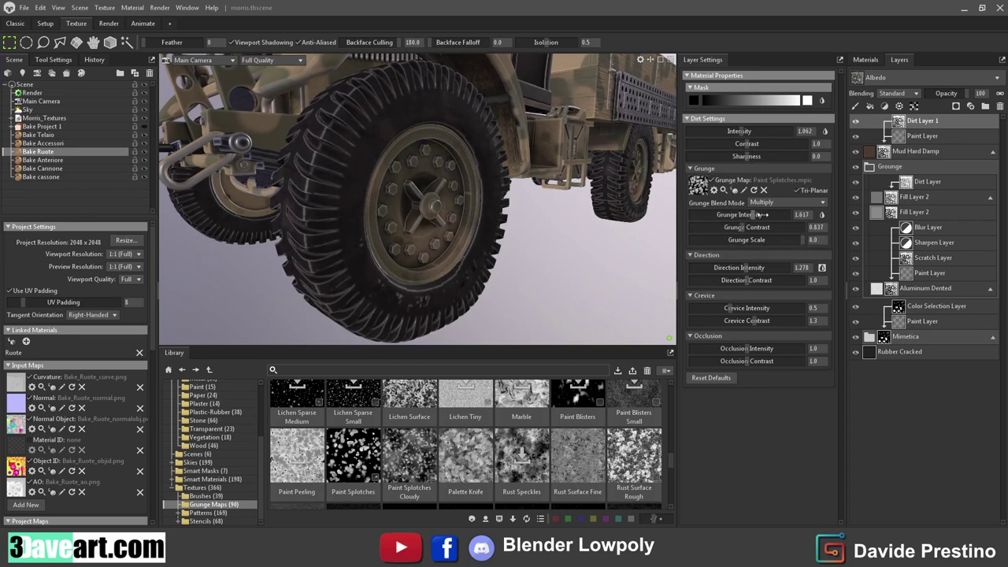
{"action": "left_click_drag", "start_coordinate": [761, 214], "coordinate": [769, 228]}
Step: Lower grunge contrast, crevice intensity and dirt contrast; raise direction intensity to 4.0
{"action": "left_click_drag", "start_coordinate": [421, 184], "coordinate": [472, 189]}
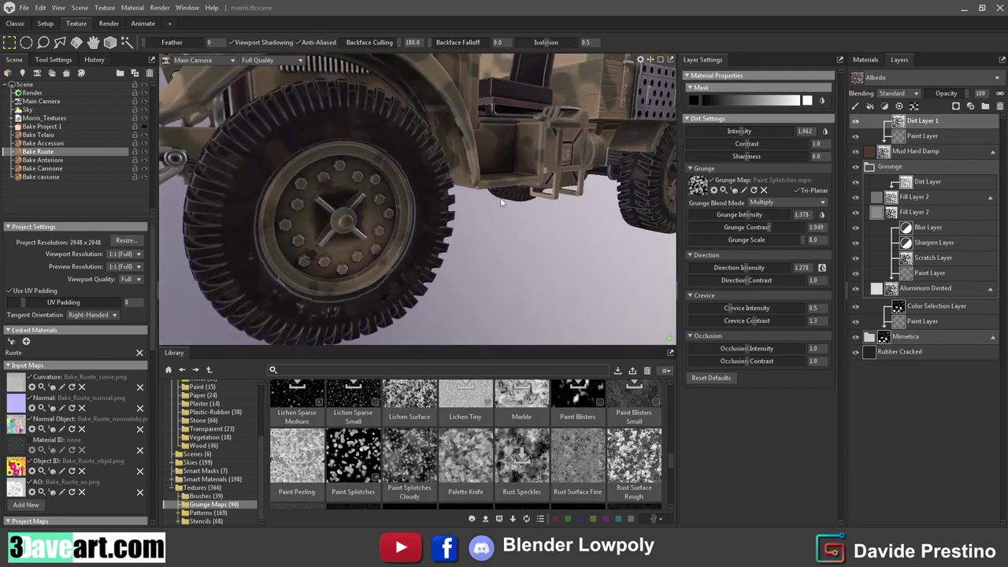
{"action": "left_click_drag", "start_coordinate": [743, 308], "coordinate": [738, 308]}
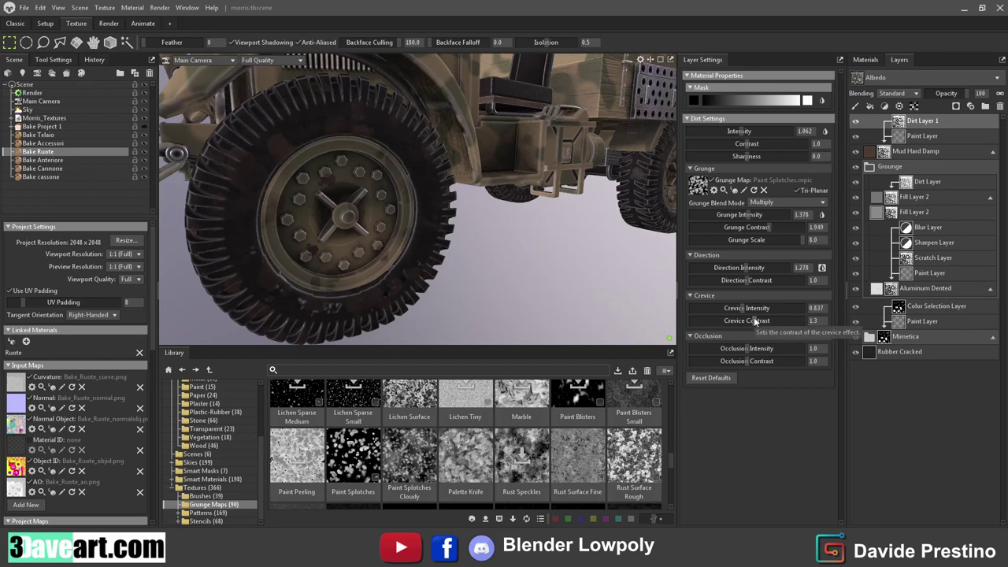
{"action": "left_click_drag", "start_coordinate": [746, 268], "coordinate": [801, 270]}
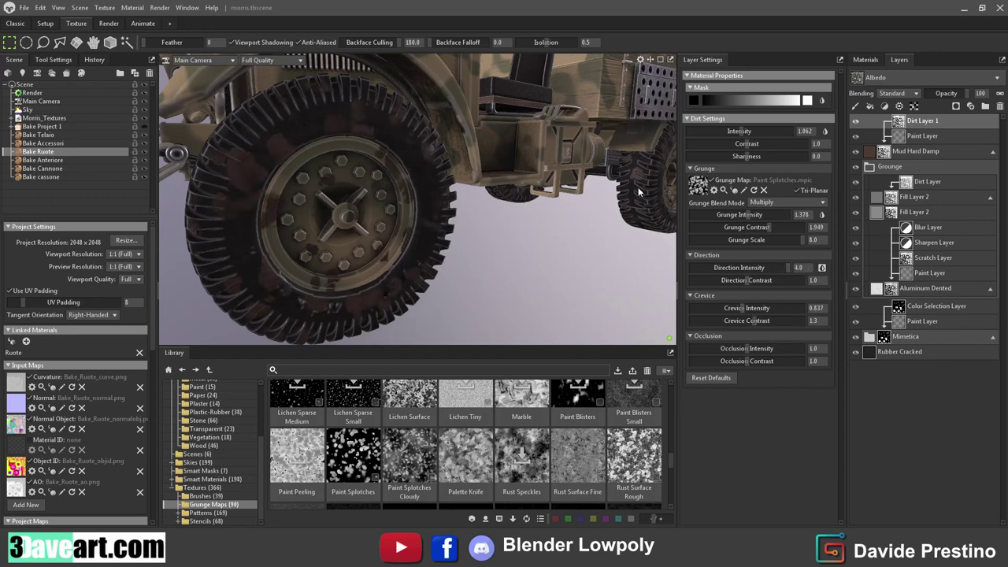
{"action": "left_click_drag", "start_coordinate": [747, 144], "coordinate": [716, 150]}
{"action": "left_click_drag", "start_coordinate": [422, 156], "coordinate": [408, 165]}
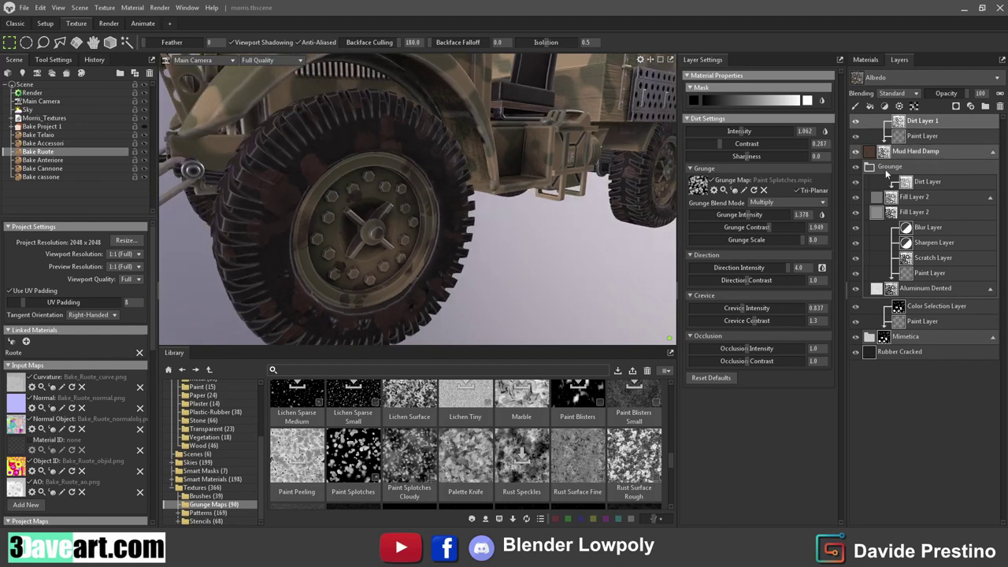
Step: Move Aluminum Dented above the Grounge group, group it, and add a white colour mask
{"action": "left_click", "coordinate": [908, 291]}
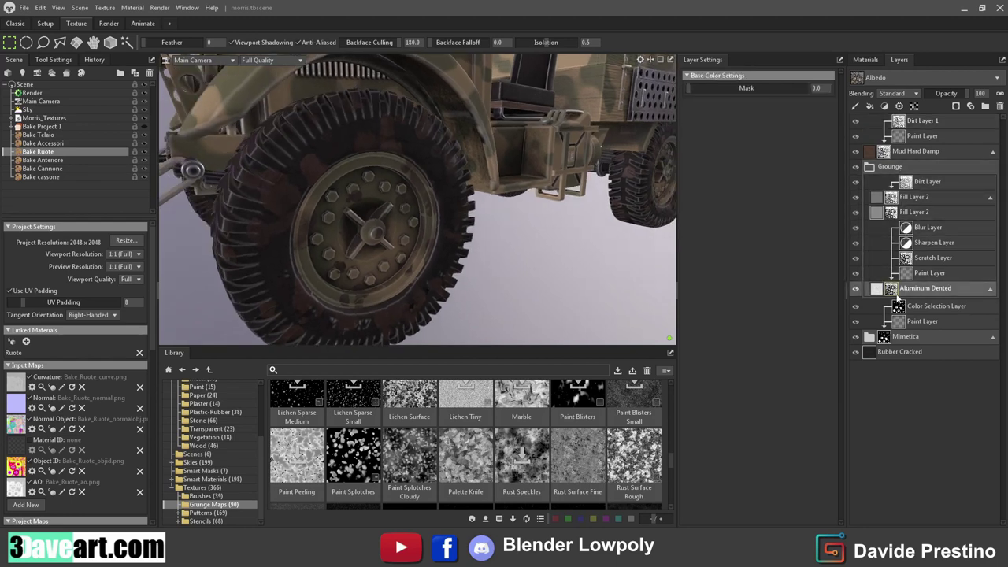
{"action": "left_click_drag", "start_coordinate": [908, 290], "coordinate": [906, 163]}
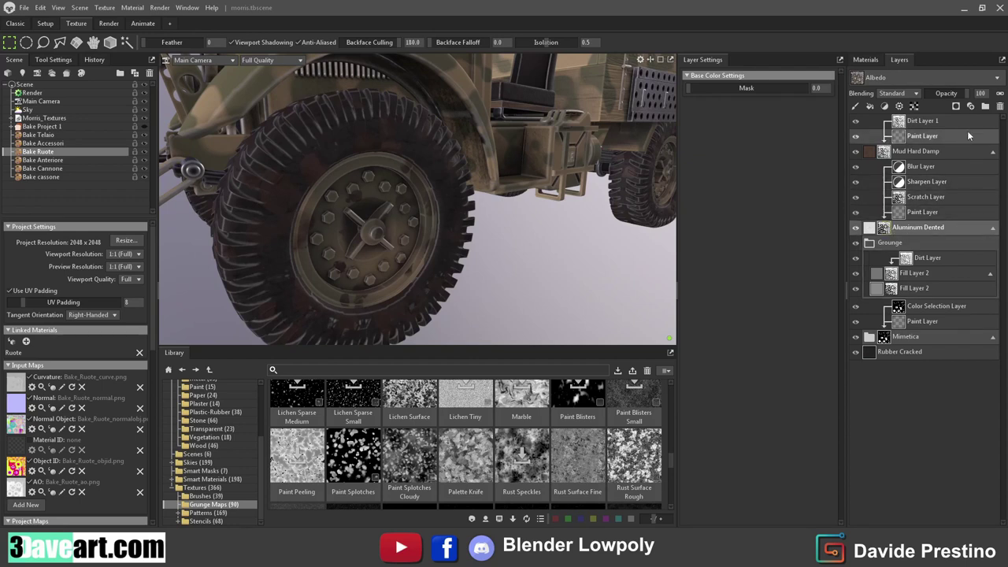
{"action": "left_click", "coordinate": [986, 106]}
{"action": "left_click", "coordinate": [930, 166]}
{"action": "left_click", "coordinate": [955, 105]}
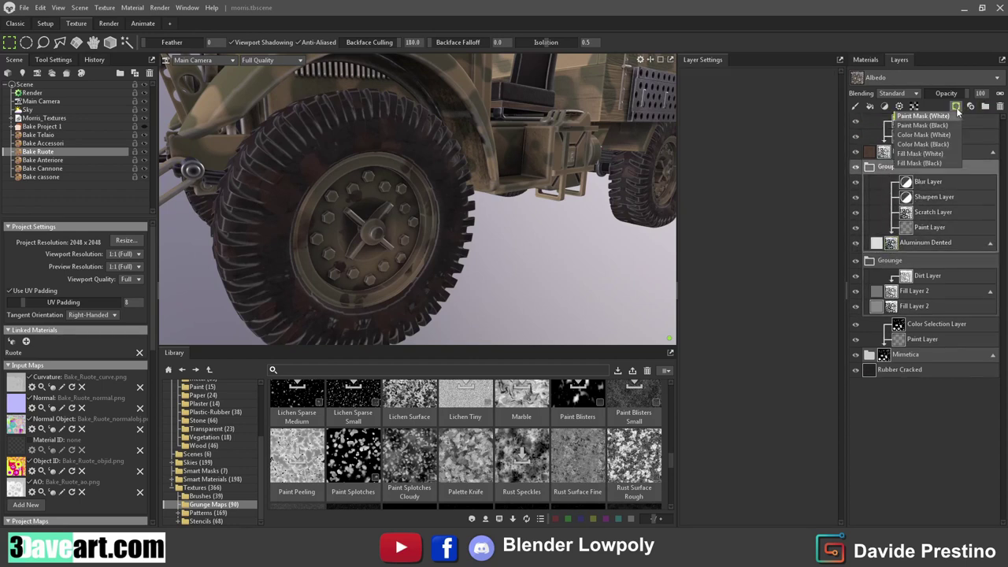
{"action": "left_click", "coordinate": [945, 135]}
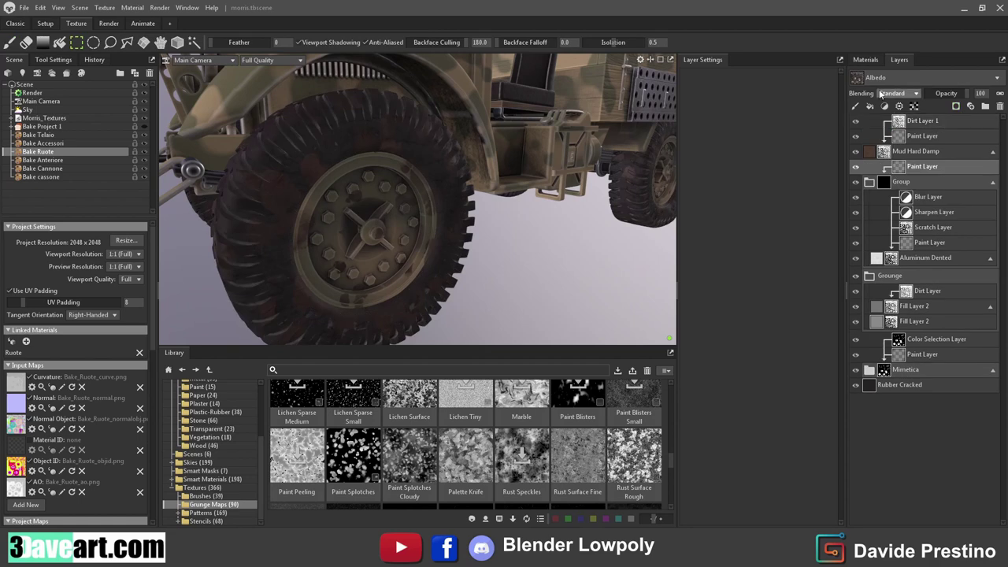
Step: Add a Color Selection layer set to Object ID and pick the wheel hub's colour
{"action": "left_click", "coordinate": [899, 106]}
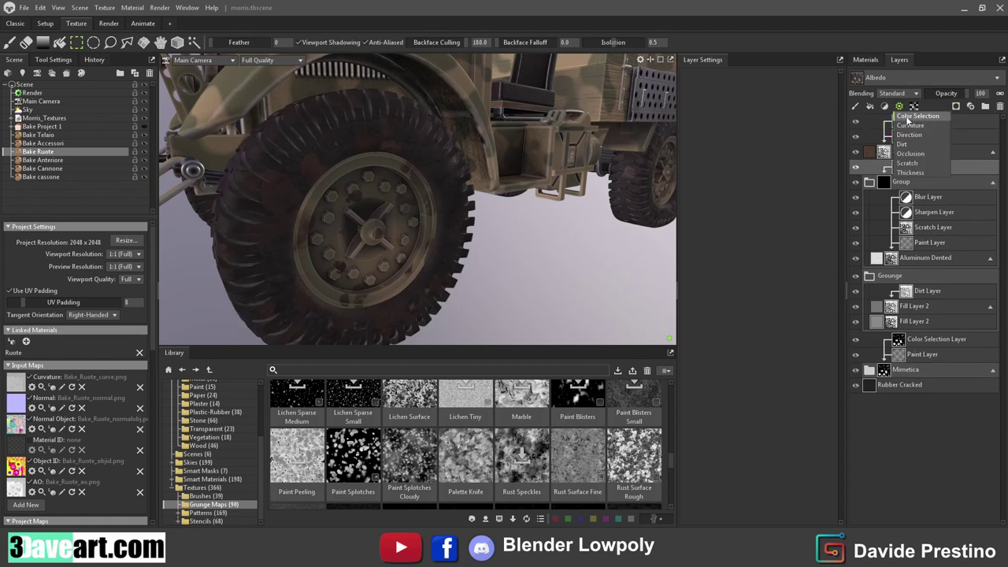
{"action": "left_click", "coordinate": [918, 116]}
{"action": "left_click", "coordinate": [729, 89]}
{"action": "left_click", "coordinate": [730, 117]}
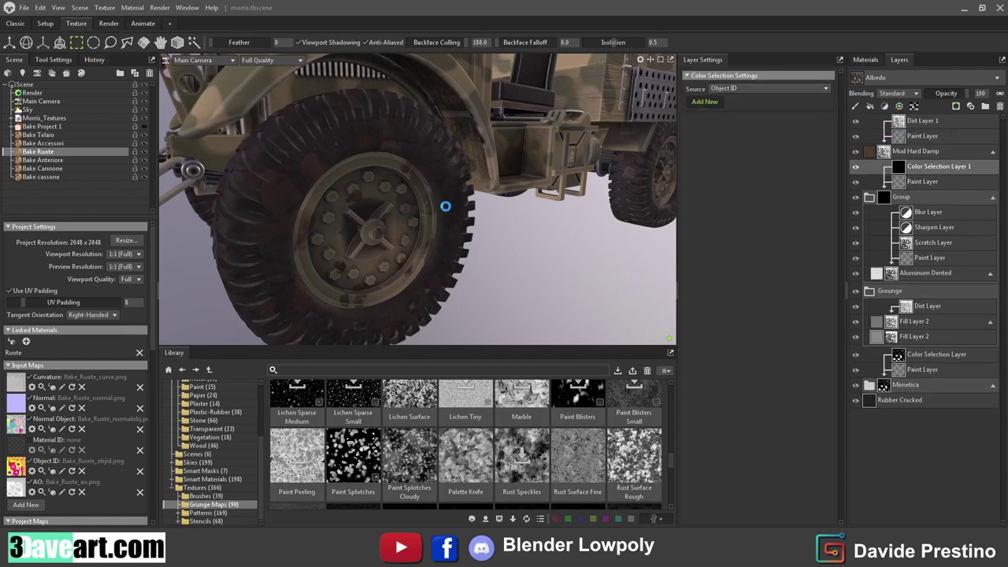
{"action": "left_click", "coordinate": [396, 203]}
{"action": "left_click_drag", "start_coordinate": [465, 217], "coordinate": [464, 204]}
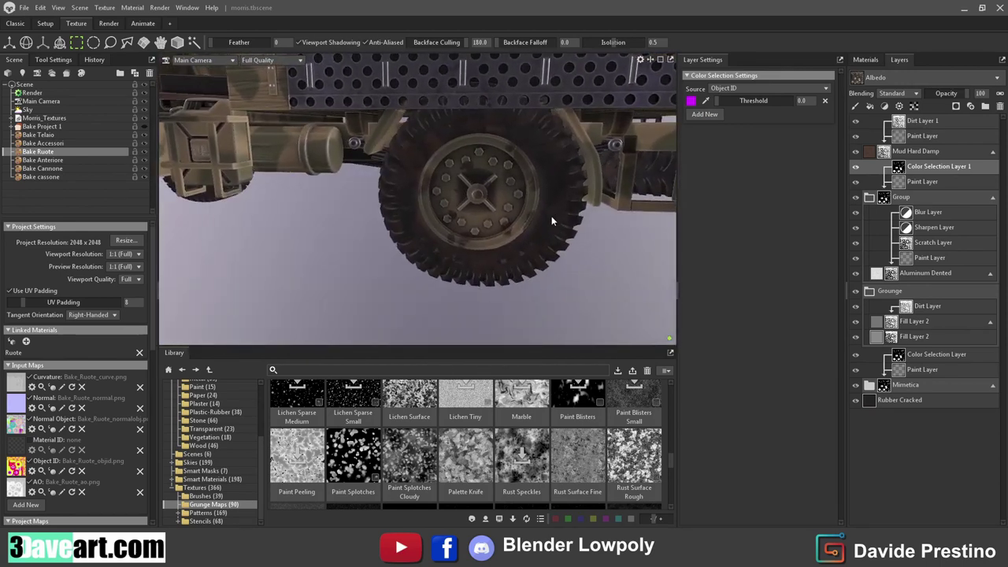
{"action": "left_click_drag", "start_coordinate": [552, 222], "coordinate": [391, 232]}
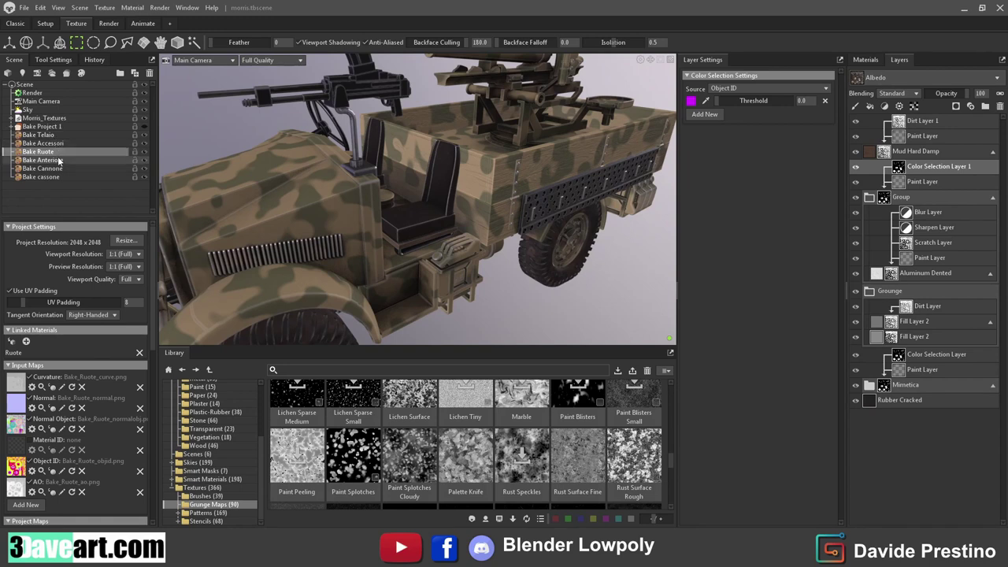
Step: In Bake Anteriore, group the Aluminum Dented layers and add a white mask to the group
{"action": "left_click", "coordinate": [58, 160]}
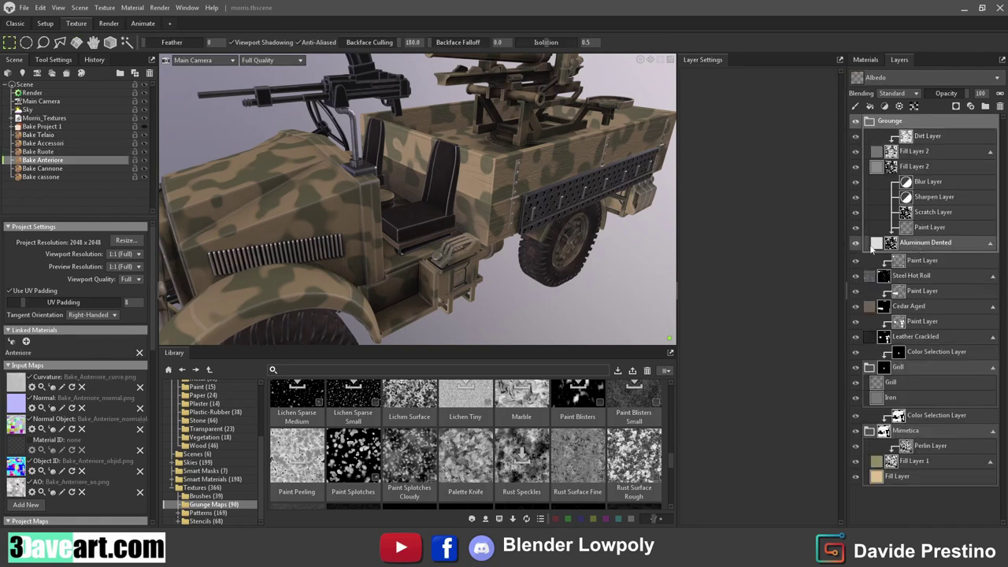
{"action": "left_click", "coordinate": [857, 243]}
{"action": "left_click", "coordinate": [908, 246]}
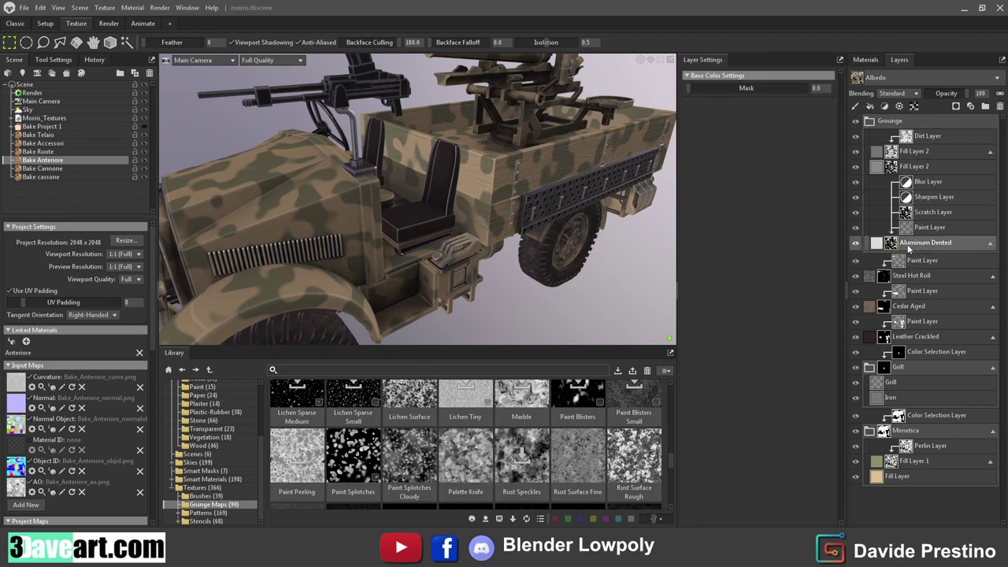
{"action": "key", "text": "ctrl+g"}
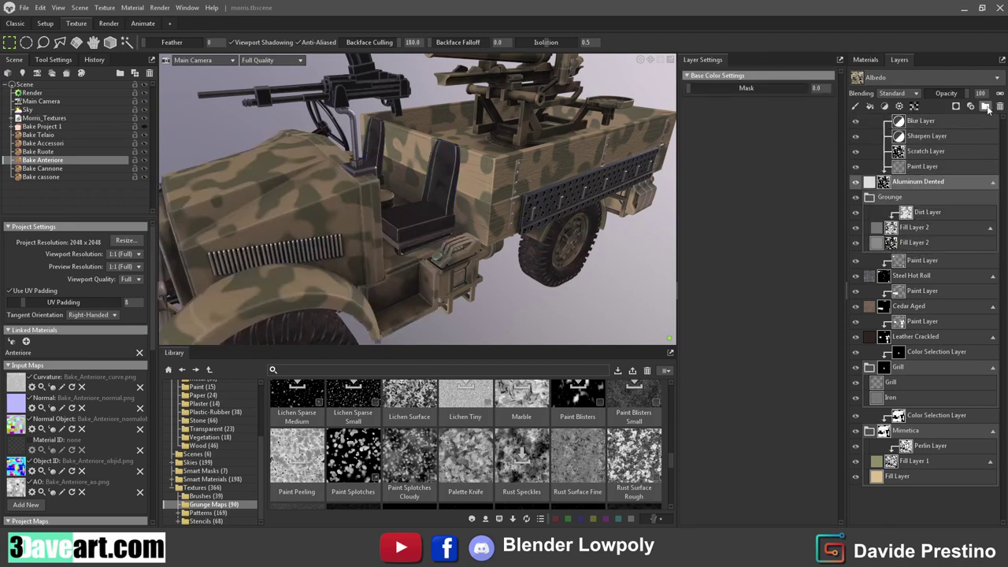
{"action": "left_click", "coordinate": [874, 141]}
{"action": "left_click", "coordinate": [956, 106]}
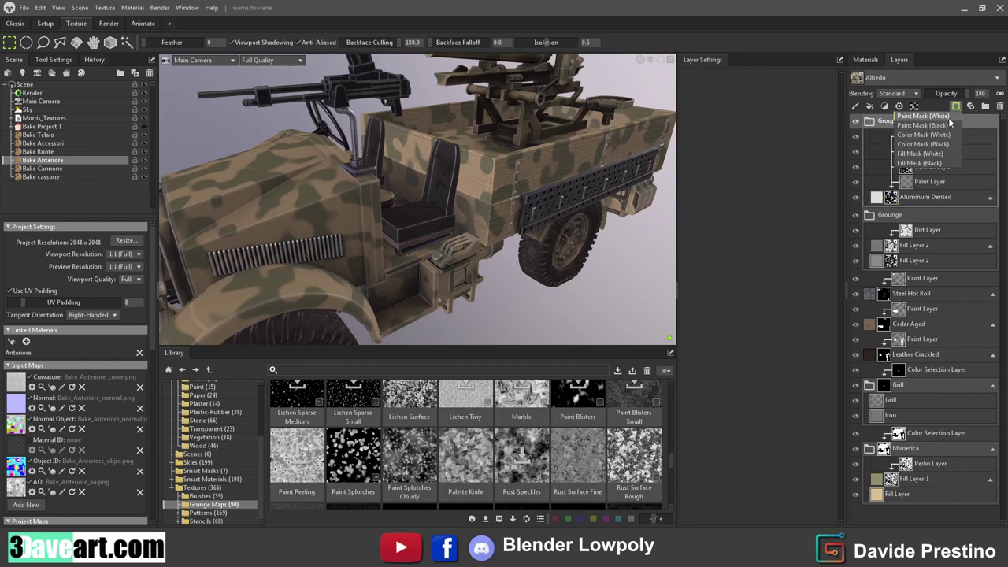
{"action": "left_click", "coordinate": [949, 119]}
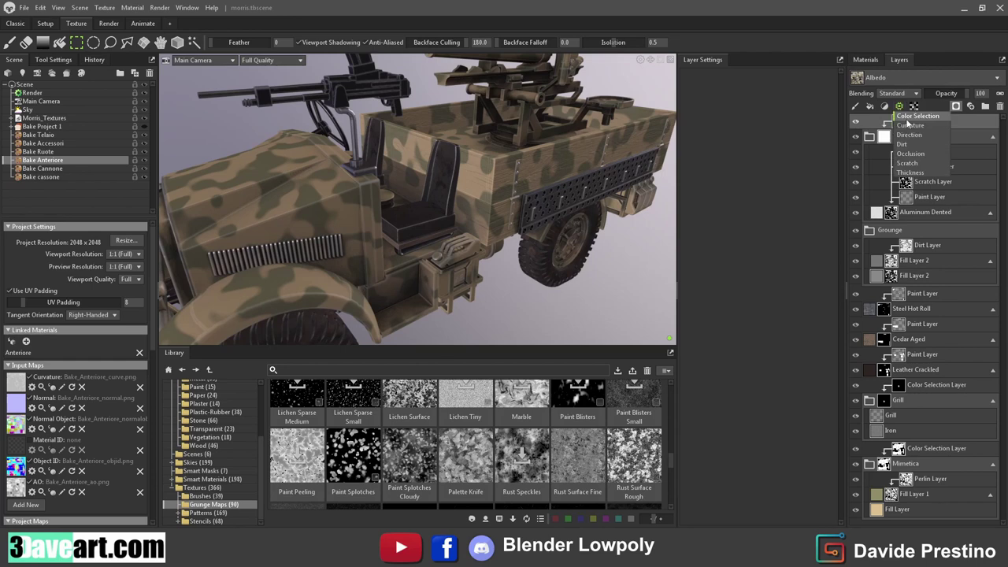
Step: Add a Color Selection layer set to Object ID and pick the first front body part colours
{"action": "left_click", "coordinate": [912, 108]}
{"action": "left_click", "coordinate": [728, 88]}
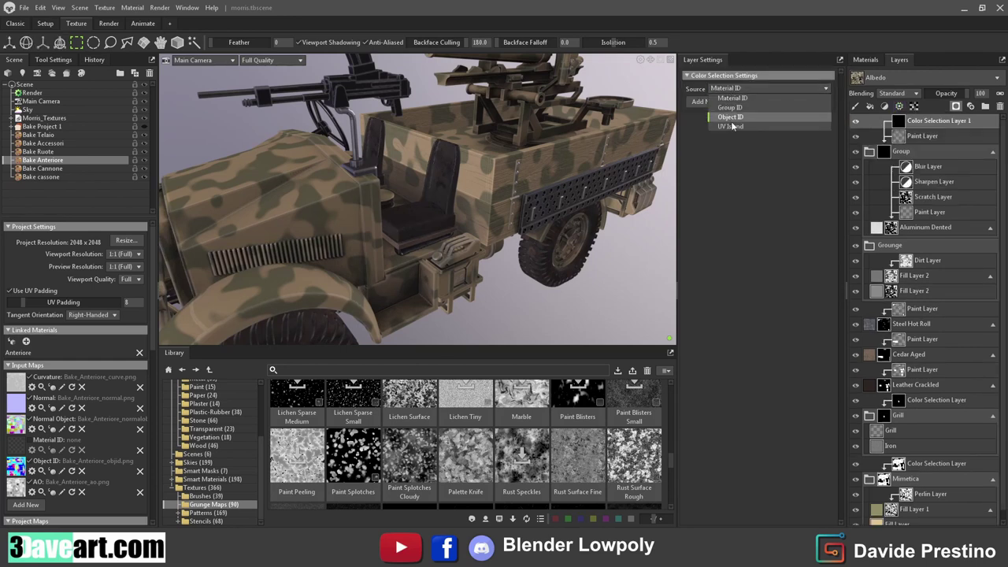
{"action": "left_click", "coordinate": [730, 116]}
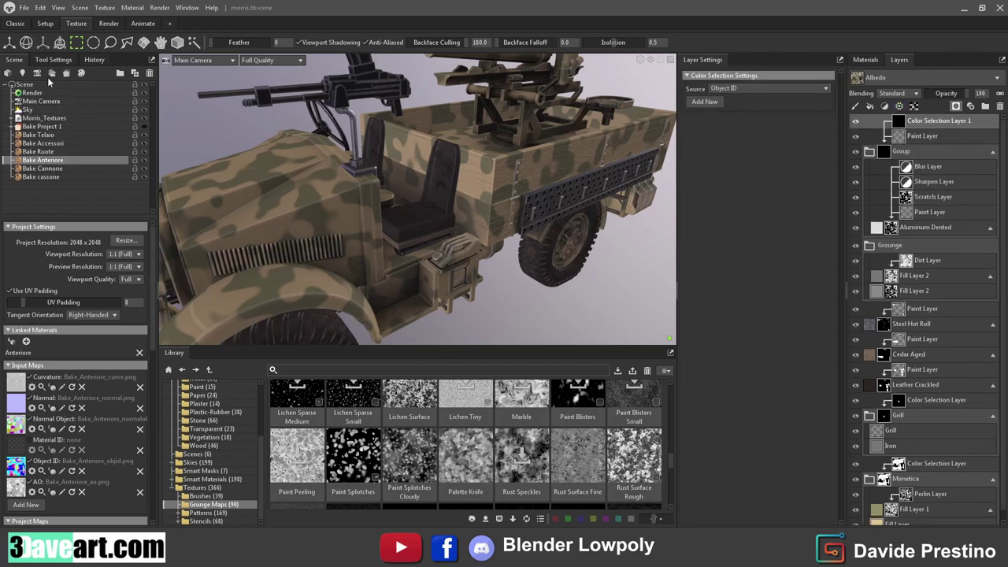
{"action": "left_click", "coordinate": [708, 105]}
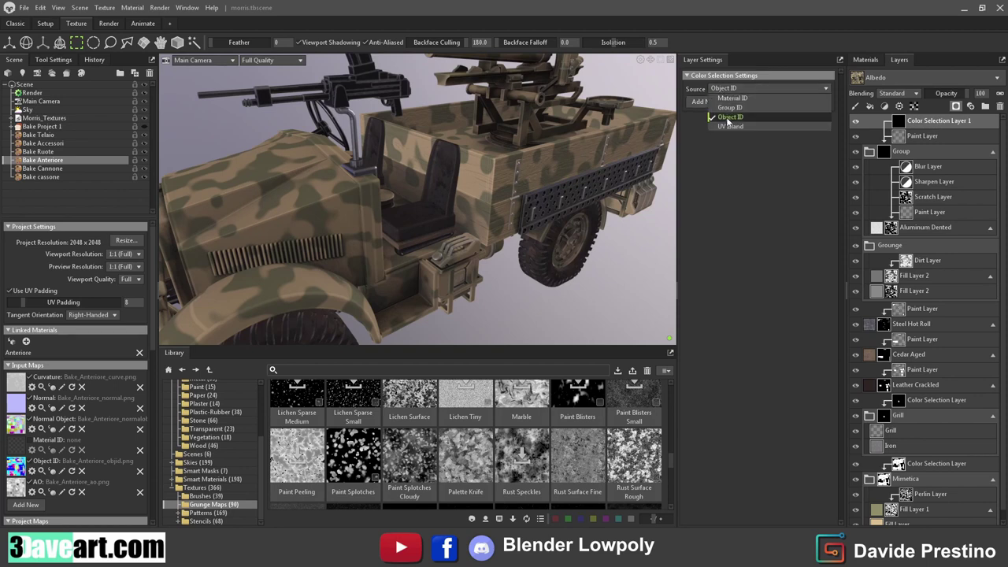
{"action": "left_click", "coordinate": [706, 100]}
{"action": "left_click", "coordinate": [414, 284]}
{"action": "left_click", "coordinate": [705, 114]}
{"action": "left_click", "coordinate": [706, 113]}
{"action": "left_click", "coordinate": [348, 208]}
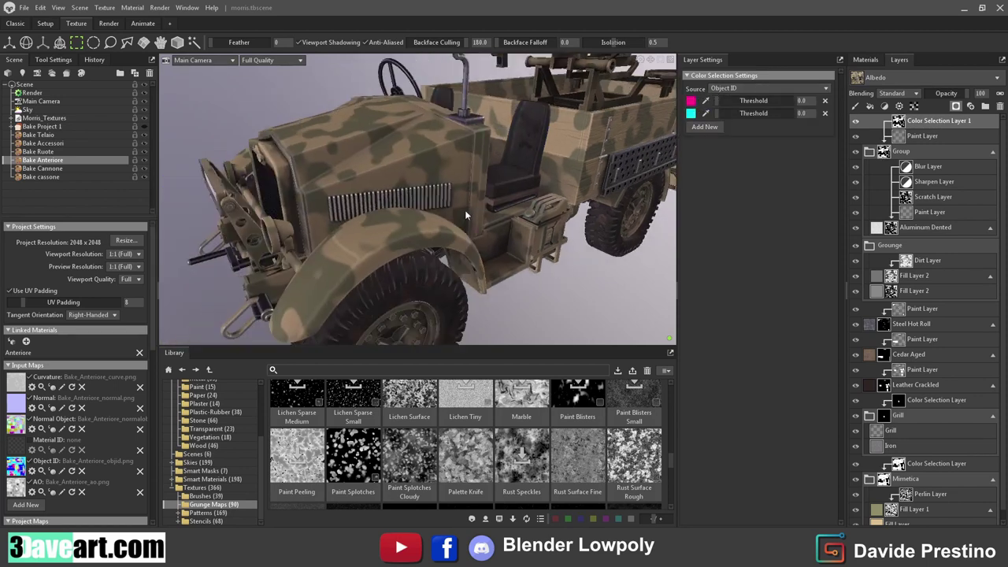
Step: Pick the yellow, magenta and yellow-green ID parts at the truck's front
{"action": "left_click_drag", "start_coordinate": [349, 208], "coordinate": [442, 247]}
{"action": "left_click", "coordinate": [705, 127]}
{"action": "left_click", "coordinate": [706, 126]}
{"action": "left_click", "coordinate": [441, 247]}
{"action": "left_click", "coordinate": [705, 139]}
{"action": "left_click", "coordinate": [706, 139]}
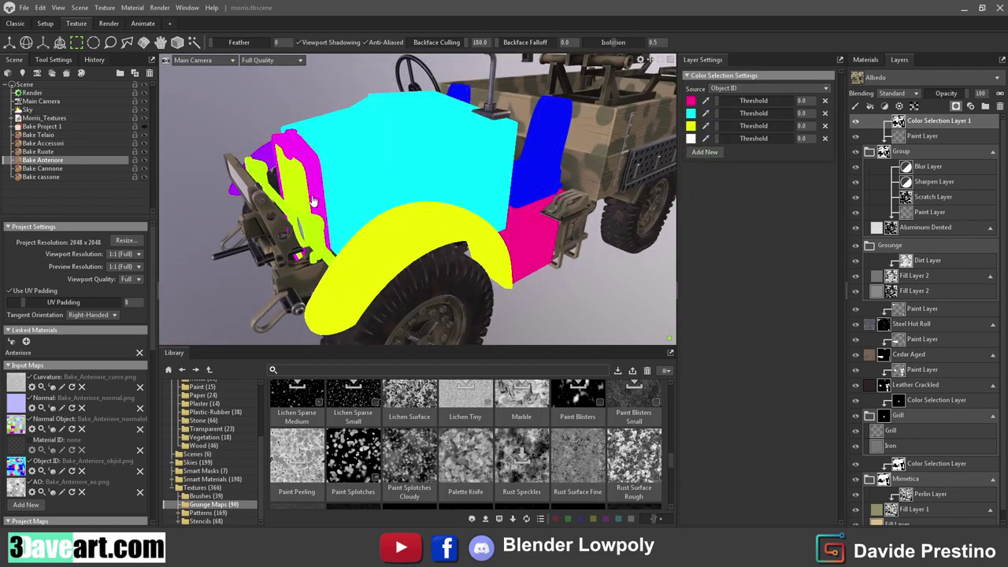
{"action": "left_click", "coordinate": [288, 153]}
{"action": "left_click_drag", "start_coordinate": [287, 154], "coordinate": [370, 165]}
{"action": "left_click", "coordinate": [708, 153]}
{"action": "left_click", "coordinate": [706, 151]}
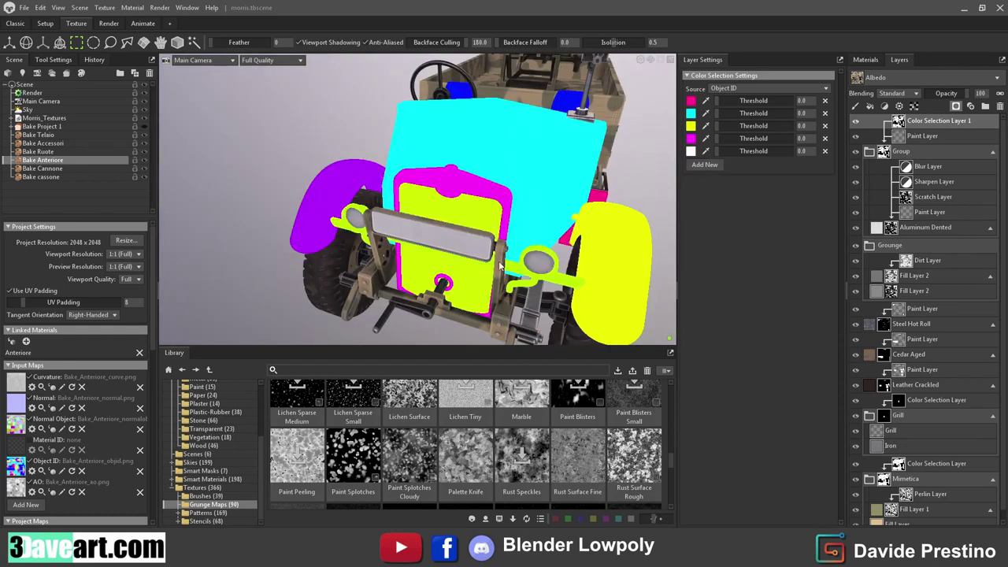
{"action": "left_click", "coordinate": [525, 260]}
{"action": "left_click_drag", "start_coordinate": [525, 260], "coordinate": [488, 241]}
{"action": "scroll", "scroll_direction": "up", "scroll_amount": 3}
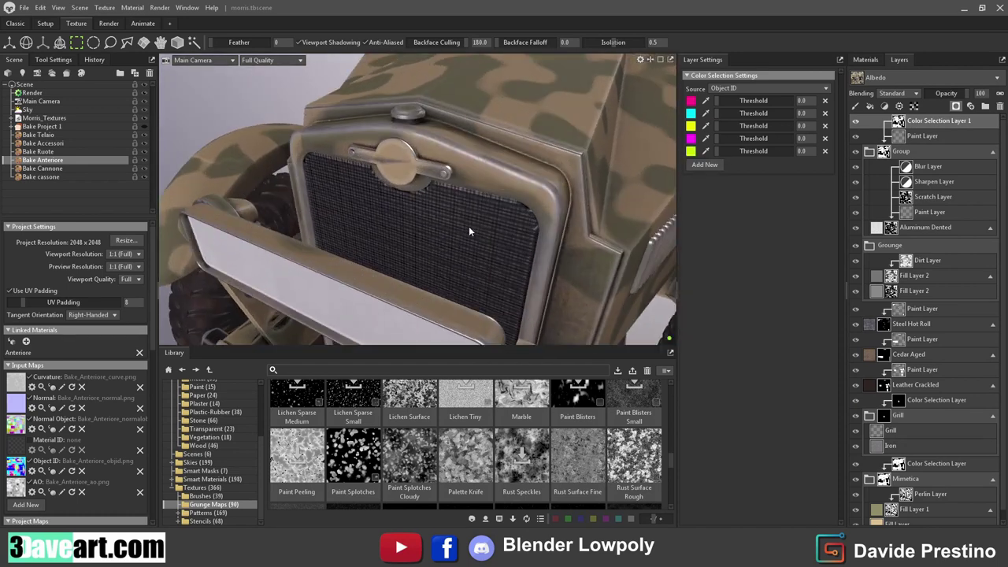
Step: Pick another yellow-green part and the purple part for eight colours, then switch to Classic layout
{"action": "left_click", "coordinate": [703, 167]}
{"action": "left_click", "coordinate": [454, 210]}
{"action": "left_click_drag", "start_coordinate": [455, 209], "coordinate": [425, 216]}
{"action": "left_click", "coordinate": [704, 177]}
{"action": "left_click", "coordinate": [453, 206]}
{"action": "left_click", "coordinate": [705, 191]}
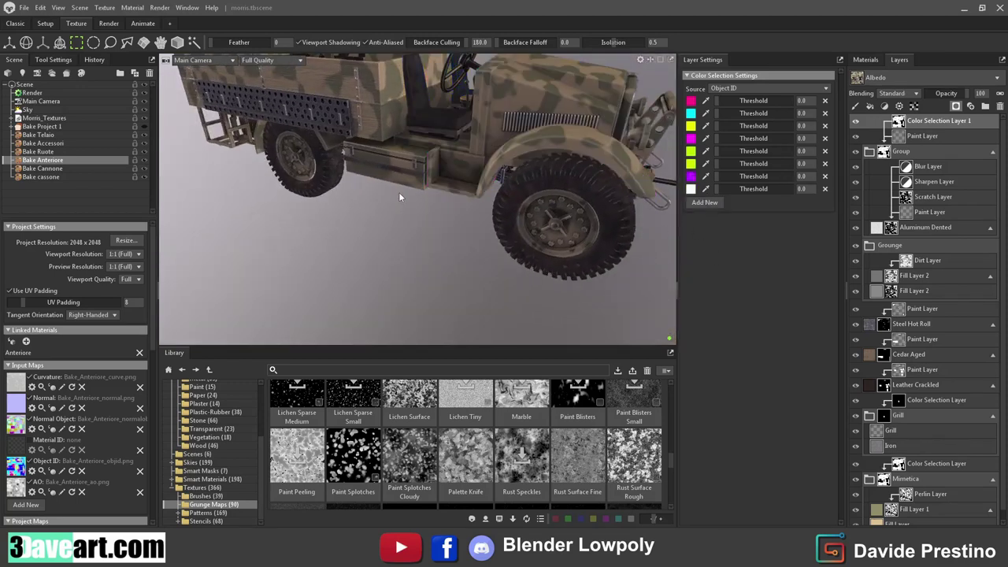
{"action": "left_click_drag", "start_coordinate": [664, 273], "coordinate": [349, 235]}
{"action": "scroll", "scroll_direction": "down", "scroll_amount": 3}
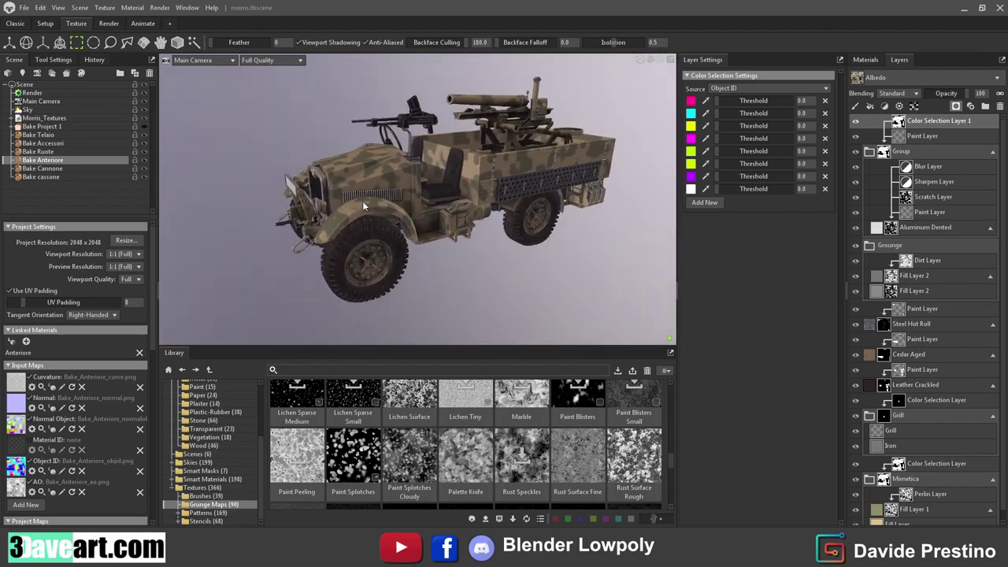
{"action": "left_click", "coordinate": [15, 23]}
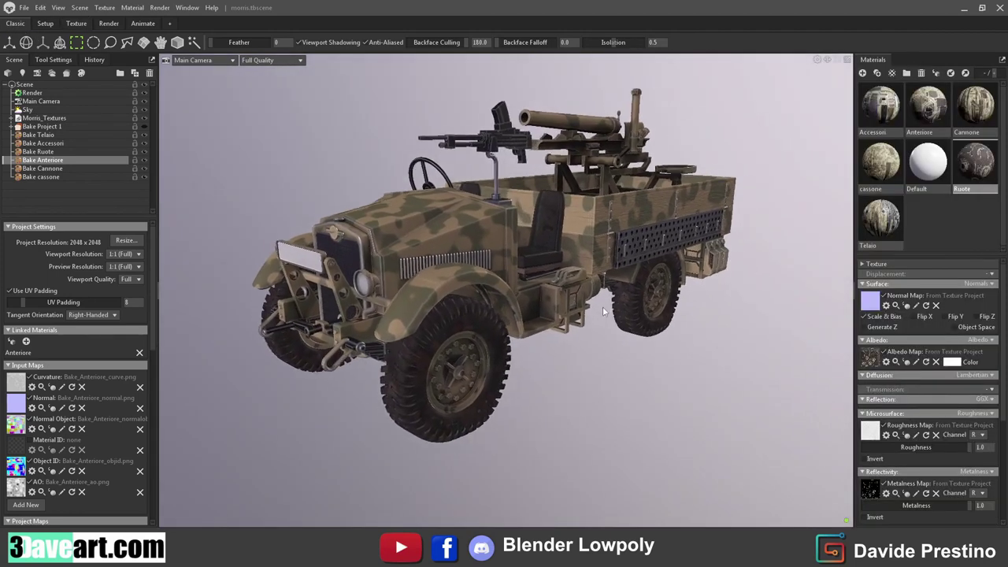
Step: Return to the Texture workspace and view the truck through the front camera
{"action": "left_click_drag", "start_coordinate": [619, 293], "coordinate": [544, 301]}
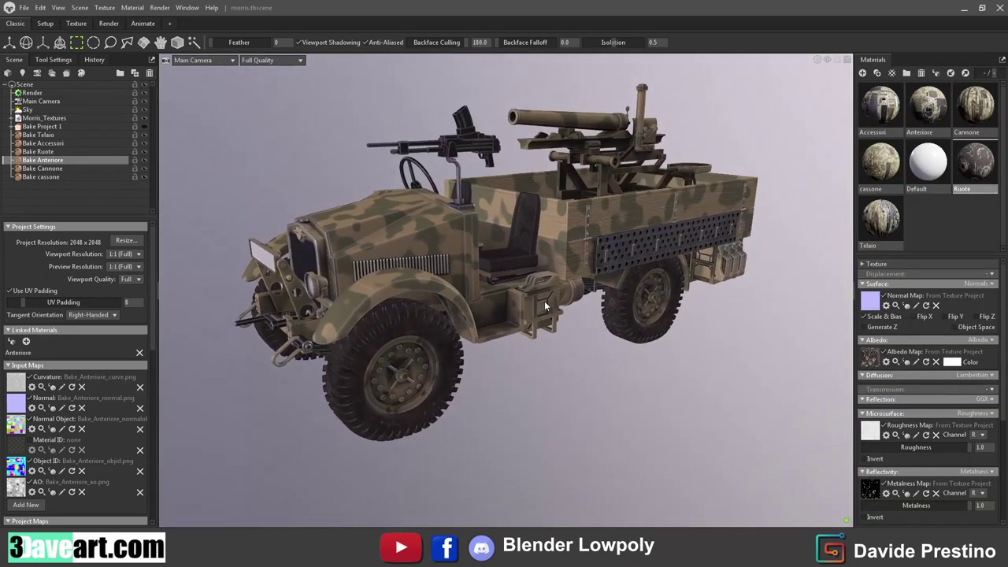
{"action": "left_click_drag", "start_coordinate": [234, 406], "coordinate": [319, 376]}
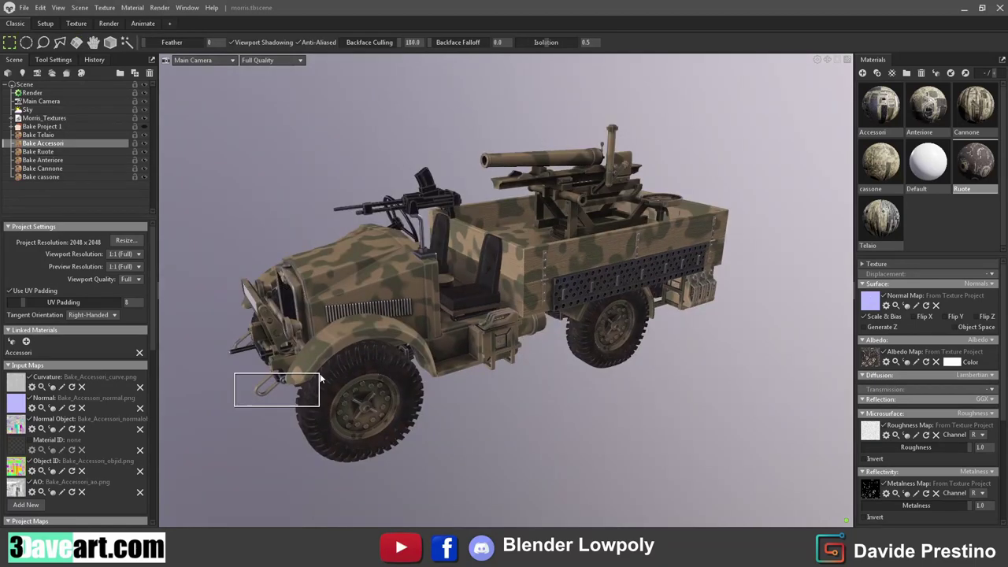
{"action": "left_click_drag", "start_coordinate": [421, 401], "coordinate": [322, 244]}
{"action": "left_click", "coordinate": [77, 24]}
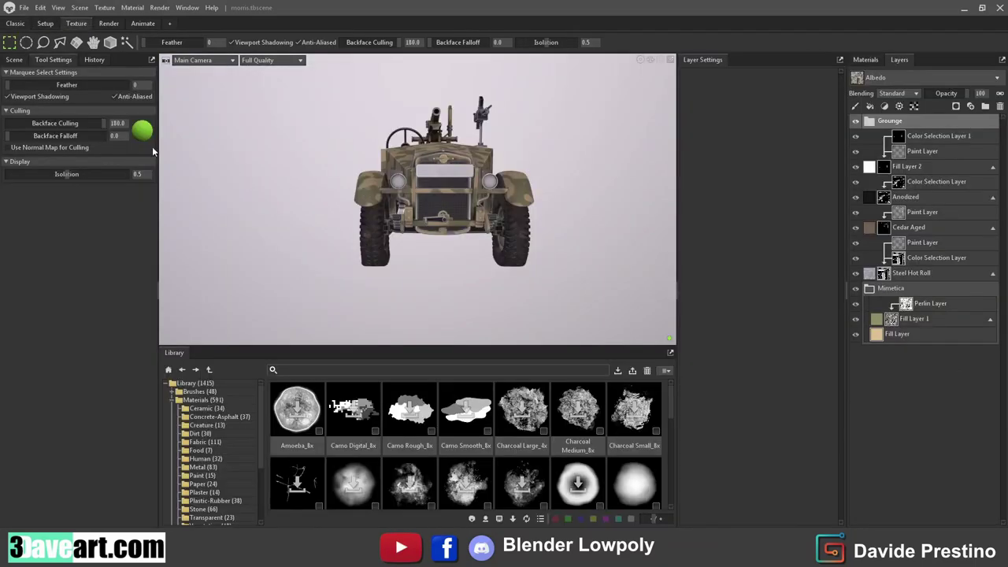
{"action": "left_click", "coordinate": [175, 61]}
{"action": "left_click", "coordinate": [194, 138]}
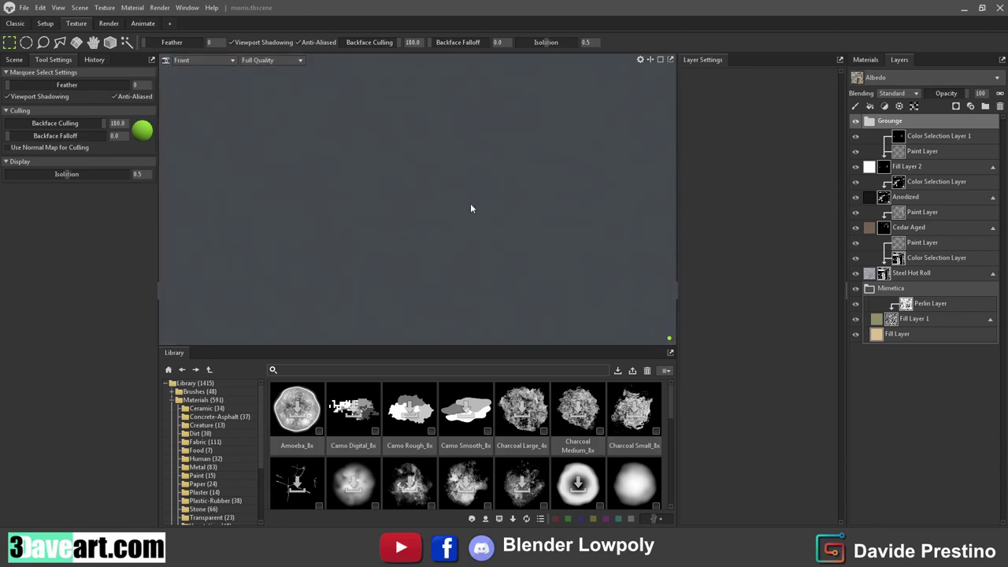
Step: Scroll the accessories project's layer stack, then show the Scene tree and Project Settings
{"action": "scroll", "scroll_direction": "down", "scroll_amount": 3}
{"action": "scroll", "scroll_direction": "down", "scroll_amount": 3}
{"action": "scroll", "scroll_direction": "down", "scroll_amount": 3}
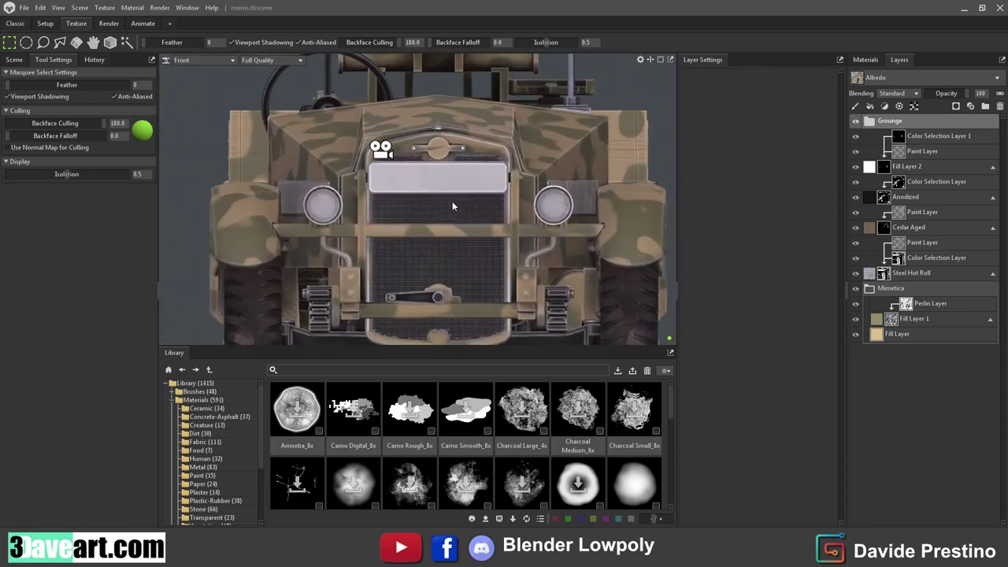
{"action": "scroll", "scroll_direction": "up", "scroll_amount": 3}
{"action": "scroll", "scroll_direction": "up", "scroll_amount": 3}
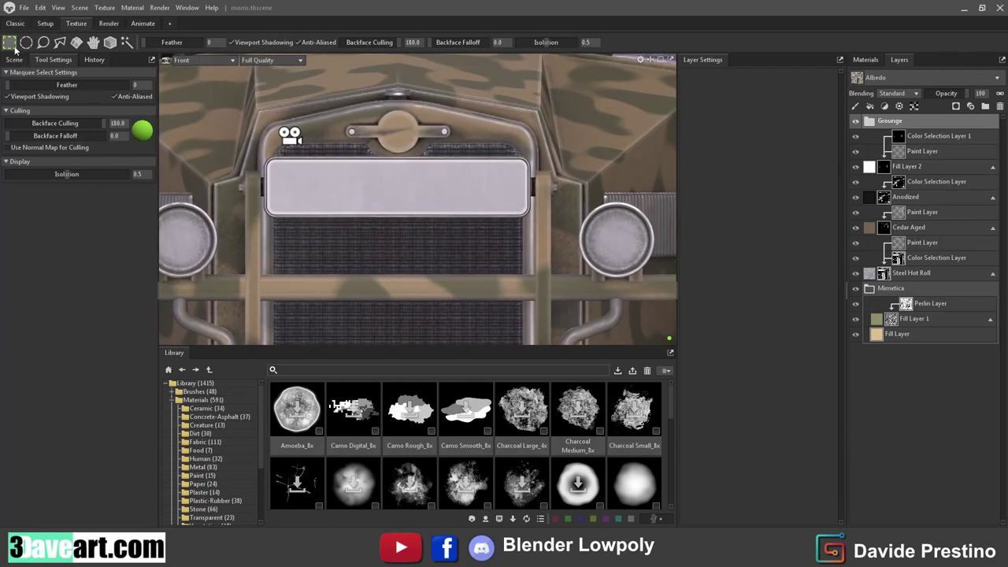
{"action": "left_click", "coordinate": [14, 59]}
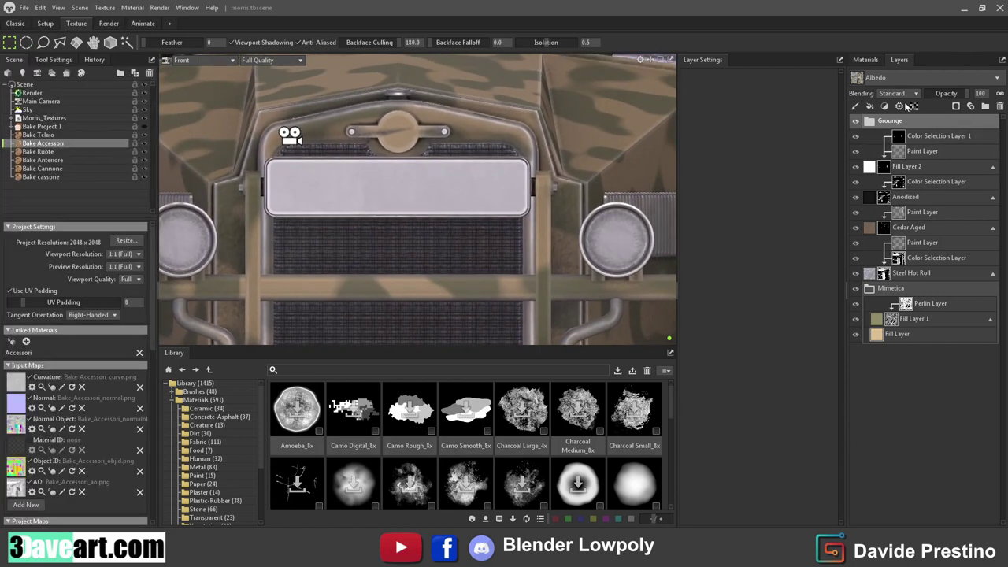
Step: Add a dark grey fill layer with a black paint mask
{"action": "left_click", "coordinate": [870, 107]}
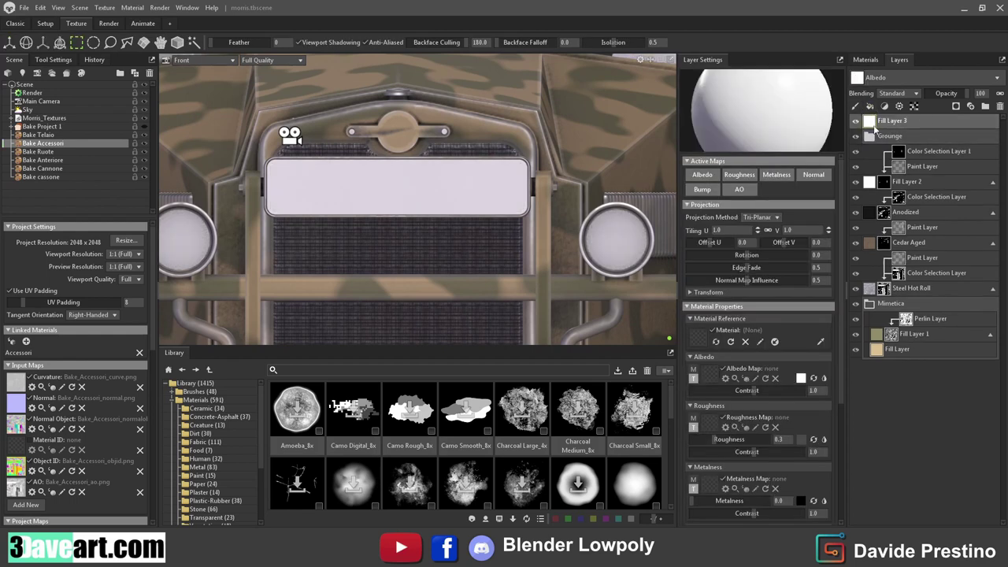
{"action": "left_click", "coordinate": [801, 379]}
{"action": "left_click", "coordinate": [377, 300]}
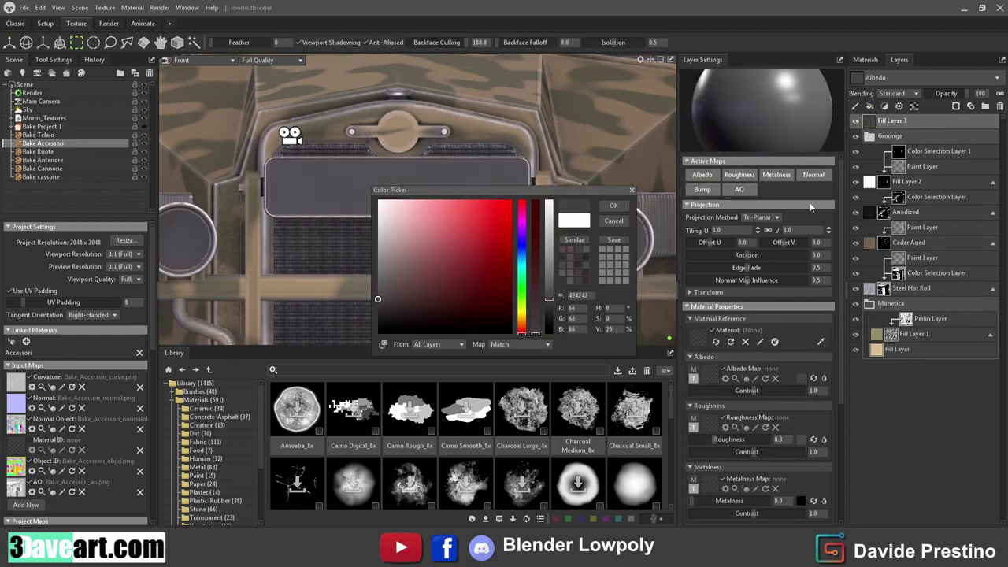
{"action": "left_click", "coordinate": [622, 208]}
{"action": "left_click", "coordinate": [972, 108]}
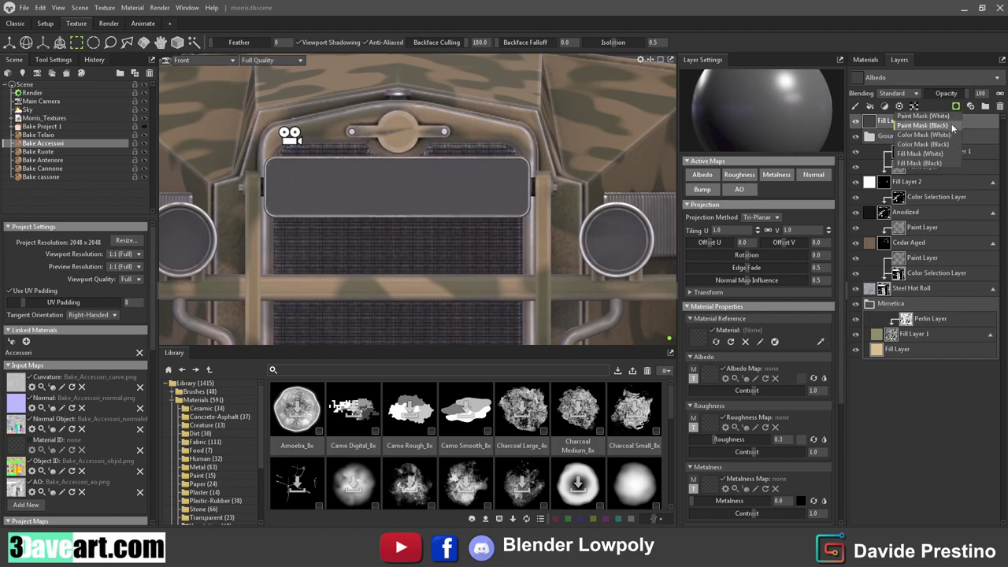
{"action": "left_click", "coordinate": [945, 127]}
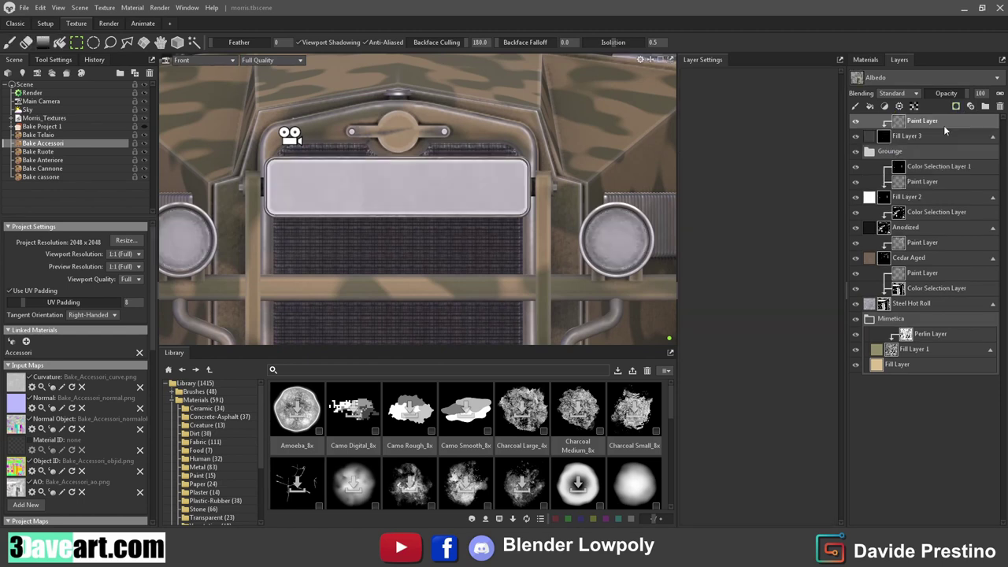
Step: Set the brush to stencil 1.png texture, contrast 0, Screen alignment, Object size space, size 141
{"action": "left_click", "coordinate": [53, 59]}
{"action": "left_click", "coordinate": [11, 42]}
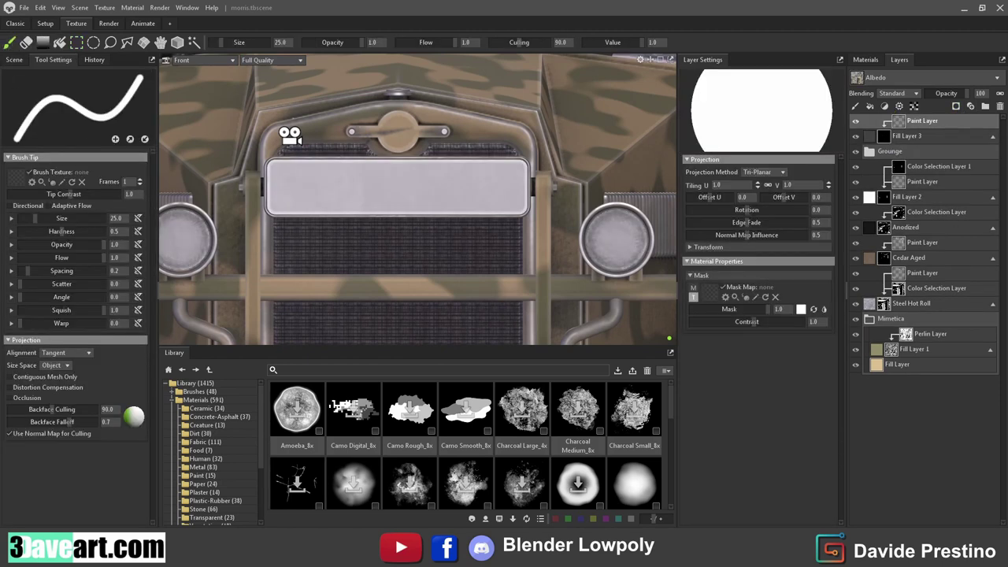
{"action": "left_click", "coordinate": [21, 183]}
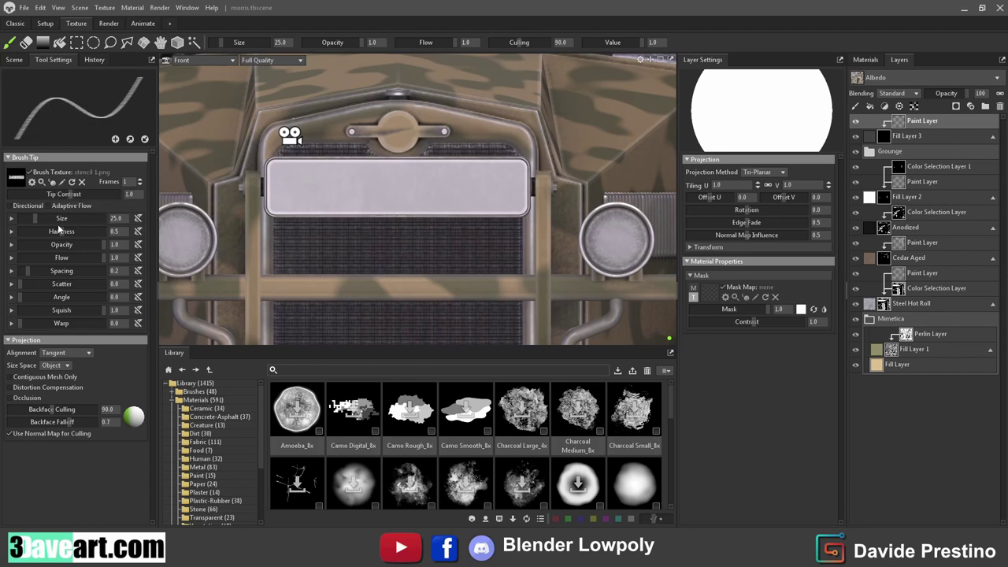
{"action": "left_click_drag", "start_coordinate": [70, 194], "coordinate": [15, 194]}
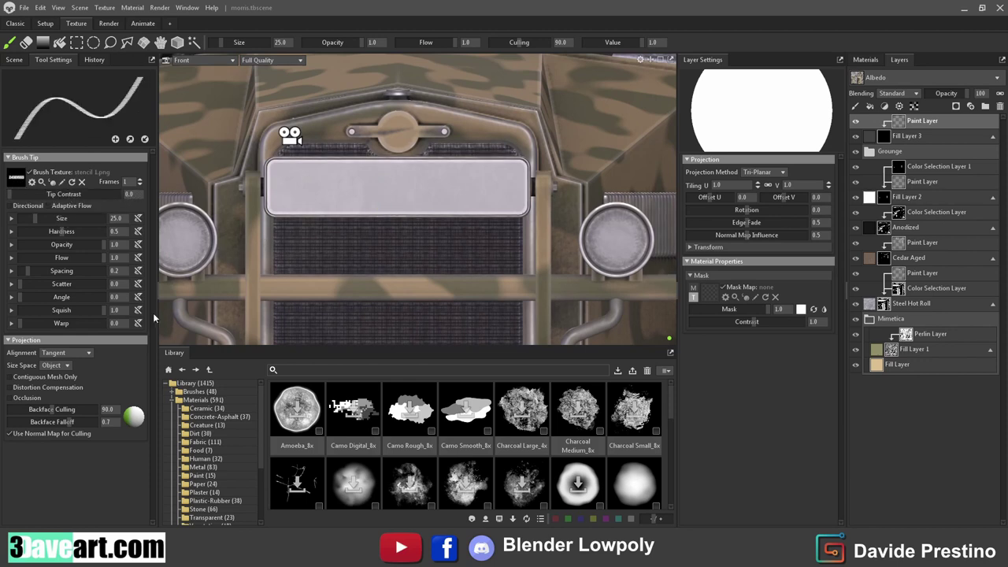
{"action": "left_click", "coordinate": [68, 365]}
{"action": "left_click", "coordinate": [57, 384]}
{"action": "left_click", "coordinate": [68, 353]}
{"action": "left_click", "coordinate": [55, 375]}
{"action": "left_click", "coordinate": [68, 365]}
{"action": "left_click", "coordinate": [55, 375]}
{"action": "left_click_drag", "start_coordinate": [406, 197], "coordinate": [387, 190]}
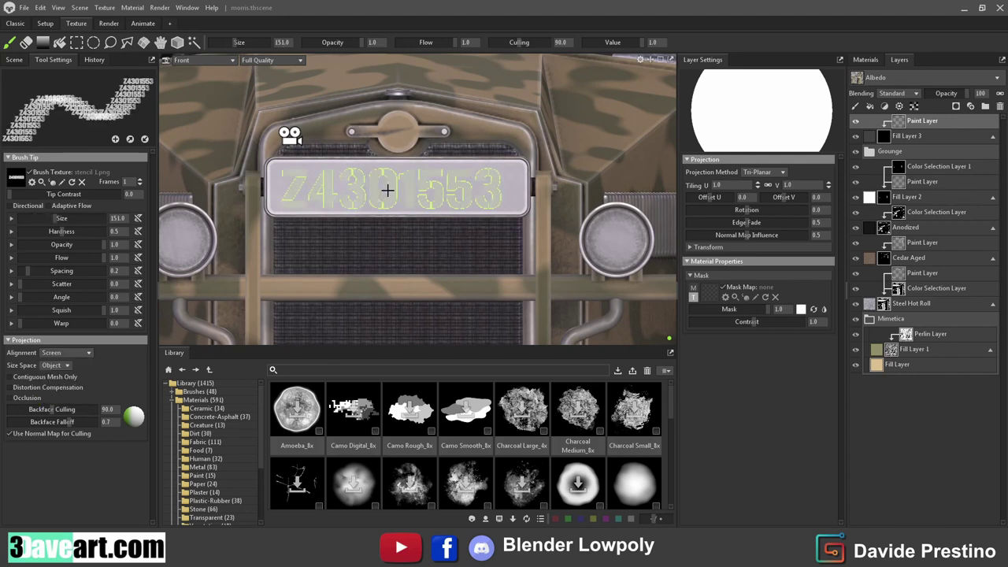
Step: Test-stamp the plate number, raise mask contrast to 10, then delete the stamped paint layer
{"action": "left_click", "coordinate": [388, 190]}
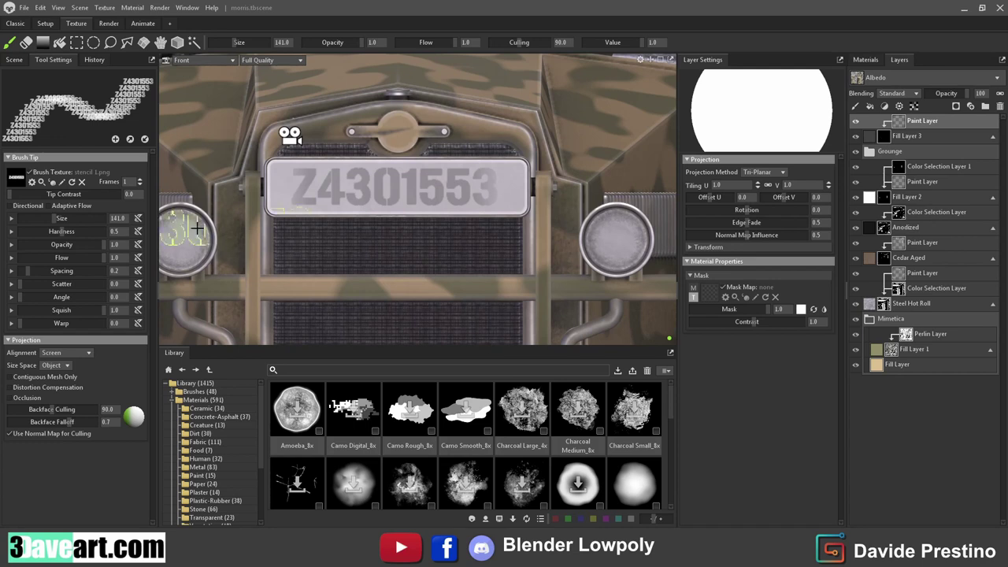
{"action": "key", "text": "ctrl+z"}
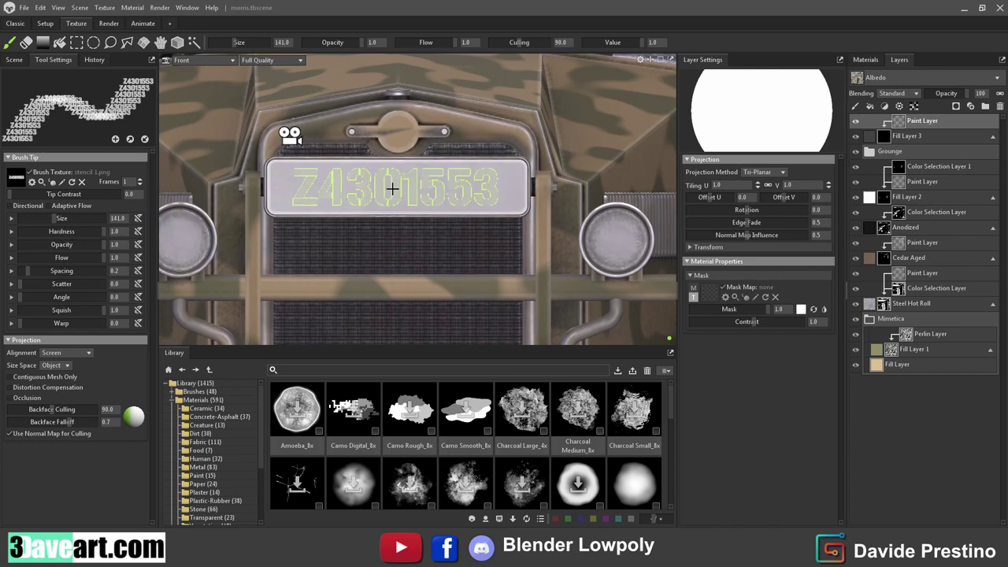
{"action": "left_click", "coordinate": [393, 189]}
{"action": "key", "text": "ctrl+z"}
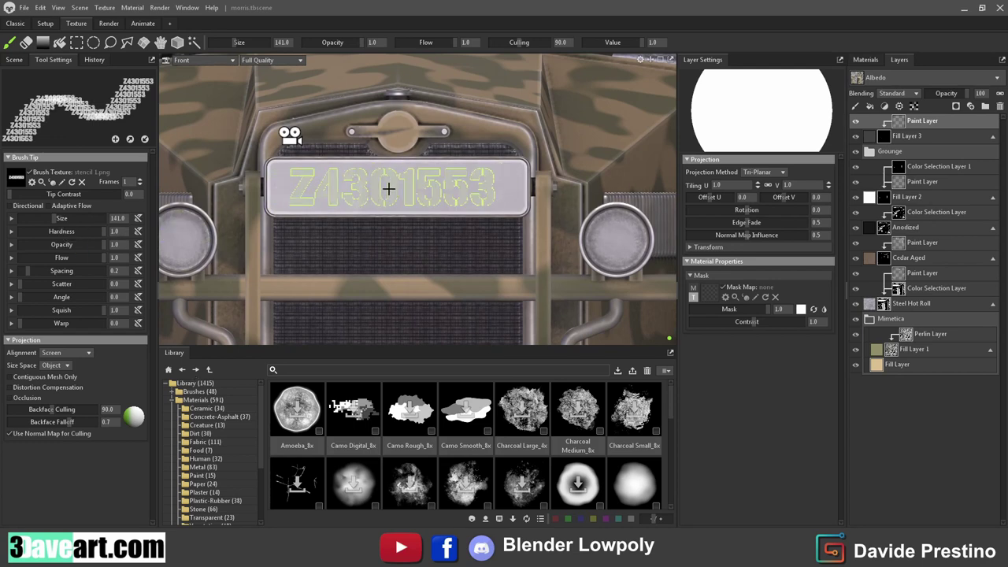
{"action": "left_click", "coordinate": [388, 189]}
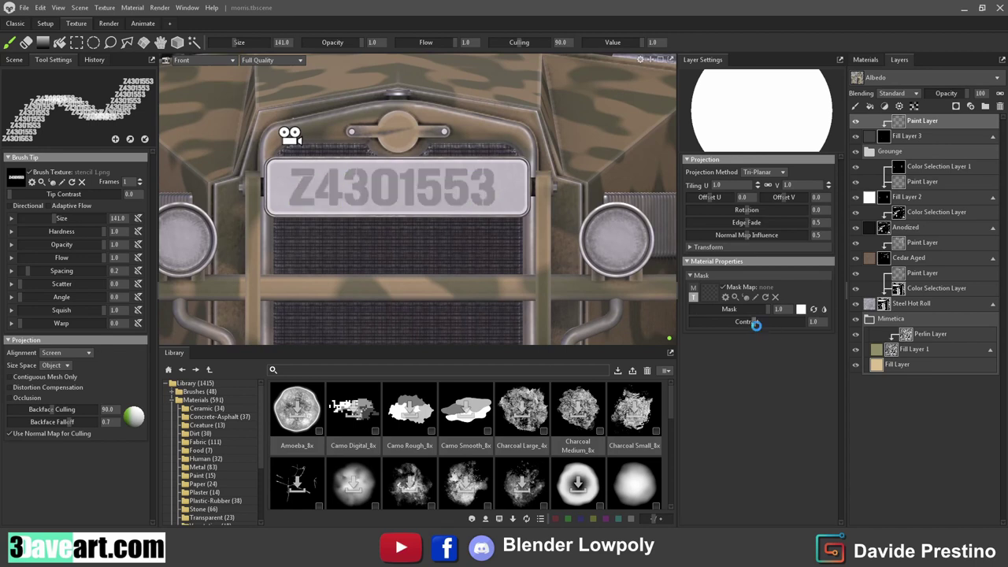
{"action": "left_click_drag", "start_coordinate": [754, 321], "coordinate": [788, 322]}
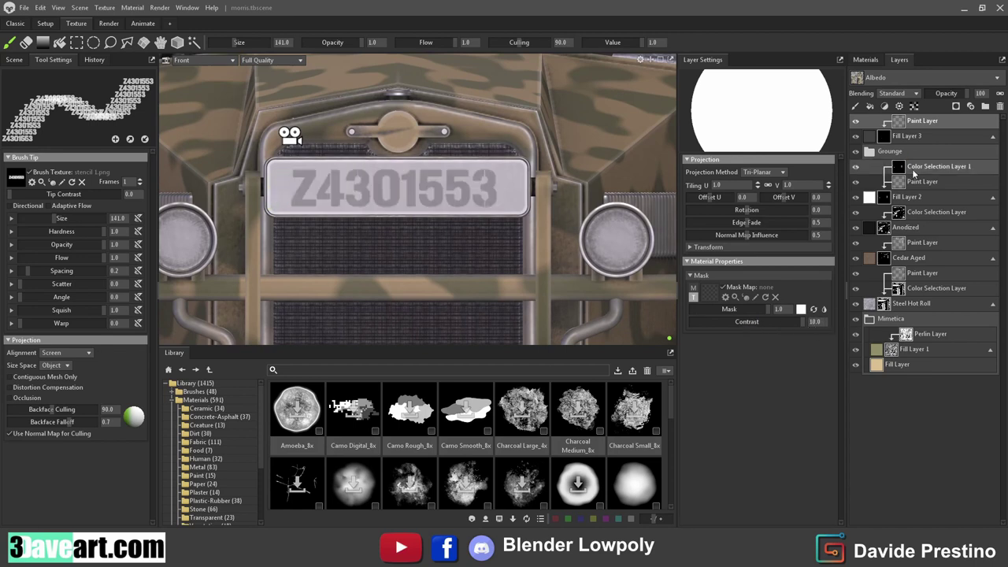
{"action": "key", "text": "Delete"}
Step: Switch the fill to black and stamp Z4301553 onto the front plate on a new paint layer
{"action": "left_click", "coordinate": [801, 378]}
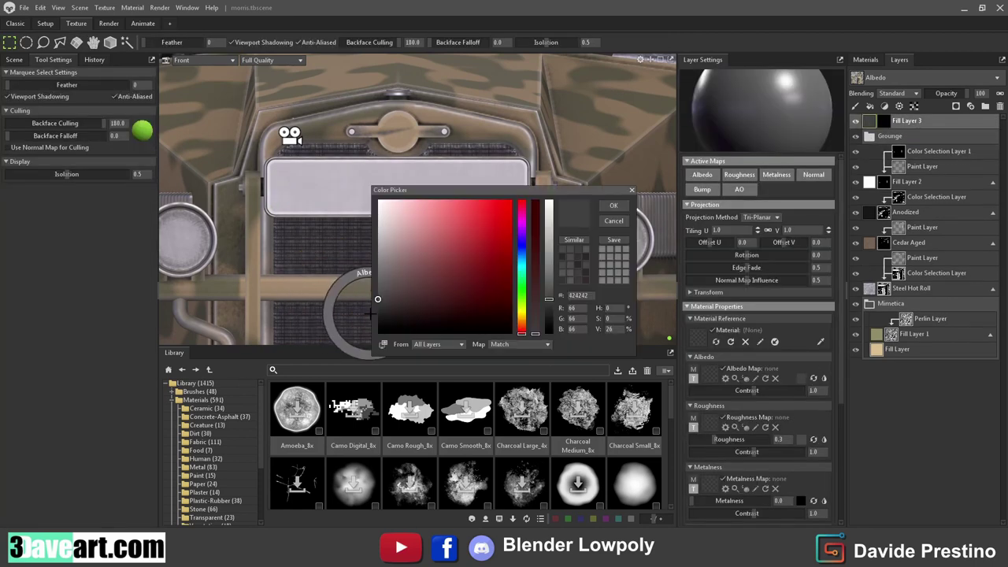
{"action": "left_click", "coordinate": [382, 335]}
{"action": "left_click", "coordinate": [610, 209]}
{"action": "key", "text": "ctrl+shift+n"}
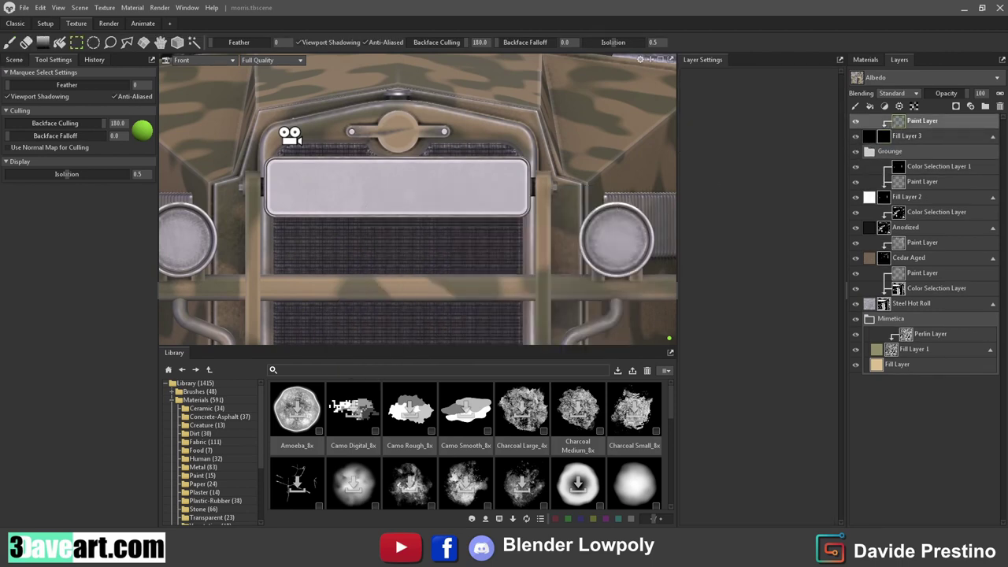
{"action": "left_click", "coordinate": [11, 43]}
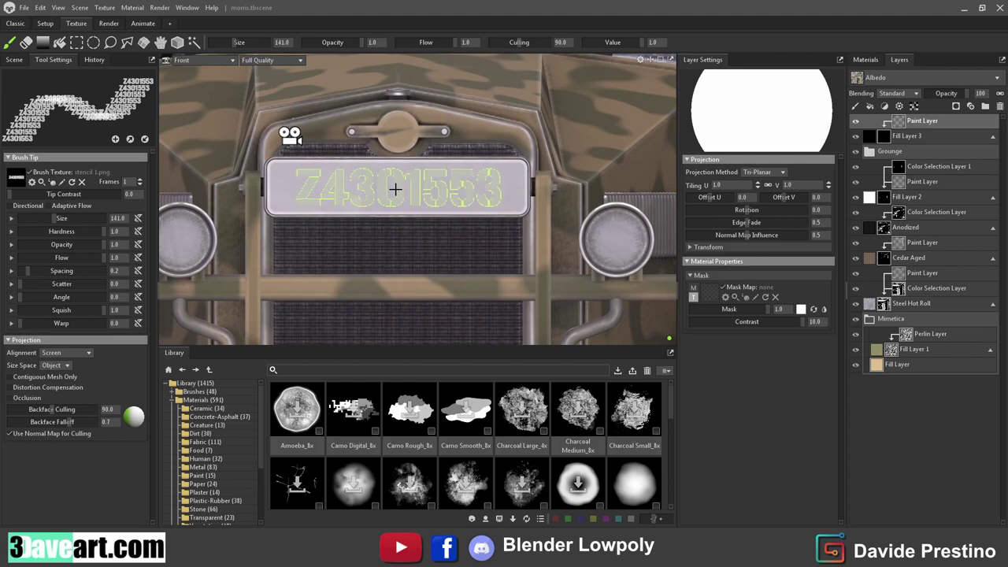
{"action": "left_click", "coordinate": [397, 186]}
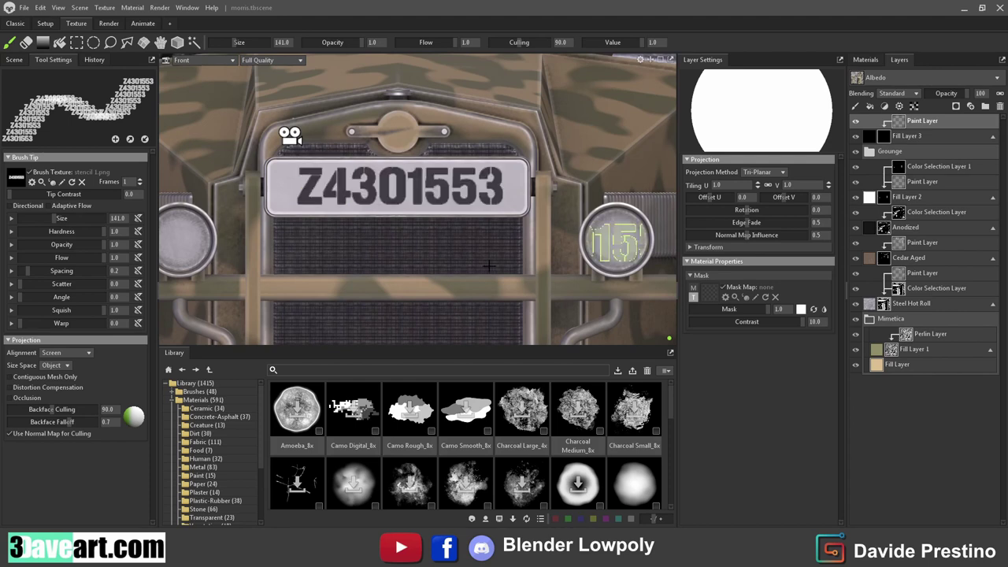
{"action": "scroll", "scroll_direction": "down", "scroll_amount": 3}
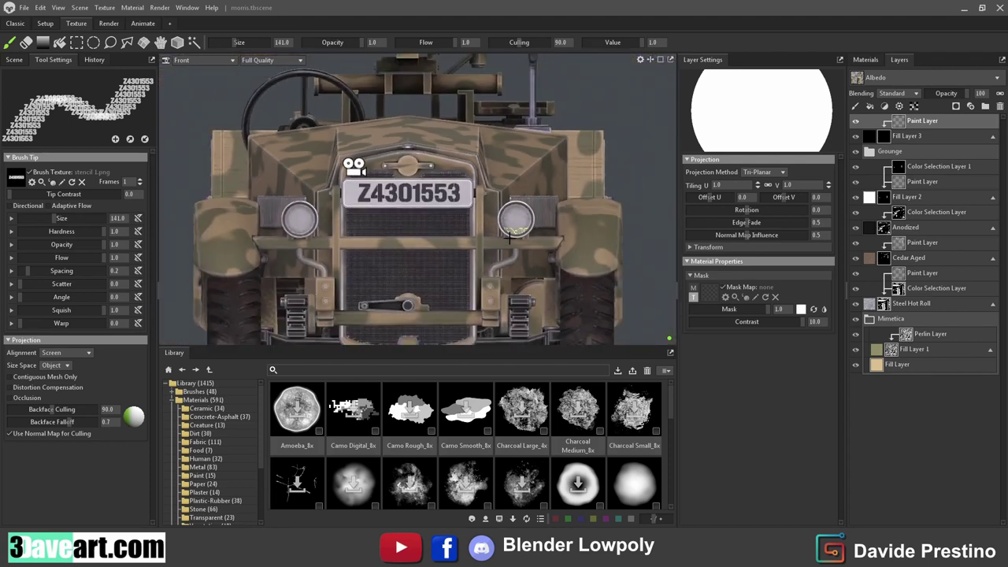
{"action": "scroll", "scroll_direction": "up", "scroll_amount": 3}
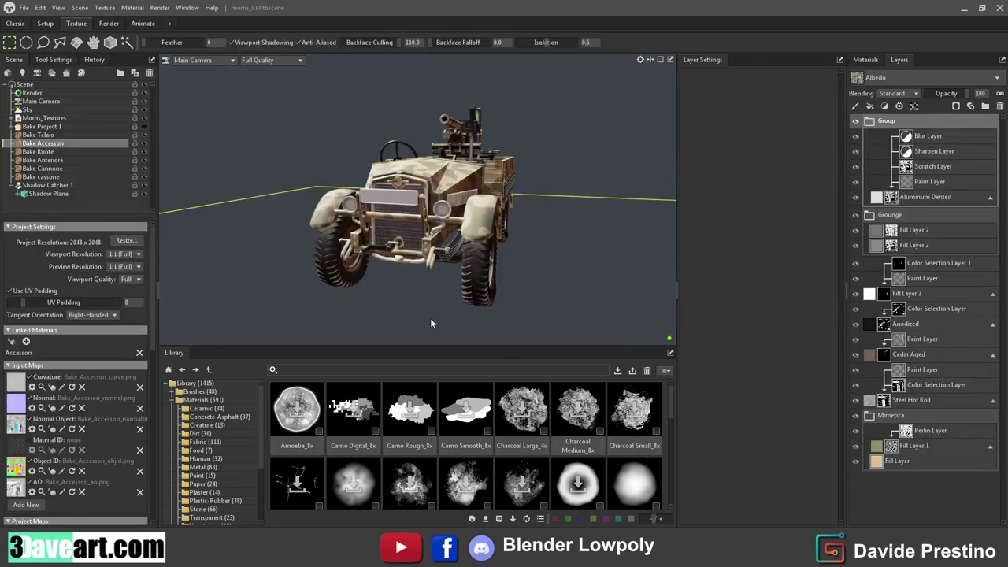
Step: Switch to the Front camera view and zoom in on the grille and plate
{"action": "left_click_drag", "start_coordinate": [483, 286], "coordinate": [516, 274]}
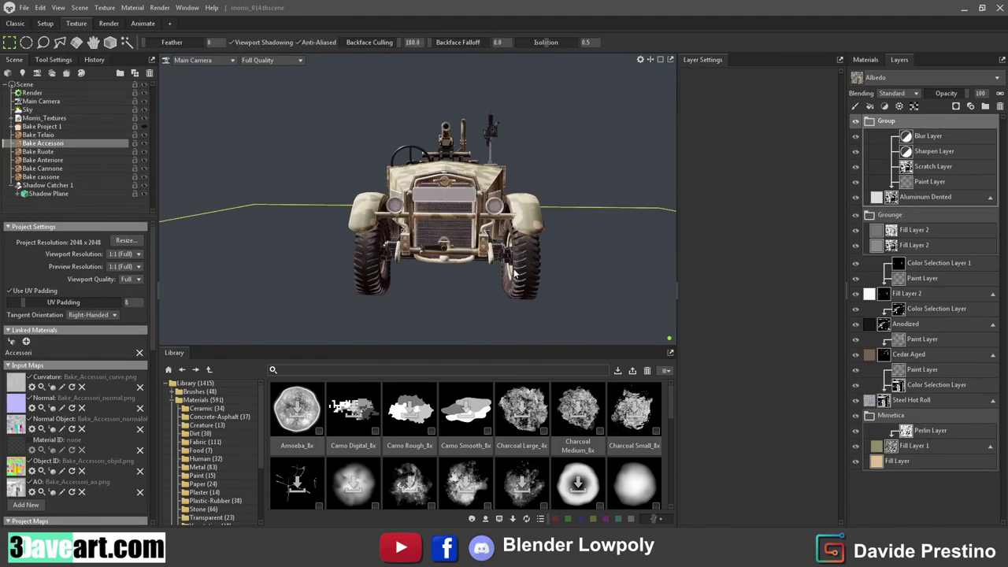
{"action": "left_click", "coordinate": [202, 63]}
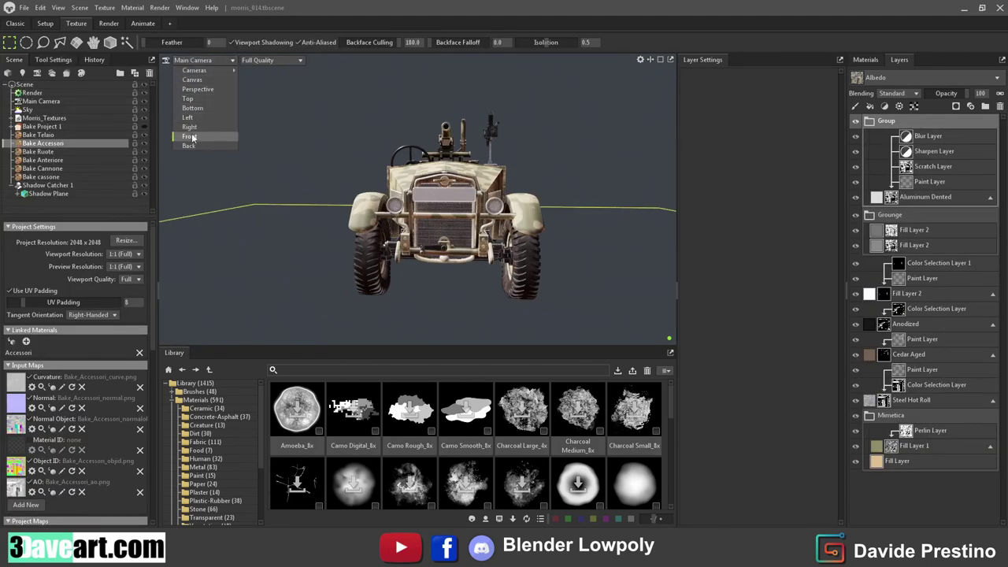
{"action": "left_click", "coordinate": [193, 137]}
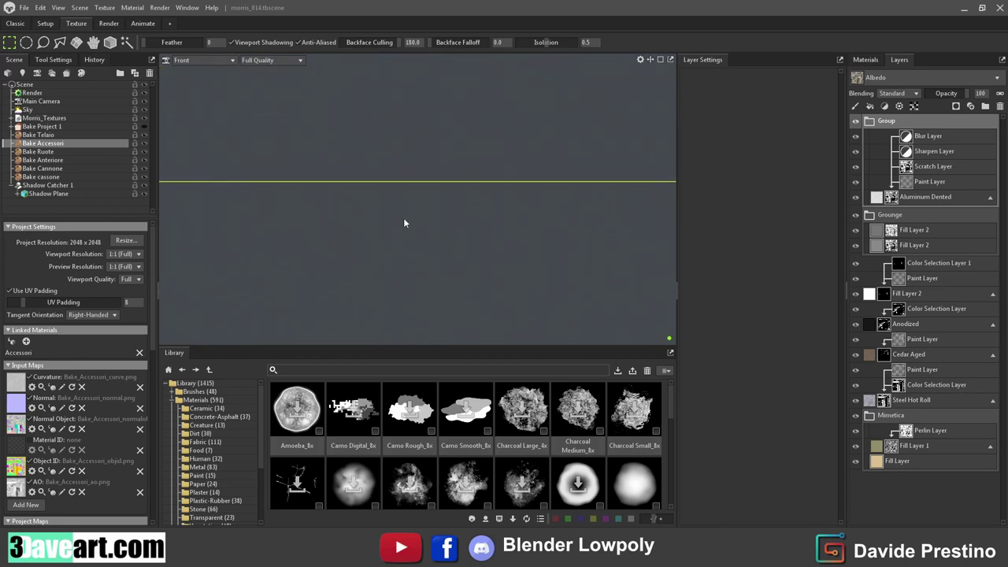
{"action": "scroll", "scroll_direction": "up", "scroll_amount": 3}
{"action": "scroll", "scroll_direction": "up", "scroll_amount": 3}
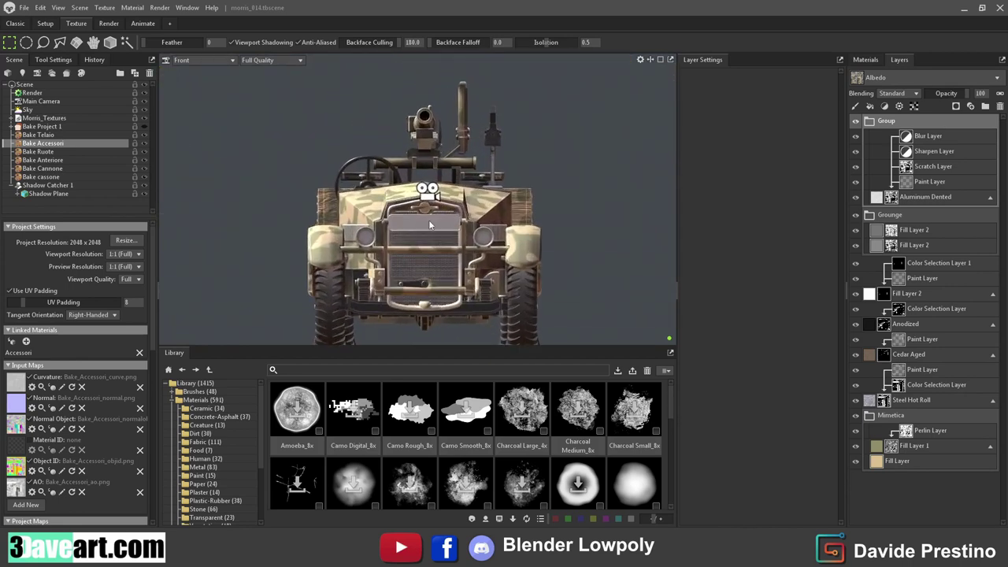
{"action": "scroll", "scroll_direction": "up", "scroll_amount": 3}
{"action": "scroll", "scroll_direction": "up", "scroll_amount": 3}
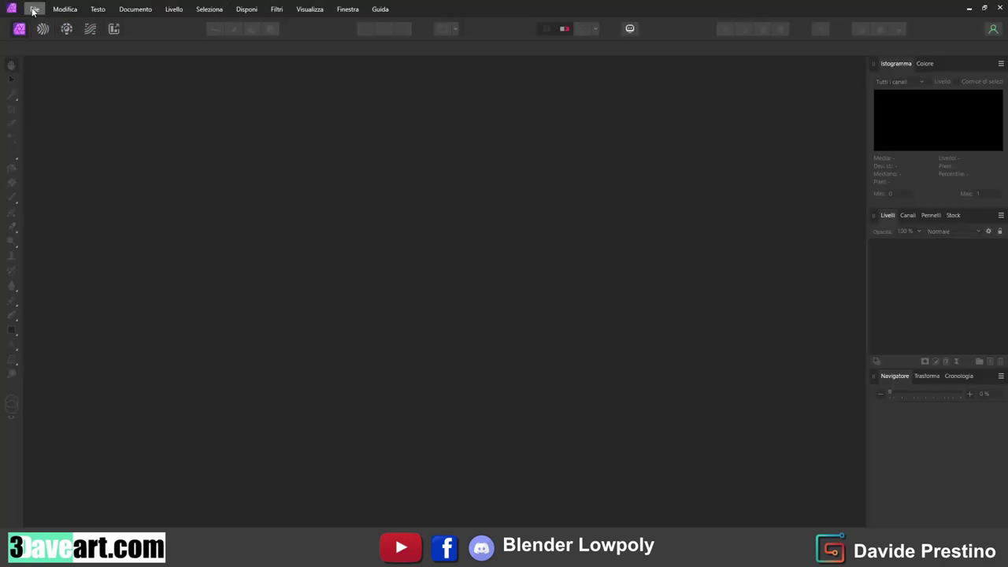
Step: Create a new 512 × 512 px document
{"action": "left_click", "coordinate": [35, 9]}
{"action": "left_click", "coordinate": [32, 35]}
{"action": "left_click", "coordinate": [517, 348]}
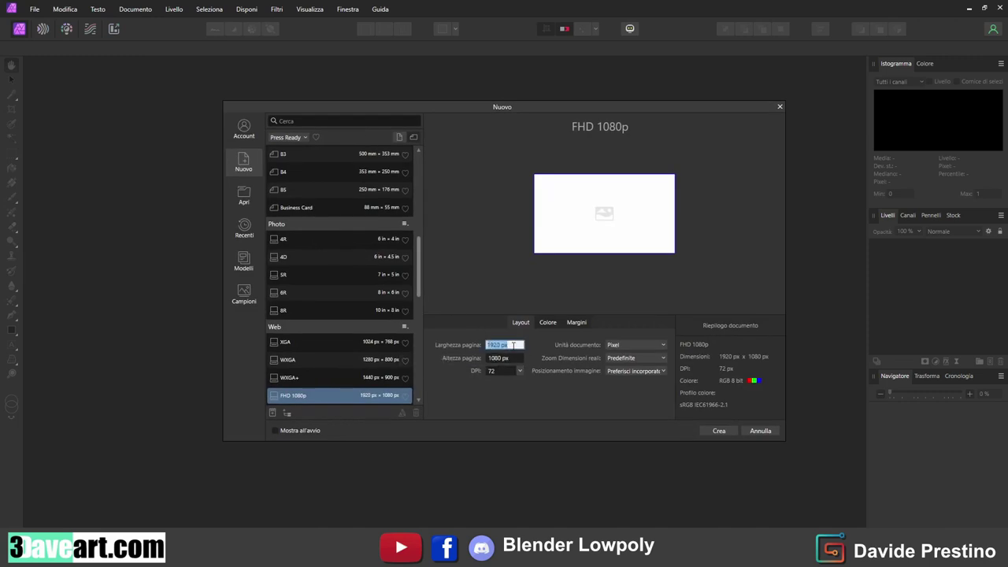
{"action": "type", "text": "512"}
{"action": "key", "text": "Tab"}
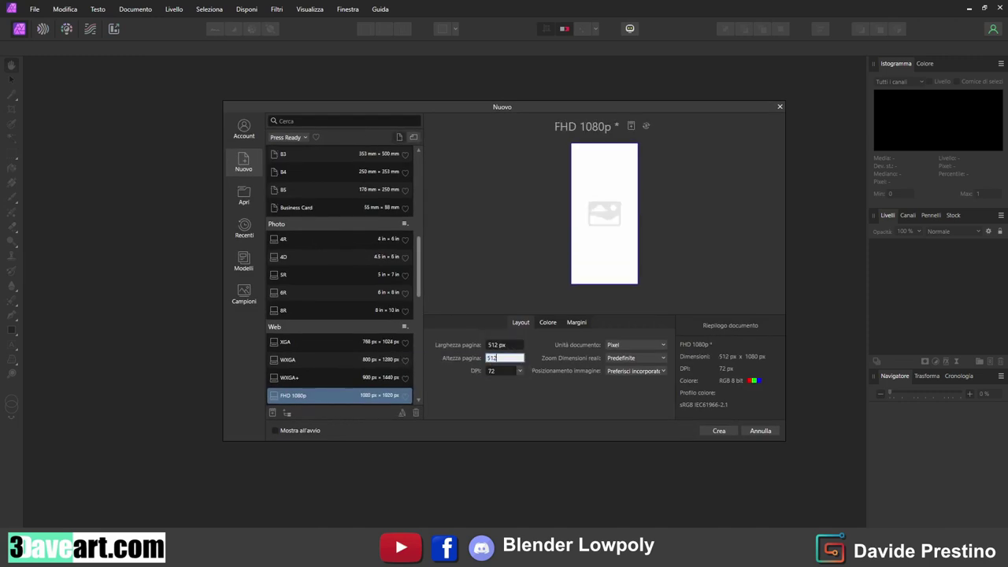
{"action": "key", "text": "Tab"}
{"action": "left_click", "coordinate": [719, 431]}
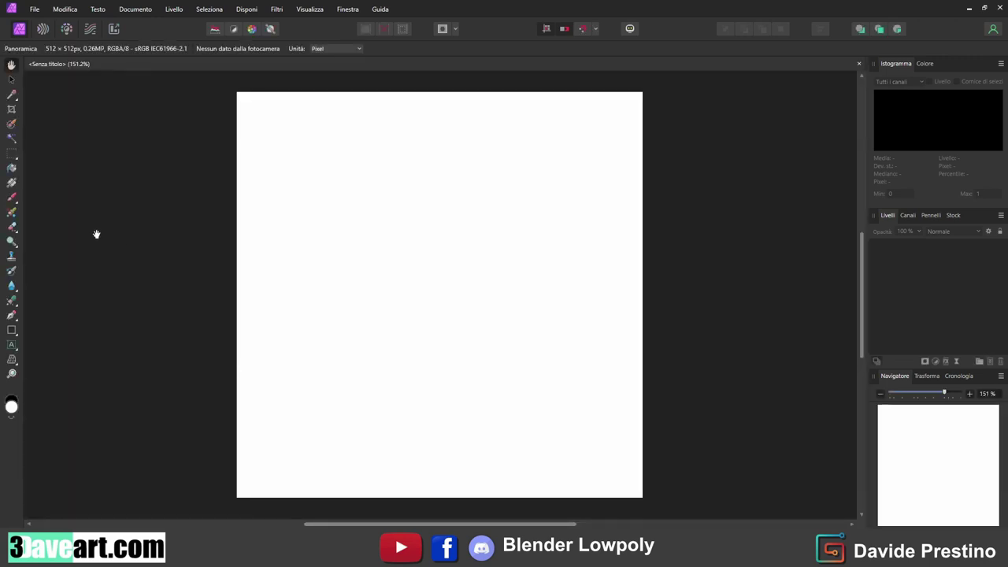
Step: Make the document background transparent and pick the Artistic Text tool
{"action": "left_click", "coordinate": [65, 9]}
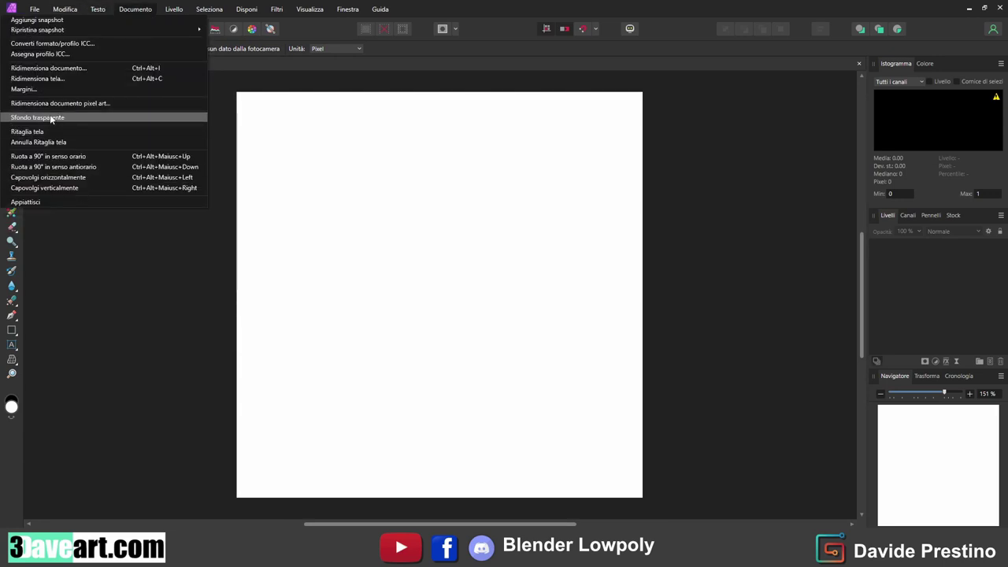
{"action": "left_click", "coordinate": [49, 118]}
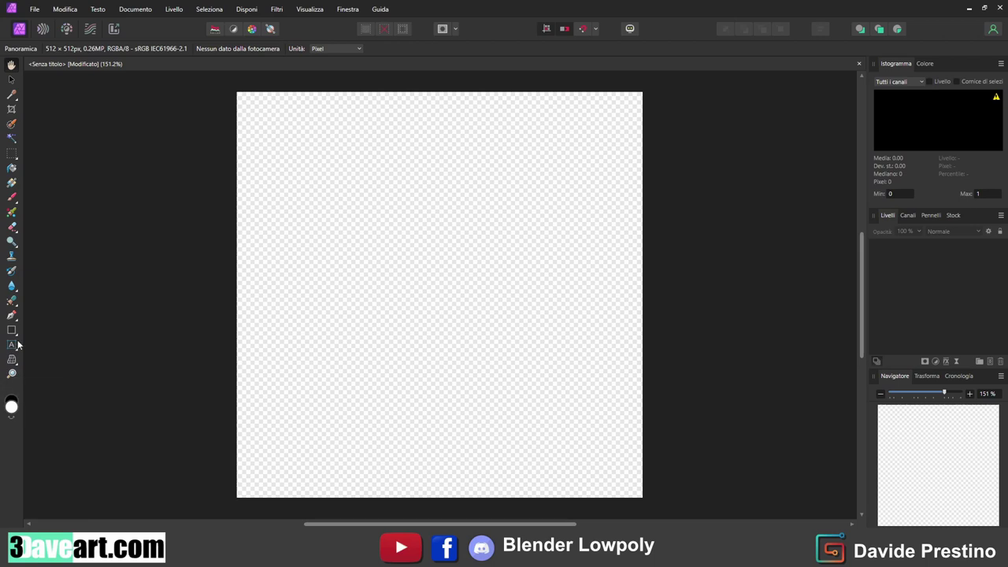
{"action": "left_click", "coordinate": [11, 345]}
Step: Create large artistic text EI and colour it red
{"action": "left_click", "coordinate": [307, 273]}
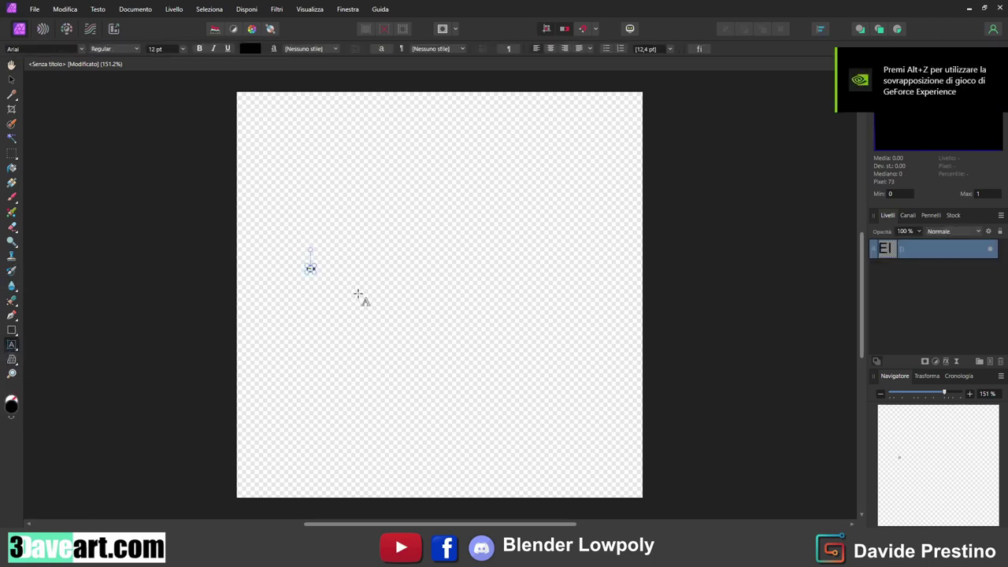
{"action": "left_click_drag", "start_coordinate": [311, 268], "coordinate": [365, 318]}
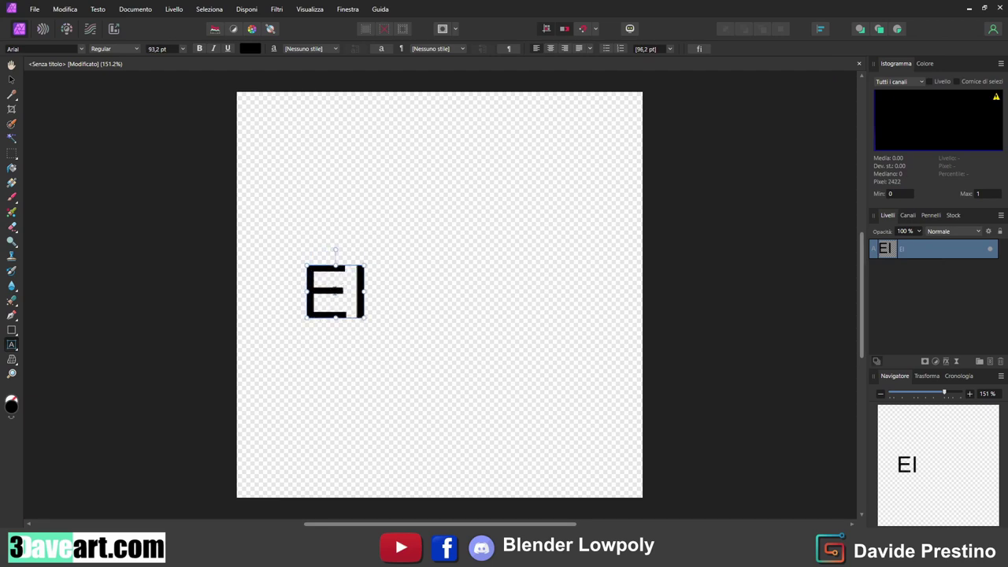
{"action": "key", "text": "ctrl+a"}
{"action": "left_click", "coordinate": [925, 63]}
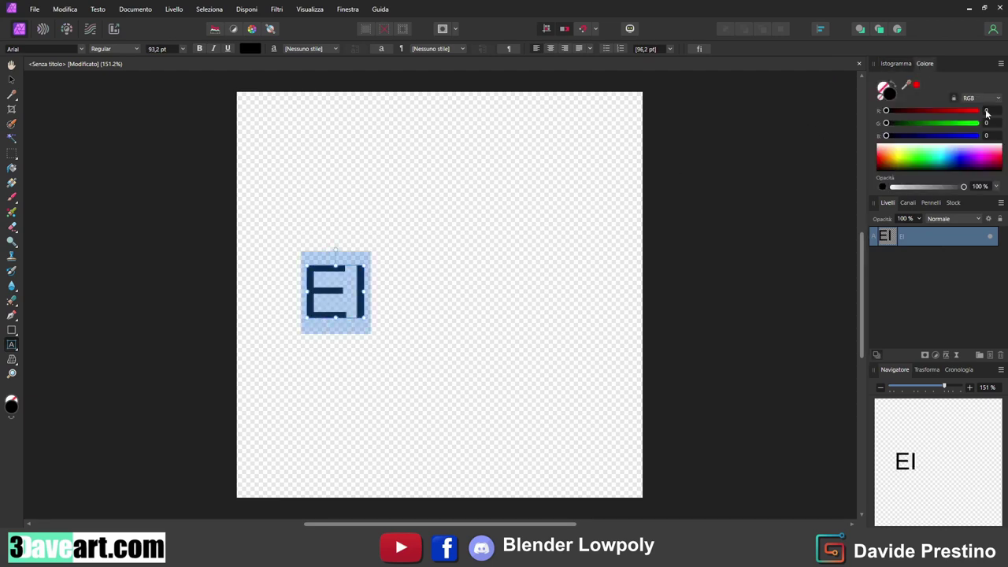
{"action": "left_click_drag", "start_coordinate": [886, 110], "coordinate": [975, 110]}
Step: Add 46571 after EI in black and centre the text on the canvas
{"action": "left_click", "coordinate": [365, 304]}
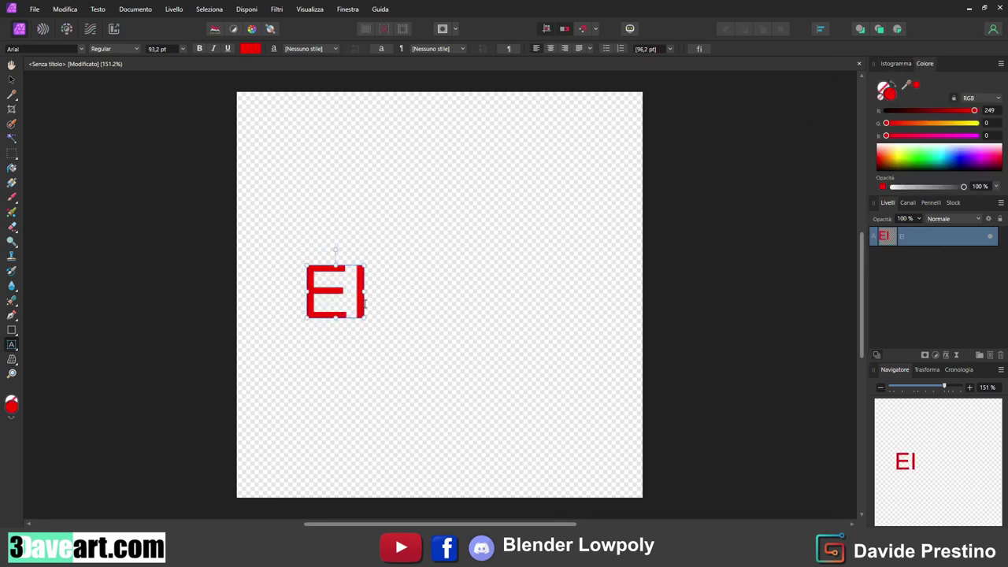
{"action": "type", "text": "   46571"}
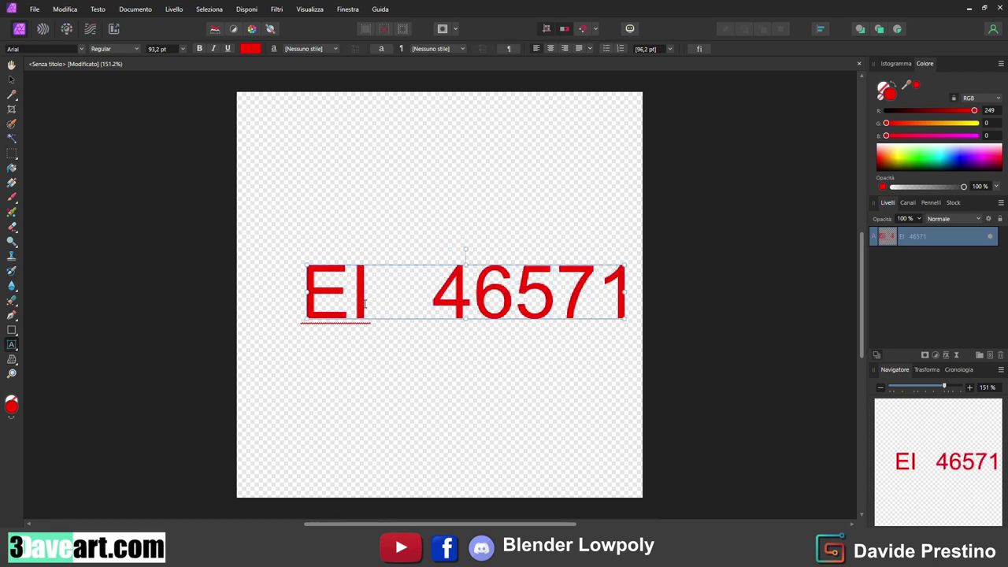
{"action": "left_click_drag", "start_coordinate": [433, 296], "coordinate": [638, 295]}
{"action": "left_click_drag", "start_coordinate": [975, 110], "coordinate": [853, 115]}
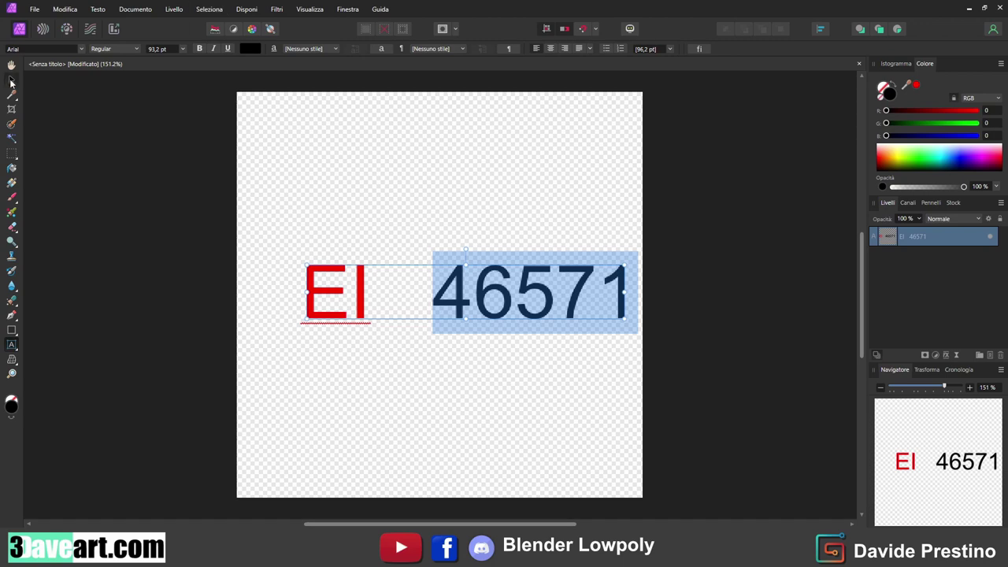
{"action": "left_click", "coordinate": [12, 79]}
{"action": "left_click_drag", "start_coordinate": [489, 297], "coordinate": [462, 301]}
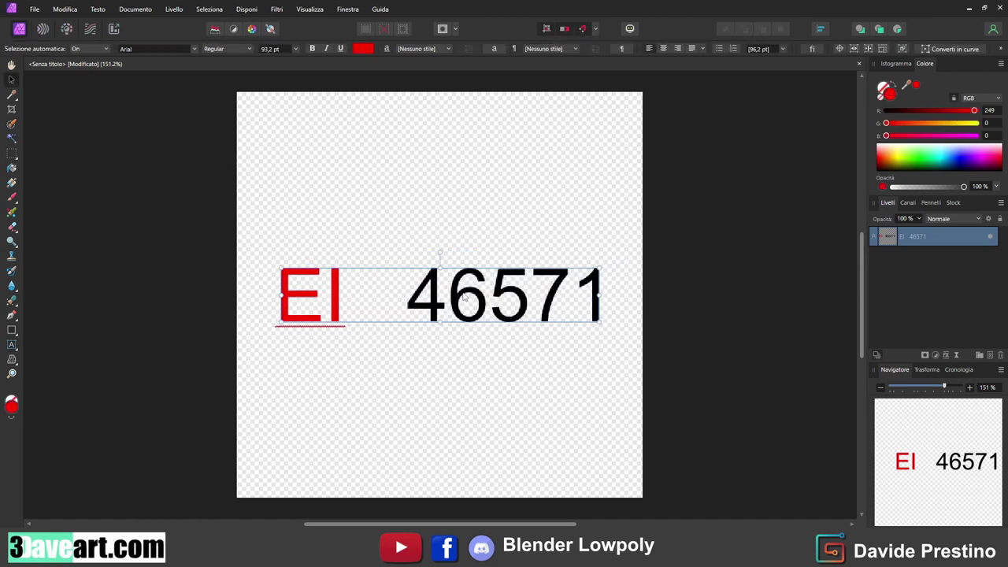
Step: Export the plate as a PNG named Targa, then hide the text layer
{"action": "left_click", "coordinate": [34, 9]}
{"action": "left_click", "coordinate": [24, 270]}
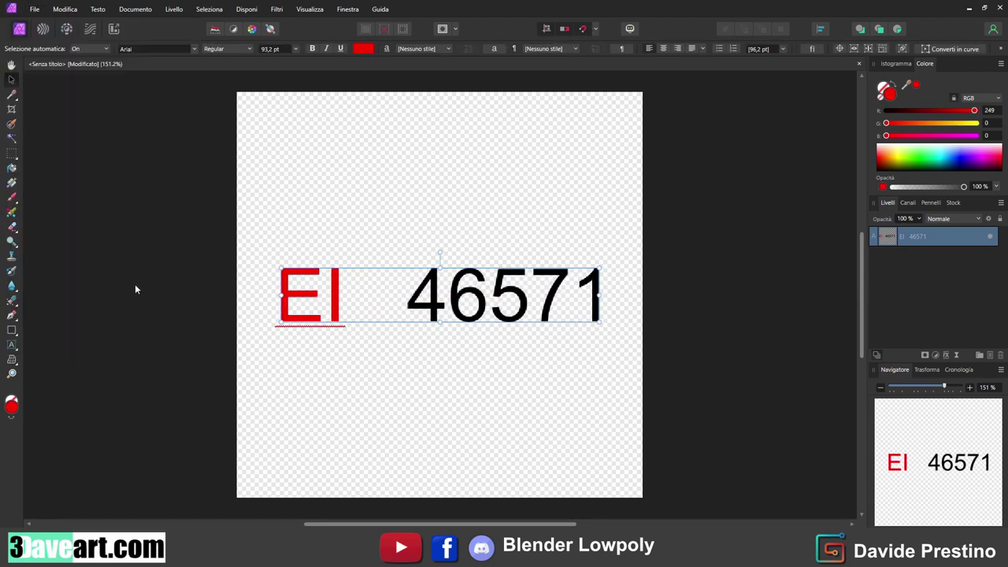
{"action": "left_click", "coordinate": [646, 429]}
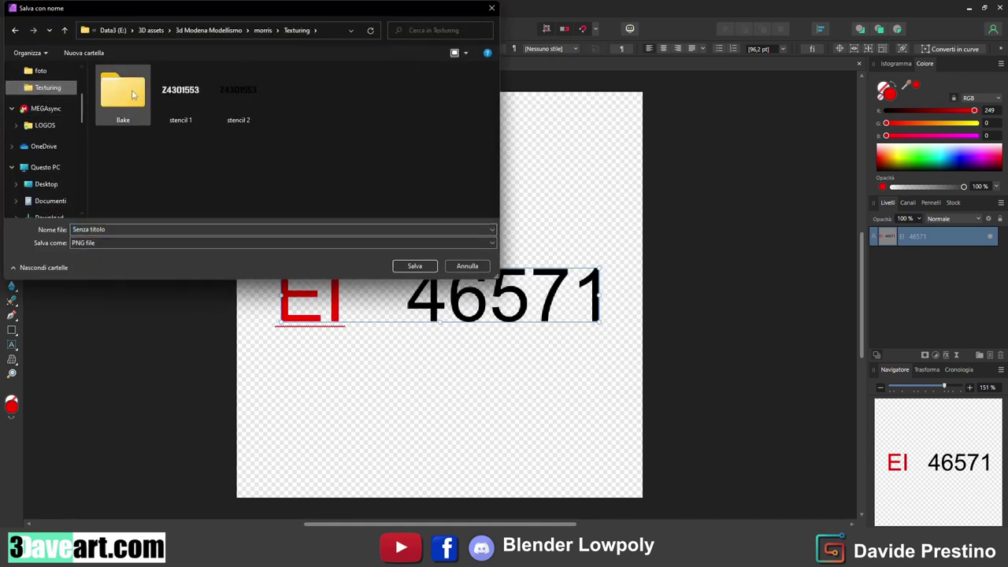
{"action": "left_click", "coordinate": [118, 229]}
{"action": "type", "text": "Tar"}
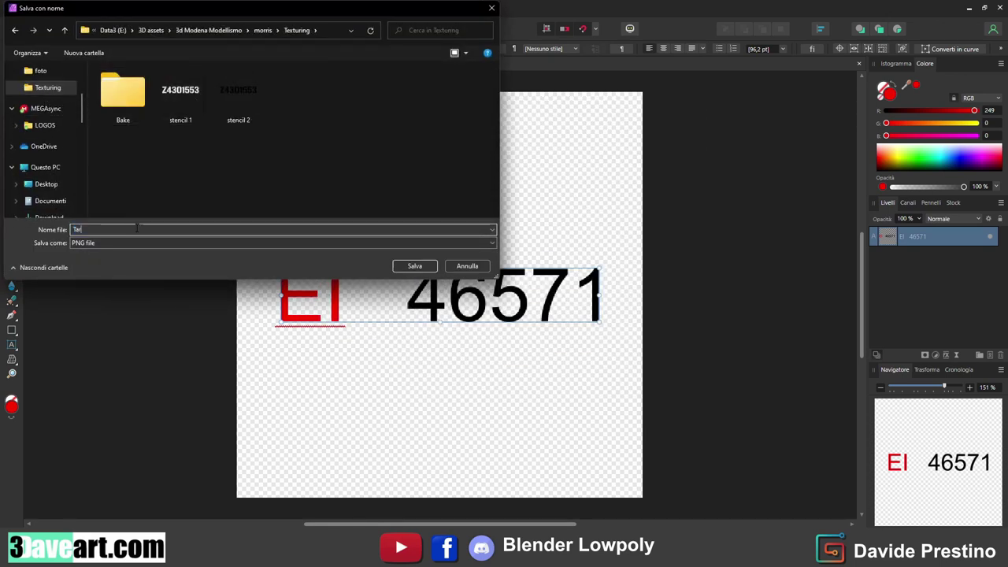
{"action": "type", "text": "ga"}
{"action": "left_click", "coordinate": [415, 266]}
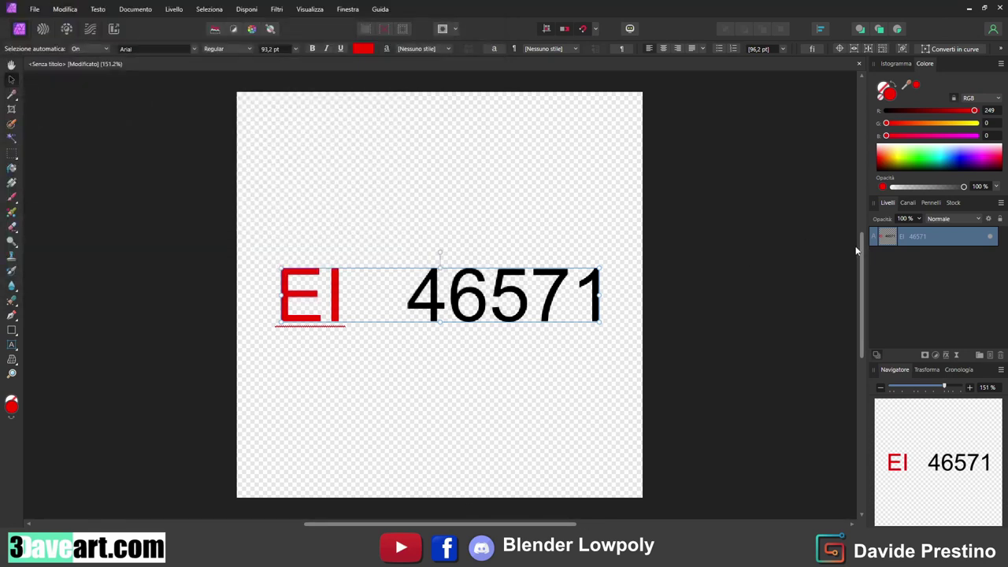
{"action": "left_click", "coordinate": [990, 237]}
{"action": "left_click", "coordinate": [34, 9]}
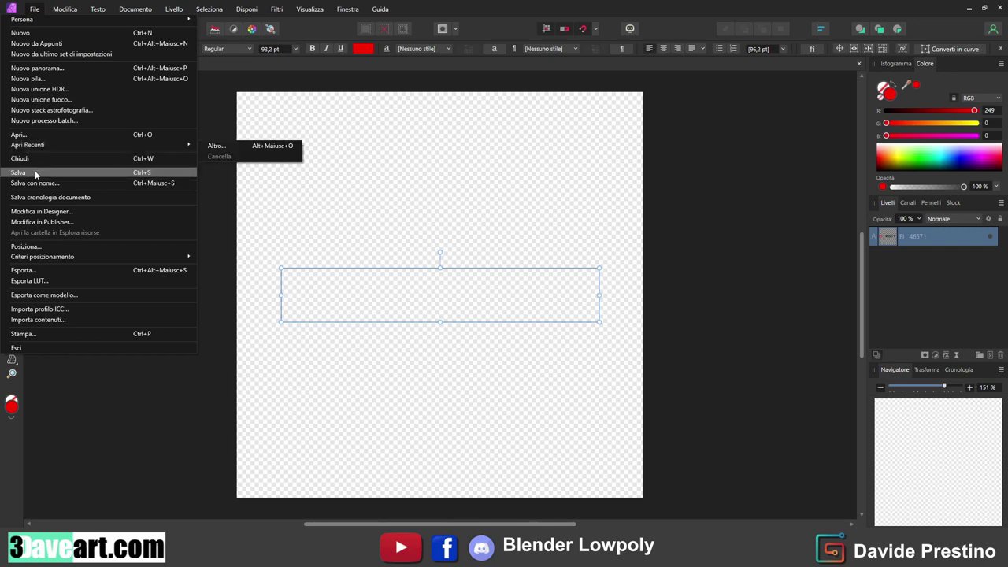
Step: Paste the Italian flag image, shrink it to fit and centre it on the canvas
{"action": "left_click", "coordinate": [442, 189]}
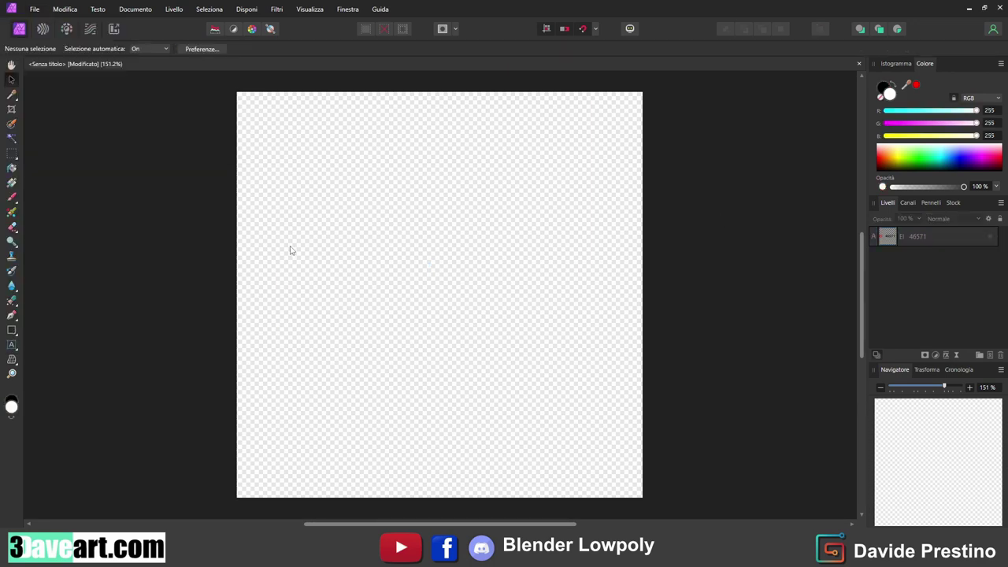
{"action": "key", "text": "ctrl+v"}
{"action": "key", "text": "shift+Down"}
{"action": "key", "text": "shift+Down"}
{"action": "key", "text": "shift+Down"}
{"action": "key", "text": "shift+Right"}
{"action": "key", "text": "shift+Right"}
{"action": "key", "text": "shift+Right"}
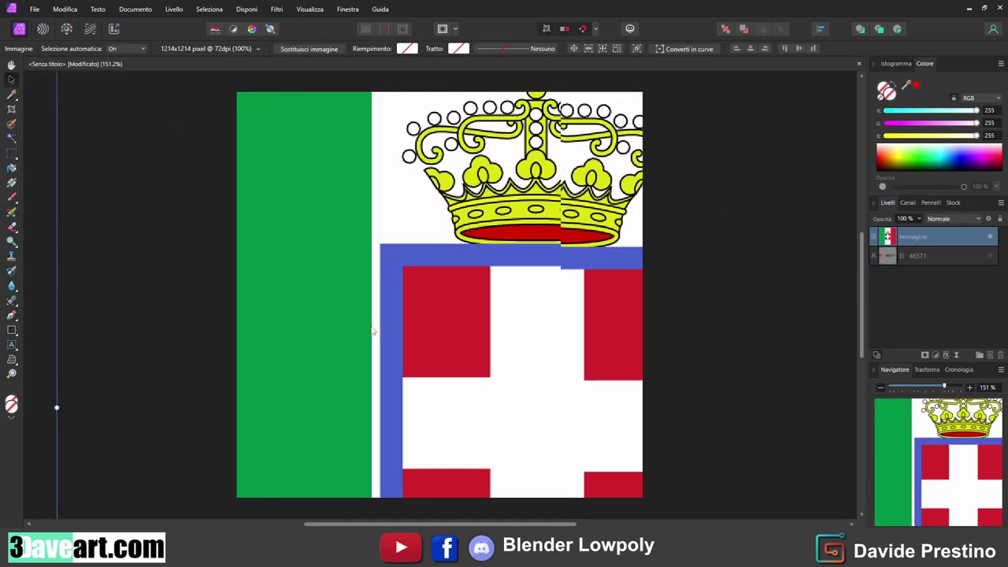
{"action": "key", "text": "shift+Down"}
{"action": "key", "text": "shift+Down"}
{"action": "key", "text": "shift+Down"}
{"action": "key", "text": "shift+Right"}
{"action": "key", "text": "shift+Right"}
{"action": "key", "text": "shift+Right"}
{"action": "left_click_drag", "start_coordinate": [132, 71], "coordinate": [439, 443]}
{"action": "left_click_drag", "start_coordinate": [508, 460], "coordinate": [328, 134]}
Step: Export the flag as a PNG named Bandiera
{"action": "left_click", "coordinate": [35, 9]}
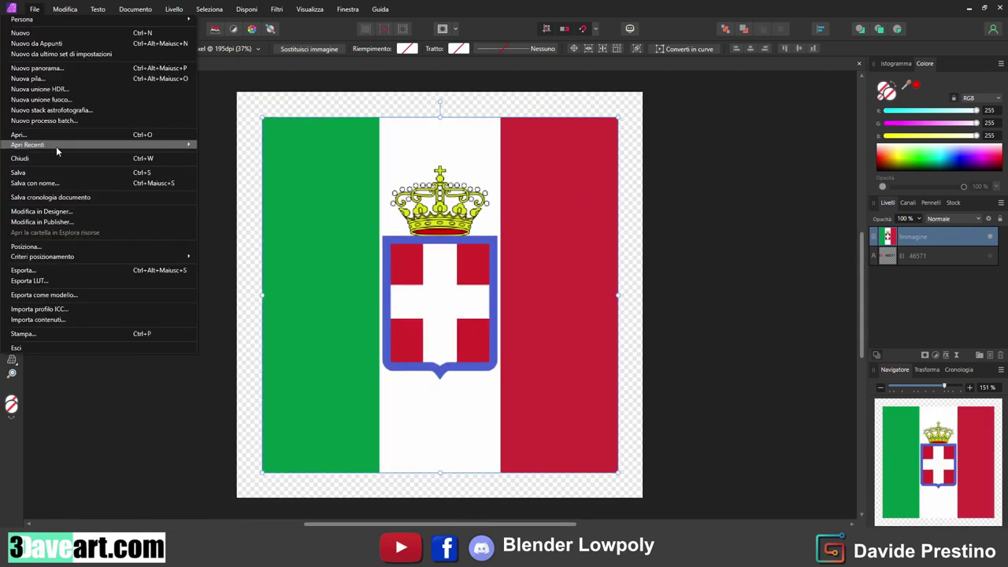
{"action": "left_click", "coordinate": [63, 182]}
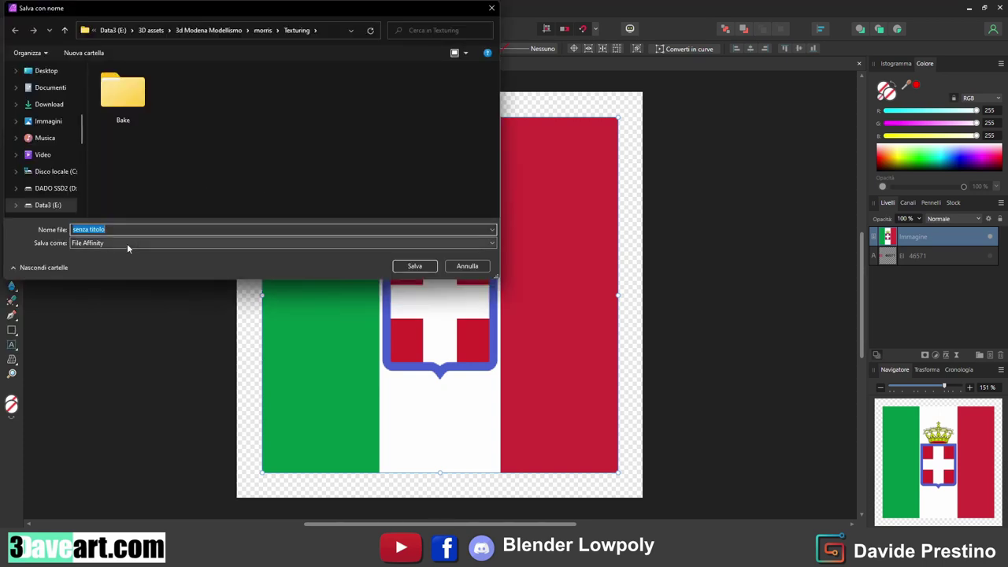
{"action": "left_click", "coordinate": [472, 266]}
{"action": "left_click", "coordinate": [35, 9]}
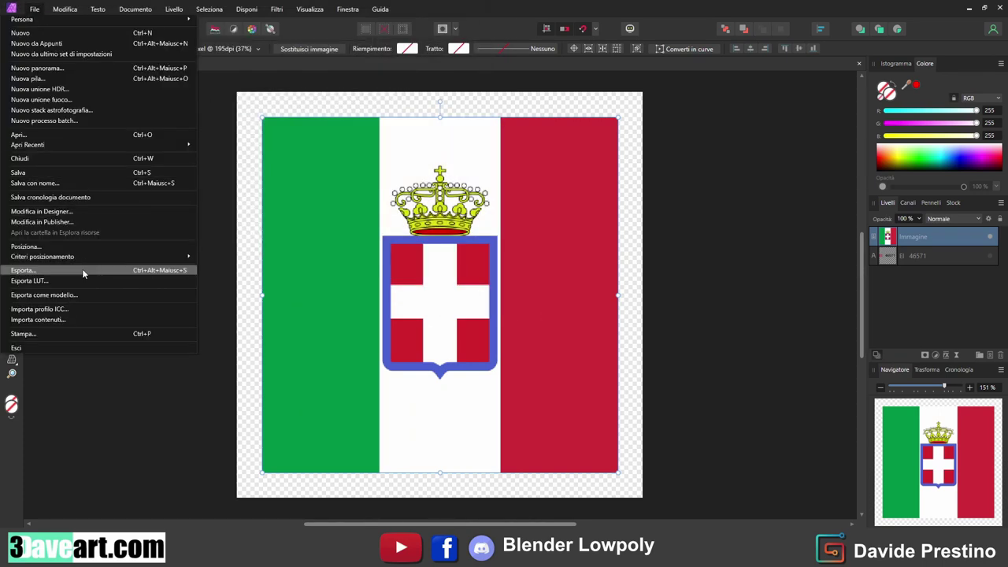
{"action": "left_click", "coordinate": [82, 266]}
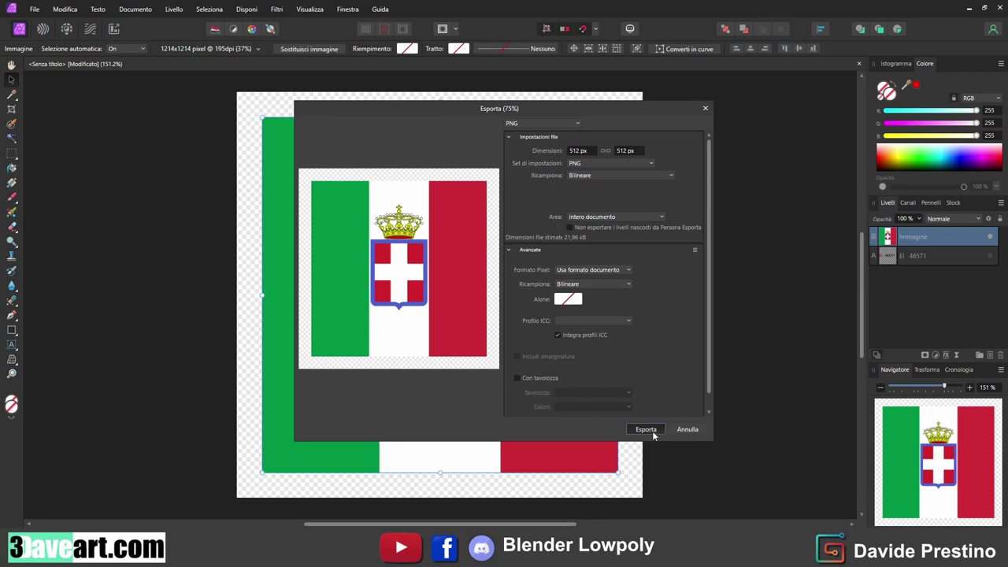
{"action": "left_click", "coordinate": [653, 435]}
{"action": "type", "text": "B"}
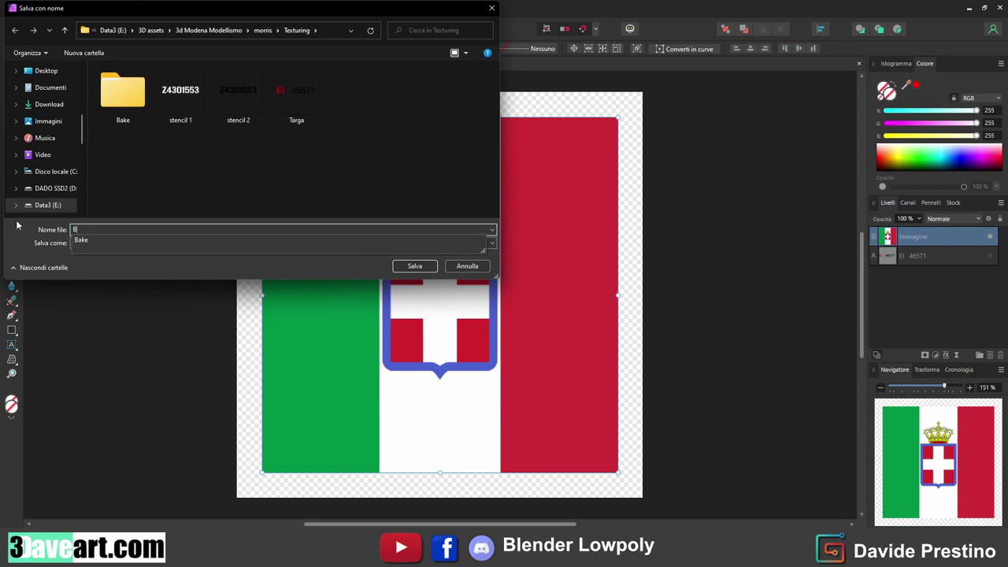
{"action": "type", "text": "andiera"}
{"action": "key", "text": "Return"}
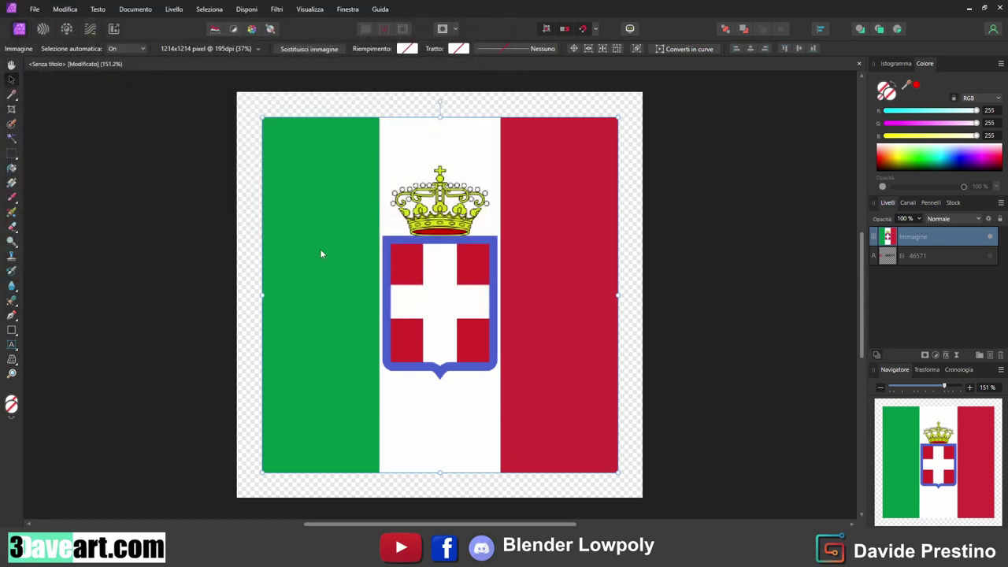
Step: Hide the flag and place a widened white rectangle beneath the plate text
{"action": "left_click", "coordinate": [990, 236]}
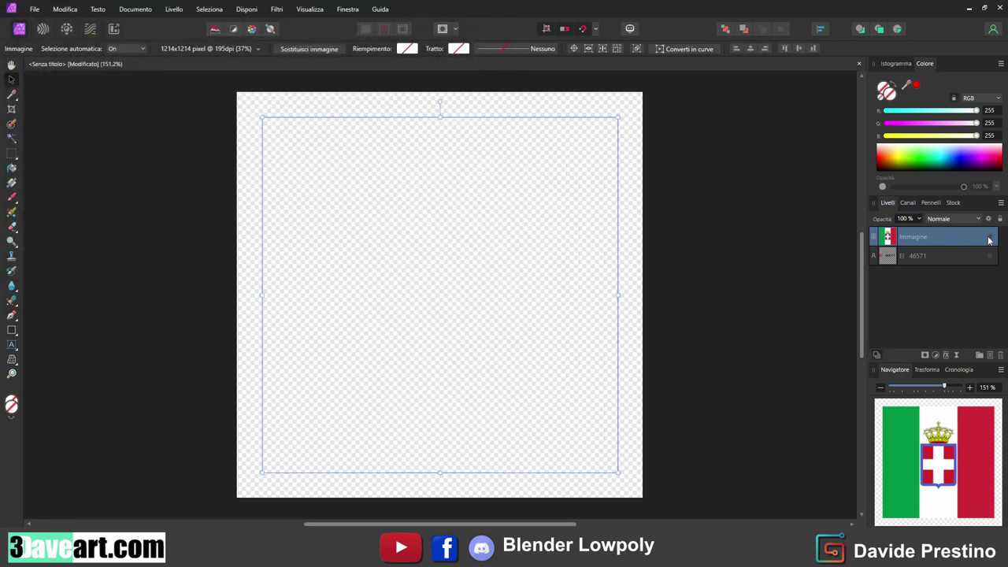
{"action": "left_click", "coordinate": [12, 331]}
{"action": "left_click_drag", "start_coordinate": [266, 175], "coordinate": [625, 420]}
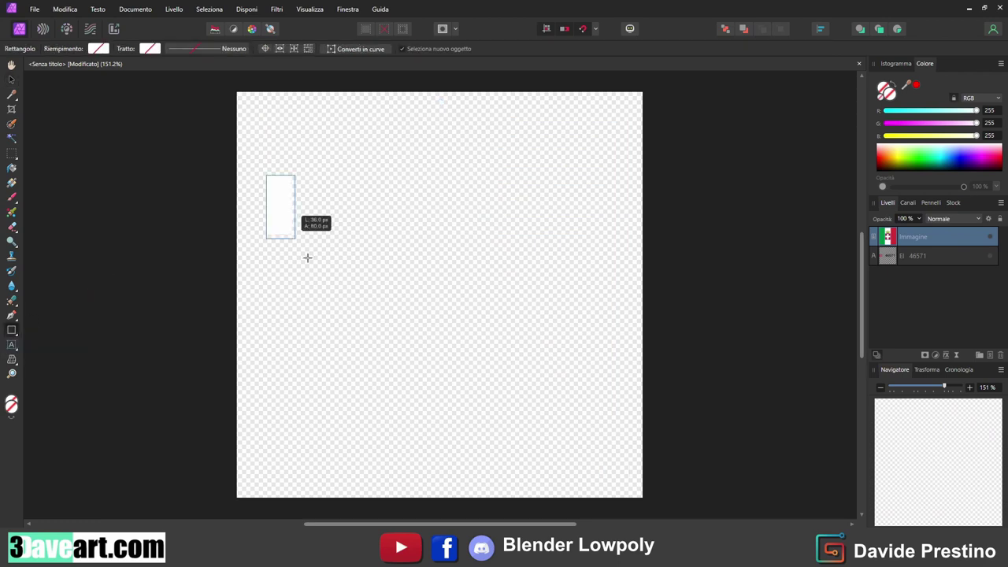
{"action": "key", "text": "v"}
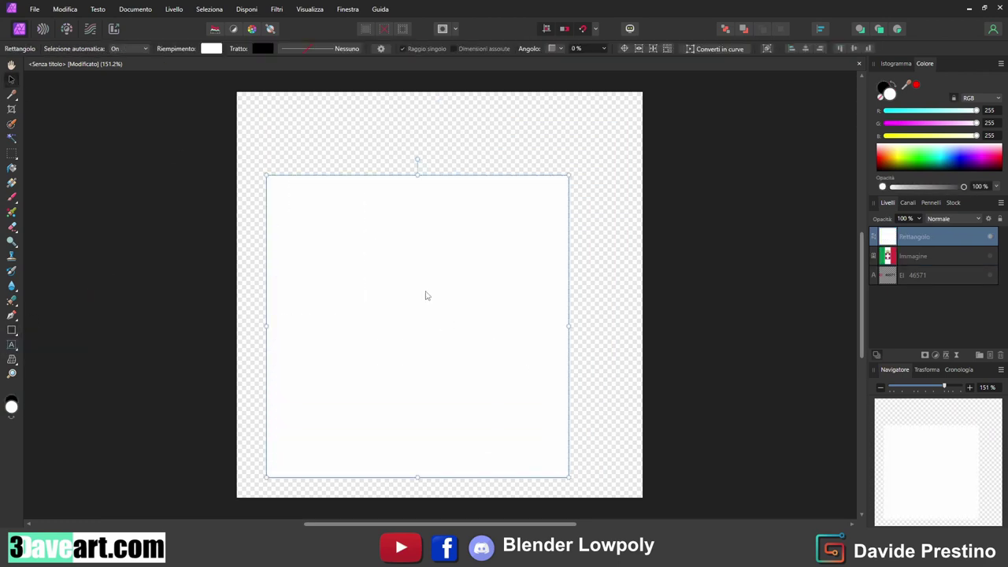
{"action": "left_click_drag", "start_coordinate": [424, 297], "coordinate": [447, 266]}
{"action": "left_click_drag", "start_coordinate": [289, 294], "coordinate": [258, 294]}
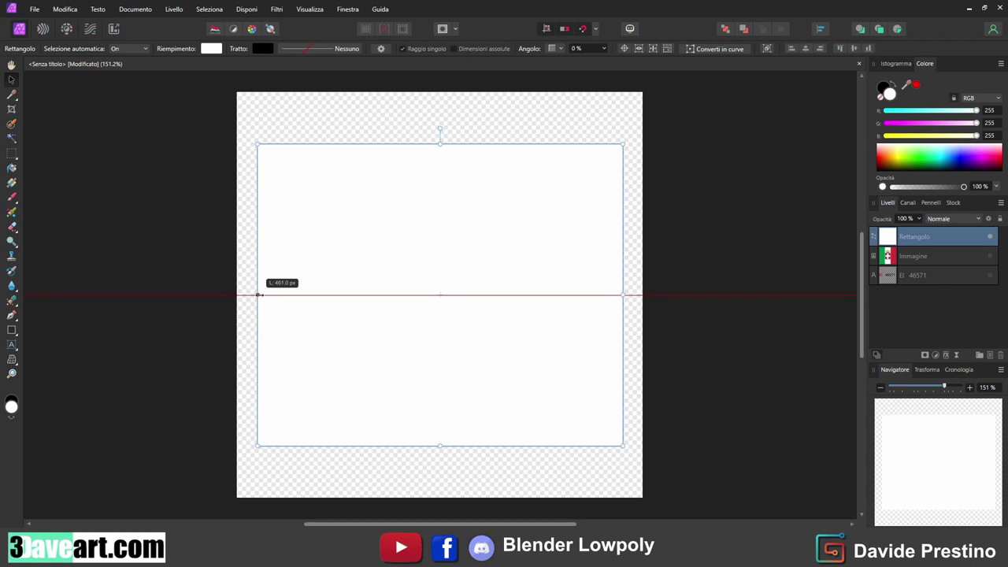
{"action": "left_click_drag", "start_coordinate": [888, 236], "coordinate": [910, 303]}
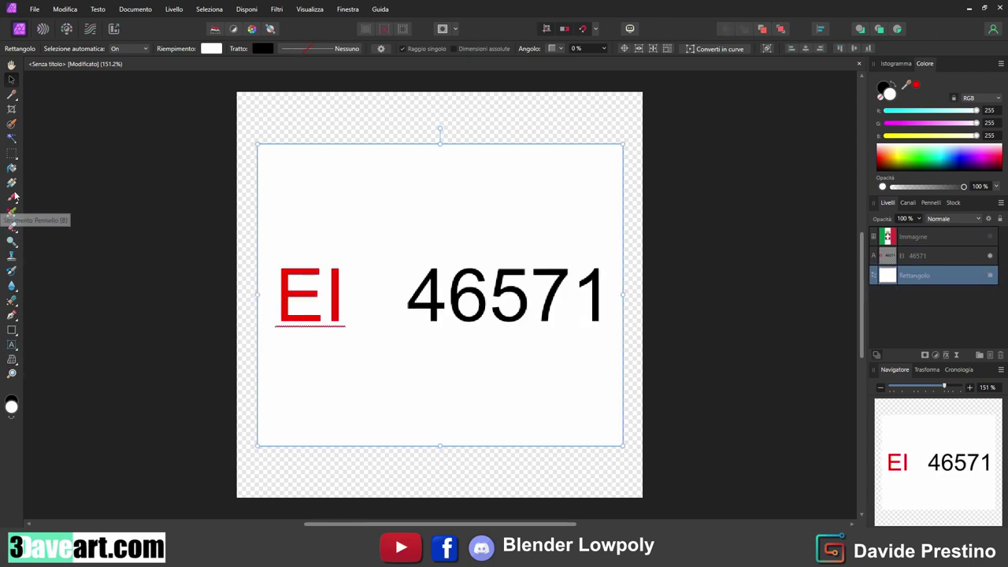
Step: Move 46571 onto a new line below EI, enlarge the text and centre it
{"action": "left_click", "coordinate": [12, 344]}
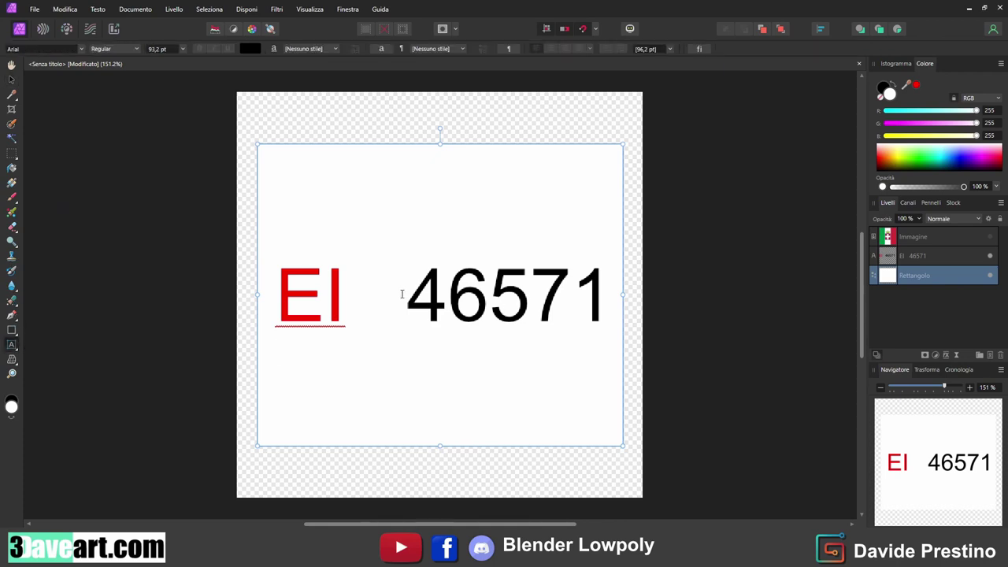
{"action": "left_click", "coordinate": [404, 295]}
{"action": "key", "text": "Return"}
{"action": "left_click", "coordinate": [11, 79]}
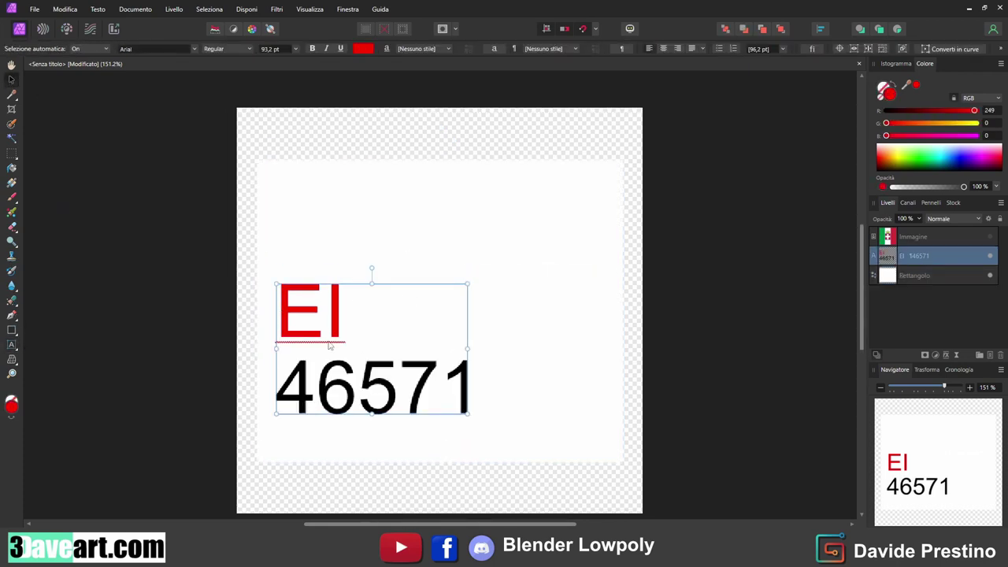
{"action": "left_click_drag", "start_coordinate": [468, 414], "coordinate": [618, 430]}
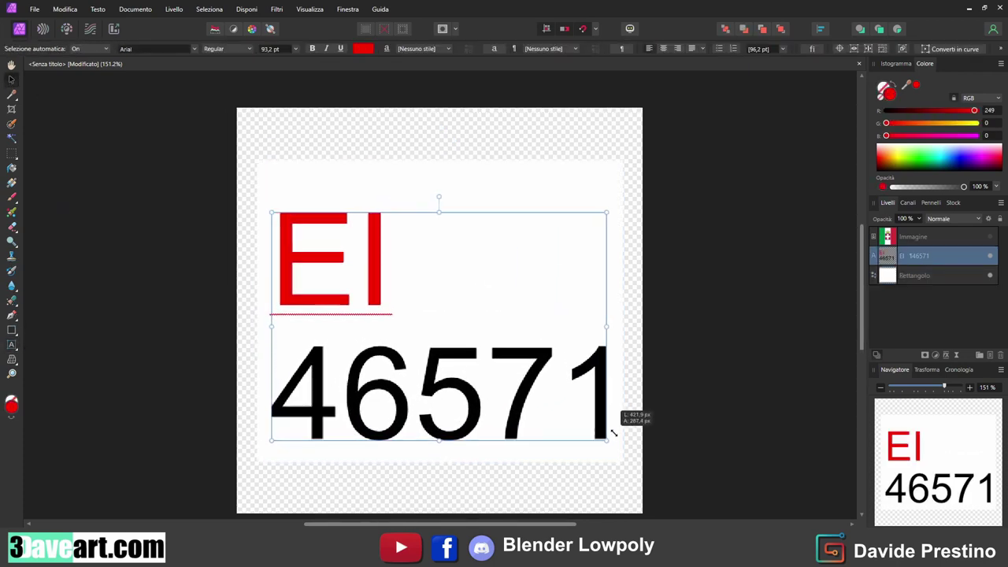
{"action": "left_click_drag", "start_coordinate": [372, 256], "coordinate": [374, 243]}
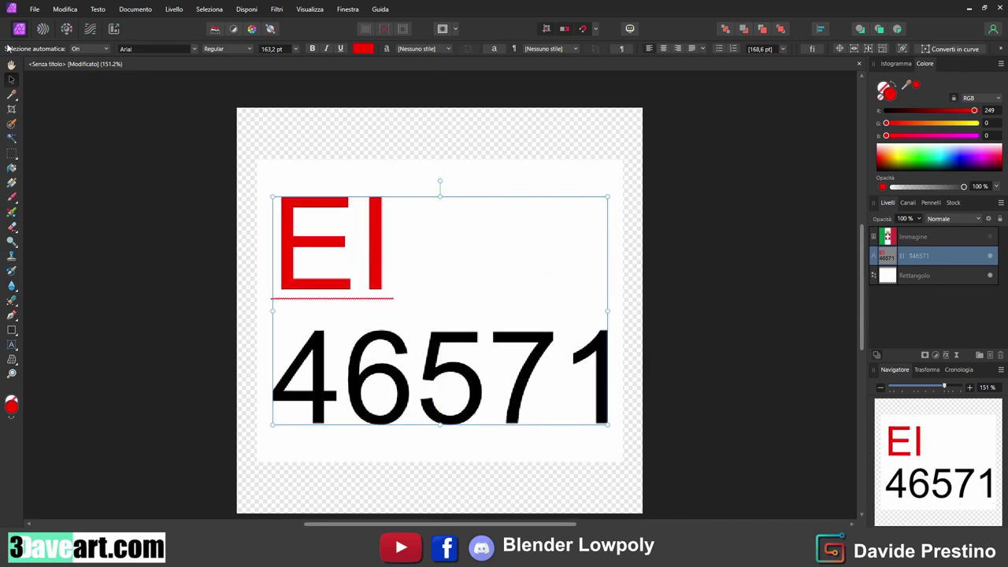
Step: Export the new plate as a PNG named Targa 2
{"action": "left_click", "coordinate": [34, 8]}
{"action": "left_click", "coordinate": [36, 259]}
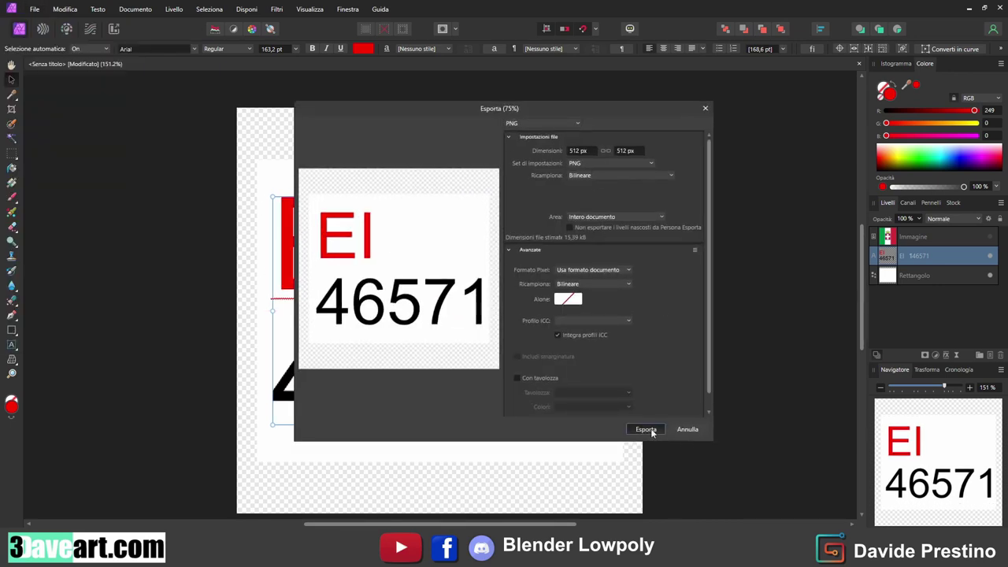
{"action": "left_click", "coordinate": [646, 430]}
{"action": "left_click", "coordinate": [355, 94]}
{"action": "left_click", "coordinate": [106, 229]}
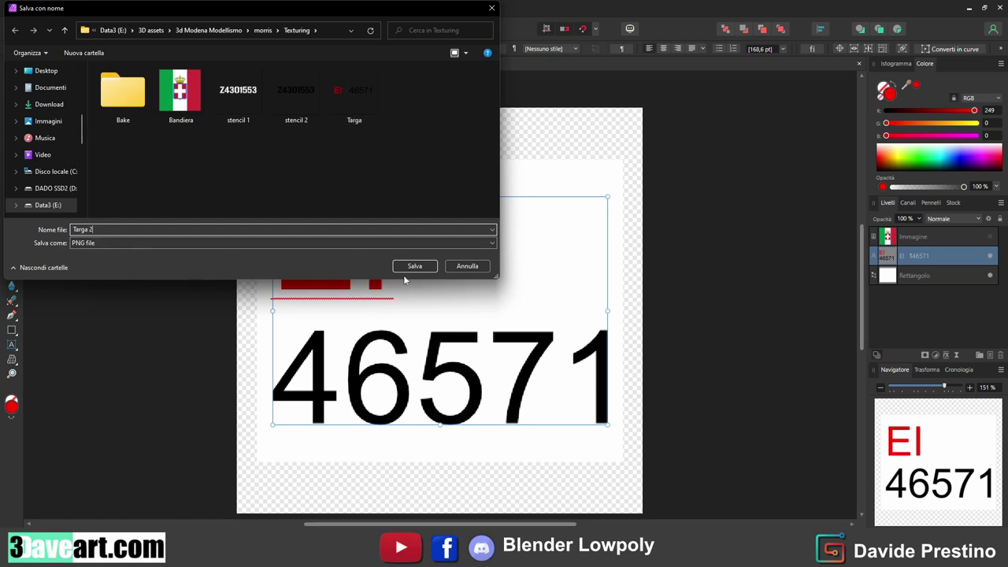
{"action": "key", "text": "Return"}
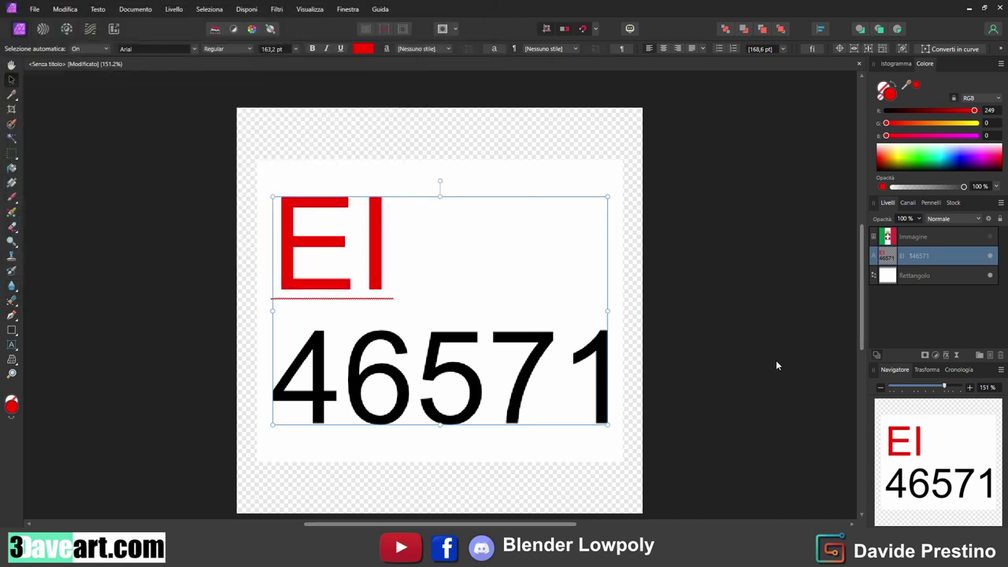
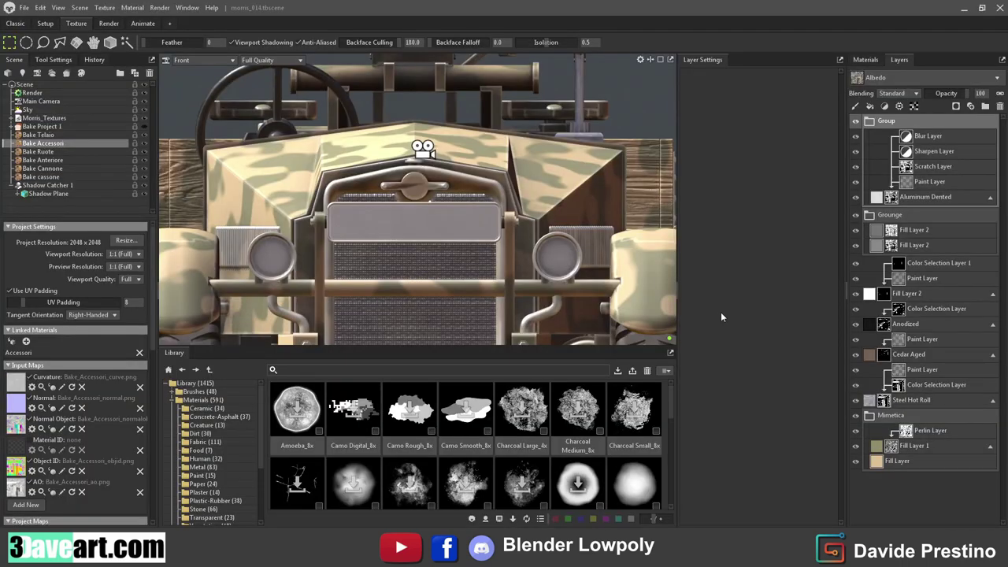
Step: Collapse the Grounge, Mimetica and other groups and their sub-layers in the Accessori stack
{"action": "left_click", "coordinate": [991, 197]}
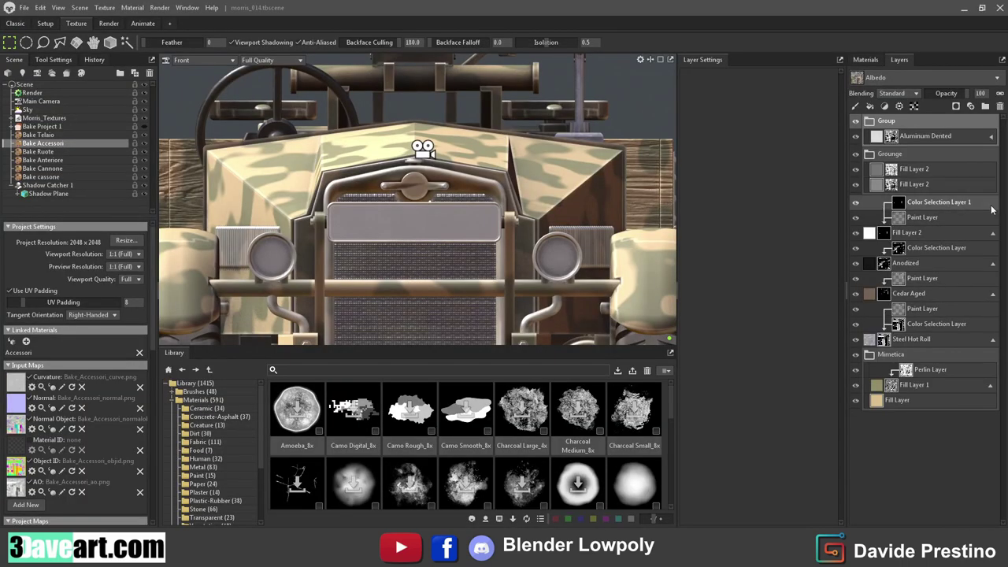
{"action": "left_click", "coordinate": [994, 233]}
{"action": "left_click", "coordinate": [870, 154]}
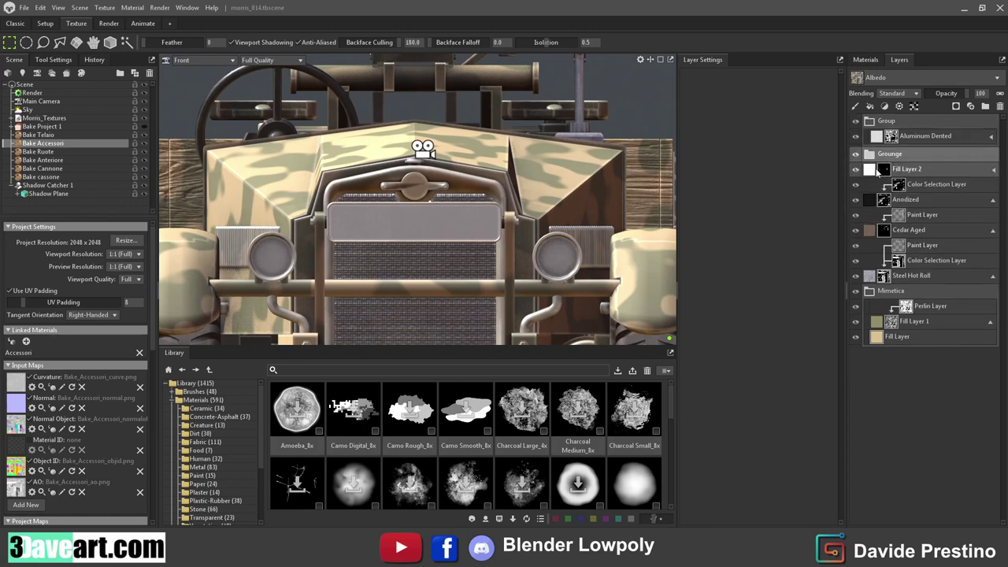
{"action": "left_click", "coordinate": [870, 276]}
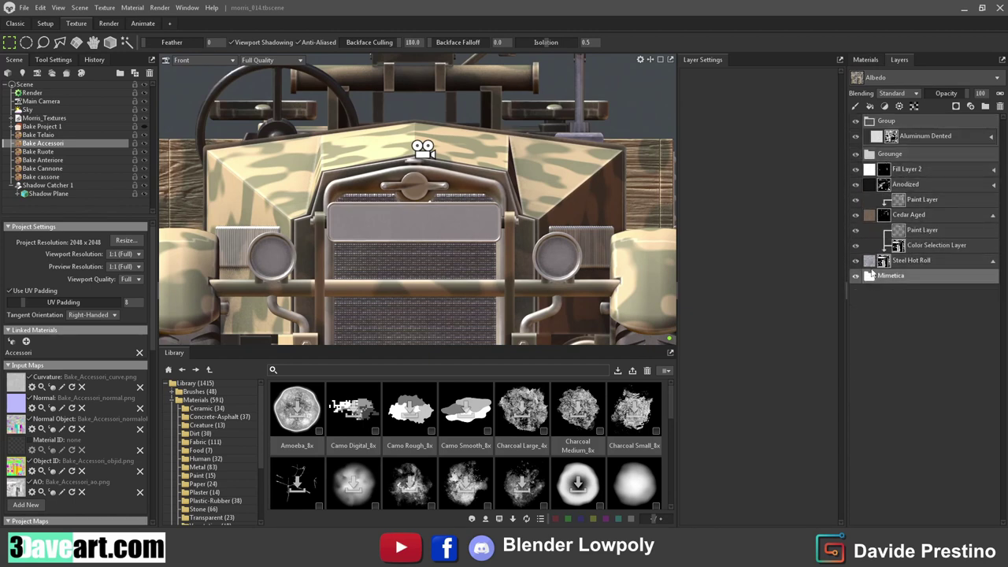
{"action": "left_click", "coordinate": [871, 154]}
{"action": "left_click", "coordinate": [870, 155]}
{"action": "left_click", "coordinate": [994, 184]}
{"action": "left_click", "coordinate": [992, 199]}
{"action": "left_click", "coordinate": [993, 214]}
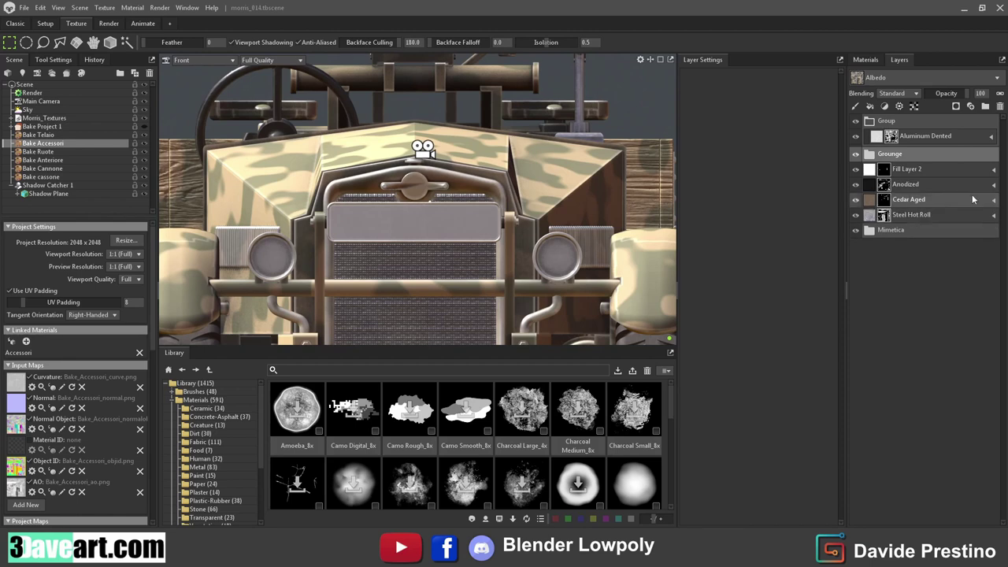
Step: Add a new fill layer at the top of the stack, undoing an accidental extra group
{"action": "left_click", "coordinate": [925, 120]}
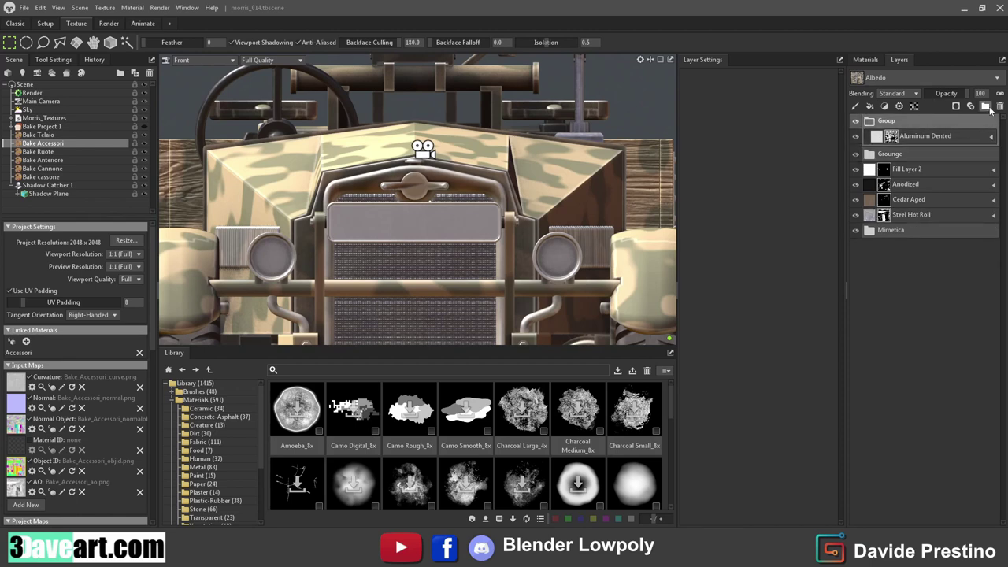
{"action": "left_click", "coordinate": [986, 107]}
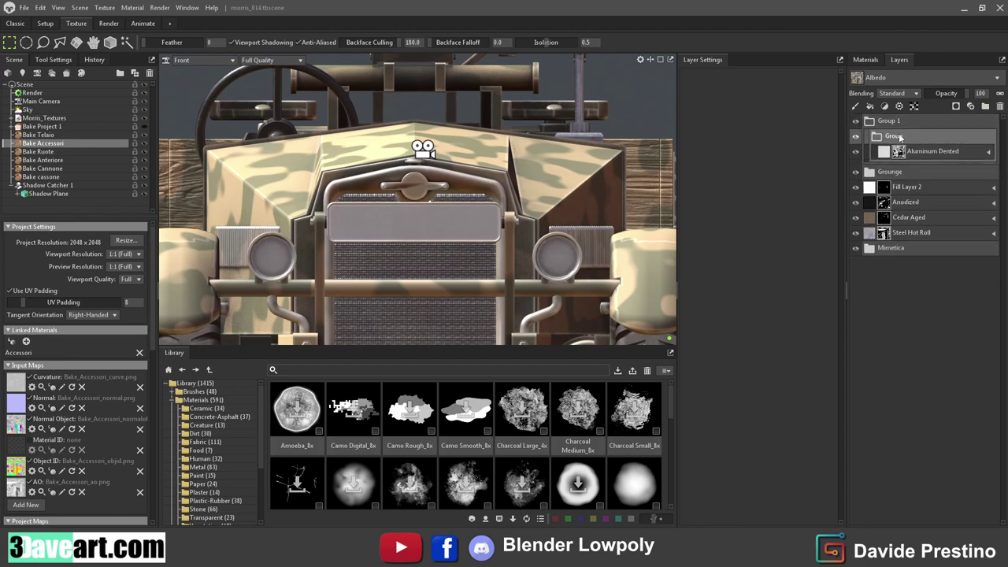
{"action": "key", "text": "ctrl+z"}
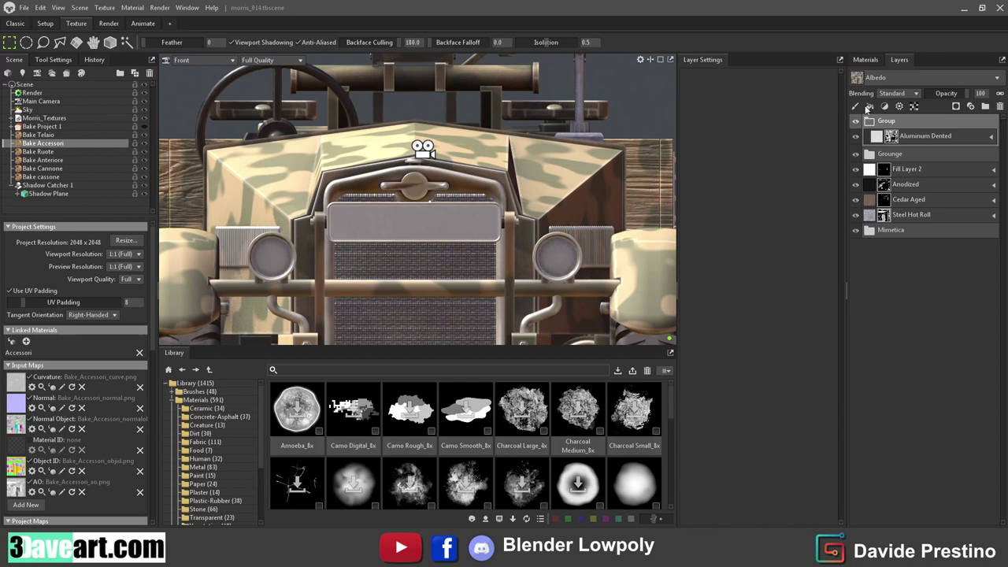
{"action": "left_click", "coordinate": [871, 107]}
{"action": "type", "text": "Targa art"}
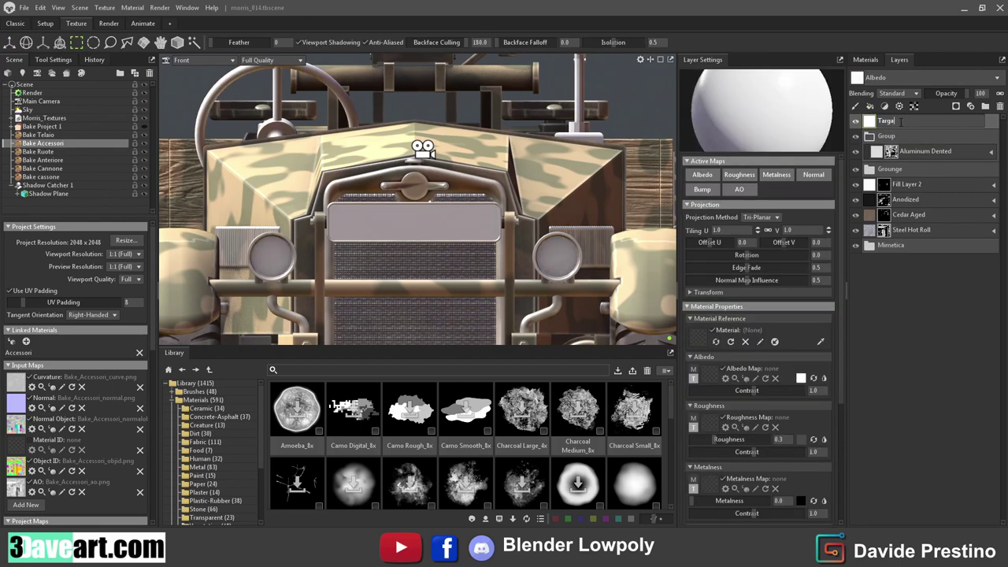
Step: Try a 'Targa ant' fill layer with metalness off and roughness 1.0, then delete it
{"action": "key", "text": "Return"}
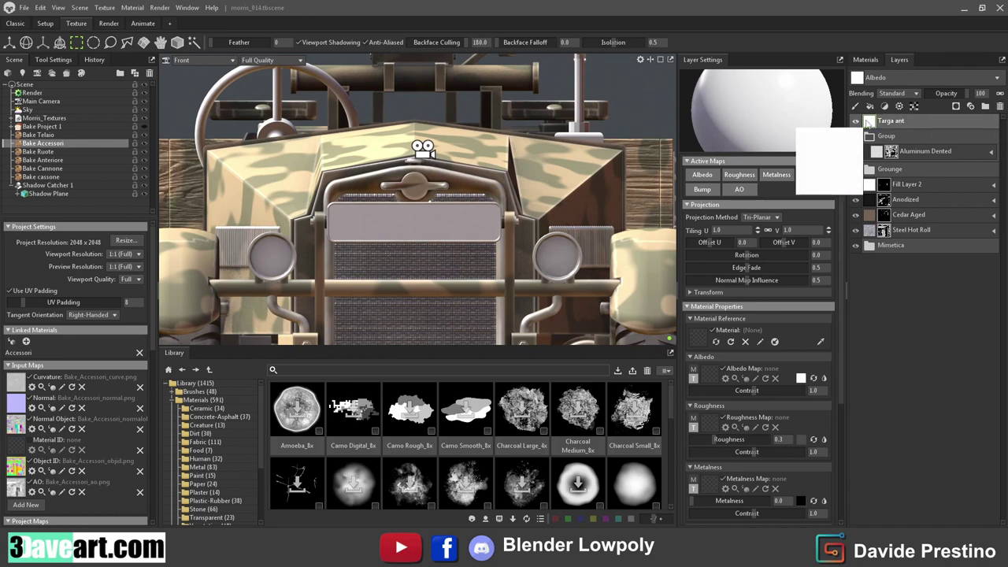
{"action": "left_click", "coordinate": [769, 175]}
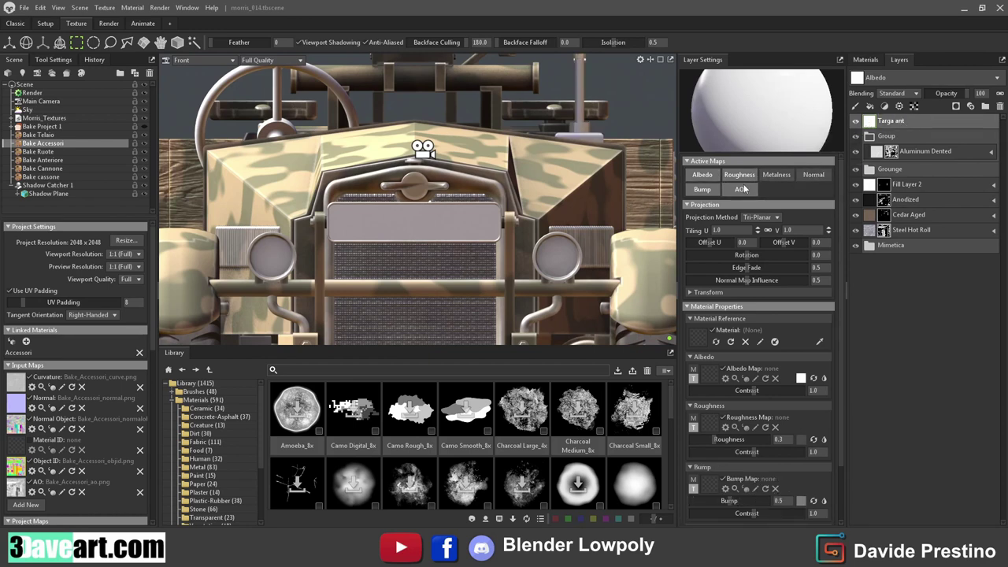
{"action": "left_click_drag", "start_coordinate": [727, 445], "coordinate": [796, 443]}
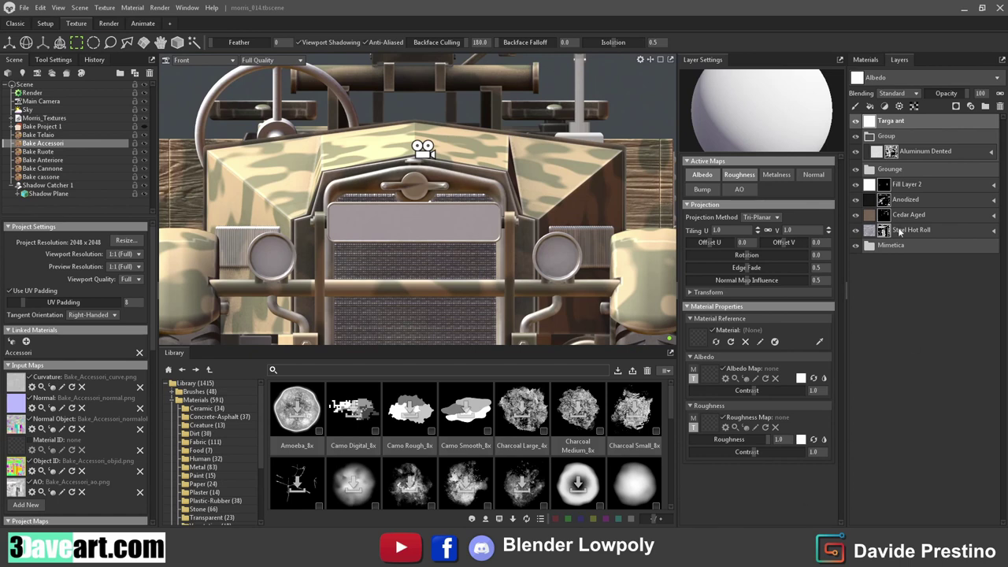
{"action": "left_click", "coordinate": [999, 107]}
Step: Add a paint layer with metalness off, Targa.png as albedo, projected Fit To Brush
{"action": "left_click", "coordinate": [856, 105]}
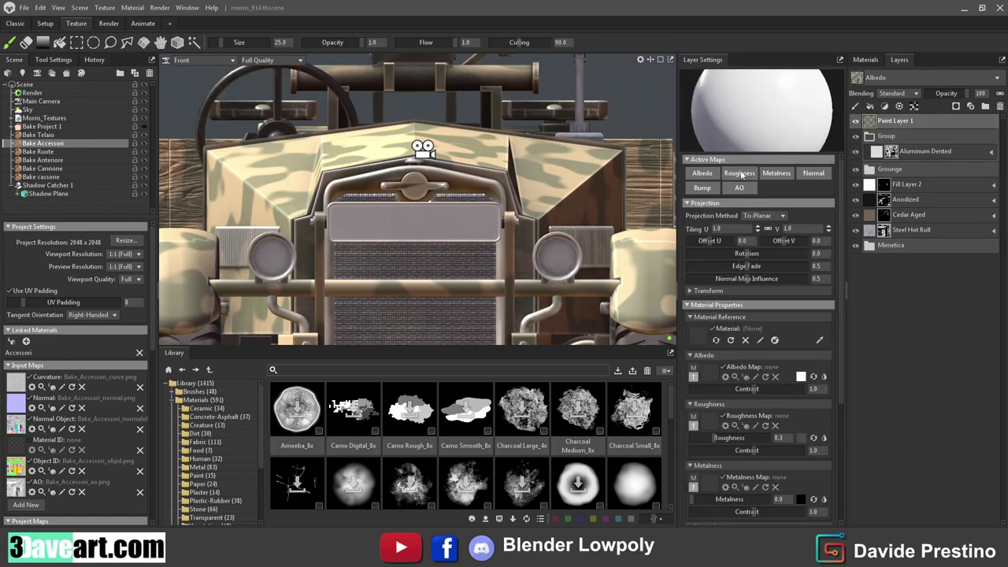
{"action": "left_click", "coordinate": [776, 175]}
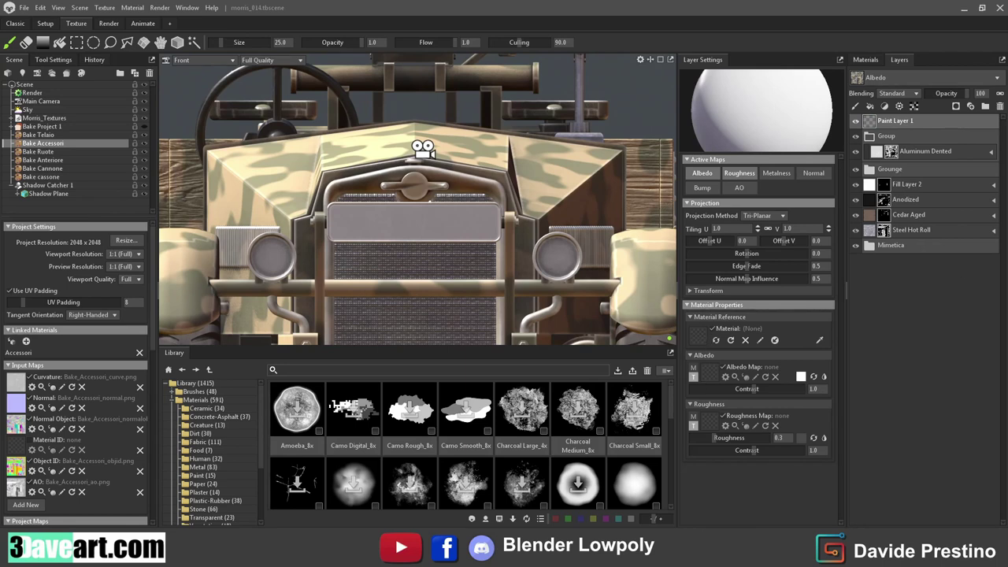
{"action": "left_click_drag", "start_coordinate": [711, 379], "coordinate": [712, 379]}
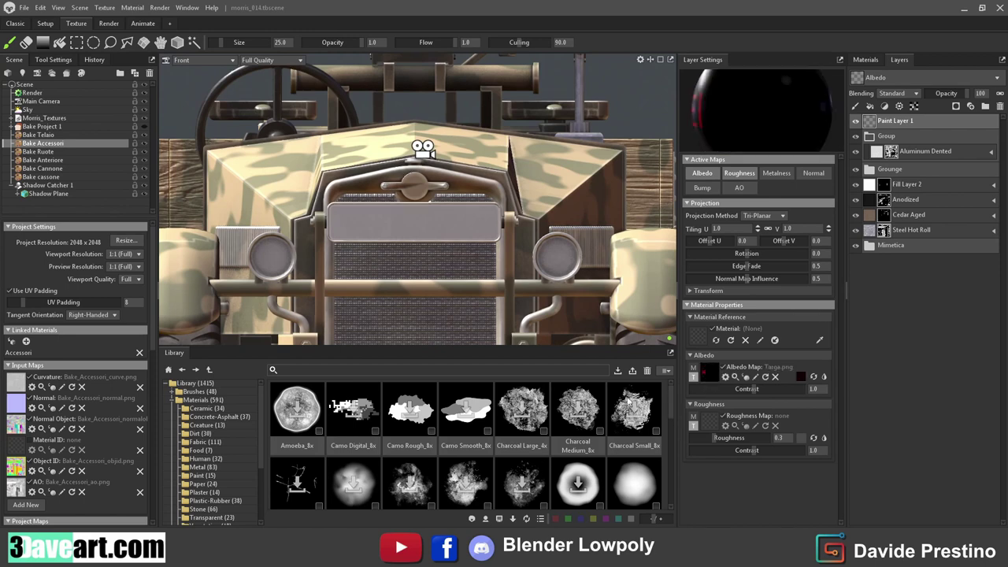
{"action": "left_click", "coordinate": [761, 215]}
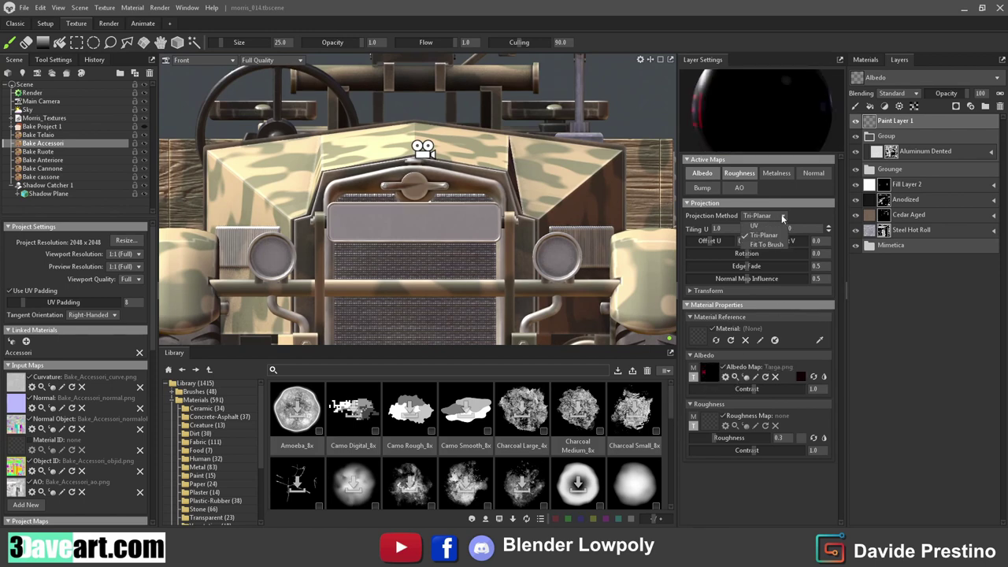
{"action": "left_click", "coordinate": [756, 251]}
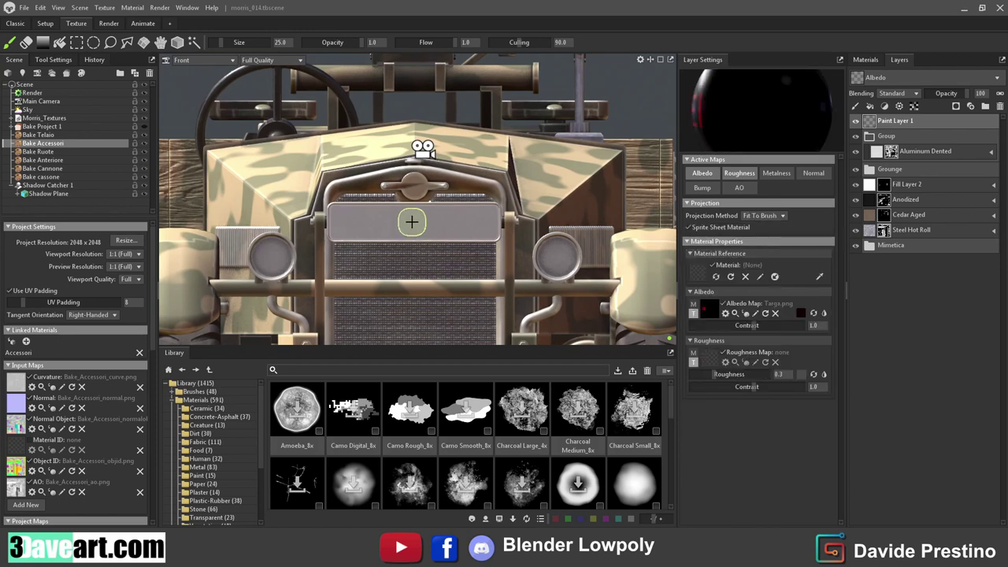
Step: Set the brush to Screen alignment, size 141 and hardness 1
{"action": "left_click", "coordinate": [53, 59]}
{"action": "left_click", "coordinate": [63, 353]}
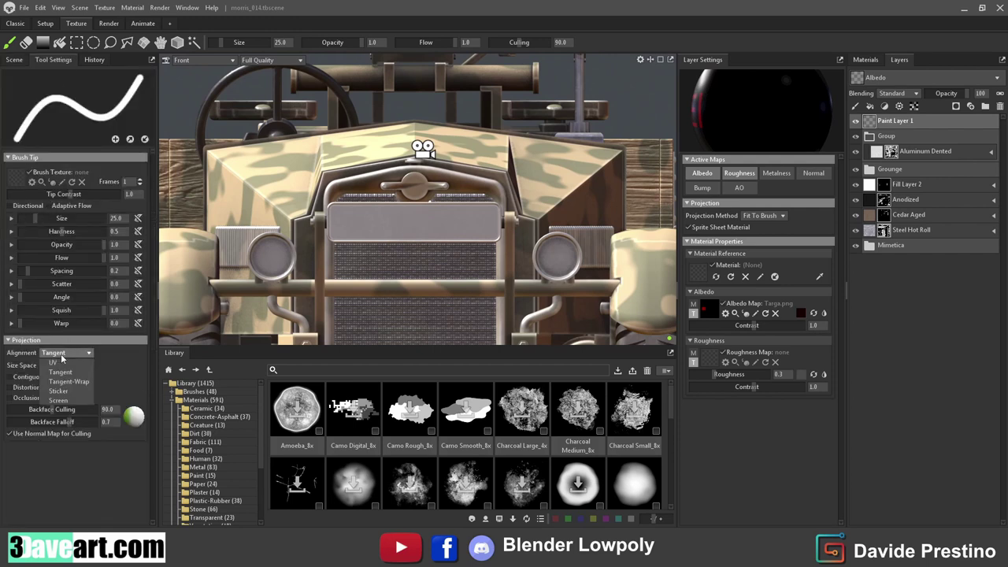
{"action": "left_click", "coordinate": [60, 401]}
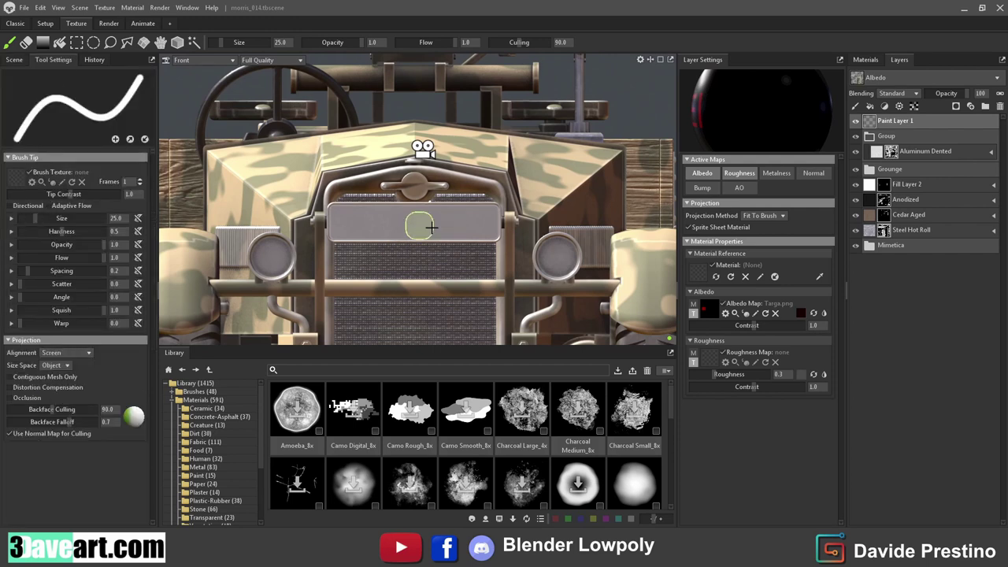
{"action": "left_click_drag", "start_coordinate": [404, 220], "coordinate": [416, 223]}
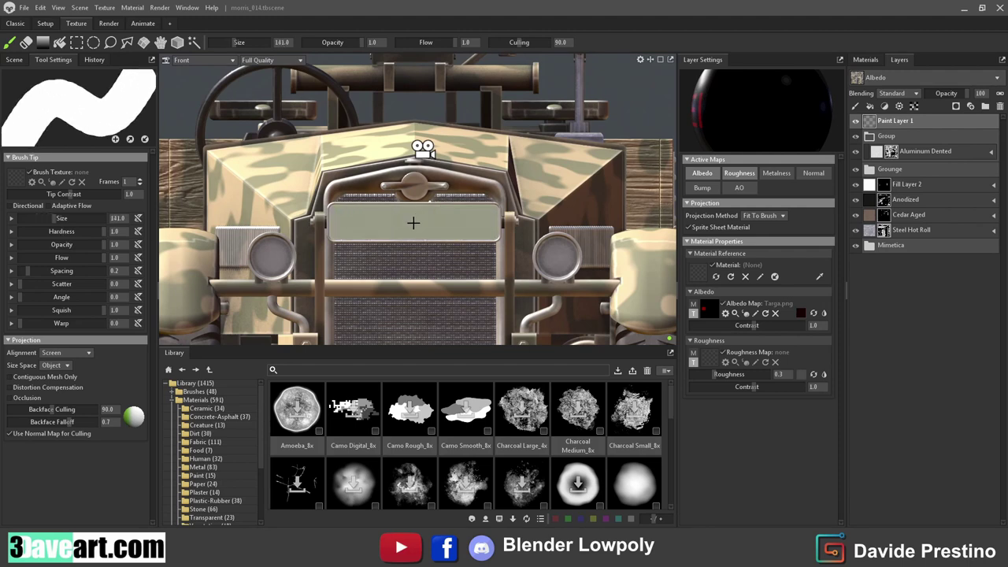
Step: Stamp the EI 46571 plate on the radiator, then paint fanale.png lenses on both headlights at size 35
{"action": "left_click", "coordinate": [415, 223]}
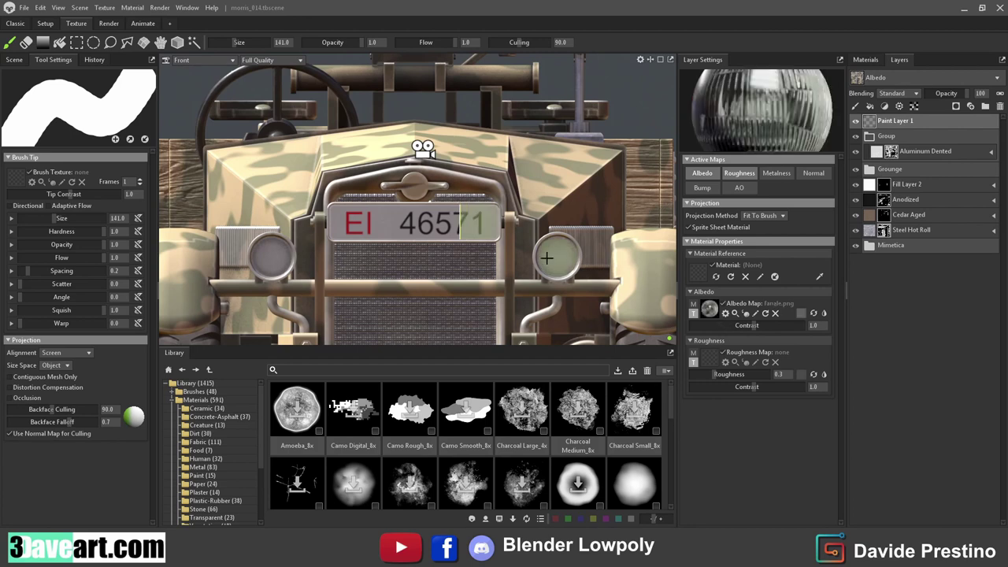
{"action": "left_click_drag", "start_coordinate": [564, 252], "coordinate": [557, 256]}
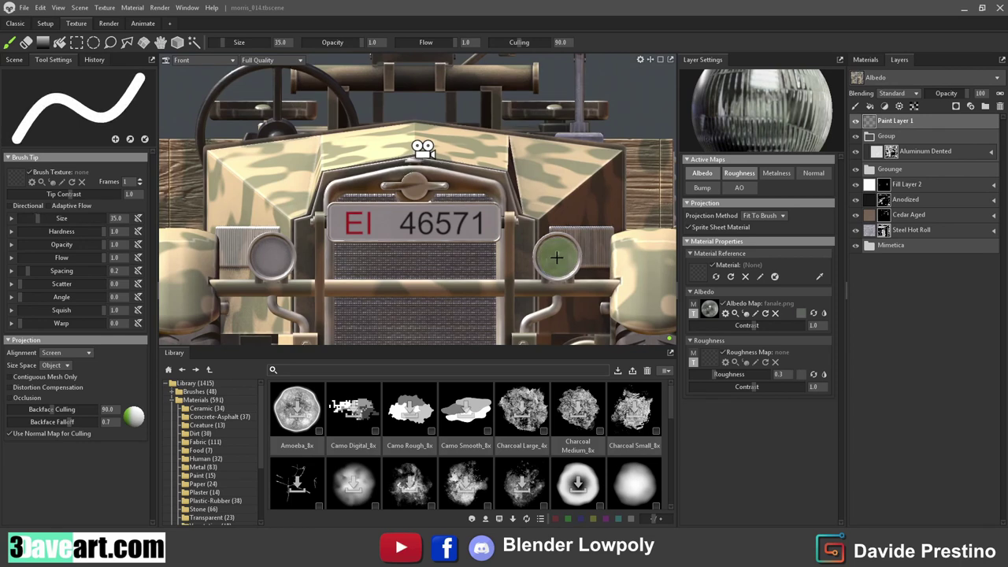
{"action": "left_click", "coordinate": [556, 256]}
{"action": "left_click", "coordinate": [271, 258]}
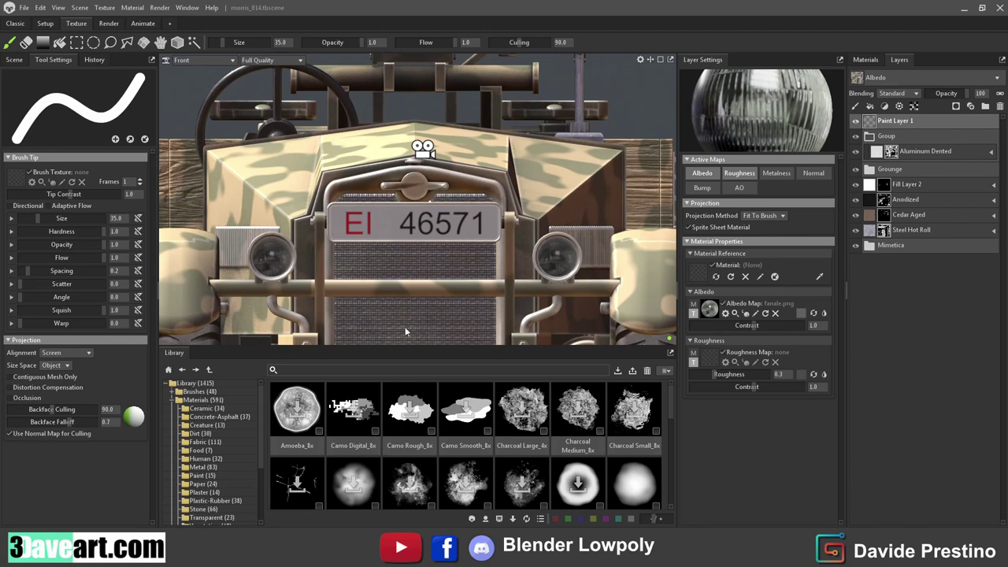
{"action": "left_click", "coordinate": [197, 60]}
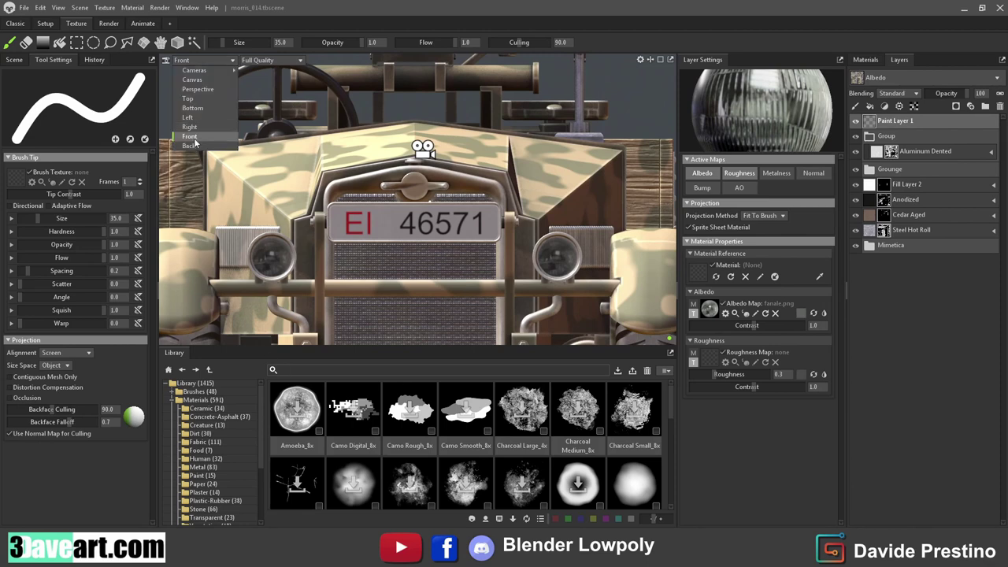
Step: Switch to the Back view, load Bandiera.png as albedo, and select Bake Cannone in the scene tree
{"action": "left_click", "coordinate": [195, 145]}
{"action": "scroll", "scroll_direction": "down", "scroll_amount": 3}
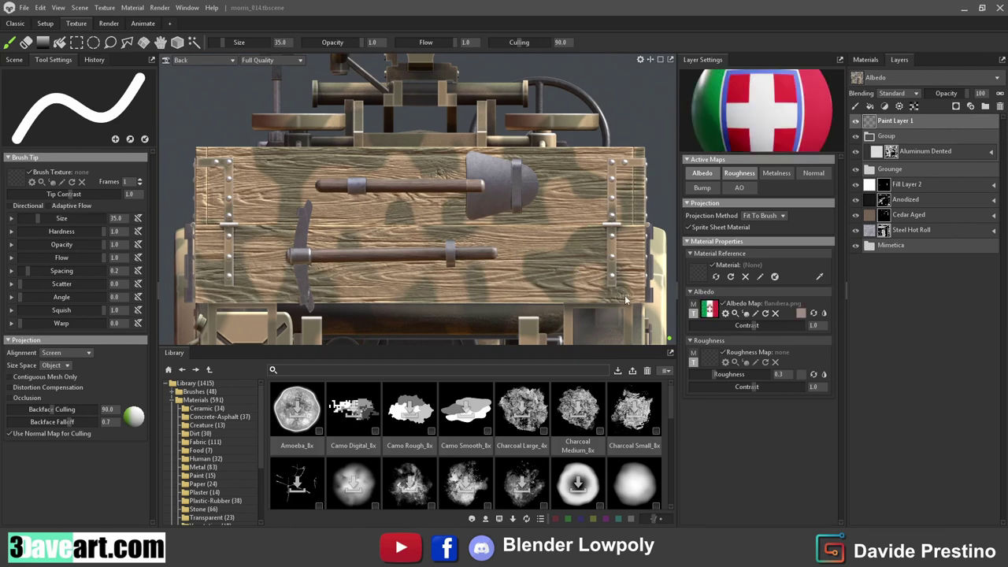
{"action": "left_click", "coordinate": [15, 59]}
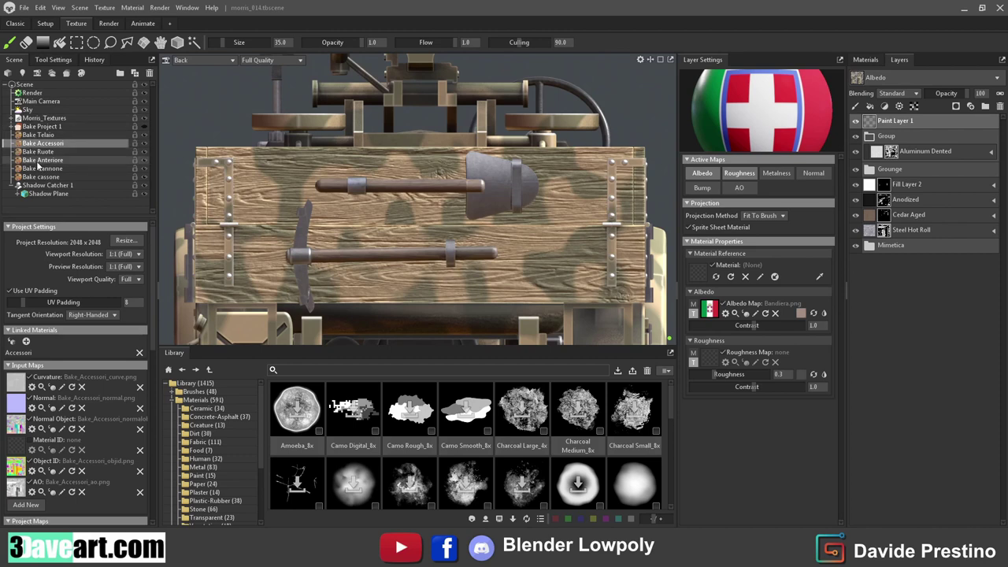
{"action": "left_click", "coordinate": [41, 167]}
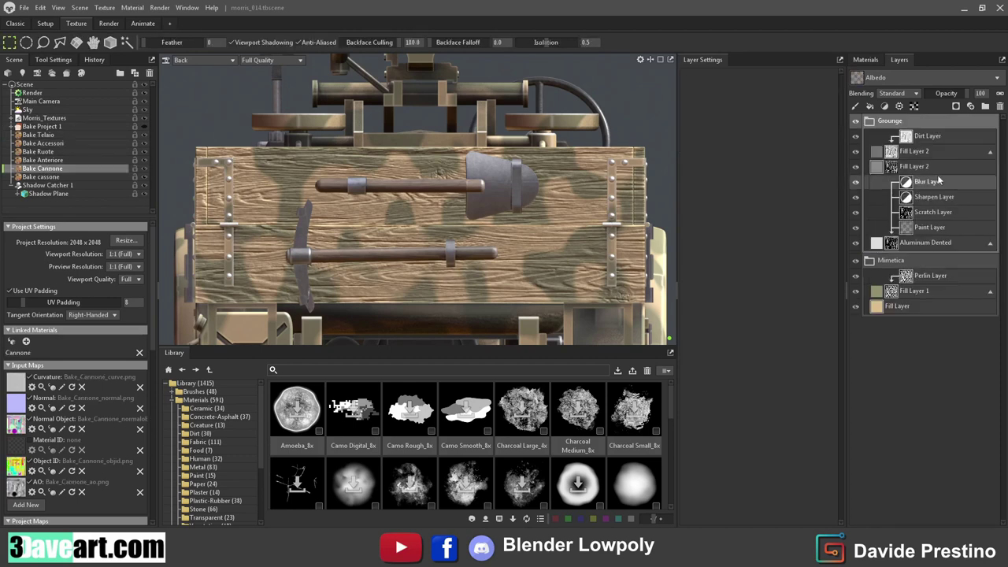
Step: Add a paint layer to Cannone with metalness off, Targa 2.png as albedo, projected Fit To Brush
{"action": "left_click", "coordinate": [857, 107]}
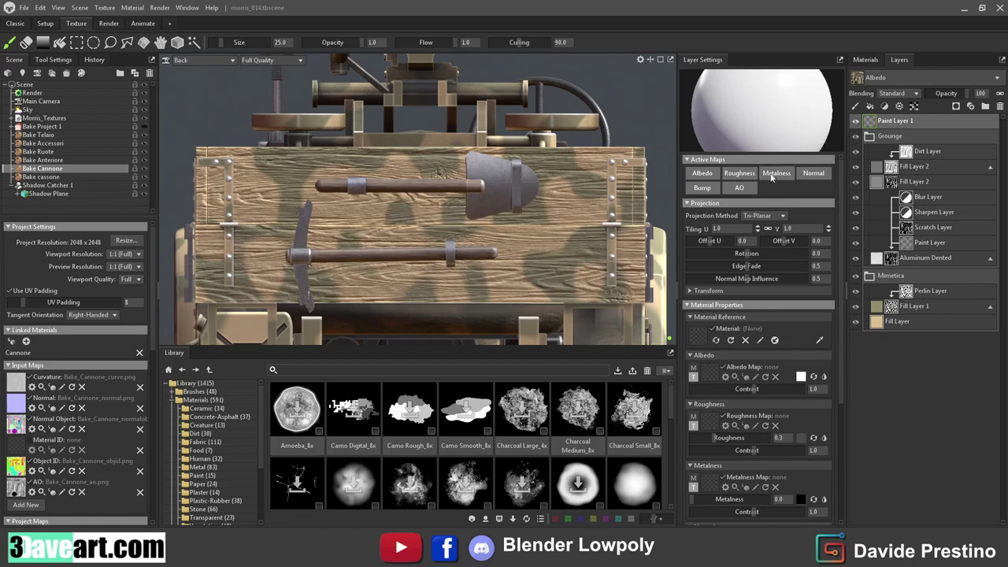
{"action": "left_click", "coordinate": [774, 174]}
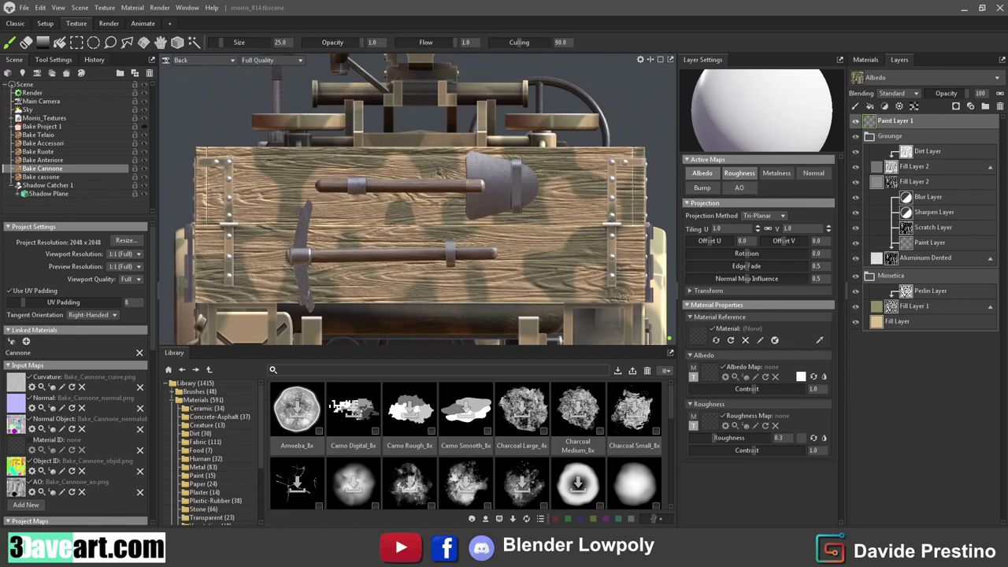
{"action": "left_click_drag", "start_coordinate": [709, 373], "coordinate": [707, 375]}
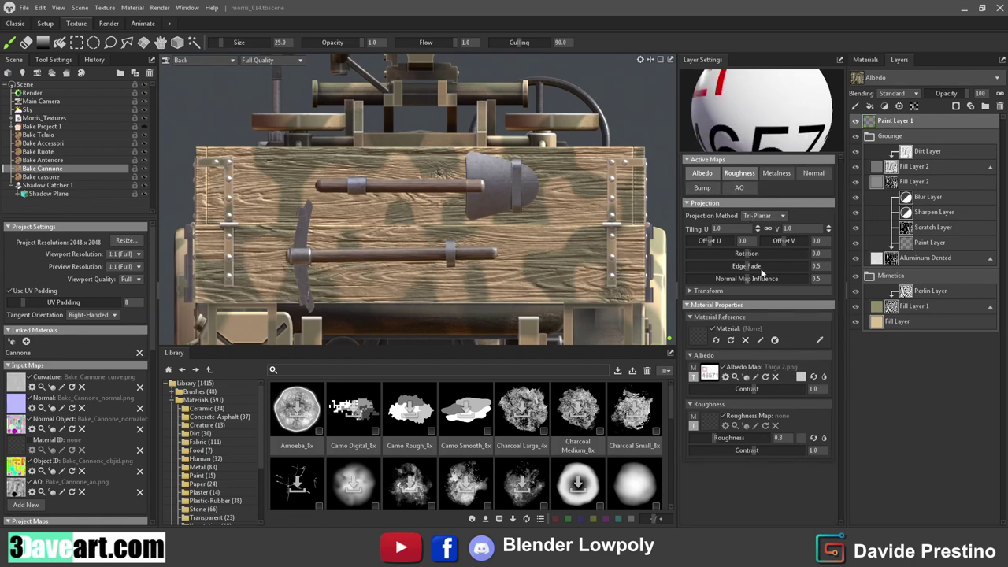
{"action": "left_click", "coordinate": [762, 215]}
{"action": "left_click", "coordinate": [760, 245]}
Step: Set the brush to full hardness and Screen alignment, then switch to the Bake cassone project
{"action": "left_click", "coordinate": [53, 60]}
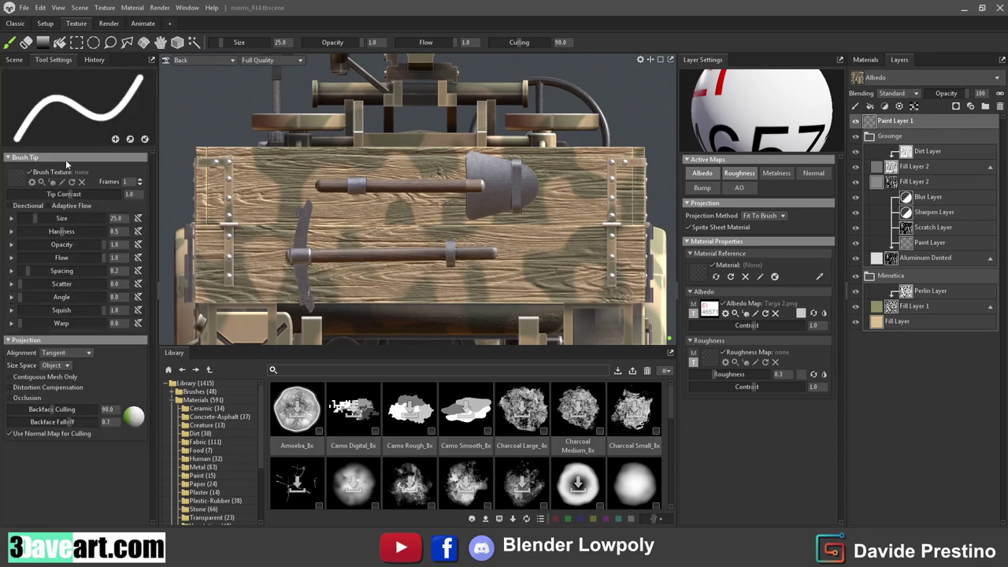
{"action": "left_click_drag", "start_coordinate": [66, 232], "coordinate": [89, 215]}
{"action": "left_click", "coordinate": [63, 354]}
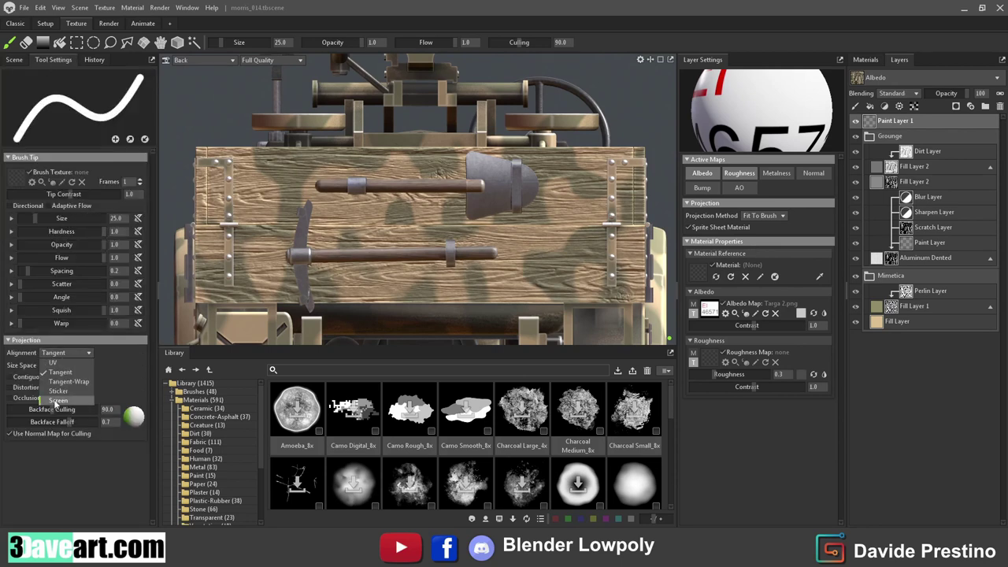
{"action": "left_click", "coordinate": [59, 400]}
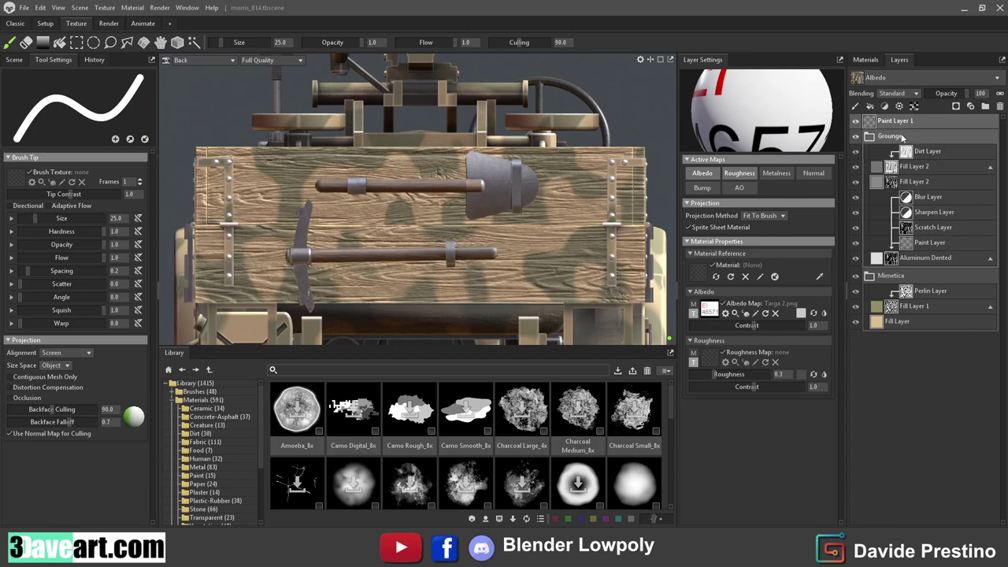
{"action": "left_click", "coordinate": [18, 61]}
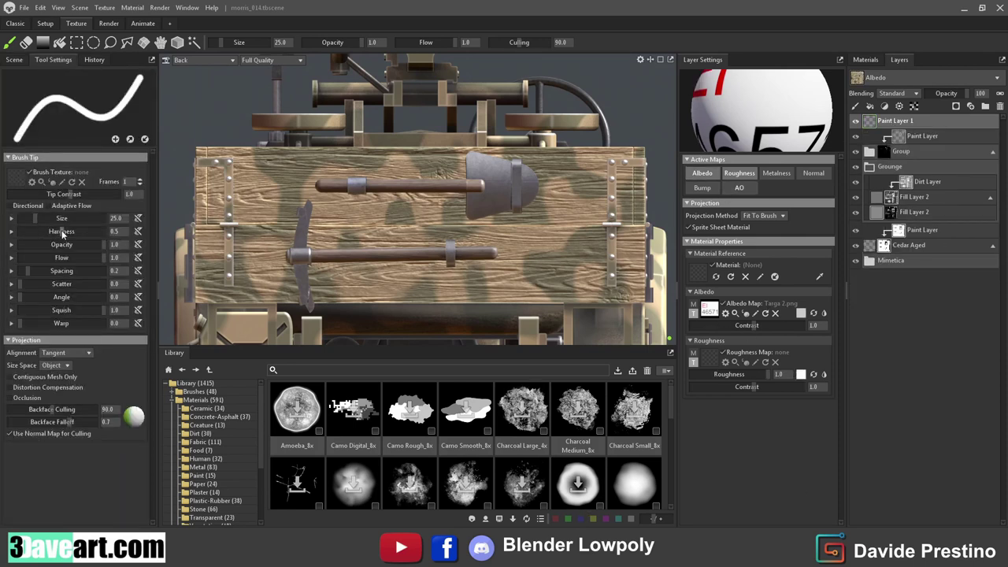
Step: Stamp the EI 46571 plate decal on the rear crate with brush size 56 and angle 180
{"action": "left_click_drag", "start_coordinate": [62, 234], "coordinate": [110, 232]}
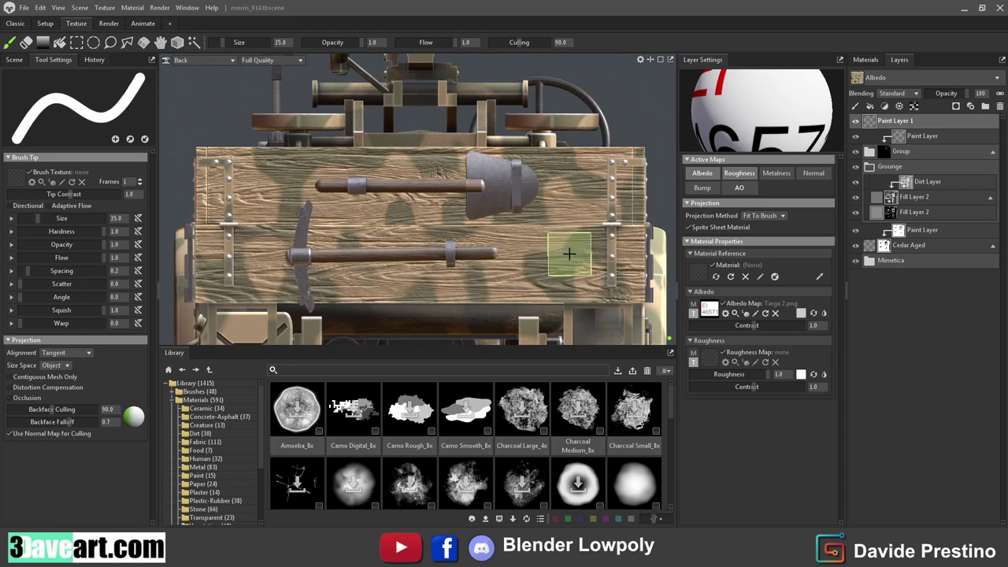
{"action": "left_click_drag", "start_coordinate": [564, 262], "coordinate": [564, 262]}
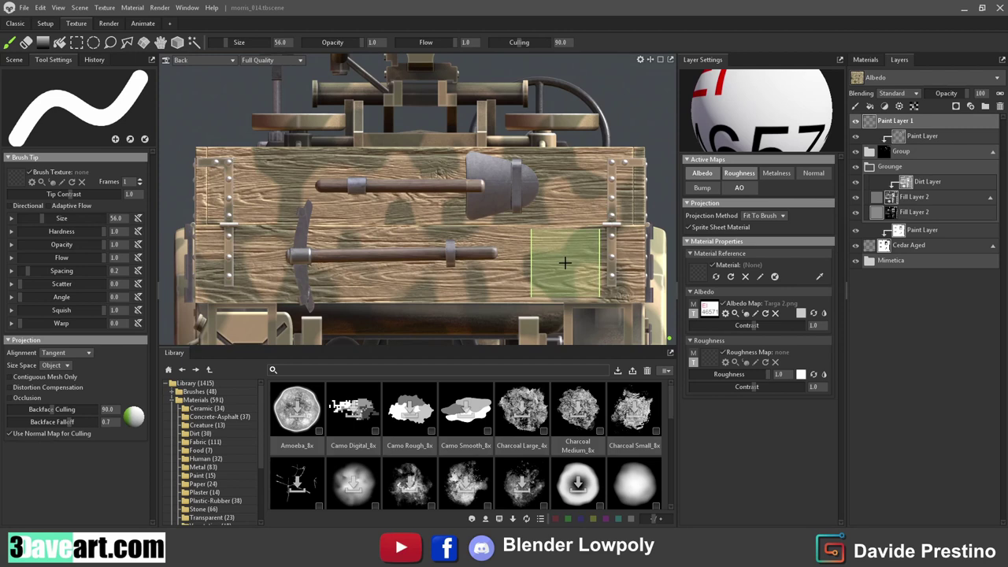
{"action": "left_click", "coordinate": [564, 263]}
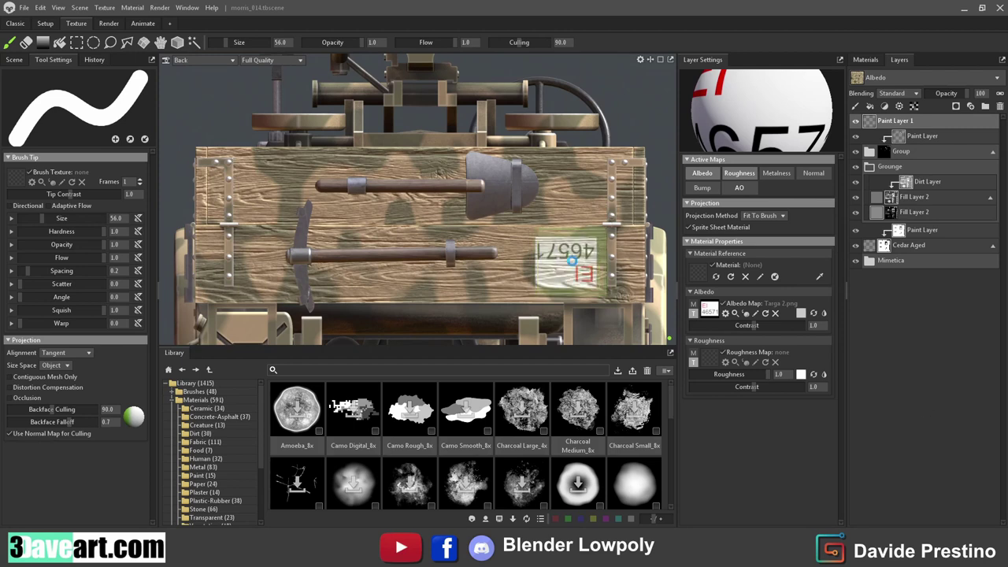
{"action": "type", "text": "180"}
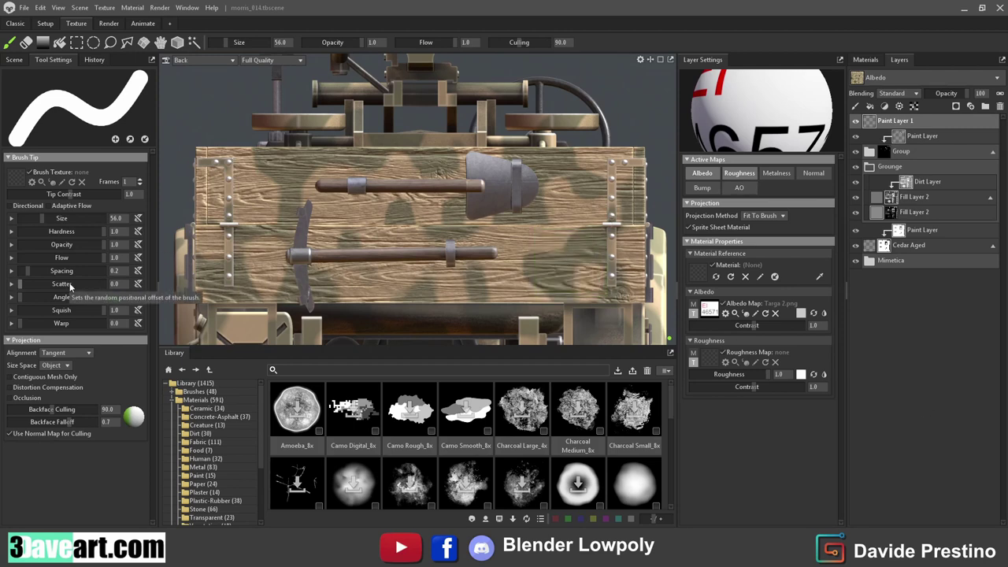
{"action": "key", "text": "Return"}
{"action": "left_click", "coordinate": [569, 264]}
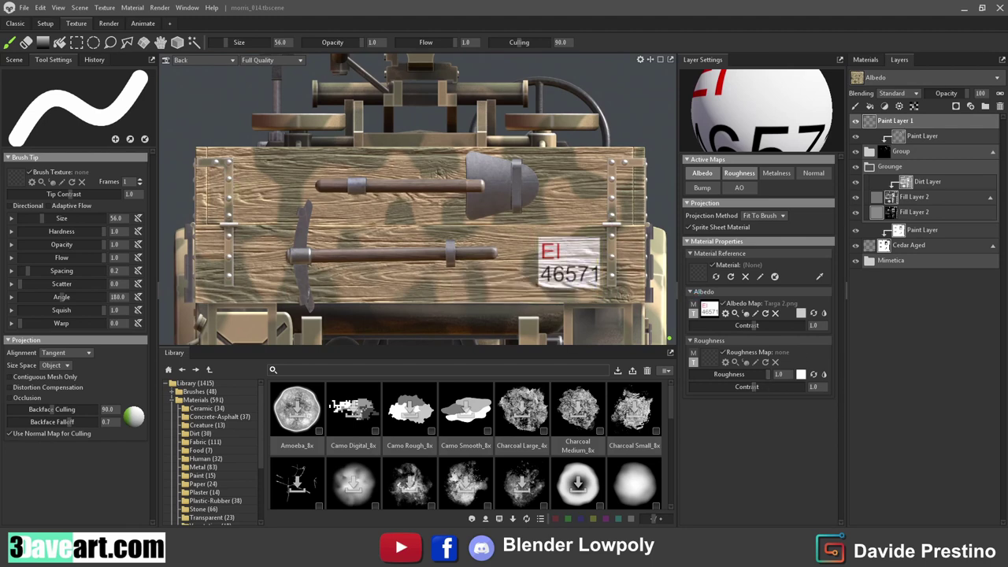
Step: Load Bandiera.png and stamp the Italian flag on the crate's upper left corner in Back view
{"action": "left_click", "coordinate": [708, 310]}
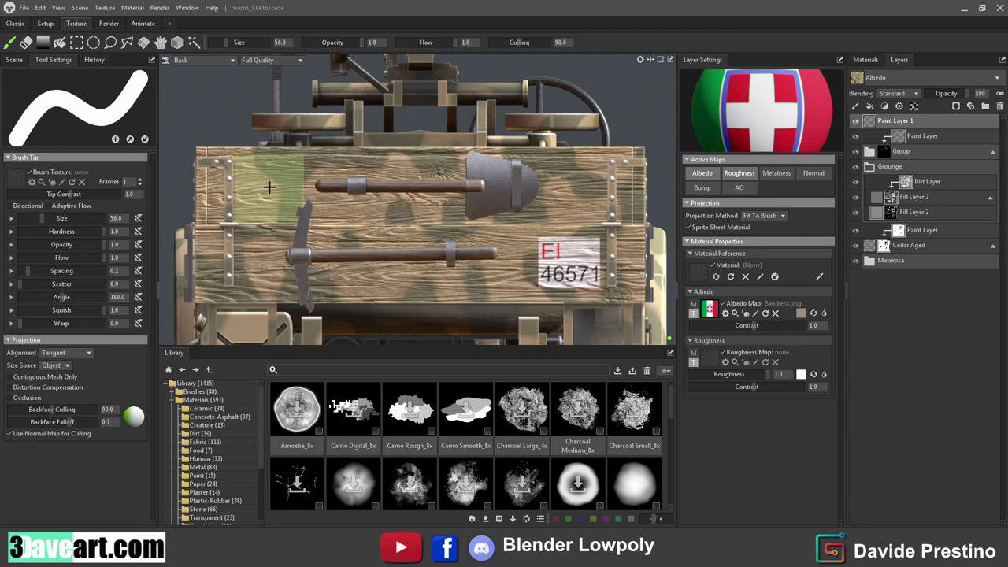
{"action": "left_click", "coordinate": [269, 188]}
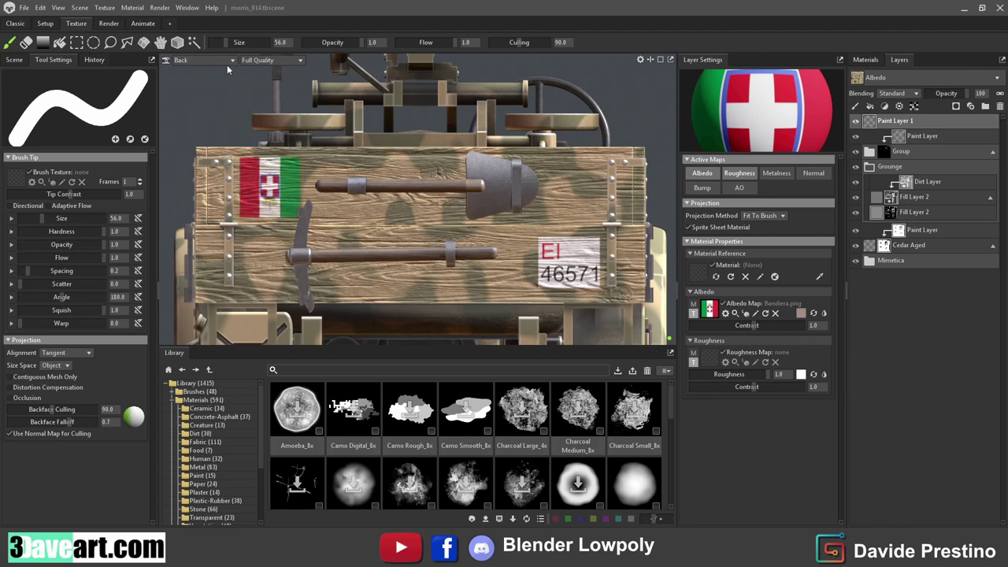
{"action": "left_click", "coordinate": [205, 127]}
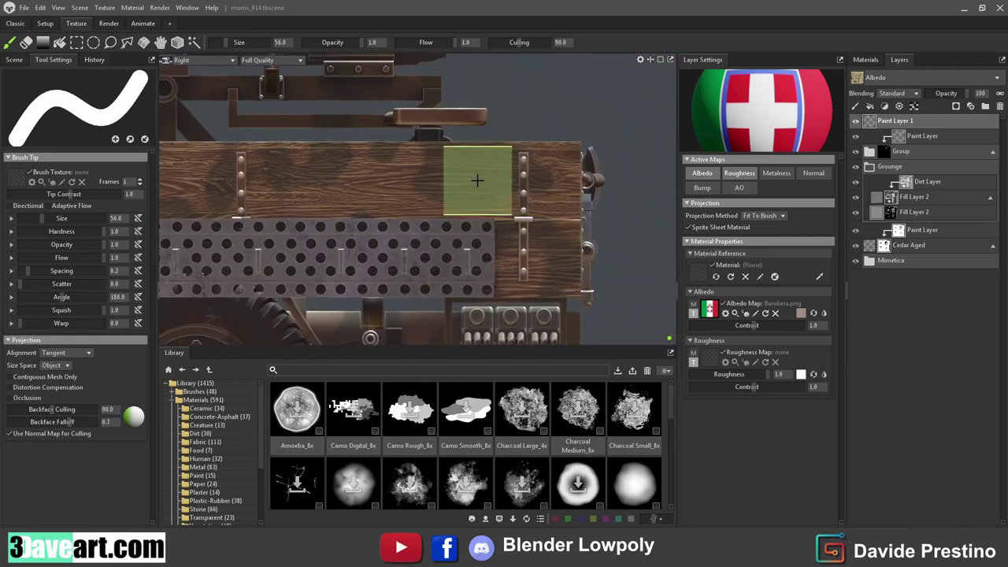
{"action": "left_click", "coordinate": [478, 180]}
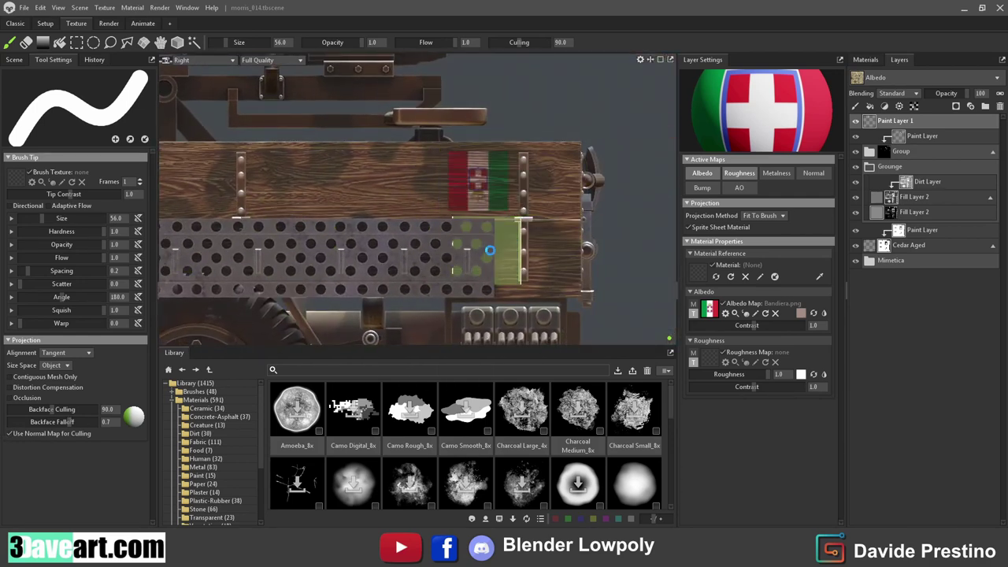
{"action": "key", "text": "ctrl+z"}
{"action": "left_click", "coordinate": [198, 60]}
{"action": "left_click", "coordinate": [190, 146]}
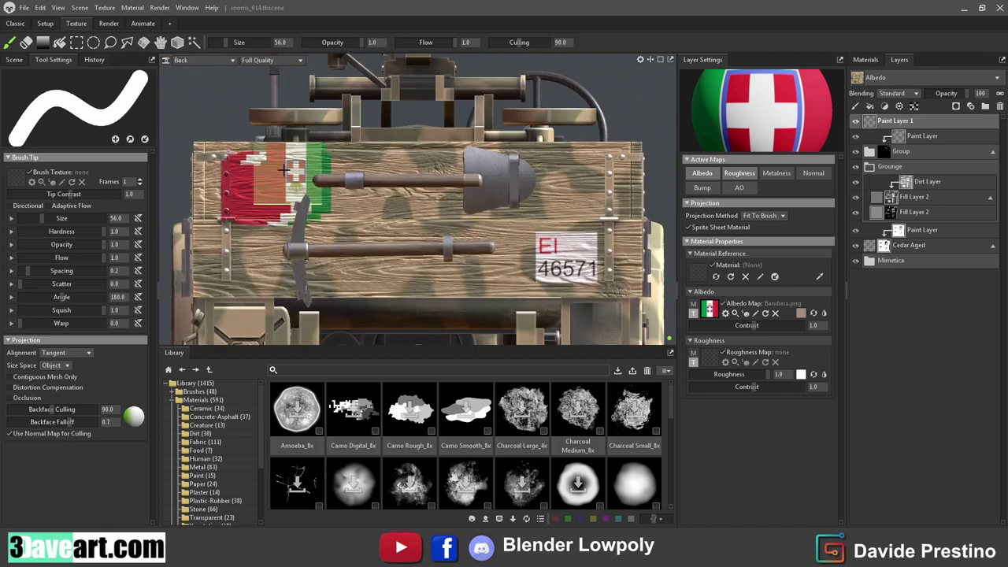
{"action": "key", "text": "e"}
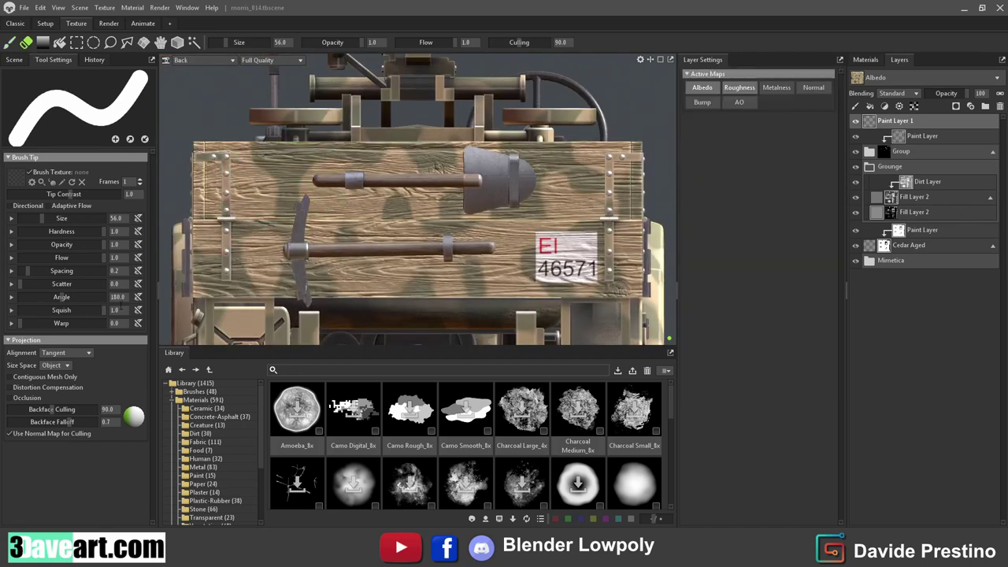
{"action": "key", "text": "b"}
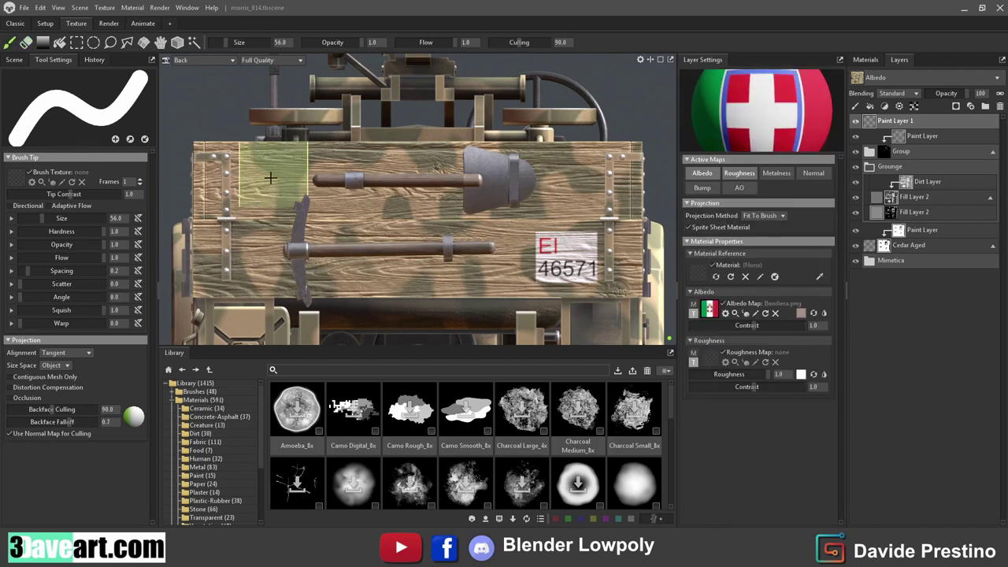
{"action": "left_click", "coordinate": [270, 181]}
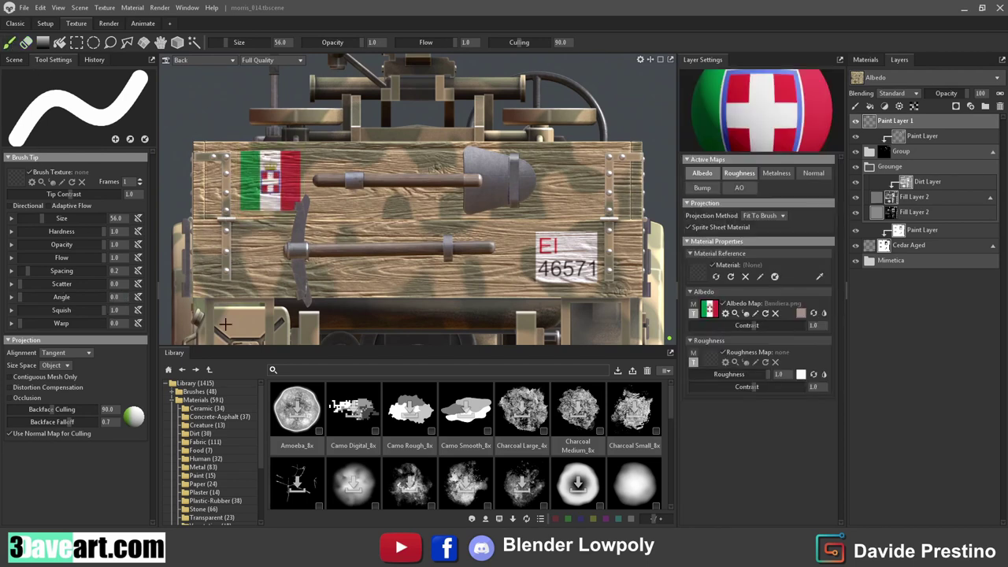
Step: Stamp the flag on the crate's side plank from the right side view
{"action": "left_click", "coordinate": [197, 60]}
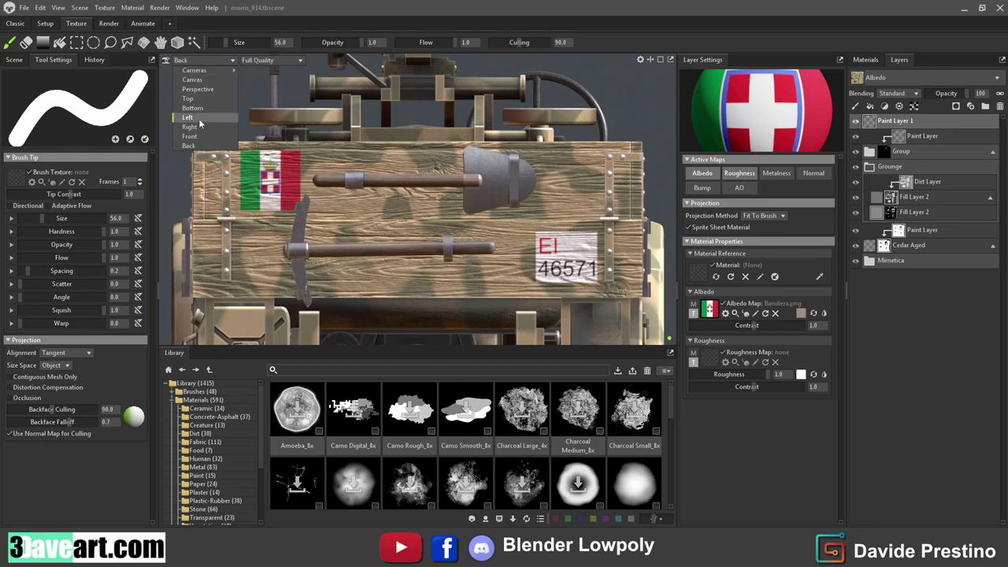
{"action": "left_click", "coordinate": [196, 120]}
{"action": "scroll", "scroll_direction": "up", "scroll_amount": 3}
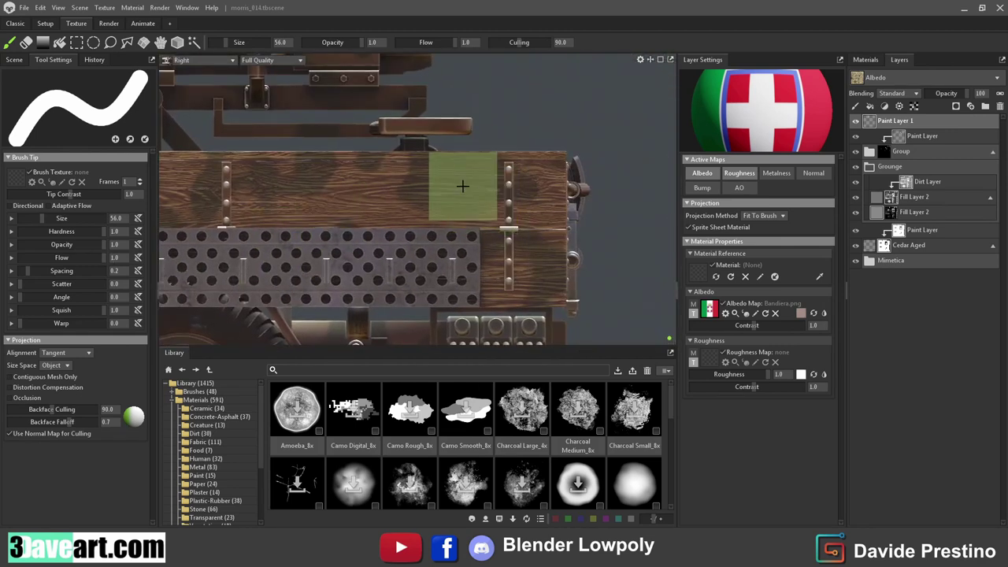
{"action": "left_click", "coordinate": [462, 189]}
Step: Stamp an upright flag with a 90 degree brush angle on the crate's left side
{"action": "left_click", "coordinate": [205, 62]}
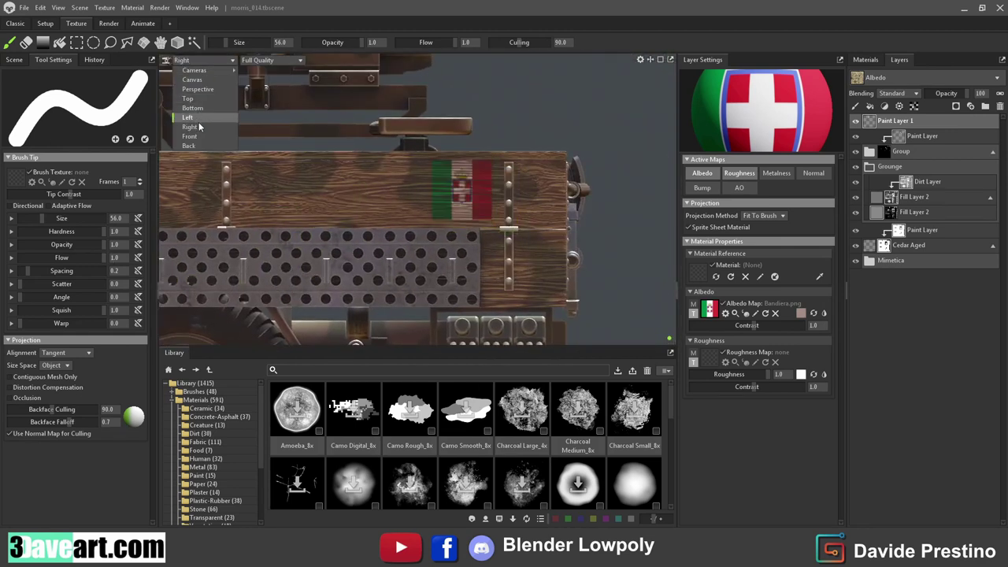
{"action": "left_click", "coordinate": [188, 117]}
{"action": "scroll", "scroll_direction": "up", "scroll_amount": 3}
{"action": "scroll", "scroll_direction": "up", "scroll_amount": 3}
{"action": "left_click_drag", "start_coordinate": [523, 194], "coordinate": [536, 225]}
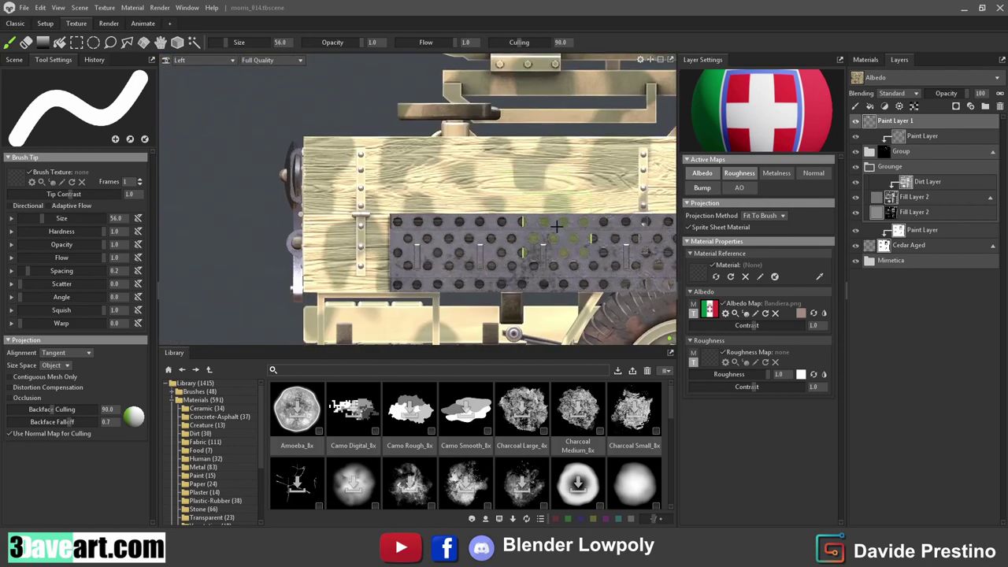
{"action": "left_click", "coordinate": [408, 173]}
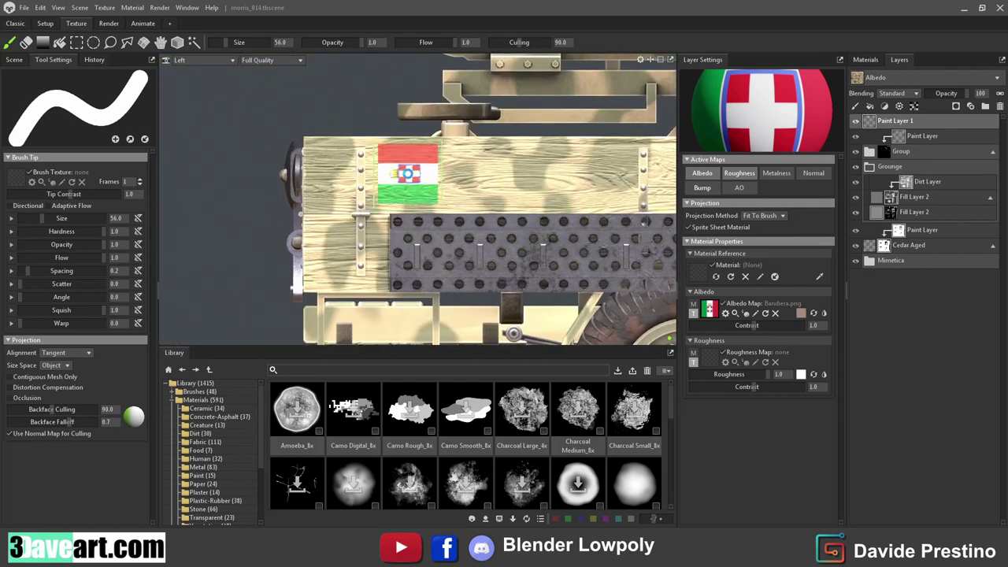
{"action": "key", "text": "ctrl+z"}
{"action": "type", "text": "90"}
{"action": "key", "text": "Return"}
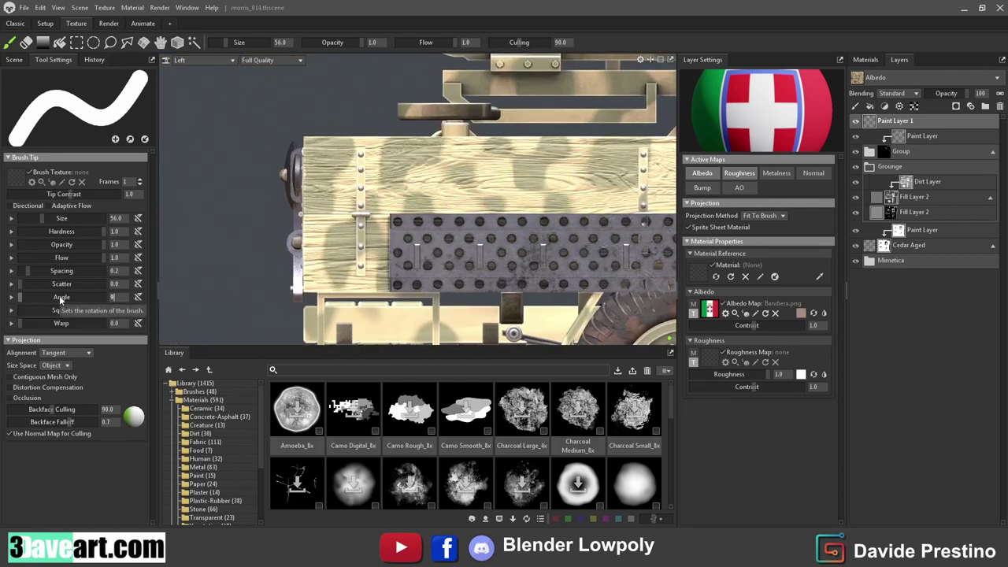
{"action": "left_click", "coordinate": [408, 174]}
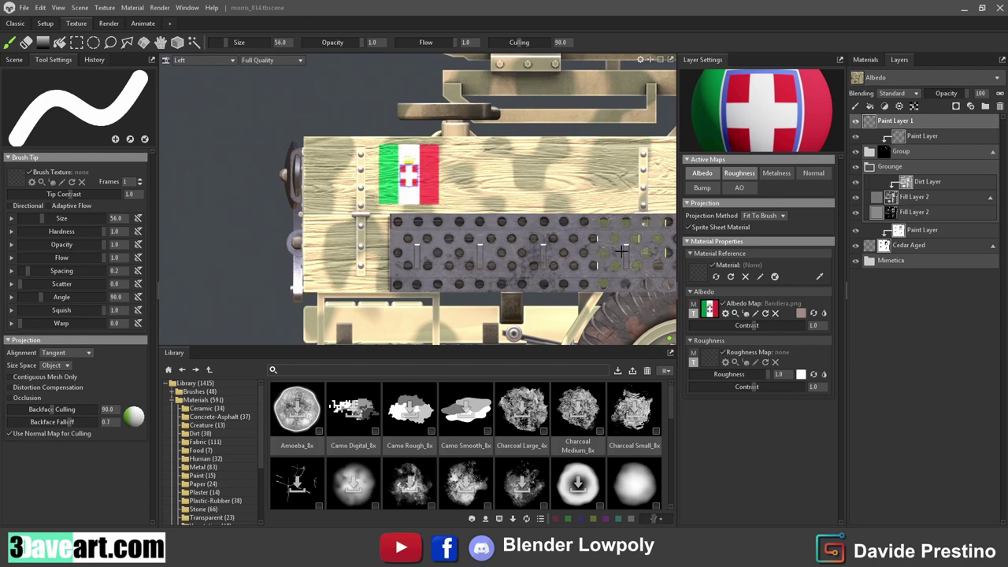
Step: Return to the Main Camera and orbit around the truck to check the decals
{"action": "left_click", "coordinate": [197, 60]}
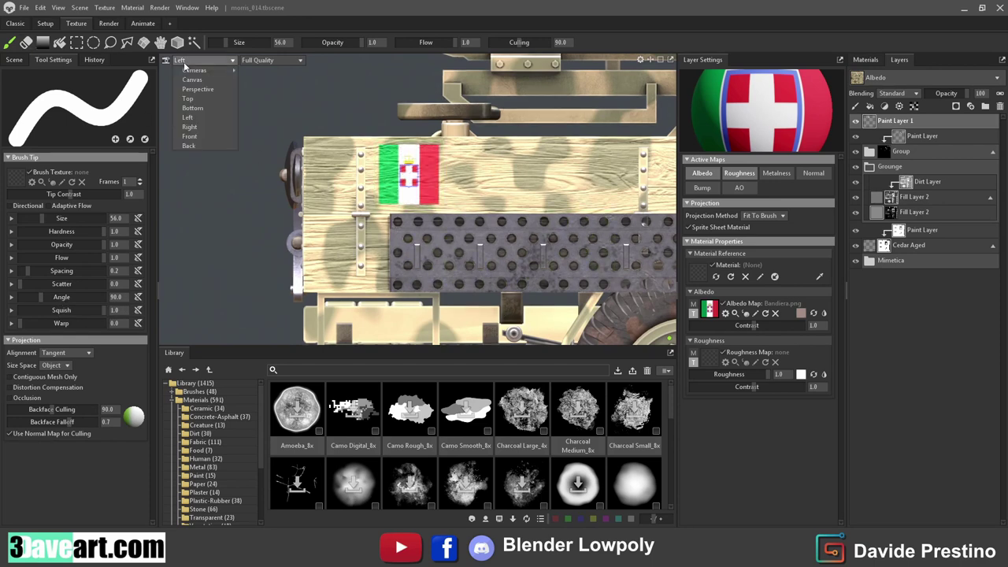
{"action": "left_click", "coordinate": [264, 74]}
{"action": "left_click_drag", "start_coordinate": [549, 230], "coordinate": [572, 304]}
Step: Add a sky light to the scene so the truck casts shadows
{"action": "scroll", "scroll_direction": "down", "scroll_amount": 3}
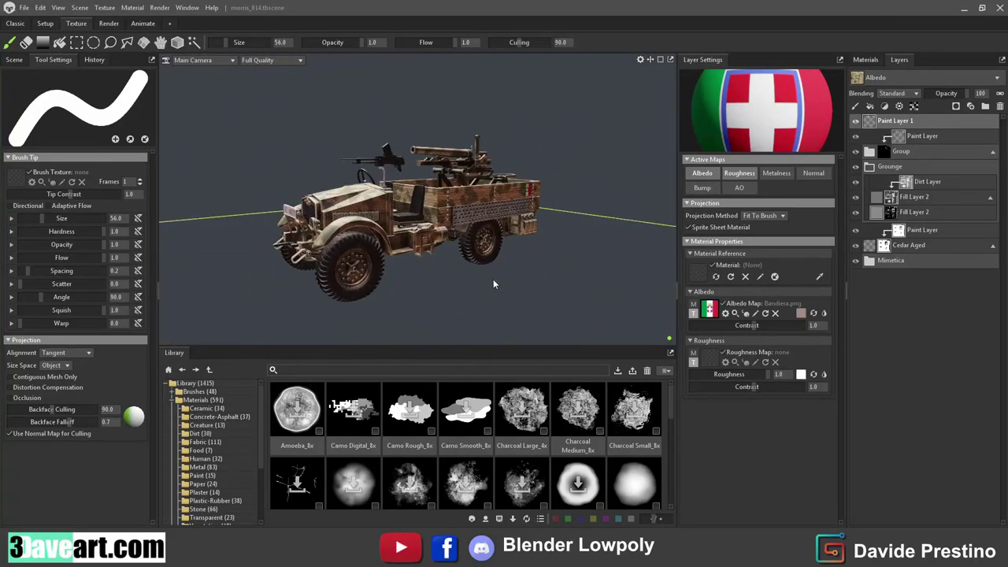
{"action": "left_click", "coordinate": [45, 23]}
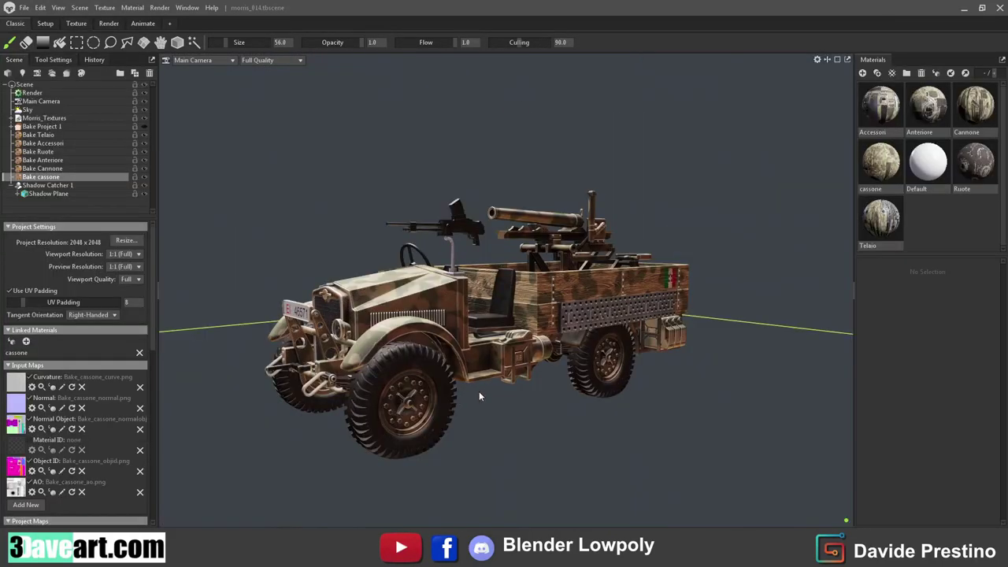
{"action": "left_click_drag", "start_coordinate": [479, 391], "coordinate": [491, 372]}
{"action": "scroll", "scroll_direction": "up", "scroll_amount": 3}
{"action": "left_click_drag", "start_coordinate": [321, 355], "coordinate": [337, 320]}
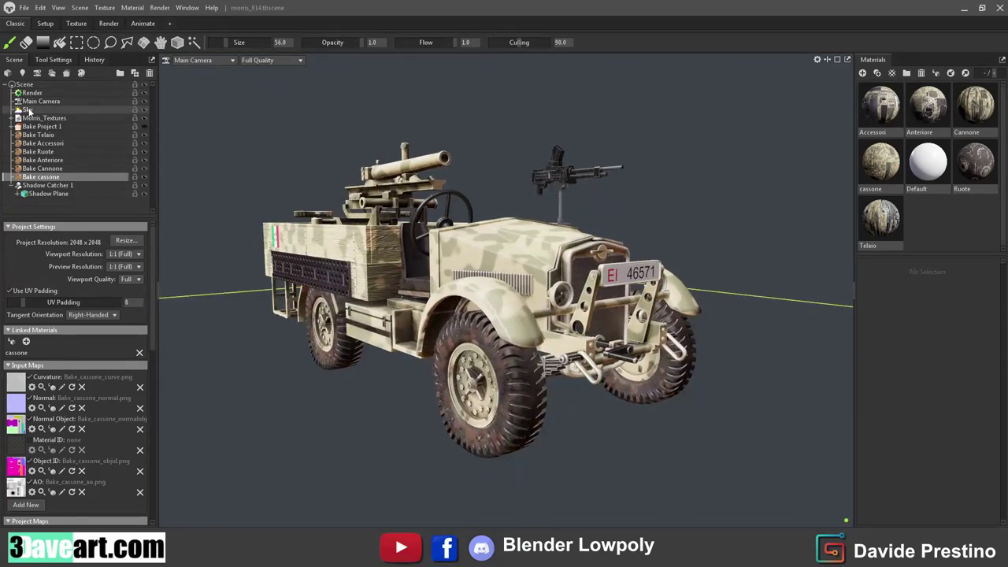
{"action": "left_click", "coordinate": [27, 110]}
{"action": "left_click", "coordinate": [91, 313]}
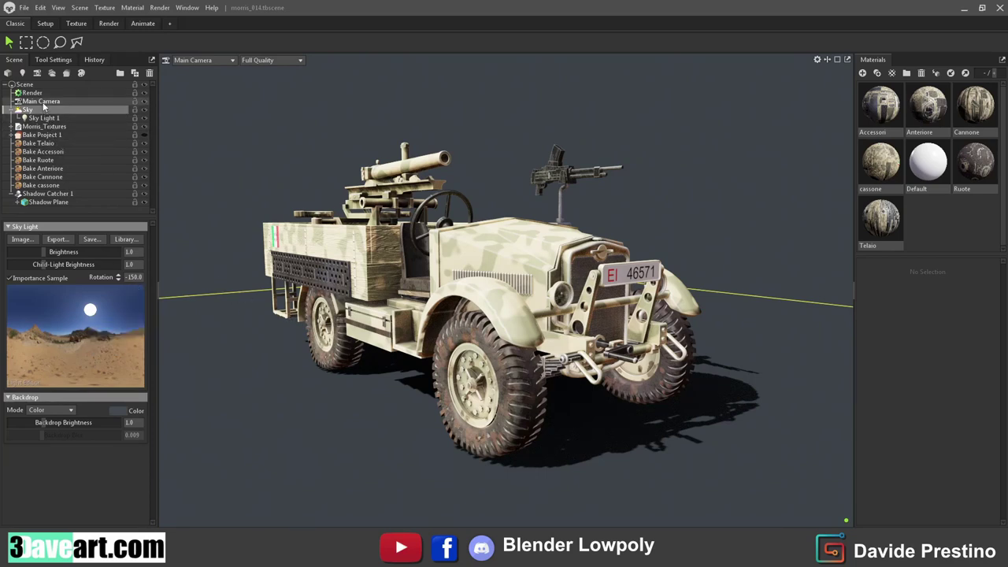
Step: Turn on ambient occlusion in the render settings with its Specular option disabled
{"action": "left_click", "coordinate": [32, 92]}
{"action": "left_click", "coordinate": [15, 486]}
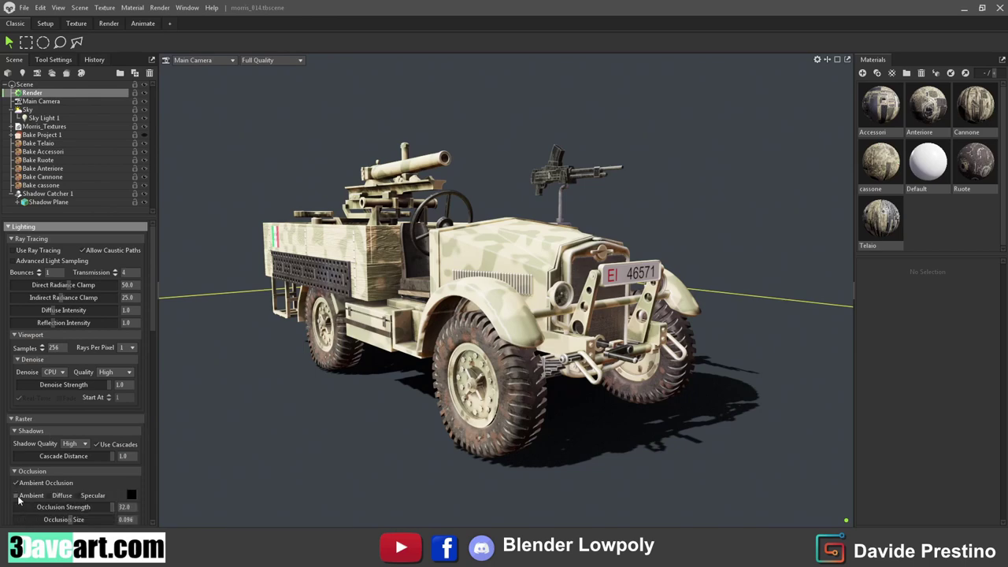
{"action": "left_click_drag", "start_coordinate": [322, 415], "coordinate": [328, 396]}
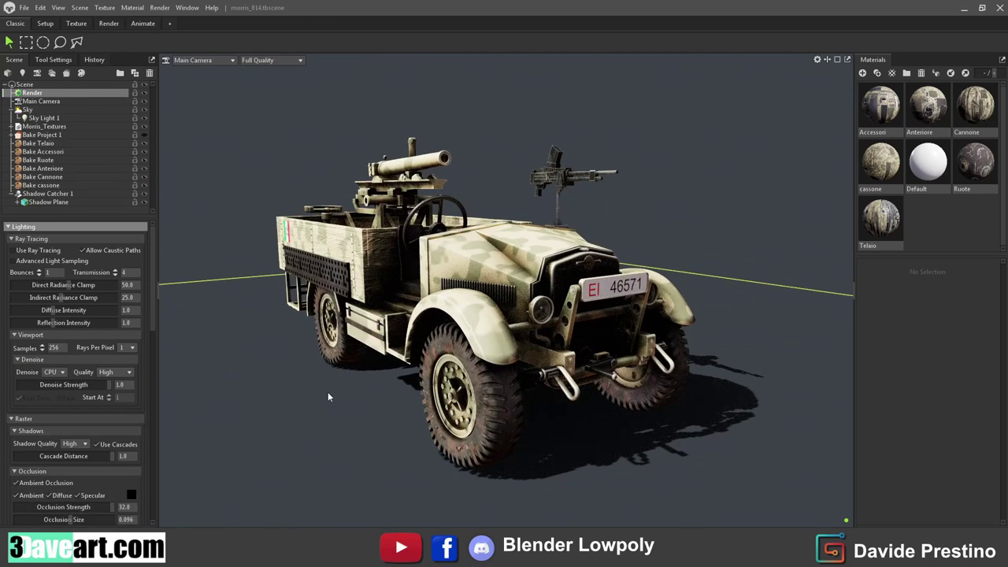
{"action": "left_click", "coordinate": [77, 495]}
{"action": "left_click_drag", "start_coordinate": [552, 331], "coordinate": [595, 307]}
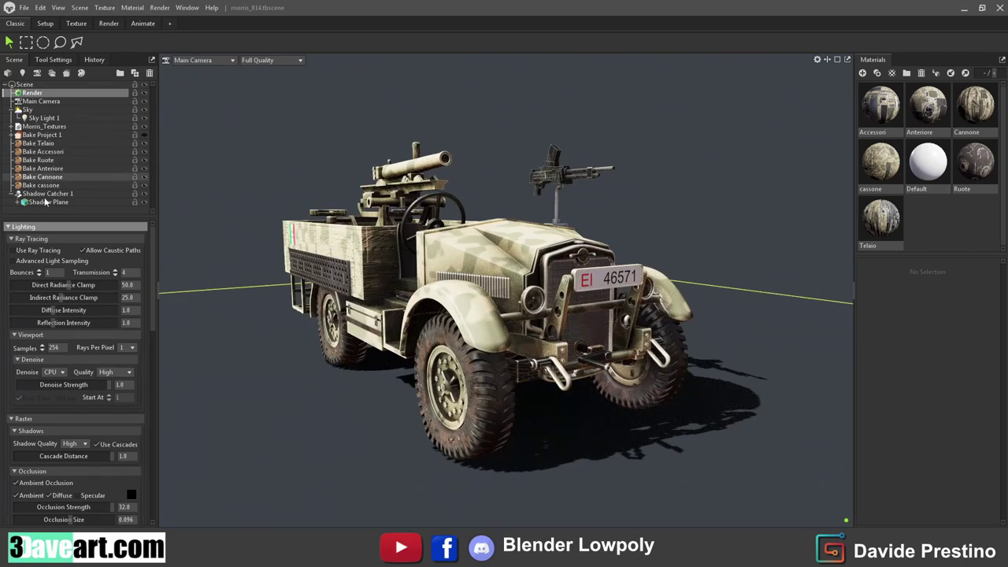
{"action": "scroll", "scroll_direction": "down", "scroll_amount": 3}
{"action": "scroll", "scroll_direction": "up", "scroll_amount": 3}
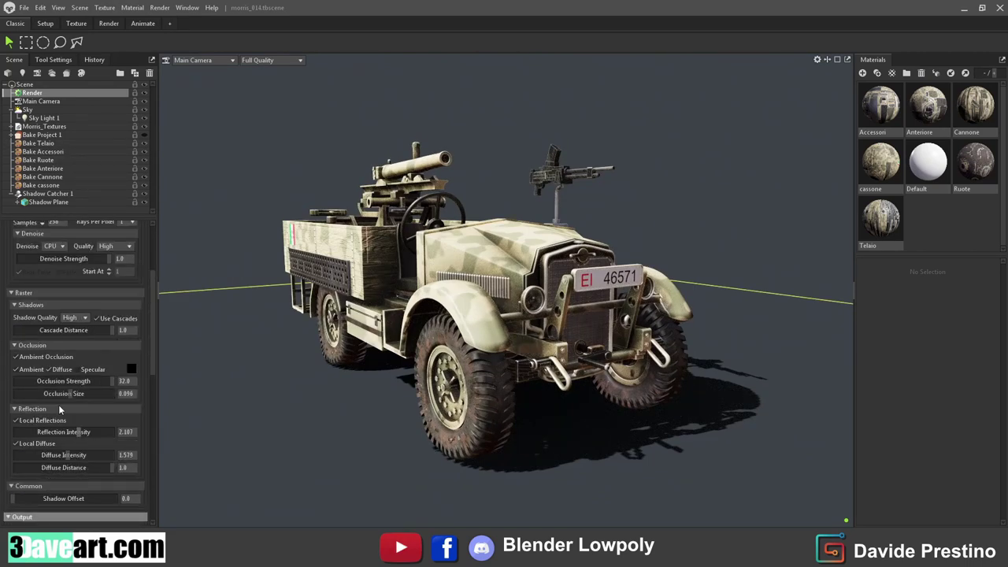
Step: Set the Main Camera's post-effect Sharpen strength to 0.273 and reframe the truck higher
{"action": "left_click", "coordinate": [43, 102]}
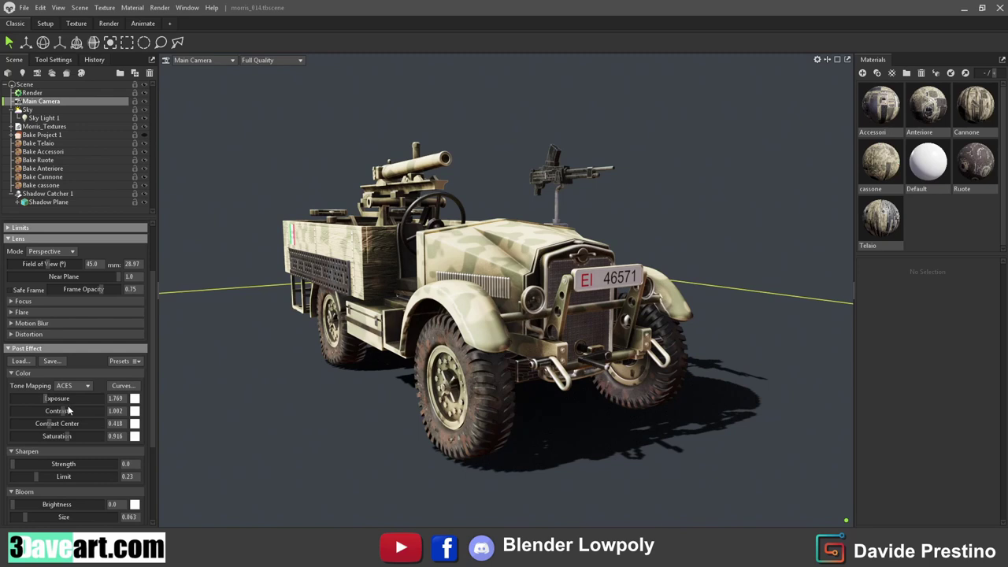
{"action": "scroll", "scroll_direction": "down", "scroll_amount": 3}
{"action": "left_click_drag", "start_coordinate": [13, 414], "coordinate": [49, 414]}
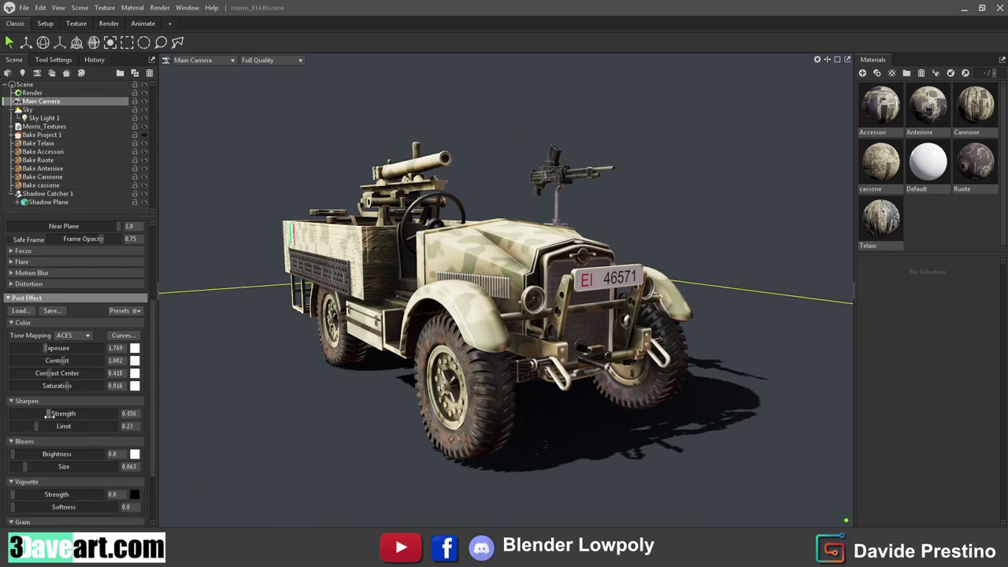
{"action": "left_click_drag", "start_coordinate": [391, 373], "coordinate": [234, 305]}
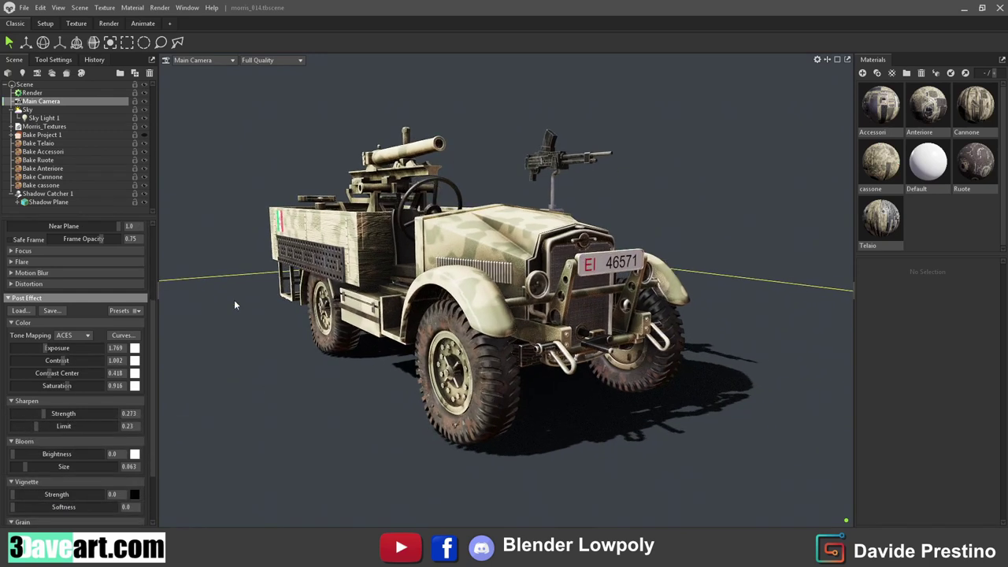
{"action": "scroll", "scroll_direction": "down", "scroll_amount": 3}
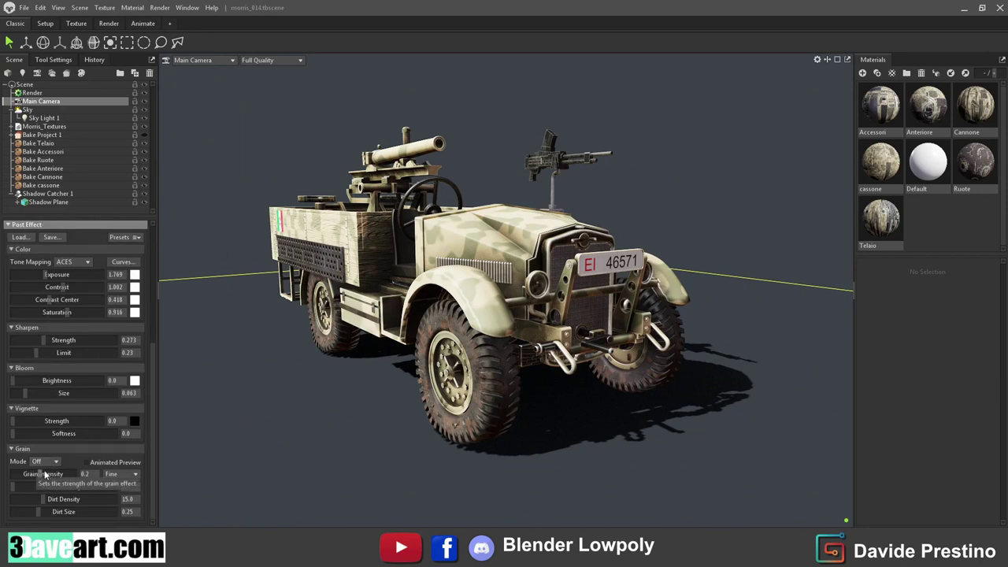
{"action": "left_click", "coordinate": [32, 92]}
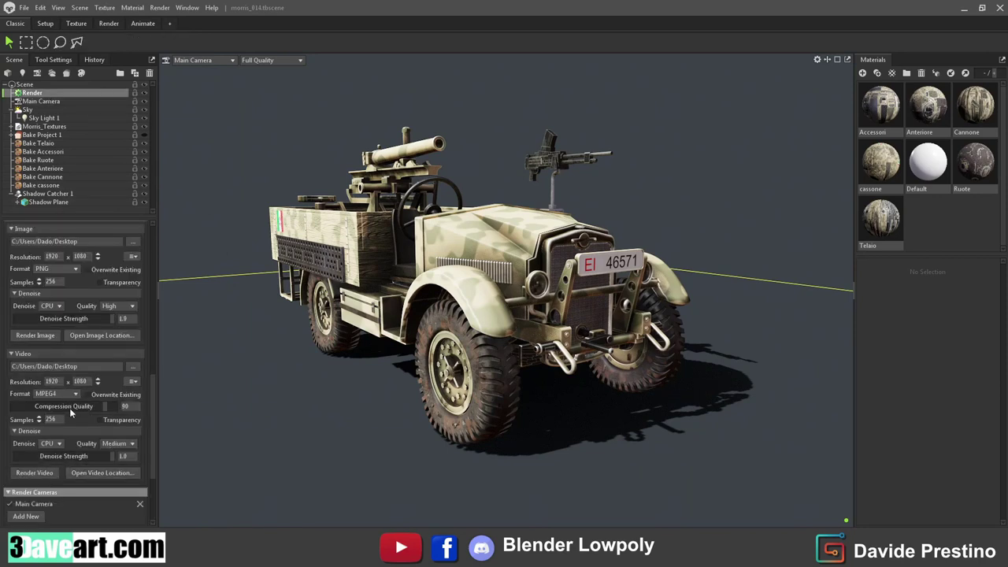
Step: Enable Use Watermark and render a side-on image of the truck
{"action": "scroll", "scroll_direction": "down", "scroll_amount": 3}
{"action": "left_click", "coordinate": [11, 468]}
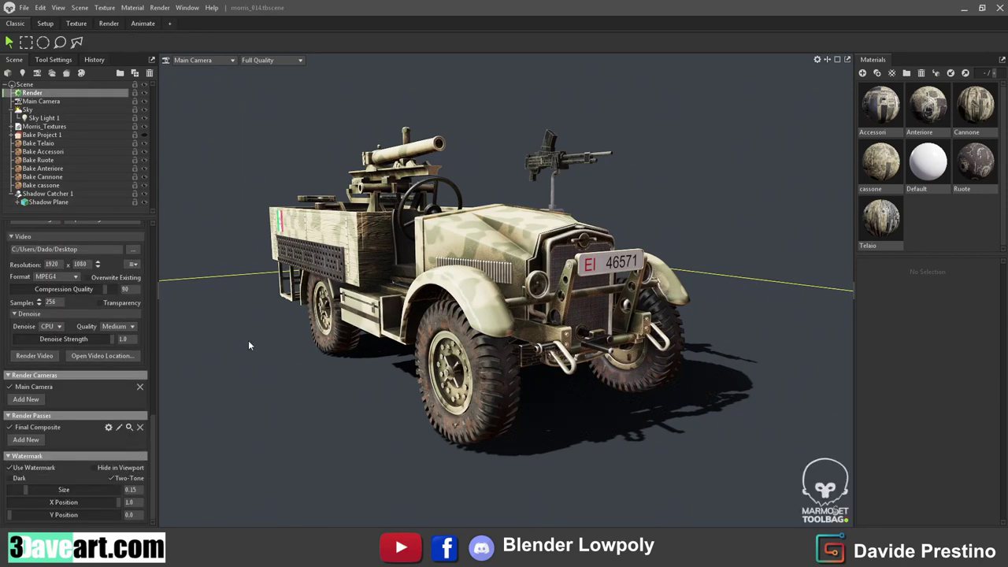
{"action": "left_click_drag", "start_coordinate": [246, 346], "coordinate": [235, 352]}
{"action": "key", "text": "F10"}
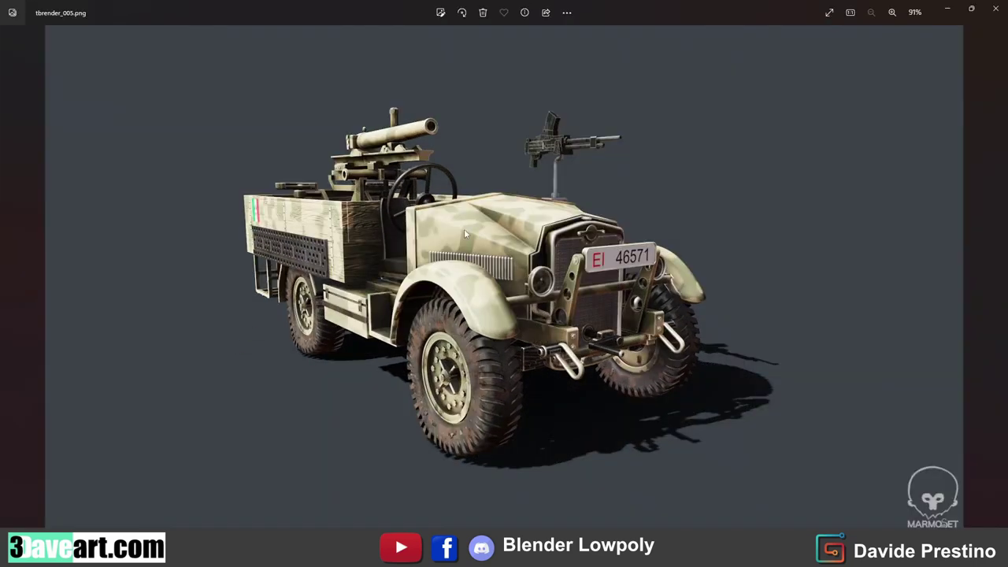
{"action": "left_click", "coordinate": [997, 12]}
Step: Render images of the truck's left side and its rear
{"action": "left_click_drag", "start_coordinate": [663, 207], "coordinate": [454, 283]}
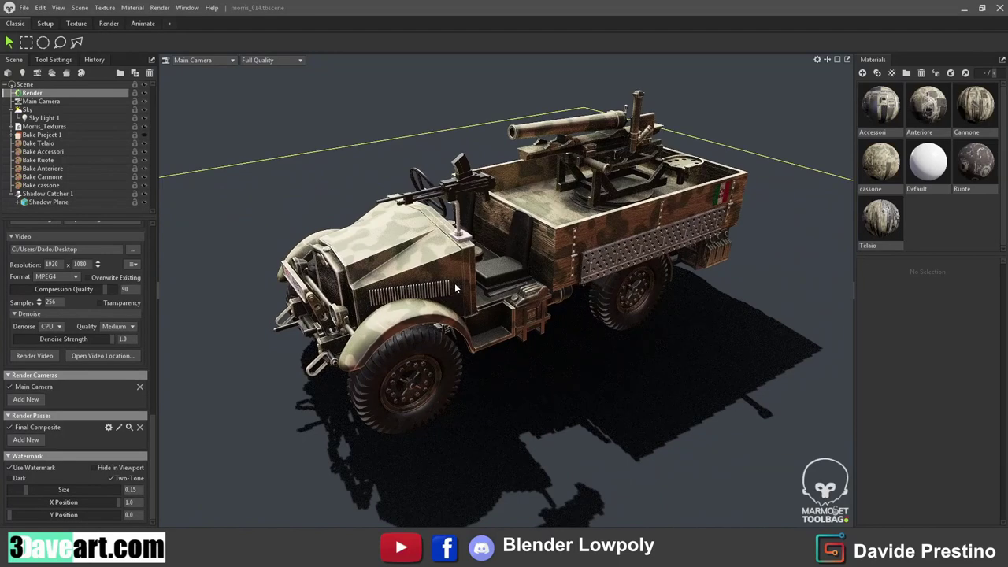
{"action": "key", "text": "F10"}
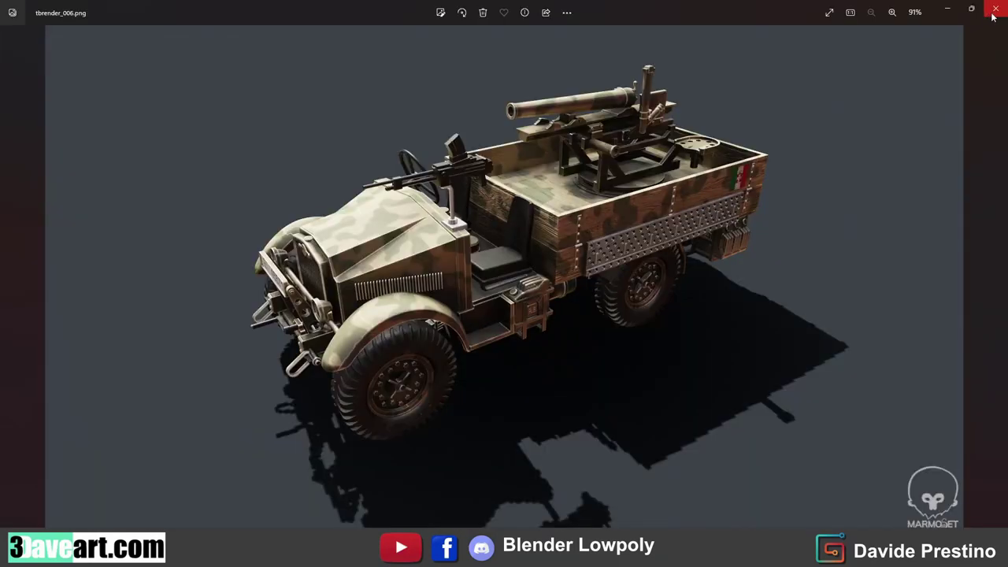
{"action": "left_click", "coordinate": [995, 12]}
{"action": "left_click_drag", "start_coordinate": [643, 302], "coordinate": [396, 305]}
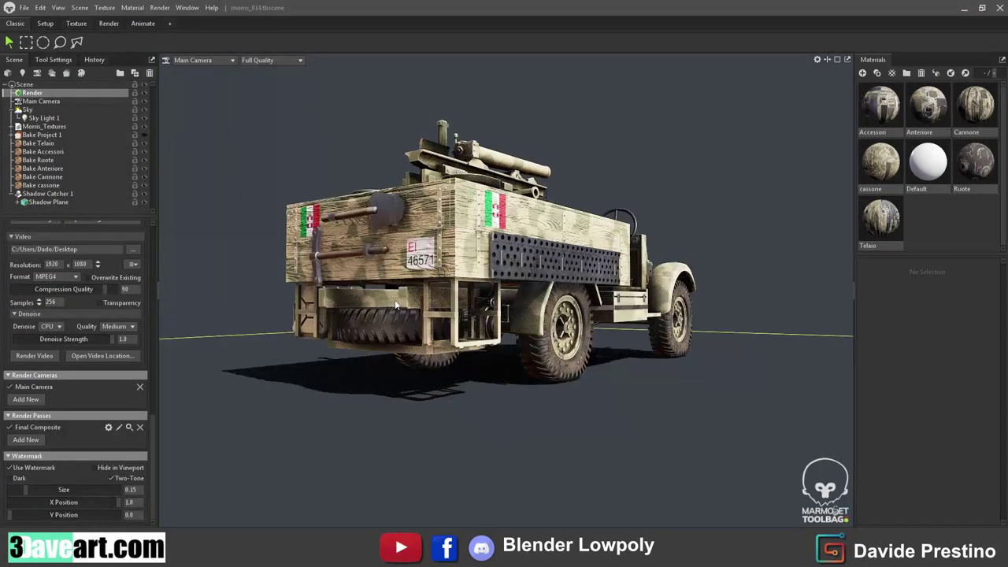
{"action": "key", "text": "F11"}
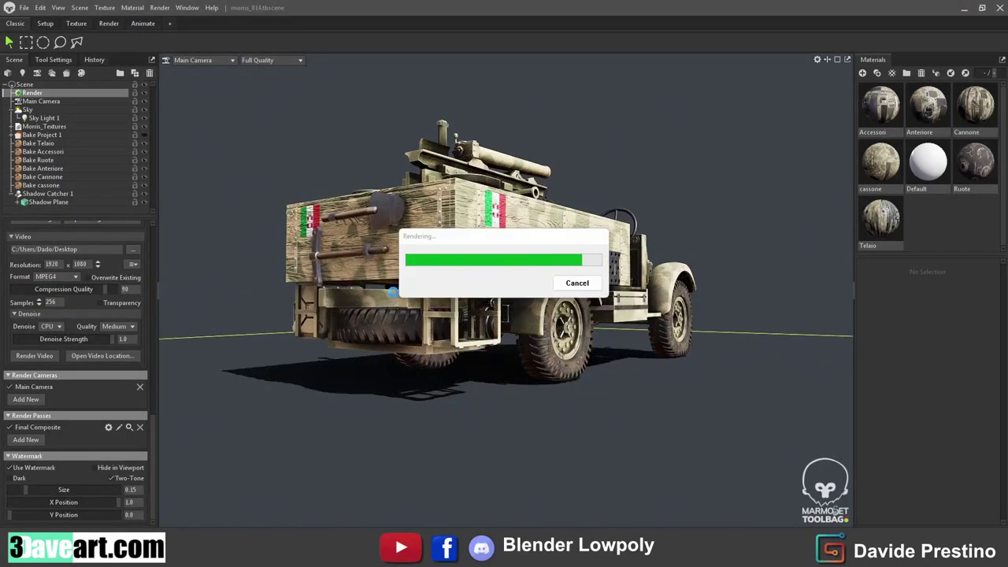
{"action": "left_click", "coordinate": [994, 9]}
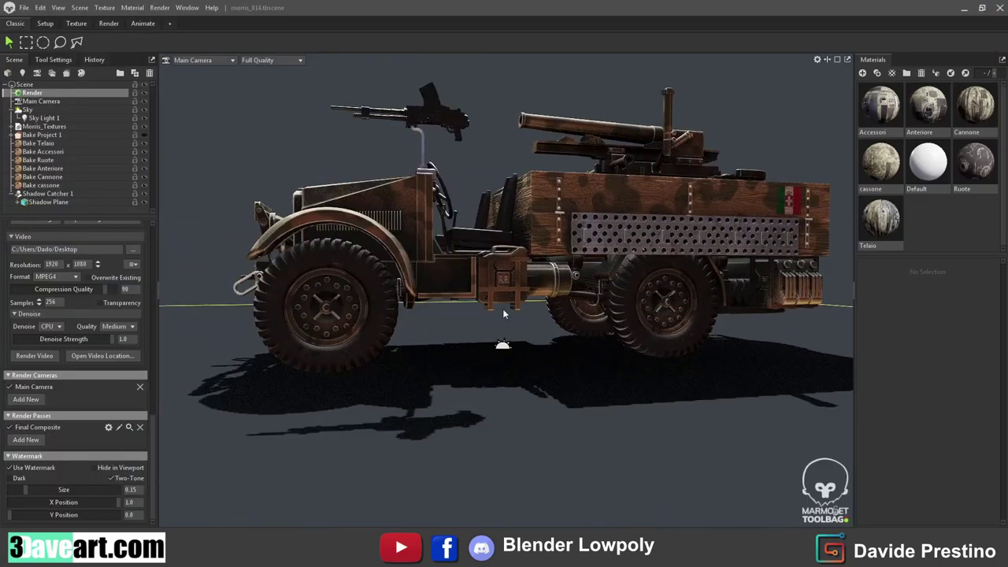
Step: Render a front-left three-quarter image of the truck
{"action": "left_click_drag", "start_coordinate": [622, 312], "coordinate": [551, 323]}
{"action": "left_click", "coordinate": [575, 348]}
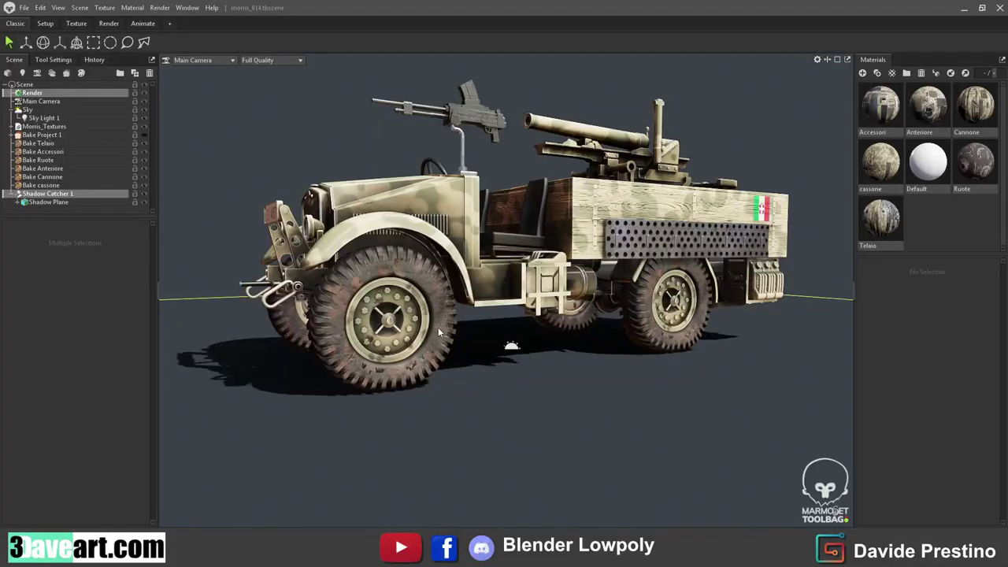
{"action": "key", "text": "F10"}
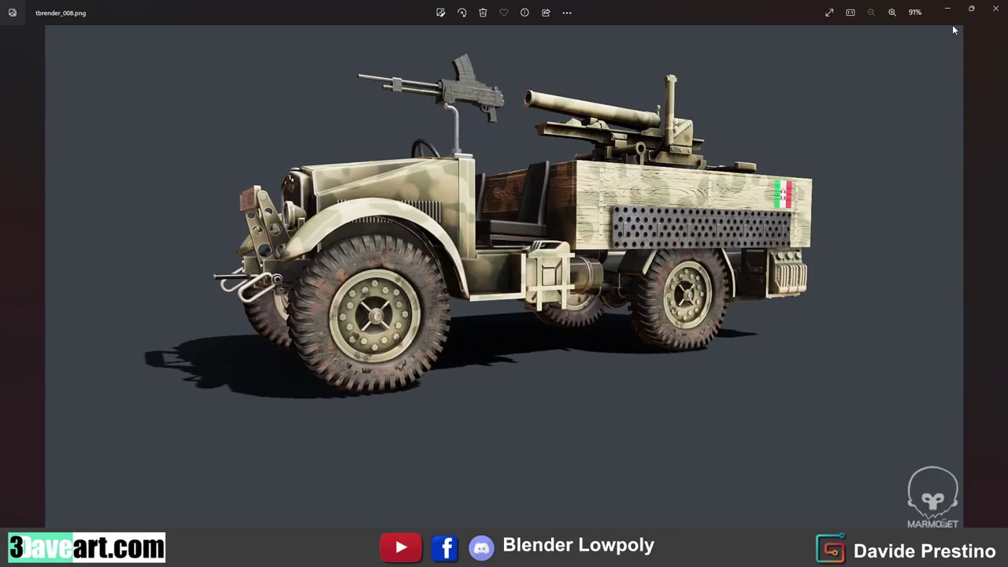
{"action": "left_click", "coordinate": [994, 14]}
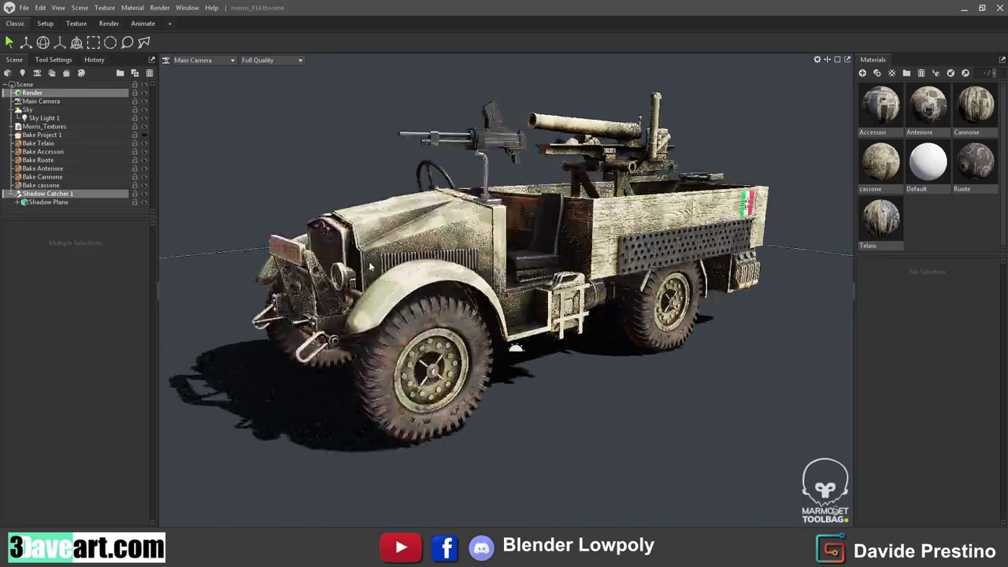
{"action": "left_click_drag", "start_coordinate": [252, 288], "coordinate": [274, 256]}
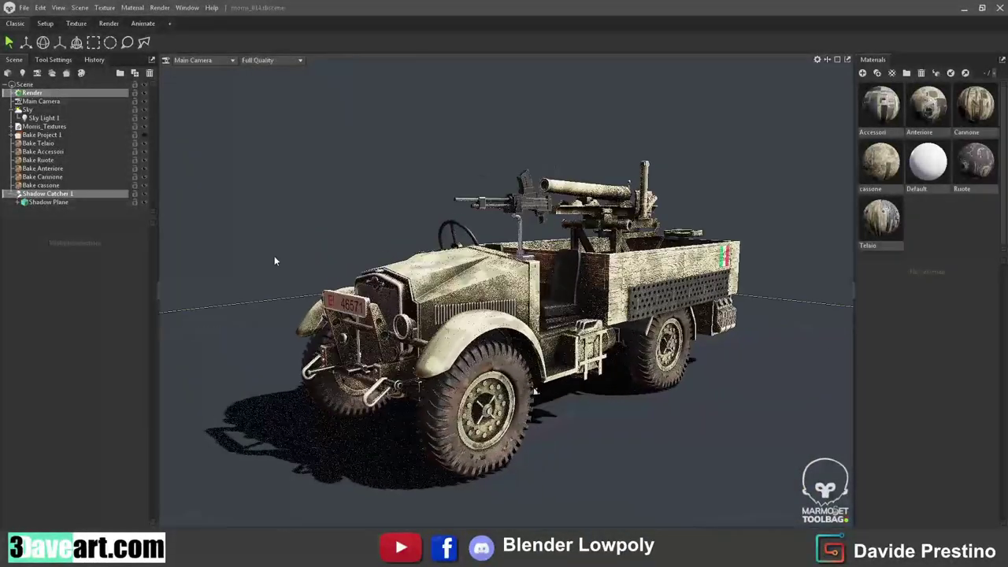
Step: Switch Backdrop Mode to Sky, then render front and rear three-quarter images against the desert
{"action": "left_click", "coordinate": [43, 410]}
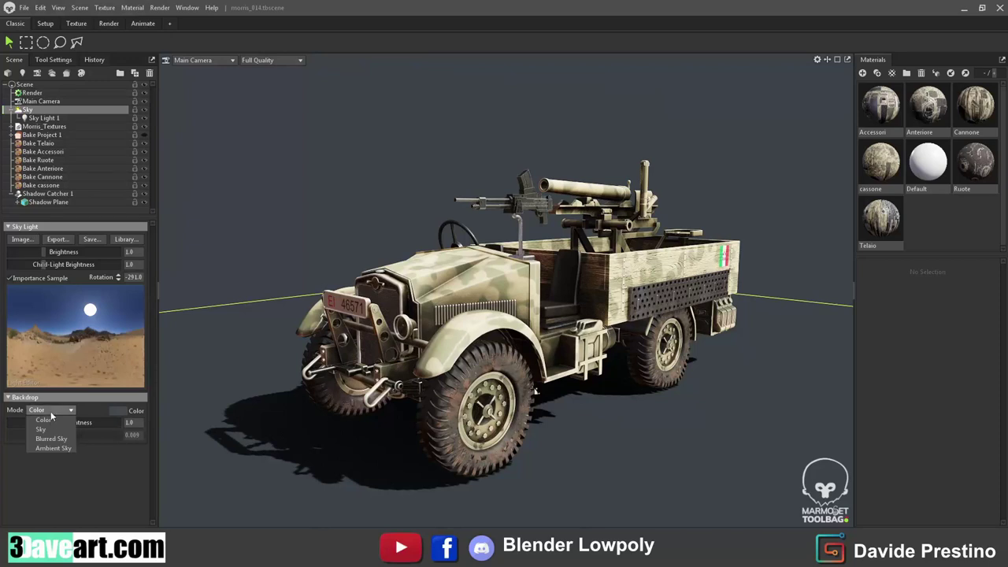
{"action": "left_click", "coordinate": [42, 430]}
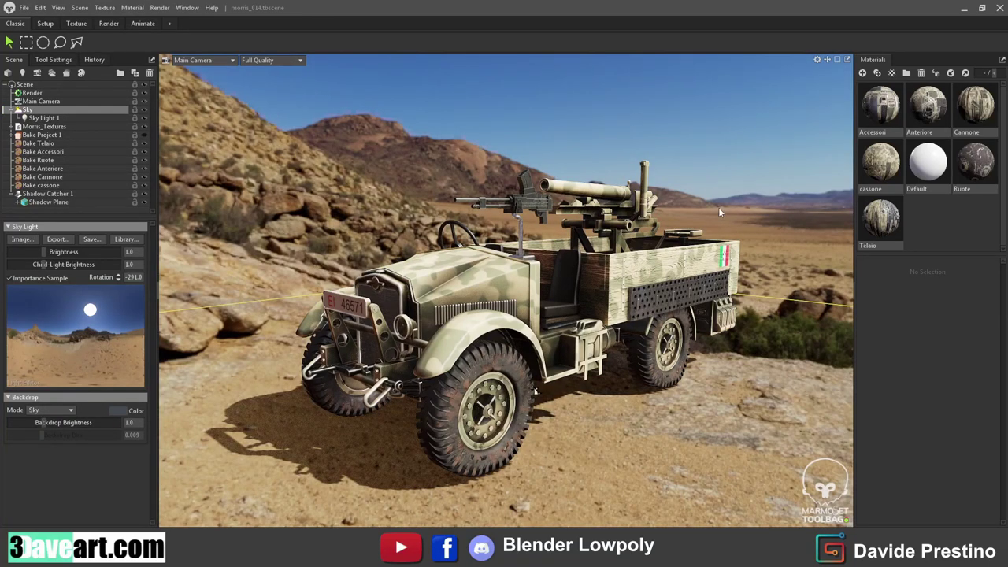
{"action": "key", "text": "F10"}
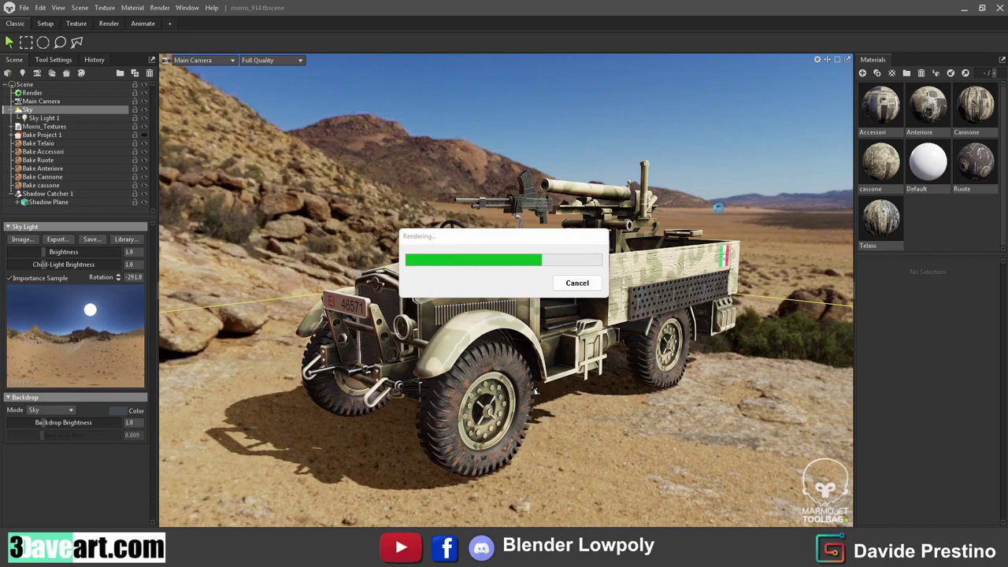
{"action": "left_click", "coordinate": [995, 8]}
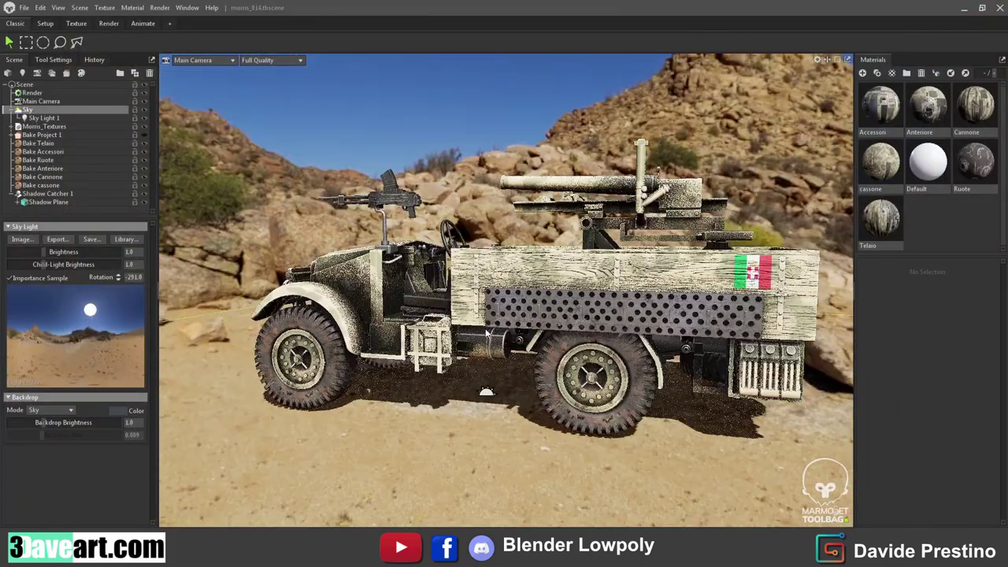
{"action": "left_click_drag", "start_coordinate": [551, 237], "coordinate": [246, 227]}
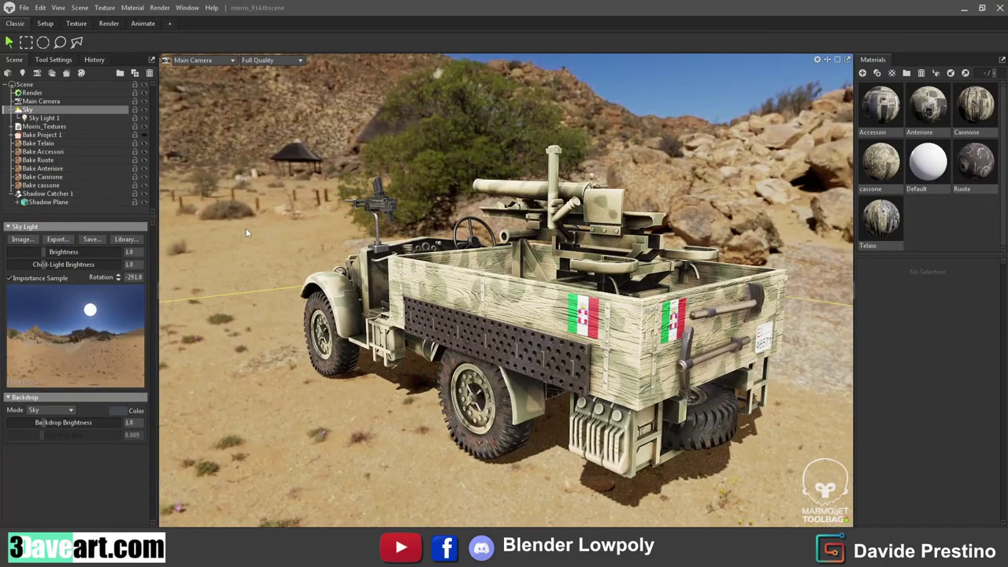
{"action": "key", "text": "F10"}
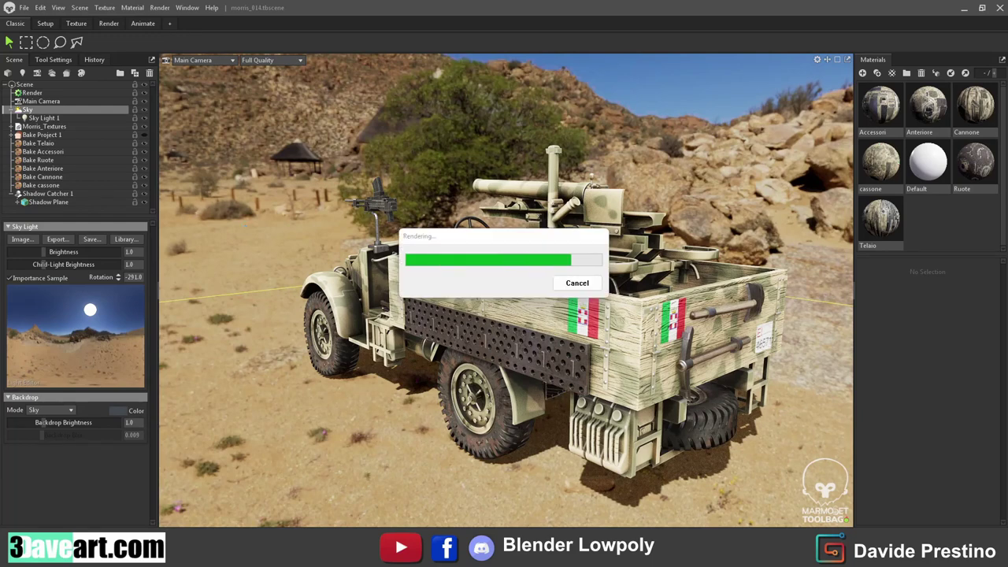